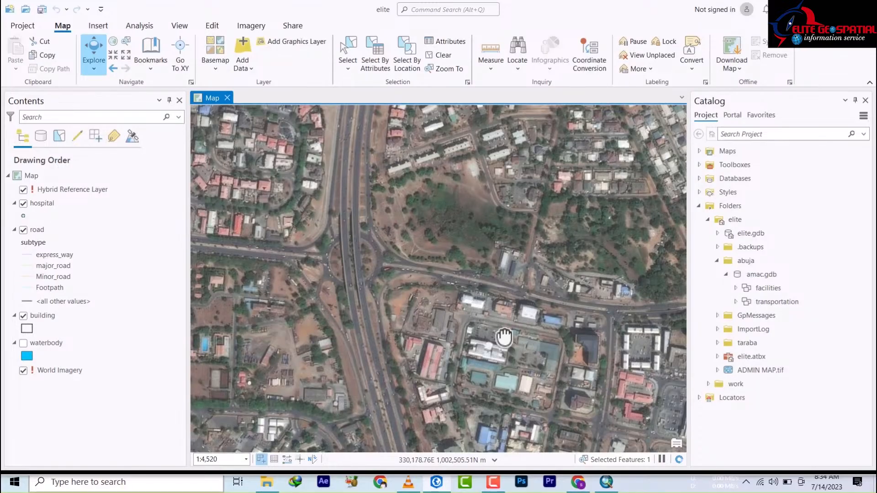
Step: Recentre the imagery and open Create Features to list the building, hospital and road templates
drag(505, 337, 461, 320)
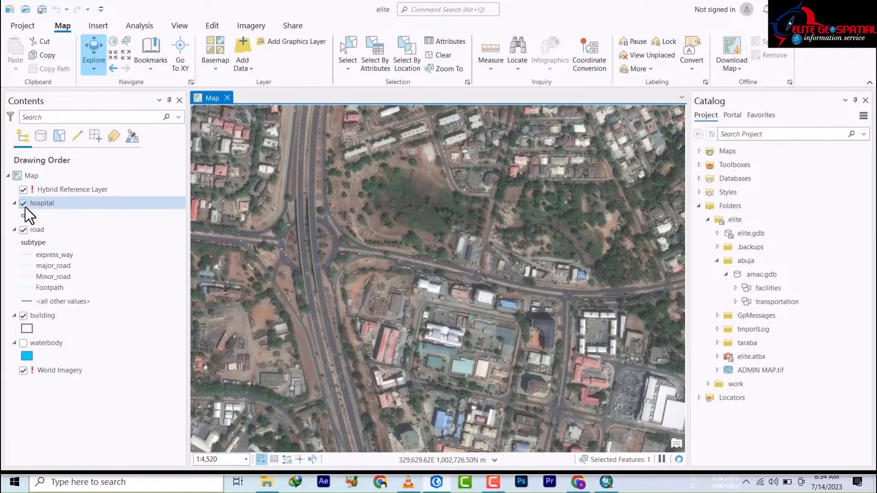
click(211, 26)
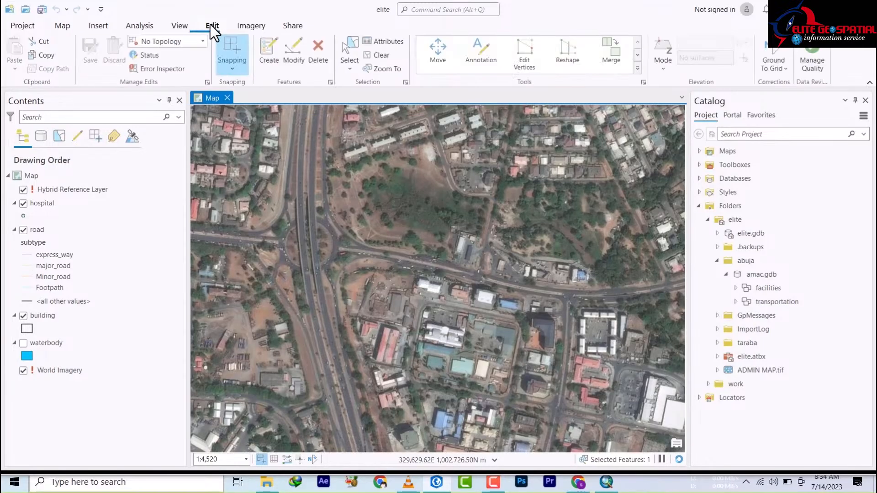
click(270, 54)
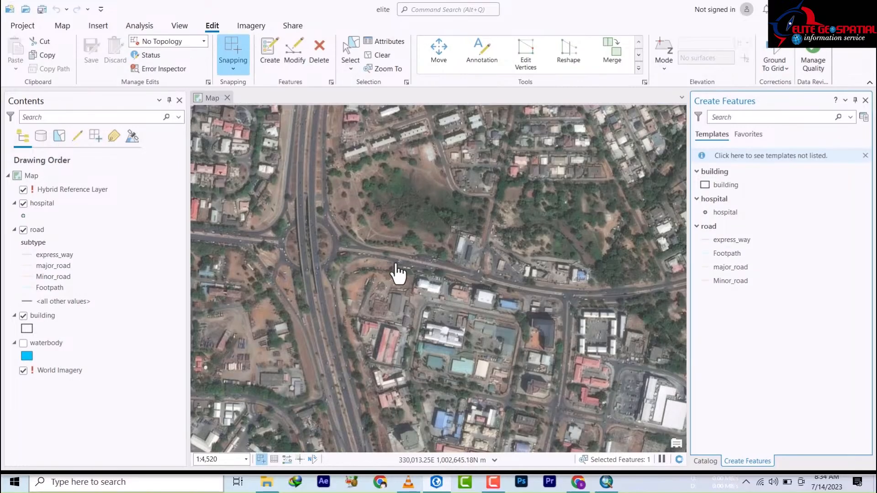
Step: Select the express_way road template and zoom the map in on the highway
click(731, 240)
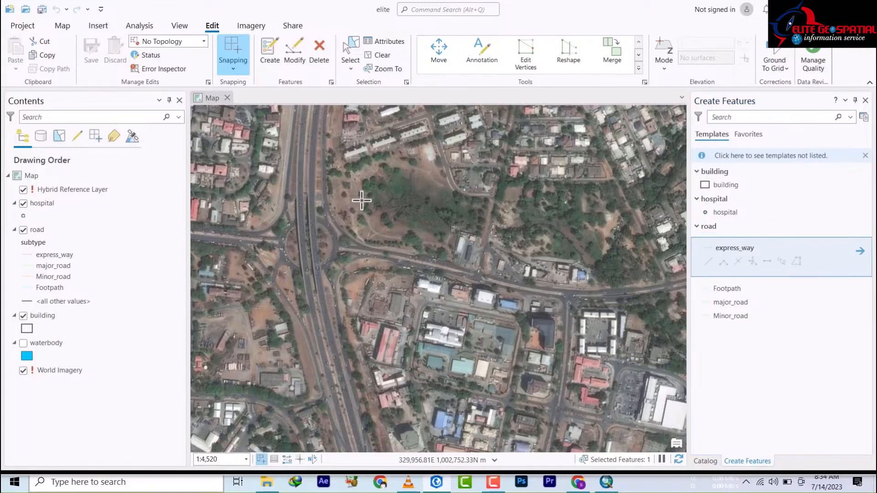
scroll(439, 274, up, 2)
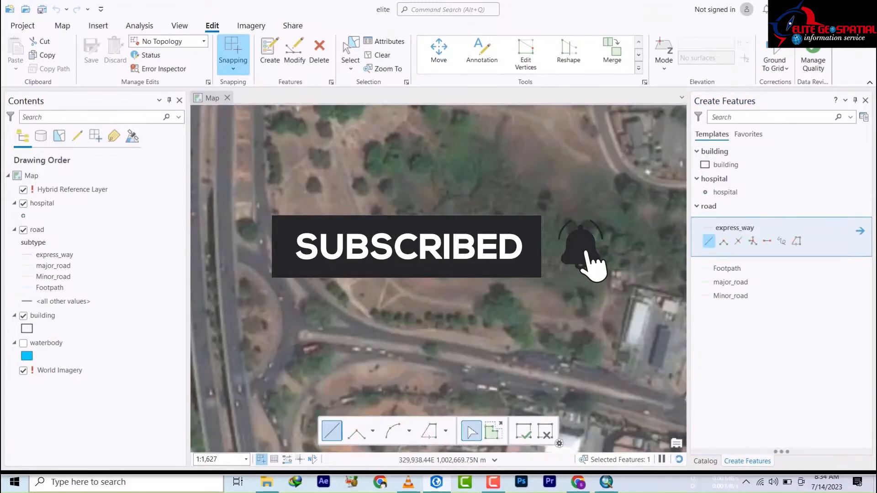
scroll(439, 274, up, 2)
scroll(371, 169, down, 8)
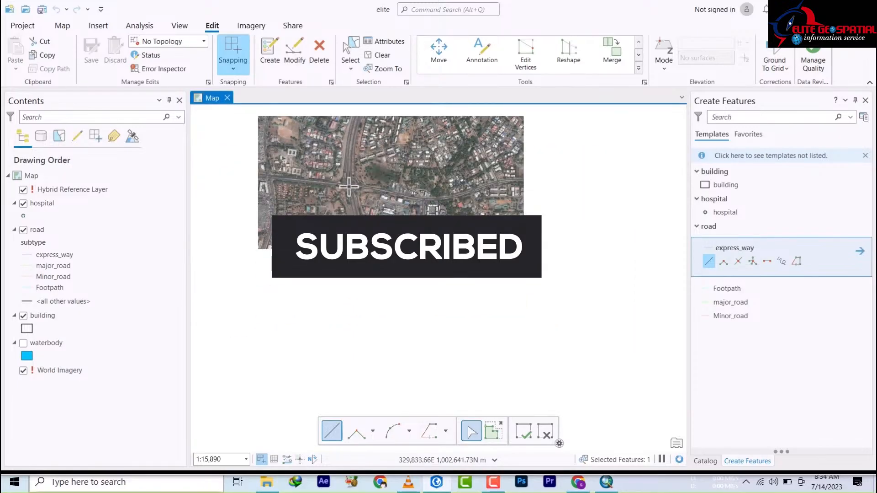
scroll(347, 171, up, 4)
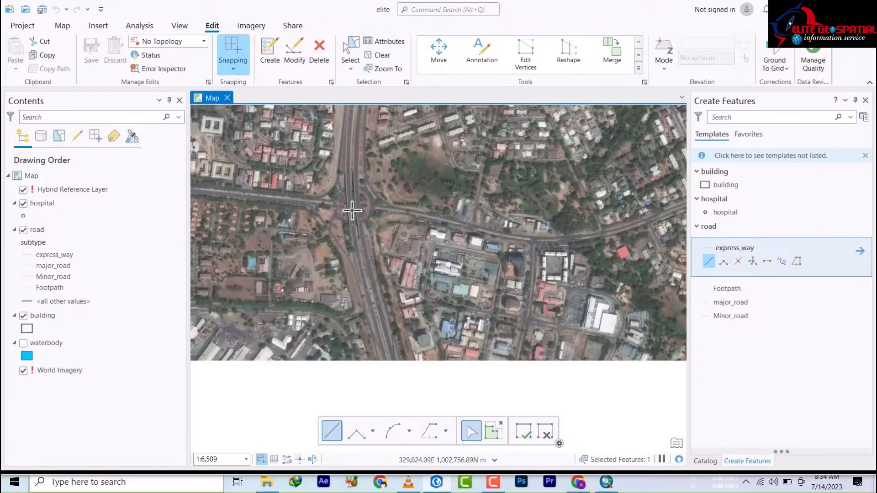
scroll(337, 176, up, 2)
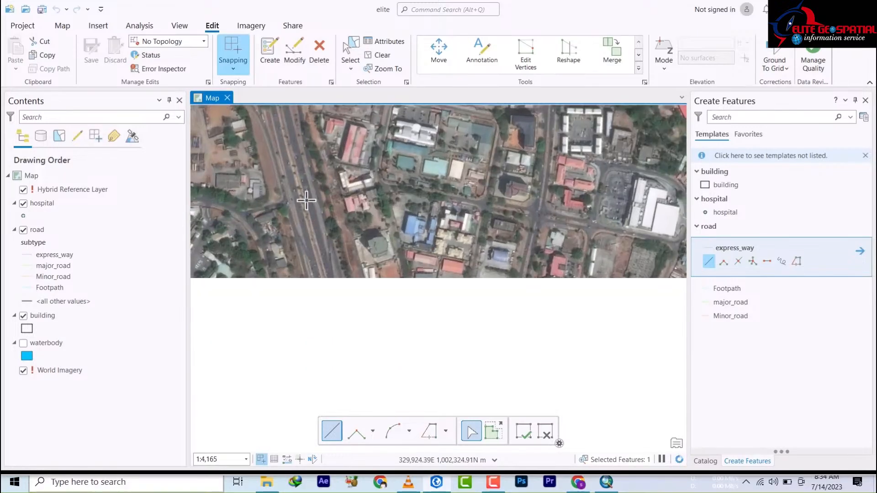
scroll(304, 196, up, 4)
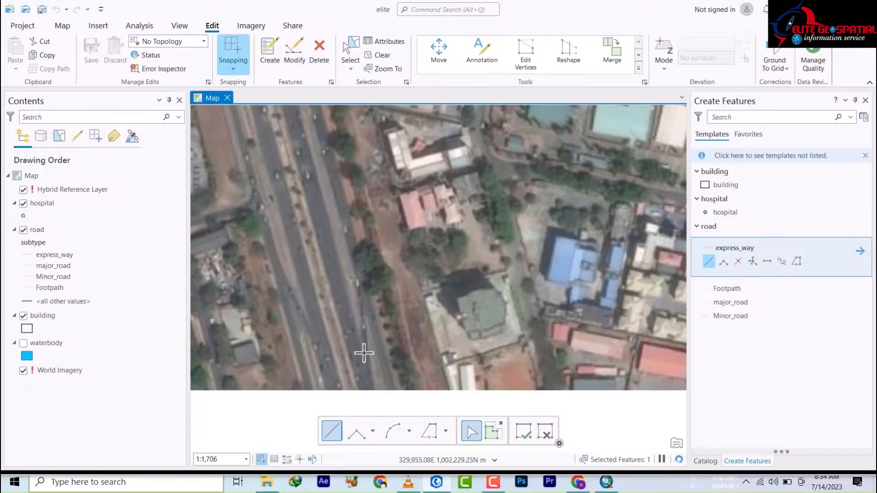
scroll(364, 353, up, 3)
scroll(364, 352, down, 8)
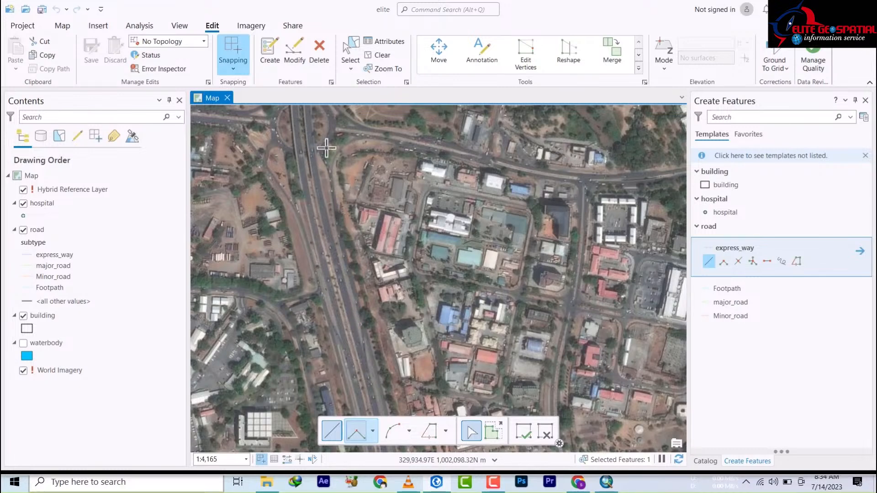
Step: Start the express_way line on the highway and trace it north to the road junction
click(369, 388)
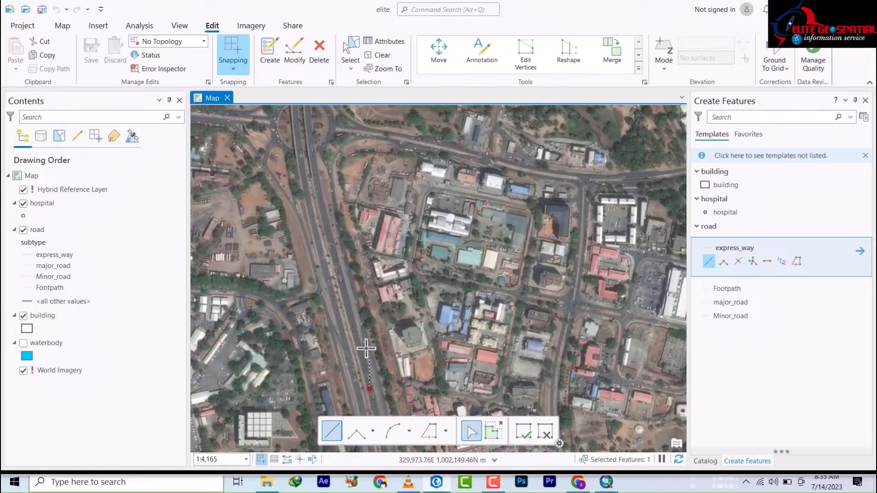
click(353, 326)
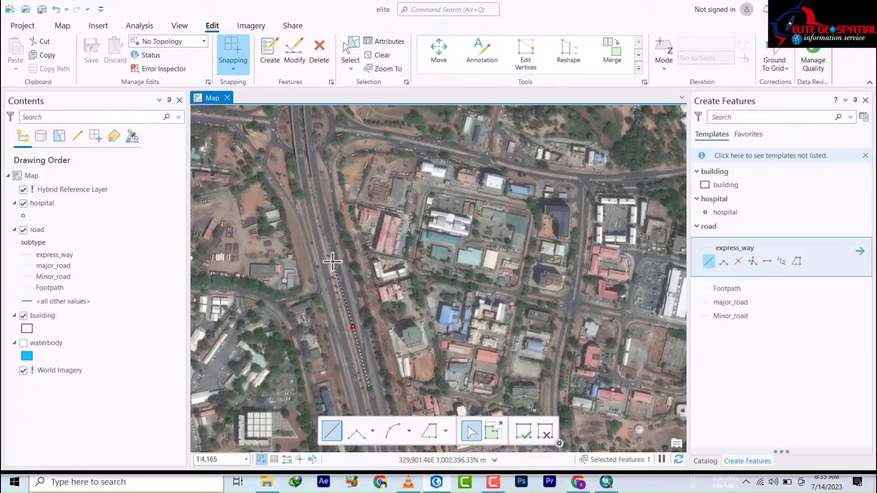
click(338, 265)
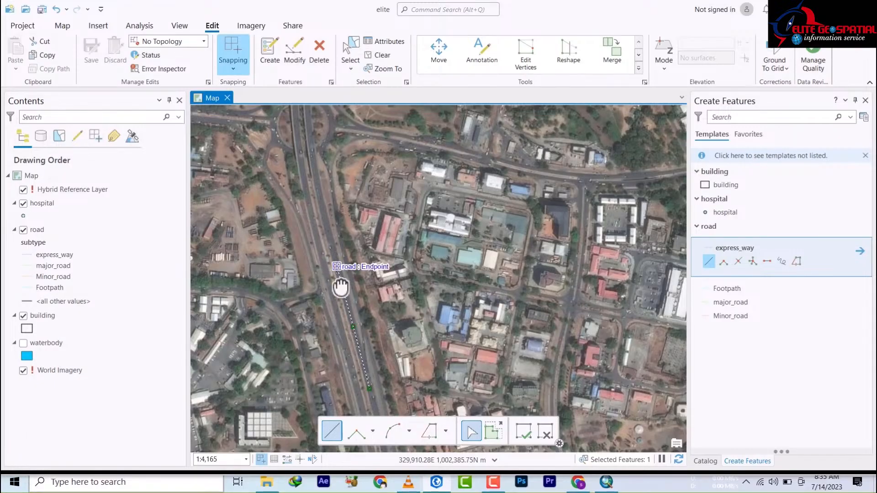
drag(338, 265, 341, 372)
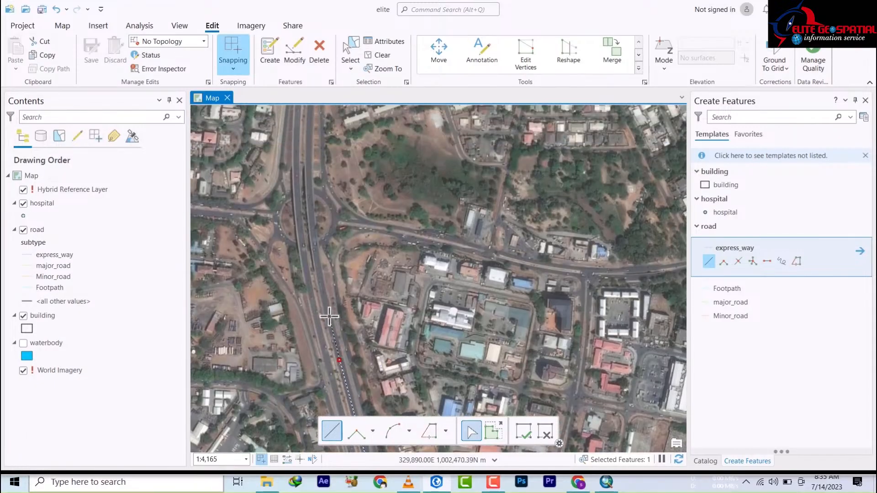
click(329, 316)
click(320, 274)
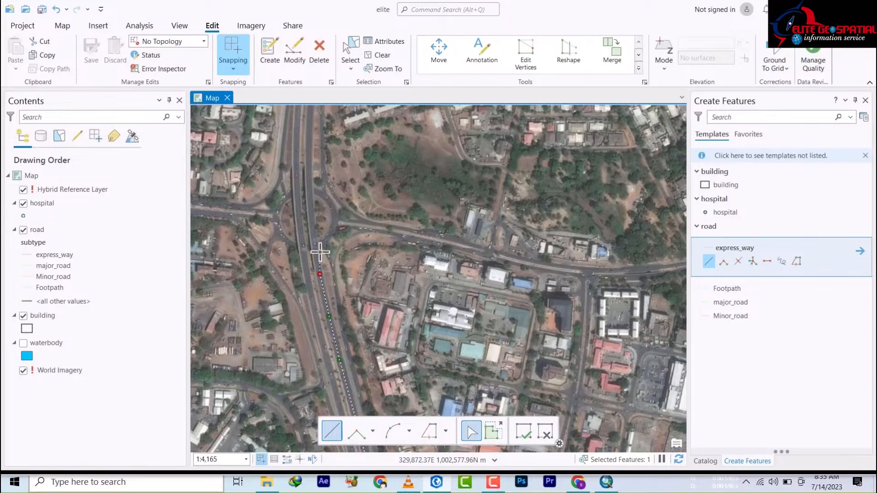
click(313, 236)
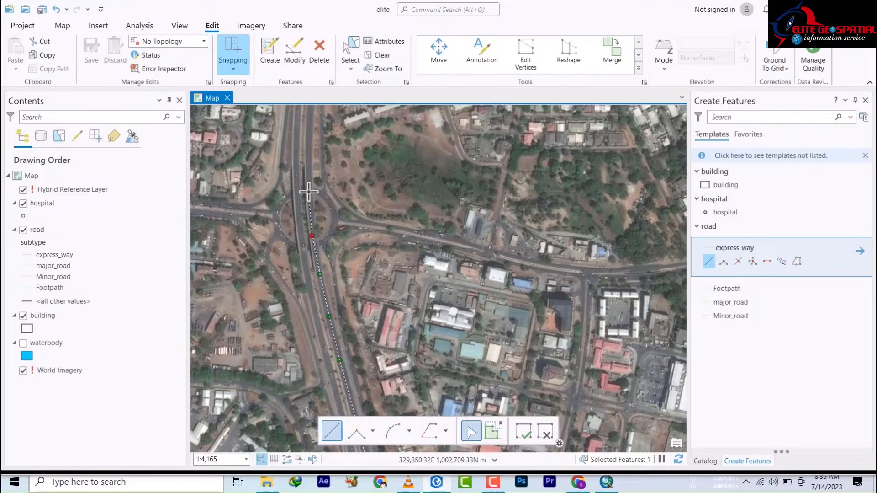
click(309, 191)
Step: Continue the line around the highway's curve further north
drag(309, 142, 310, 356)
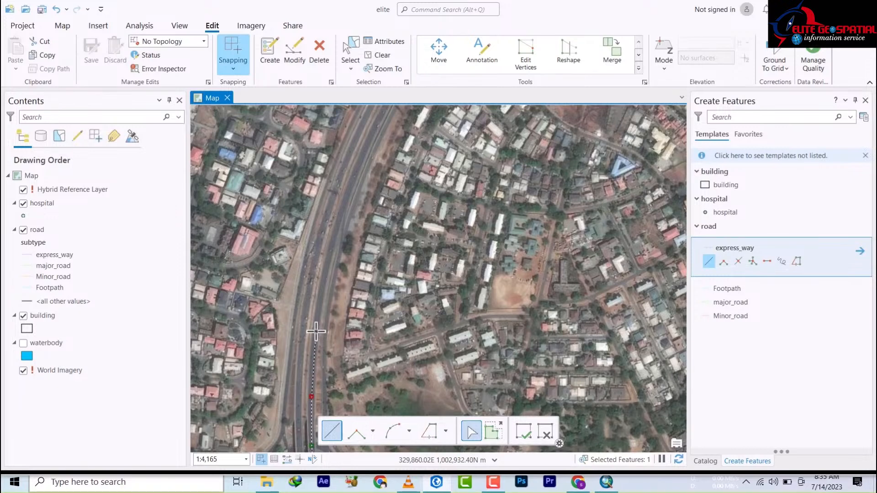
click(315, 329)
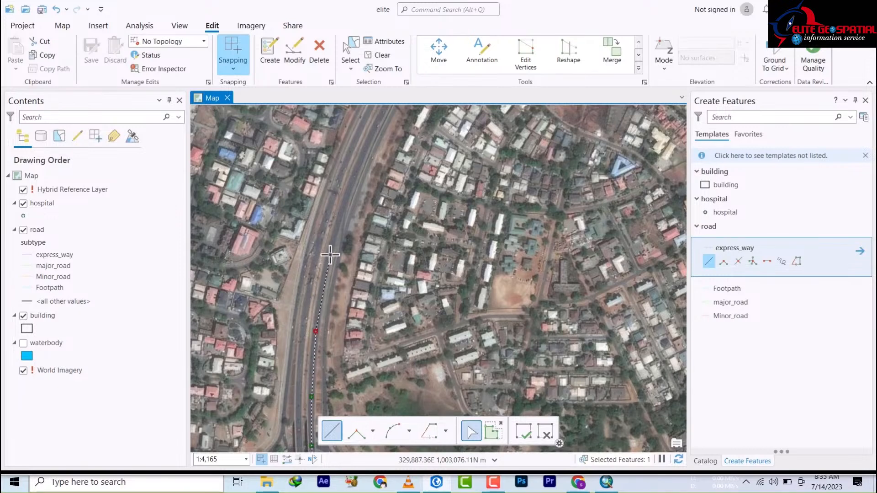
click(330, 253)
click(339, 221)
click(353, 178)
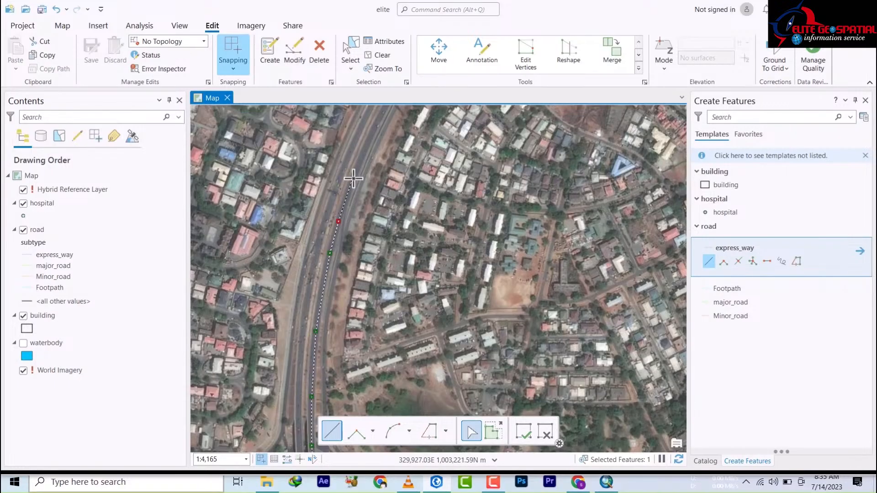
click(376, 122)
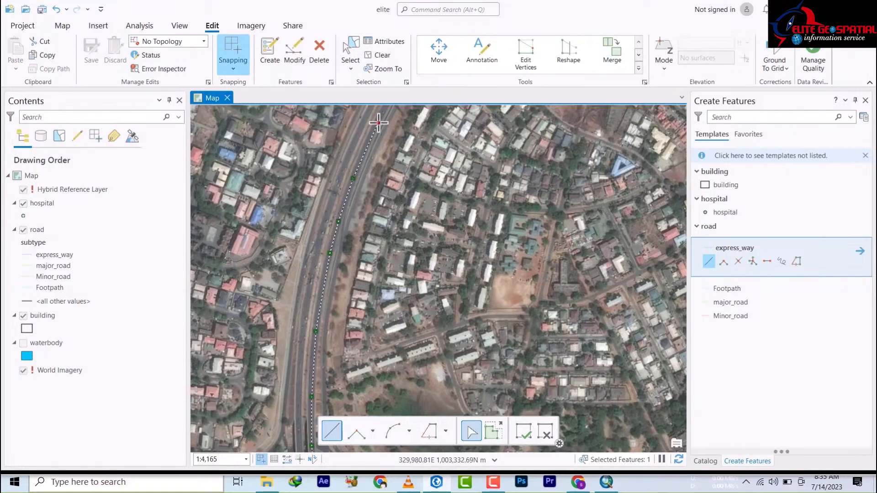
mouse_move(376, 122)
mouse_down()
mouse_move(370, 226)
mouse_move(327, 328)
mouse_move(325, 320)
mouse_up()
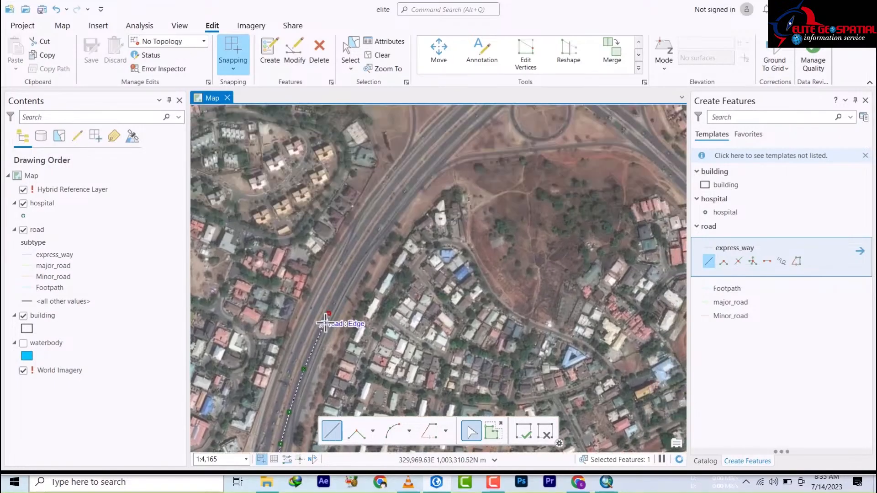
click(350, 268)
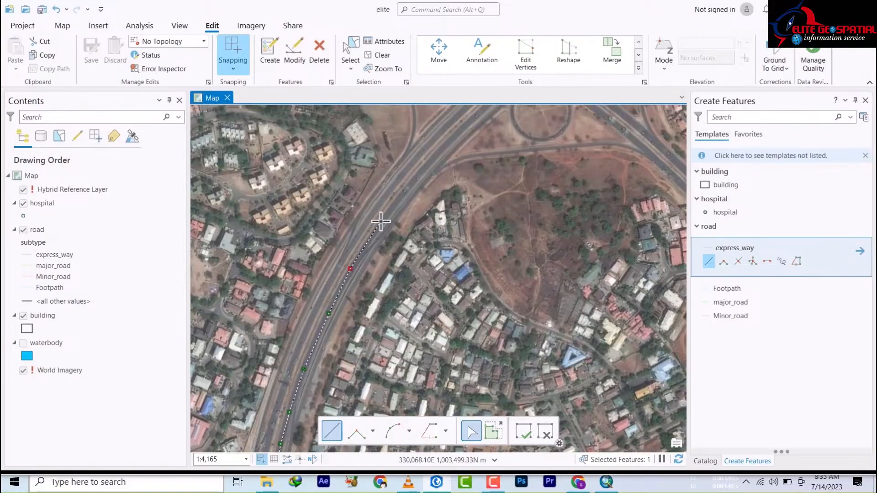
click(386, 216)
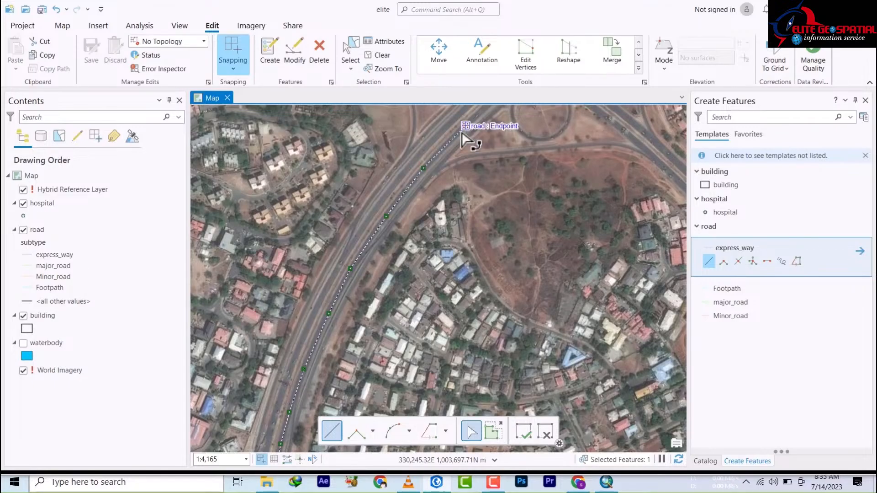
Step: Carry the line through the cloverleaf interchange and finish it at its northern end
drag(462, 132, 418, 204)
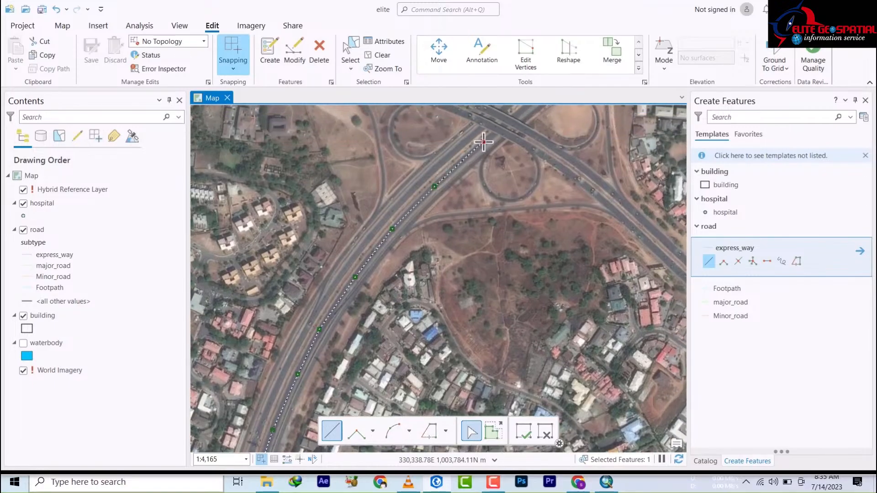
mouse_move(483, 142)
mouse_down()
mouse_move(426, 231)
mouse_move(345, 315)
mouse_up()
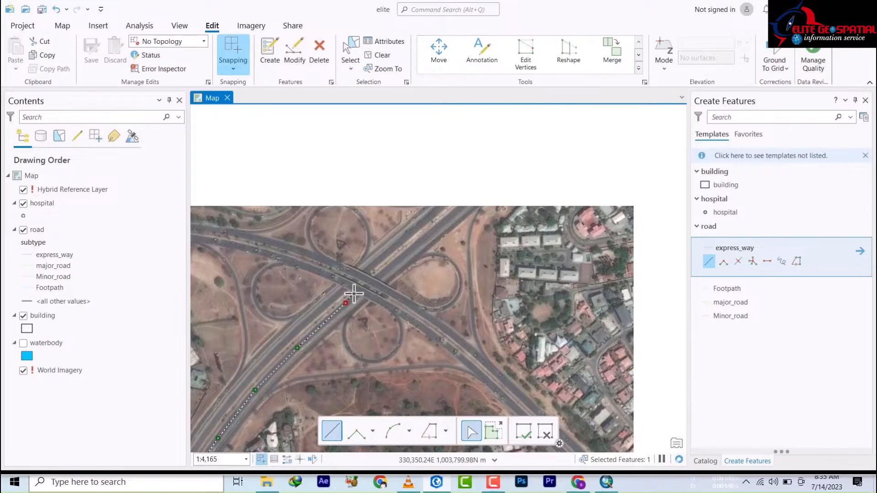
click(396, 262)
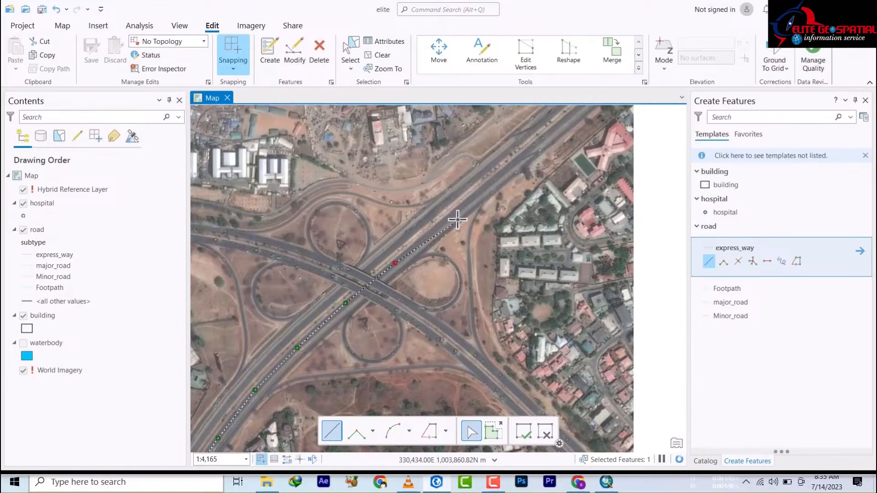
click(473, 198)
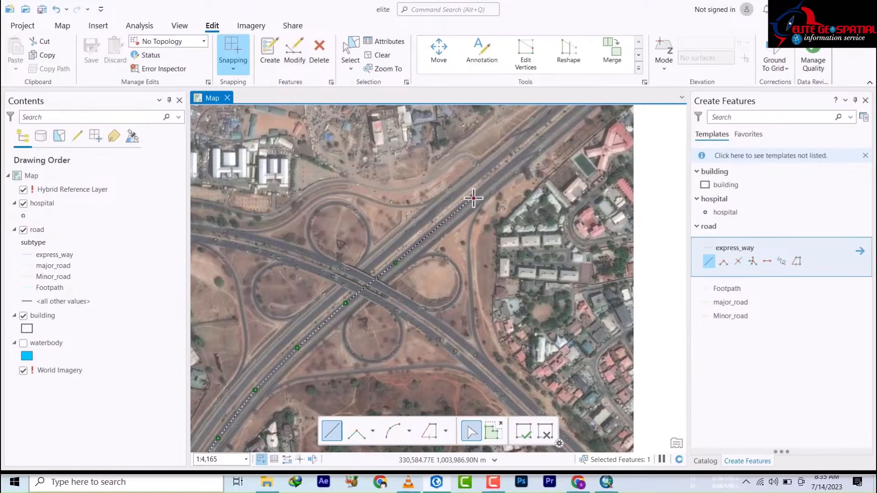
double_click(562, 122)
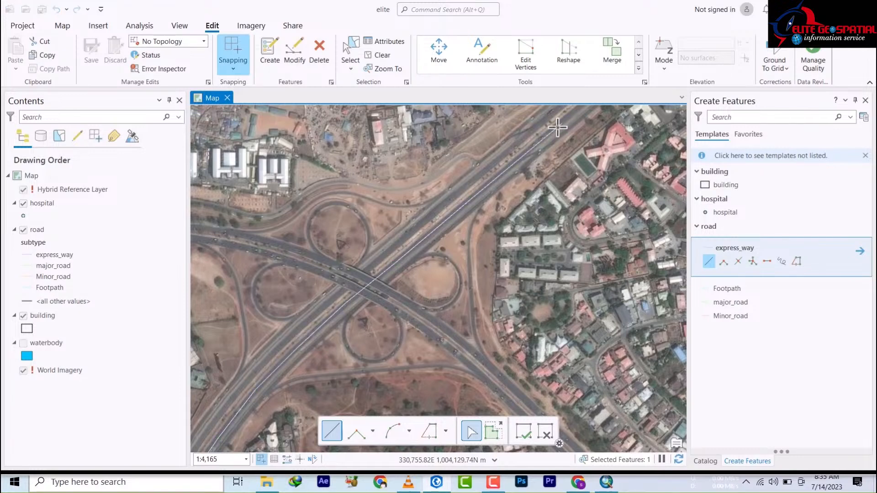
Step: Zoom and pan south along the highway to the lower end of the cyan express_way line
scroll(425, 233, down, 10)
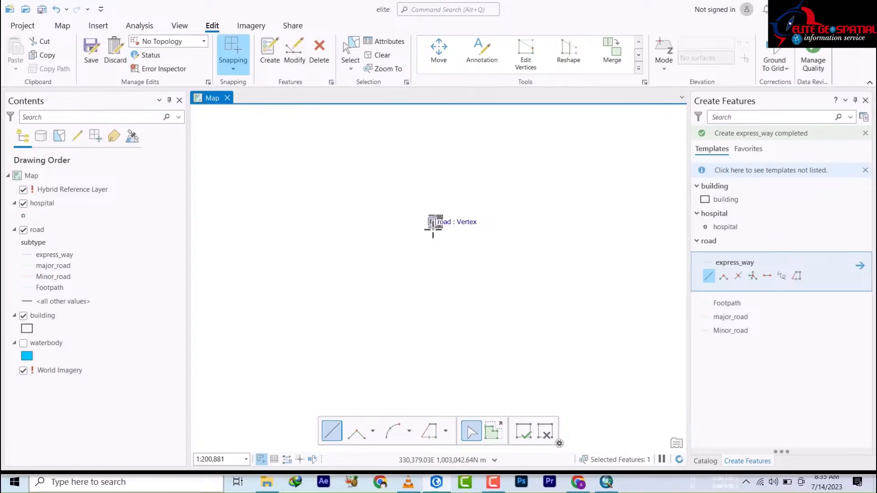
scroll(436, 226, up, 3)
drag(441, 176, 481, 352)
scroll(464, 231, up, 3)
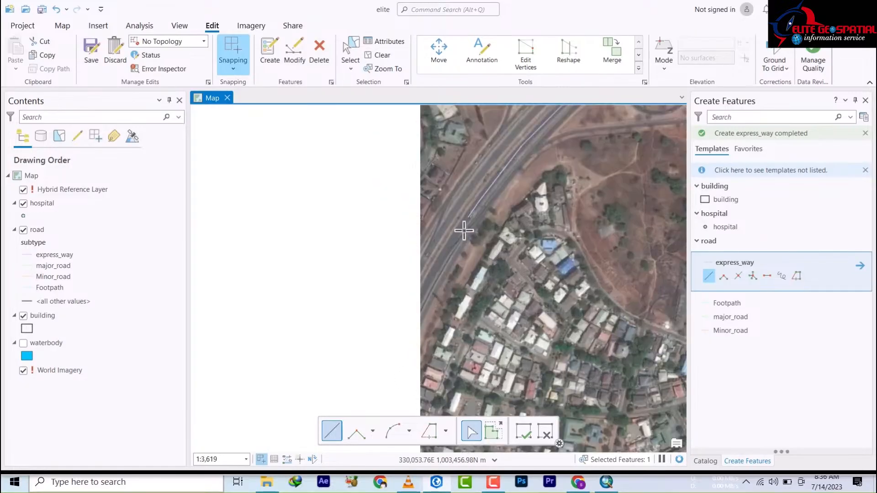
drag(472, 197, 444, 329)
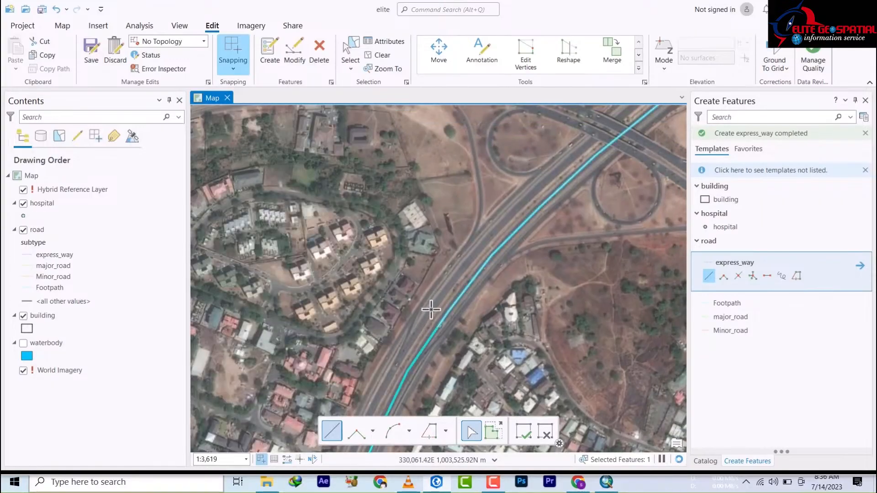
key(Down)
key(Down)
key(Down)
key(Down)
key(Down)
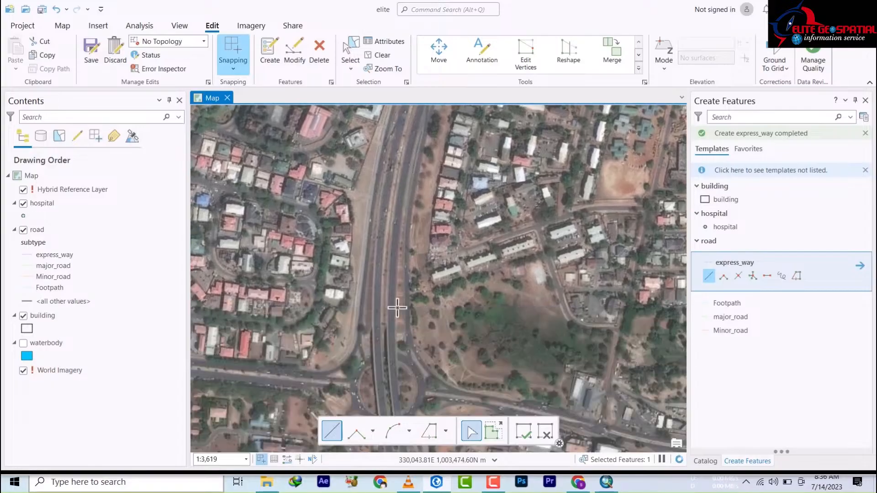
key(Down)
key(Down)
key(Down)
key(Down)
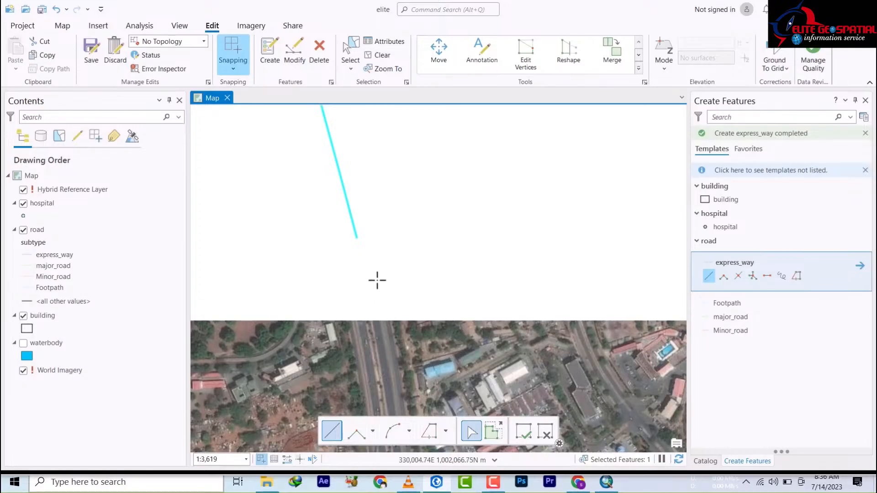
drag(389, 255, 427, 359)
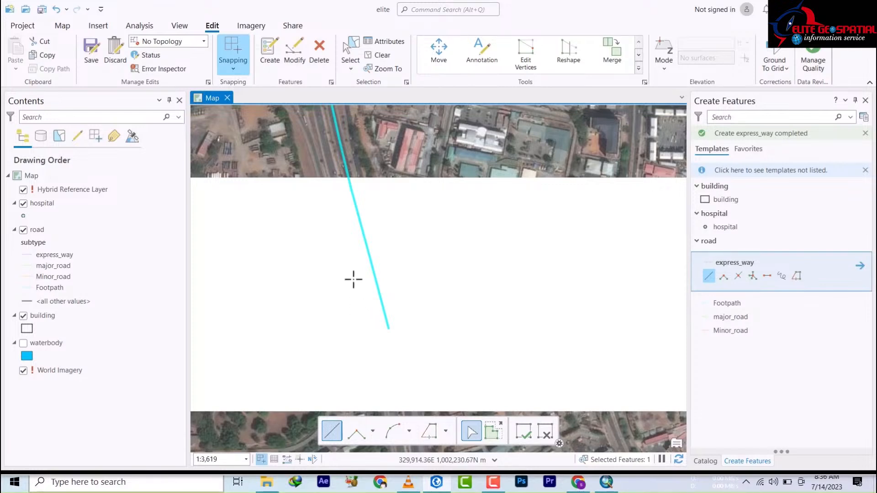
scroll(353, 279, up, 3)
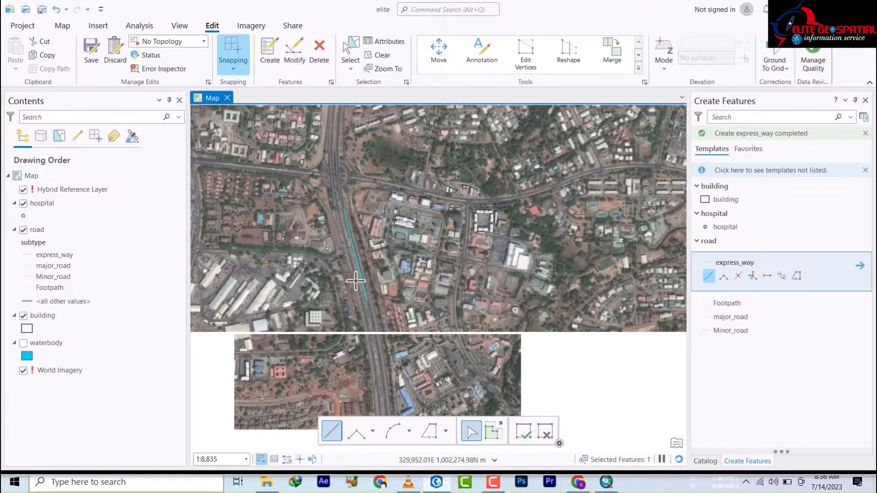
scroll(361, 299, up, 3)
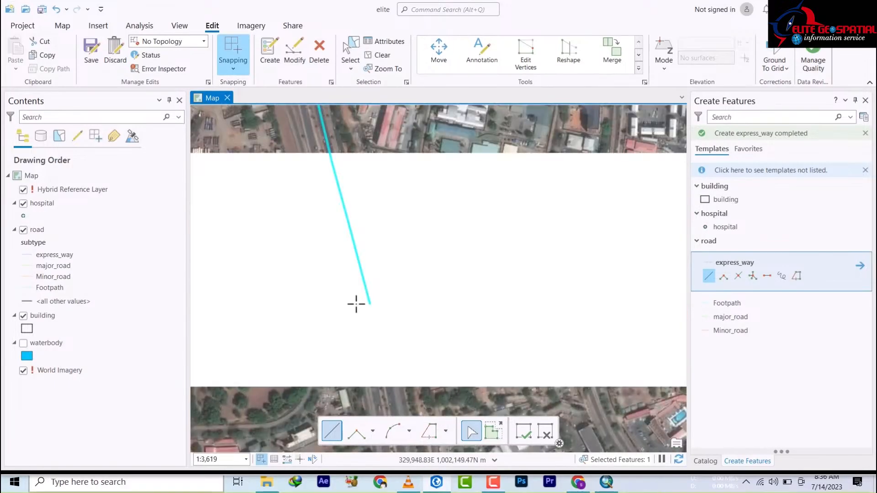
drag(344, 116, 362, 144)
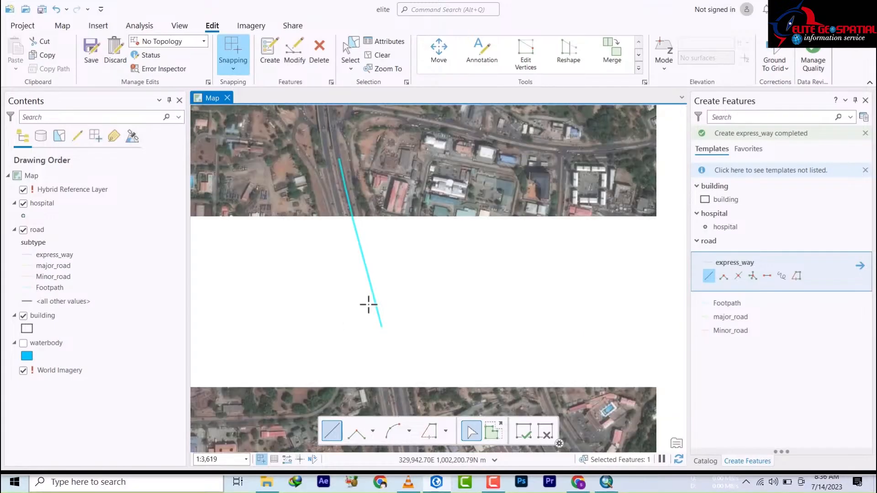
scroll(368, 305, down, 2)
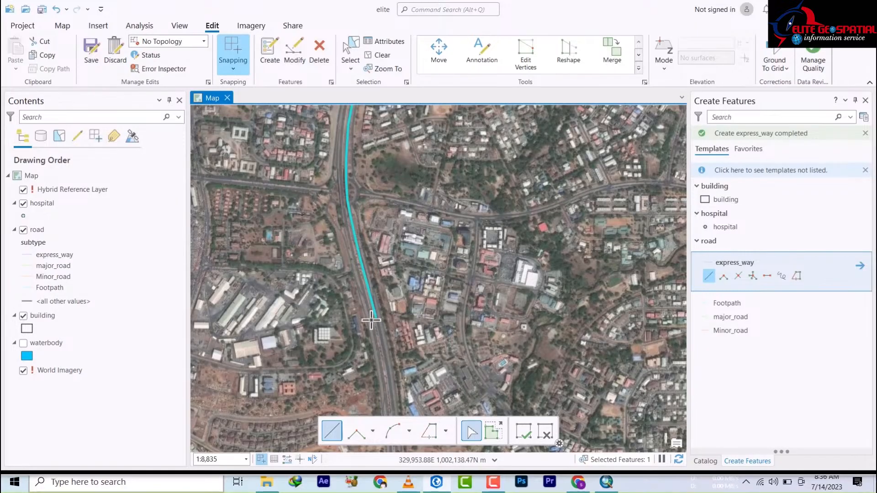
Step: Start a new express_way line at the cyan line's end, tracing north up the opposite carriageway
click(371, 319)
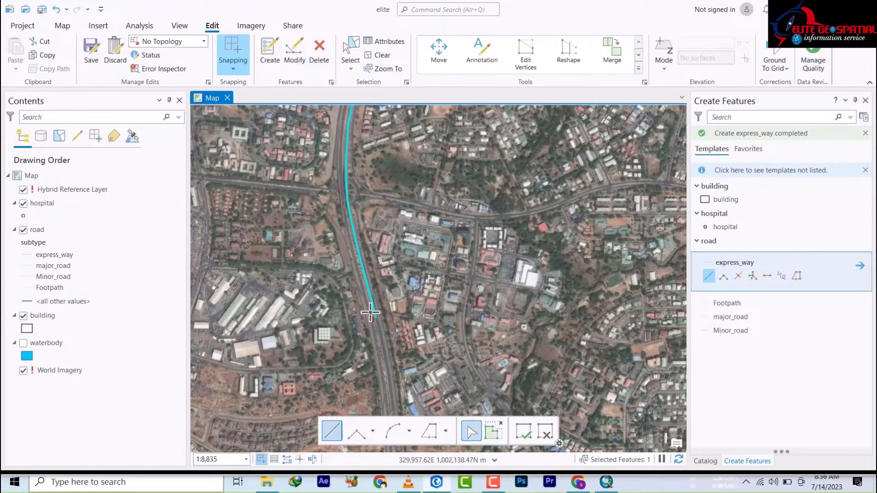
click(357, 262)
scroll(356, 262, up, 3)
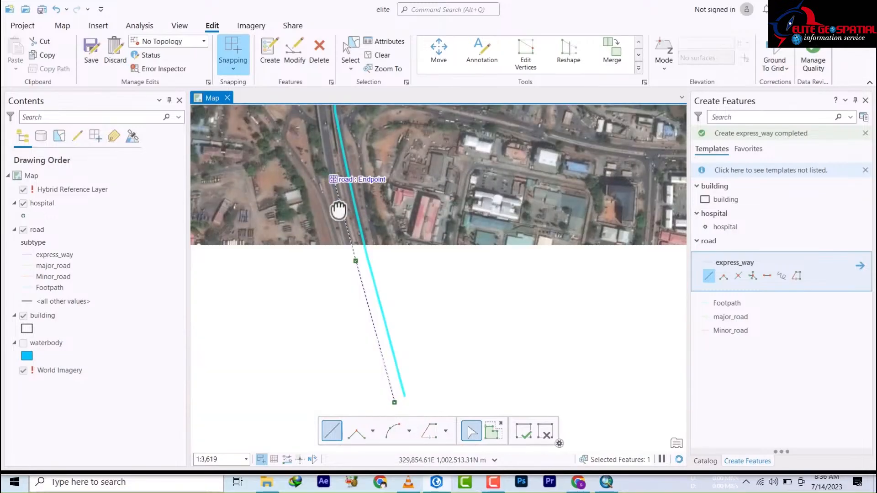
drag(337, 207, 347, 326)
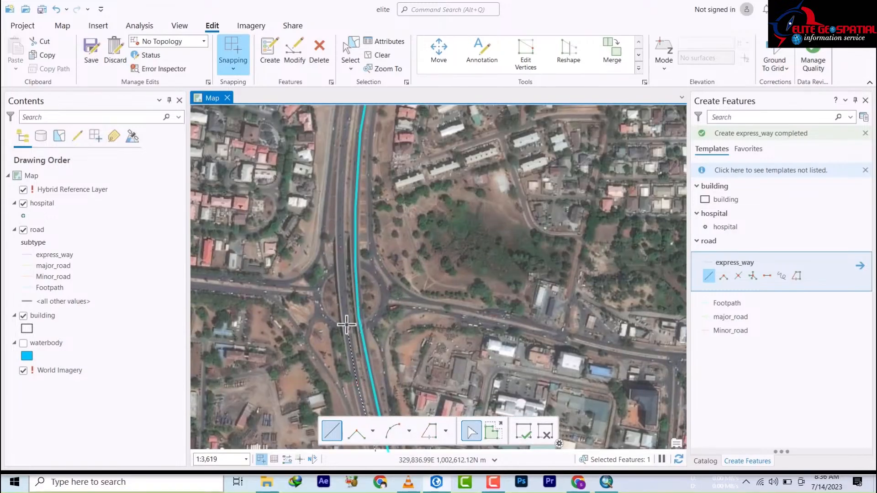
click(347, 324)
click(340, 259)
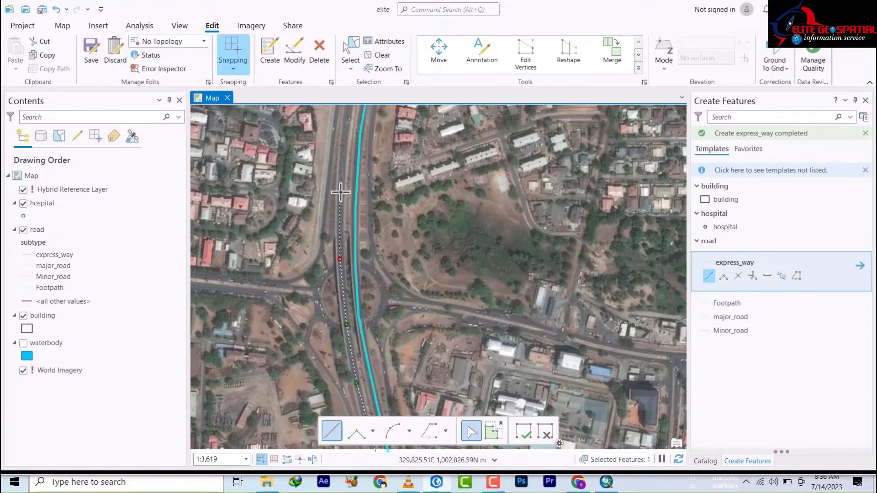
click(341, 188)
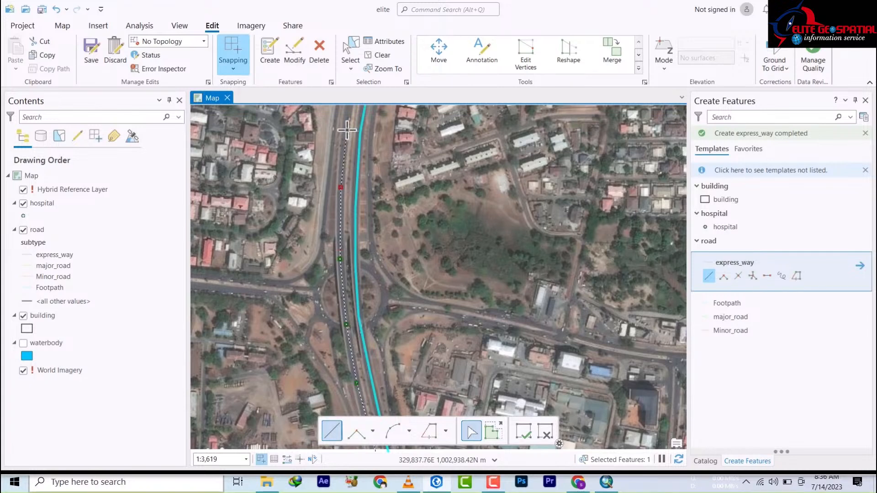
drag(346, 141, 338, 331)
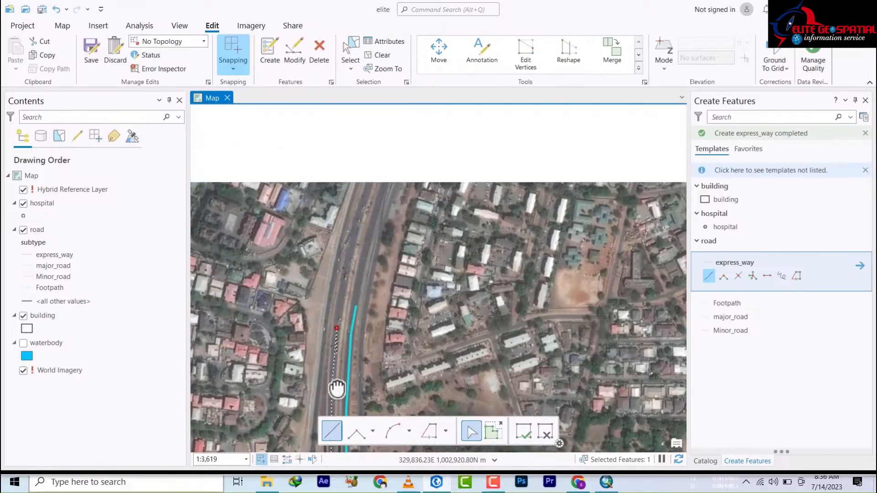
click(344, 313)
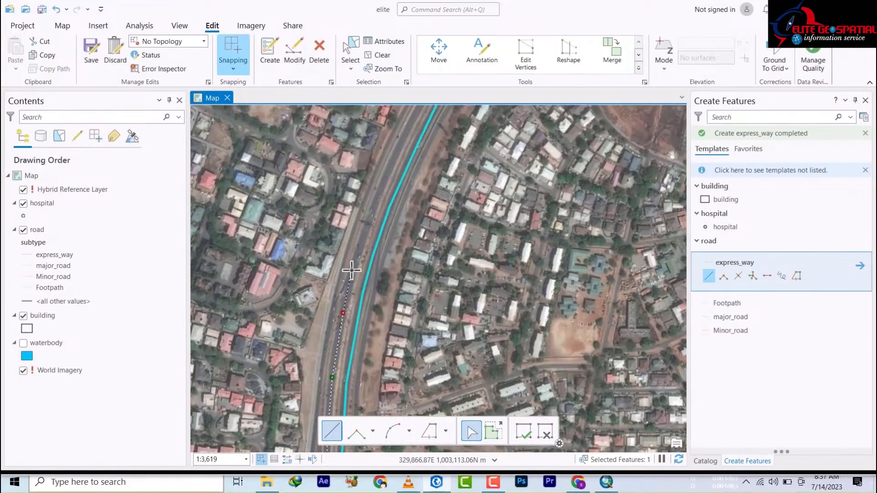
click(379, 191)
Step: Follow the carriageway's curve past the cloverleaf interchange and finish the line to the northeast
drag(379, 225, 309, 344)
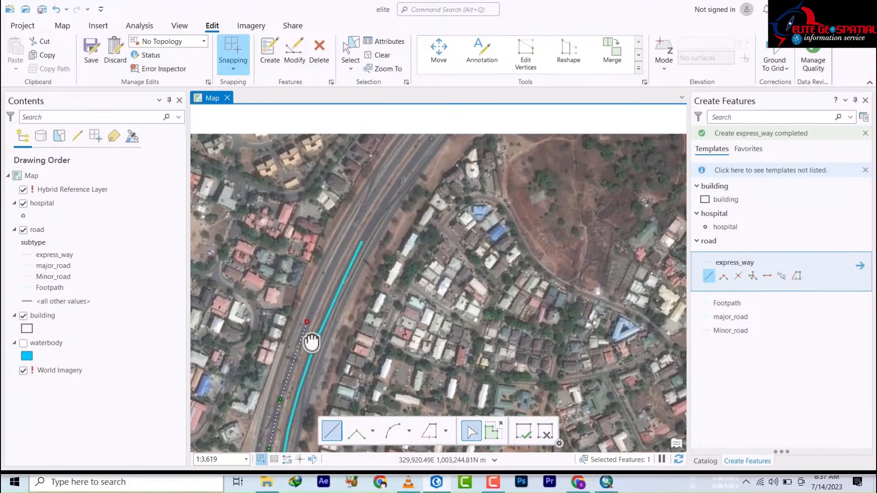
click(330, 269)
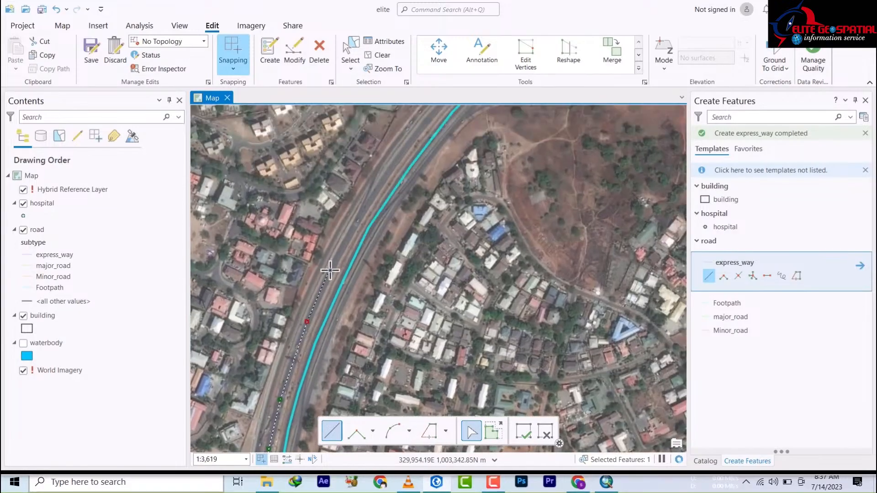
click(359, 218)
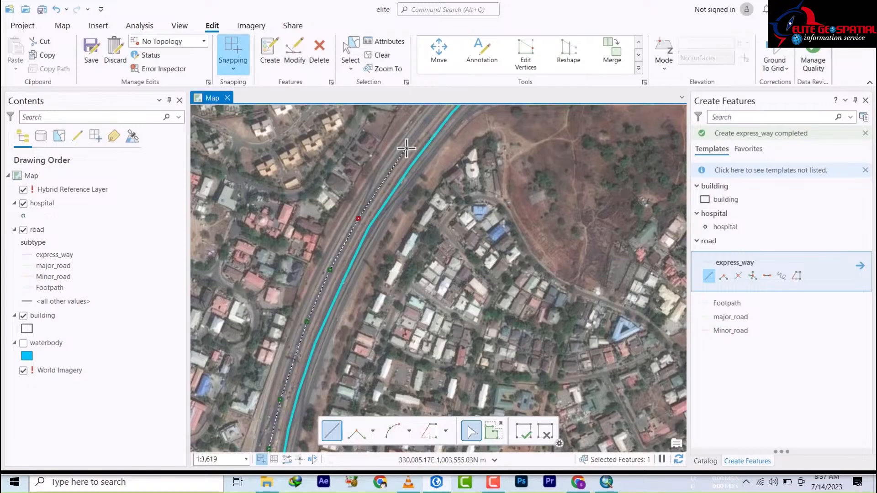
drag(408, 165, 313, 327)
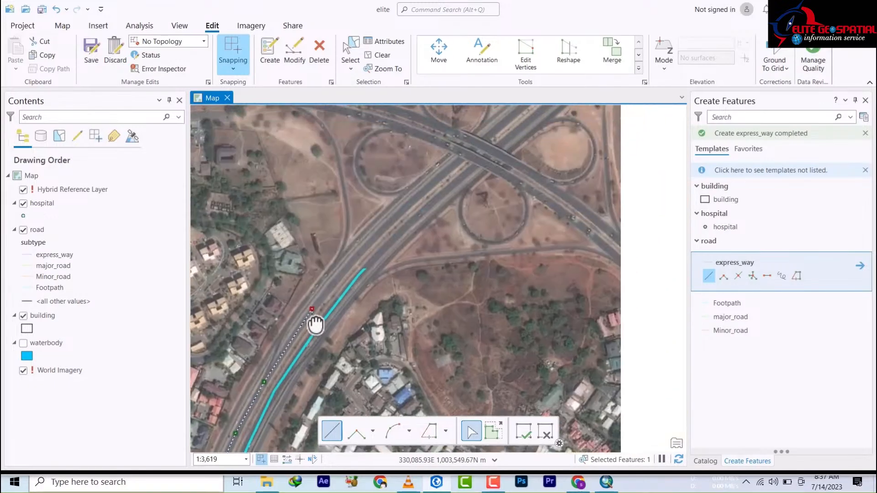
click(312, 309)
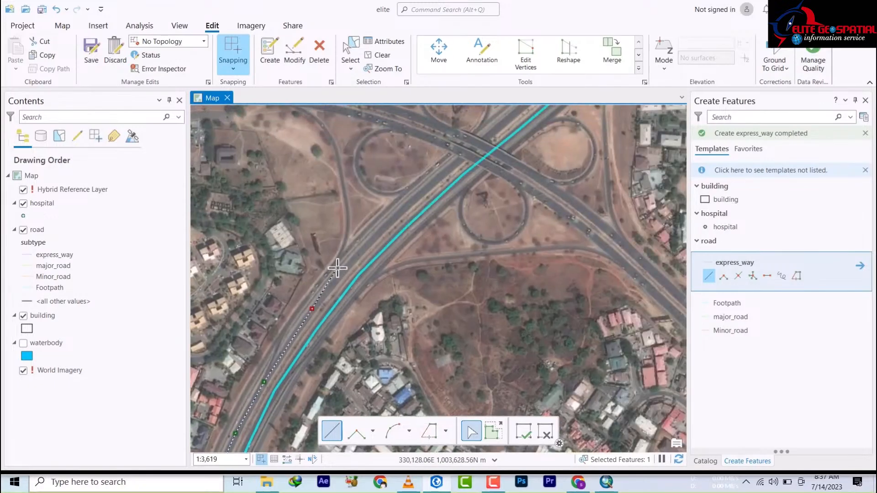
click(339, 276)
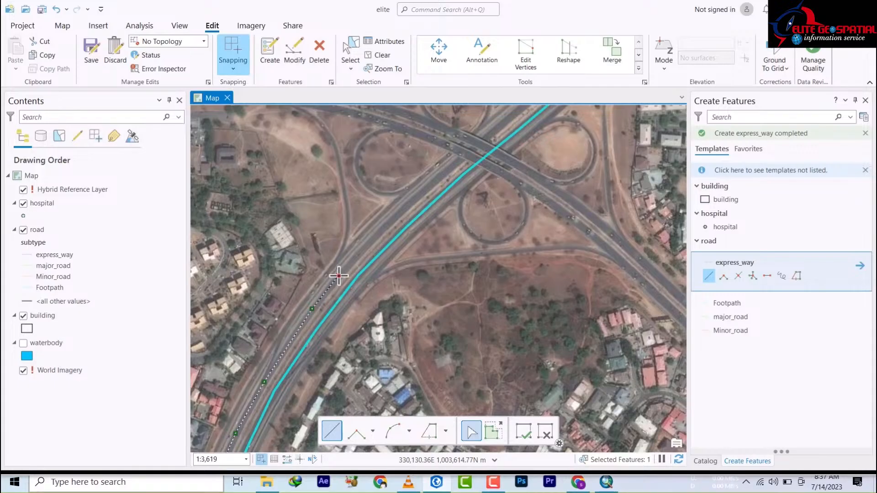
click(411, 201)
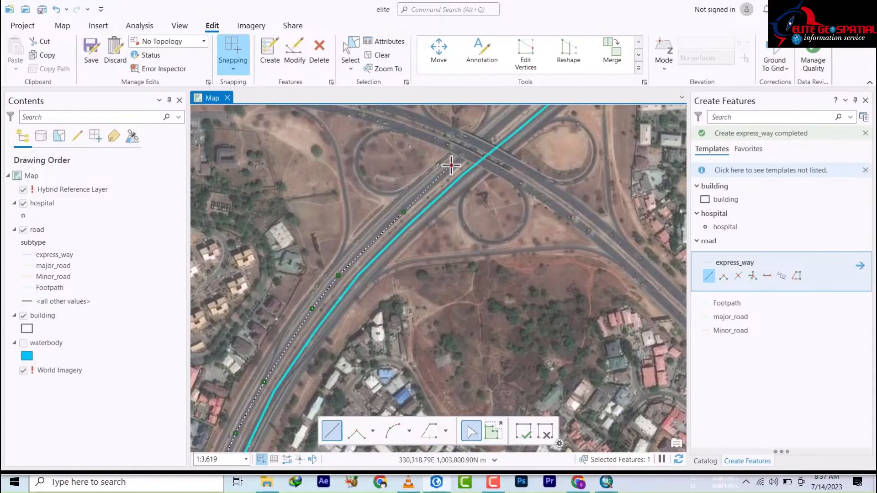
mouse_move(451, 165)
mouse_down()
mouse_move(388, 277)
mouse_move(289, 337)
mouse_up()
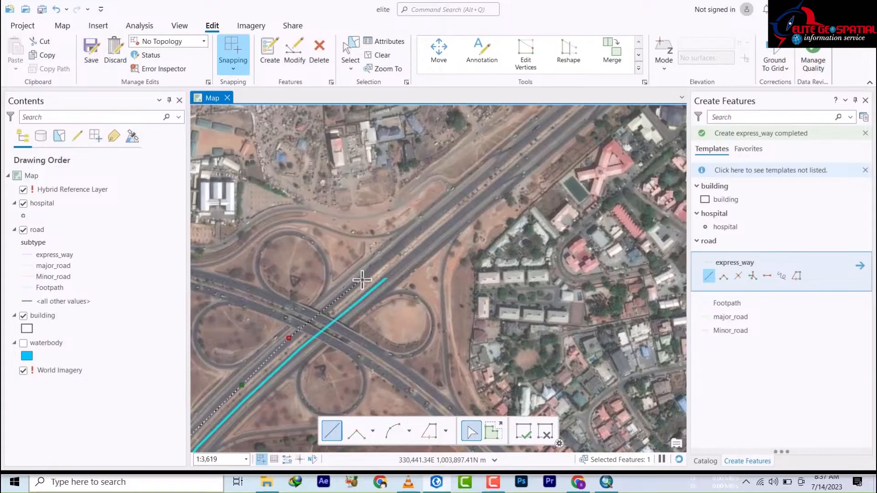
click(362, 280)
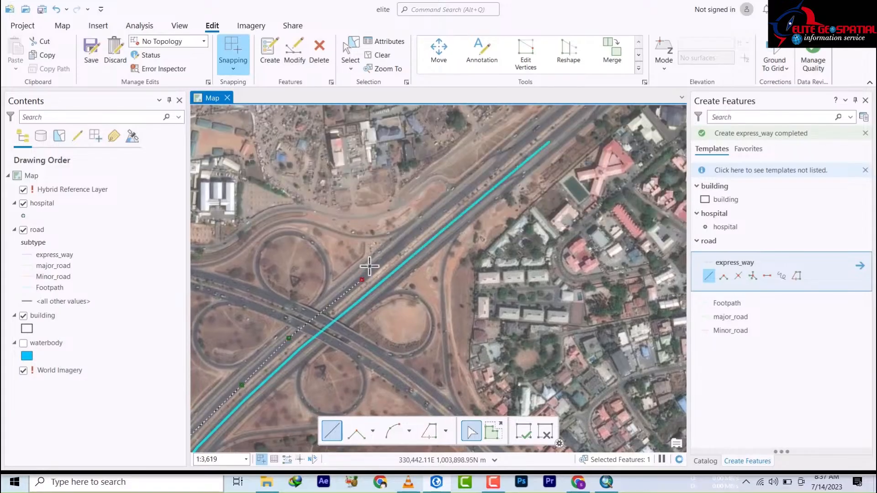
click(437, 215)
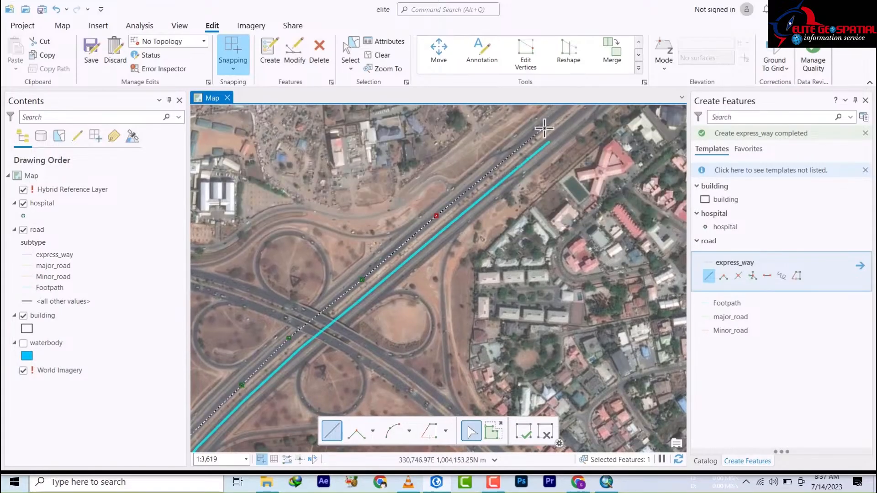
double_click(542, 128)
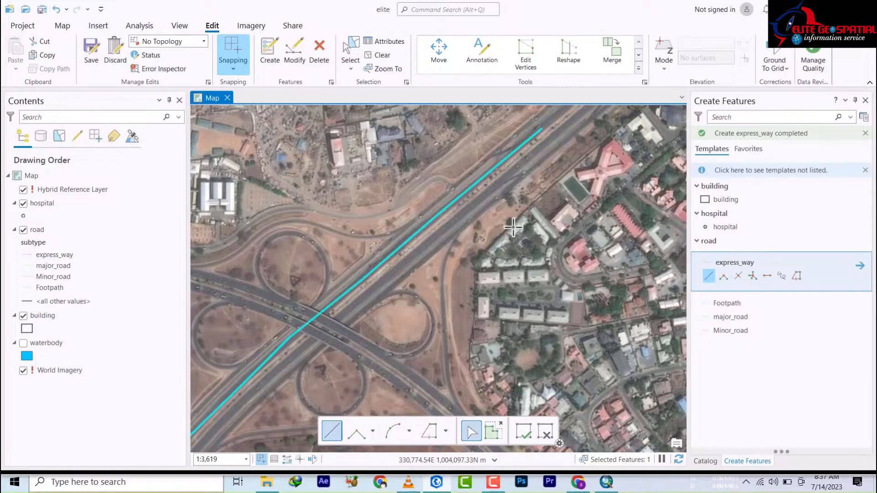
Step: Start an express_way line east of the overpass, tracing the northern carriageway northwest
drag(446, 317, 525, 226)
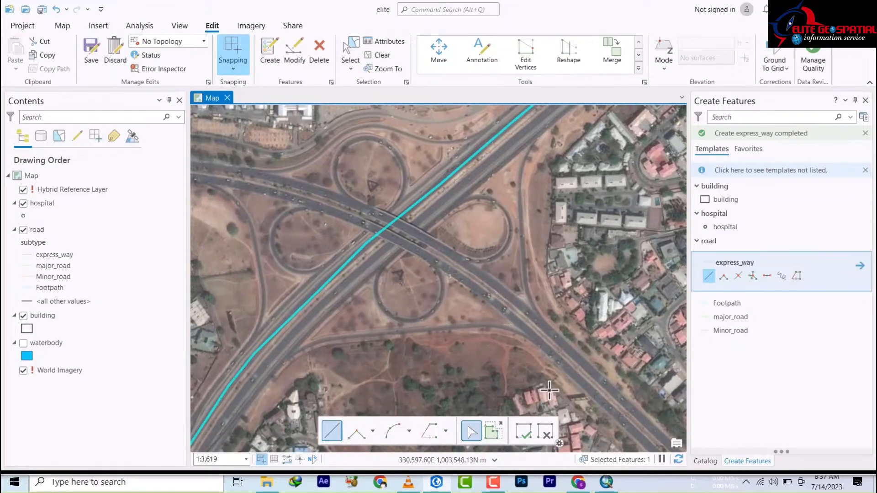
drag(549, 390, 358, 261)
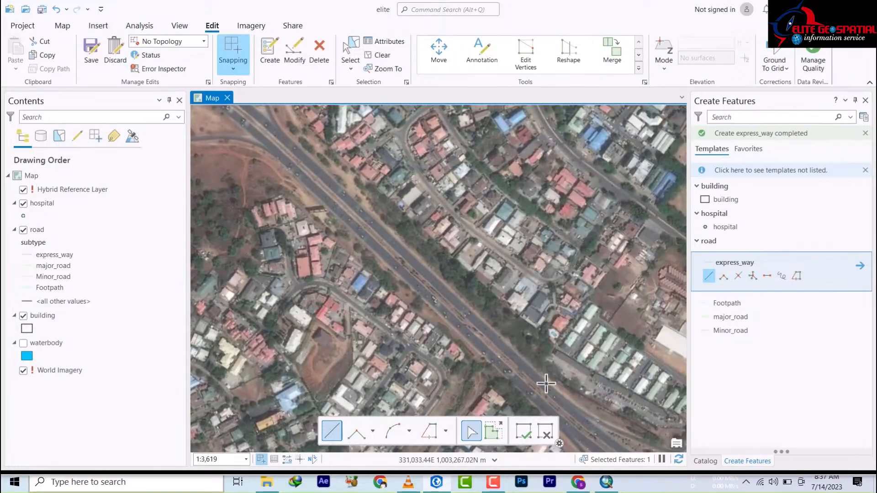
drag(556, 391, 362, 233)
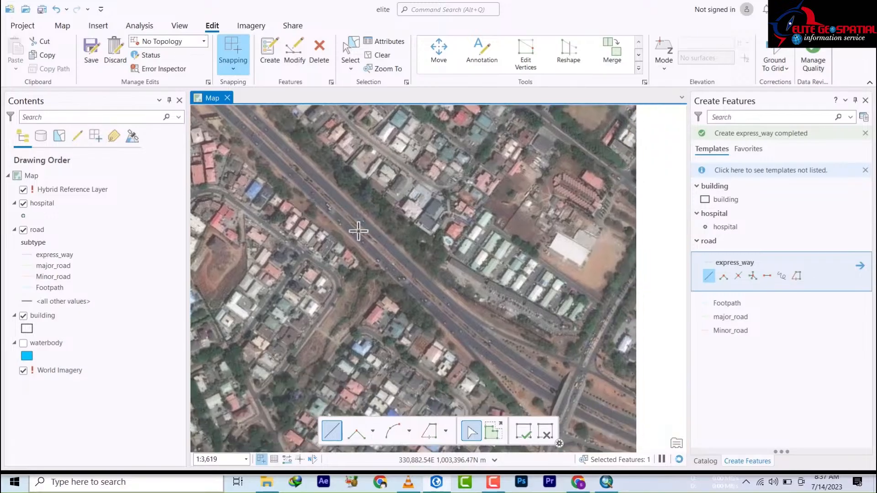
drag(520, 387, 349, 256)
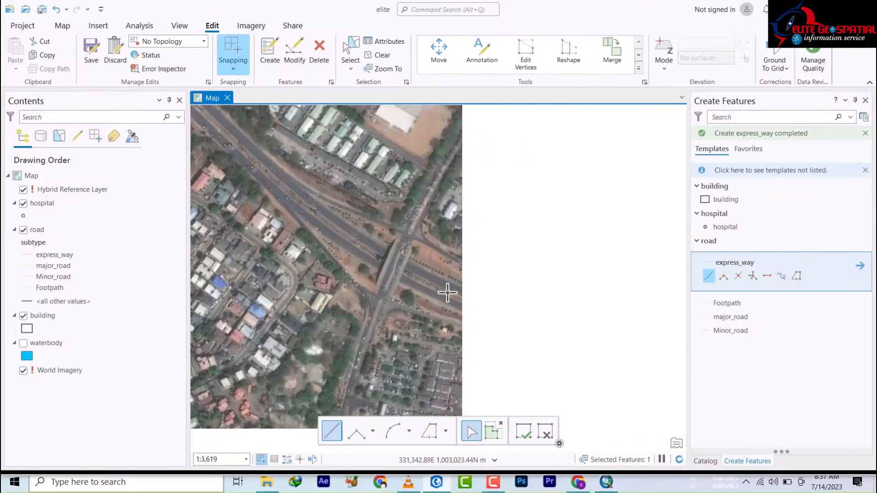
click(454, 287)
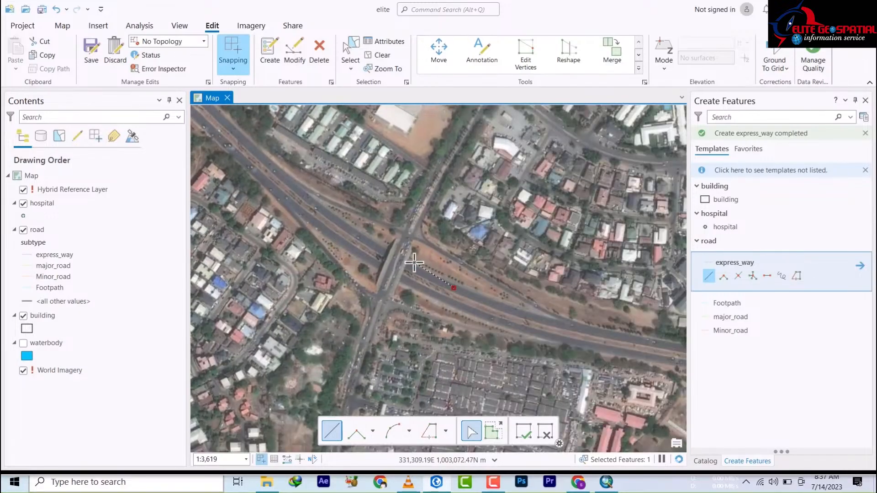
click(371, 244)
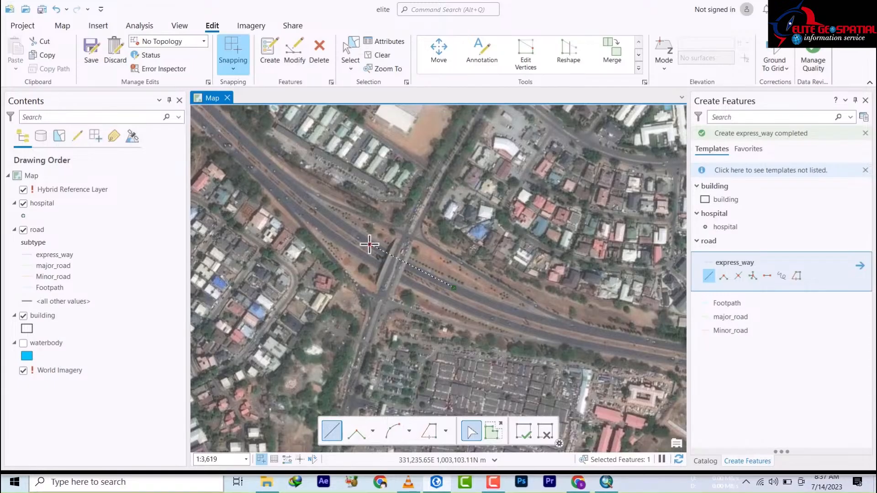
click(303, 196)
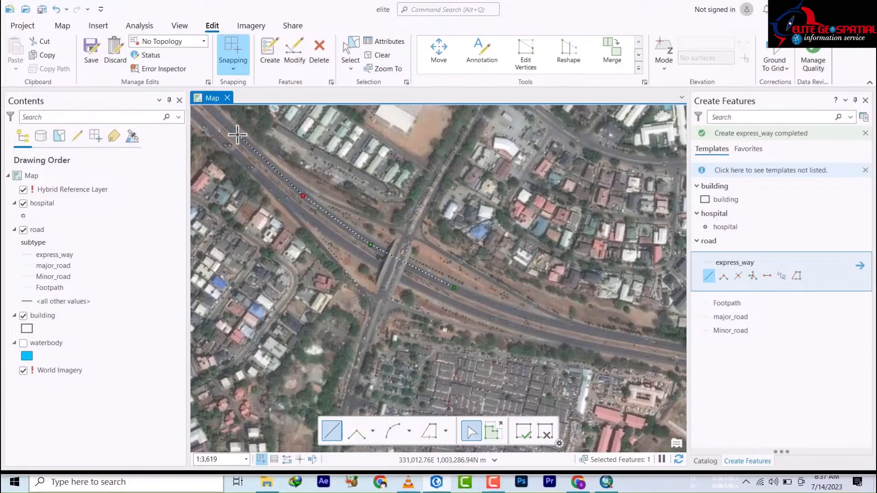
Step: Carry the line across the cloverleaf interchange and finish it below the hospital buildings
mouse_move(237, 134)
mouse_down()
mouse_move(495, 411)
mouse_move(524, 415)
mouse_move(521, 390)
mouse_up()
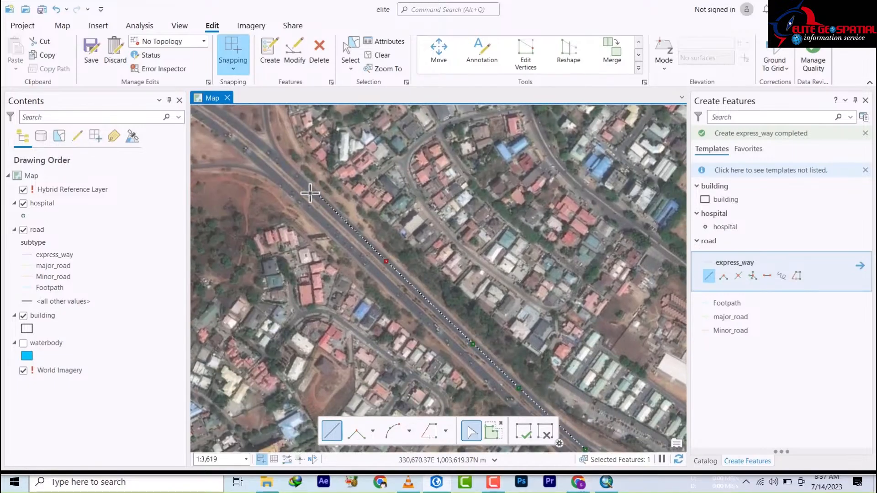
mouse_move(313, 195)
mouse_down()
mouse_move(470, 323)
mouse_move(453, 286)
mouse_up()
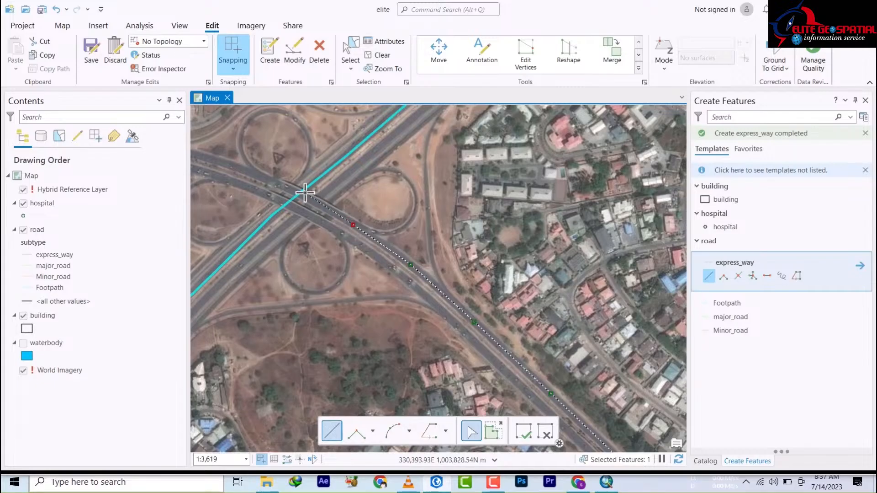
drag(319, 217, 437, 325)
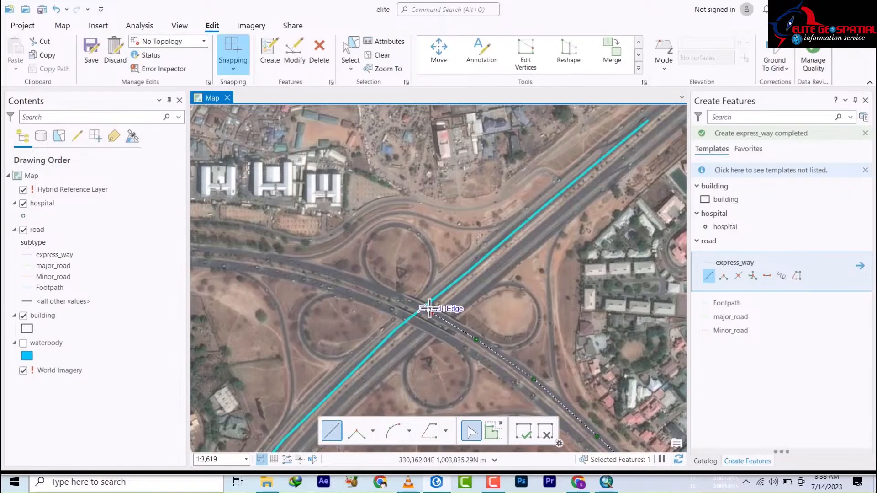
click(404, 300)
click(358, 279)
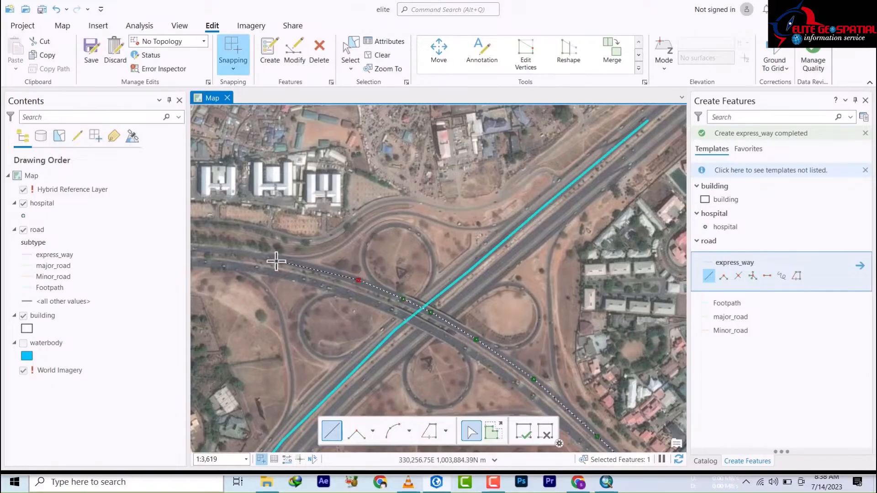
scroll(390, 303, up, 2)
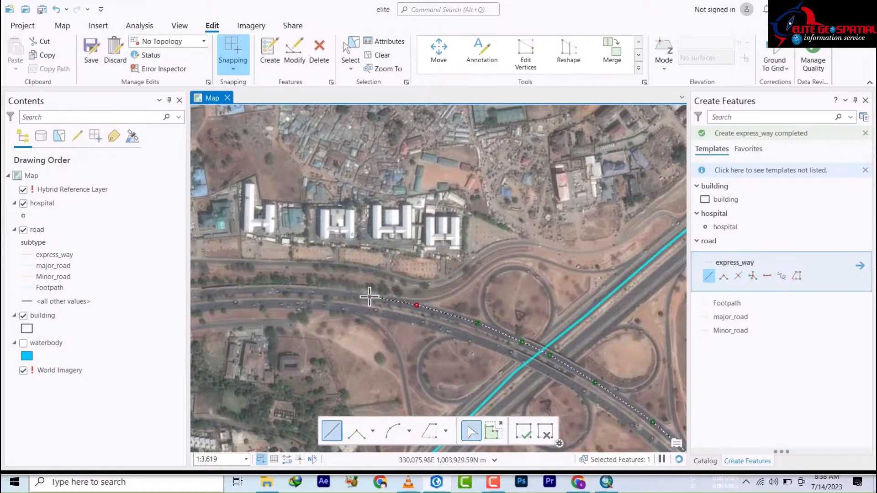
click(369, 296)
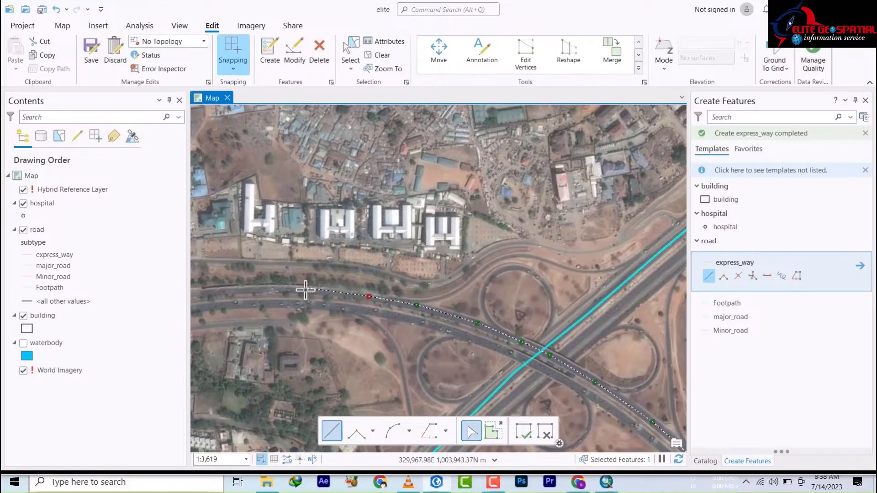
click(306, 289)
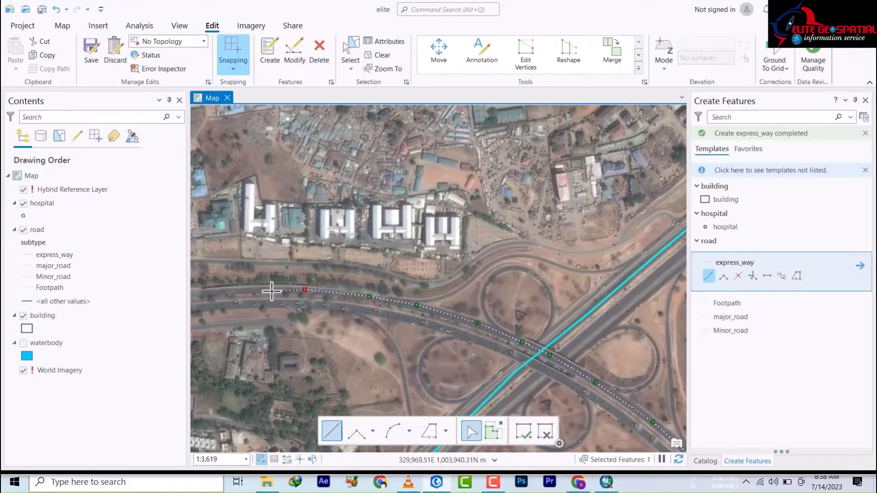
double_click(209, 291)
Step: Start an express_way line on the southern carriageway at the overpass, tracing northwest
key(Down)
key(Right)
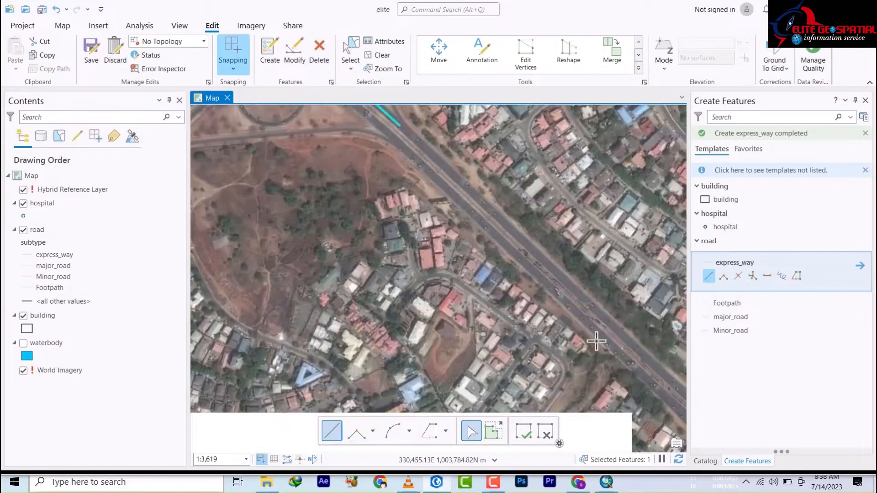
drag(637, 382, 307, 160)
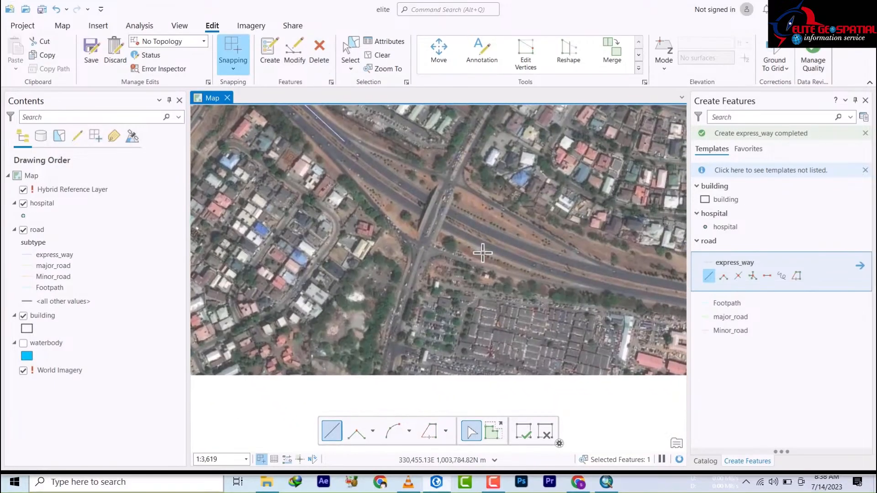
drag(454, 279, 435, 290)
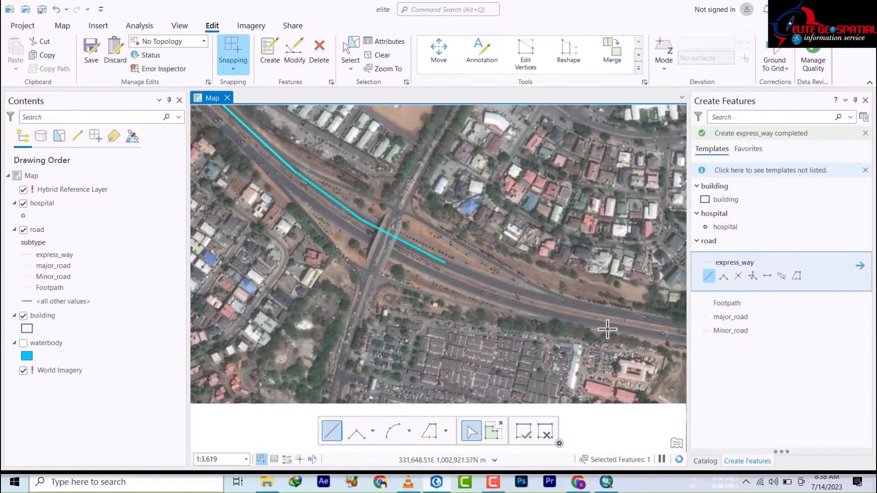
click(458, 287)
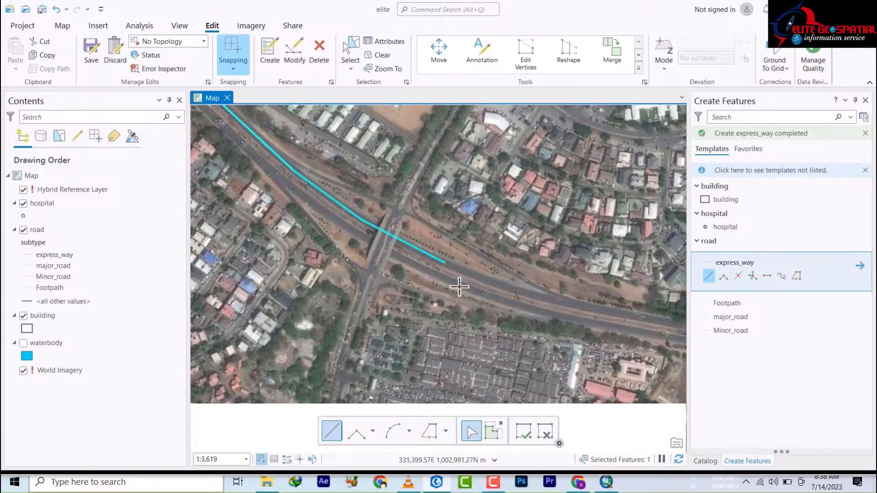
click(360, 236)
click(306, 199)
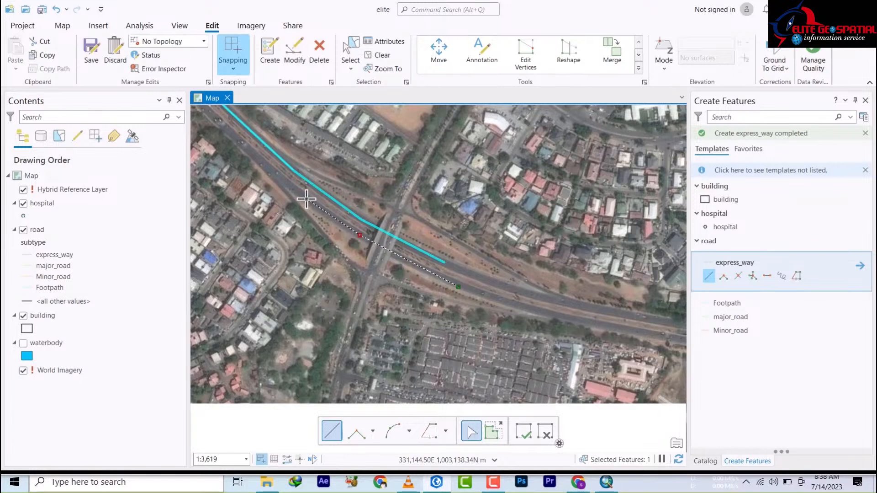
click(239, 142)
Step: Continue it through the interchange and along the curve, finishing below the hospital buildings
mouse_move(239, 142)
mouse_down()
mouse_move(411, 352)
mouse_move(486, 386)
mouse_up()
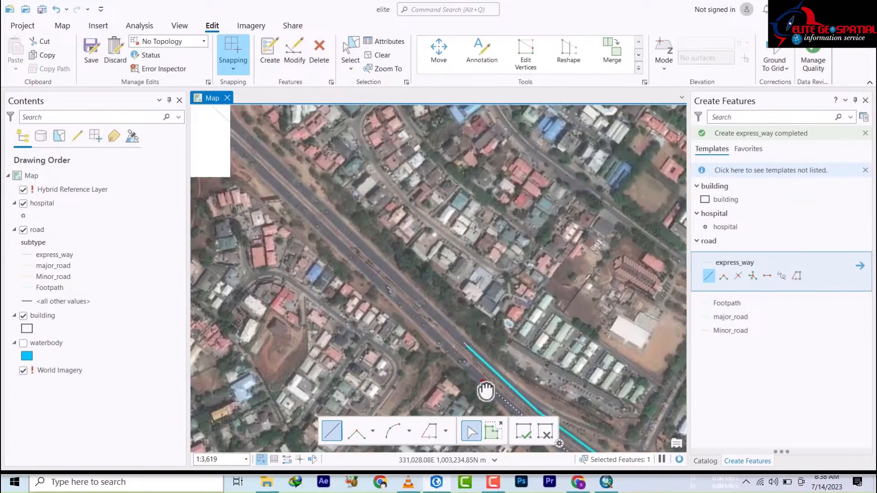
click(412, 313)
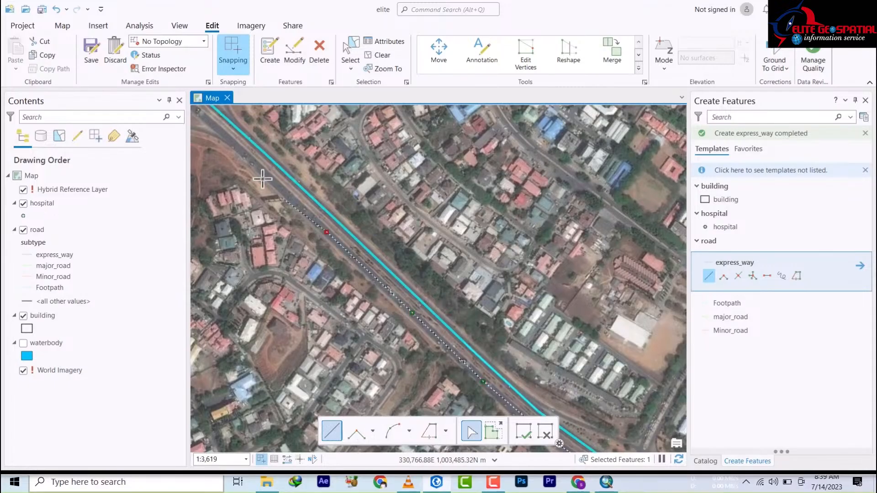
mouse_move(255, 163)
mouse_down()
mouse_move(260, 182)
mouse_move(385, 285)
mouse_move(504, 353)
mouse_up()
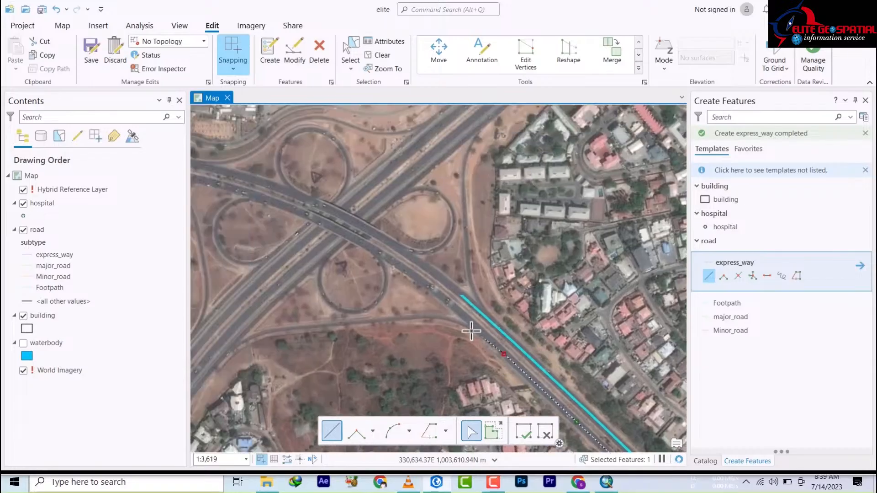
click(459, 310)
click(410, 272)
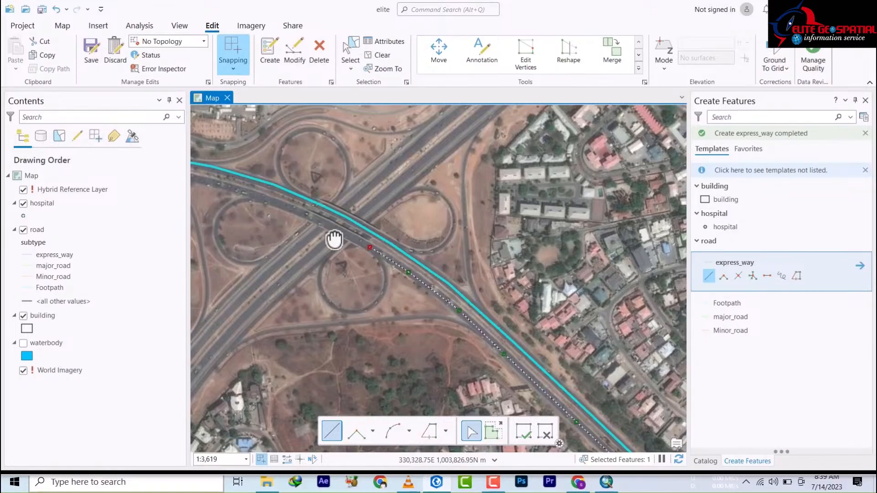
drag(331, 235, 521, 366)
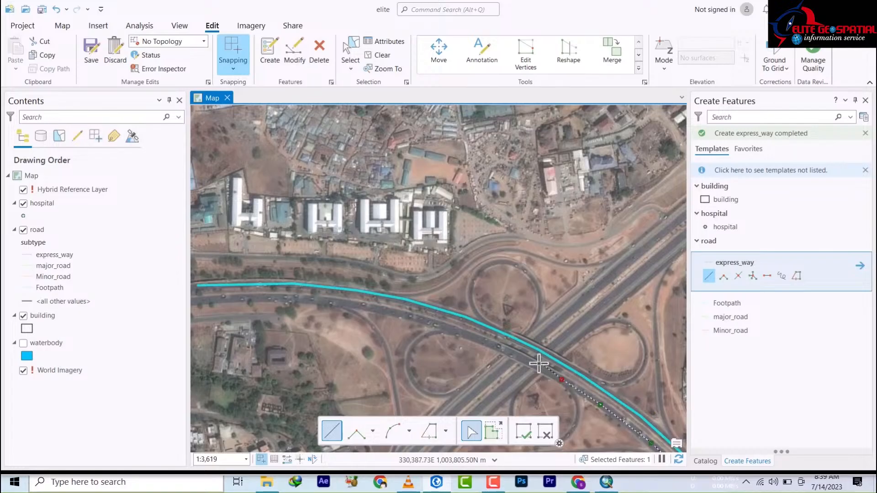
click(487, 342)
click(420, 319)
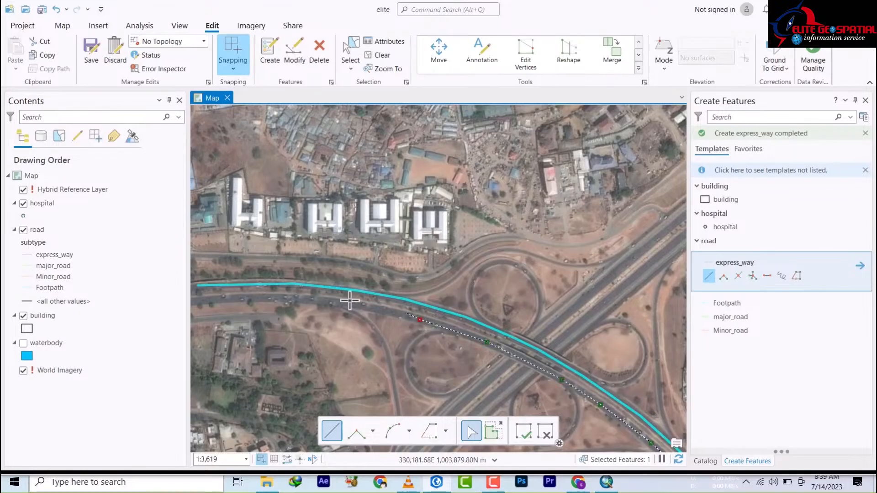
click(265, 297)
drag(295, 306, 462, 315)
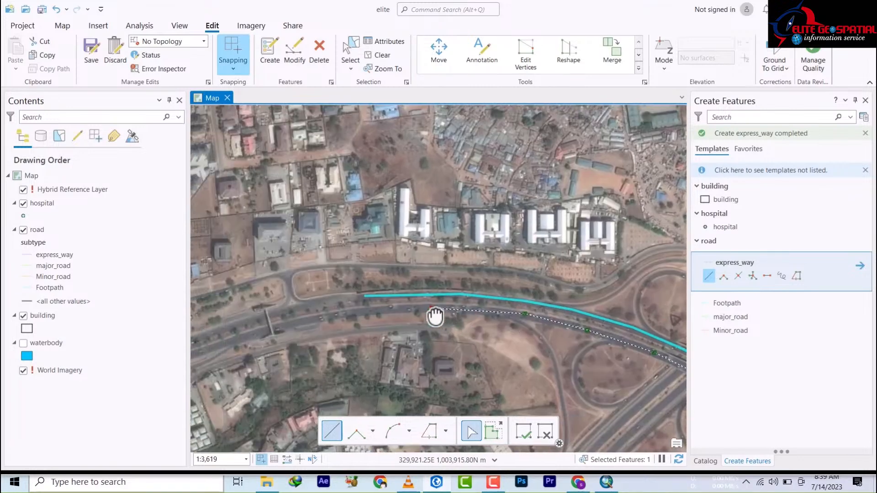
double_click(370, 312)
Step: Start a new express_way line on the side street near the expressway's eastern end, heading north
scroll(303, 227, up, 3)
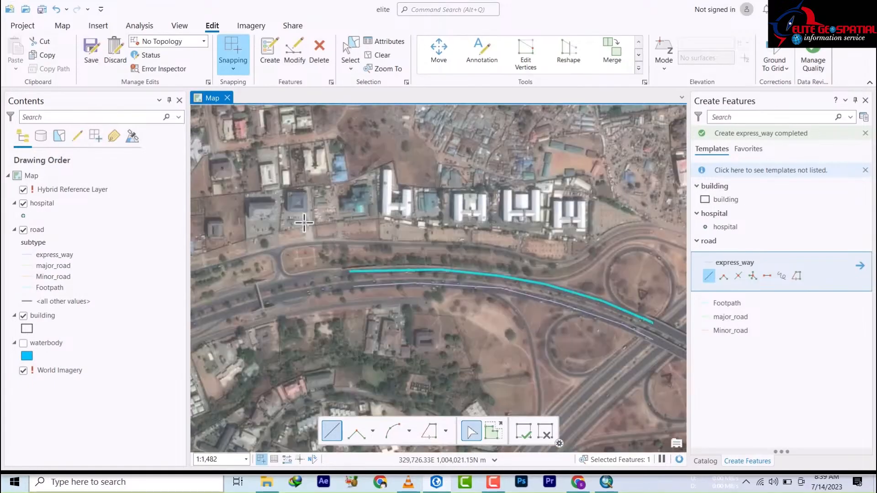
scroll(304, 223, down, 10)
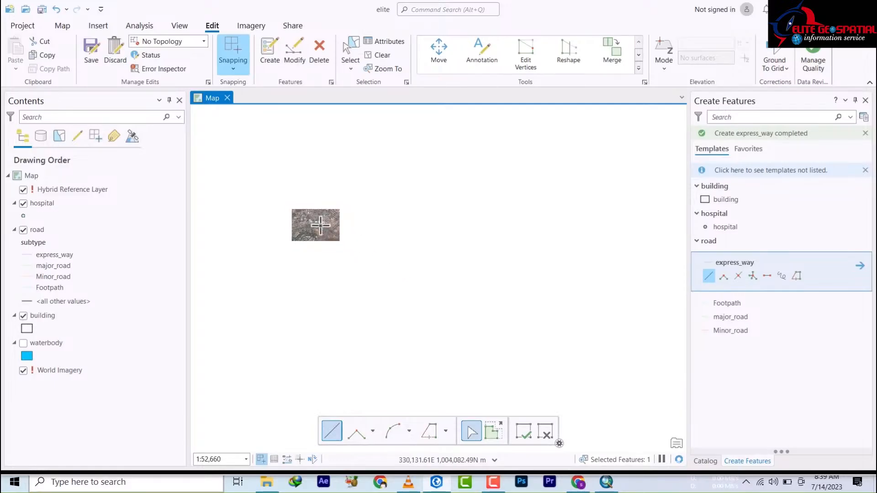
scroll(320, 225, up, 2)
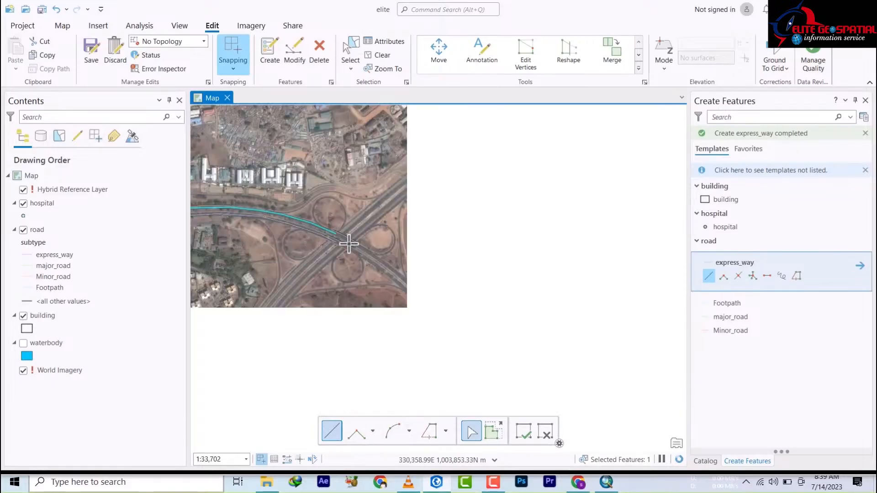
drag(356, 288, 353, 172)
scroll(353, 173, up, 3)
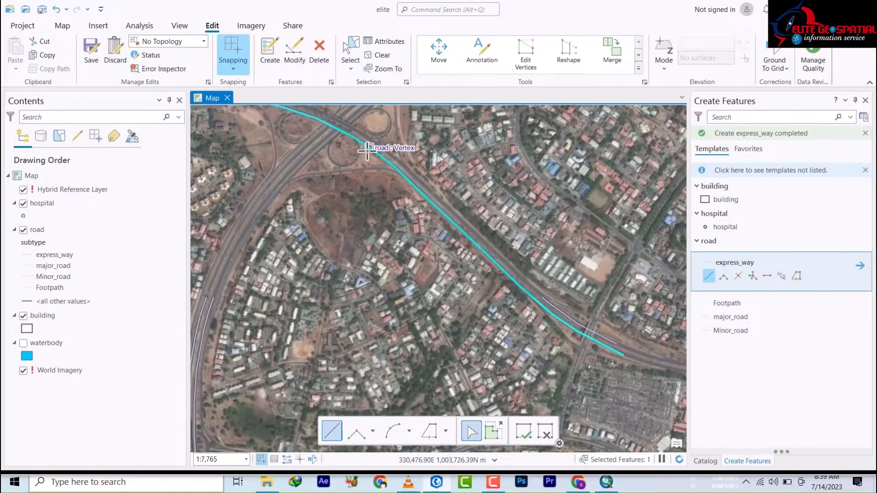
drag(433, 254, 292, 199)
scroll(302, 302, up, 5)
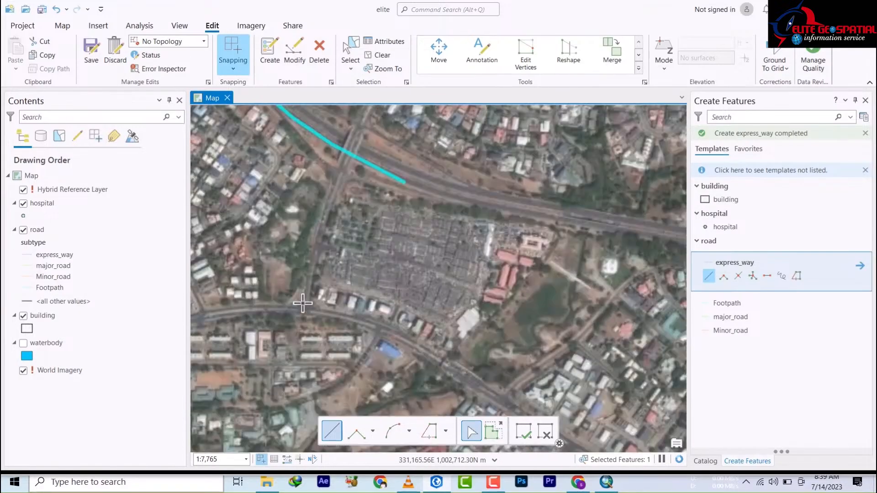
click(315, 310)
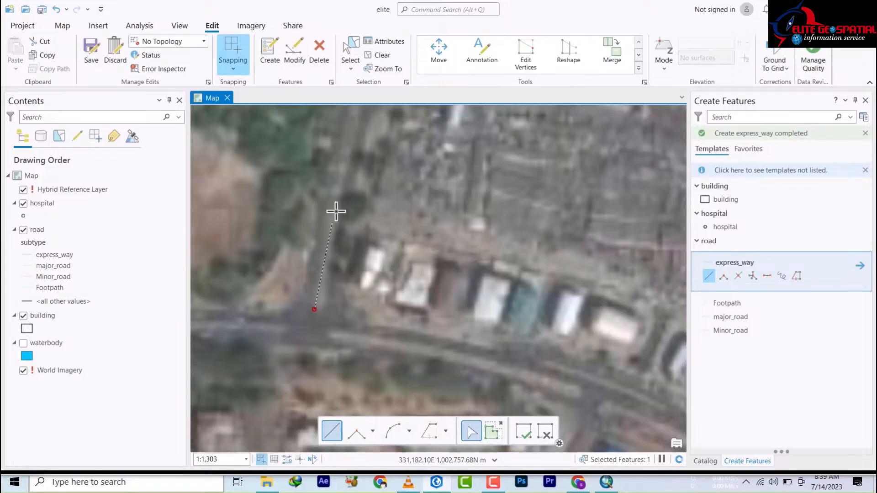
click(336, 185)
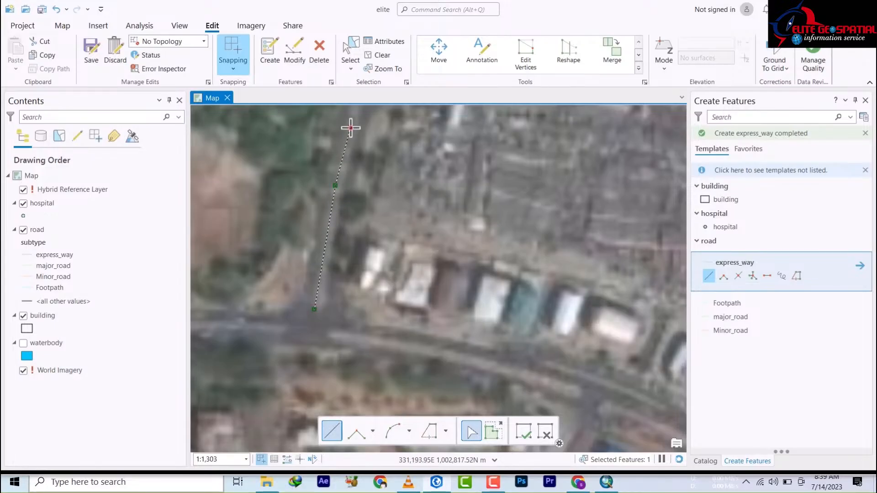
Step: Extend the line north along the street, across the cyan expressway and beyond
drag(351, 128, 324, 387)
scroll(332, 314, down, 5)
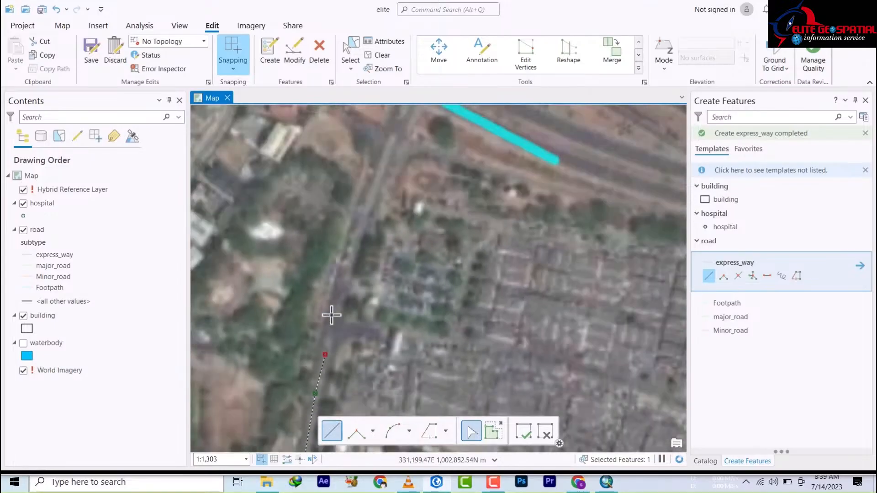
scroll(335, 303, up, 3)
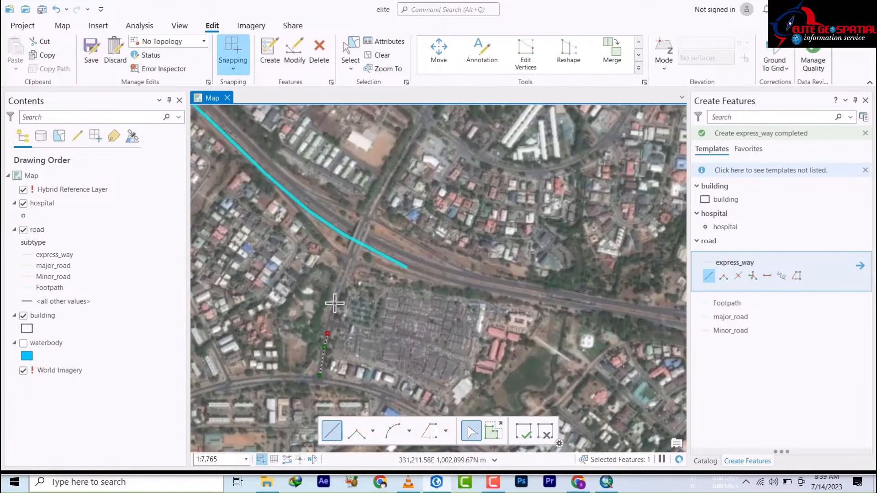
click(333, 312)
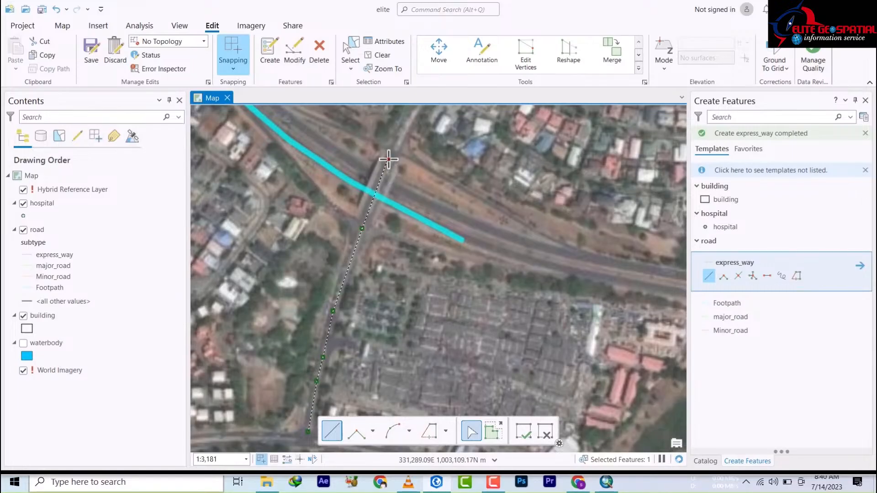
drag(389, 159, 344, 258)
click(376, 213)
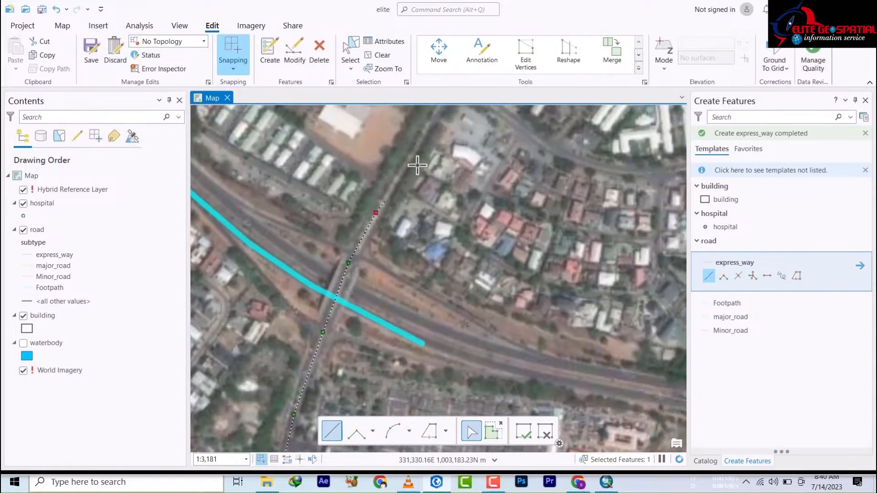
click(420, 134)
scroll(432, 117, down, 1)
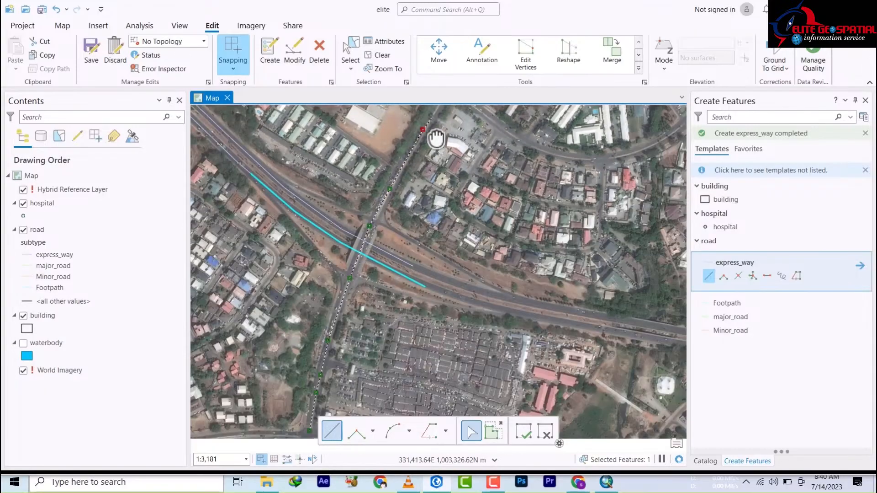
scroll(436, 137, down, 1)
Step: Zoom and pan around the northern neighbourhood until the unfinished road sketch's end is back in view
drag(435, 138, 416, 207)
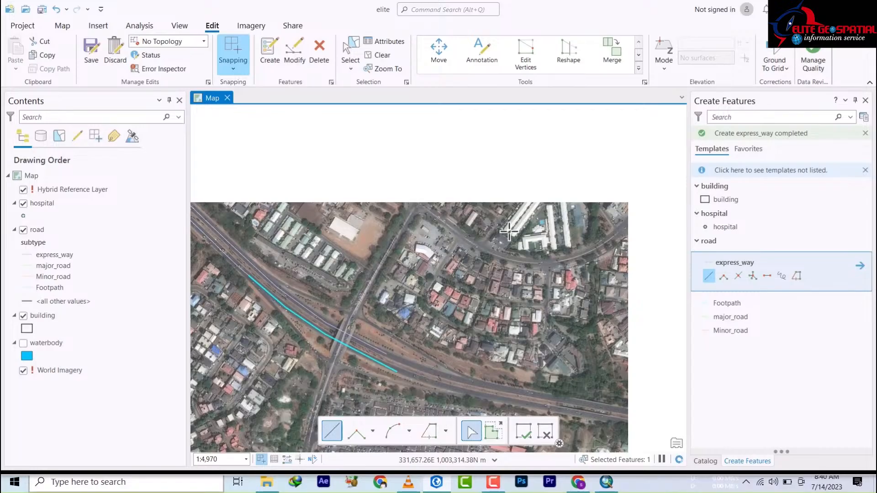
scroll(515, 248, up, 5)
scroll(521, 264, down, 6)
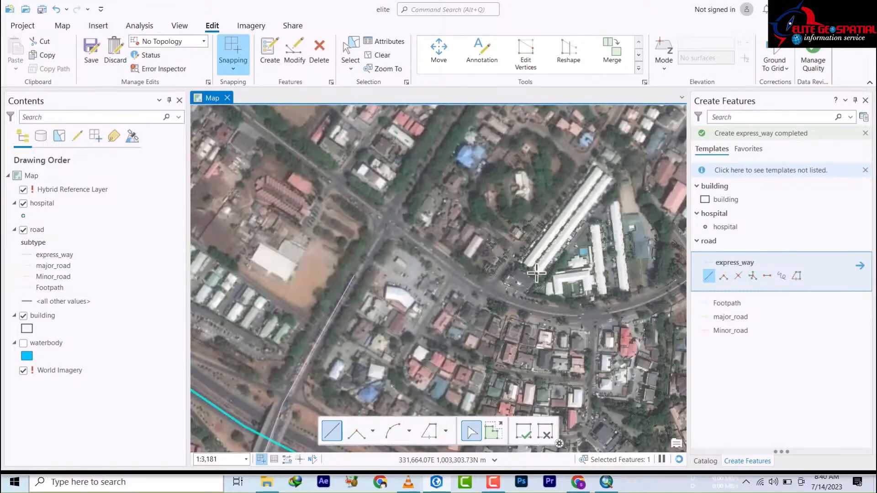
scroll(521, 304, down, 3)
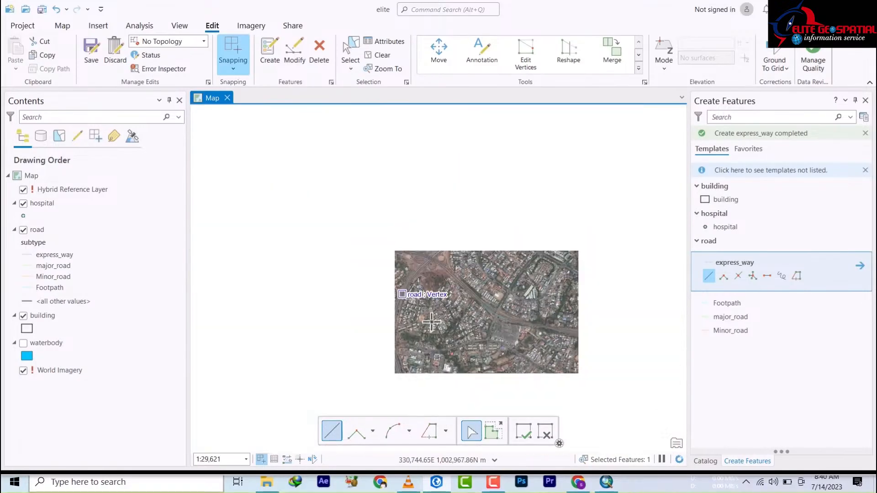
drag(426, 325, 602, 133)
drag(554, 156, 483, 236)
scroll(388, 359, up, 3)
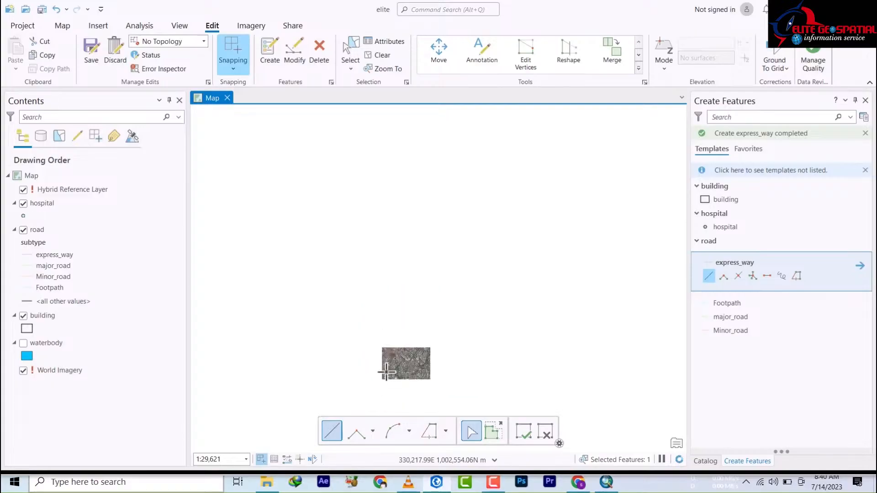
drag(386, 360, 391, 183)
scroll(349, 135, up, 3)
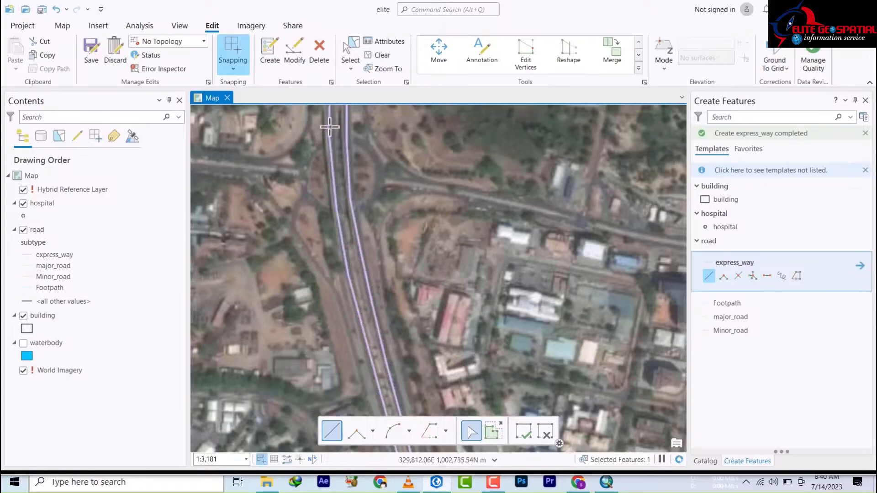
scroll(378, 131, down, 7)
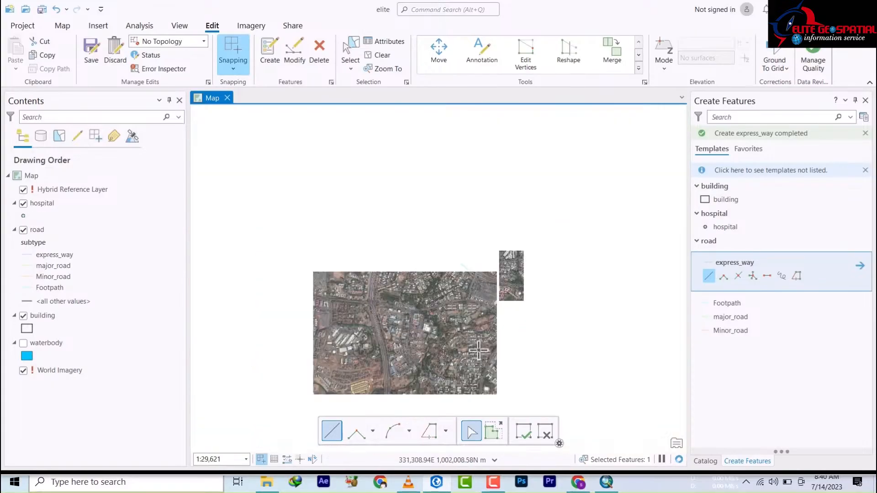
drag(478, 350, 322, 245)
scroll(316, 261, up, 3)
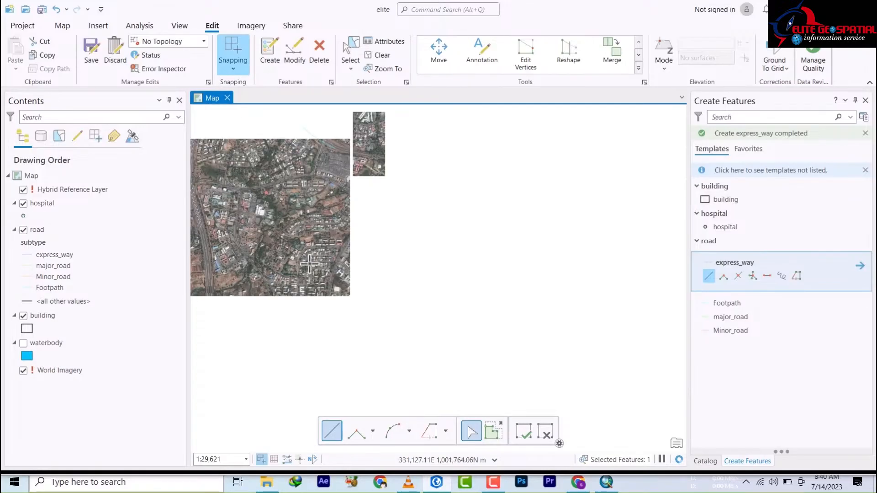
scroll(351, 268, up, 3)
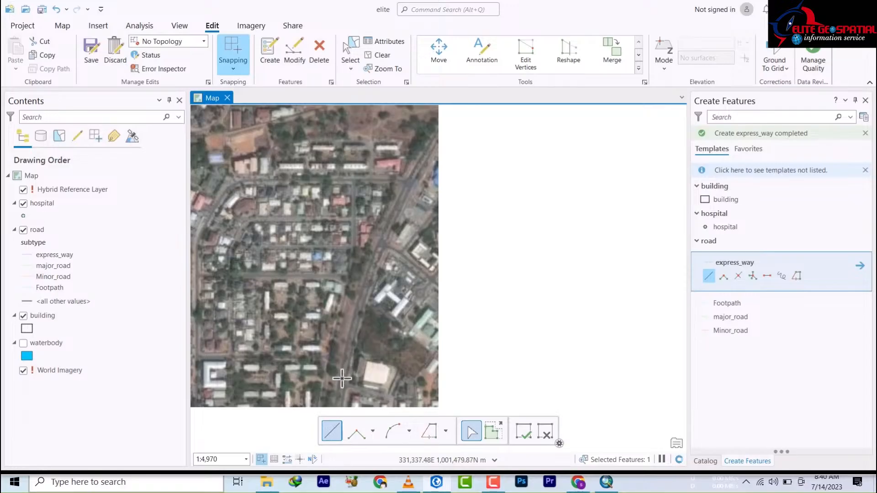
scroll(342, 374, up, 2)
scroll(350, 351, down, 2)
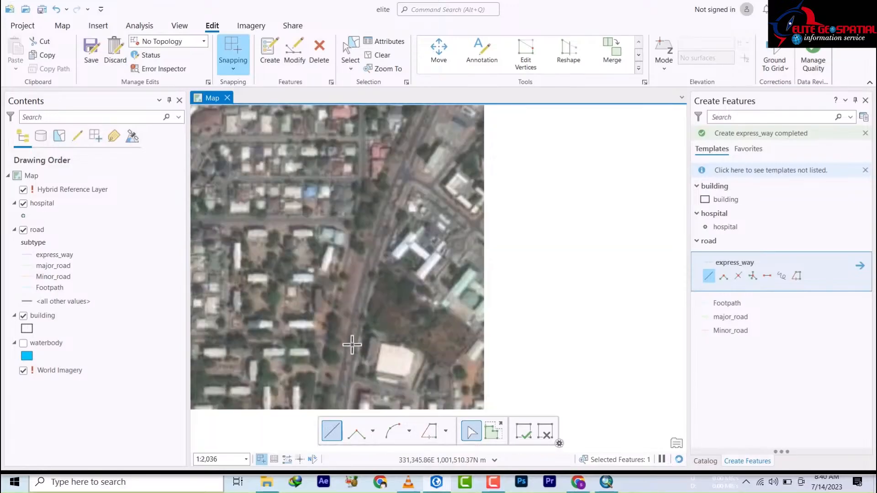
scroll(352, 354, down, 1)
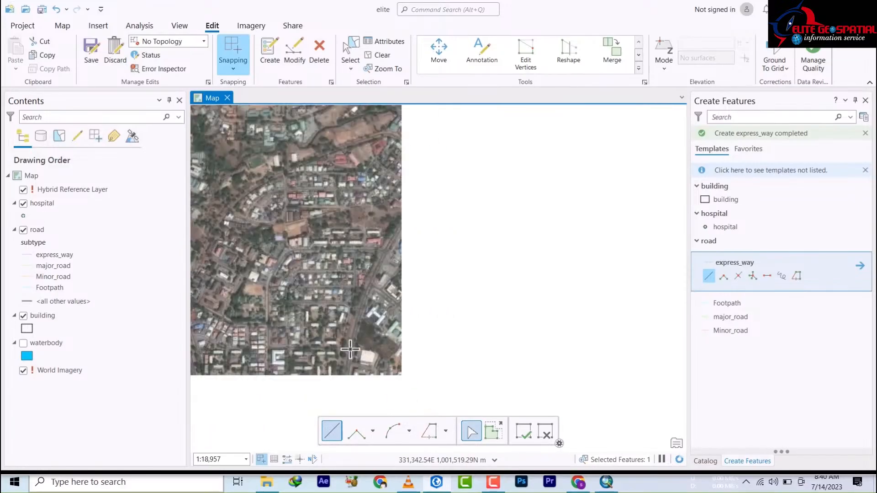
scroll(350, 349, up, 3)
scroll(350, 349, down, 2)
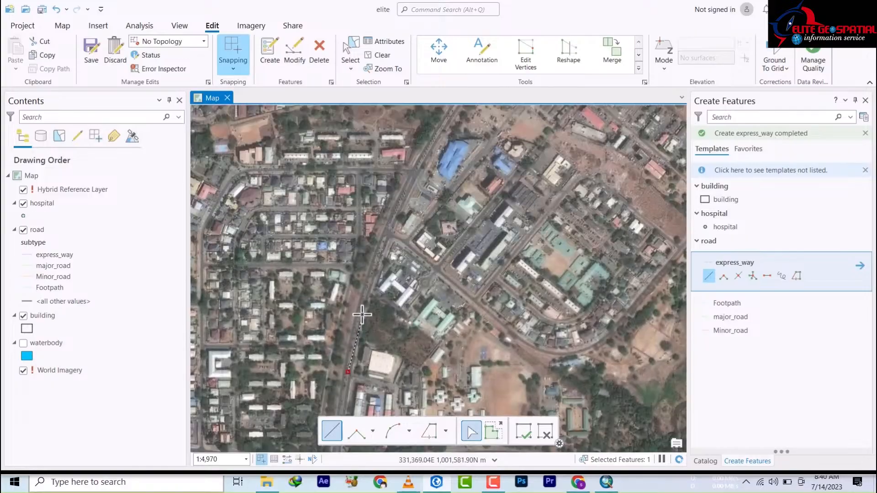
Step: Extend the express_way line north along the street to the main-road junction and finish it
click(362, 308)
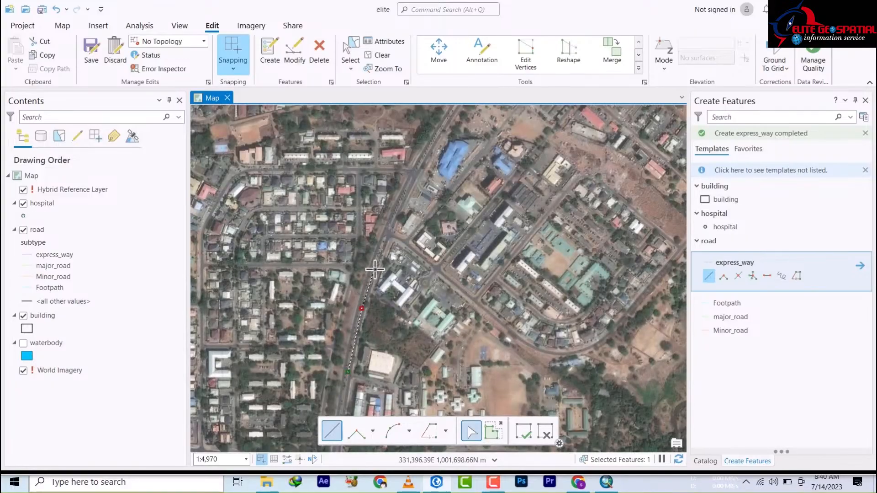
click(375, 269)
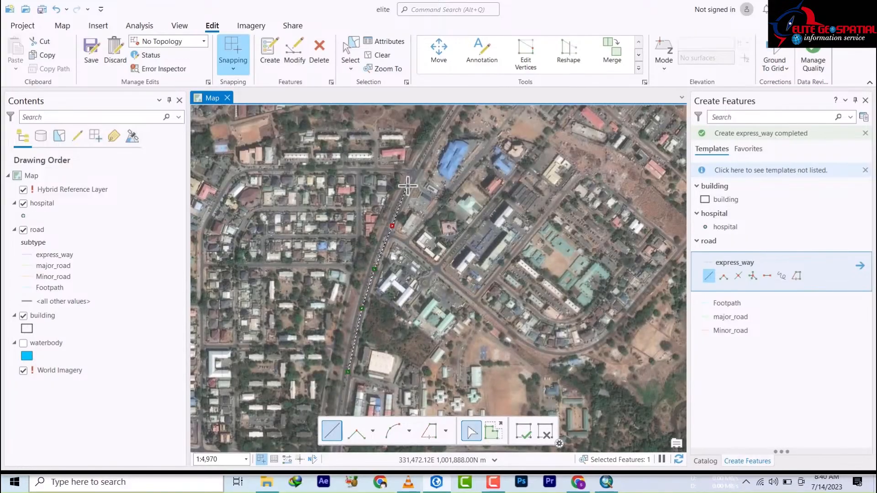
click(443, 128)
drag(445, 129, 411, 221)
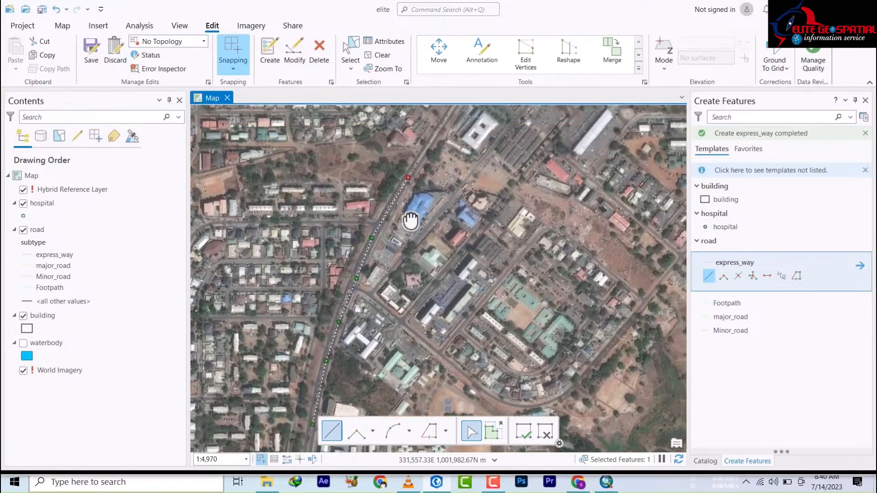
mouse_move(418, 158)
mouse_down()
mouse_move(415, 200)
mouse_move(372, 249)
mouse_up()
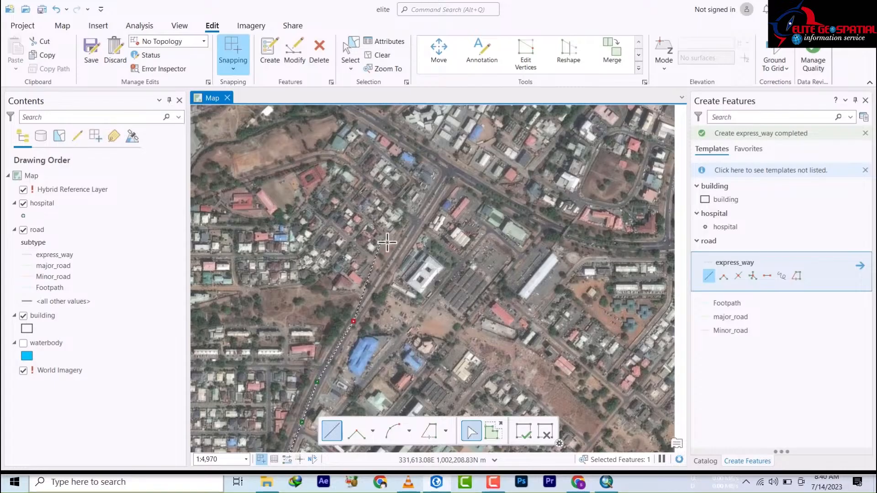
click(395, 256)
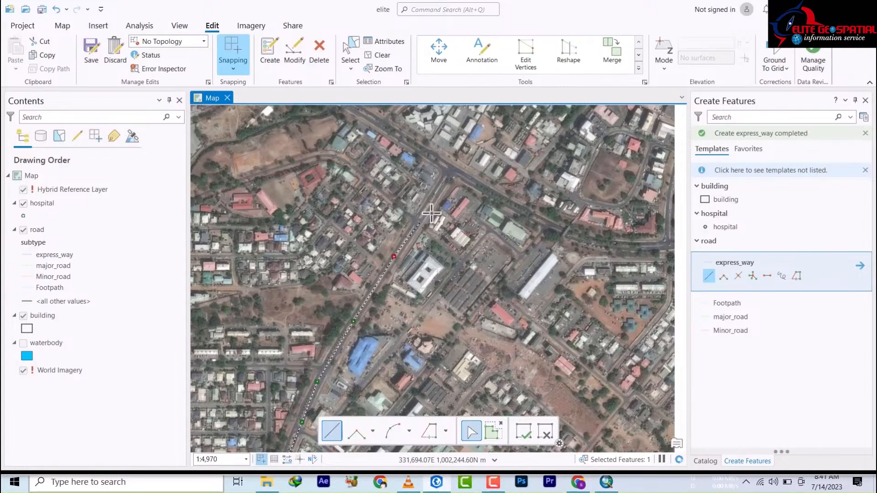
click(438, 195)
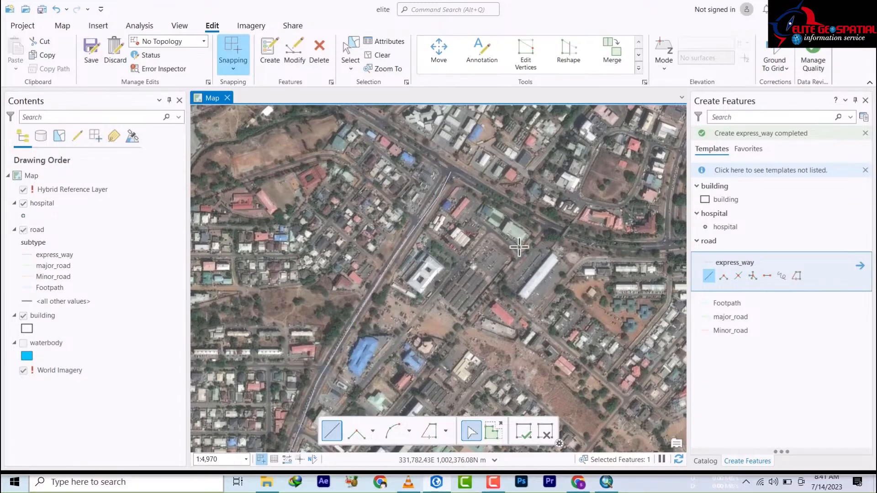
Step: Start a new express_way line along the east-west road, connecting it to the cyan road's endpoint
drag(466, 203, 480, 285)
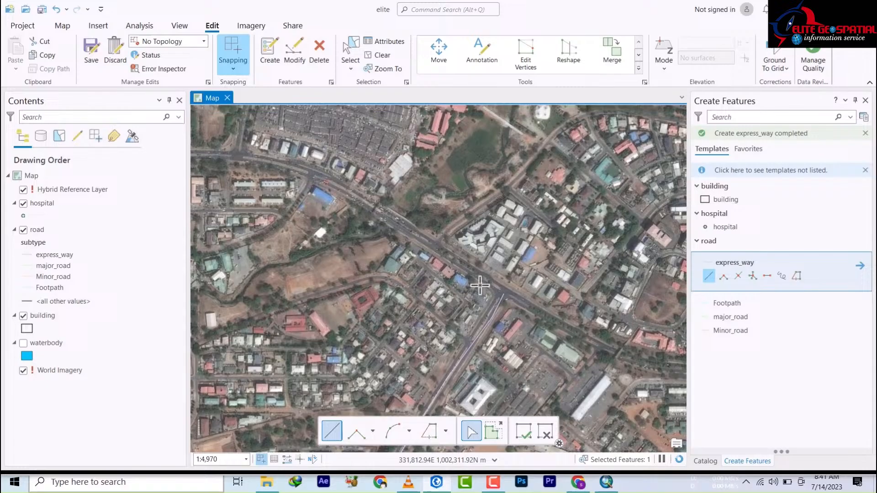
click(317, 173)
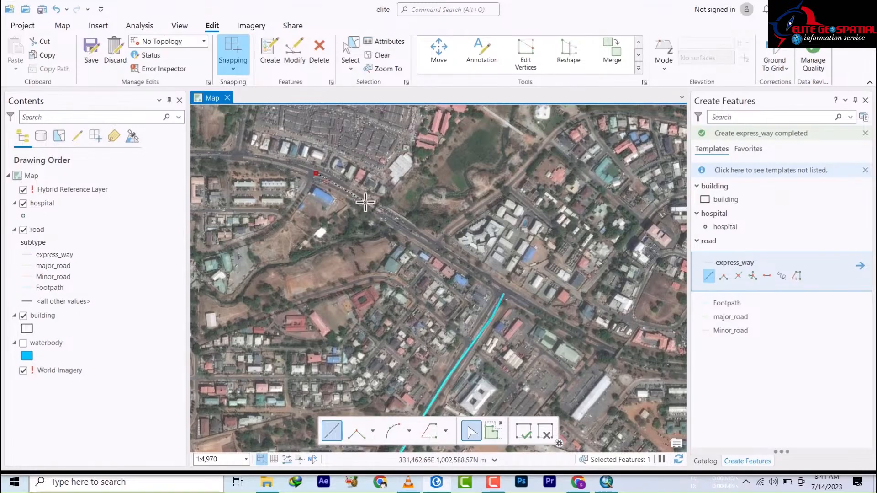
click(366, 202)
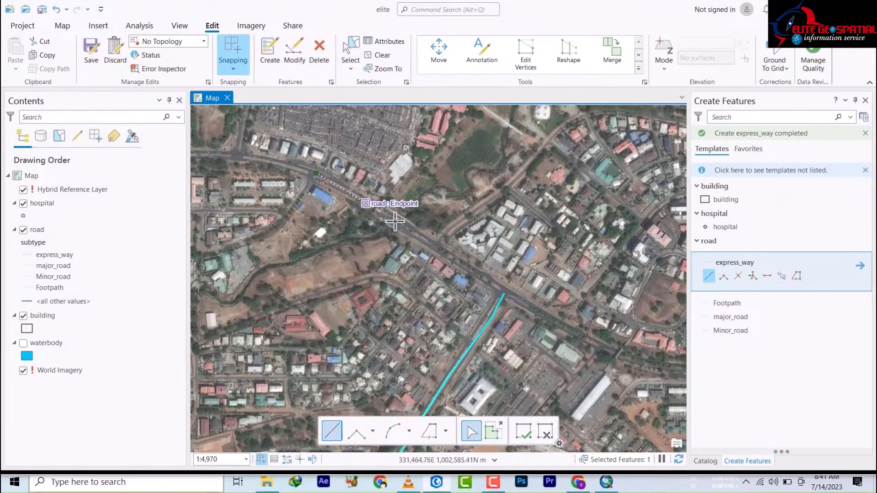
click(453, 260)
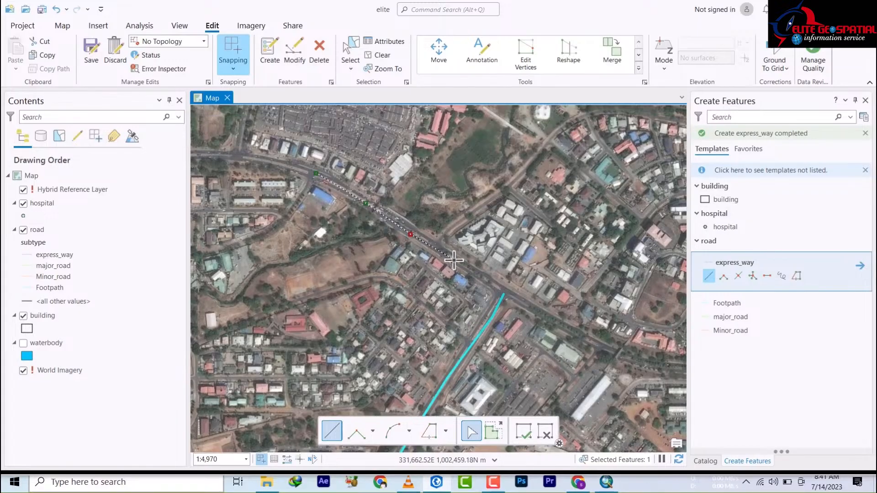
click(492, 281)
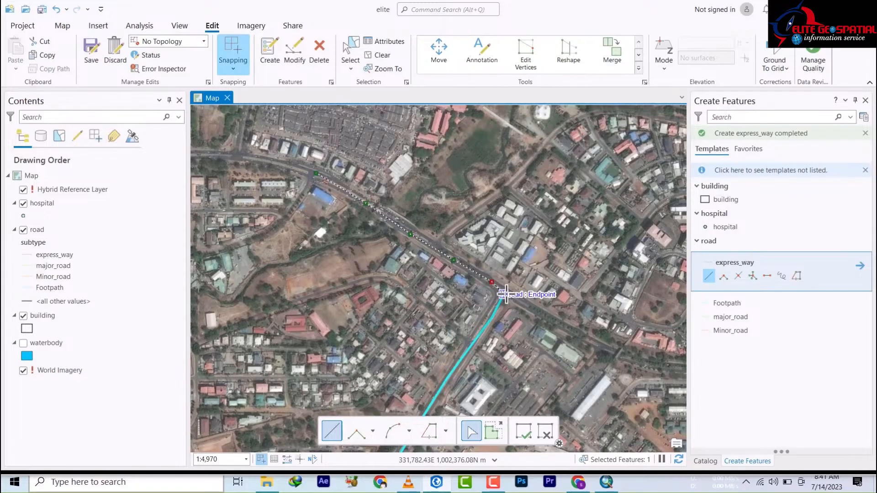
click(505, 294)
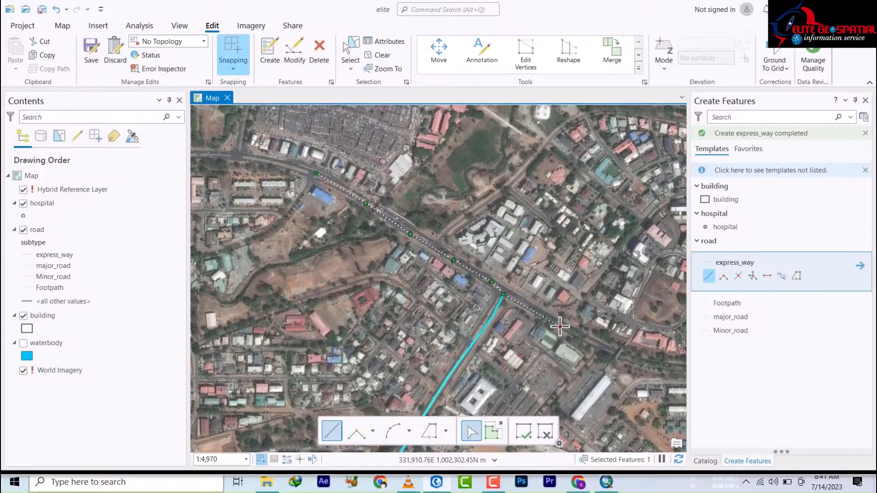
click(559, 325)
mouse_move(560, 325)
mouse_down()
mouse_move(403, 332)
mouse_move(414, 334)
mouse_up()
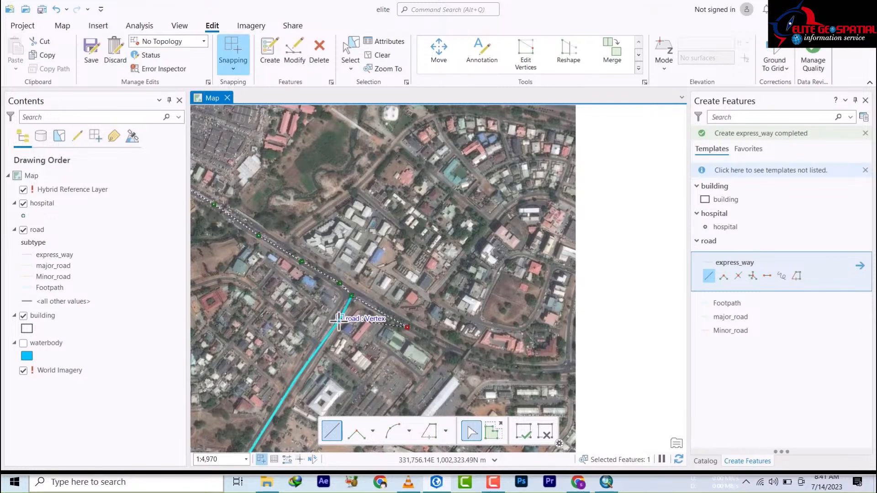
Step: Continue the road sketch southeast and then east to the road's eastern end at the imagery edge
click(456, 349)
click(477, 360)
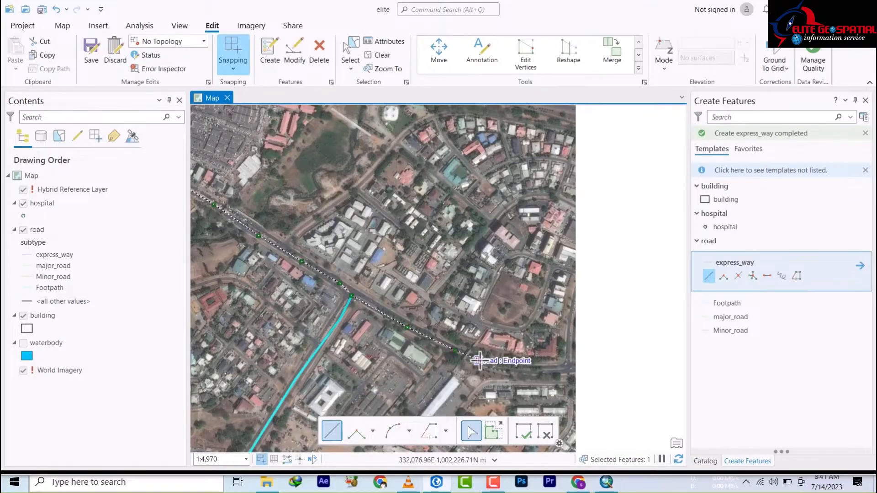
drag(426, 349, 319, 330)
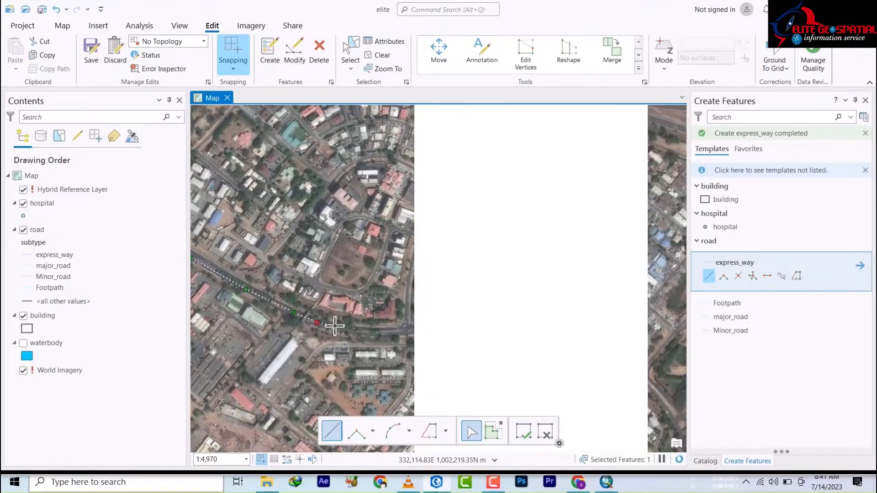
click(334, 327)
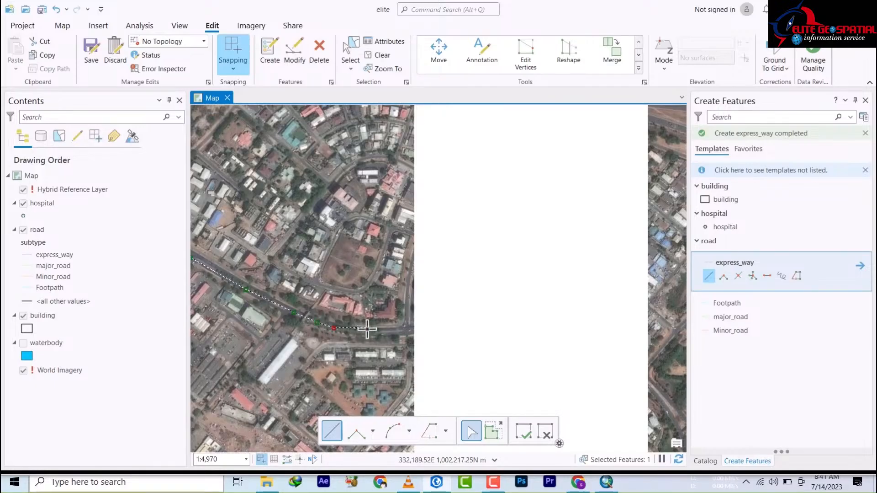
click(369, 332)
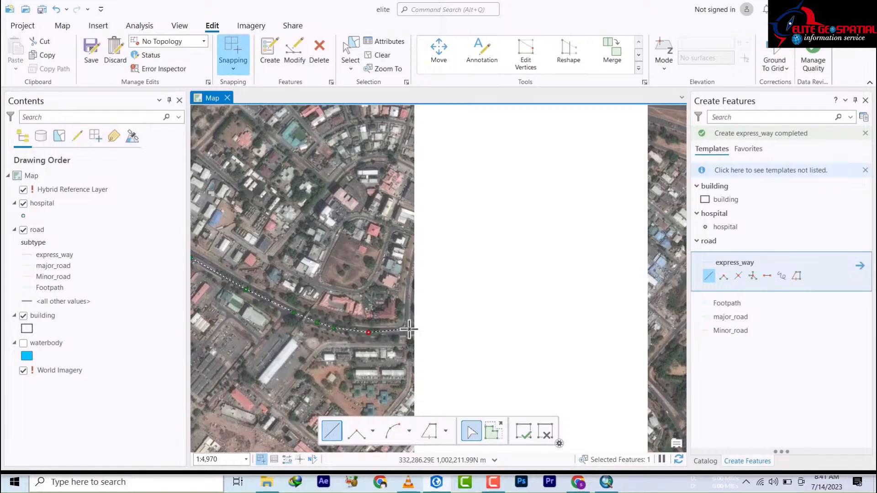
drag(409, 328, 374, 337)
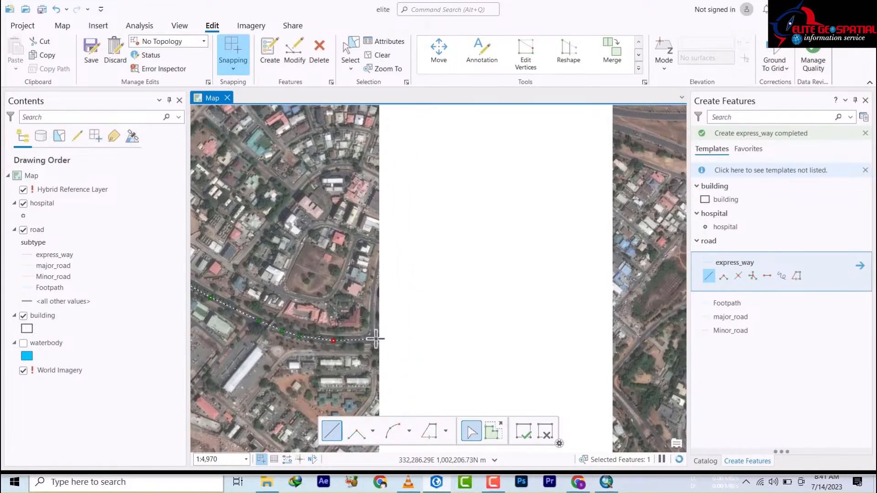
click(387, 337)
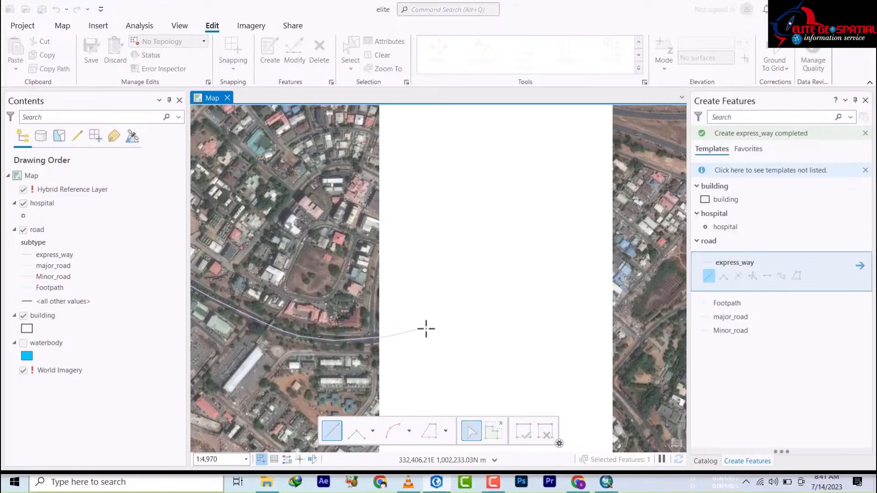
Step: Finish the curving road and start a branch express_way line running north-east up the street
drag(343, 249, 450, 250)
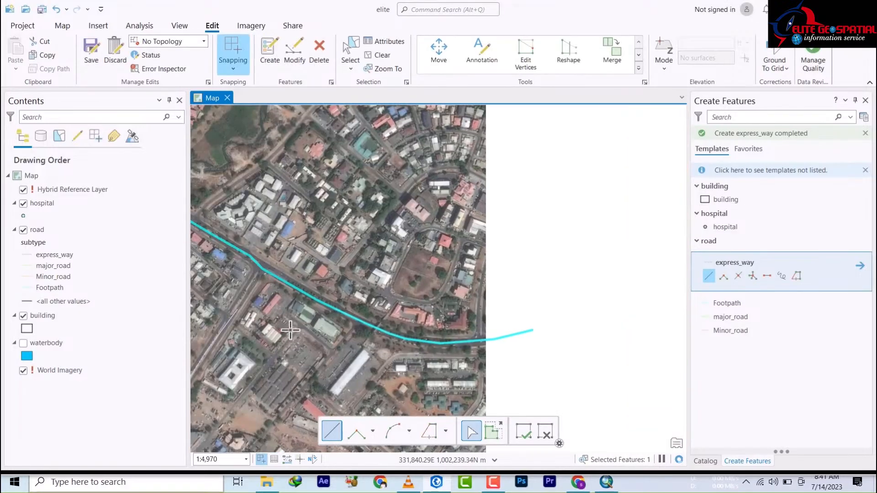
drag(289, 332, 600, 336)
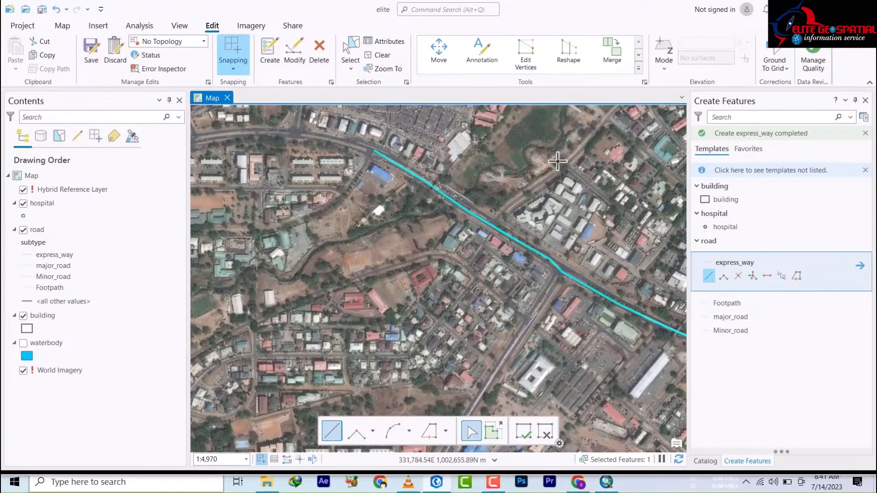
click(488, 223)
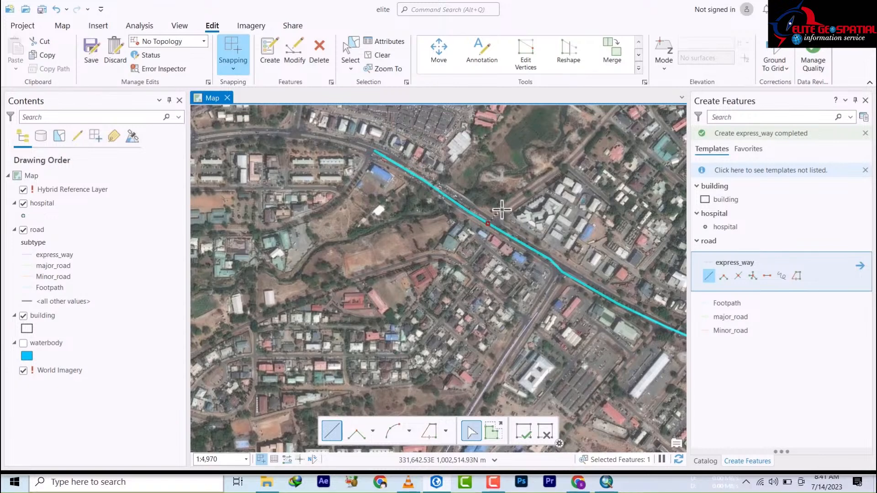
click(502, 211)
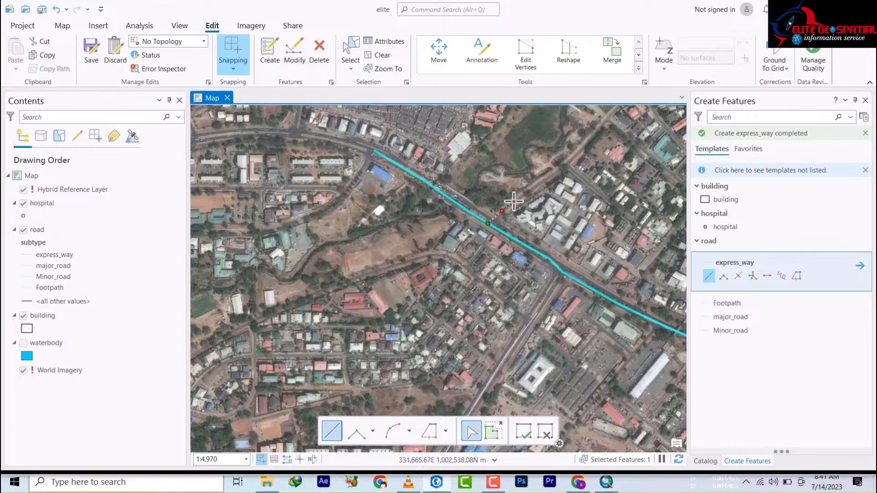
click(549, 177)
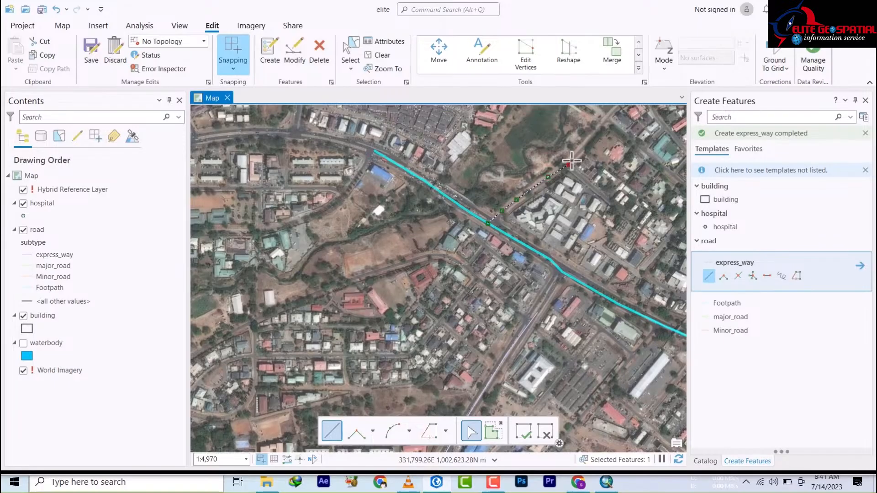
click(590, 138)
Step: Trace the branch where it curves east to the street's end, finish it, and review the result
drag(573, 164, 438, 287)
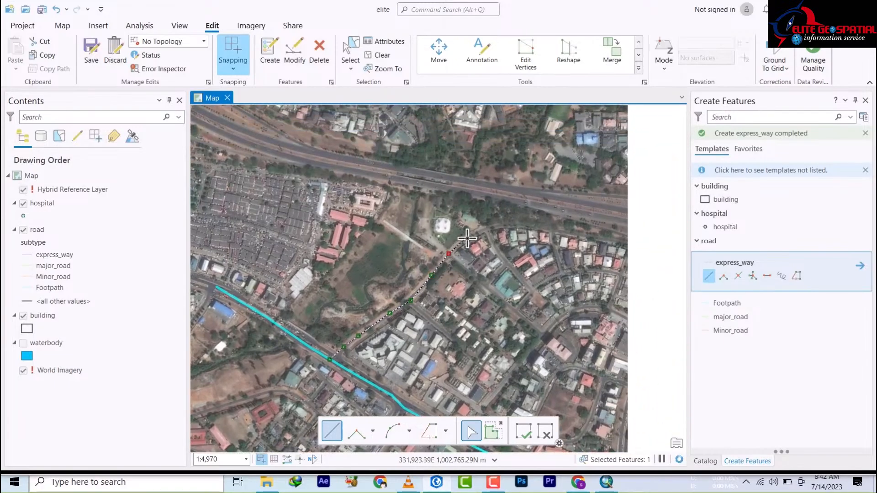
click(466, 236)
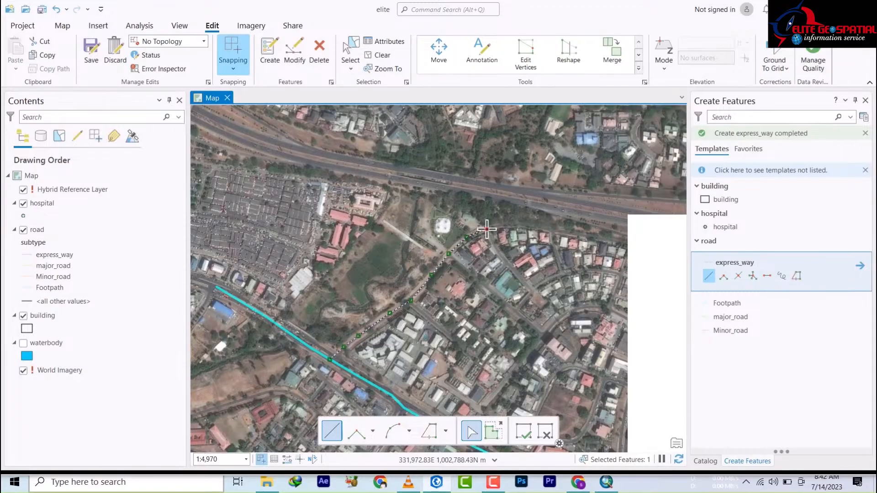
click(512, 224)
click(545, 227)
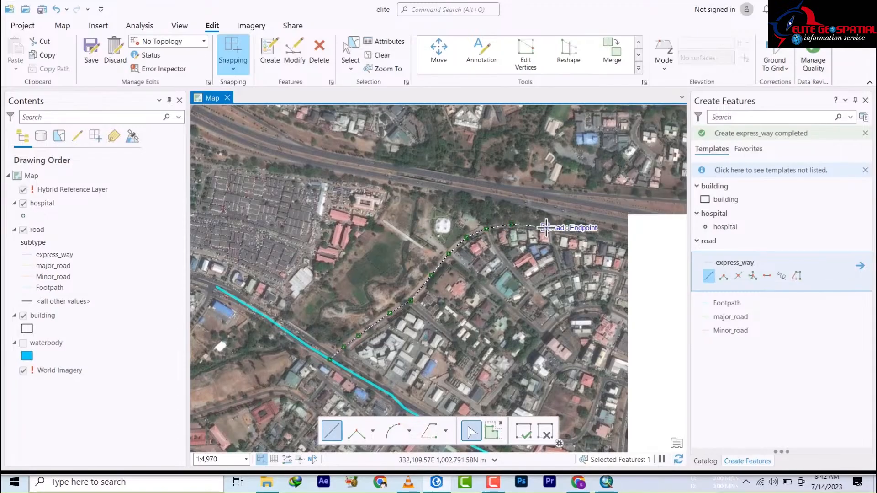
click(591, 236)
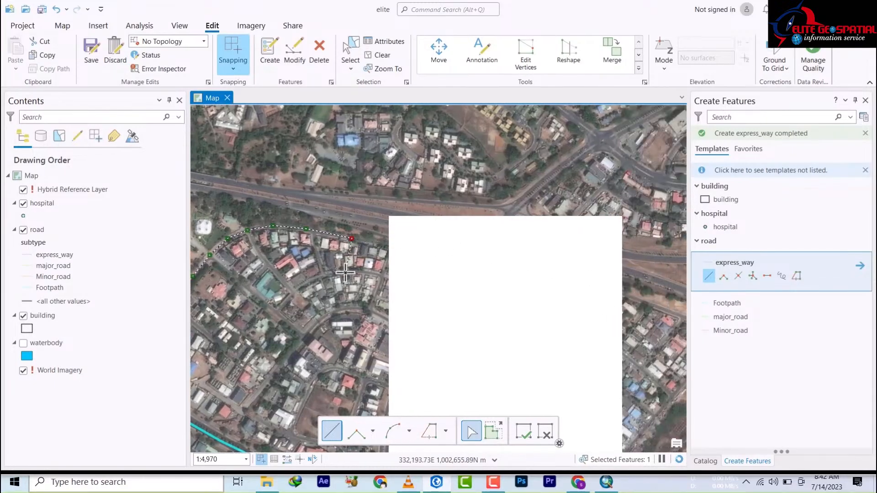
double_click(371, 240)
drag(331, 290, 567, 210)
drag(514, 304, 437, 297)
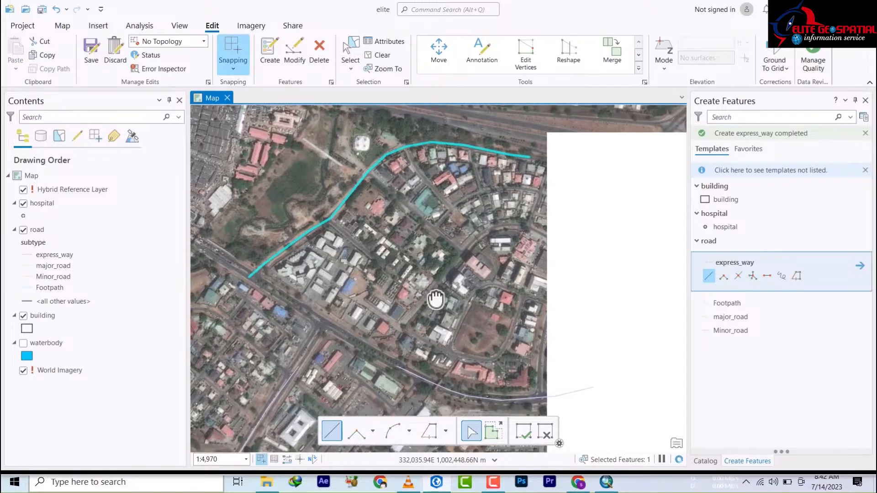
drag(331, 382, 429, 281)
drag(316, 275, 418, 293)
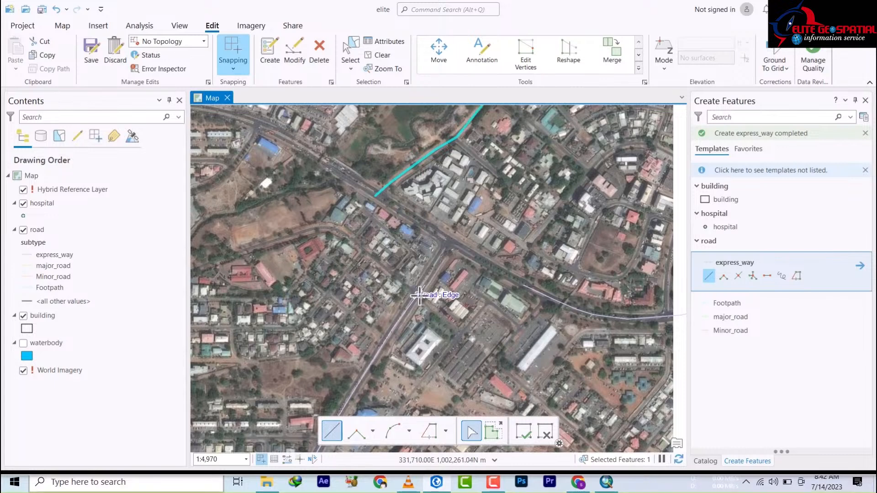
Step: Trace the side street northwest then west as an express_way line, then begin a branch off it
click(418, 294)
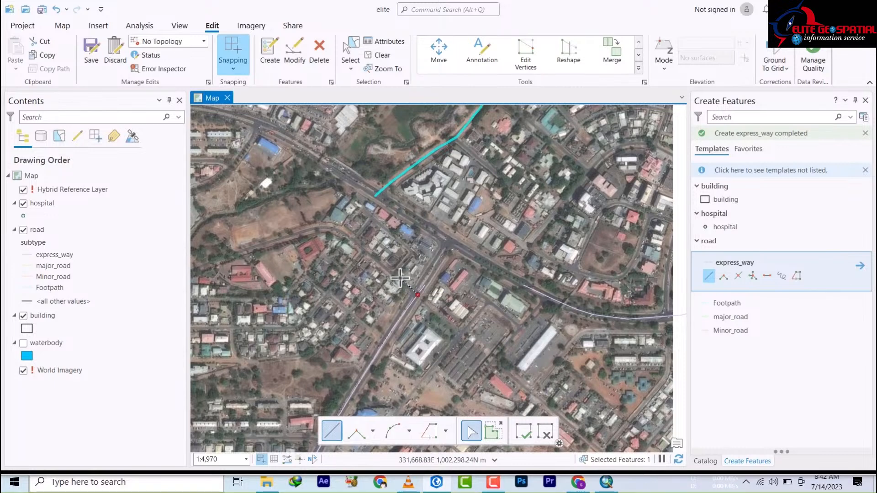
click(371, 255)
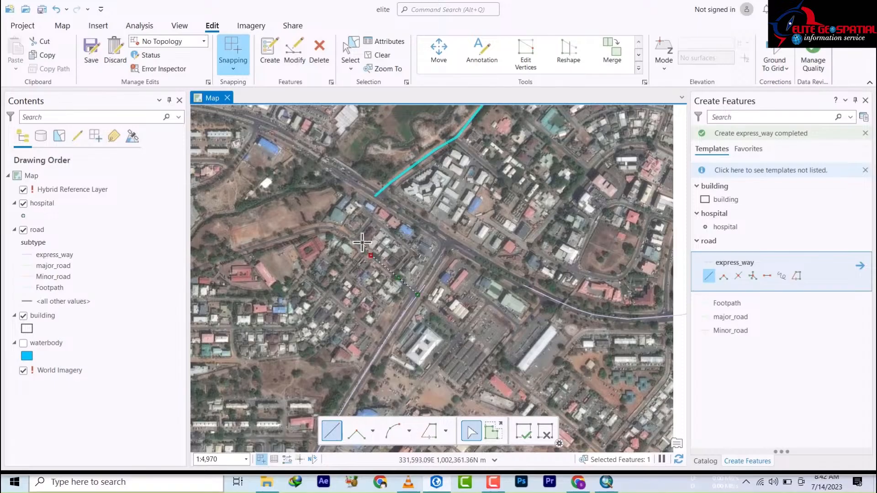
click(346, 235)
click(328, 226)
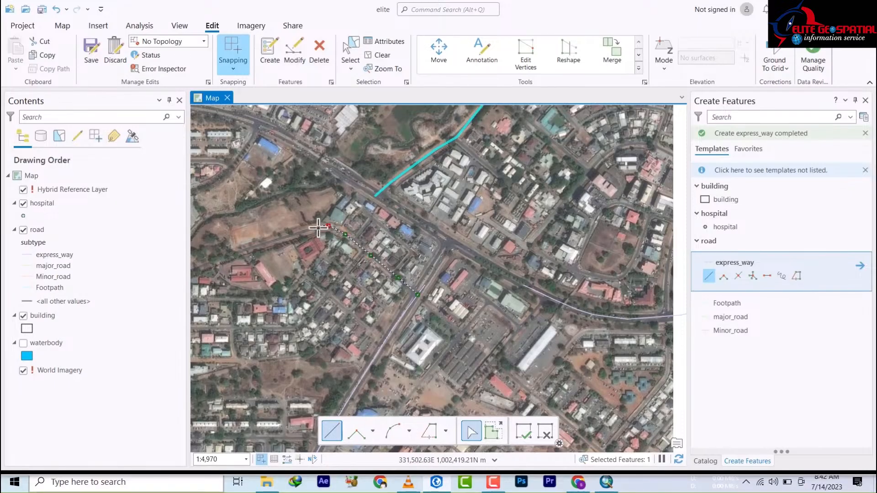
click(309, 228)
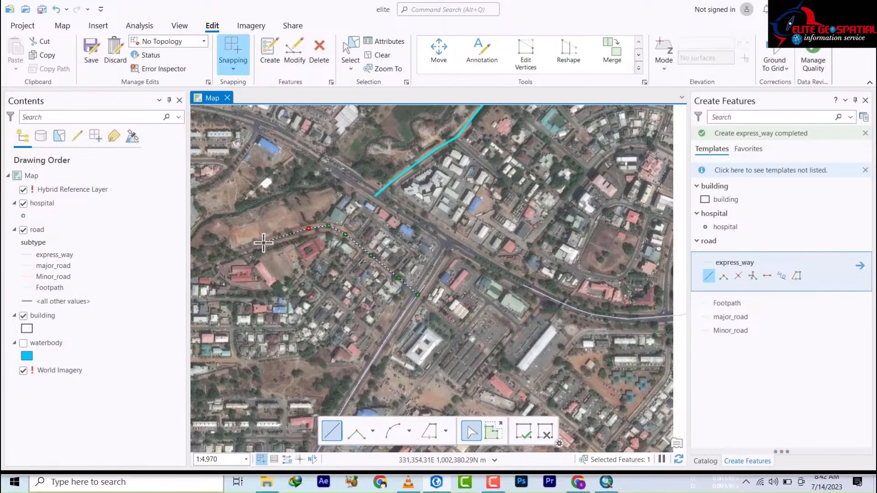
double_click(207, 263)
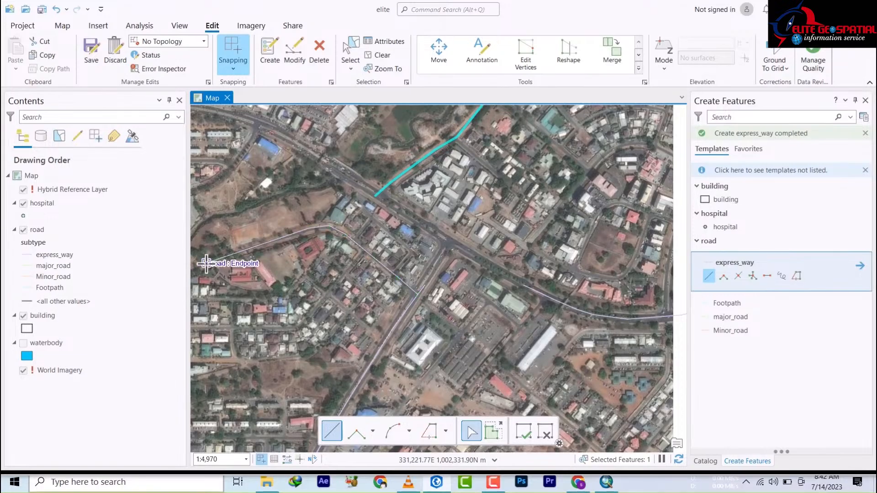
click(354, 241)
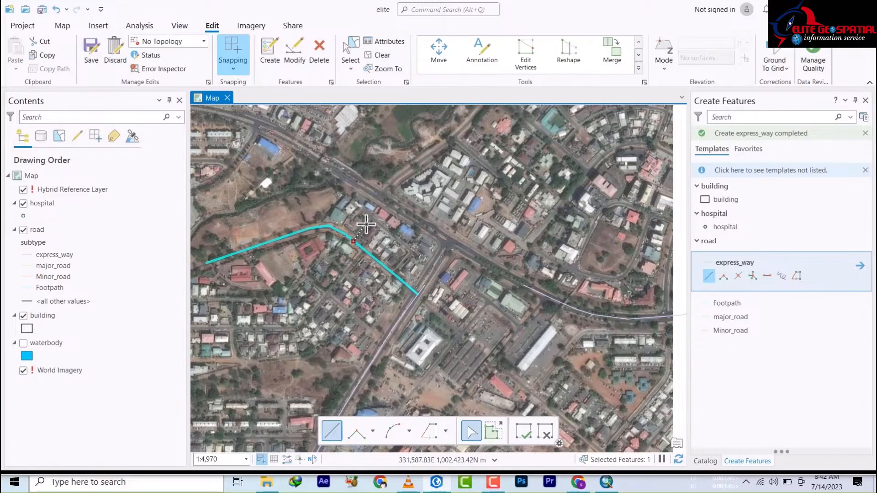
click(365, 223)
Step: Zoom in and delete the misplaced last vertex from the branch sketch
scroll(372, 220, down, 2)
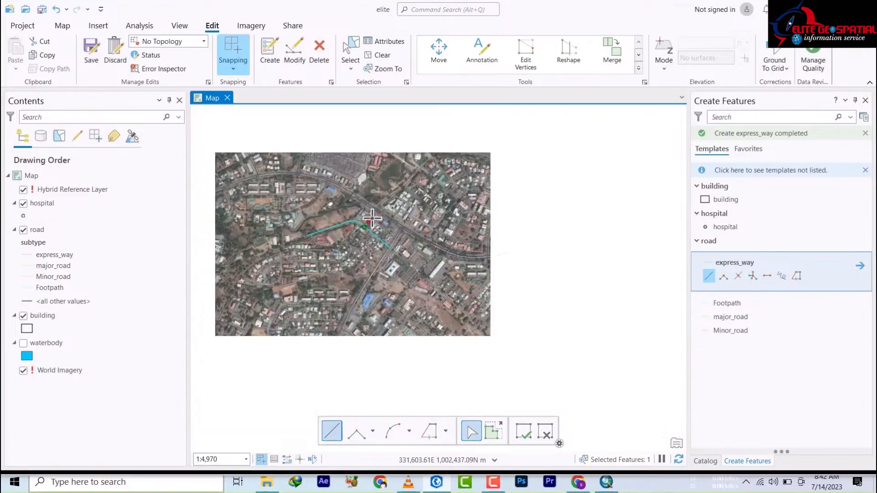
scroll(372, 219, up, 10)
scroll(372, 220, down, 3)
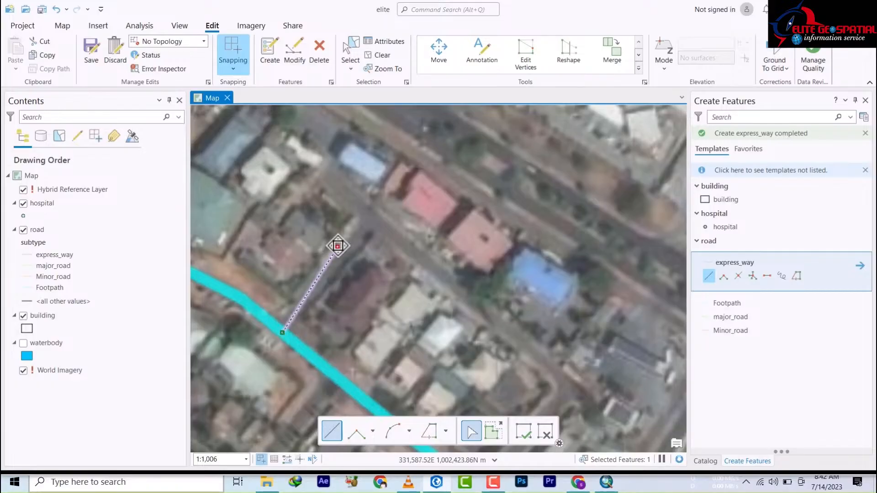
right_click(338, 245)
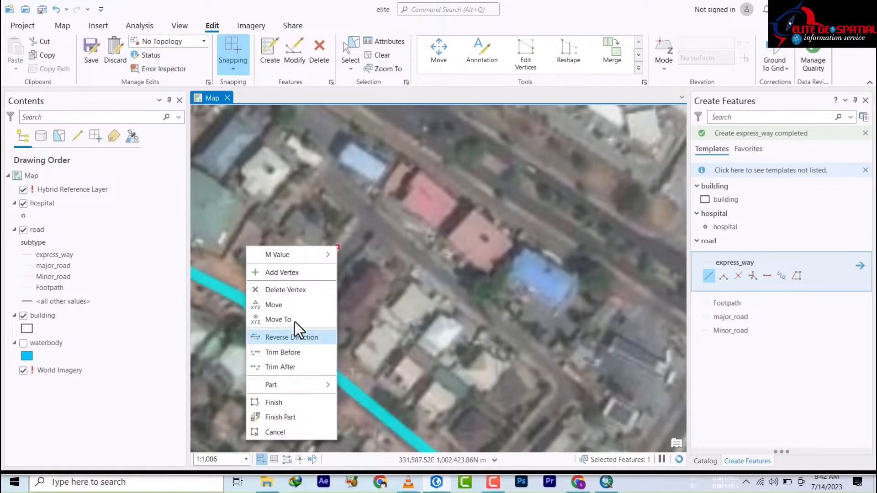
click(288, 290)
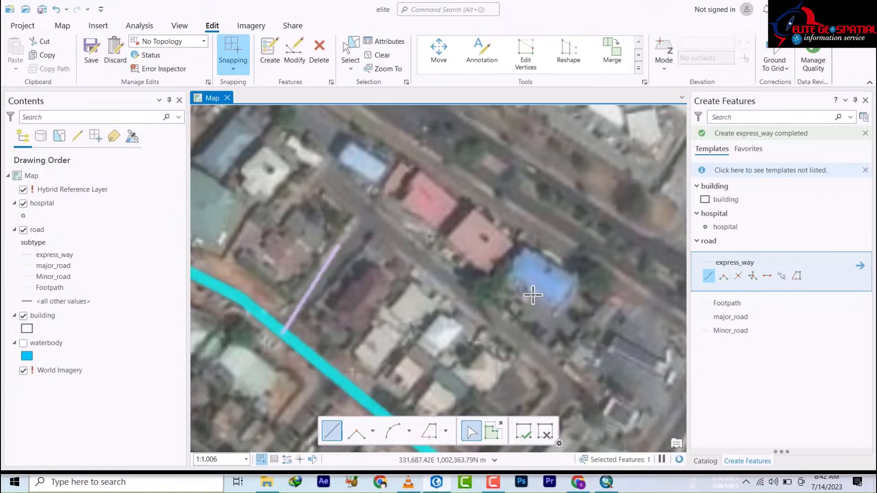
drag(505, 290, 446, 201)
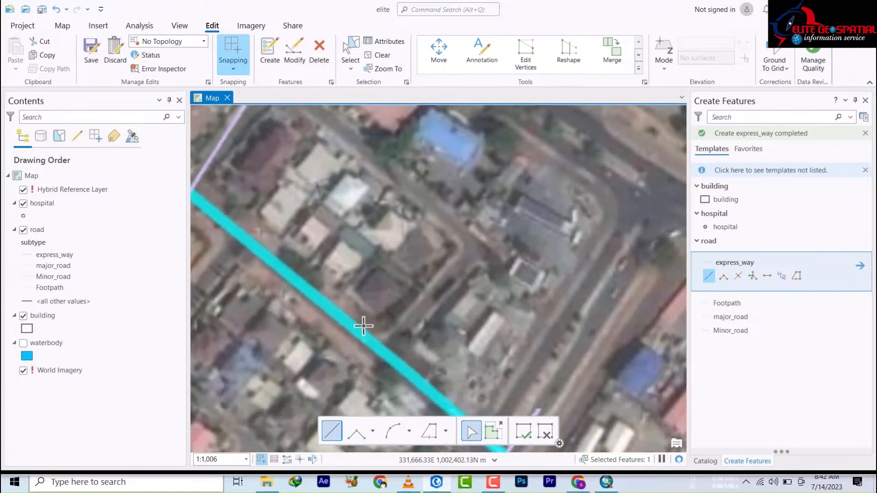
Step: Extend the lane sketch north-west and snap a point onto the existing road's end, then zoom out
click(425, 297)
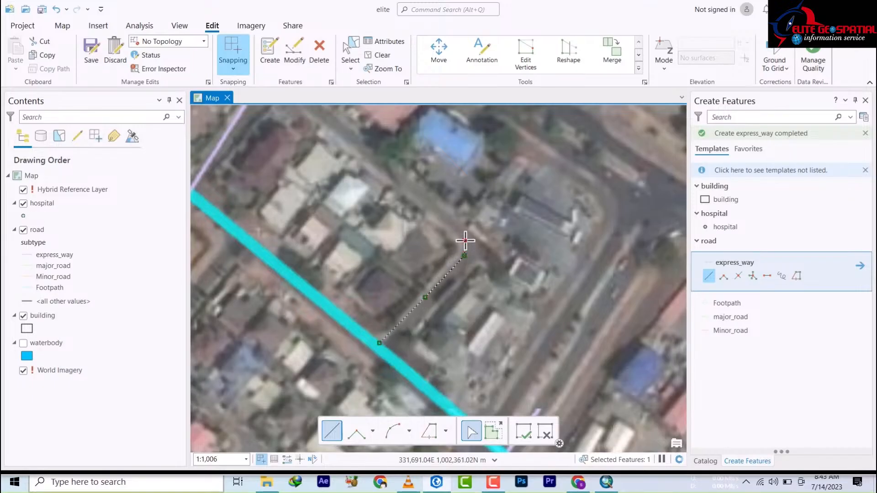
click(441, 212)
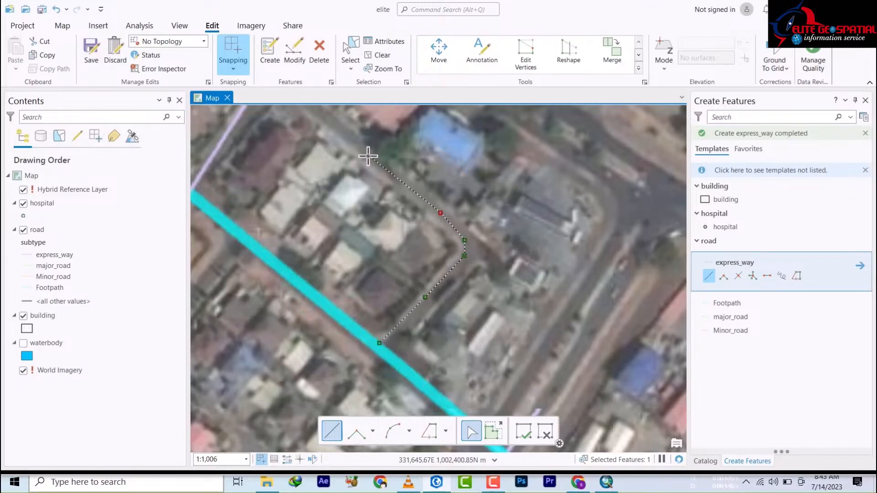
drag(372, 163, 395, 264)
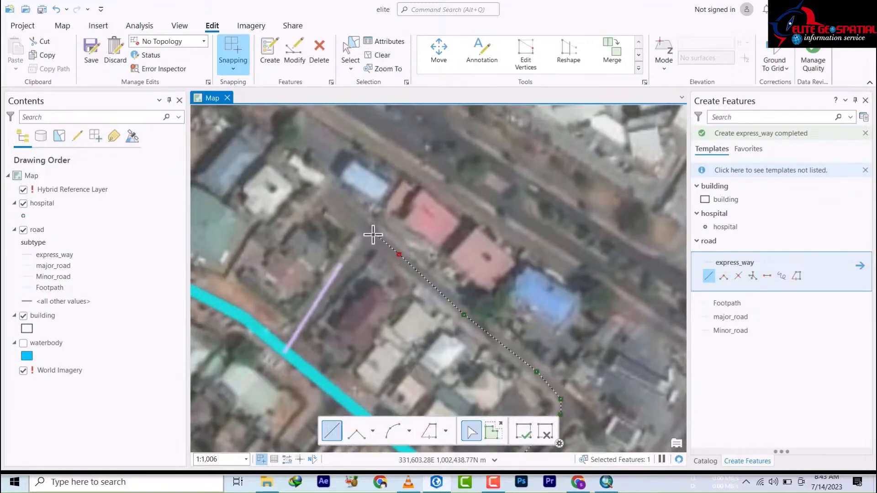
scroll(376, 249, down, 5)
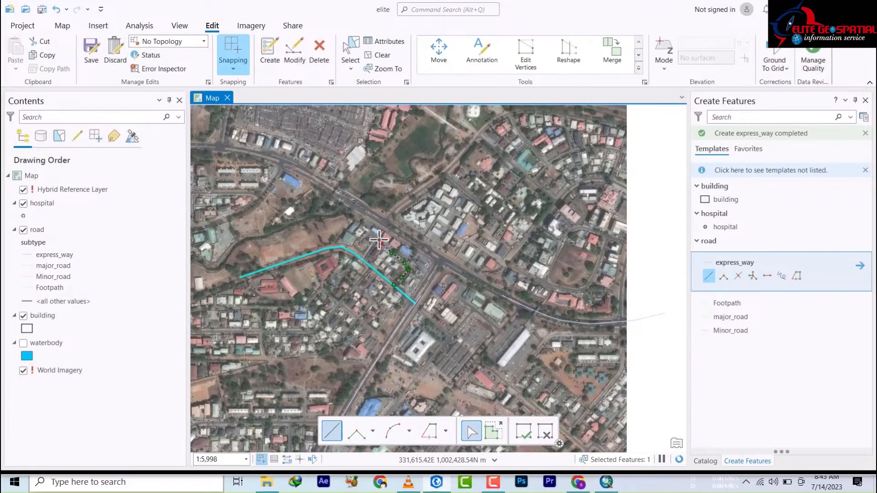
scroll(378, 239, up, 3)
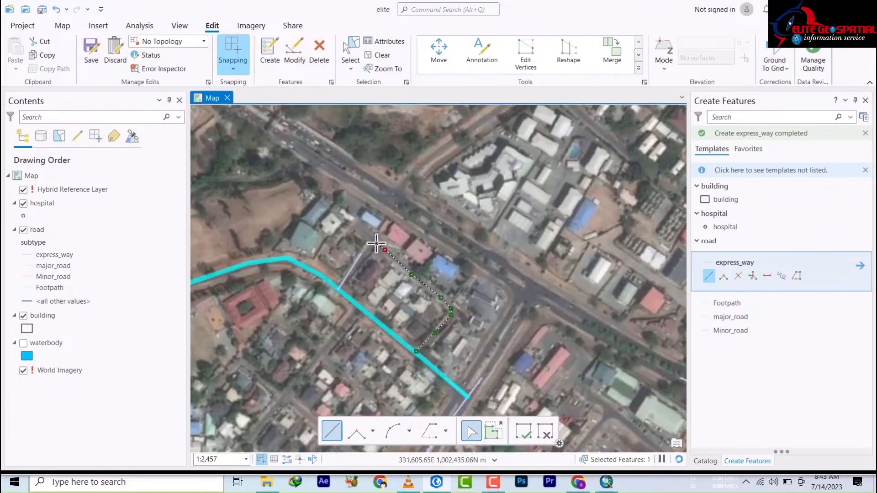
scroll(376, 243, up, 2)
click(373, 241)
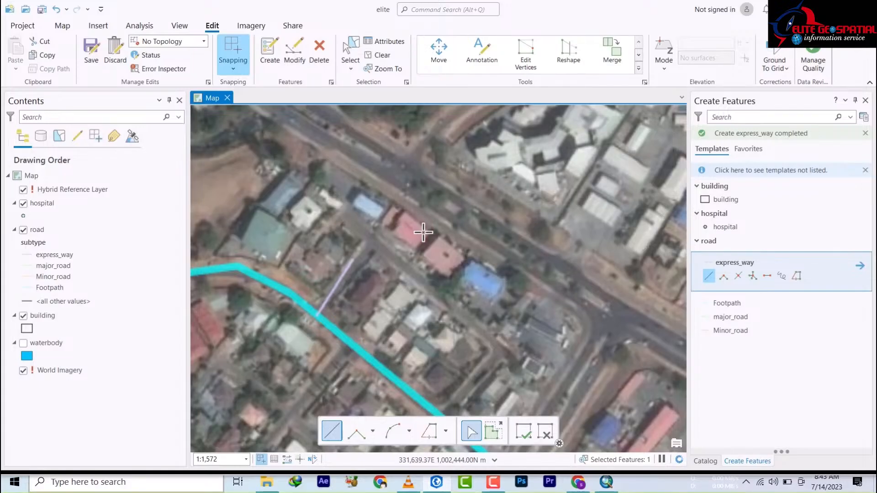
scroll(423, 232, down, 10)
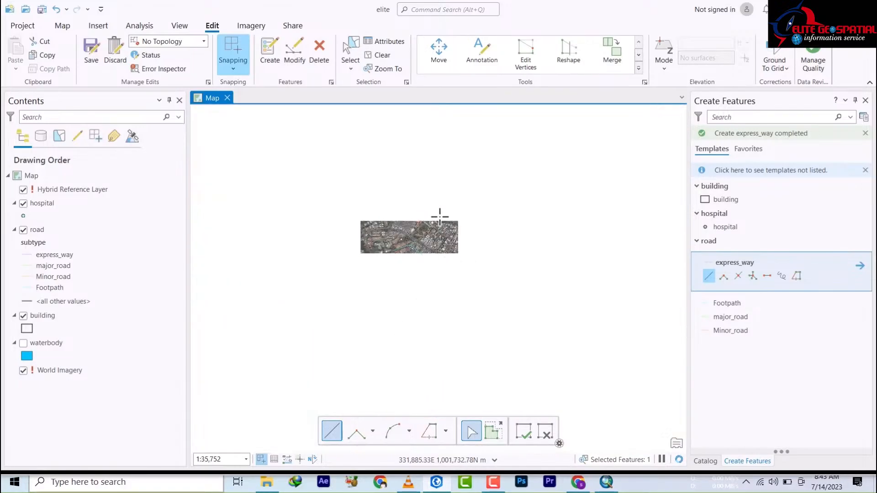
Step: Preview the Footpath, Minor_road and major_road templates, then reselect express_way
scroll(440, 222, up, 4)
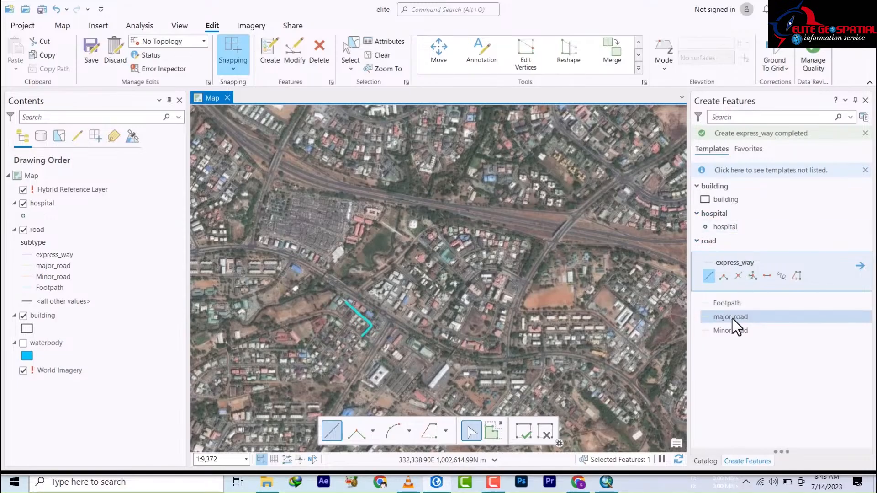
click(720, 304)
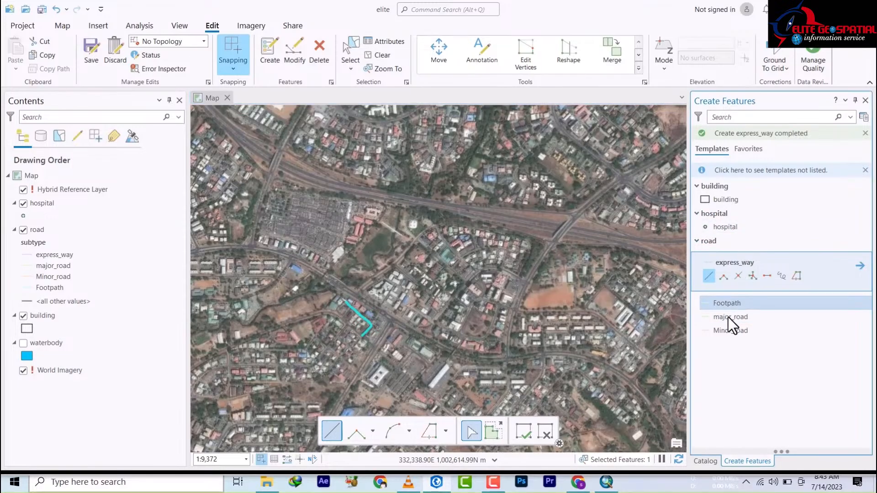
click(730, 321)
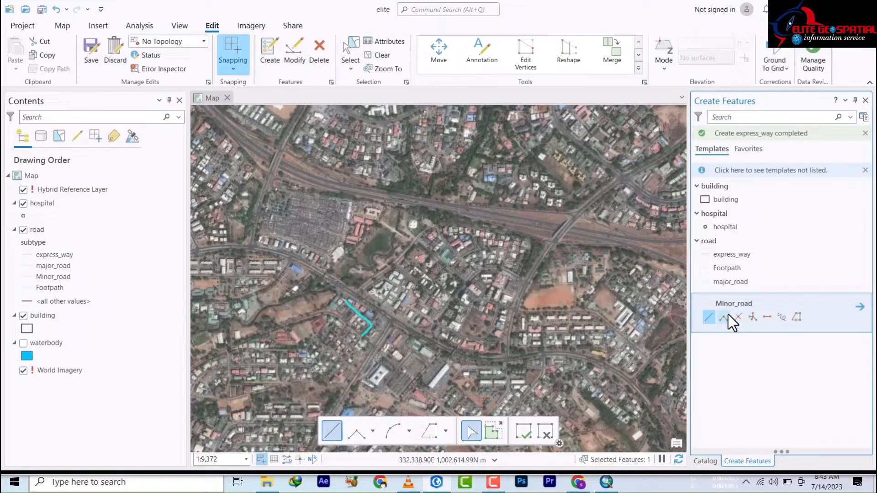
click(727, 281)
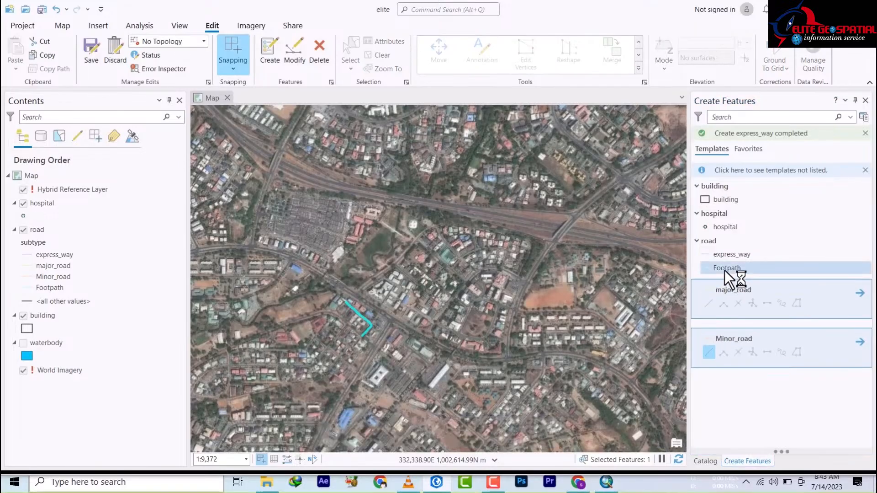
click(731, 254)
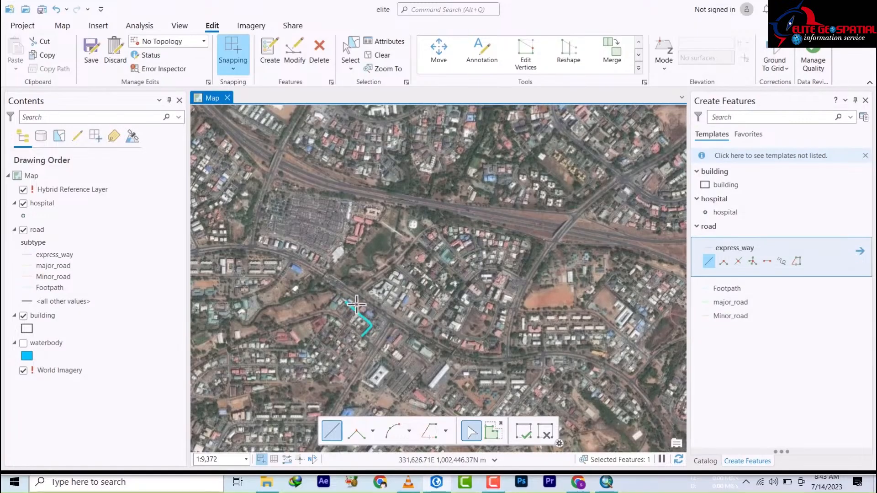
Step: Zoom and pan to a close-up of the divided expressway at about 1:1,382
scroll(539, 289, down, 2)
scroll(539, 288, down, 2)
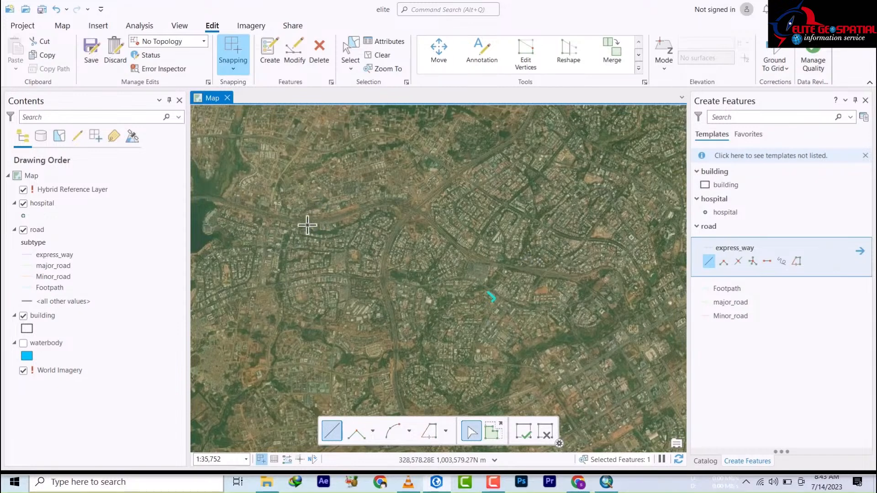
scroll(307, 225, up, 5)
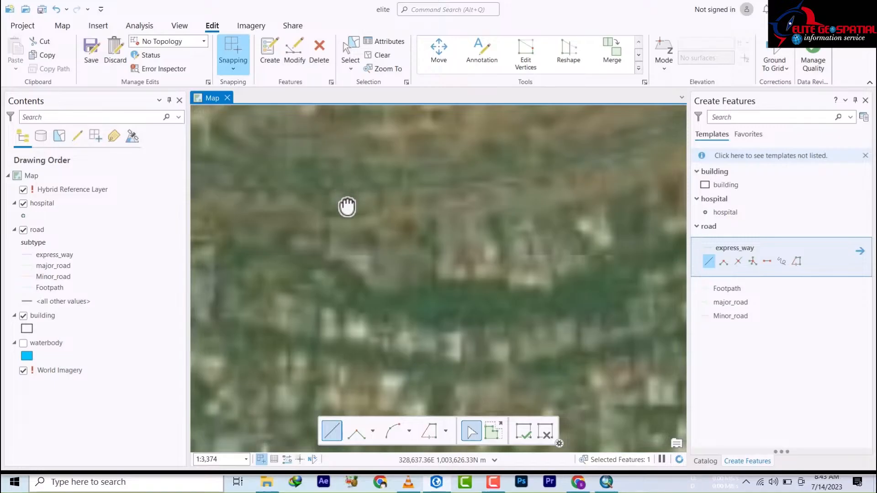
drag(347, 206, 362, 408)
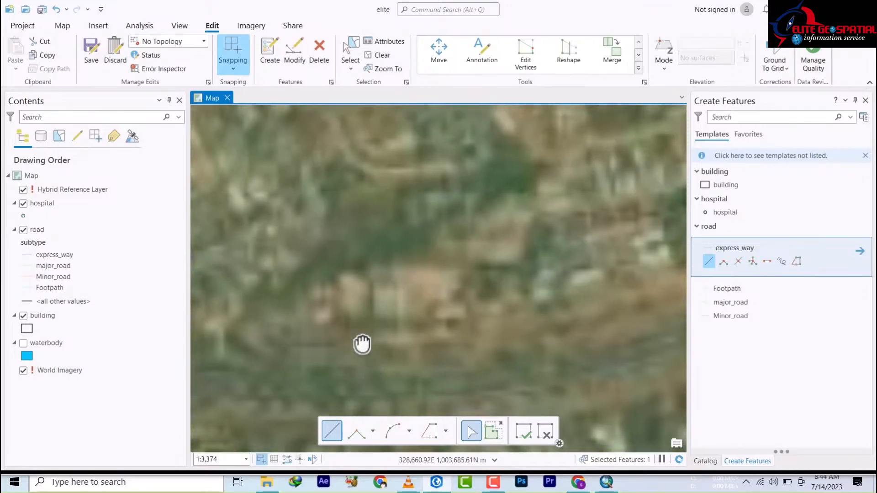
drag(363, 344, 331, 304)
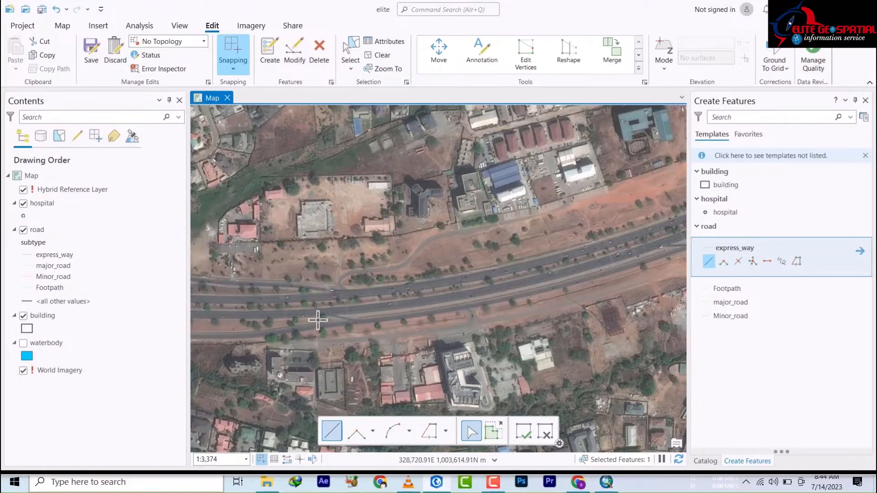
scroll(310, 317, up, 3)
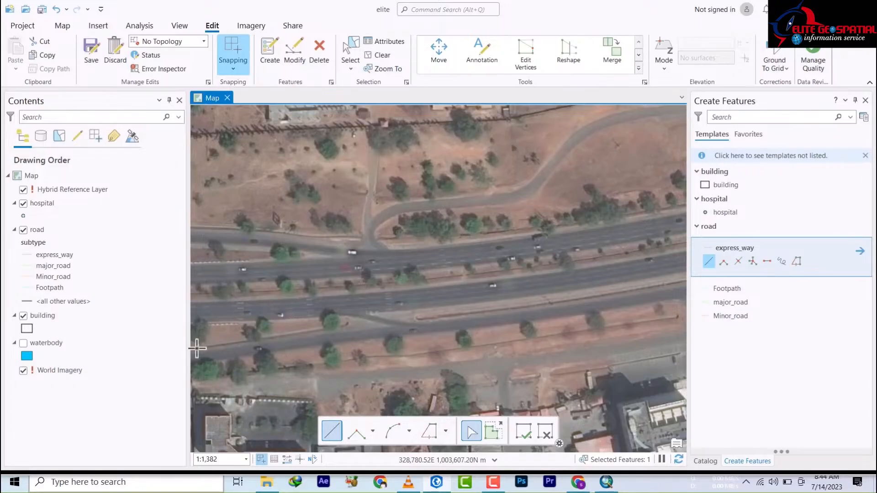
Step: Start an express_way line along the lower carriageway, following the road's curve eastward
click(233, 312)
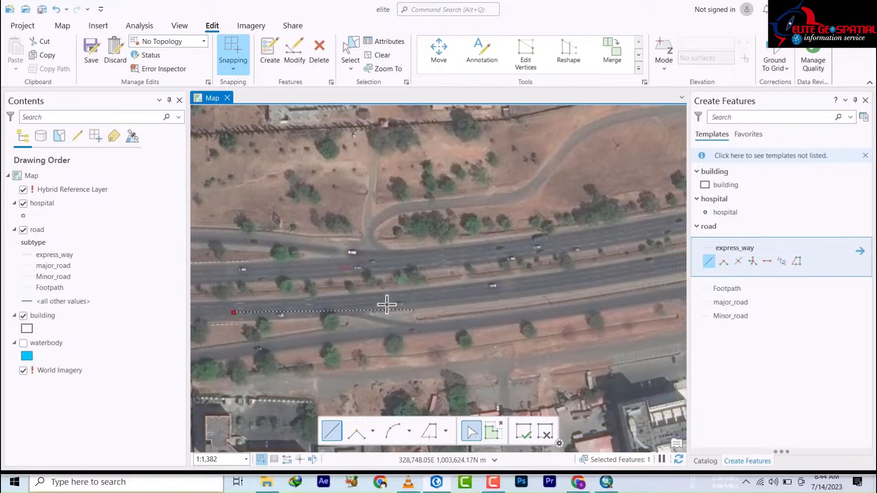
click(322, 305)
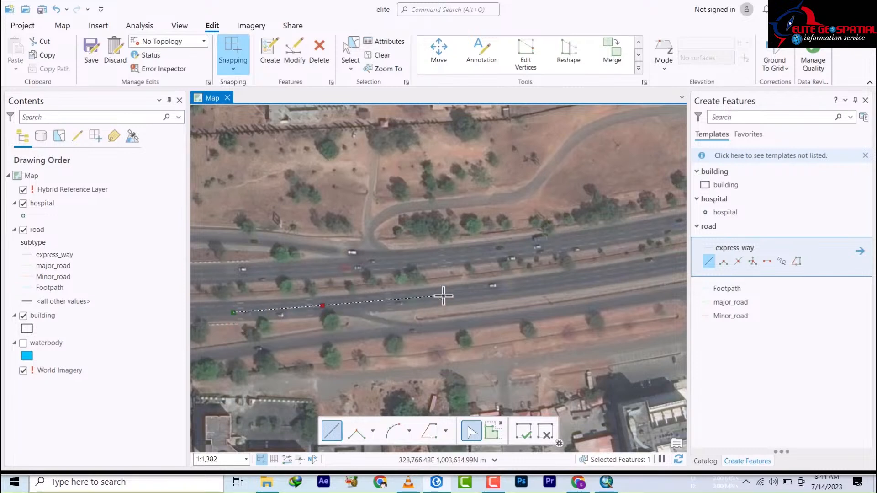
click(443, 295)
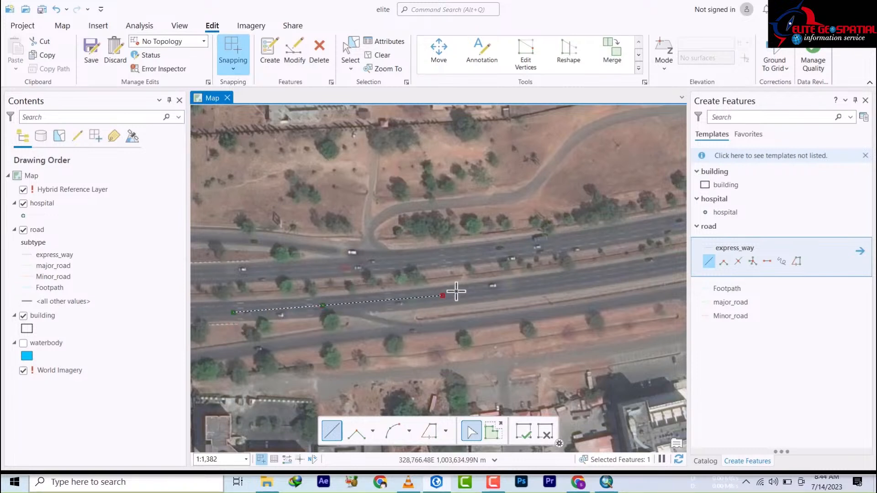
click(612, 275)
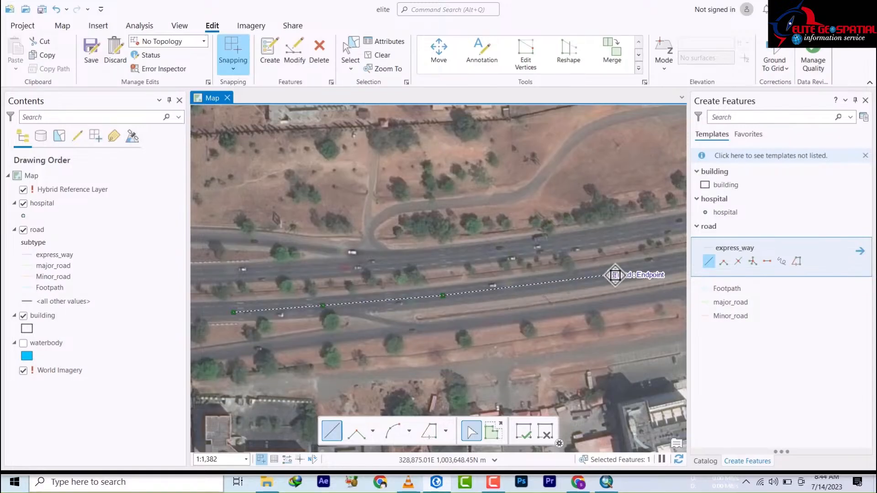
drag(523, 301, 221, 348)
click(283, 328)
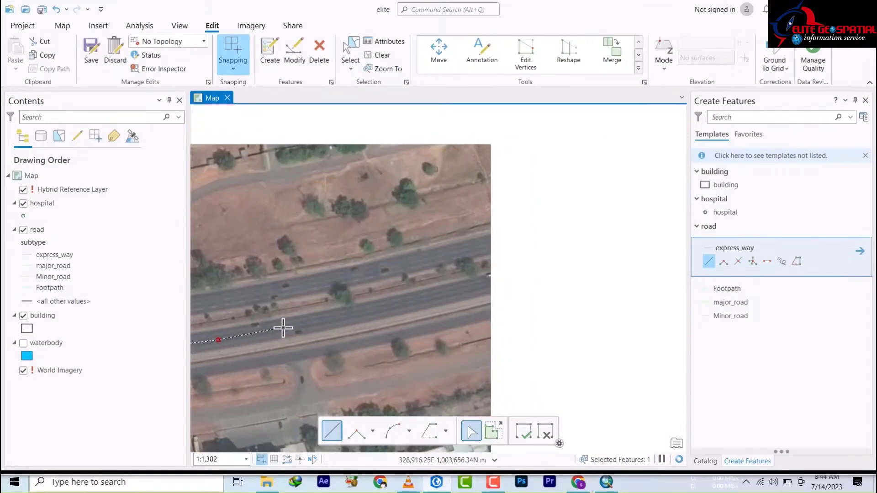
click(366, 312)
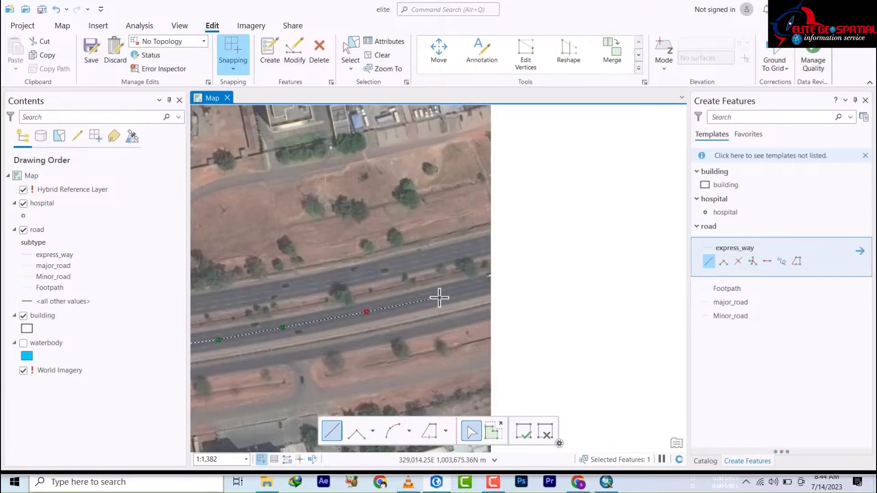
click(440, 297)
click(511, 275)
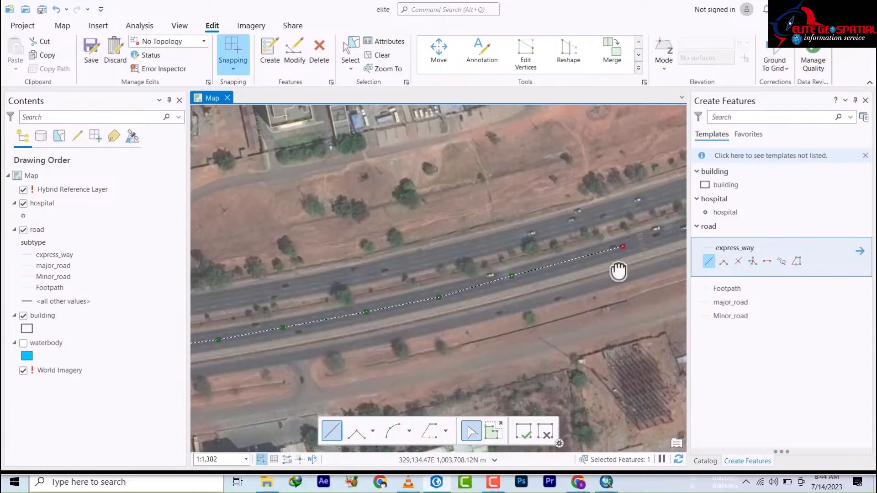
Step: Continue the carriageway line further east and finish it at the imagery edge
drag(619, 270, 310, 363)
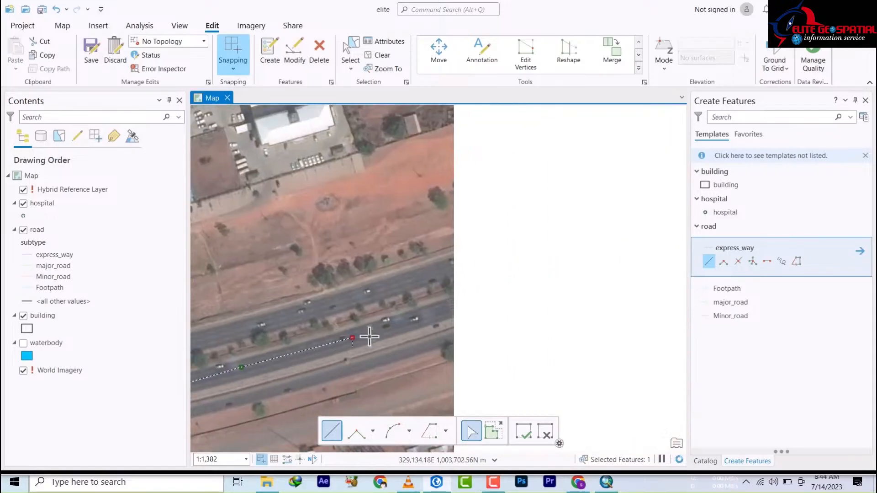
click(449, 307)
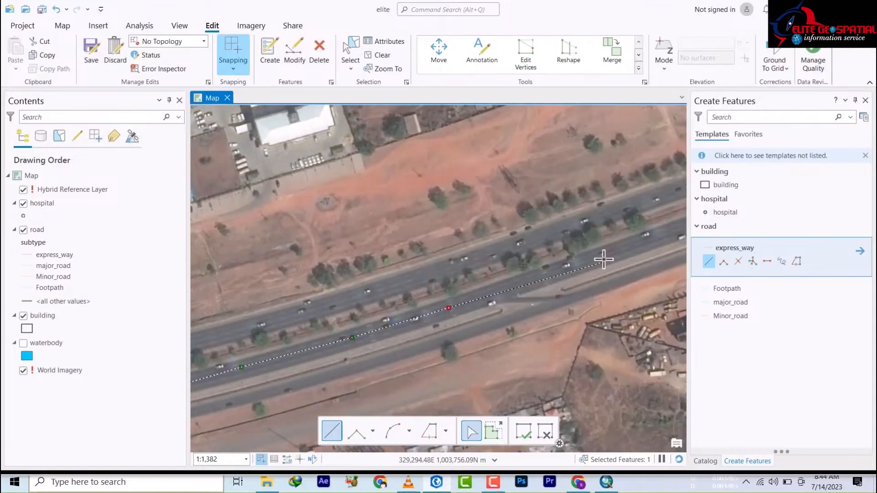
mouse_move(607, 255)
mouse_down()
mouse_move(588, 288)
mouse_move(290, 349)
mouse_move(276, 339)
mouse_up()
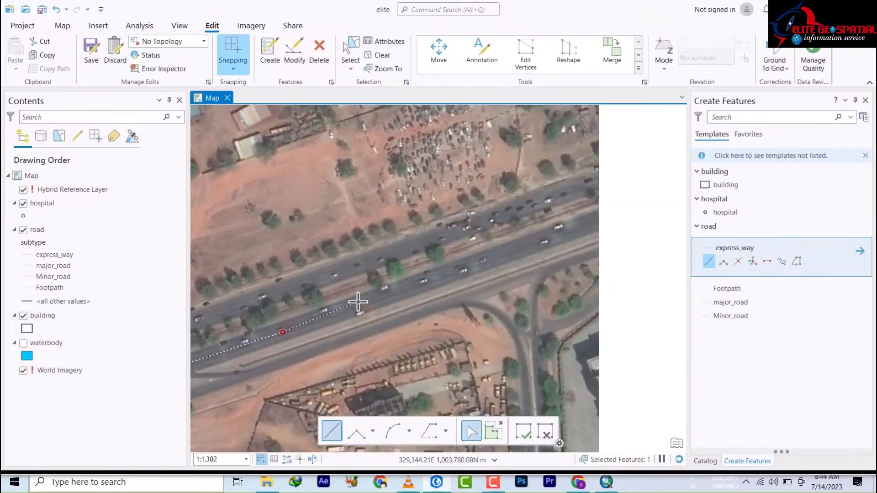
click(375, 298)
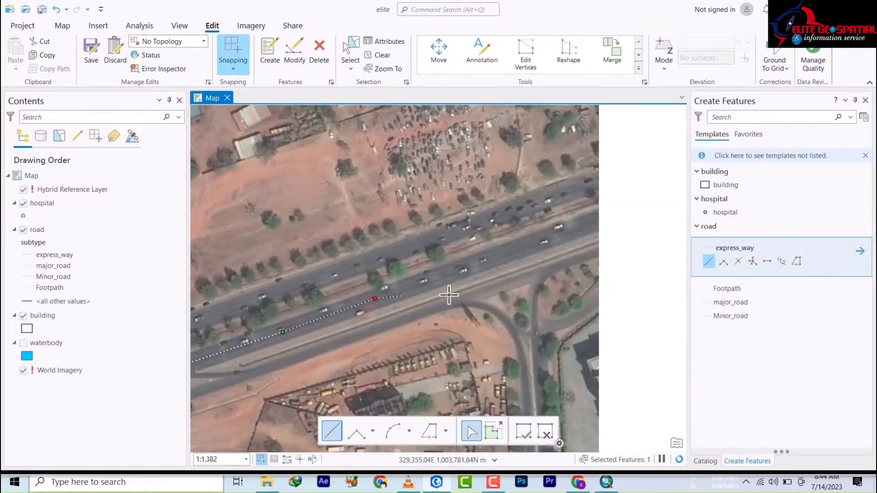
click(531, 244)
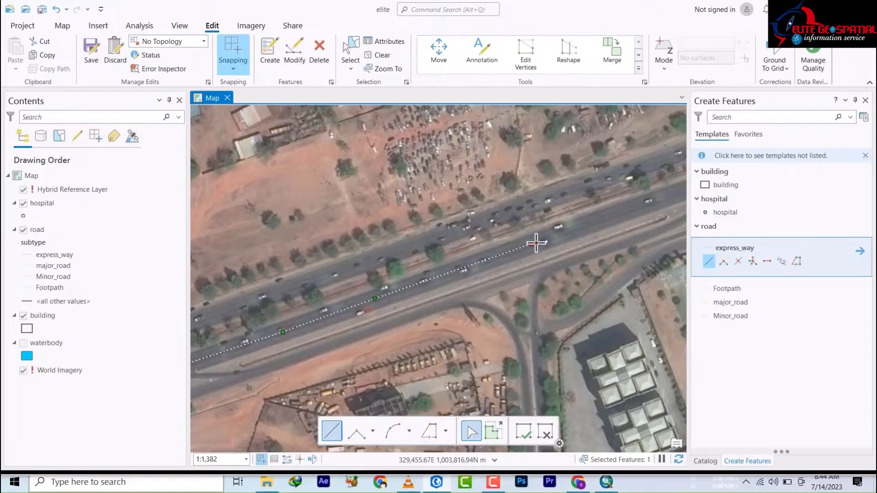
double_click(674, 195)
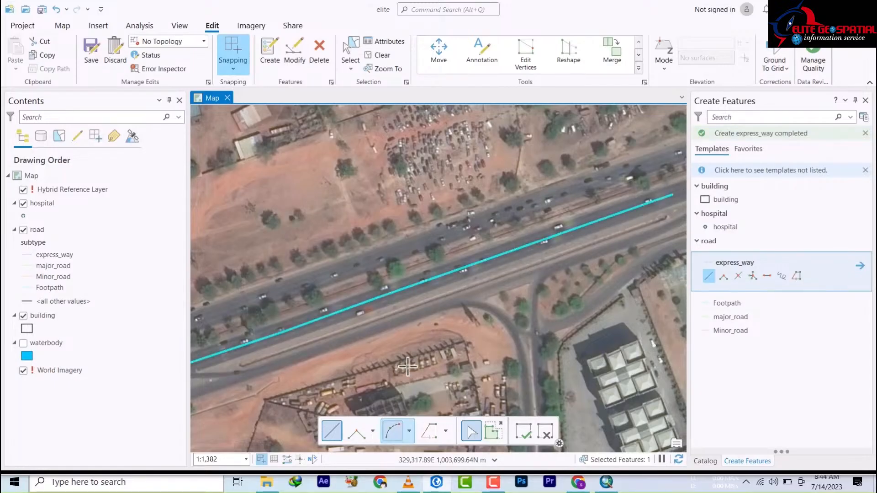
Step: Zoom out, pan to the cloverleaf interchange, and zoom in on its loop ramp
scroll(472, 327, down, 5)
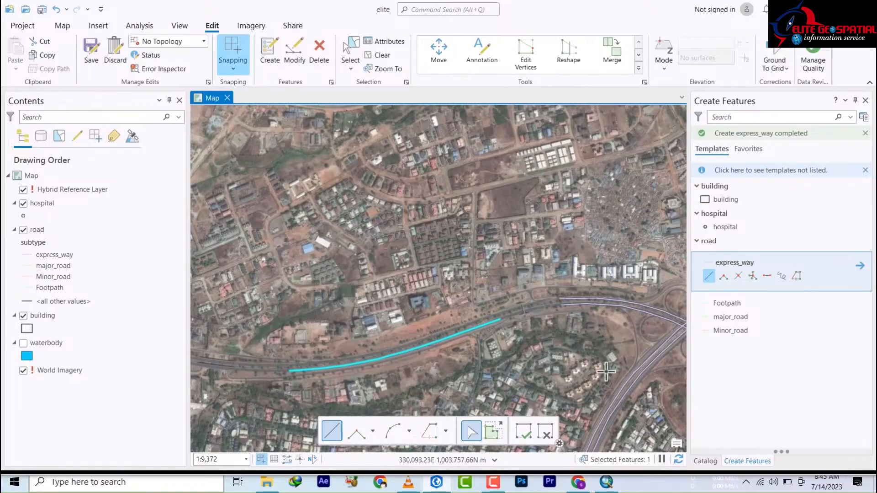
drag(643, 375, 336, 313)
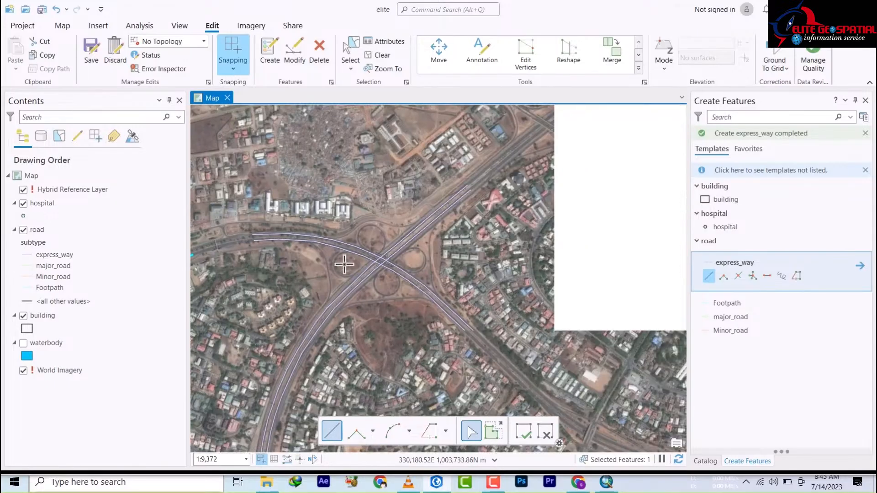
scroll(378, 256, up, 5)
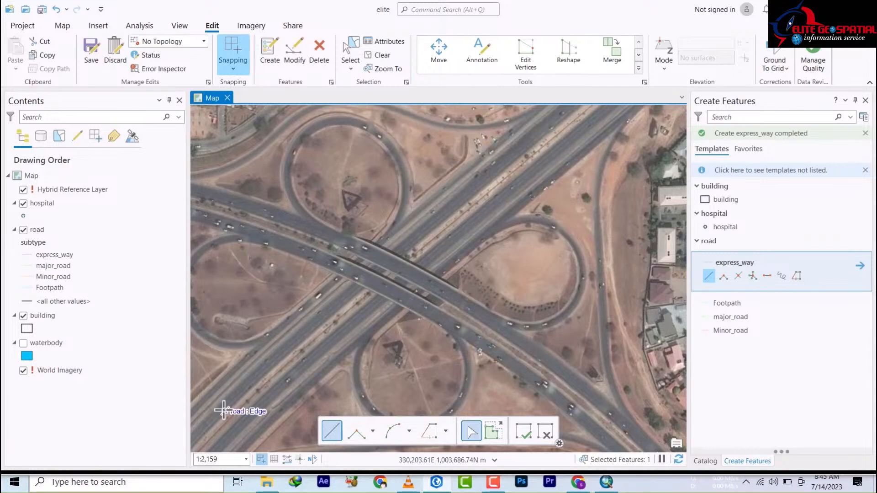
scroll(334, 327, up, 3)
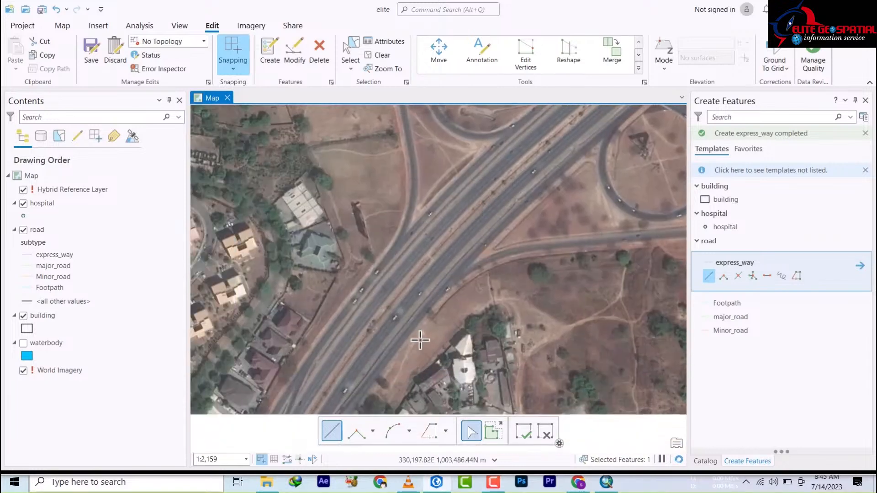
drag(411, 349, 240, 398)
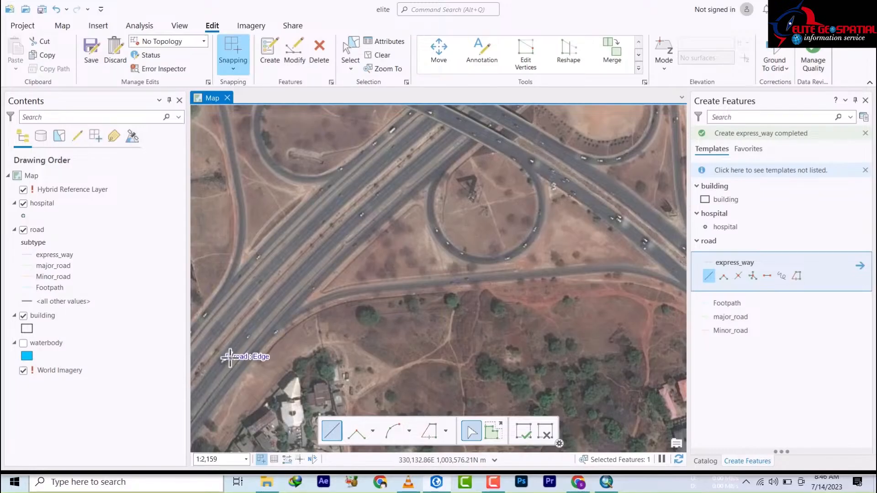
Step: Draw an express_way line down the expressway's edge with four vertices and a finishing double-click
click(470, 143)
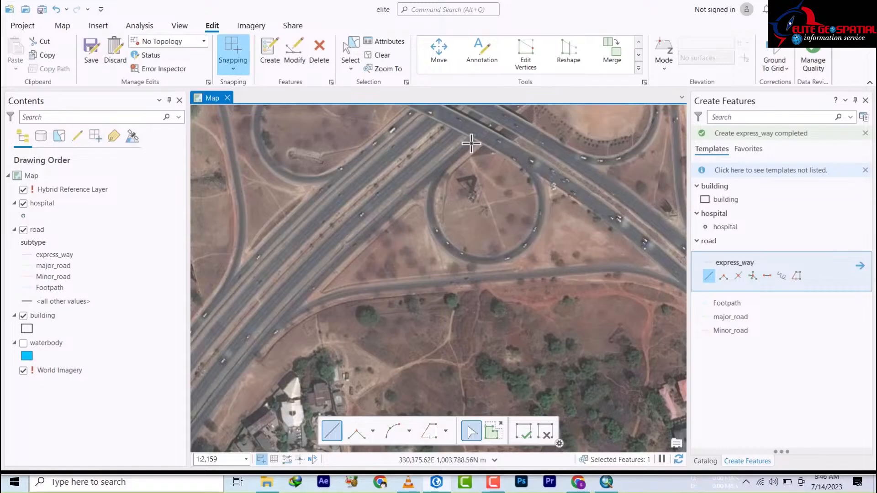
click(377, 223)
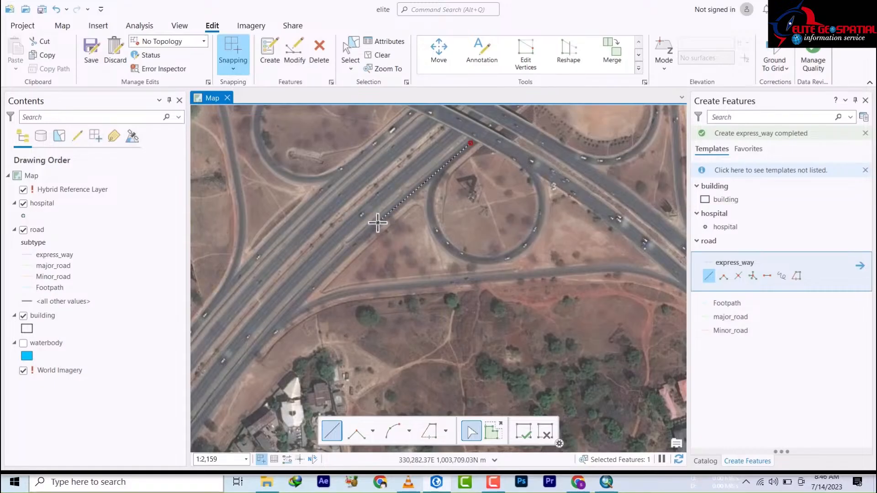
click(297, 300)
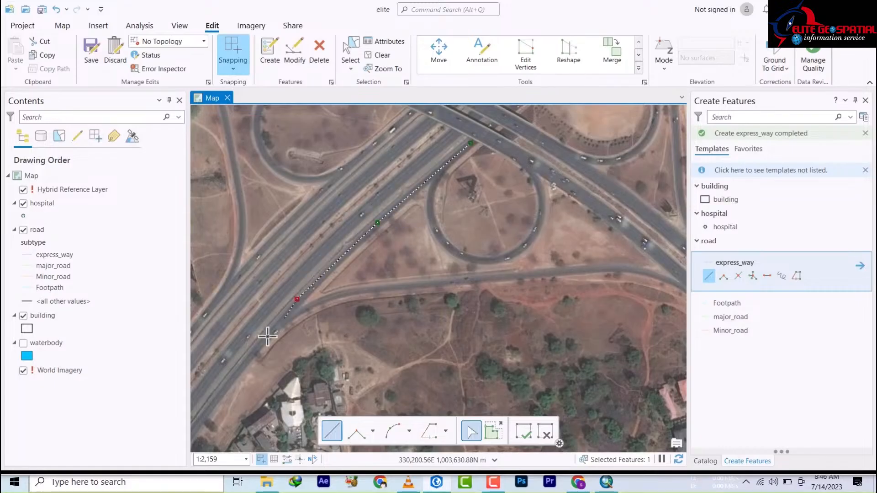
click(238, 366)
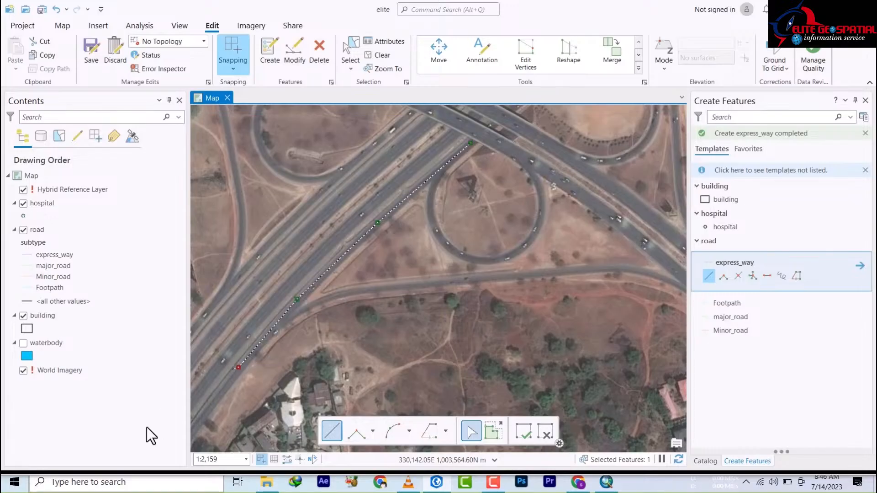
double_click(194, 425)
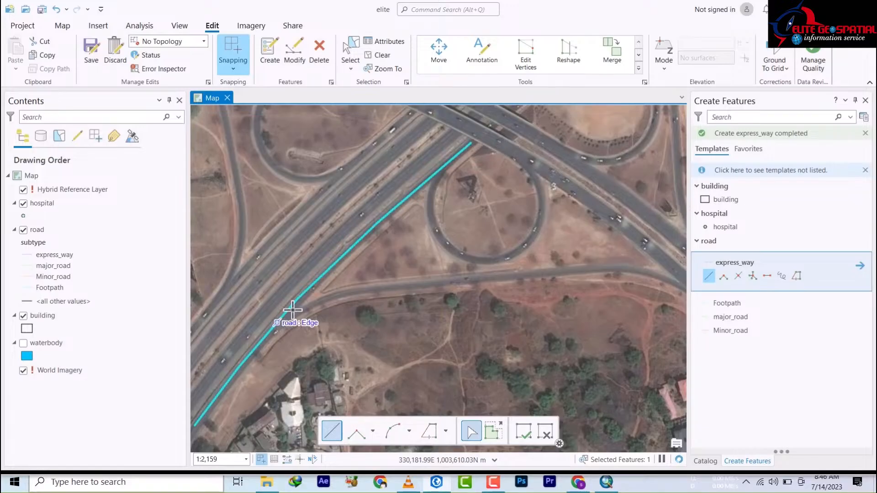
Step: Draw a second express_way line following the side road east until it meets the highway
click(271, 333)
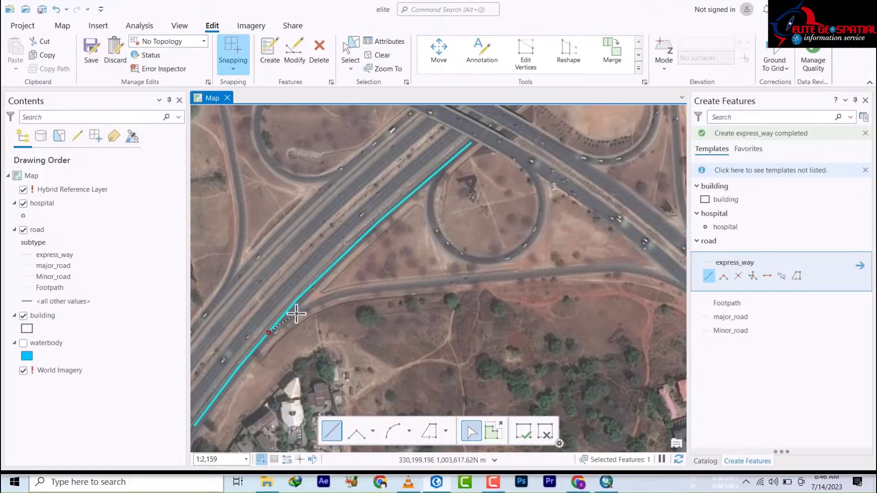
click(297, 312)
click(317, 303)
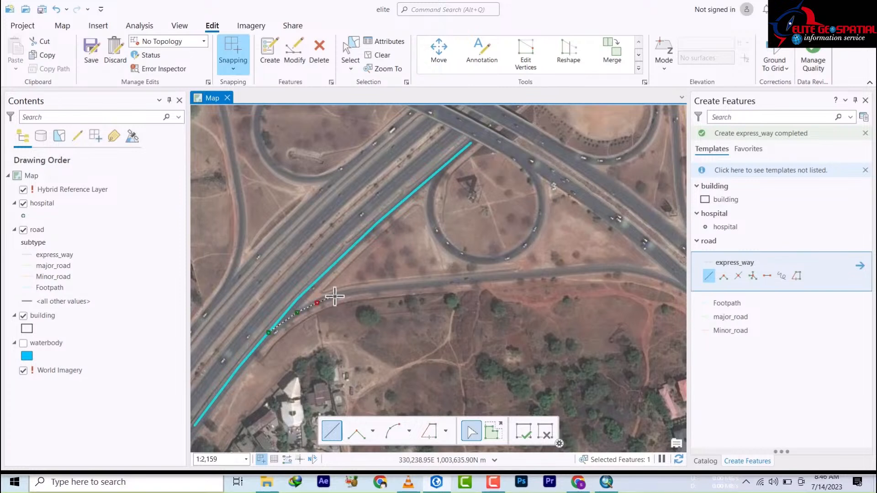
click(335, 296)
click(385, 288)
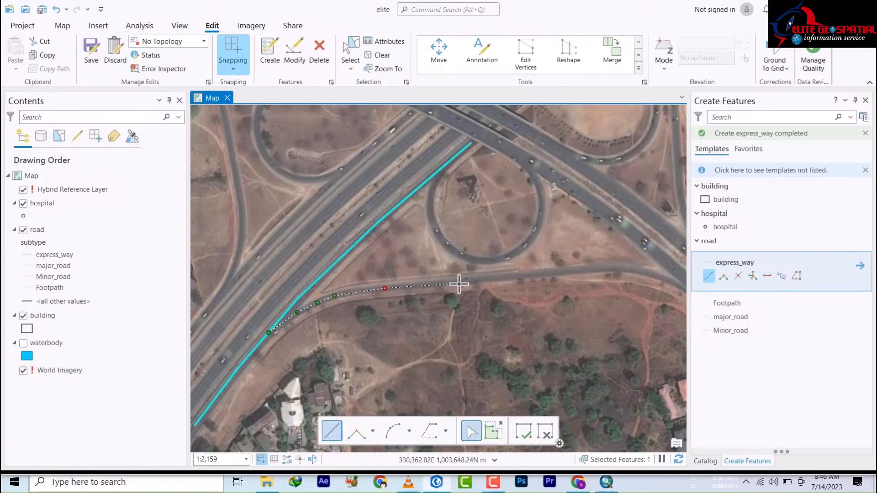
click(464, 280)
click(575, 270)
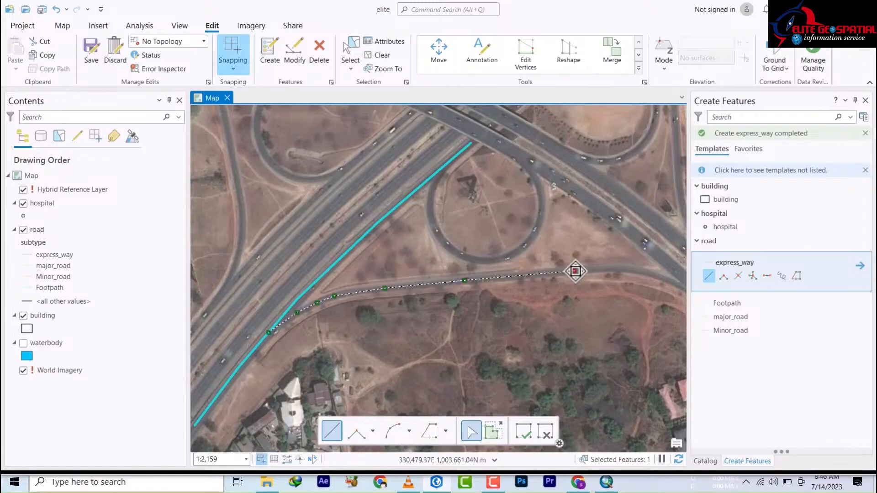
scroll(429, 303, down, 2)
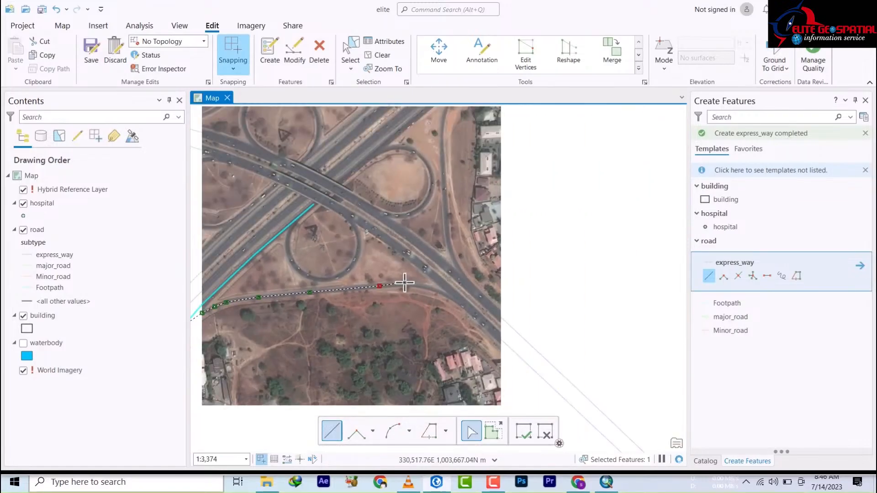
click(410, 283)
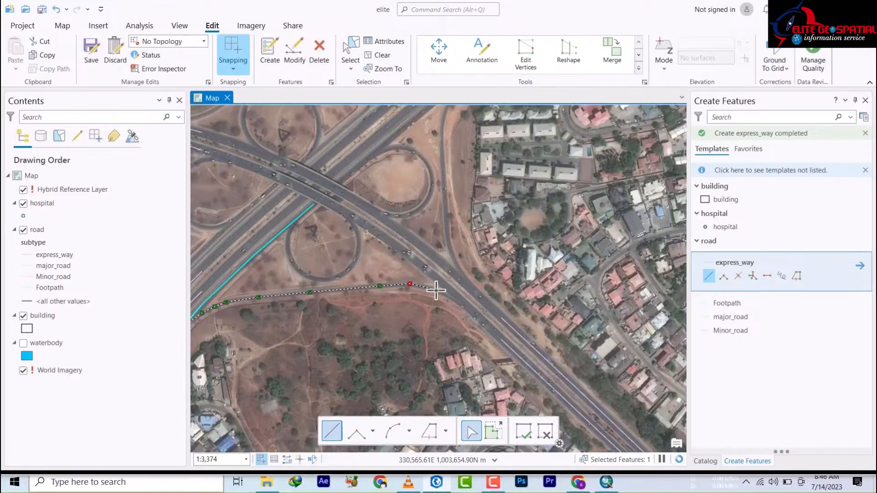
click(436, 290)
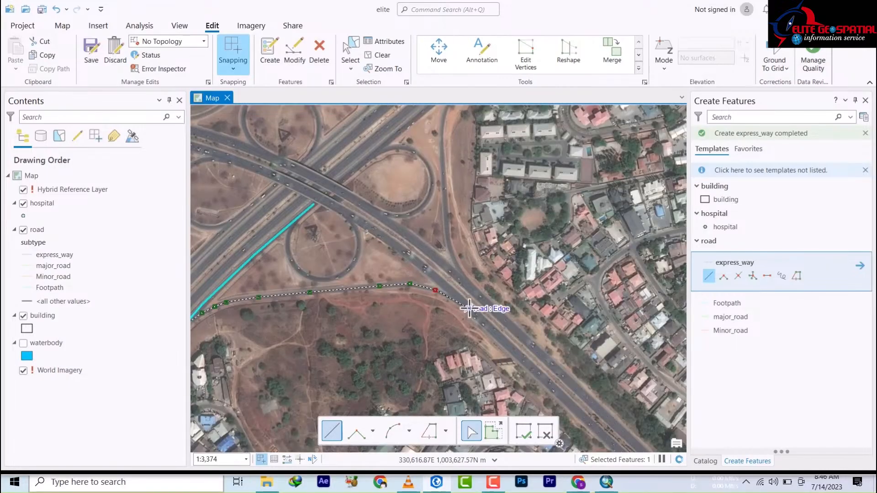
double_click(470, 308)
Step: Zoom and pan out to a wide view of the lake and surrounding neighbourhoods at about 1:12,871
scroll(539, 303, up, 3)
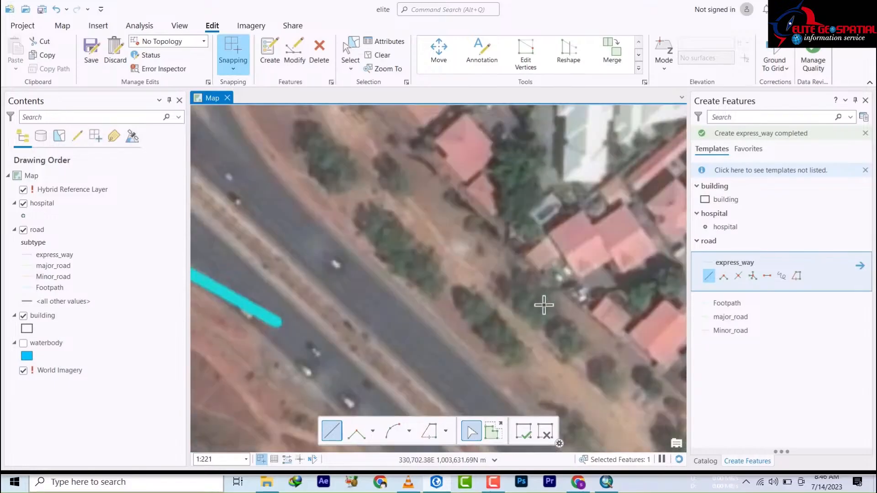
scroll(544, 303, down, 3)
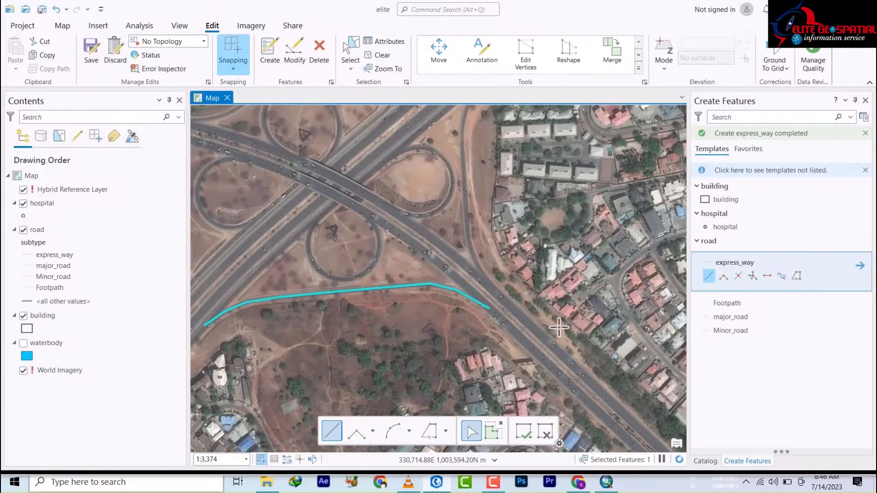
scroll(560, 327, down, 3)
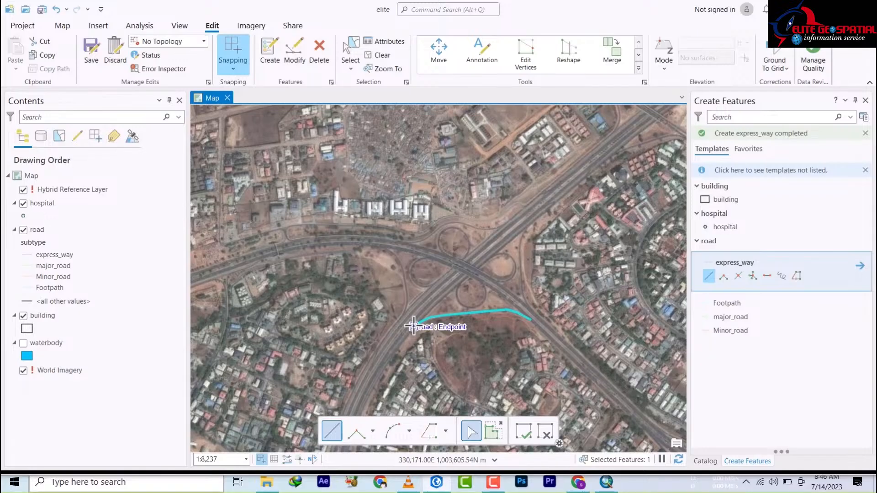
drag(464, 249, 209, 347)
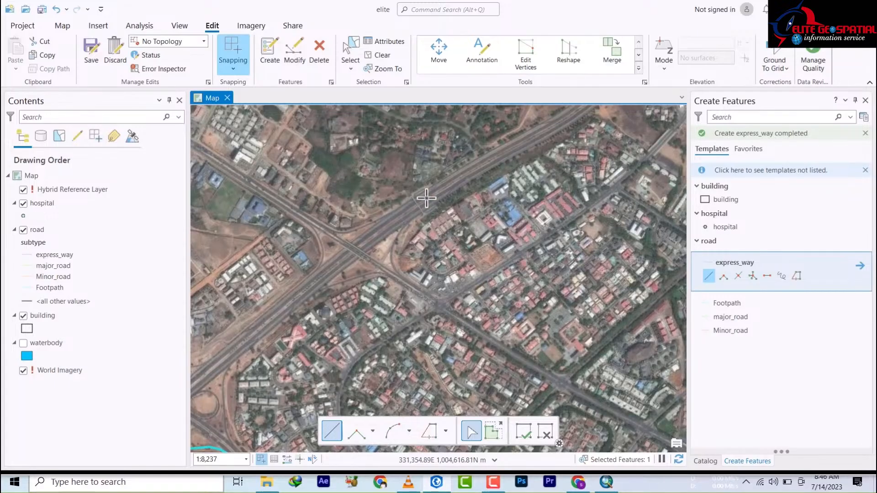
scroll(427, 197, up, 5)
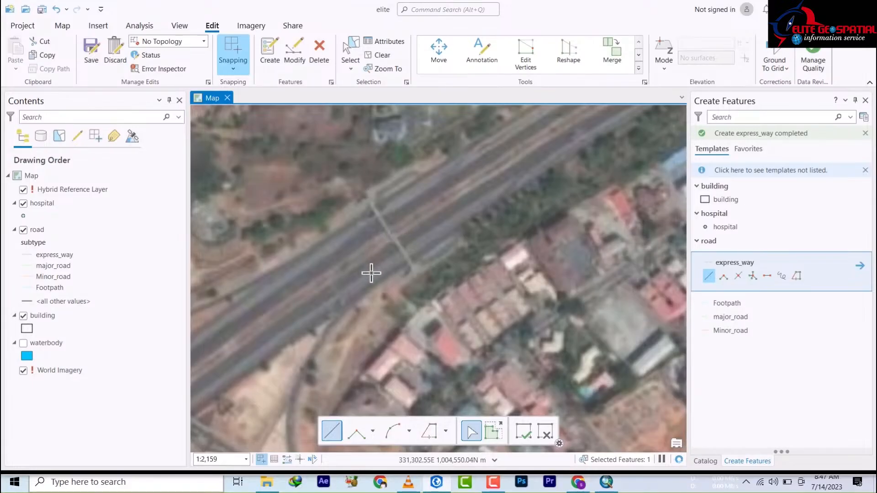
scroll(369, 274, down, 6)
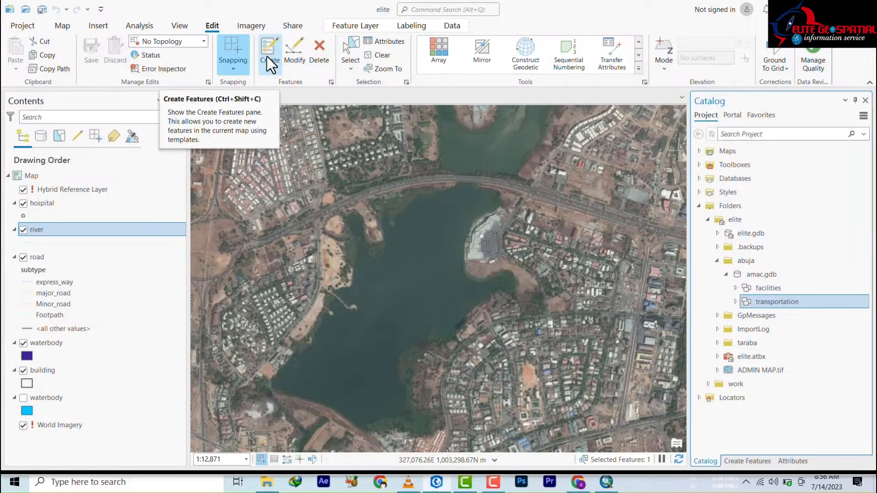
Step: Set the editing topology to Map Topology and select the waterbody polygon template
click(204, 41)
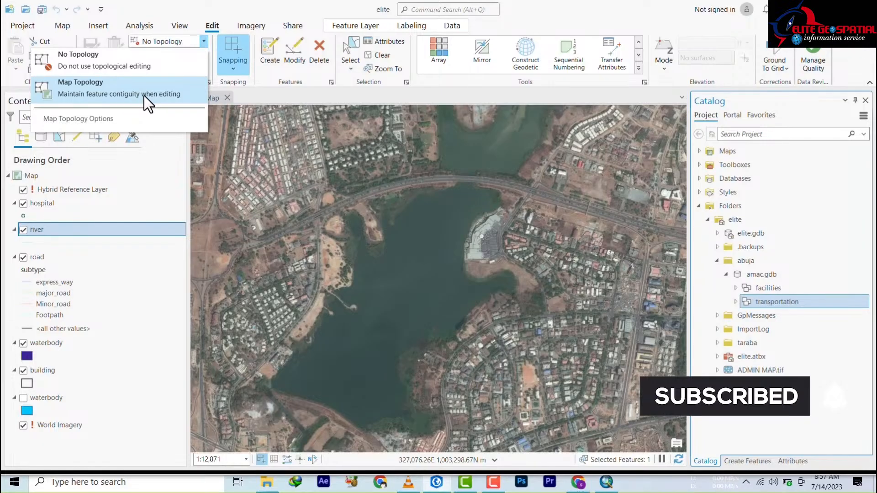
click(157, 102)
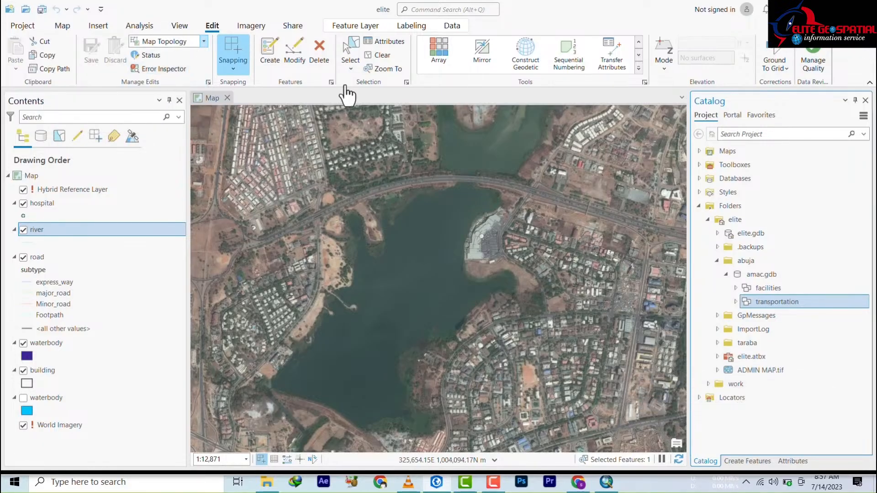
click(270, 60)
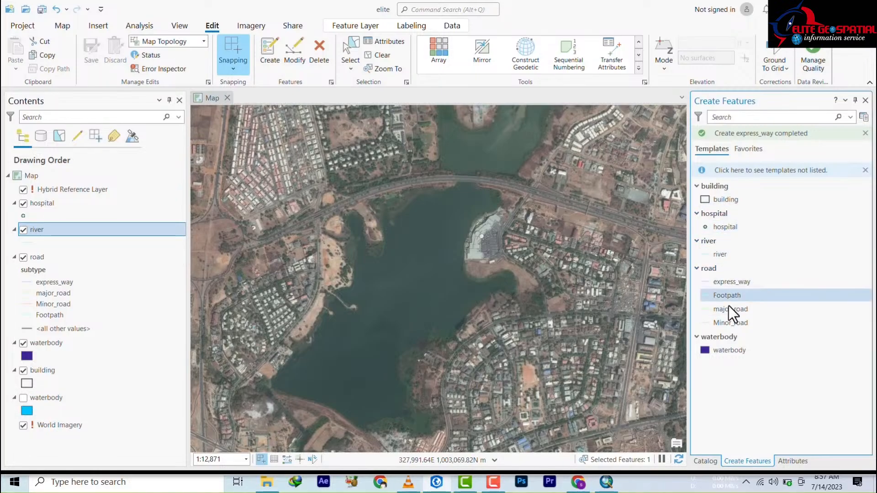
click(725, 349)
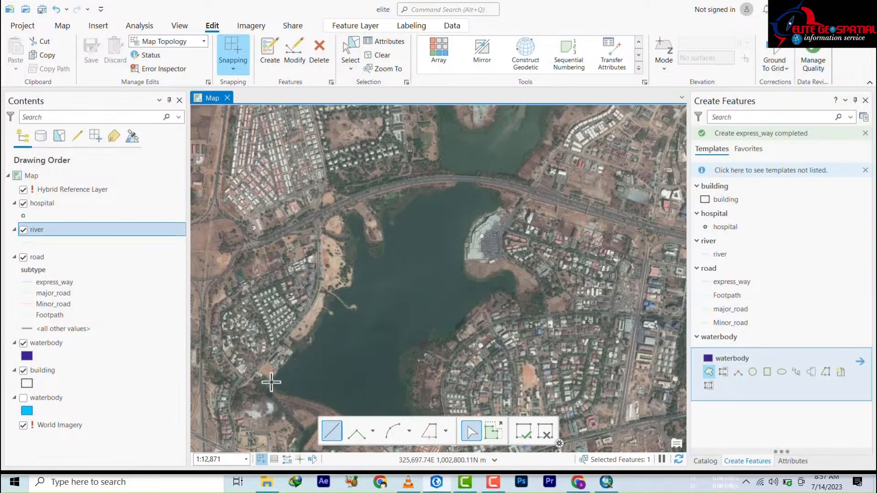
Step: Start the waterbody outline at the southwest shore and trace north around the shore tip and pier
scroll(271, 382, up, 3)
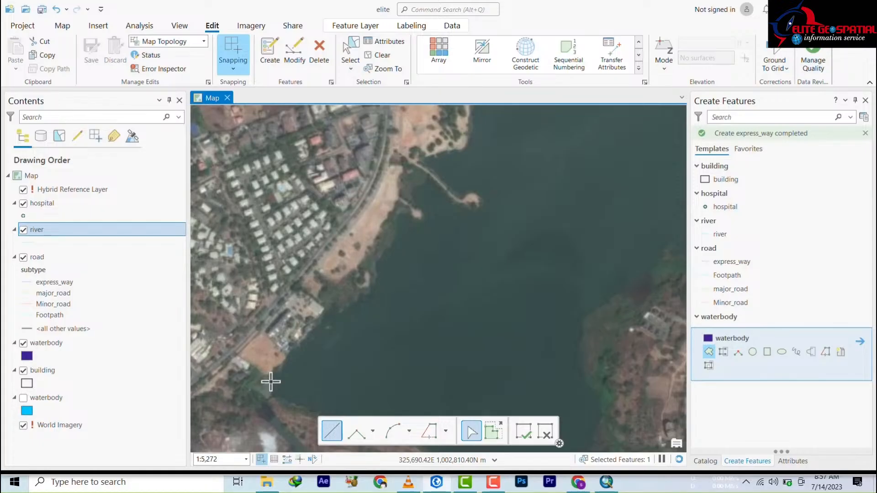
click(271, 378)
click(293, 350)
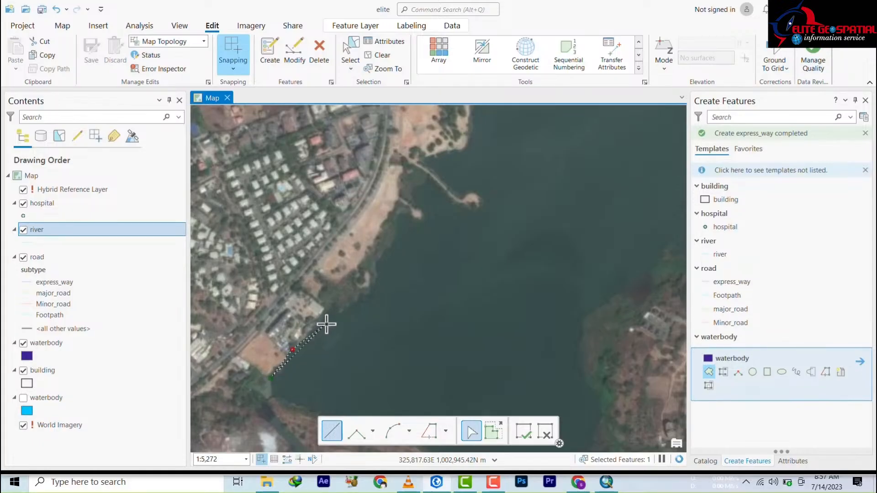
click(326, 324)
click(363, 301)
click(382, 271)
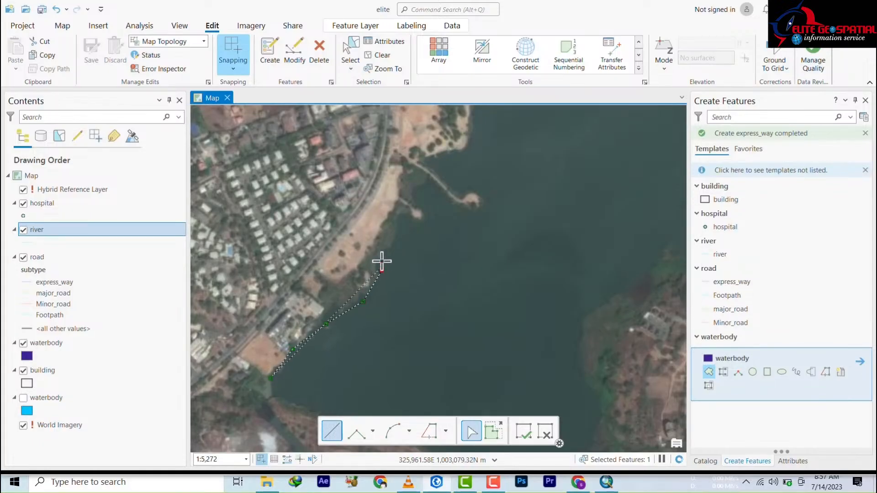
click(383, 253)
click(403, 214)
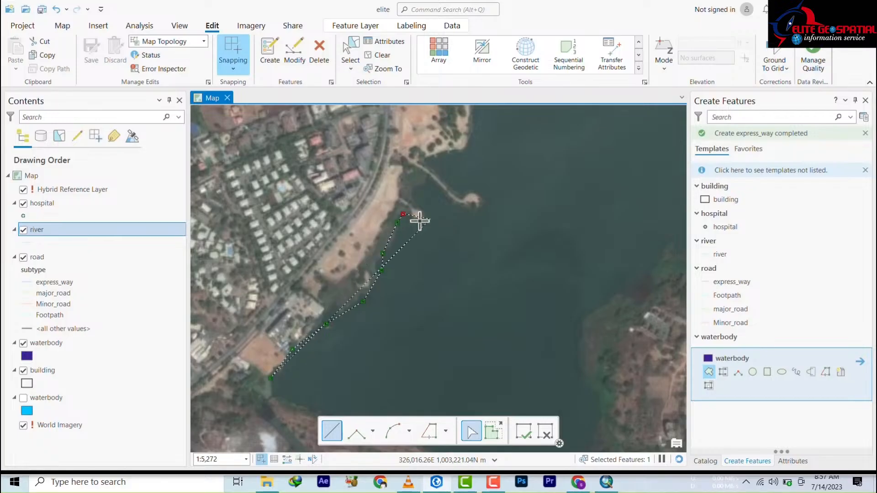
click(422, 223)
click(424, 212)
click(411, 197)
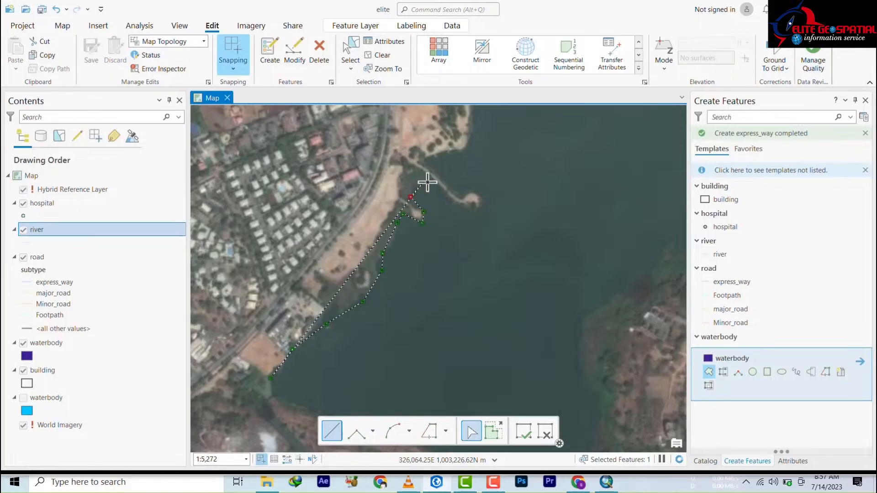
click(427, 182)
click(425, 162)
click(441, 153)
click(466, 151)
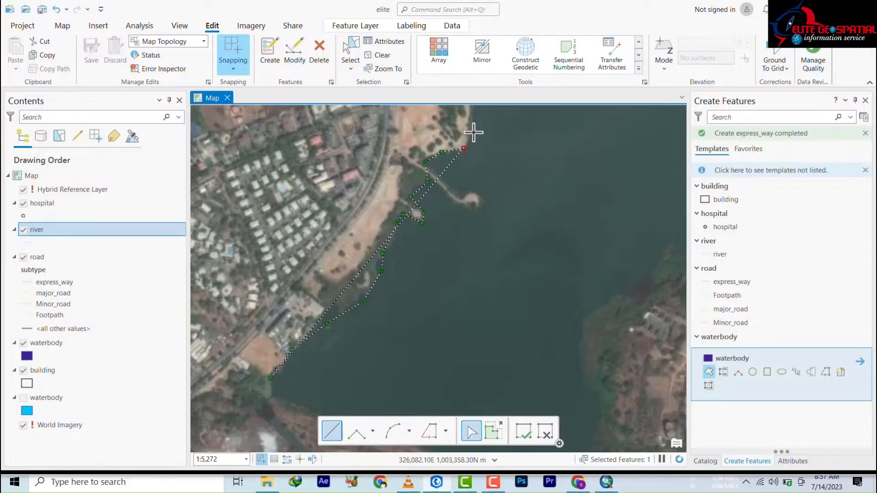
Step: Trace up the inlet's west shore, around its northern tip, and down its east shore
drag(503, 172, 542, 102)
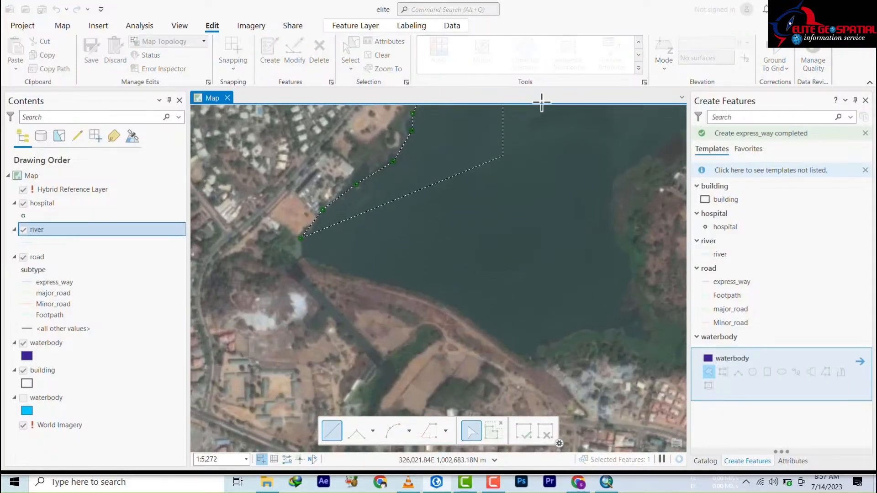
scroll(427, 402, down, 5)
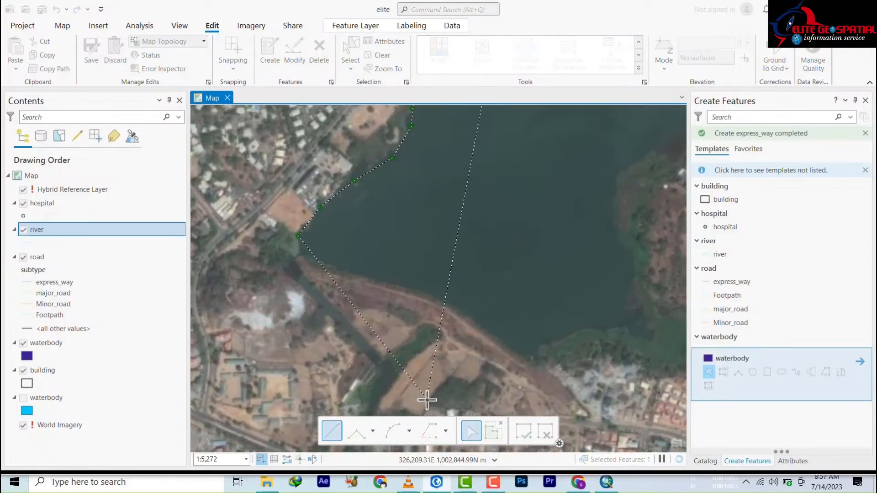
scroll(420, 307, down, 4)
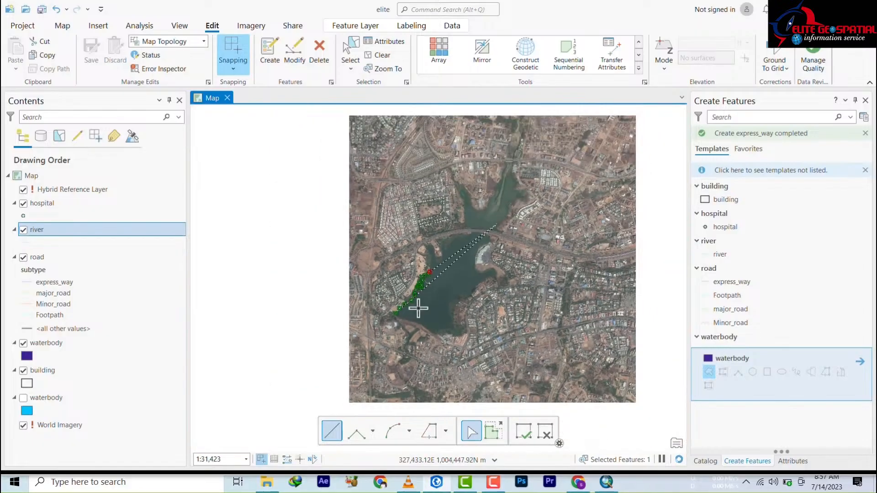
drag(470, 216, 447, 357)
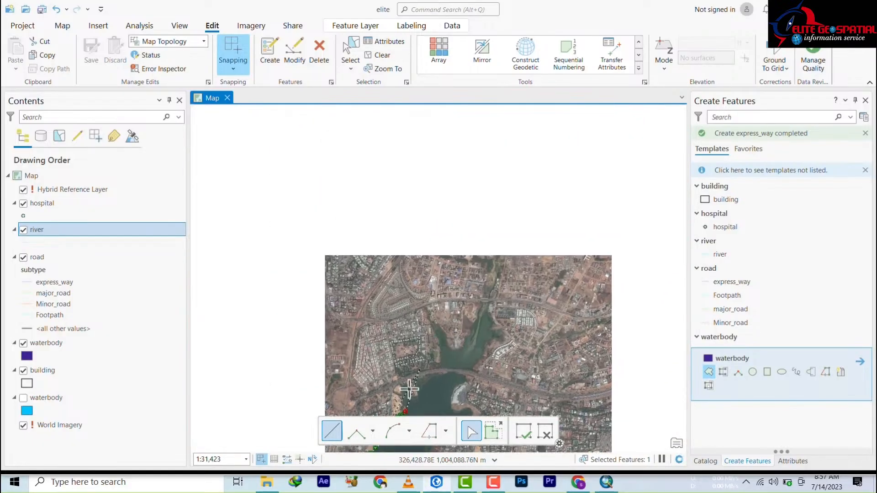
scroll(402, 397, up, 6)
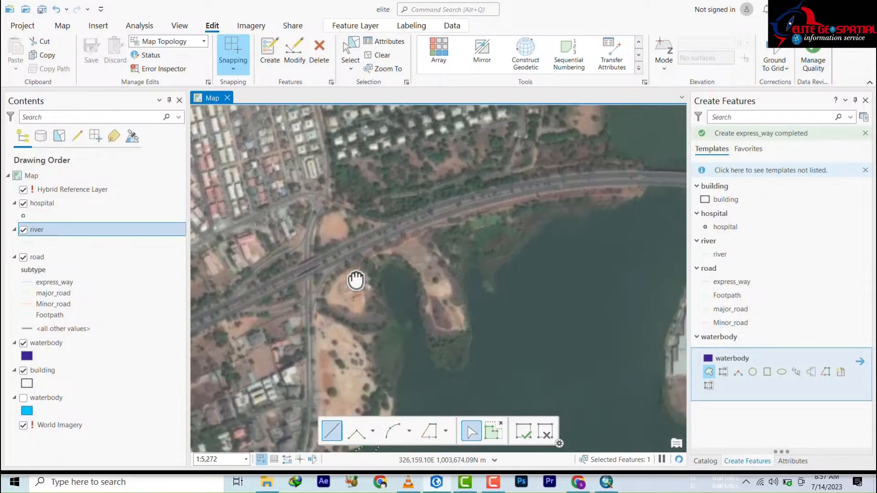
click(361, 339)
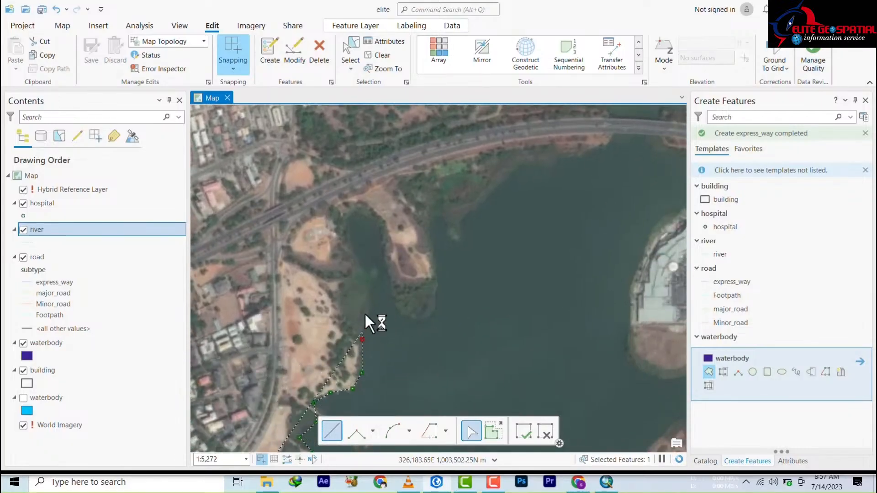
click(372, 274)
click(359, 261)
click(352, 244)
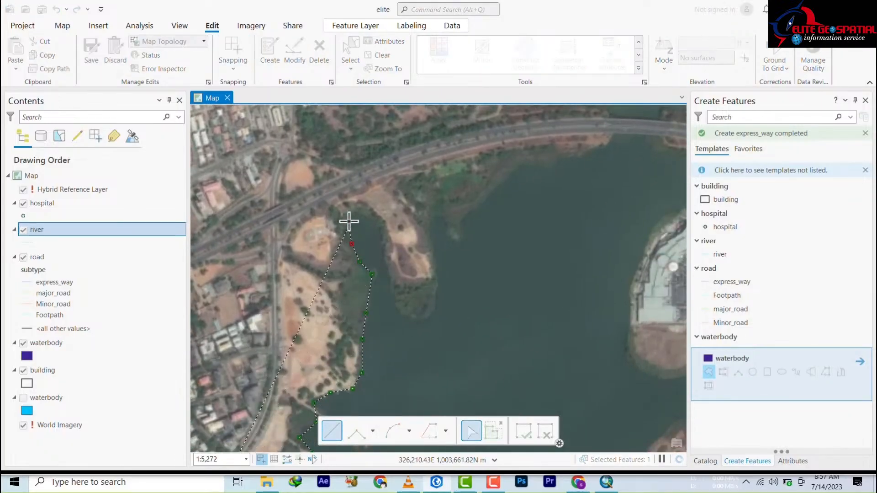
click(348, 220)
click(356, 209)
click(371, 212)
click(378, 233)
click(386, 268)
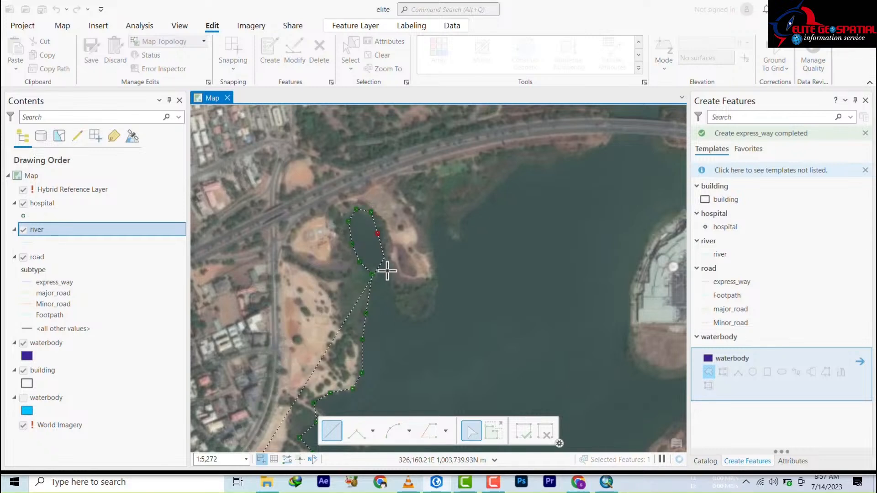
Step: Trace around the peninsula's tip, up its east shore, and northeast along the shore beside the bridge
click(397, 308)
click(419, 320)
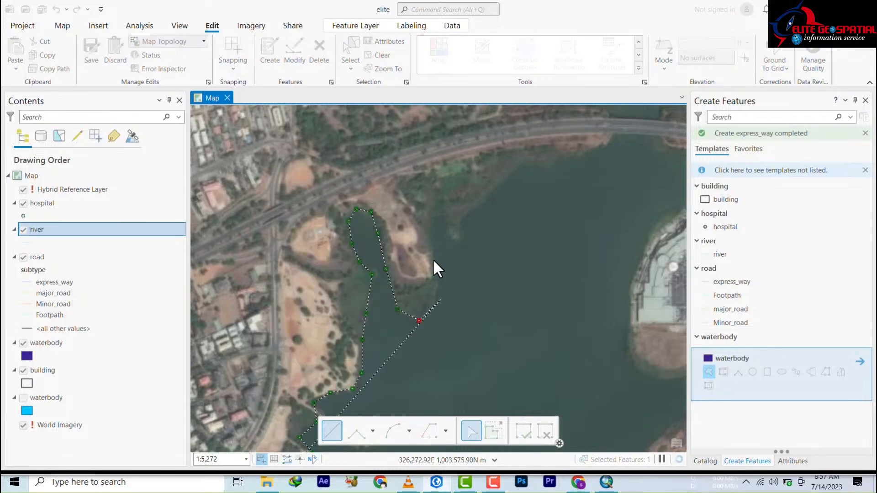
click(441, 299)
click(433, 259)
click(430, 213)
click(444, 222)
click(459, 245)
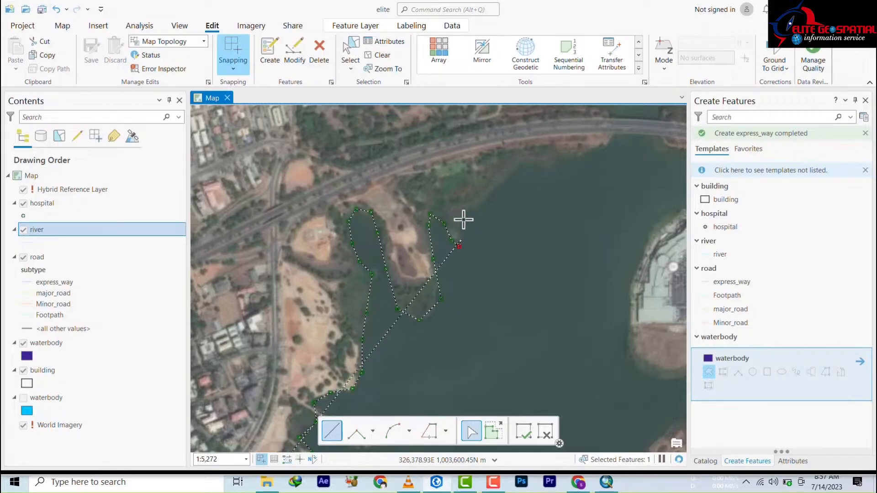
click(463, 219)
click(490, 180)
click(517, 170)
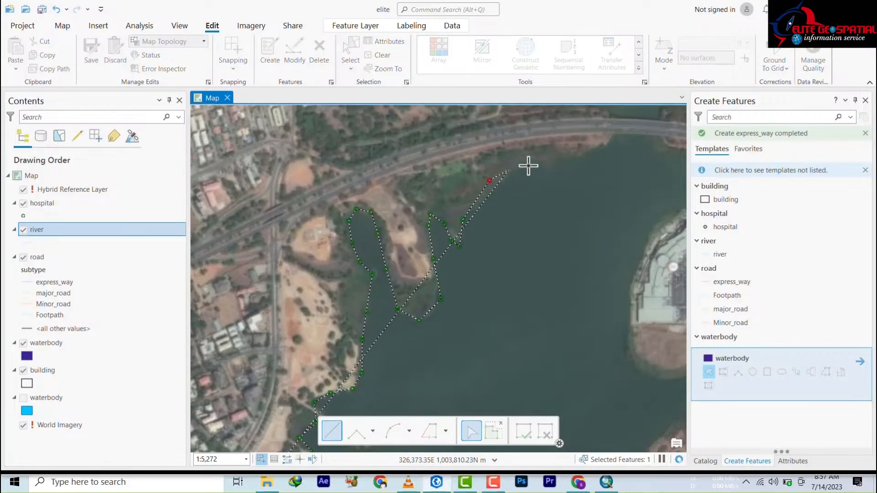
click(540, 159)
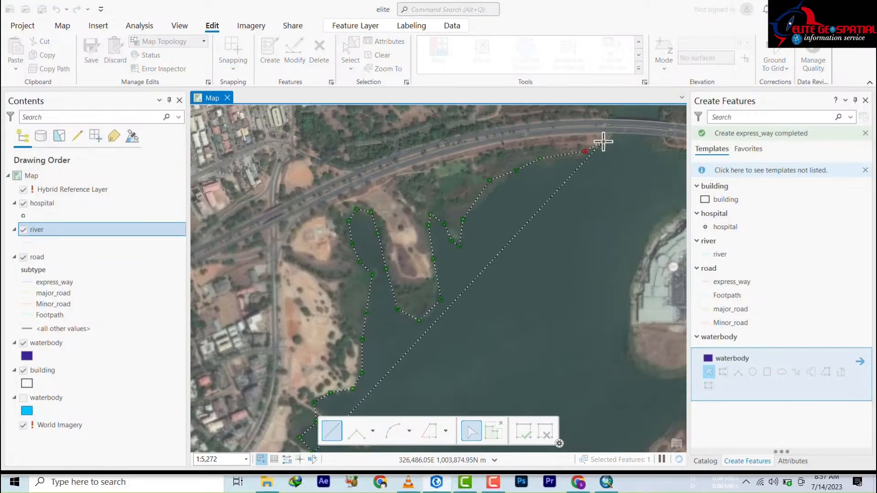
click(586, 151)
click(605, 146)
Step: Carry the outline across the bridge, around the northern inlet, and east along the north shore
mouse_move(601, 159)
mouse_down()
mouse_move(411, 345)
mouse_move(372, 368)
mouse_move(410, 274)
mouse_up()
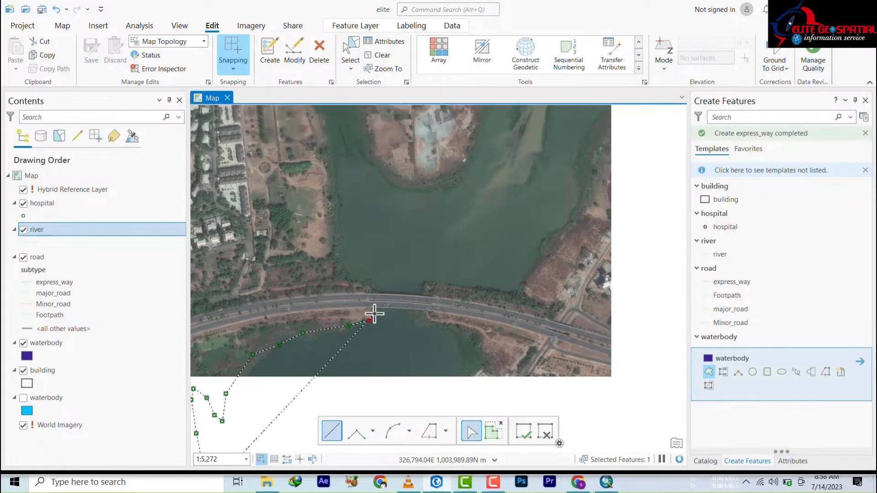
click(374, 313)
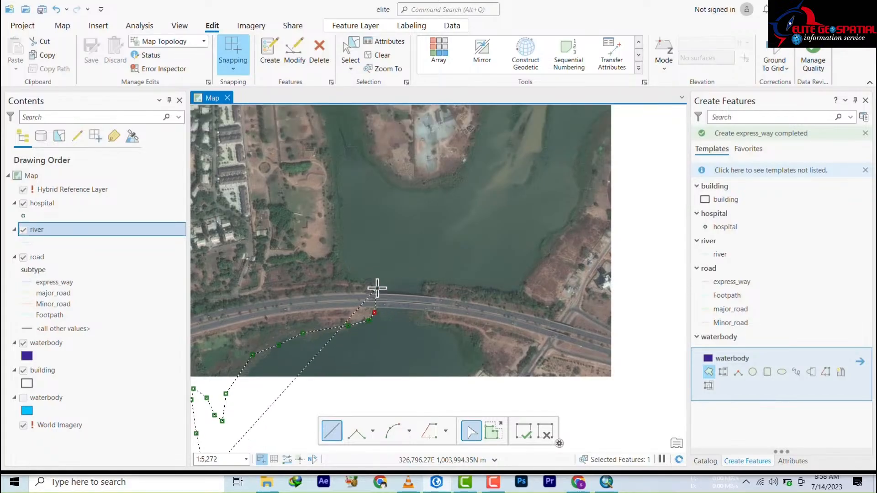
click(351, 272)
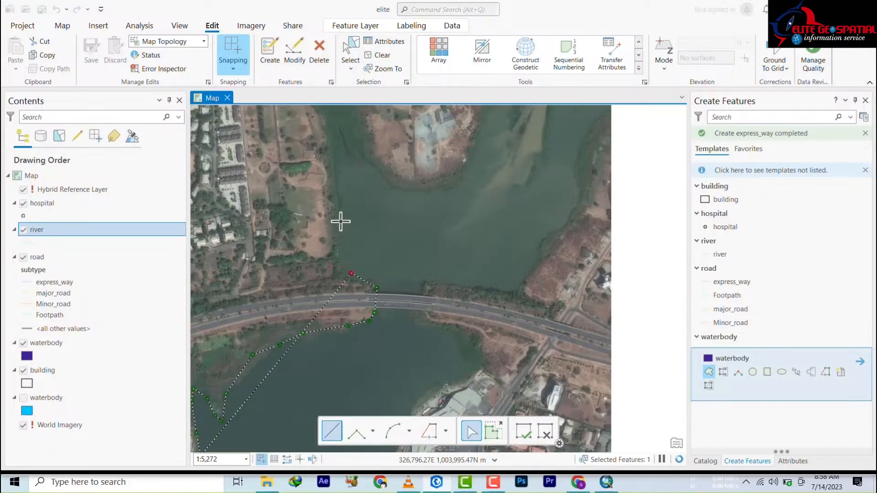
click(342, 253)
click(340, 215)
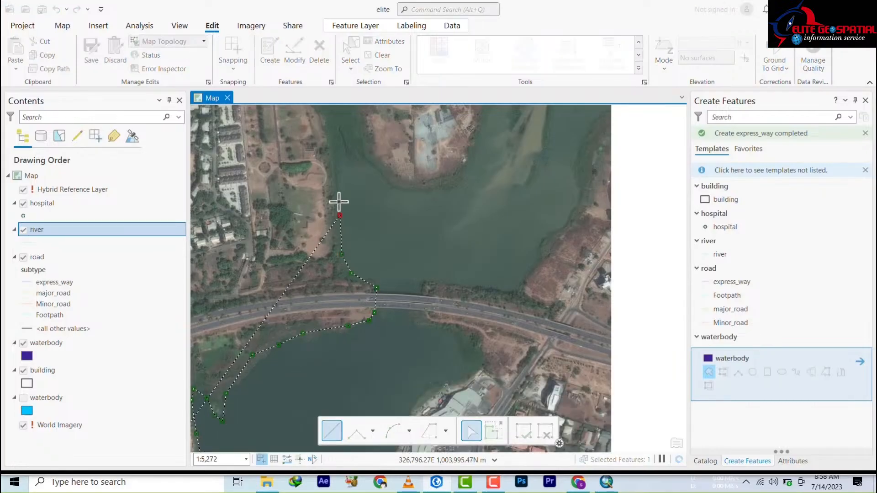
click(334, 122)
click(359, 146)
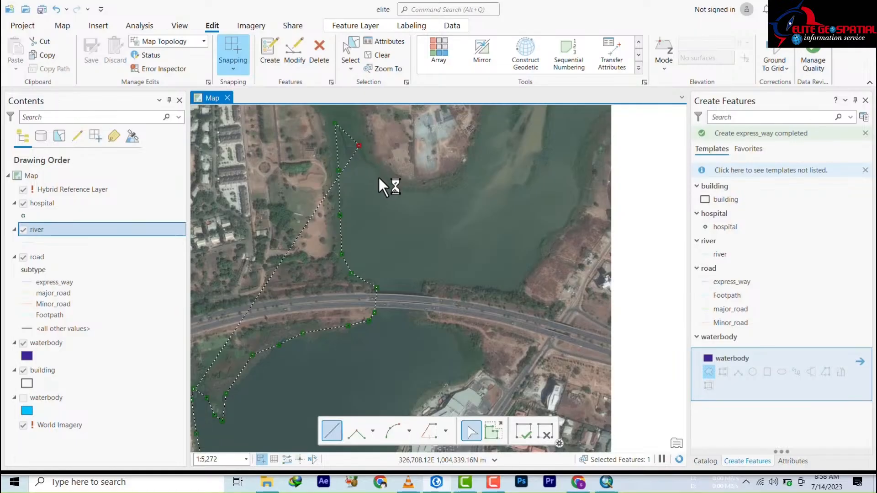
click(401, 186)
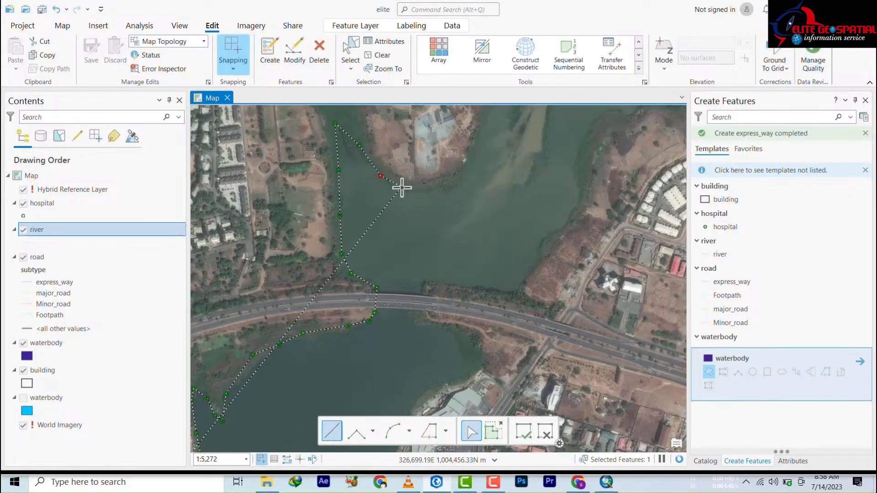
click(439, 187)
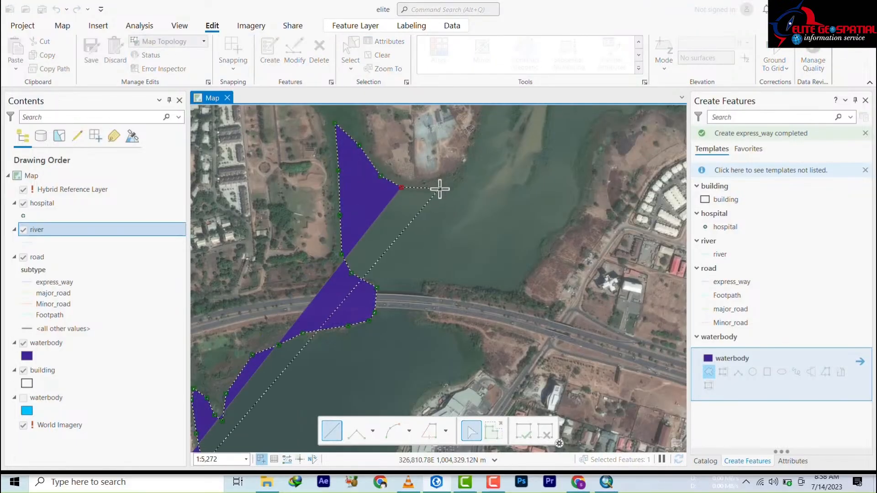
click(466, 176)
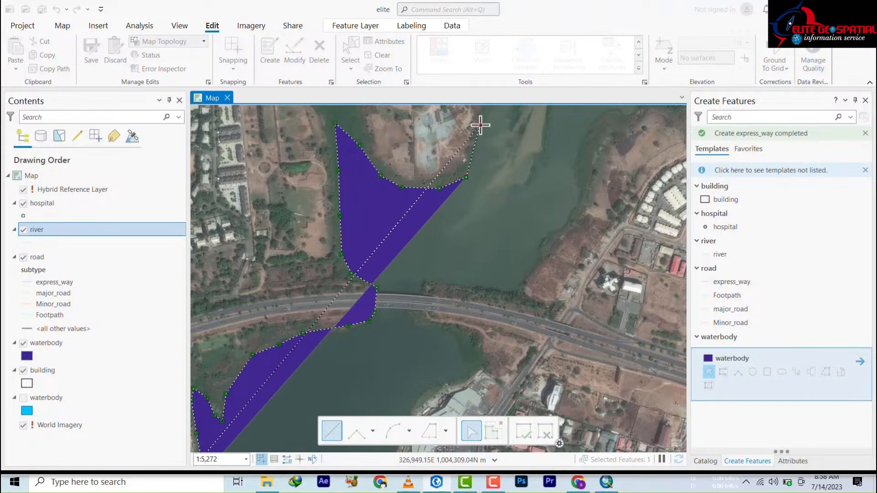
Step: Trace the shore up the narrow channel's west bank, snapping onto the existing waterbody corner
mouse_move(479, 123)
mouse_down()
mouse_move(427, 239)
mouse_move(368, 292)
mouse_up()
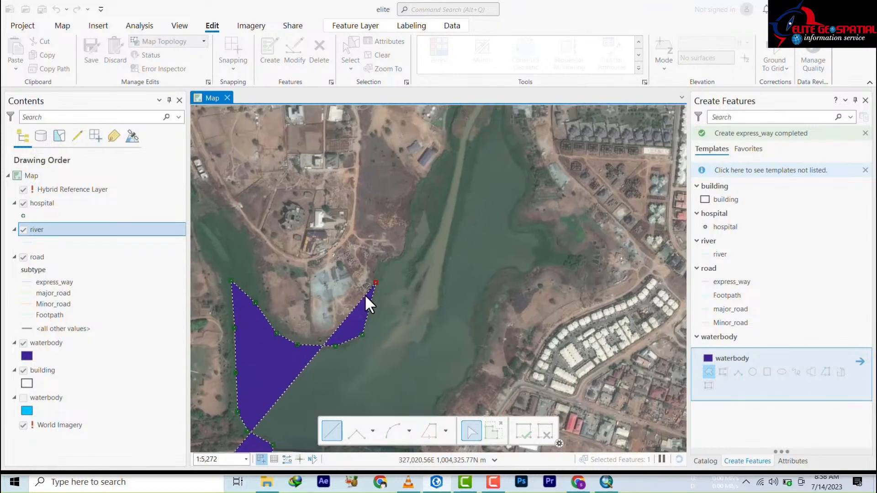
click(386, 265)
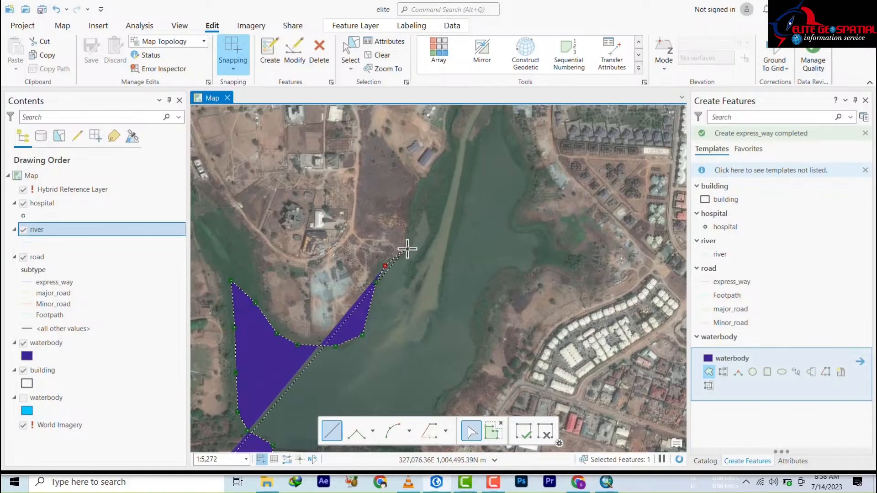
click(408, 252)
click(412, 229)
click(433, 188)
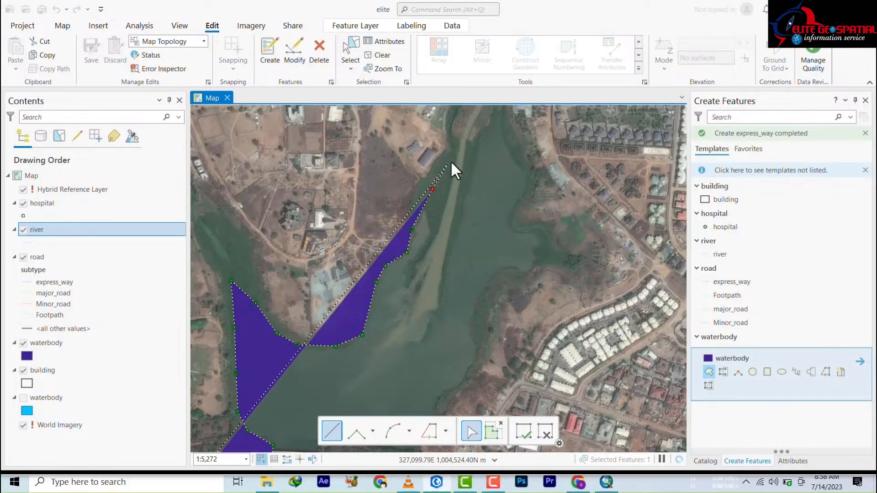
click(451, 147)
click(487, 138)
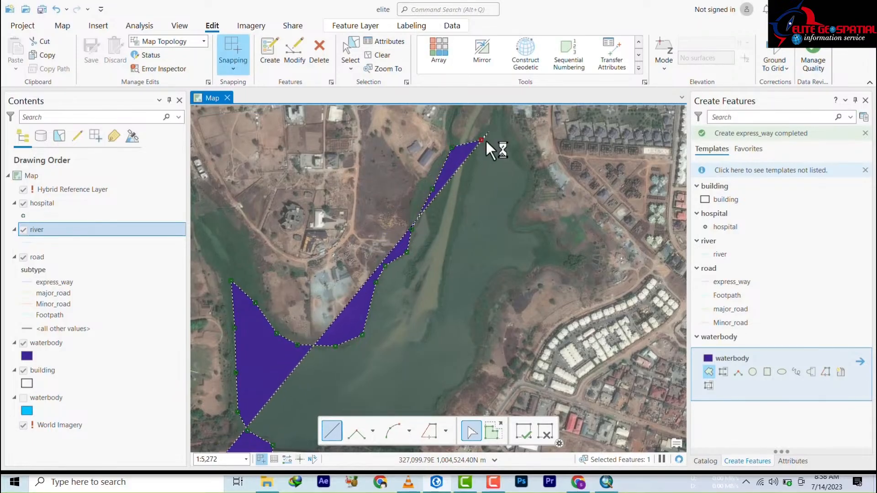
Step: Round the channel's northern tip and trace down its east bank to the shore's southwestern bend
drag(486, 139, 413, 278)
click(412, 278)
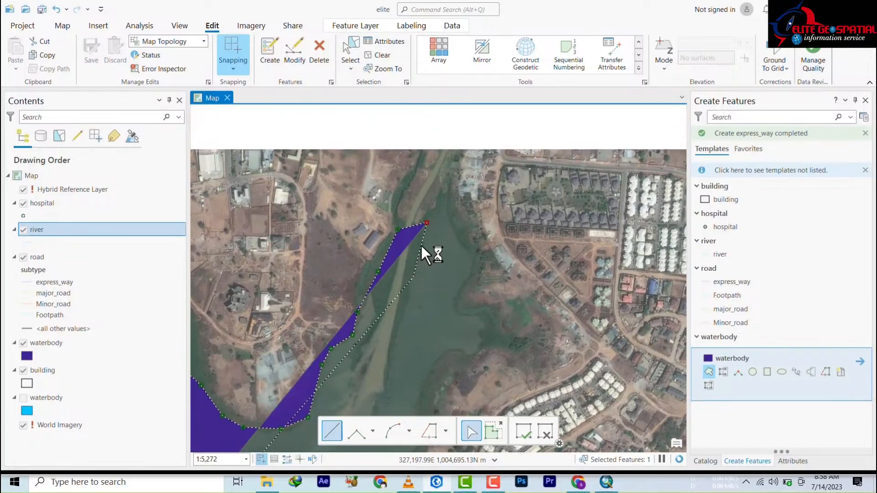
click(442, 192)
click(447, 199)
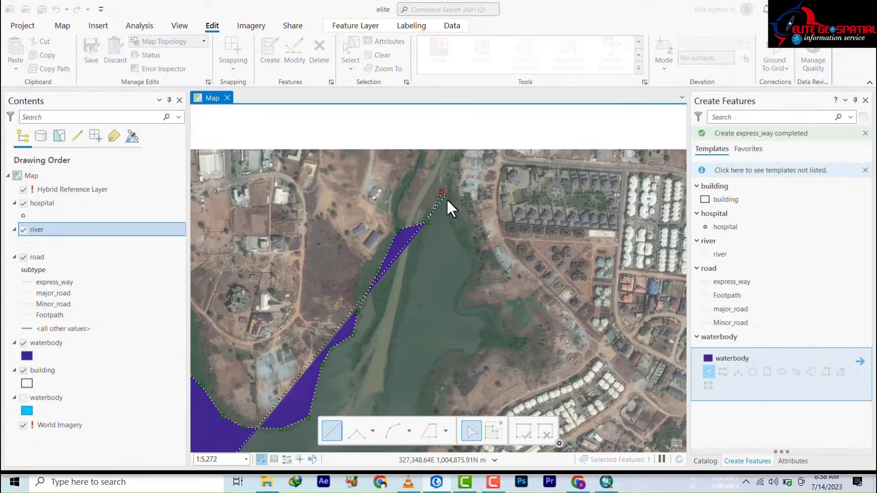
click(453, 227)
click(468, 248)
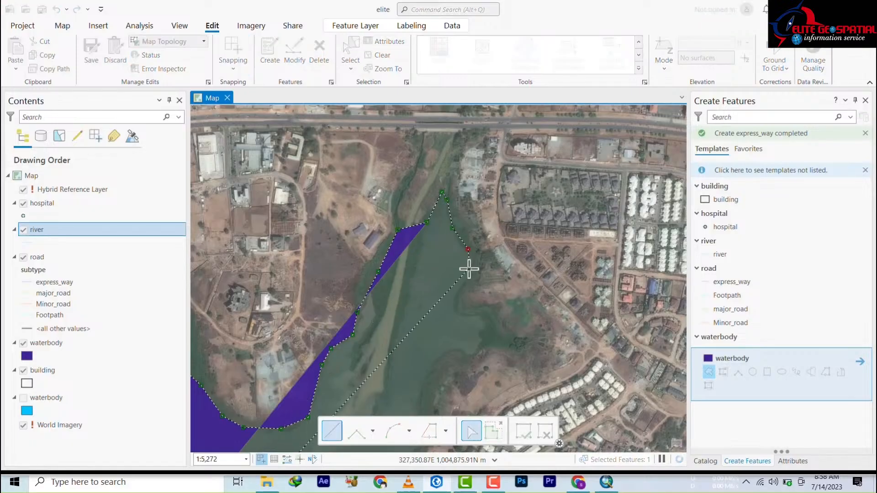
click(468, 277)
click(456, 291)
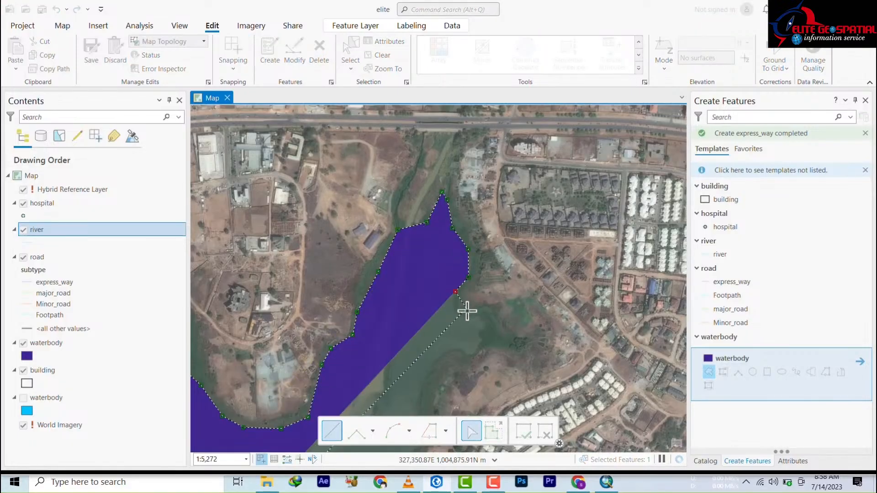
click(457, 314)
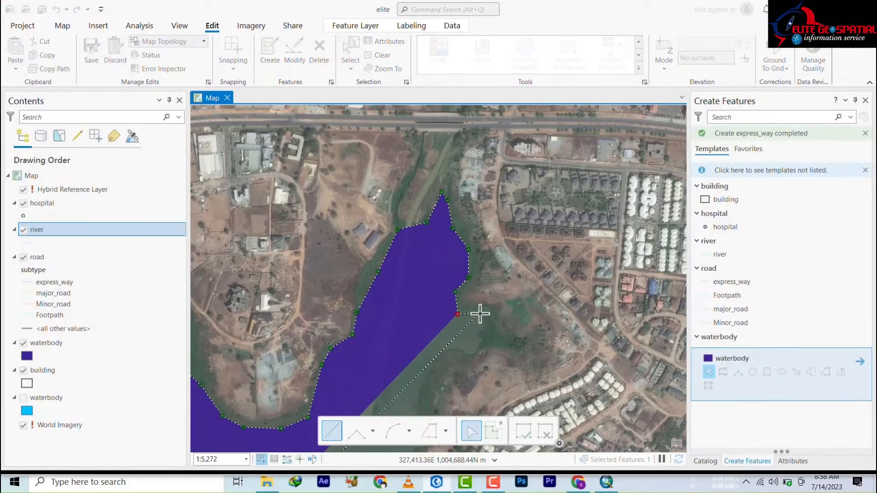
click(480, 313)
click(480, 348)
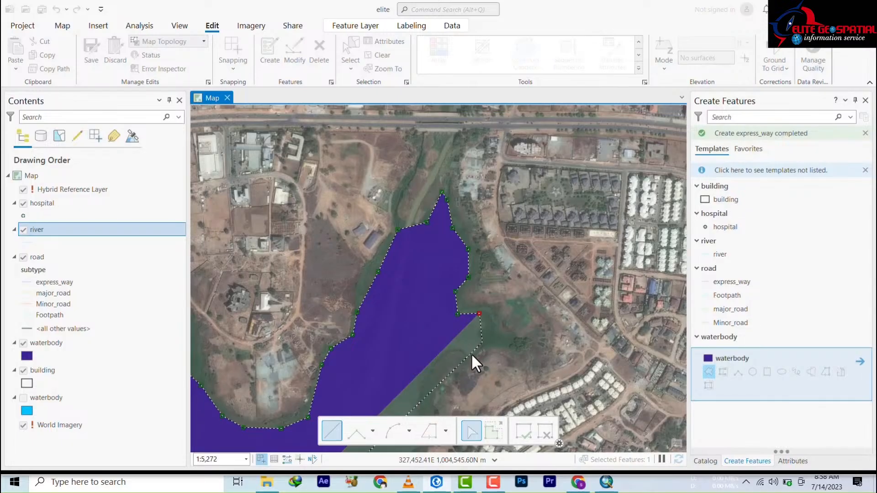
click(471, 354)
click(455, 352)
click(434, 365)
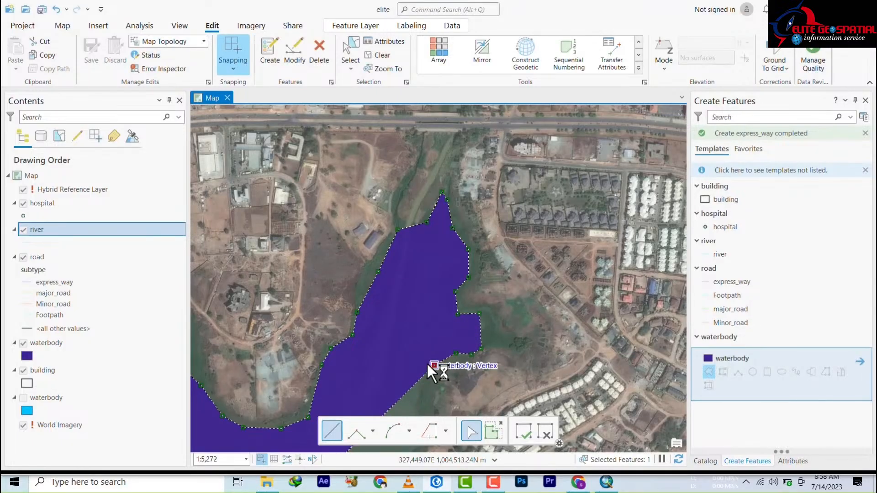
Step: Trace the southeast shoreline down to the bridge
mouse_move(438, 369)
mouse_down()
mouse_move(385, 190)
mouse_move(393, 101)
mouse_up()
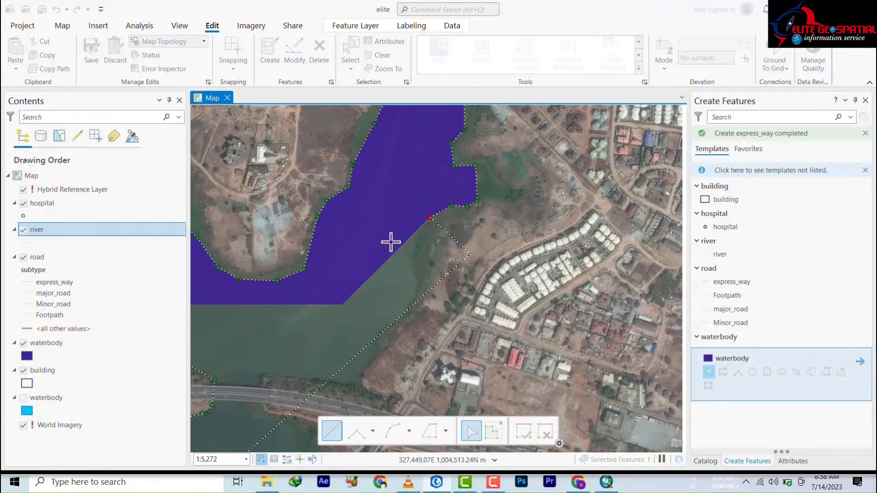
click(426, 232)
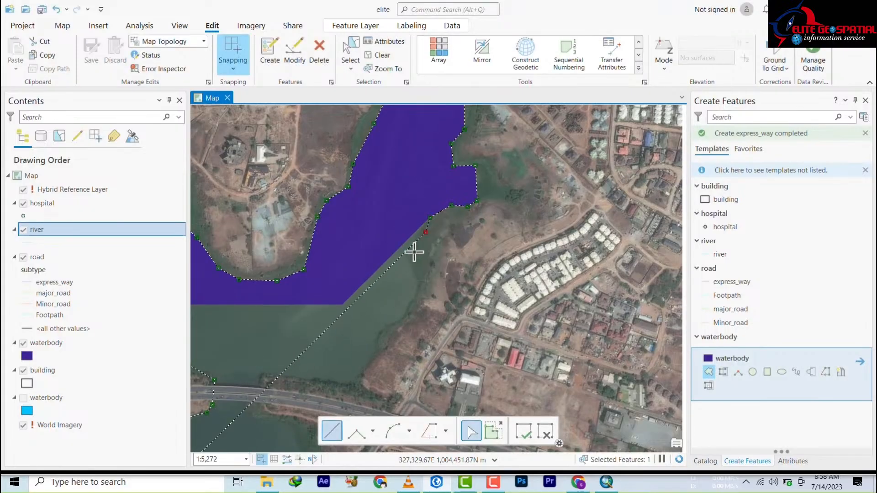
click(412, 258)
click(419, 287)
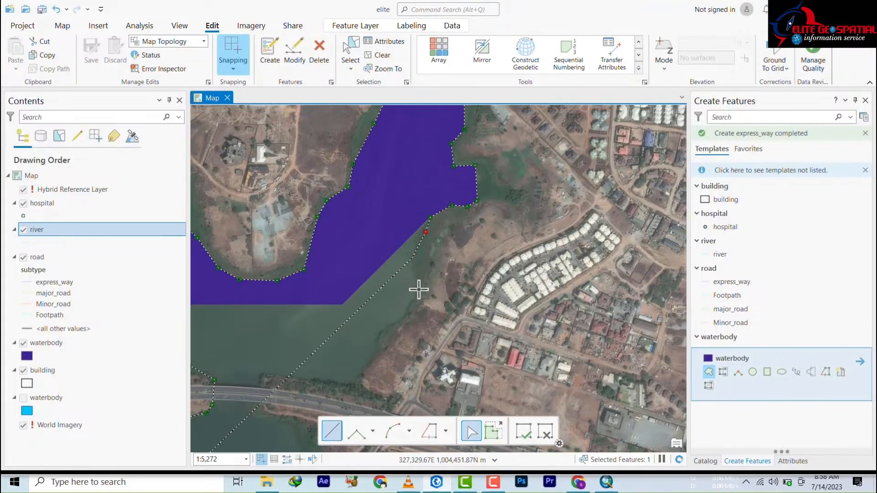
click(401, 322)
click(383, 339)
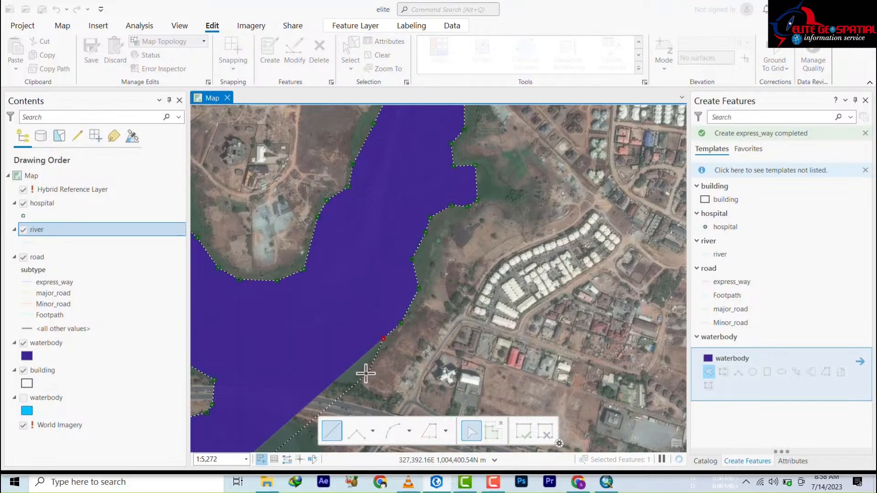
click(364, 371)
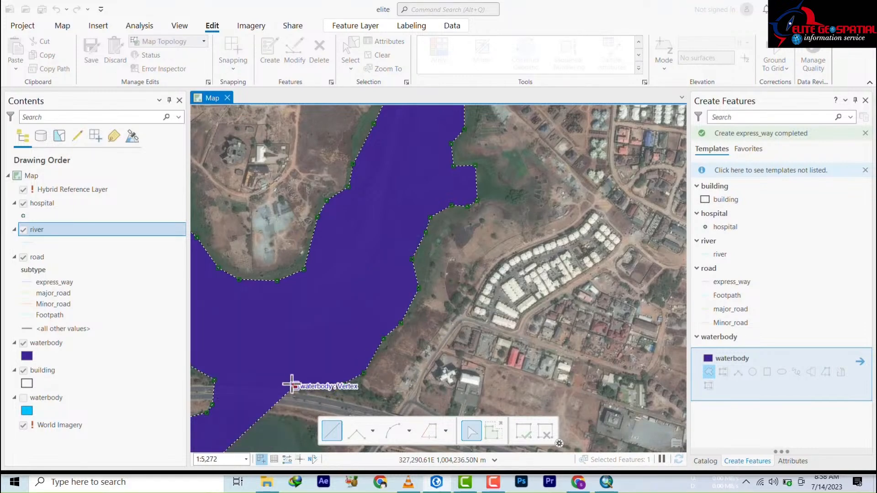
Step: Continue below the bridge down the eastern shore and along the waterfront beside the mall
mouse_move(289, 384)
mouse_down()
mouse_move(319, 216)
mouse_move(347, 132)
mouse_move(361, 204)
mouse_up()
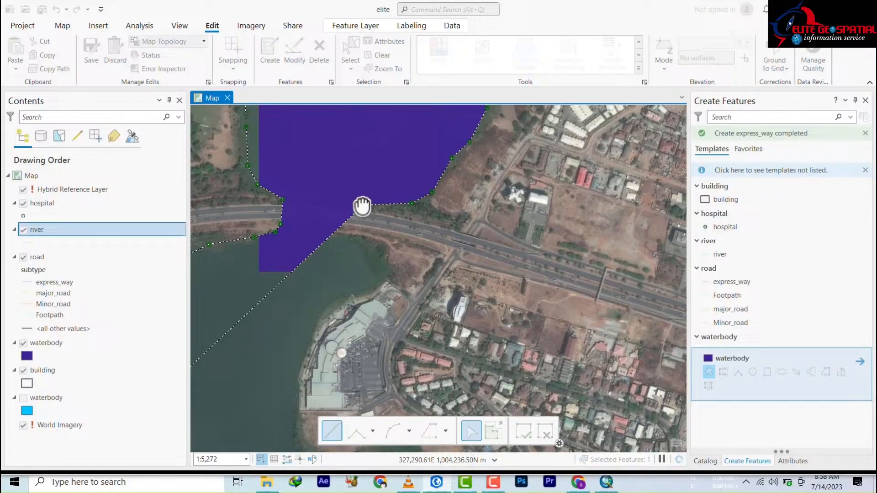
click(333, 191)
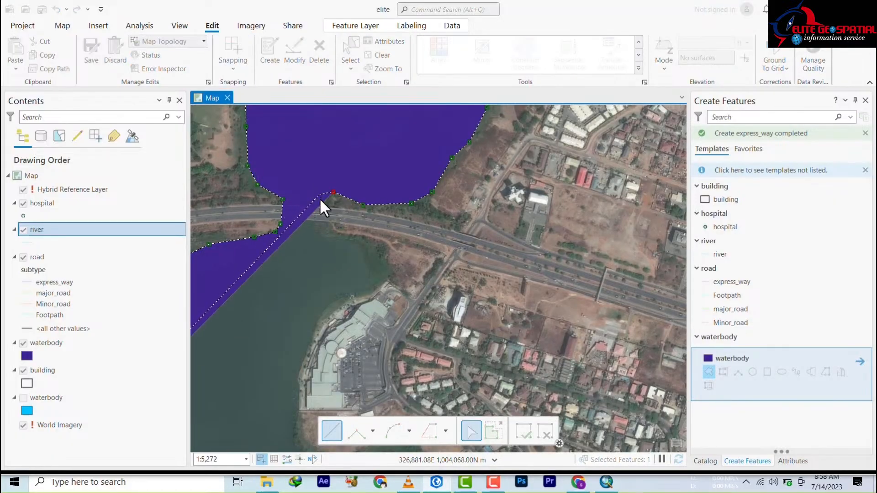
click(320, 195)
click(332, 227)
click(357, 242)
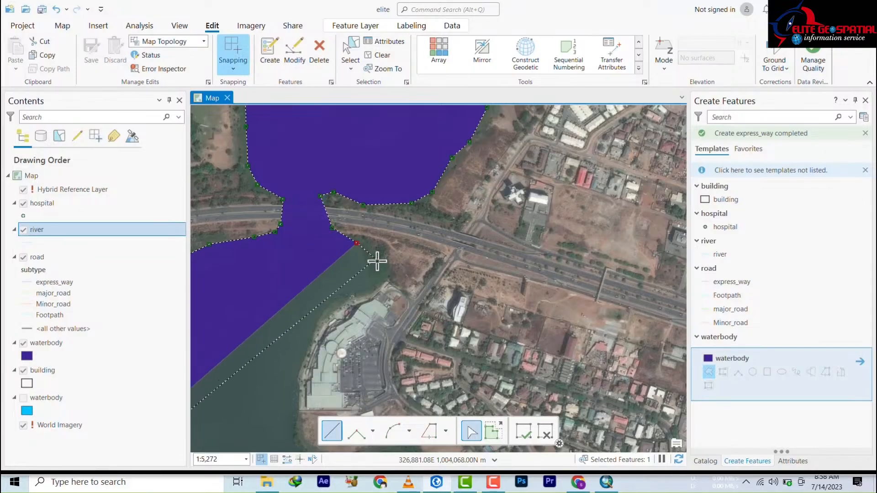
click(379, 263)
click(379, 280)
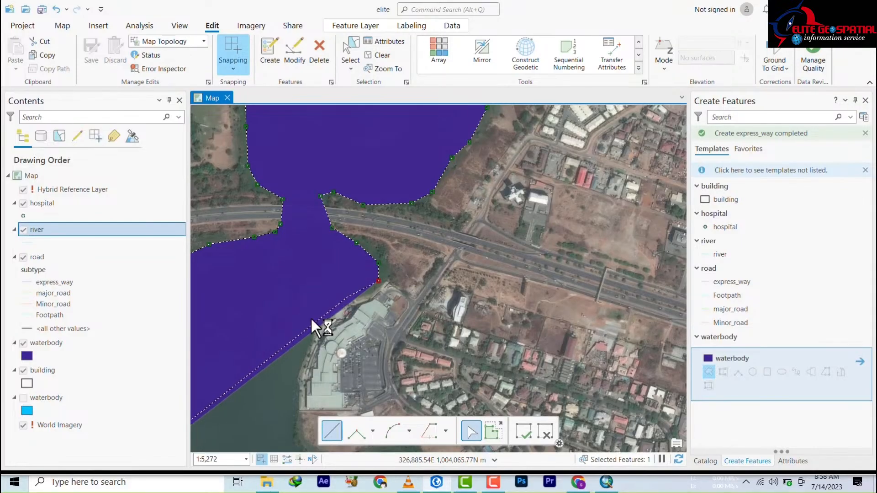
click(348, 297)
click(311, 320)
click(306, 345)
click(296, 381)
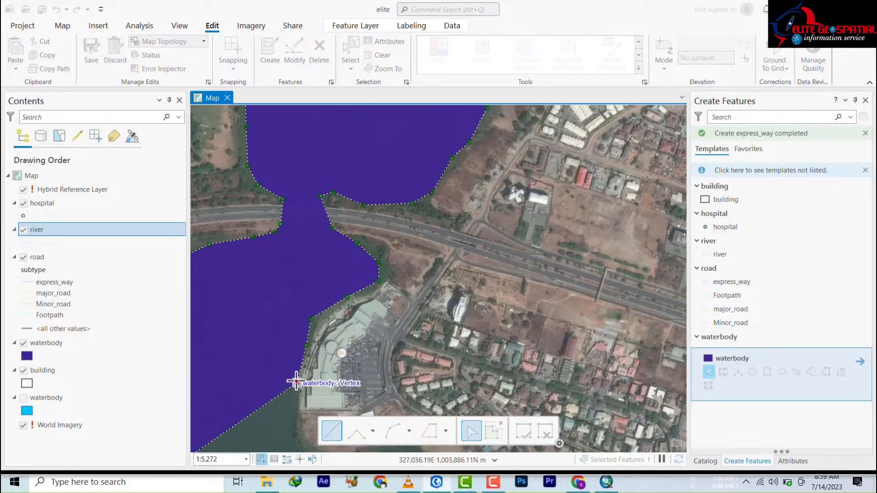
Step: Trace the waterbody outline around the eastern inlet and back toward the main reservoir
scroll(490, 108, down, 2)
scroll(395, 307, up, 2)
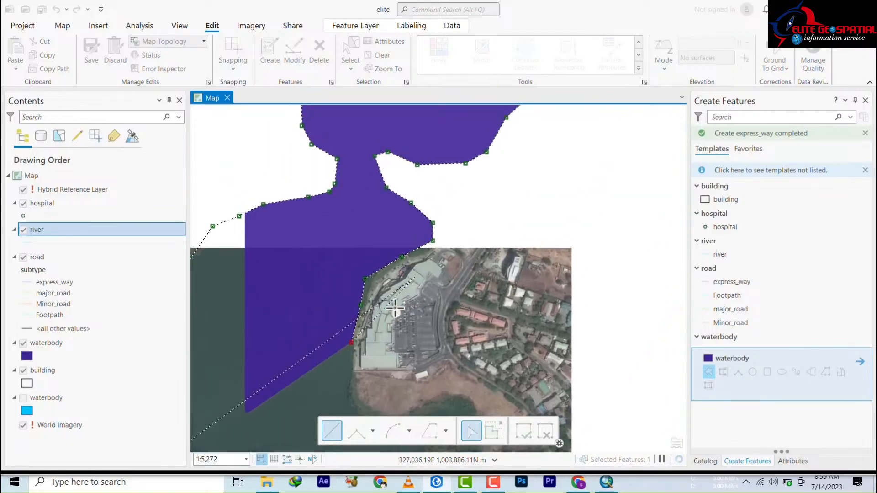
mouse_move(395, 307)
mouse_down()
mouse_move(415, 248)
mouse_move(525, 75)
mouse_up()
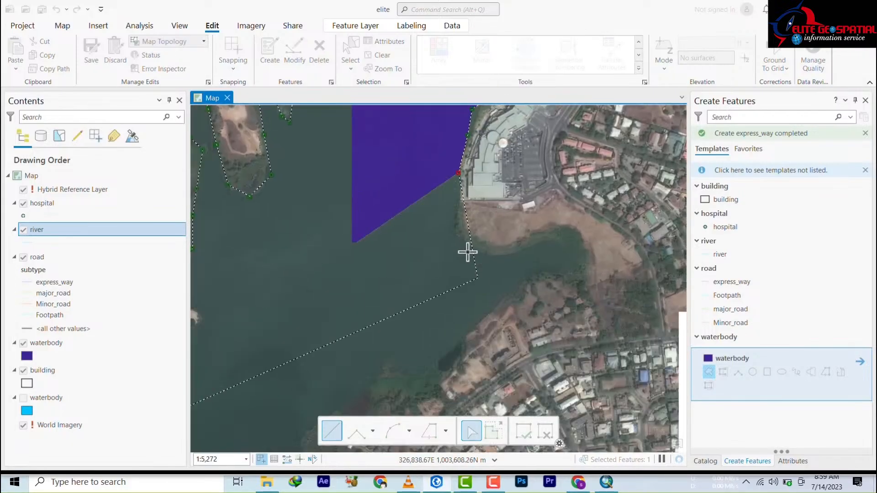
scroll(459, 186, up, 2)
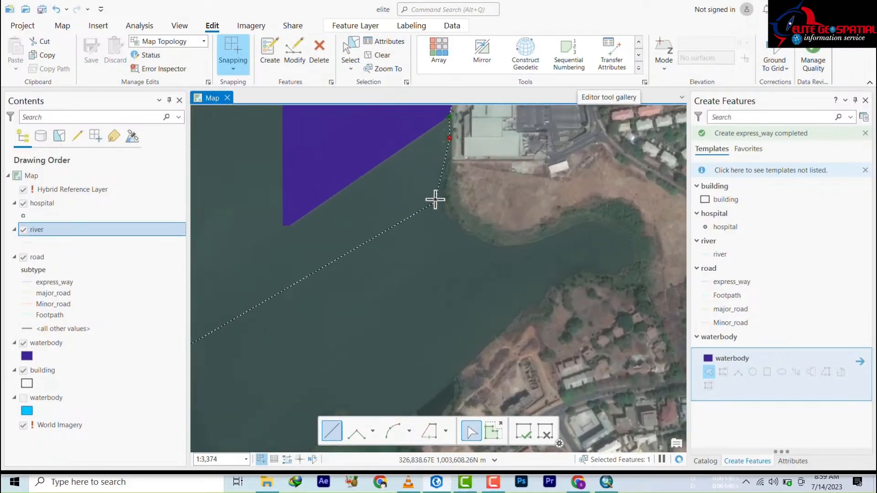
click(452, 222)
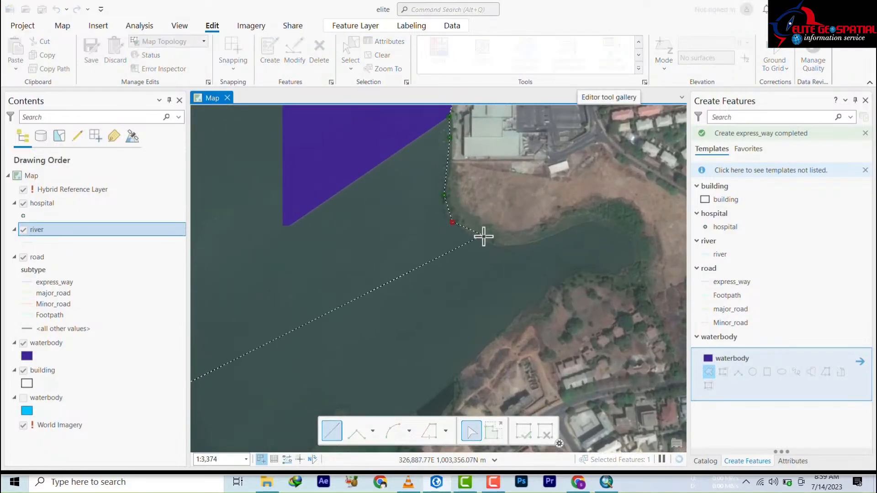
click(484, 238)
click(542, 237)
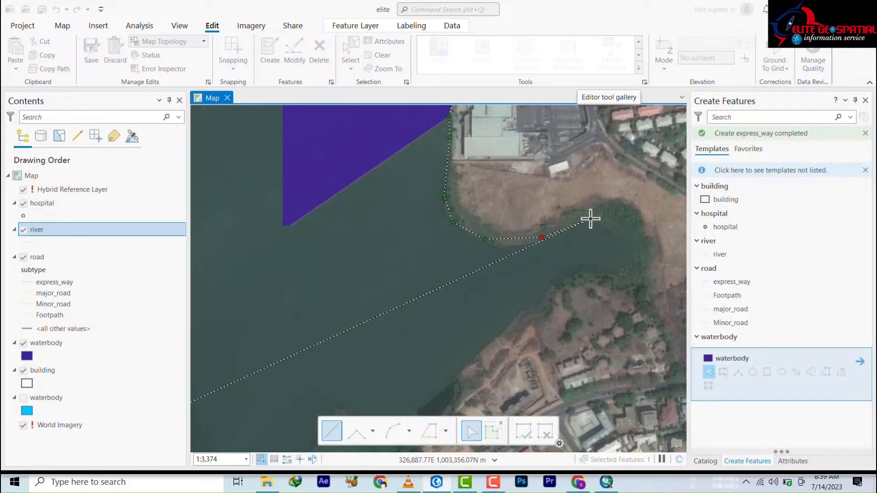
click(592, 218)
click(620, 227)
click(638, 254)
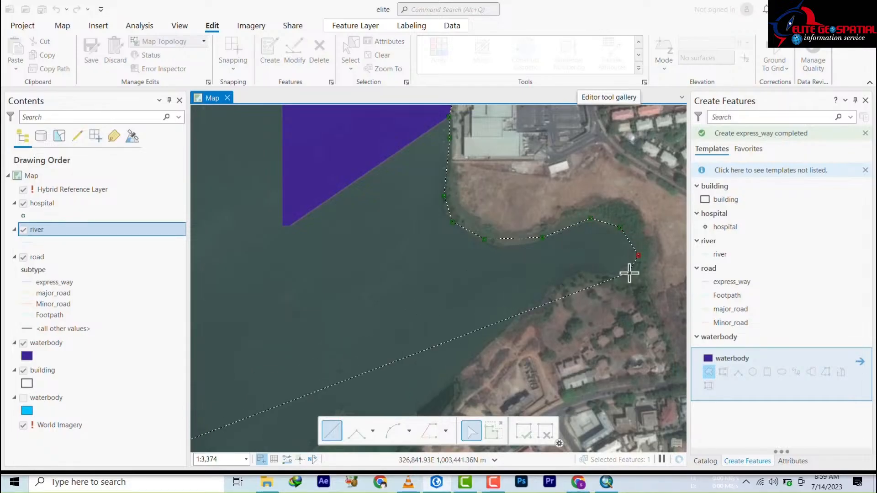
click(629, 272)
click(577, 267)
click(534, 304)
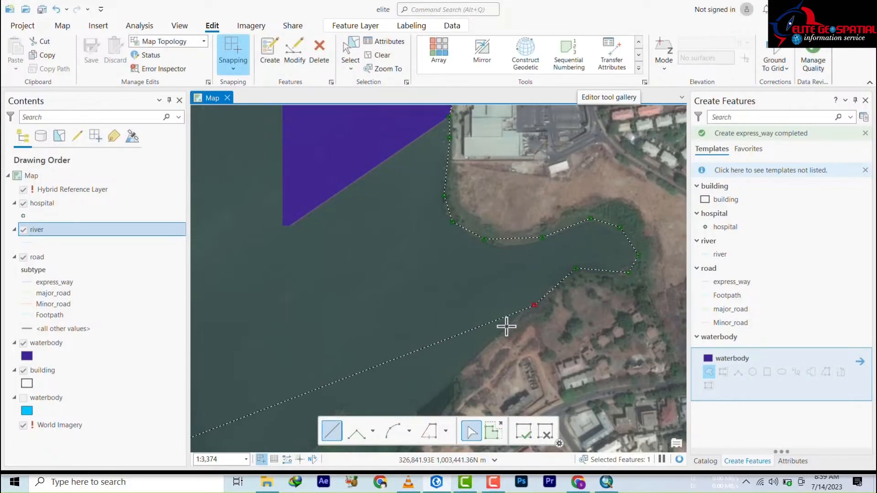
click(463, 361)
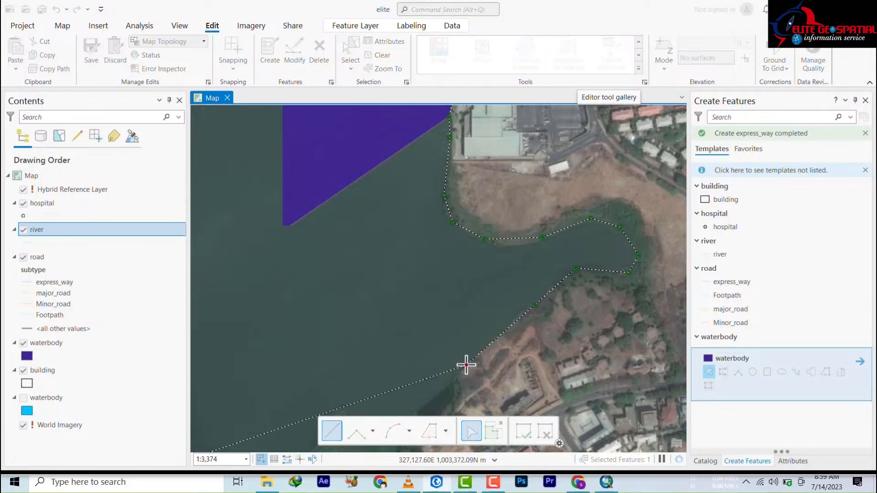
Step: Continue the outline west along the southern and southwestern shore to near its starting point
scroll(466, 362, up, 3)
scroll(466, 349, down, 5)
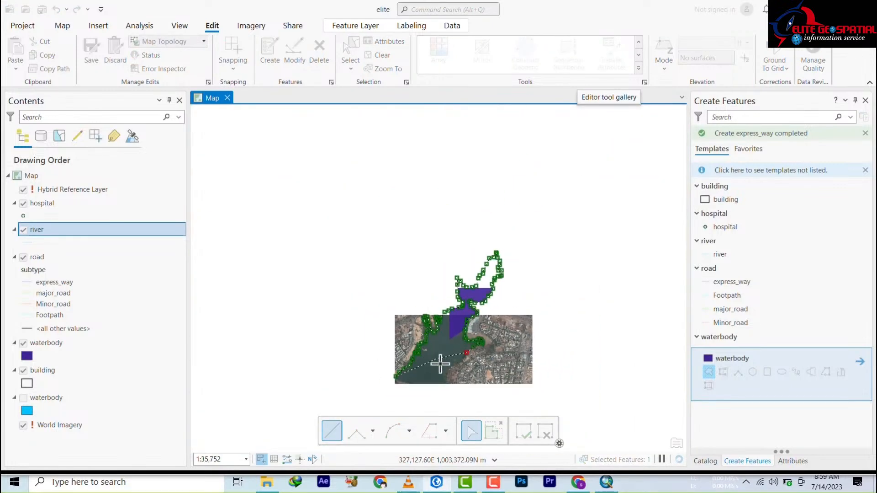
drag(440, 362, 452, 182)
scroll(456, 170, up, 3)
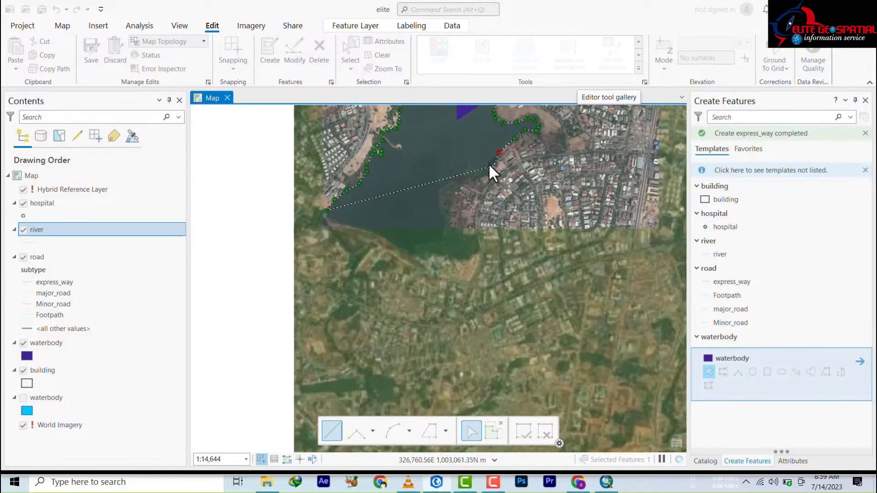
click(478, 172)
click(443, 184)
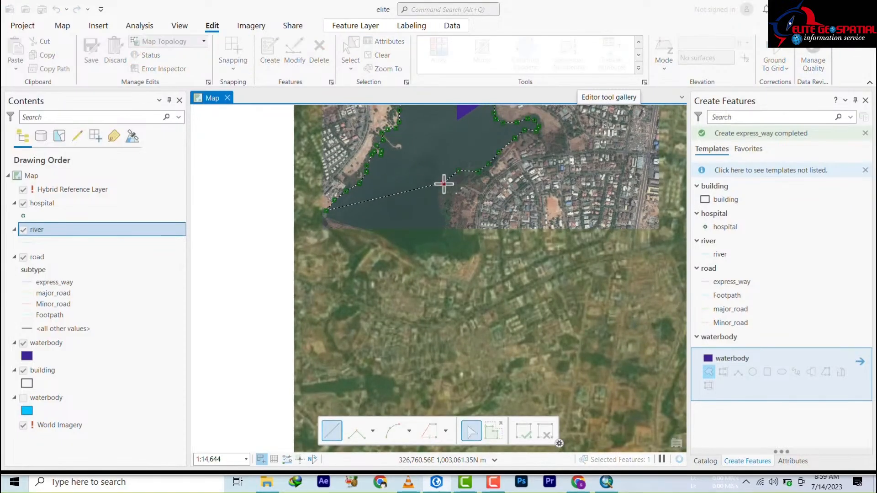
click(439, 197)
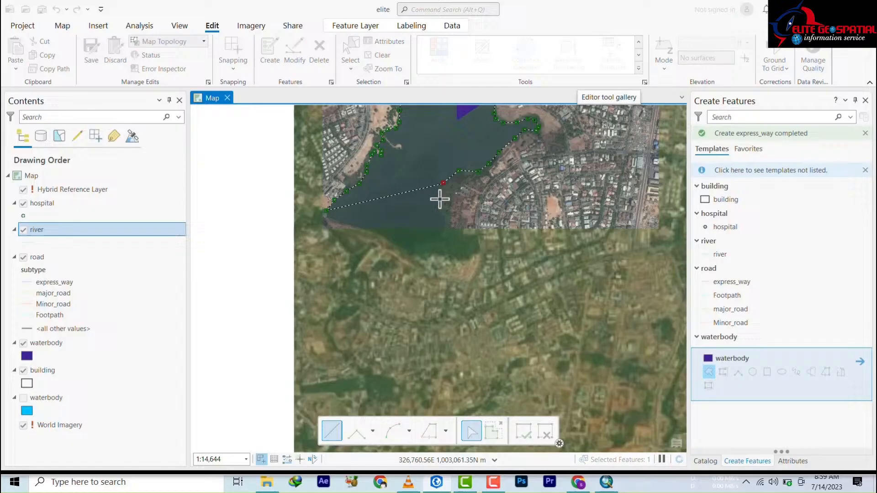
click(455, 233)
click(447, 243)
click(428, 253)
click(412, 253)
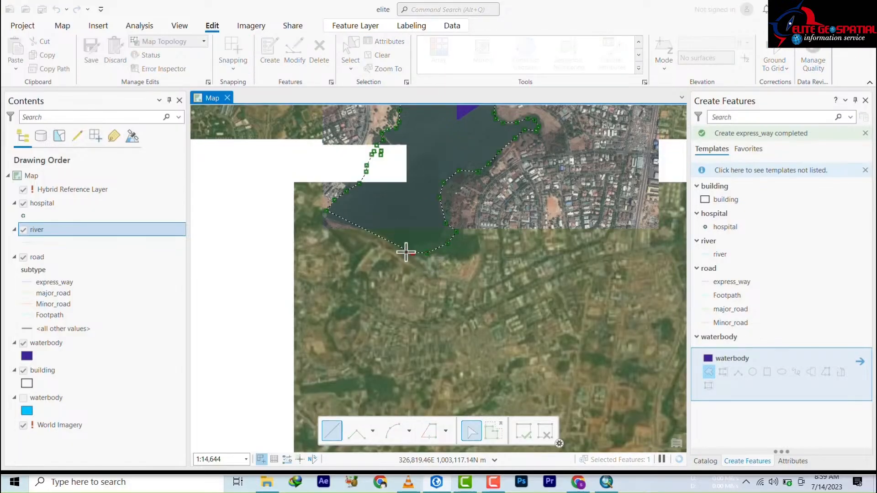
click(399, 249)
Step: Finish the sketch to create the purple reservoir polygon
click(376, 235)
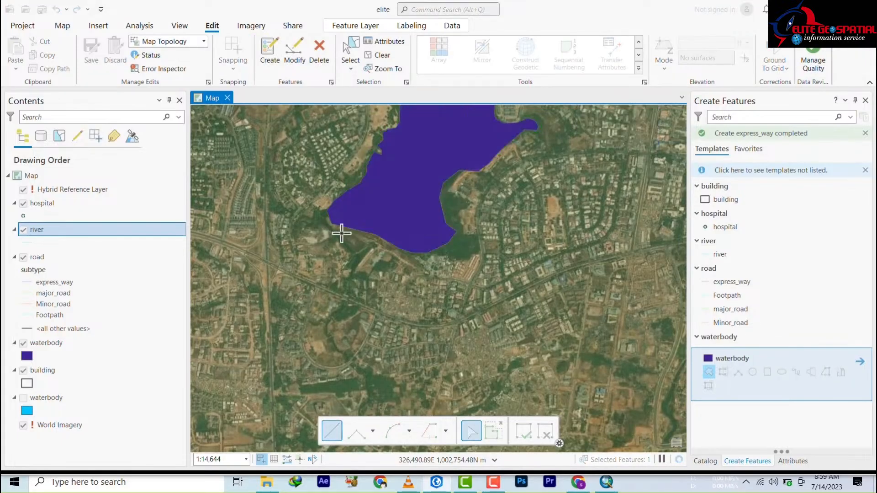
scroll(392, 324, up, 2)
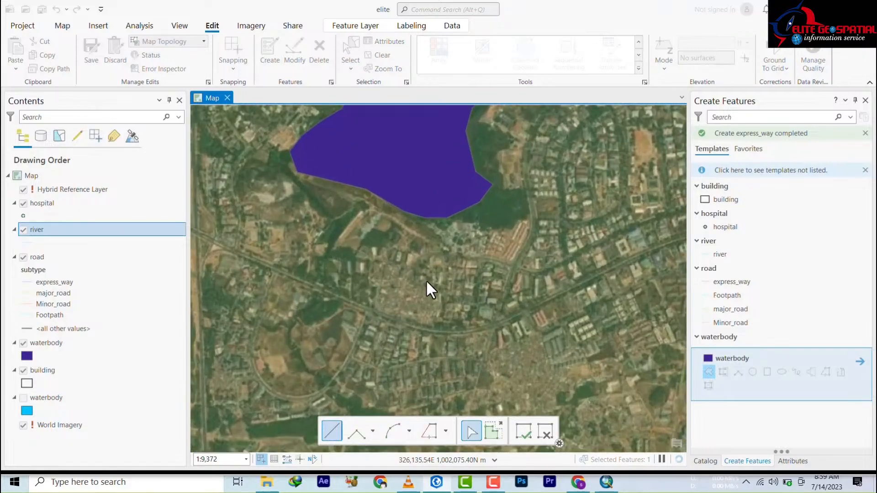
scroll(432, 230, down, 5)
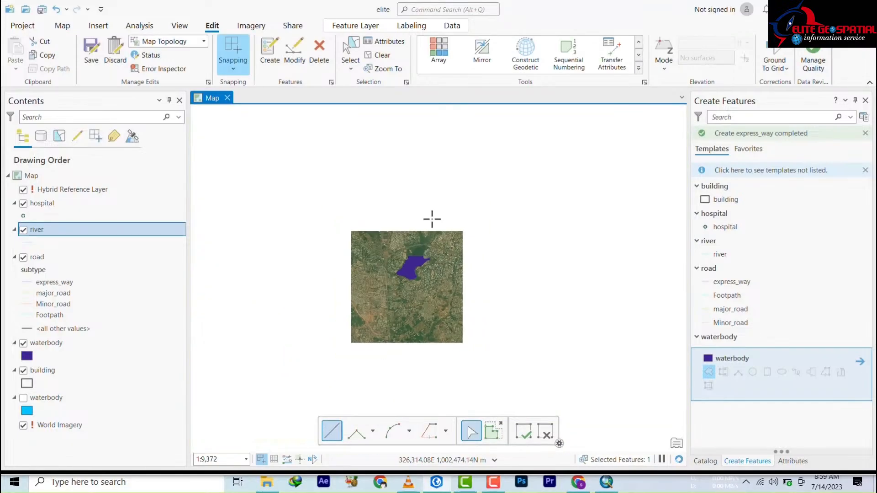
Step: Open the new waterbody's attributes and start typing 'jab' into its name field
click(386, 42)
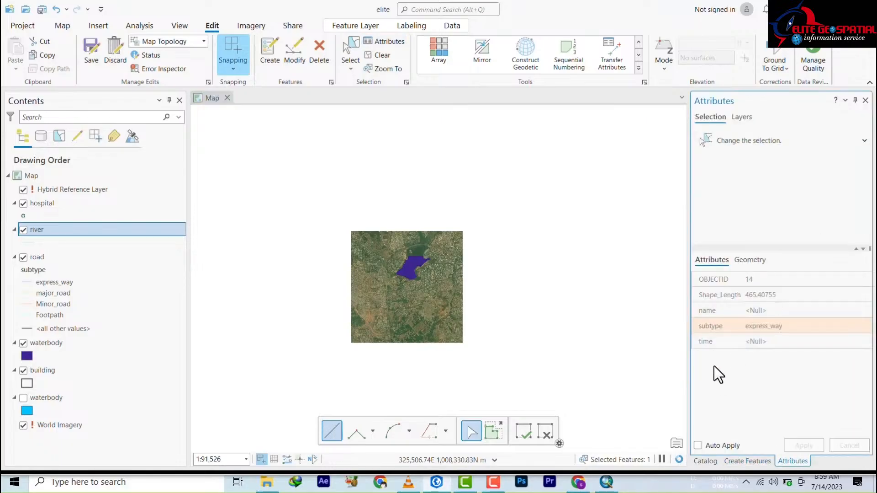
click(756, 310)
click(758, 310)
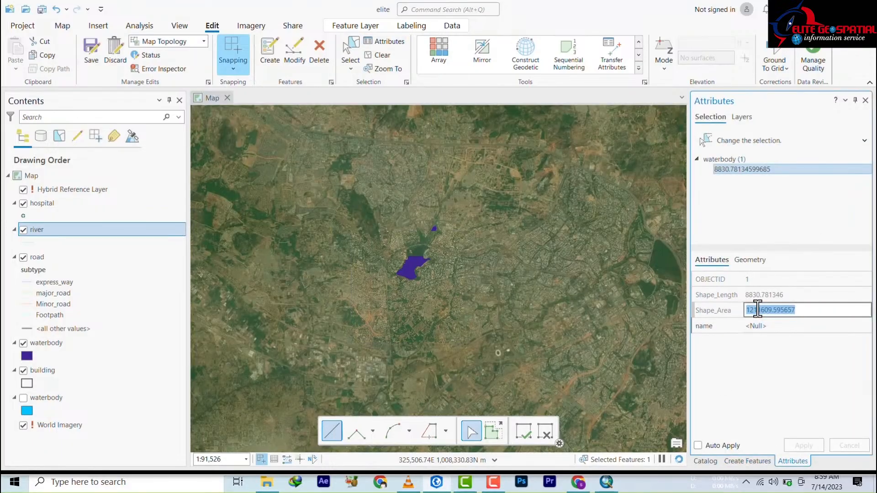
click(754, 325)
click(756, 326)
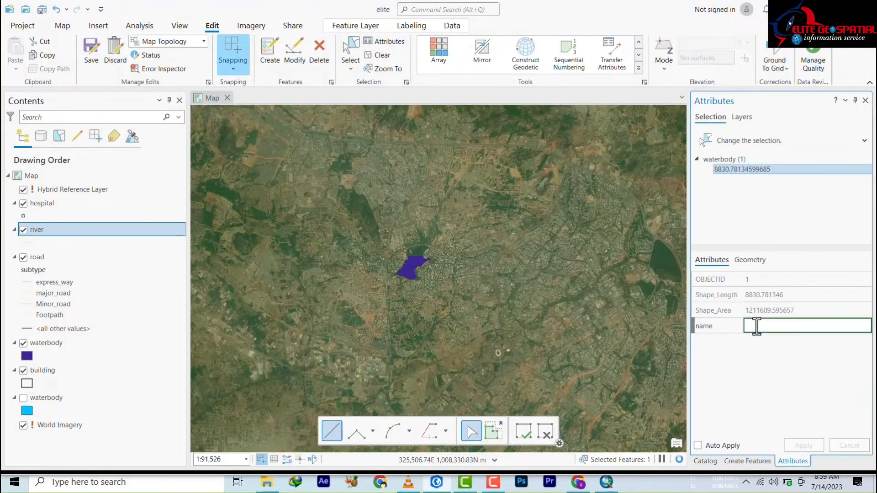
text(jabi lake)
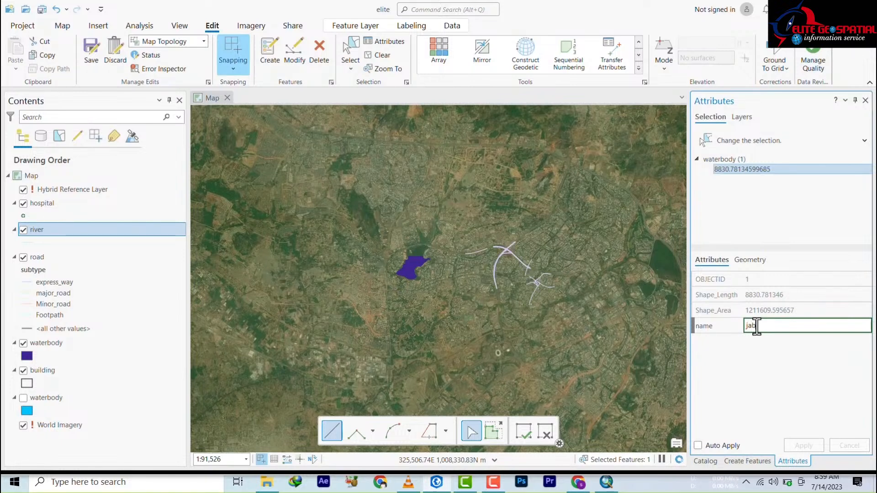
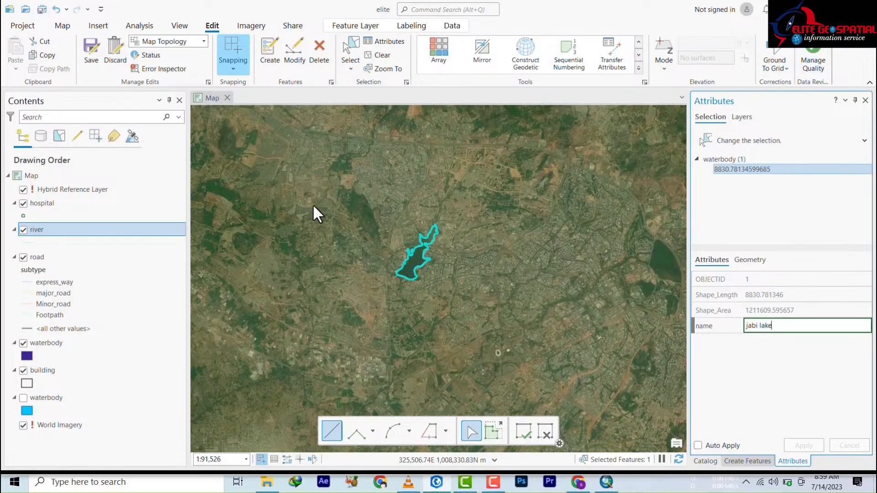
Step: Apply the pending name 'jabi lake' to the waterbody polygon and return to the feature templates
click(748, 460)
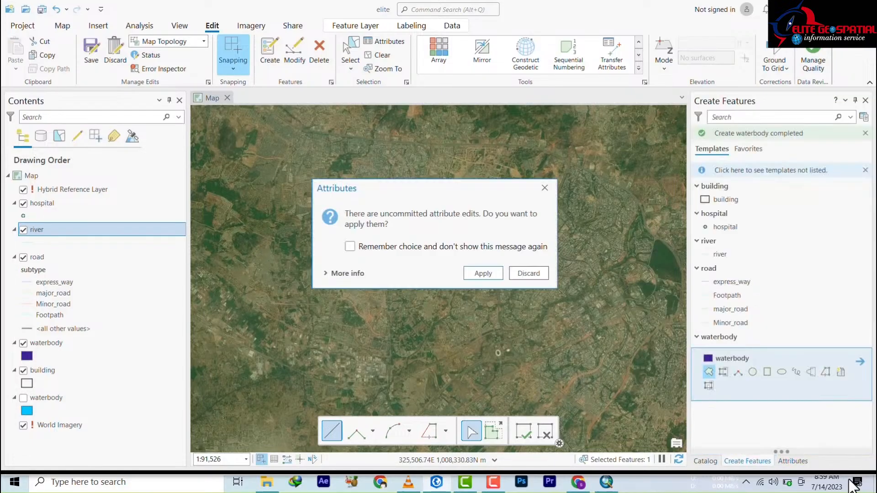
click(478, 272)
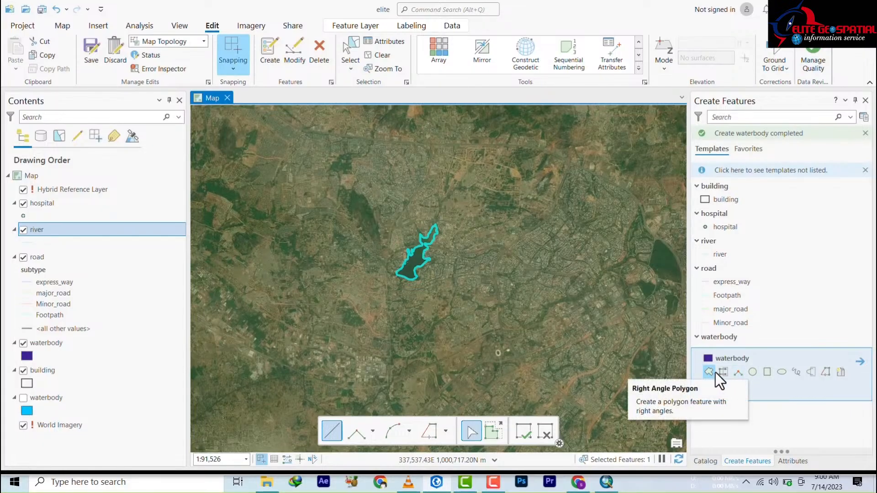
Step: Finish the lake editing operation and zoom in on the winding river channel west of the lake
click(522, 432)
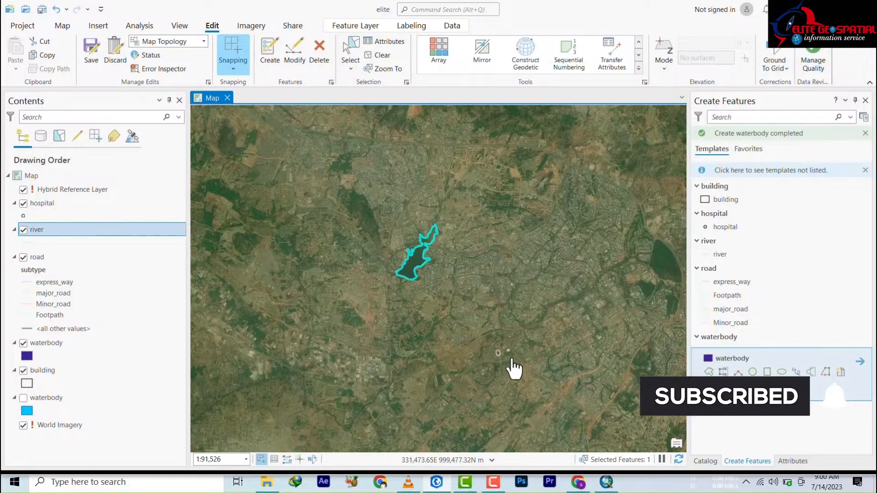
scroll(333, 446, up, 2)
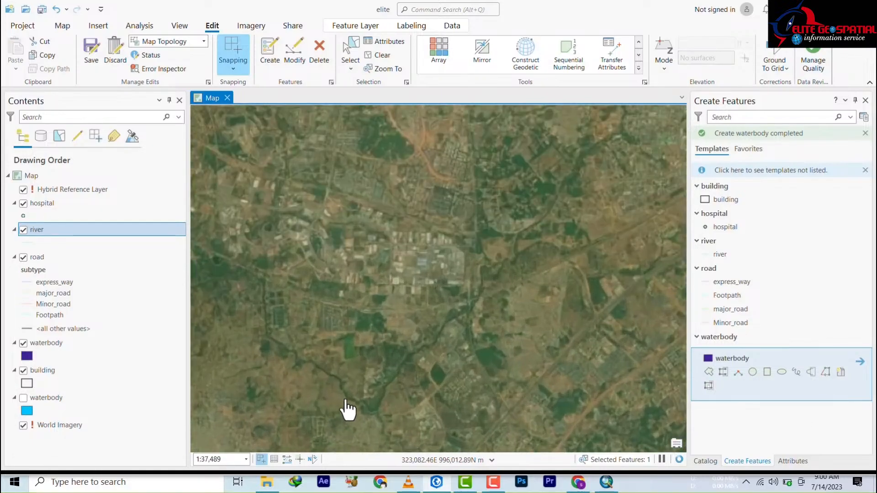
scroll(347, 409, up, 3)
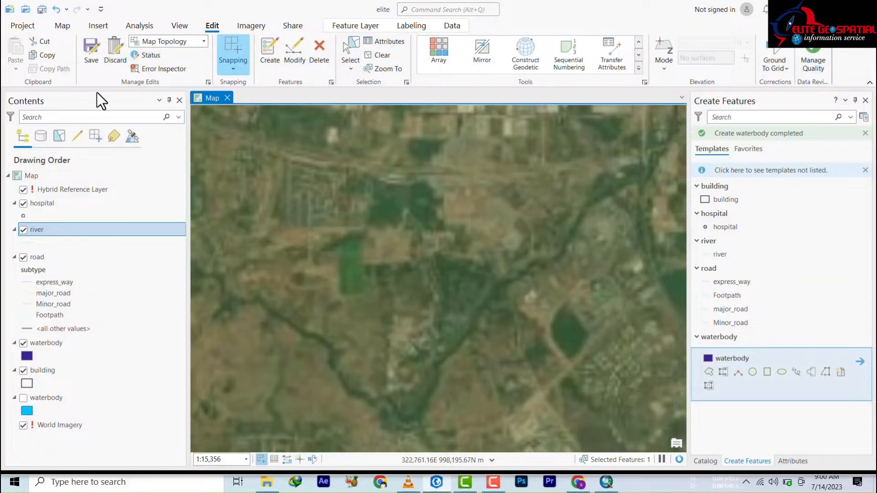
Step: Save all waterbody edits, turning off the save confirmation after reviewing the edited layers
click(90, 61)
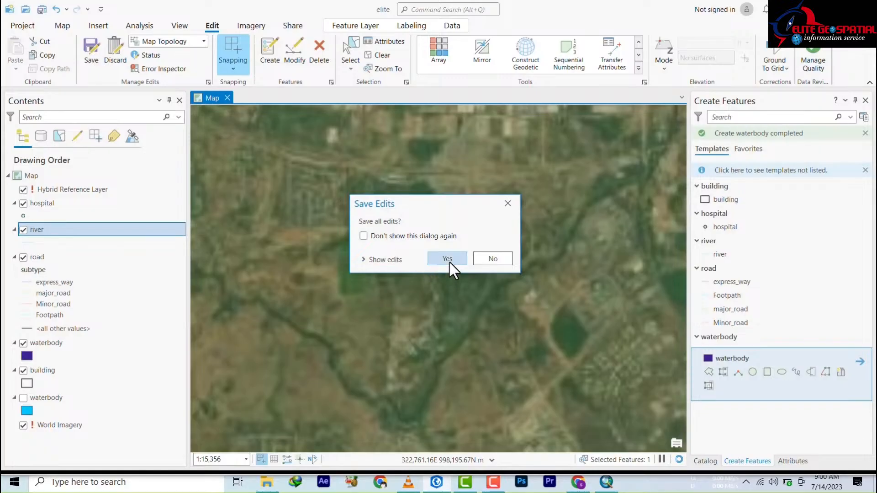
click(364, 235)
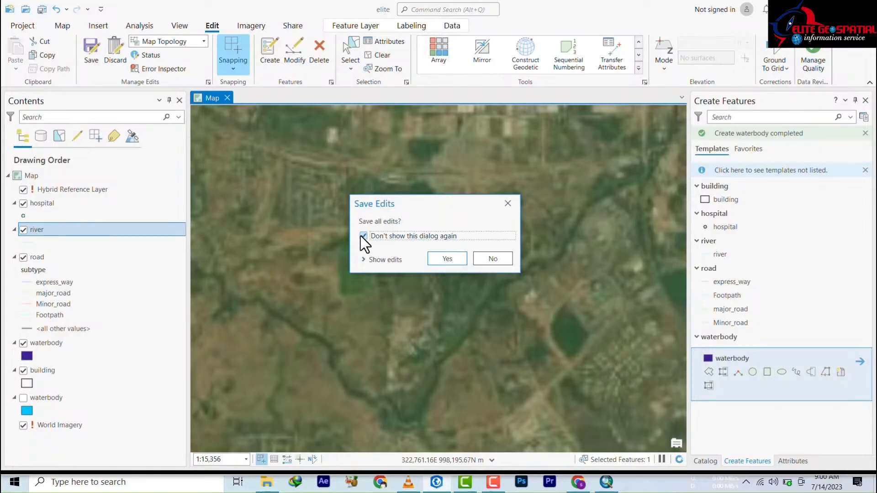
click(364, 259)
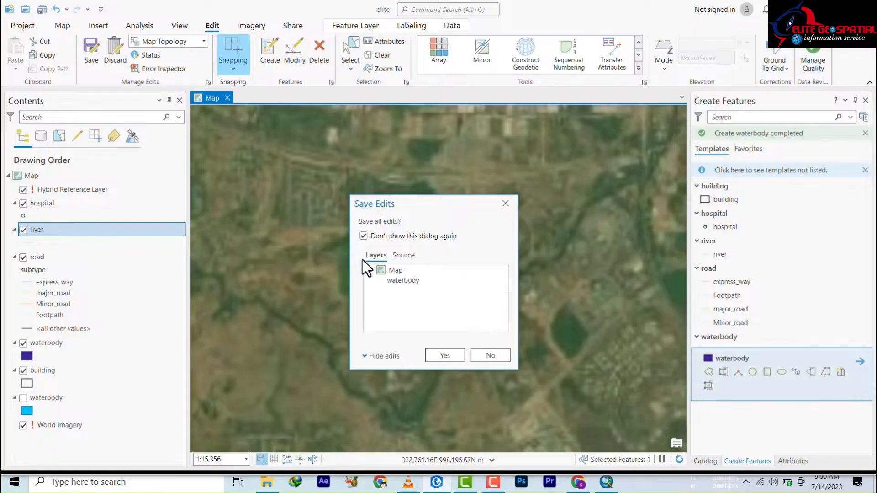
click(443, 356)
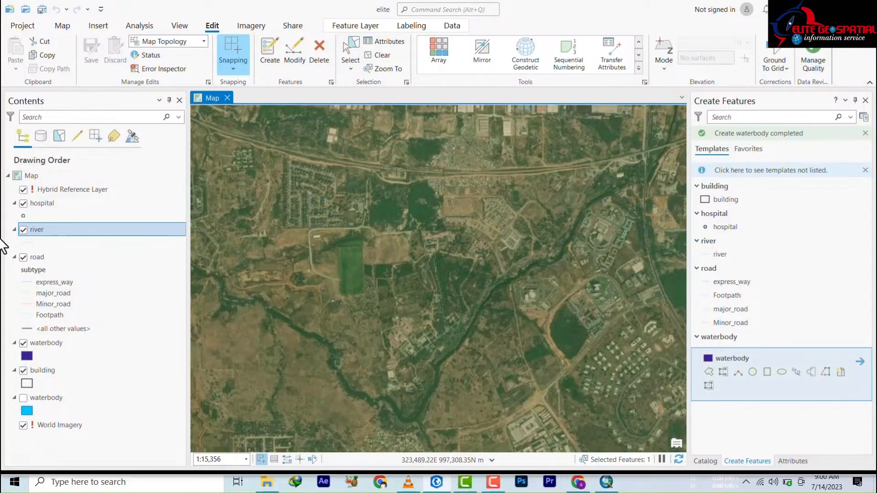
Step: Collapse the building group and arm the river template's Line tool, zoomed to the river beside the road
click(698, 186)
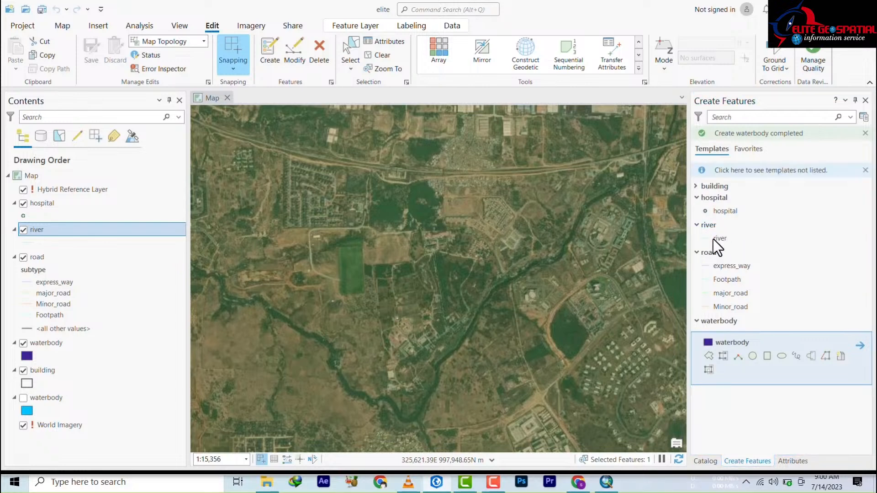
click(720, 241)
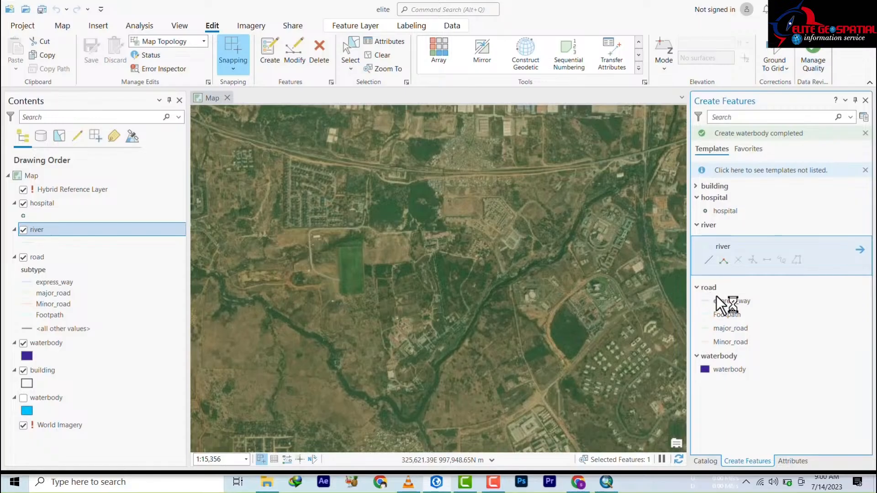
click(710, 261)
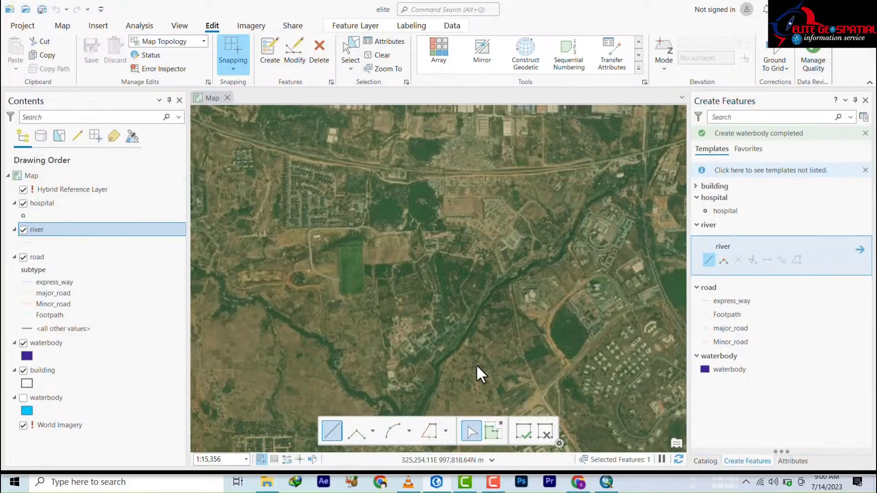
scroll(466, 281, up, 2)
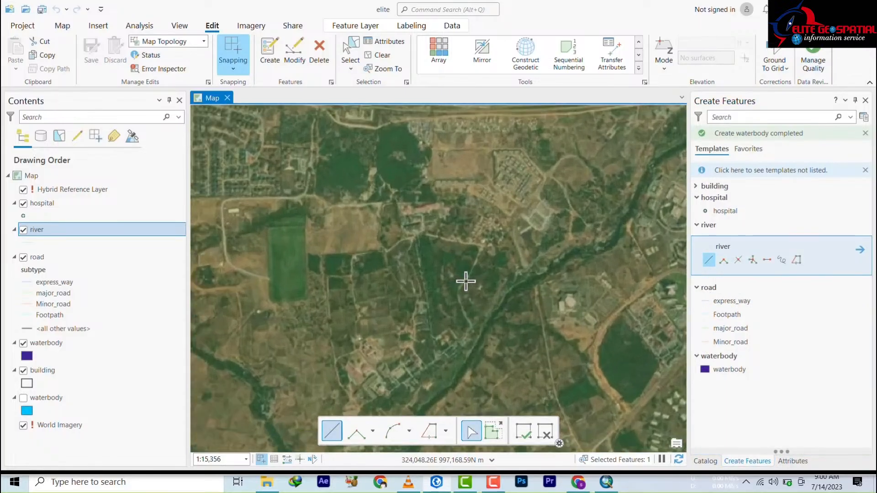
scroll(457, 281, down, 3)
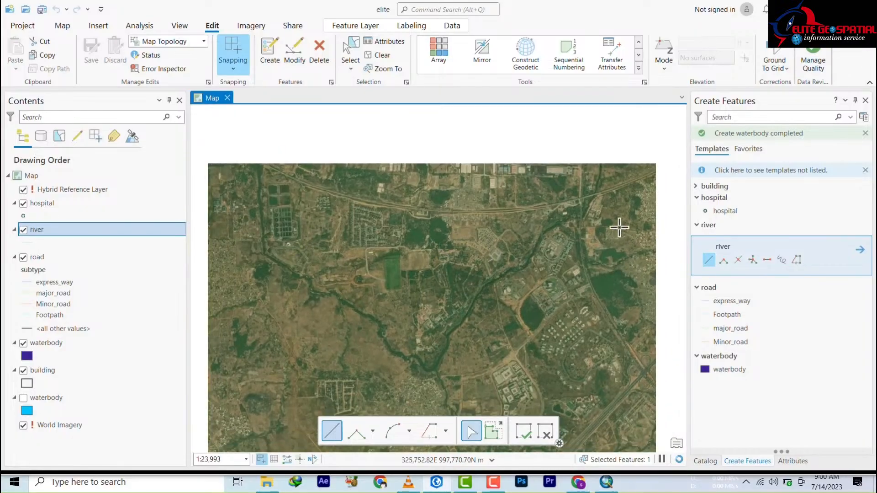
scroll(575, 305, down, 3)
drag(575, 305, 290, 368)
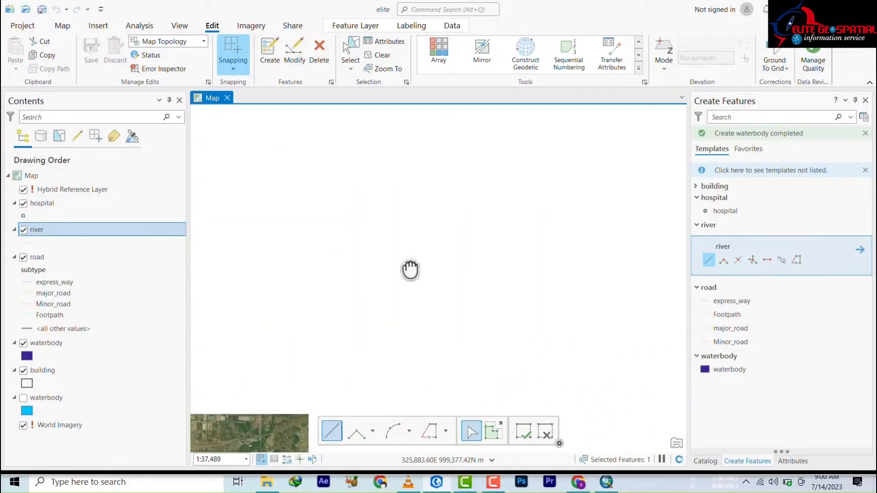
scroll(480, 261, up, 4)
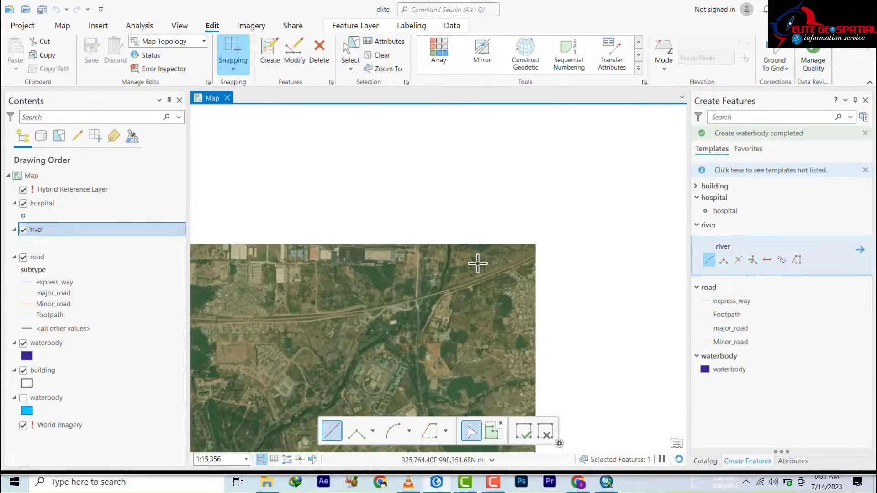
scroll(475, 266, up, 2)
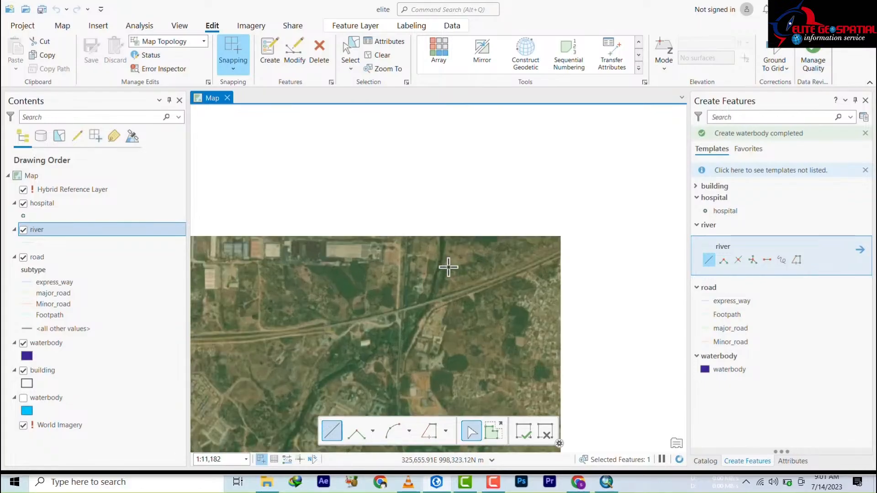
scroll(440, 256, up, 4)
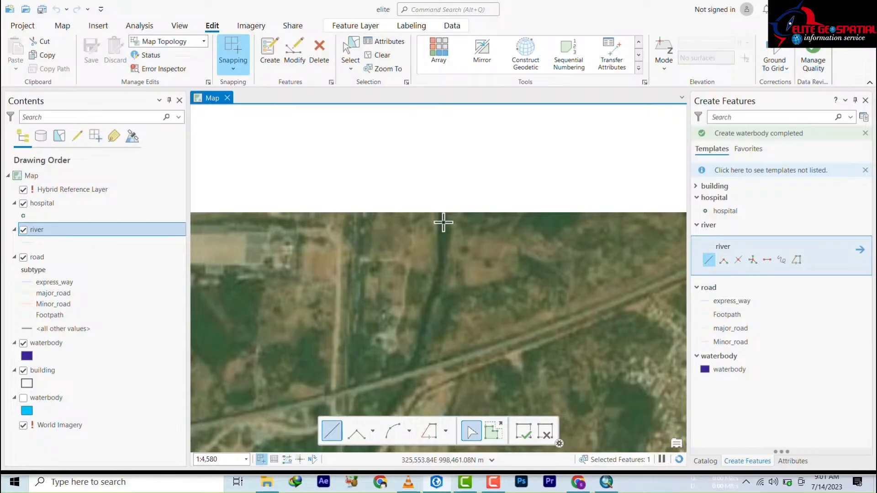
Step: Start the river line at the stream's top and trace it down past the road
click(443, 222)
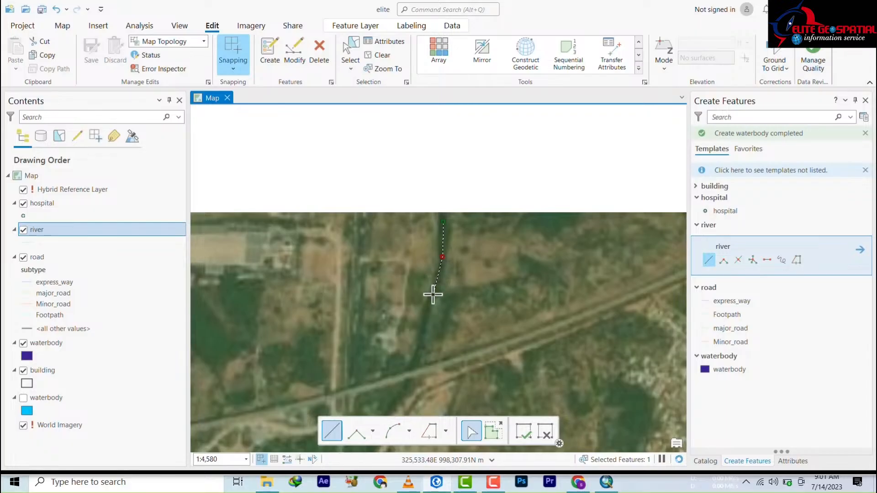
click(433, 293)
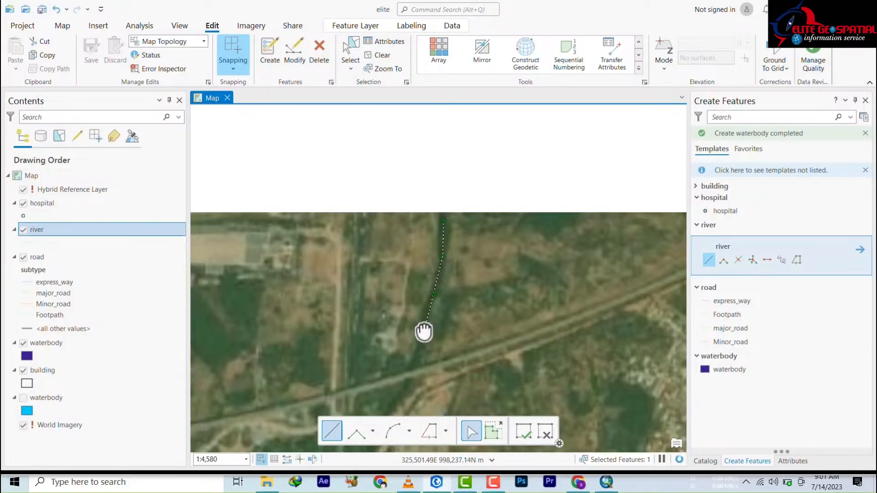
drag(423, 333, 538, 171)
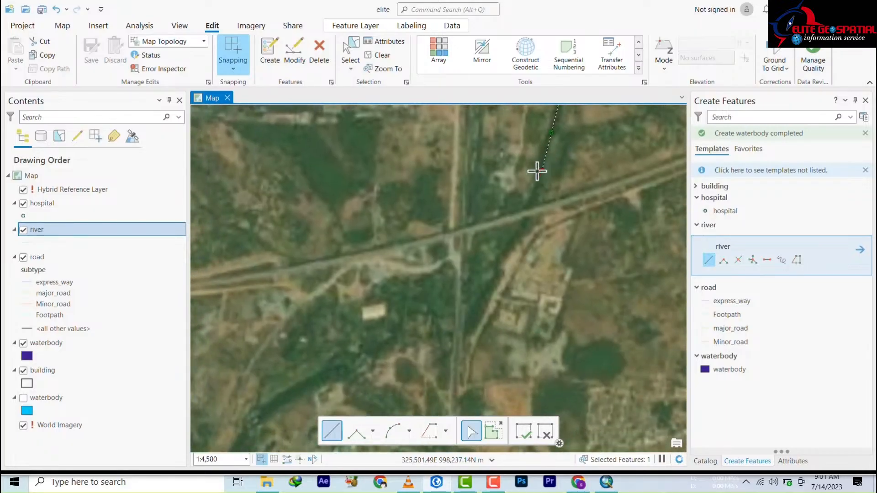
click(535, 197)
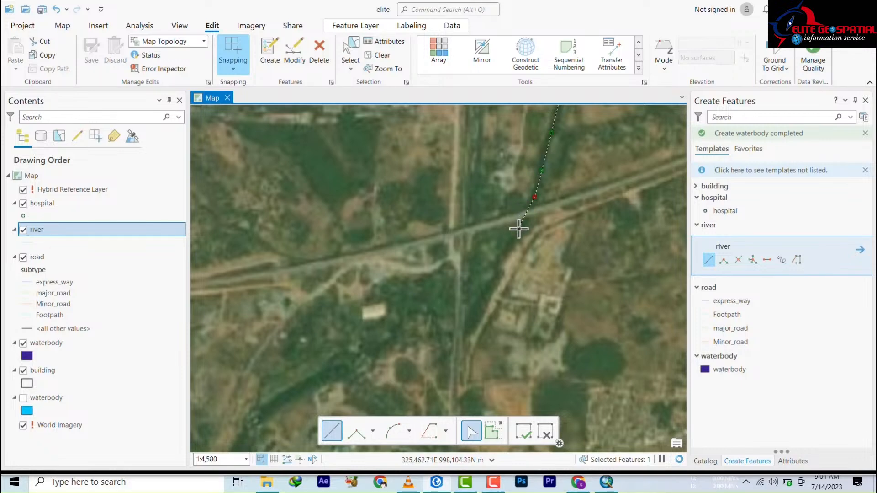
click(500, 255)
scroll(496, 276, down, 5)
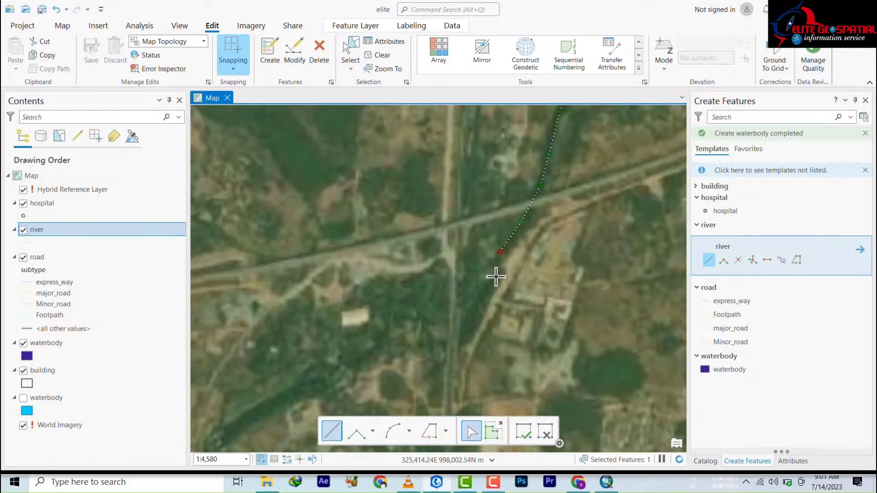
scroll(495, 275, down, 1)
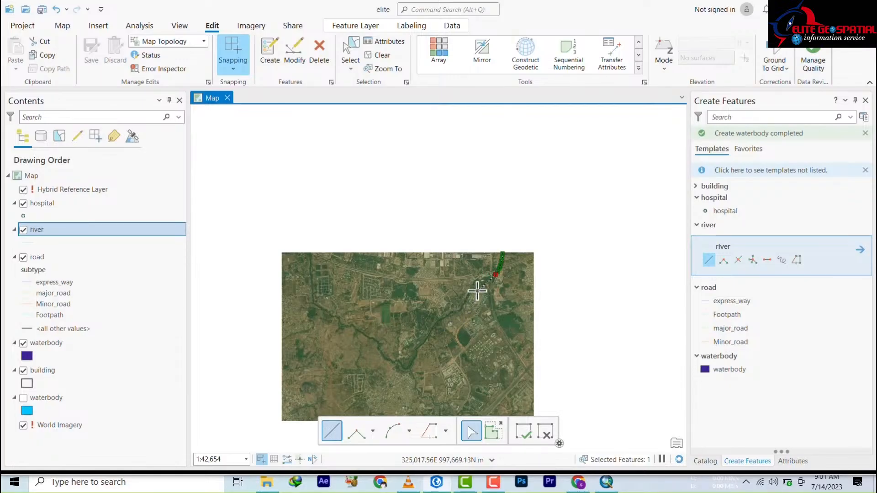
scroll(481, 285, up, 3)
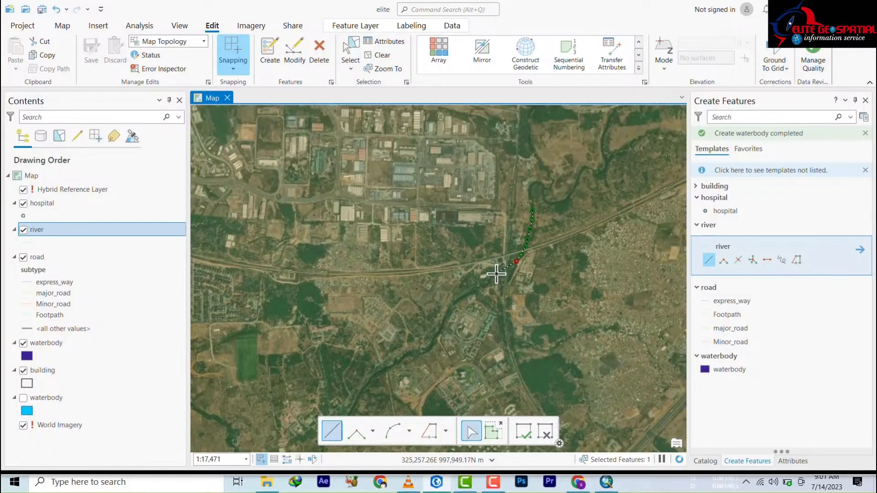
scroll(497, 279, down, 3)
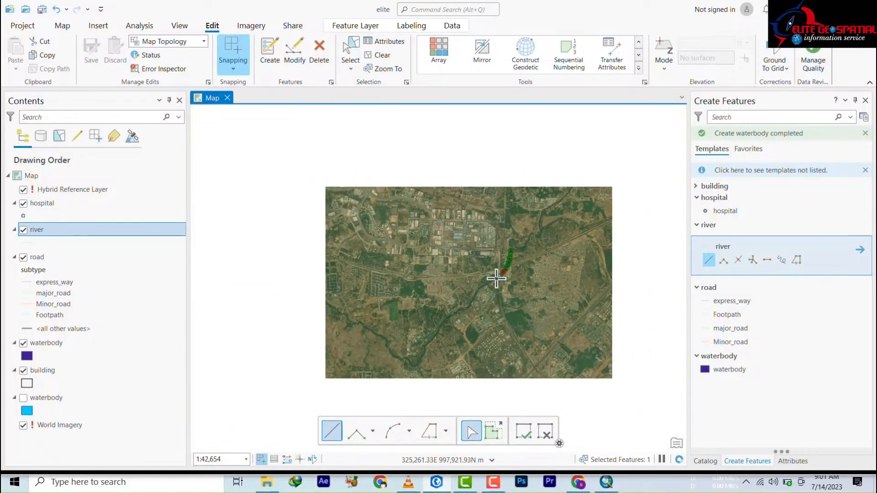
scroll(495, 281, up, 6)
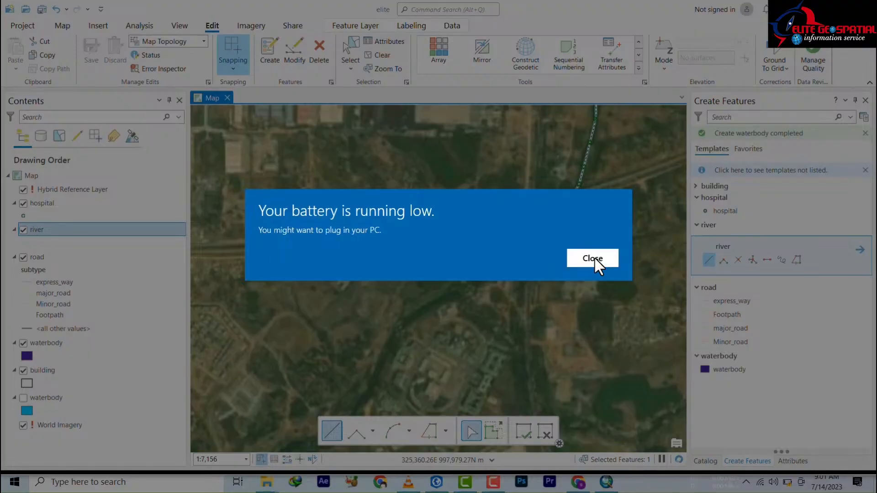
Step: Dismiss the low battery warning and continue the river line southwest below the road
click(593, 257)
click(540, 247)
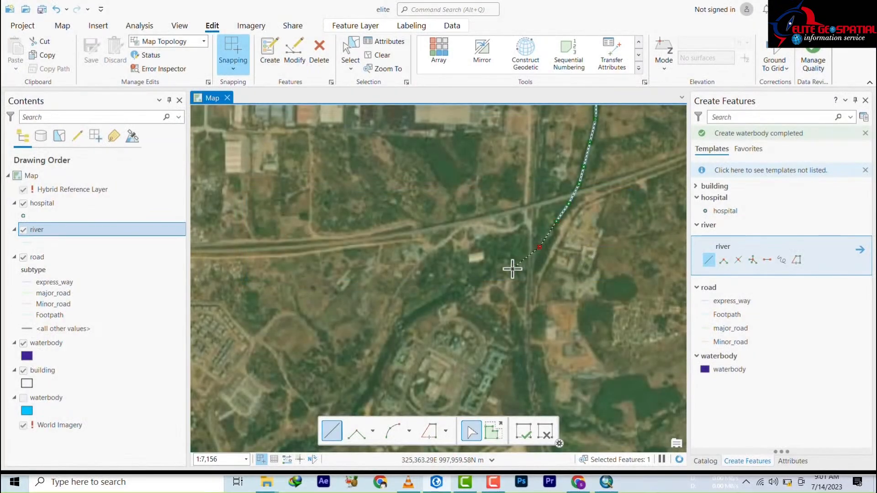
click(504, 271)
click(445, 300)
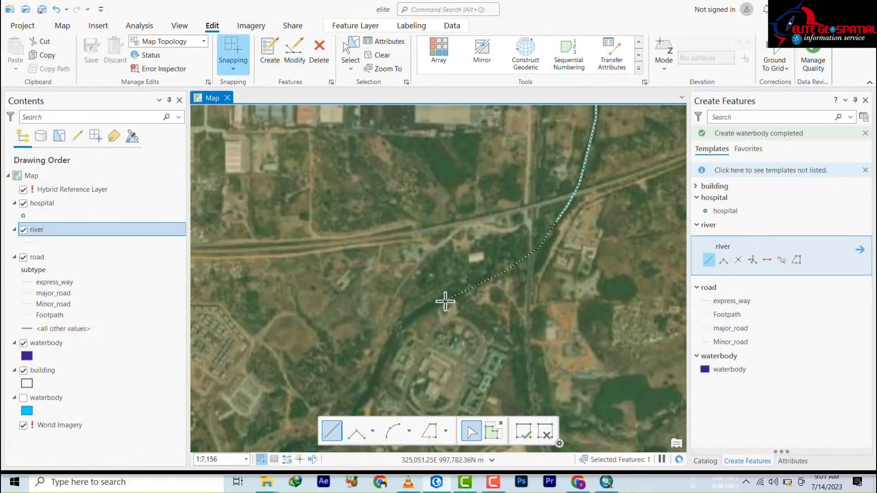
click(404, 324)
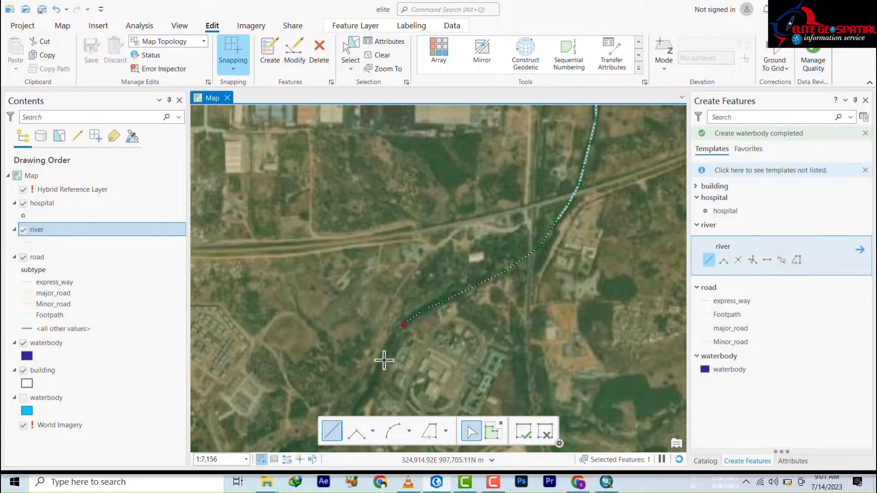
Step: Trace the river further downstream along its bends and finish the line at its end
drag(381, 366, 542, 137)
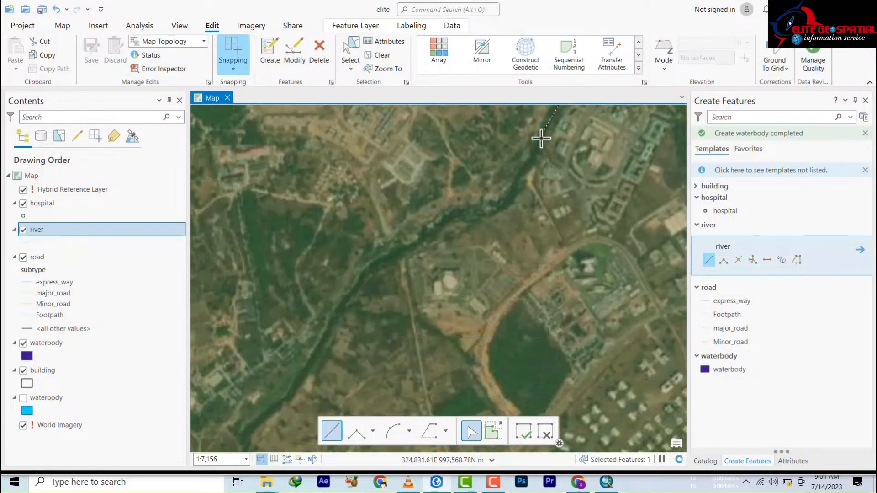
click(529, 161)
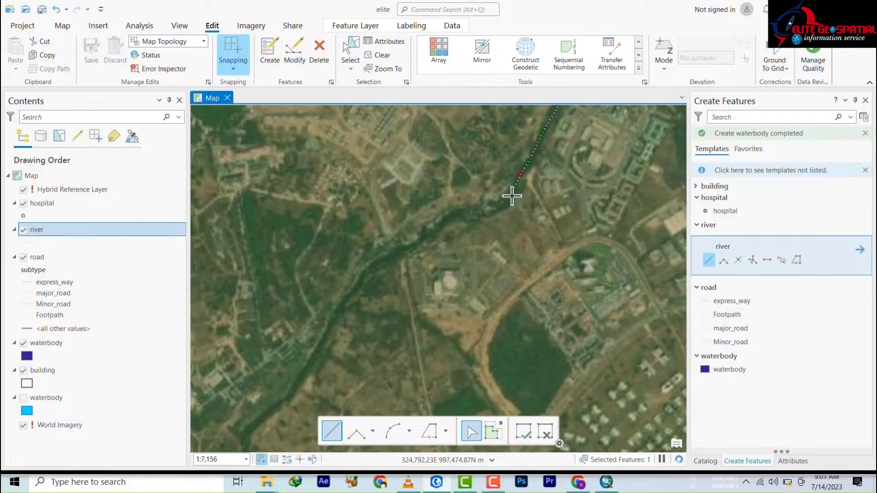
click(500, 209)
click(445, 216)
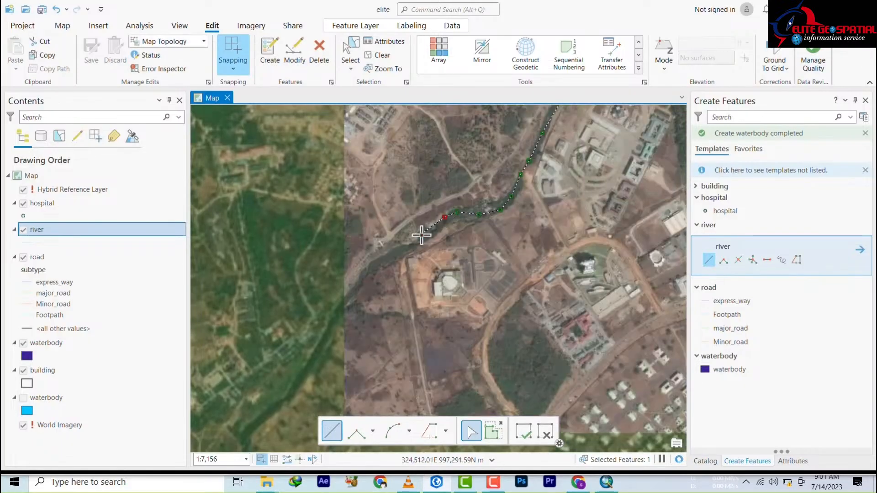
click(428, 234)
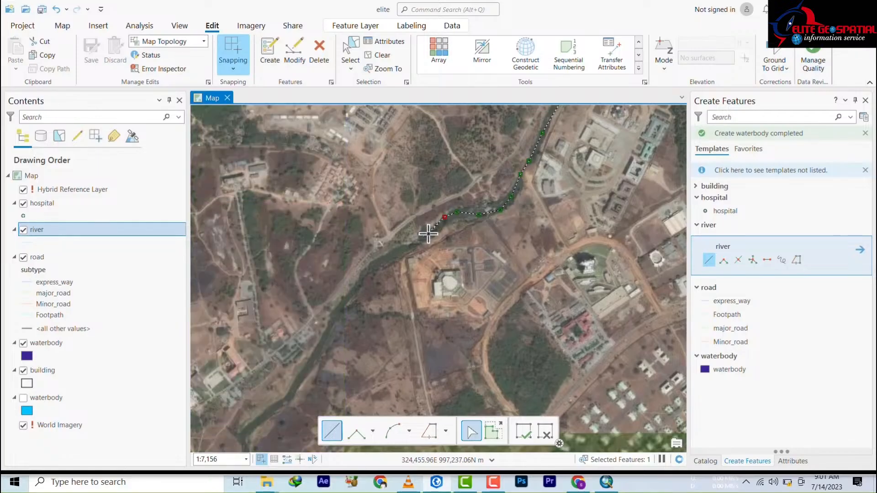
click(402, 250)
click(379, 261)
click(361, 276)
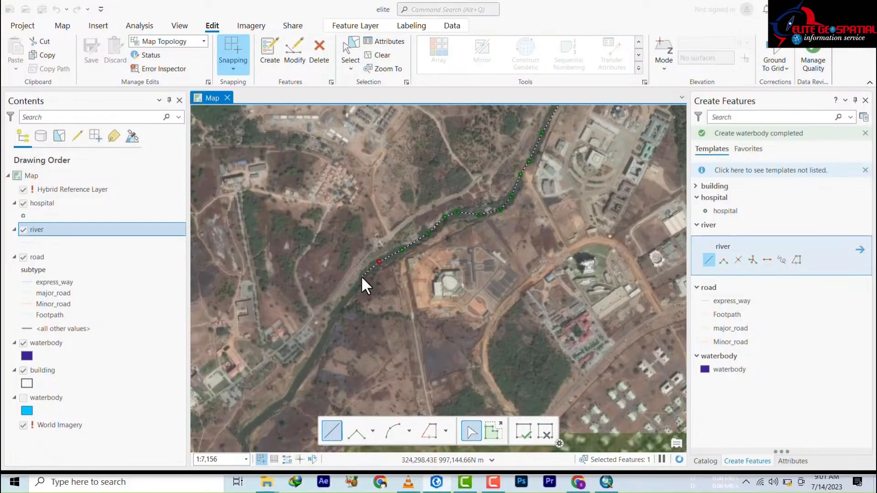
click(339, 310)
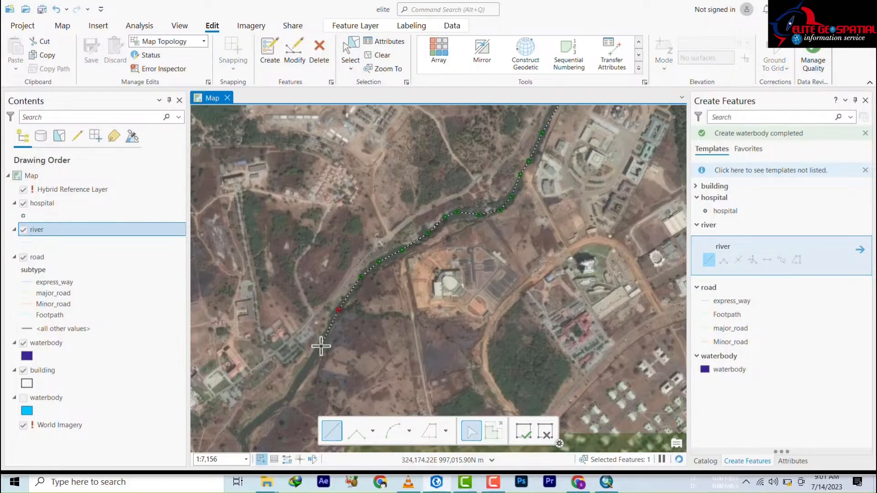
click(302, 371)
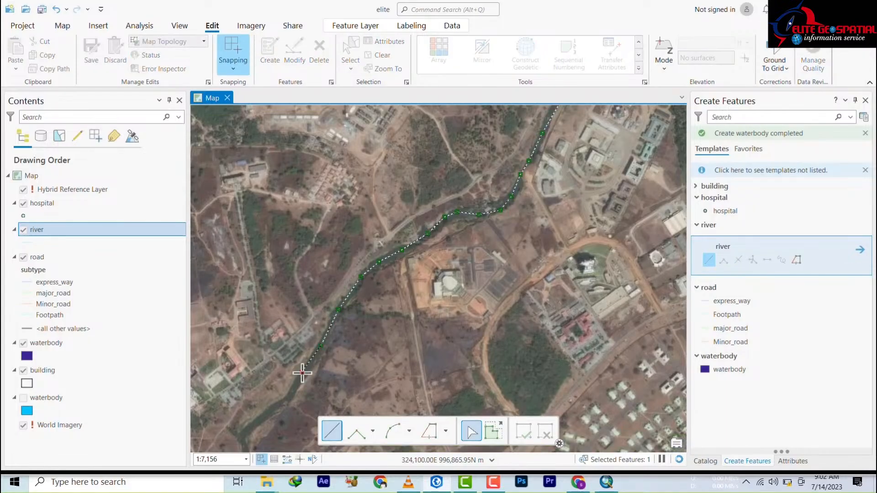
double_click(288, 398)
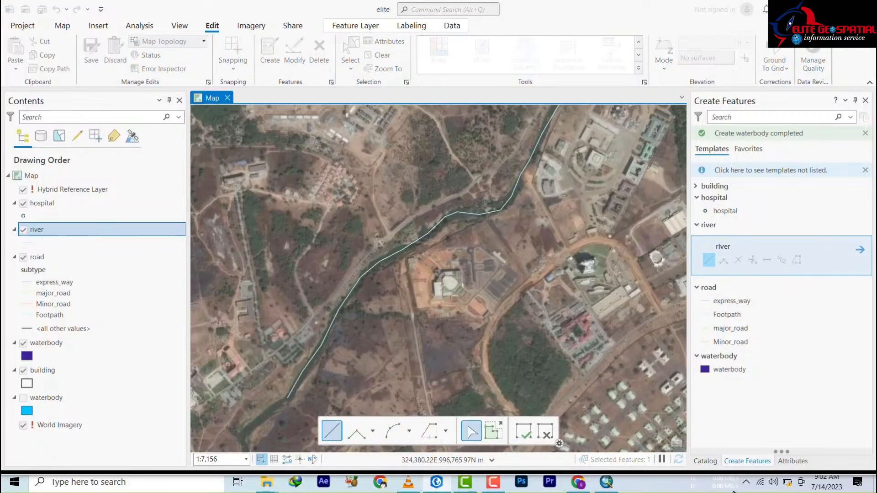
Step: Zoom out to about 1:31,060 to view the whole completed river
scroll(426, 226, down, 4)
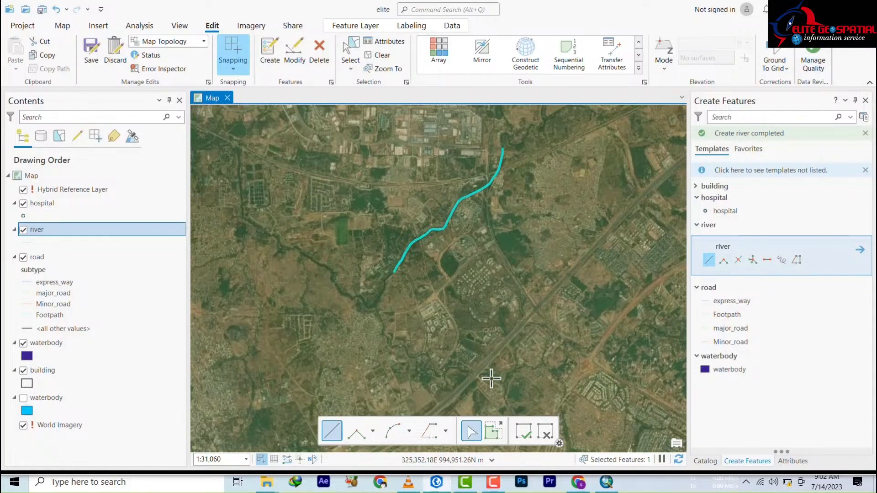
mouse_move(498, 488)
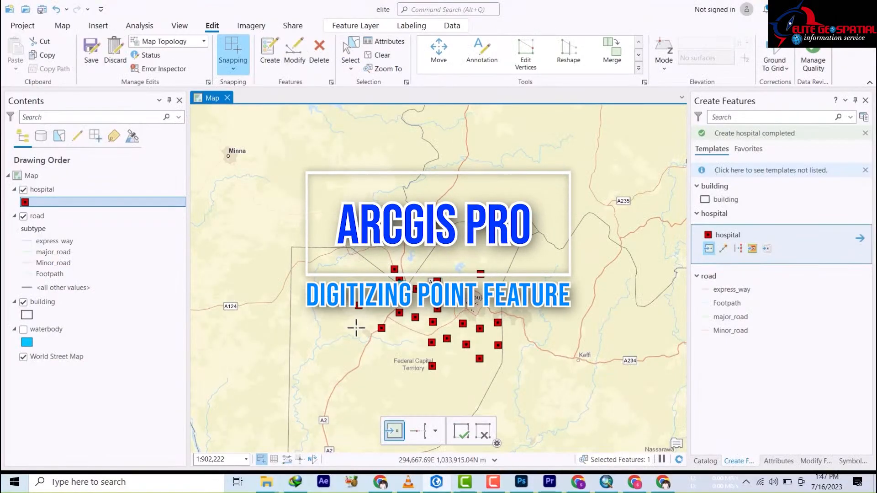
Step: Place a new hospital point on the map south of Abuja
click(483, 390)
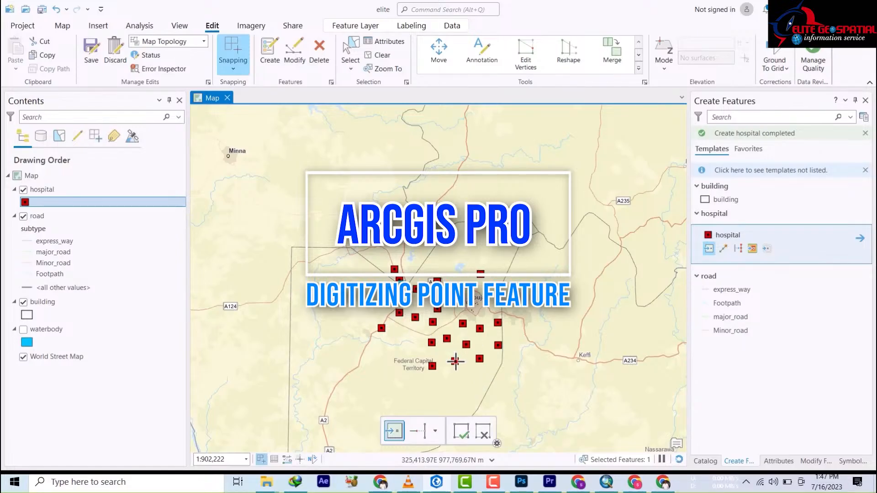
scroll(457, 360, up, 3)
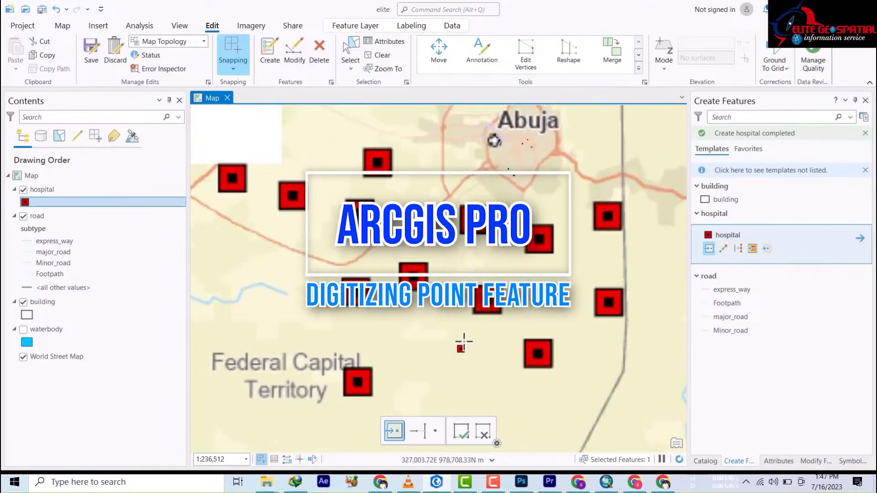
scroll(452, 279, down, 3)
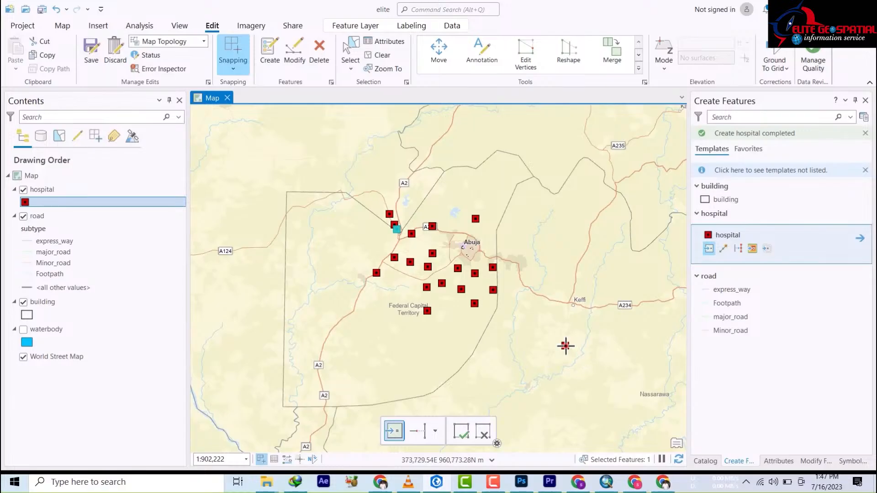
Step: Undo the extra hospital point added east of Abuja and save the layer edits
click(506, 259)
key(ctrl+z)
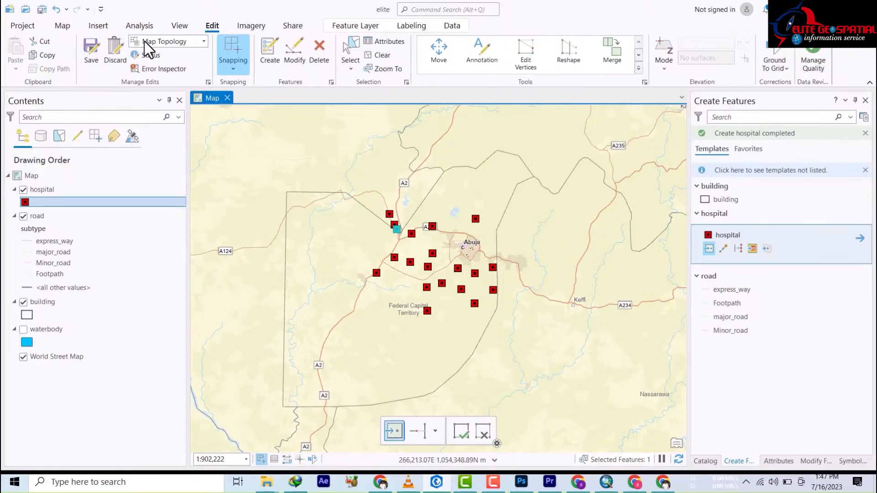
click(94, 57)
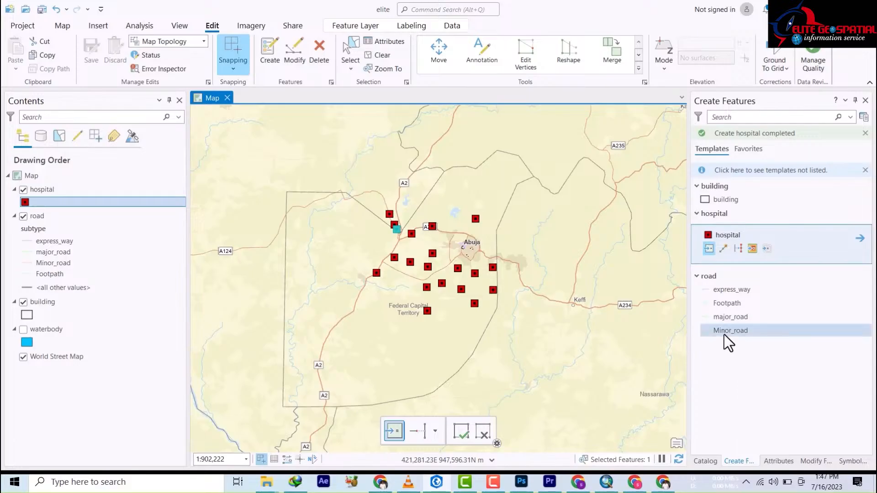
Step: Select the hospital layer in Contents, start renaming it, then leave the name unchanged
click(42, 191)
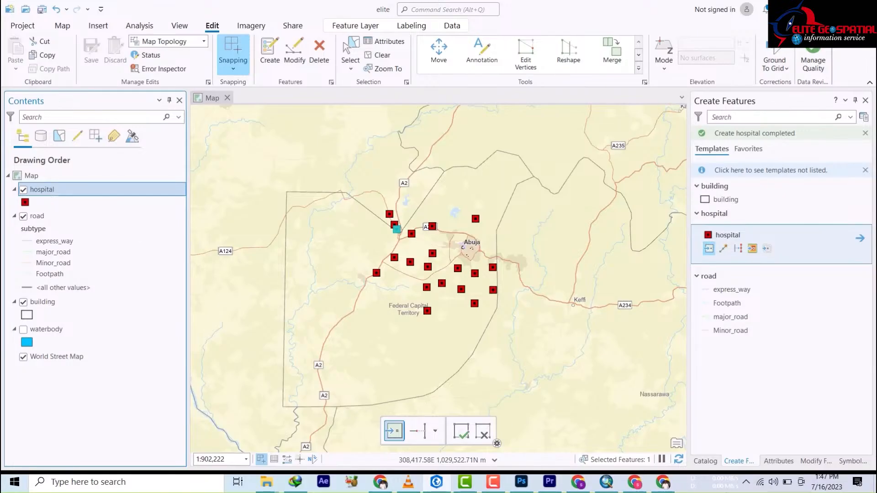
right_click(46, 191)
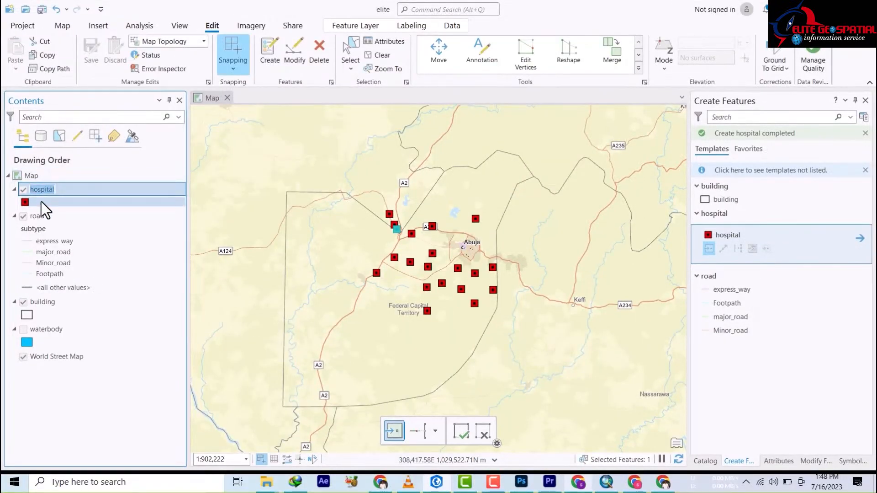
click(46, 190)
right_click(53, 194)
click(42, 230)
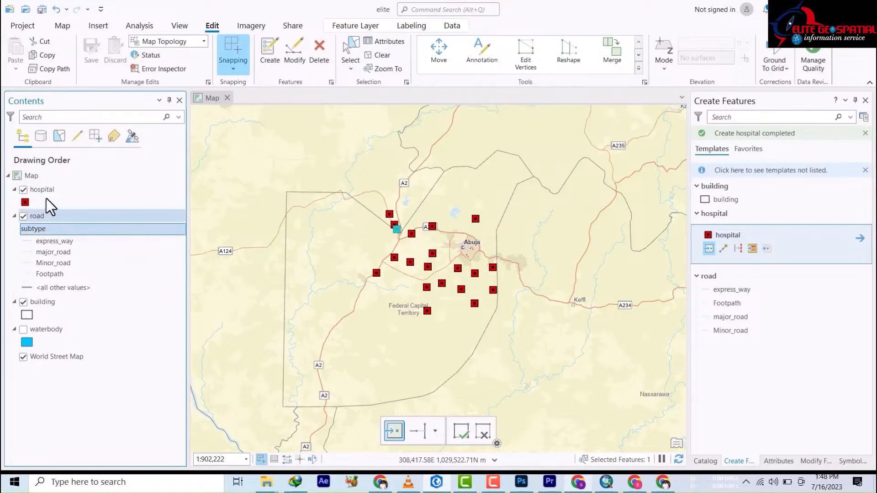
click(46, 189)
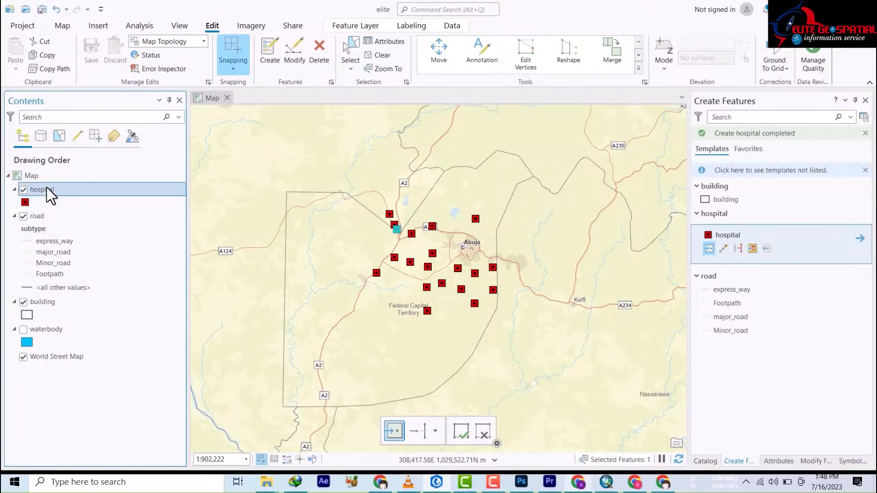
right_click(47, 189)
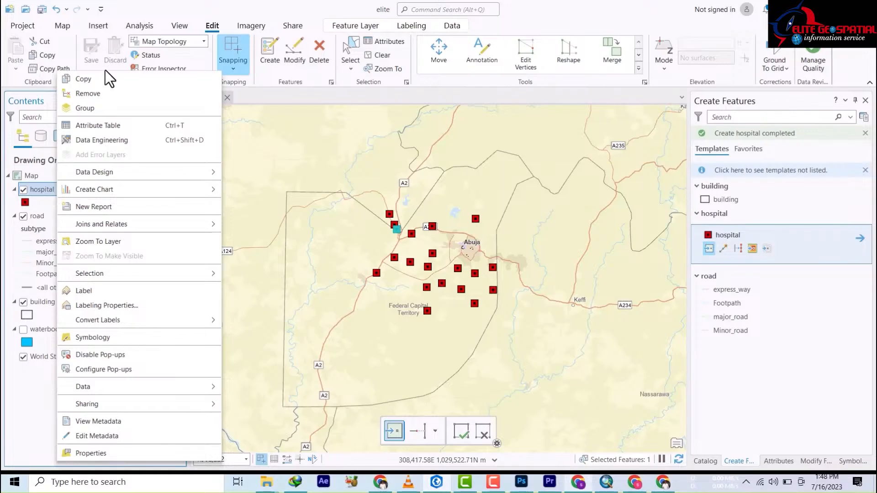
click(92, 127)
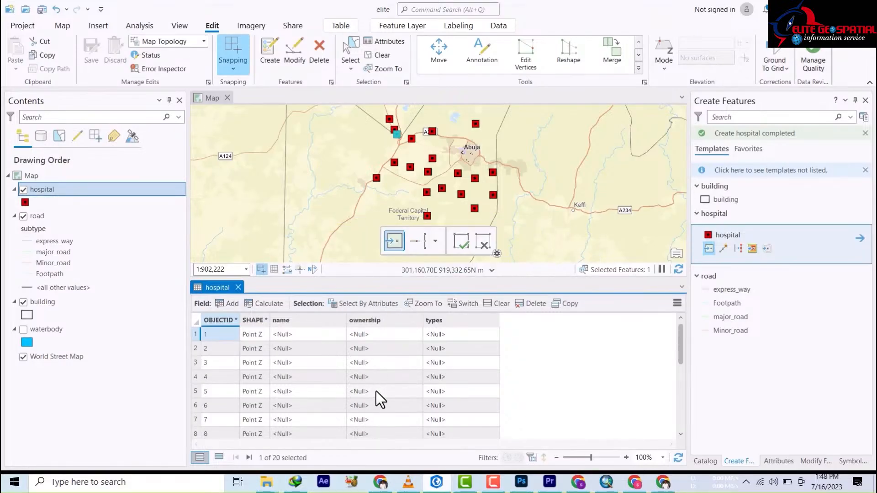
scroll(385, 363, down, 5)
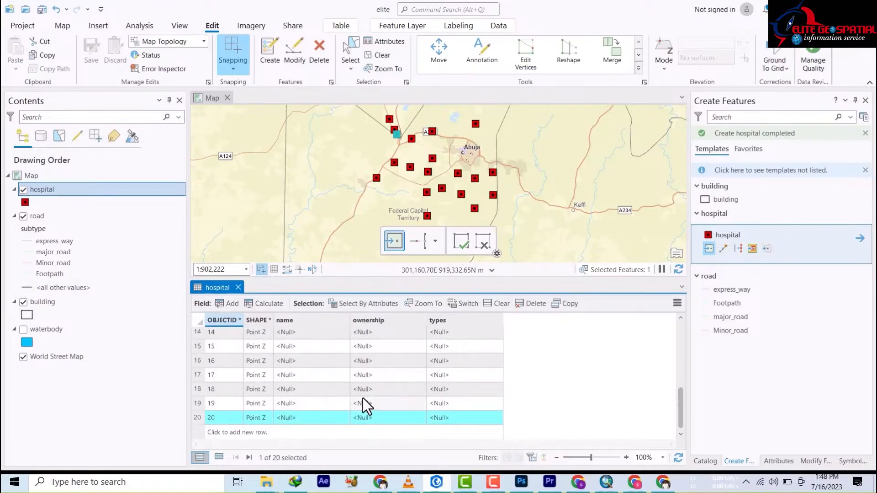
scroll(398, 385, up, 5)
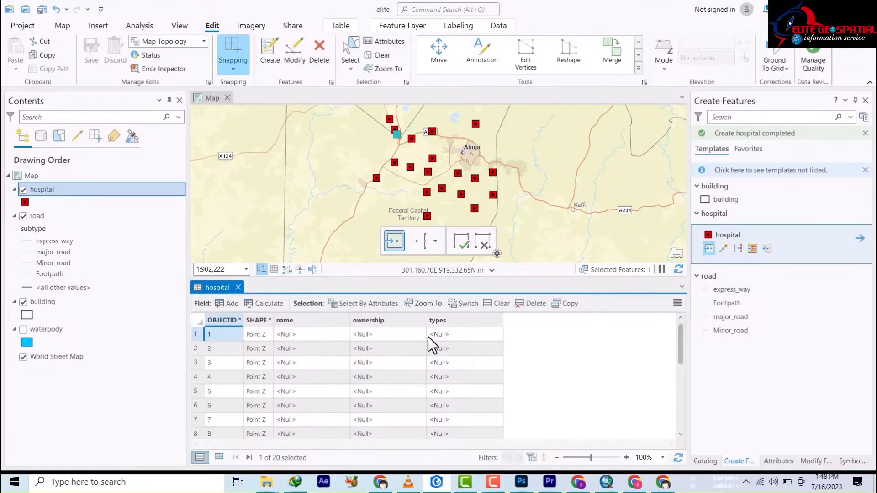
click(238, 287)
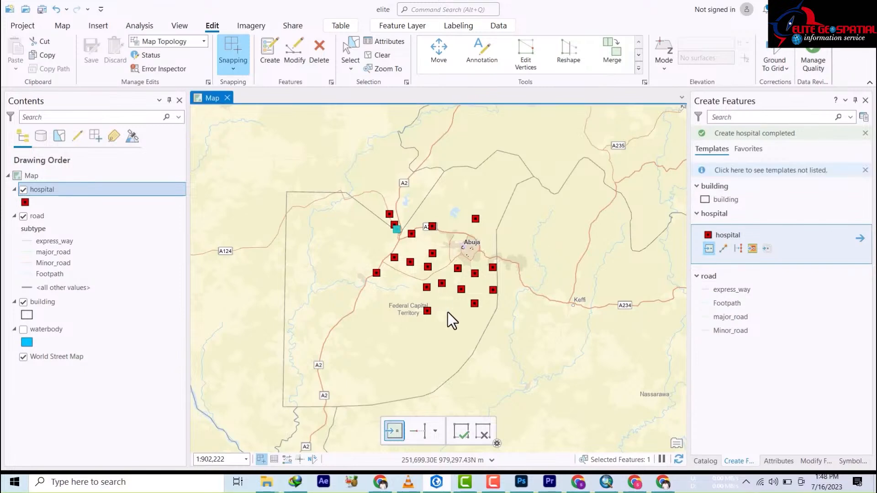
Step: Zoom and pan to center Abuja, bringing a hospital point by the main road into close view
scroll(448, 271, up, 3)
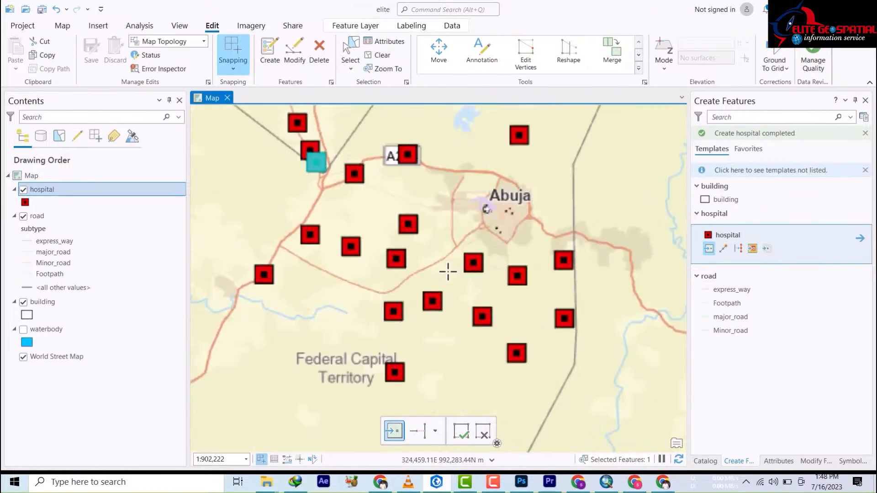
scroll(443, 280, down, 4)
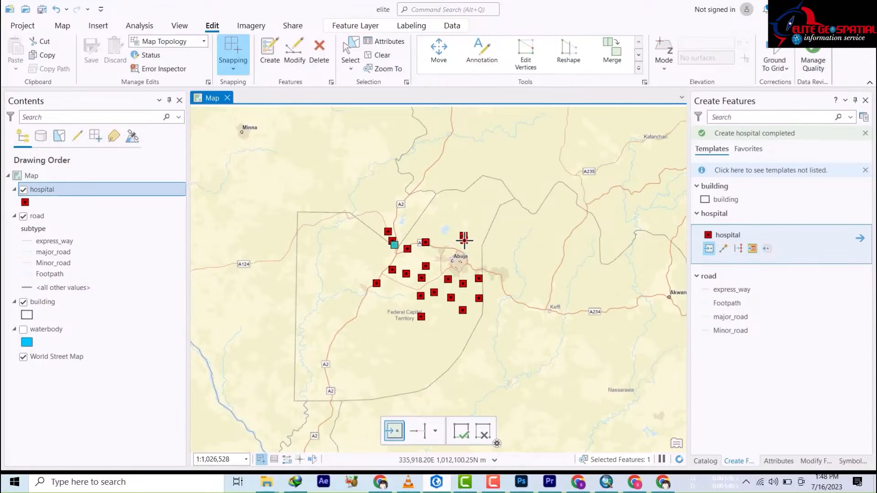
scroll(458, 303, up, 3)
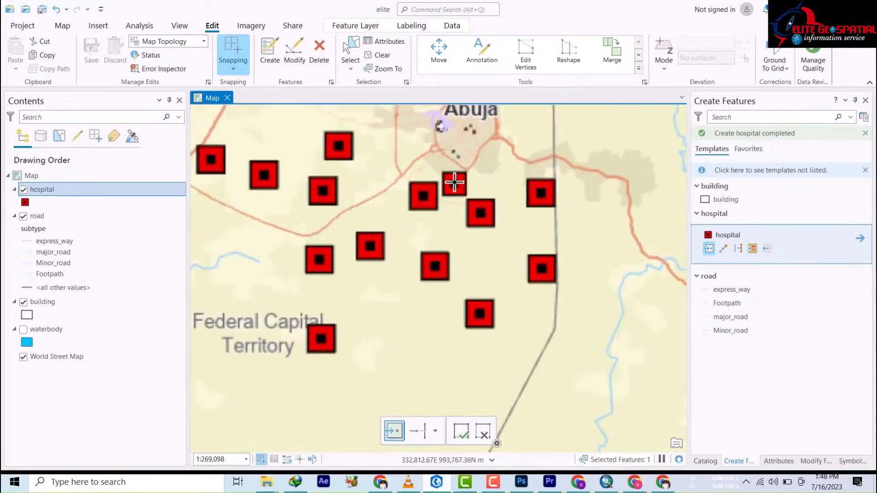
drag(454, 182, 503, 361)
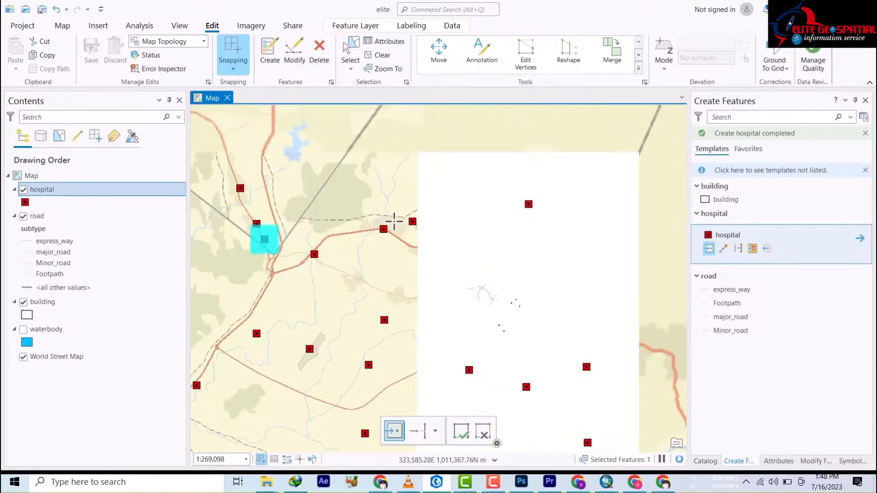
scroll(381, 234, up, 3)
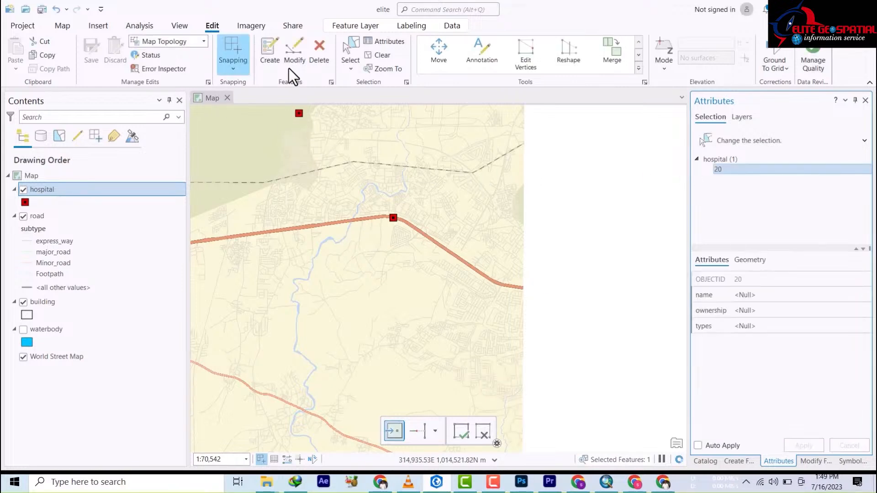
Step: Select hospital point 3 near Dushekoro and enter its name as Dushekoro
click(618, 169)
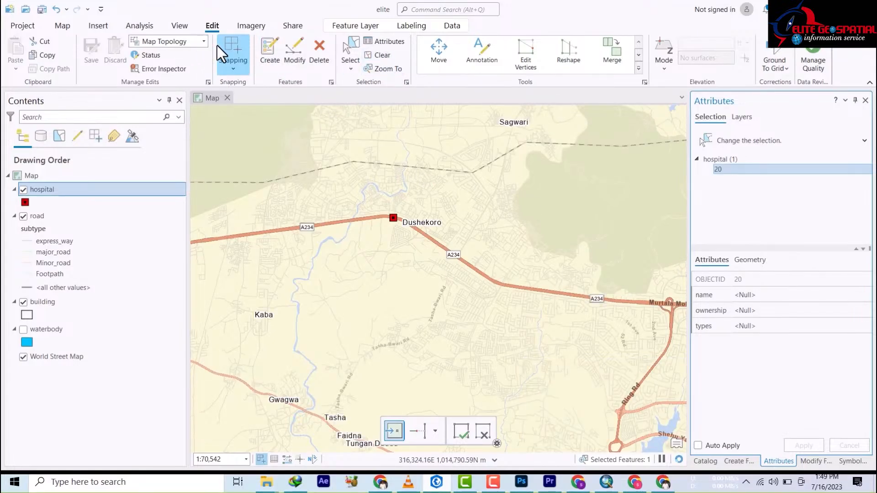
click(354, 60)
click(392, 224)
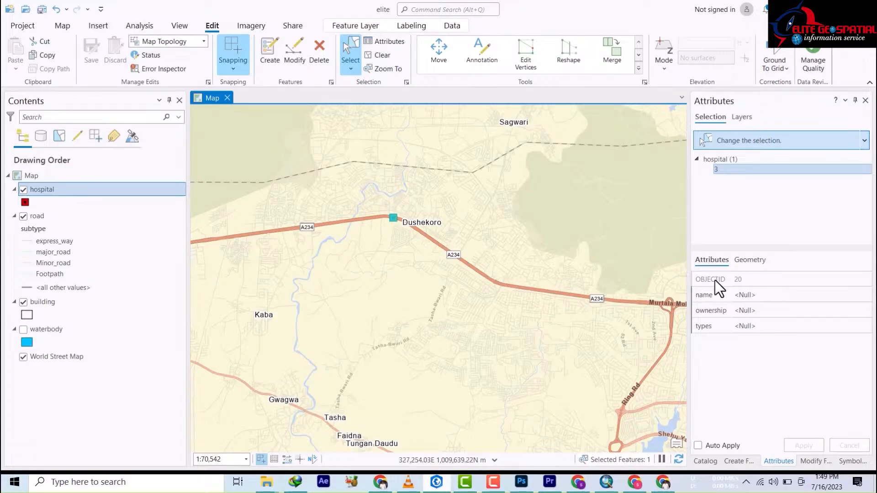
click(761, 295)
click(761, 295)
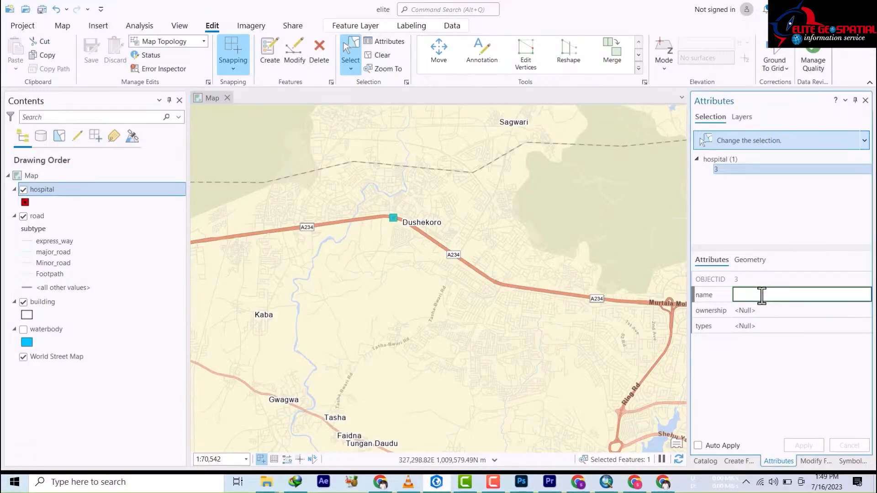
key(Escape)
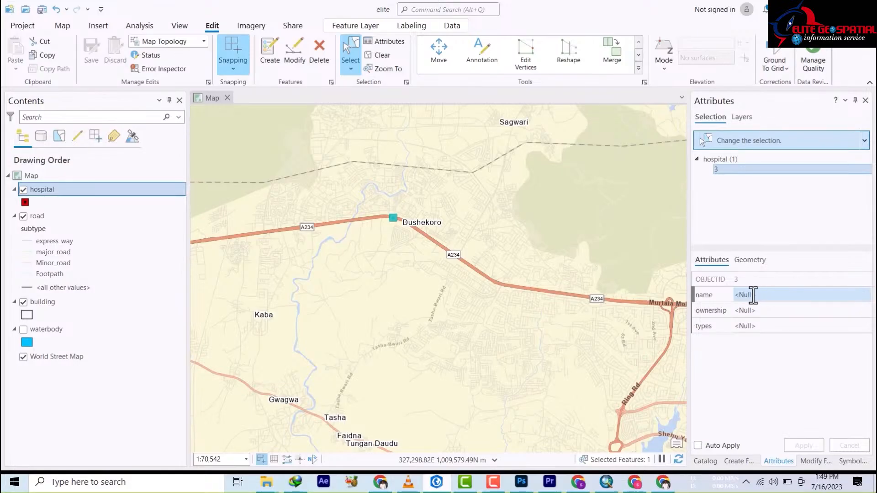
click(753, 295)
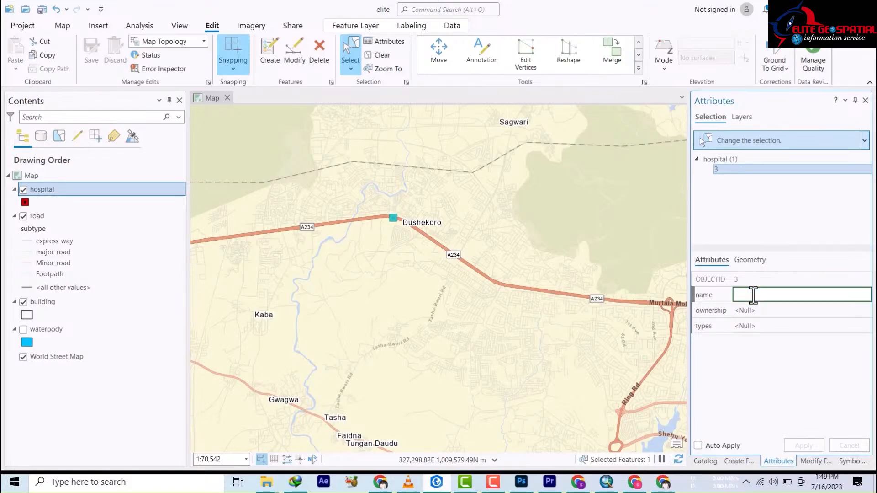
text(Dushekoro)
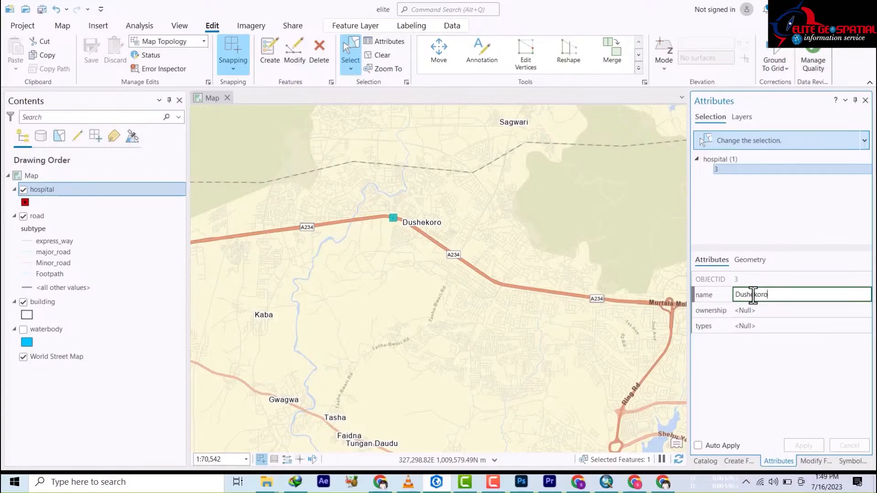
Step: Set hospital 3's ownership to FG and type to public, then select the point near Duru
click(772, 311)
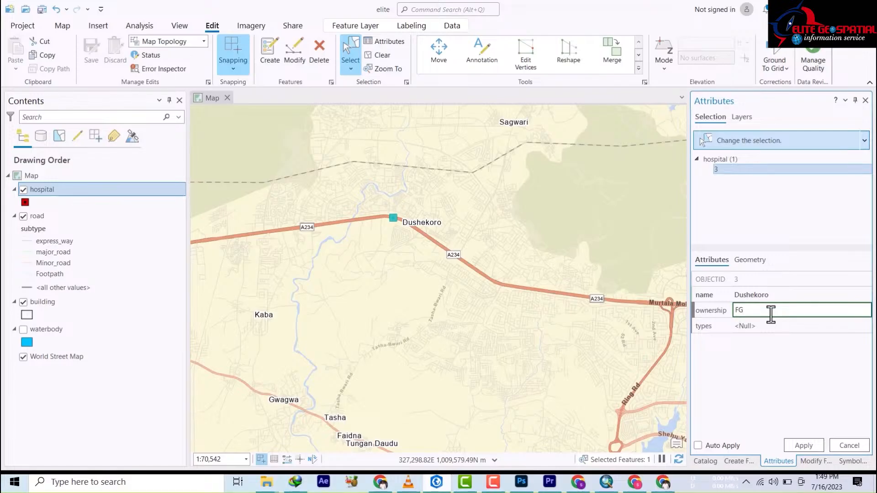
text(FG)
click(763, 325)
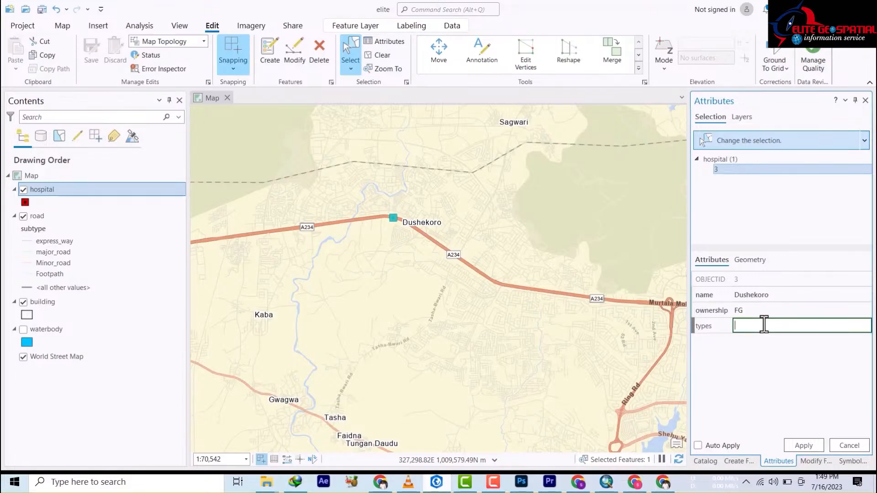
text(publi)
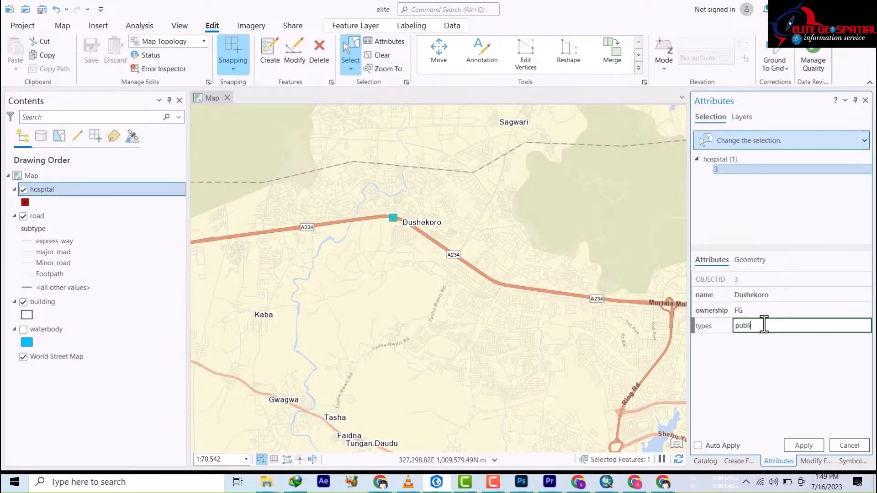
text(c)
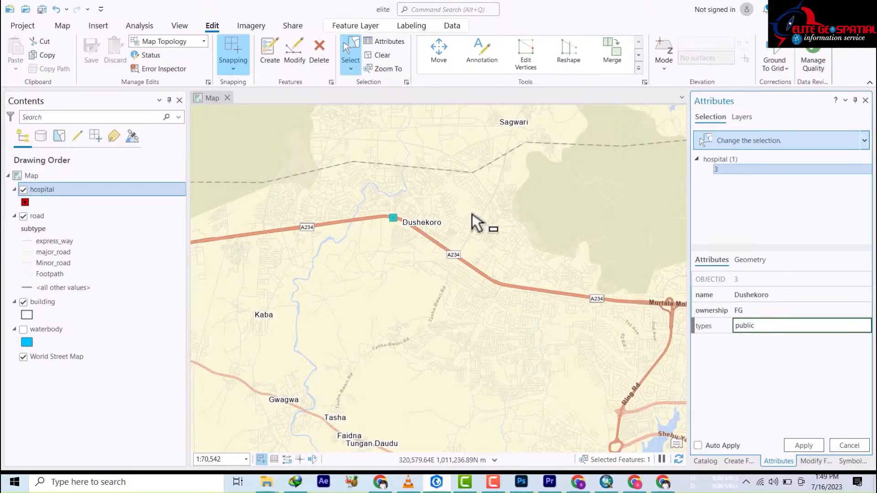
scroll(464, 358, up, 3)
scroll(463, 350, down, 3)
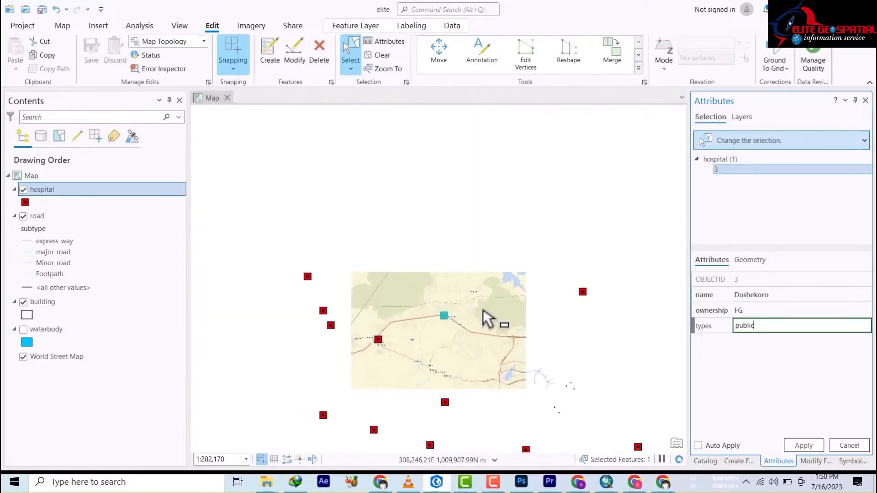
click(585, 292)
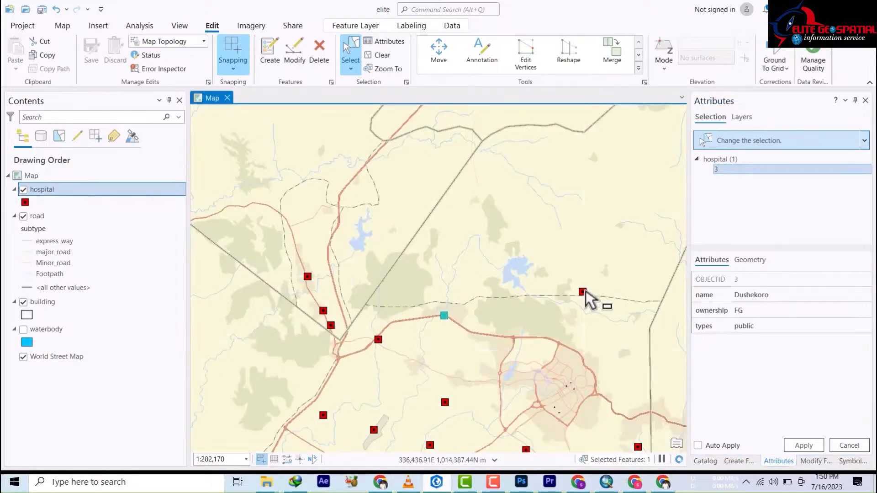
click(584, 292)
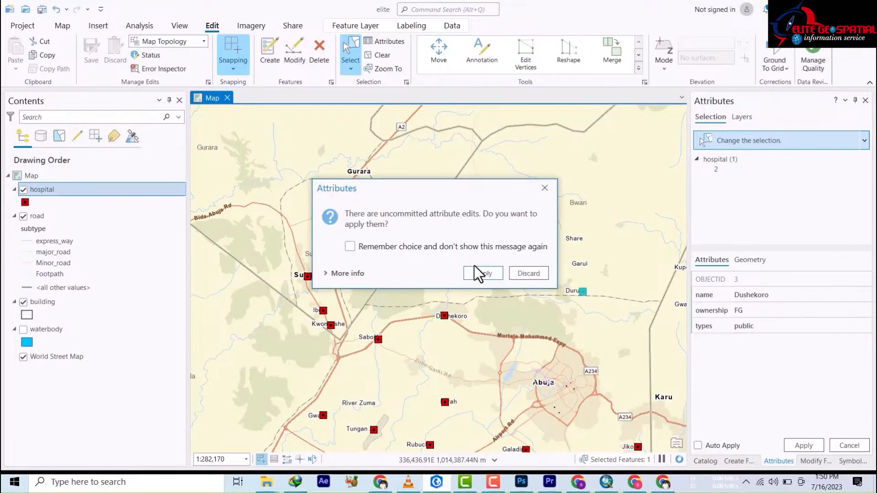
Step: Apply the Dushekoro edits, then give the Durumi hospital ownership FG and type public
click(477, 273)
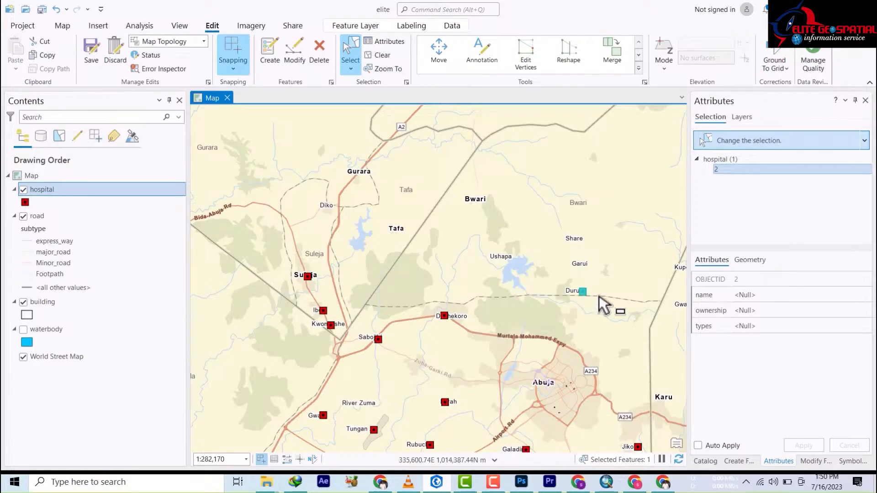
click(750, 295)
click(752, 295)
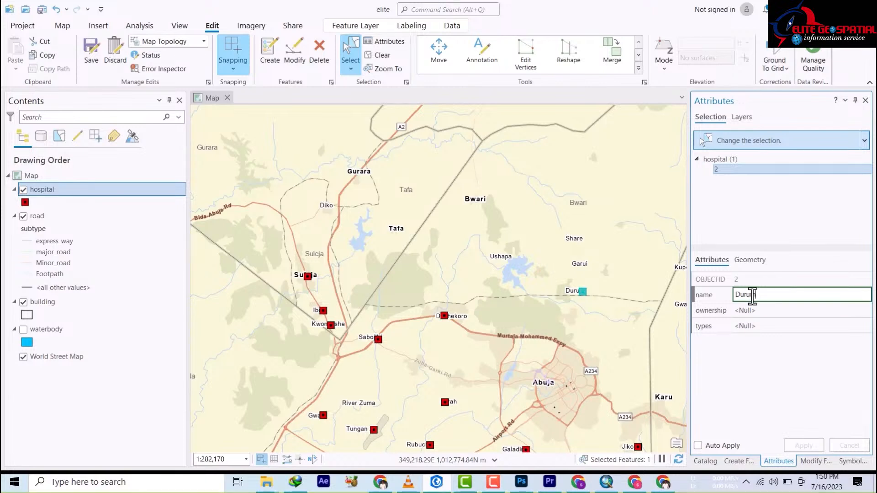
click(753, 310)
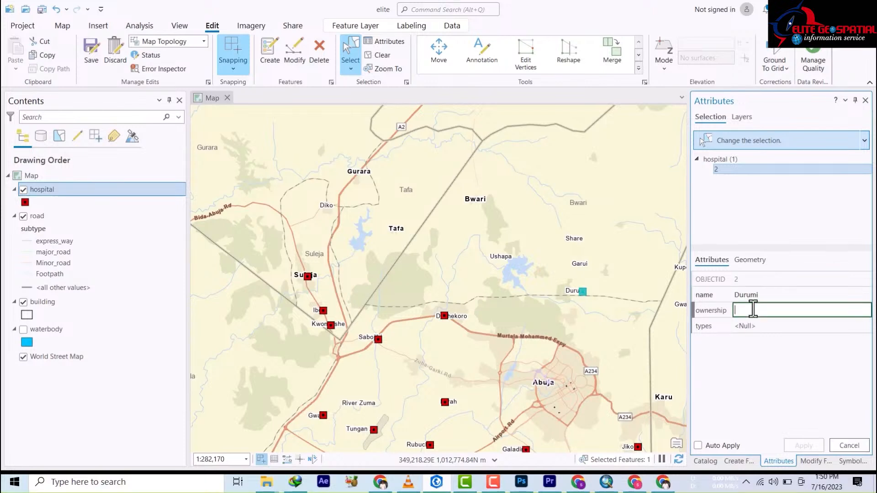
click(754, 309)
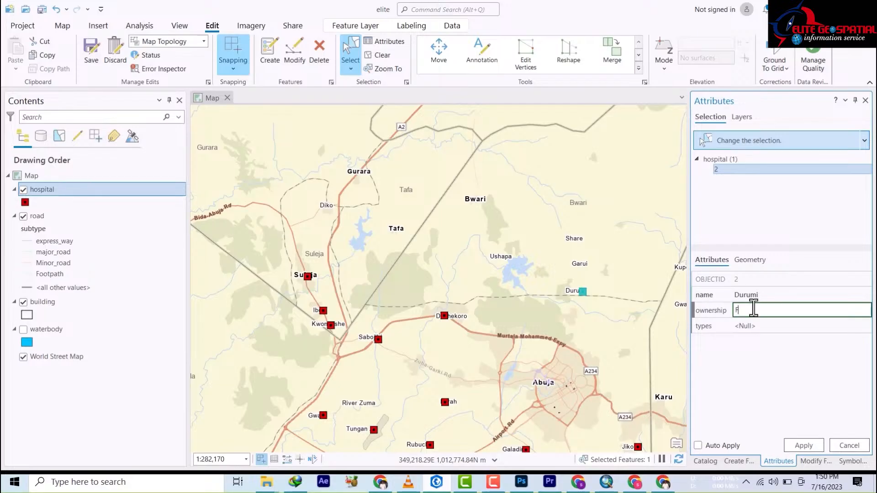
text(FFFFG)
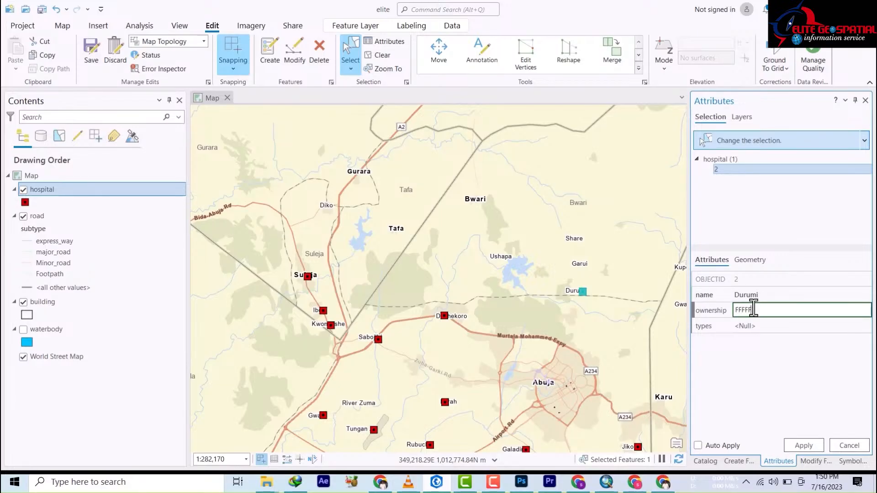
key(BackSpace)
key(BackSpace)
key(BackSpace)
key(BackSpace)
key(BackSpace)
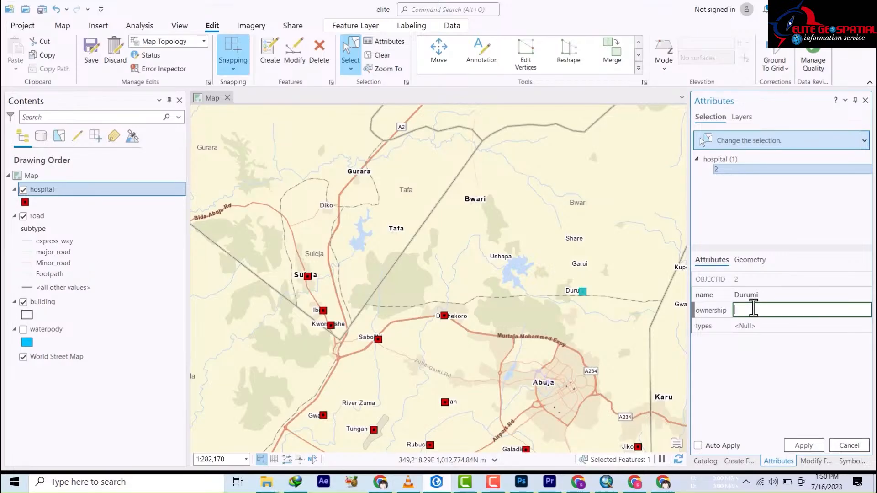
text(FG)
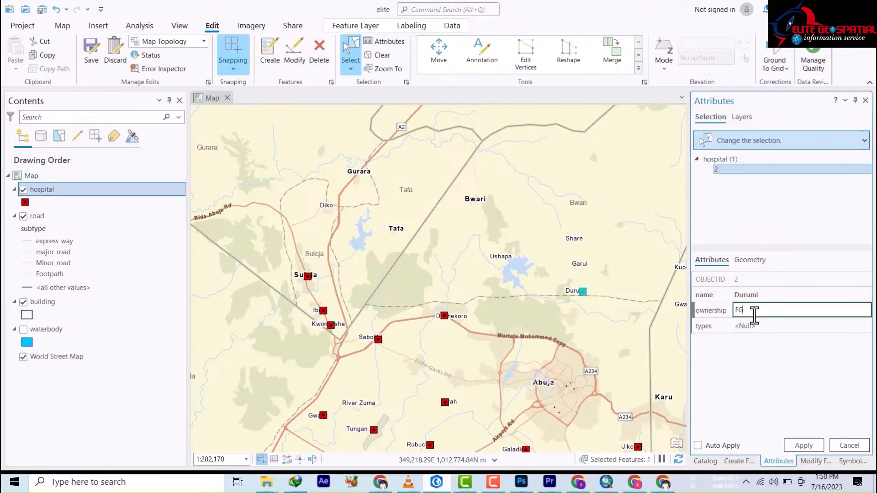
click(753, 327)
text(pu)
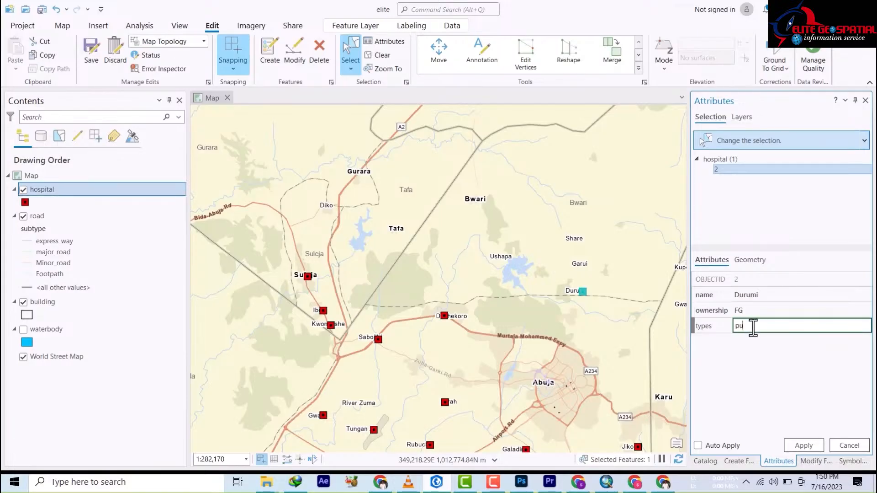
text(blic)
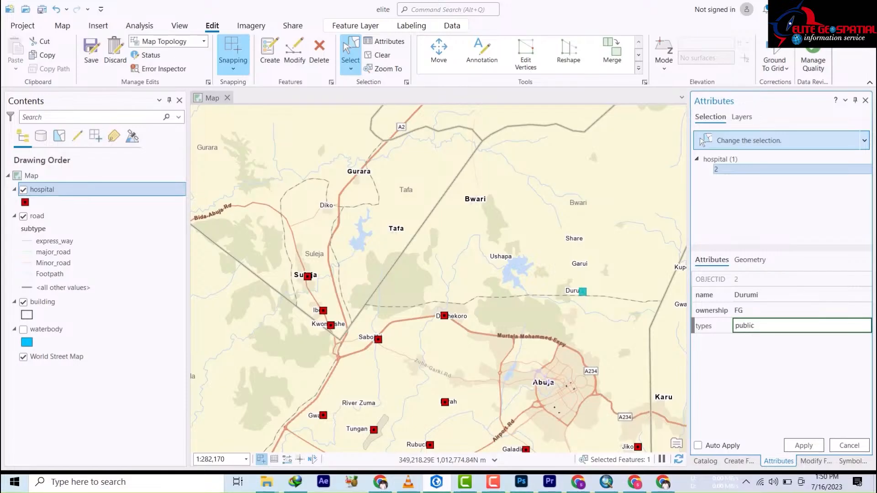
click(805, 446)
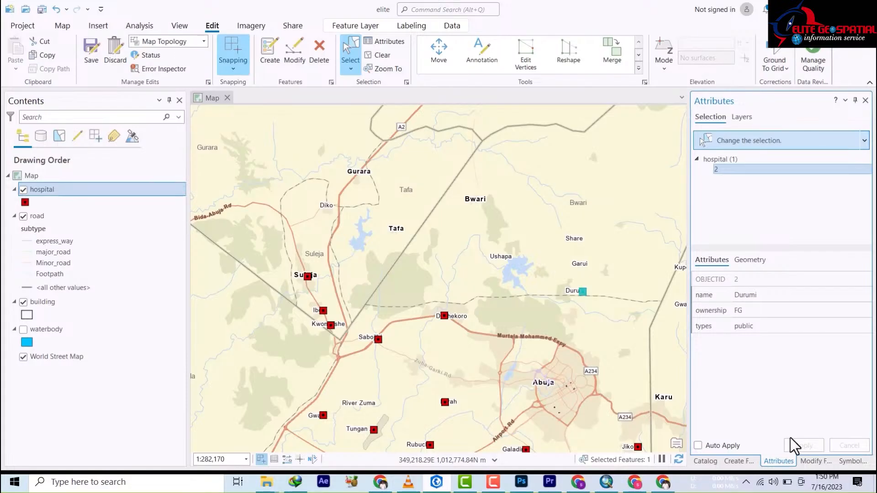
Step: Enable Auto Apply, name the next hospital Furah with type public, and save all edits
click(699, 445)
click(446, 403)
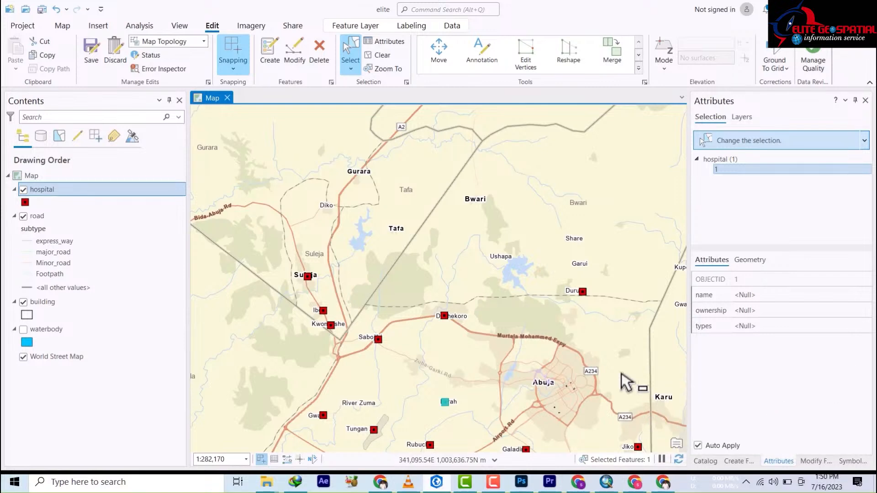
click(744, 296)
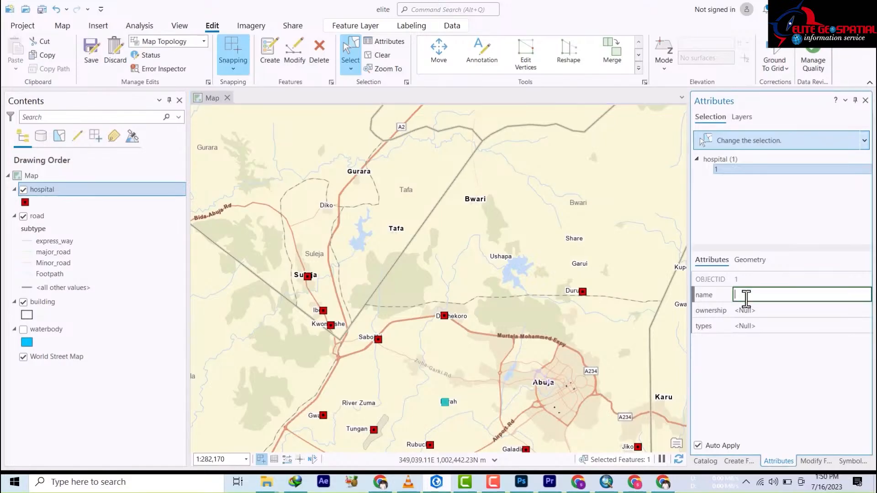
text(Fu)
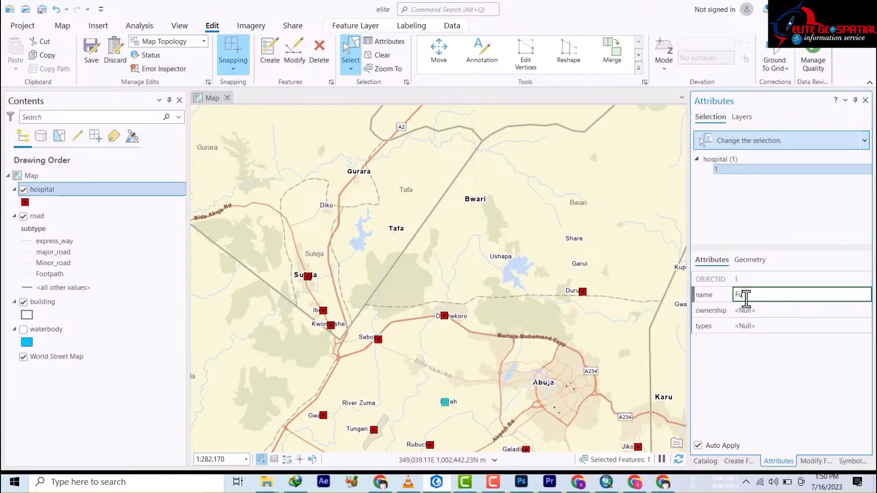
text(rah)
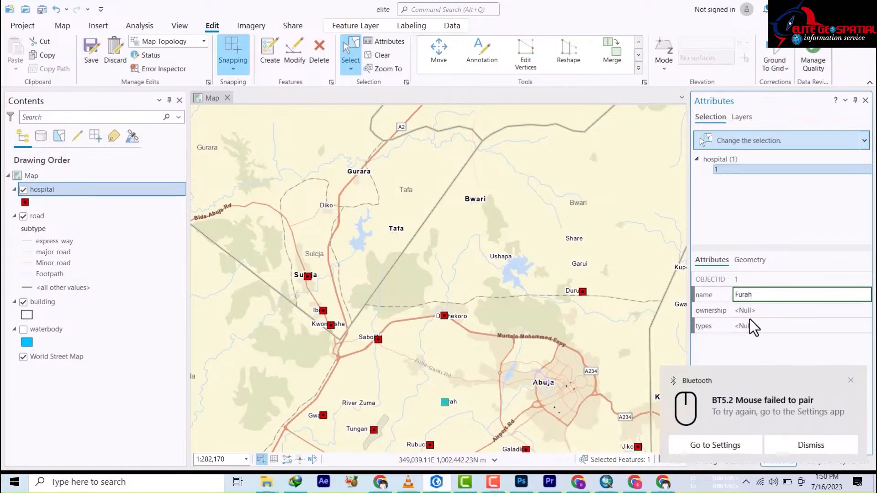
key(Tab)
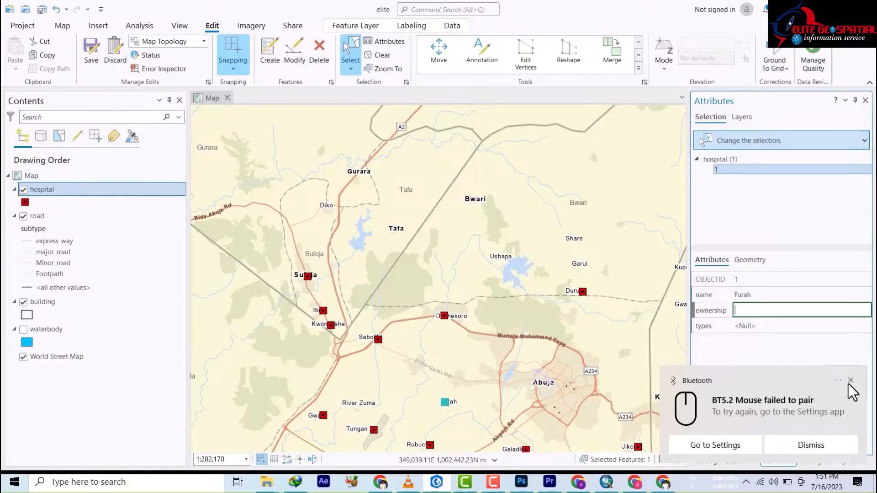
click(851, 380)
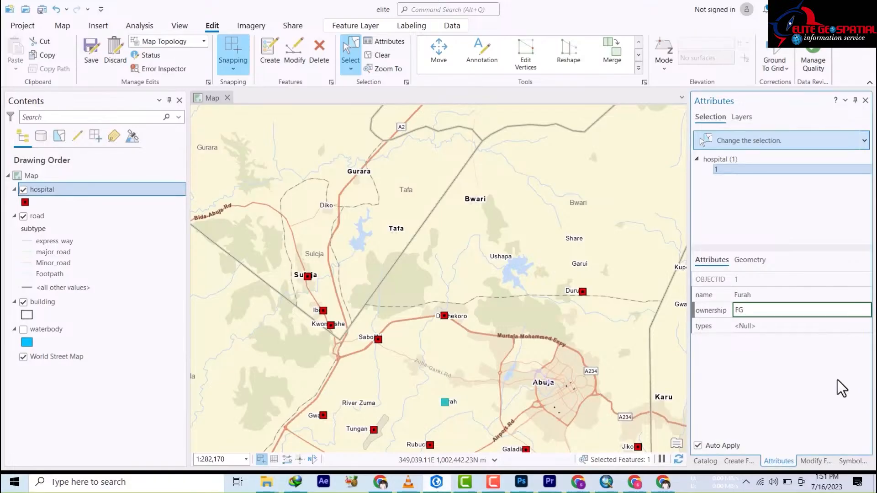
click(793, 325)
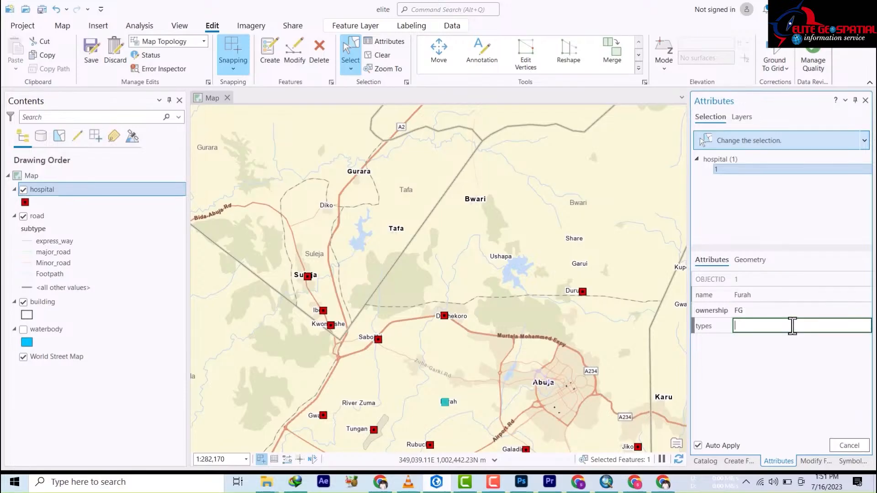
text(pub)
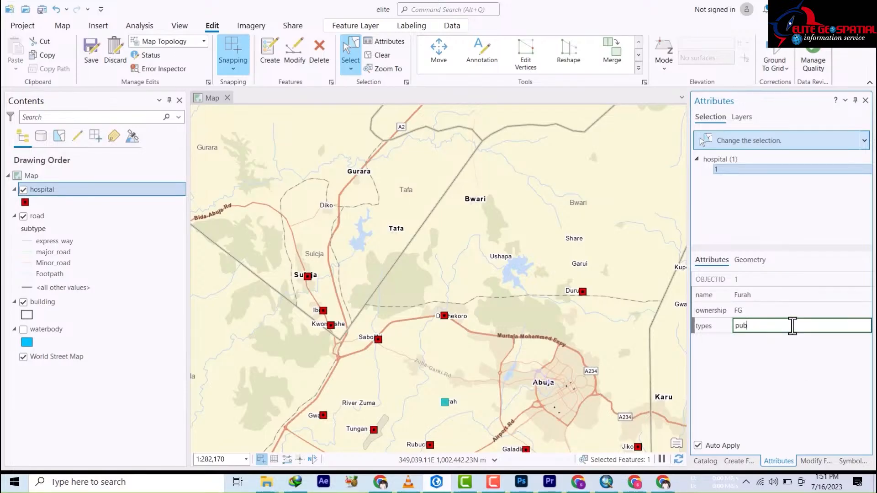
text(lic)
click(560, 338)
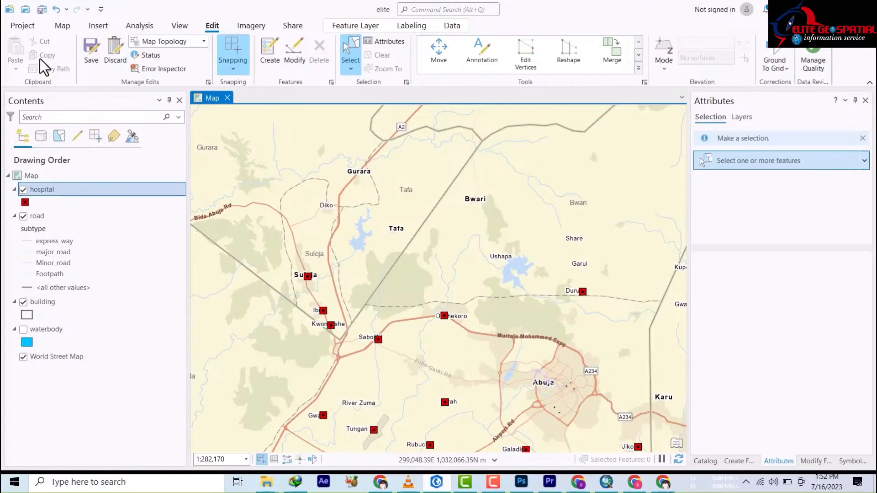
click(92, 63)
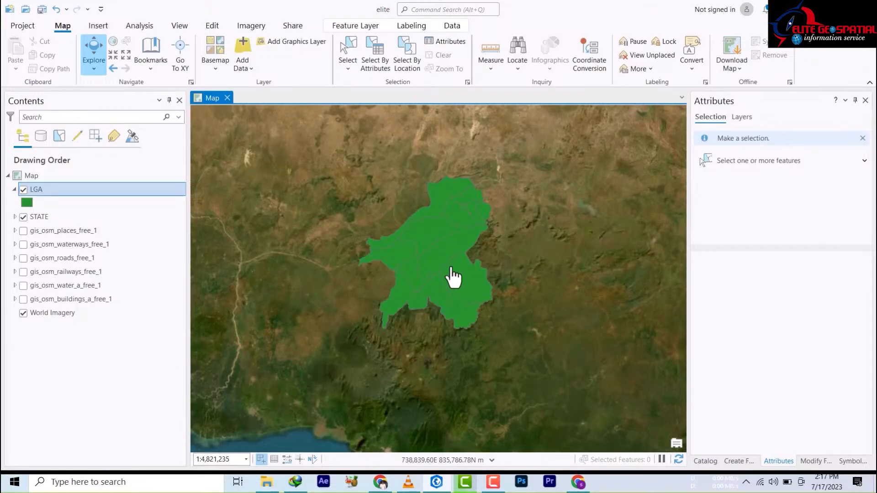
Step: Inspect the GASSOL LGA polygon's attributes in a pop-up, then close the pop-up
scroll(440, 268, up, 3)
scroll(431, 261, down, 3)
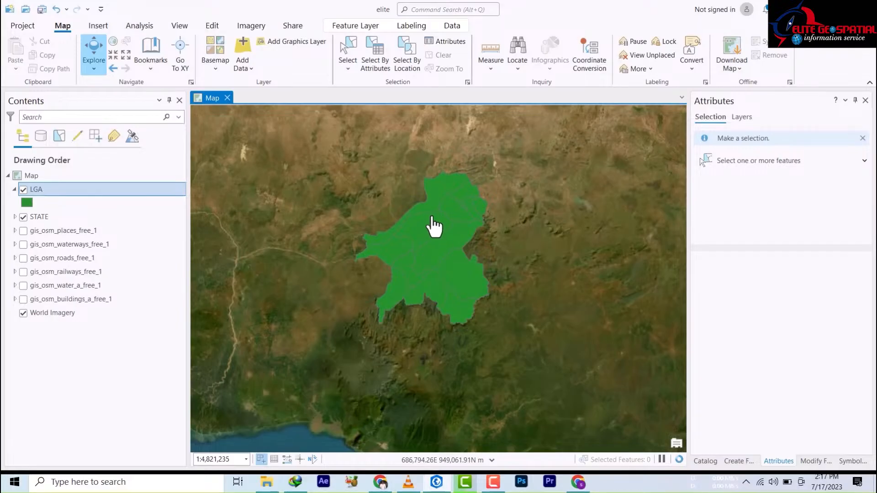
scroll(447, 198, up, 2)
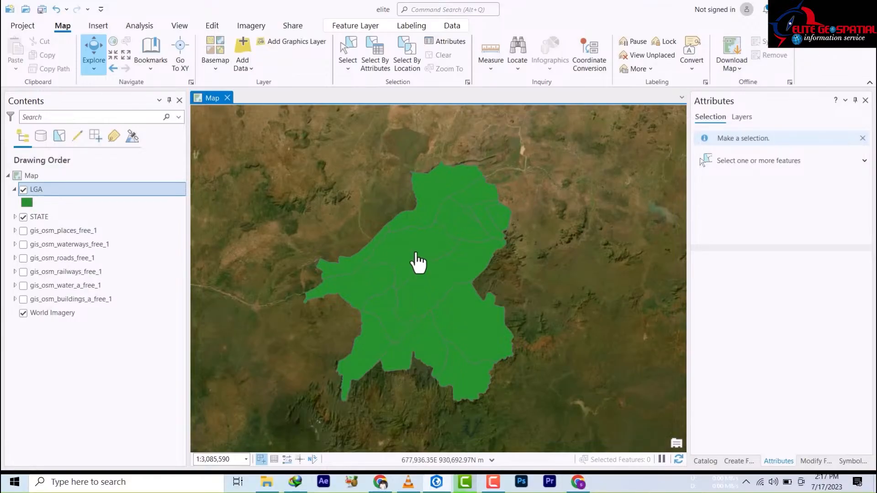
click(416, 251)
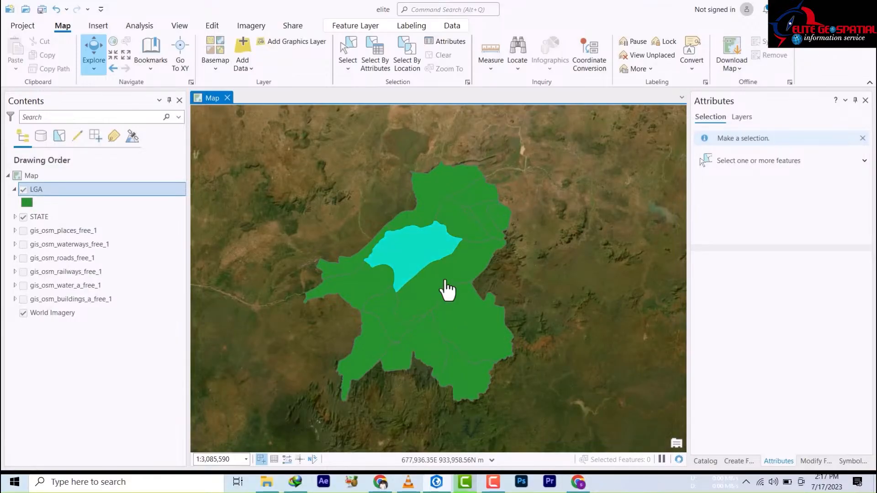
click(444, 285)
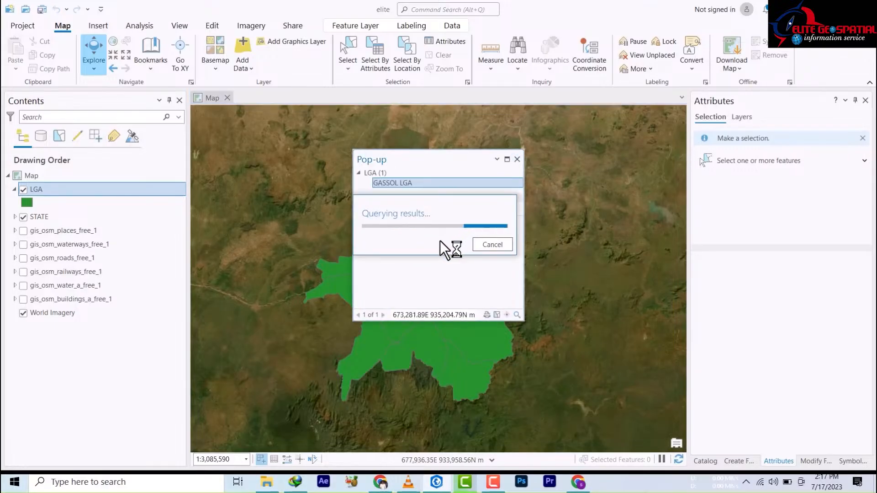
click(517, 159)
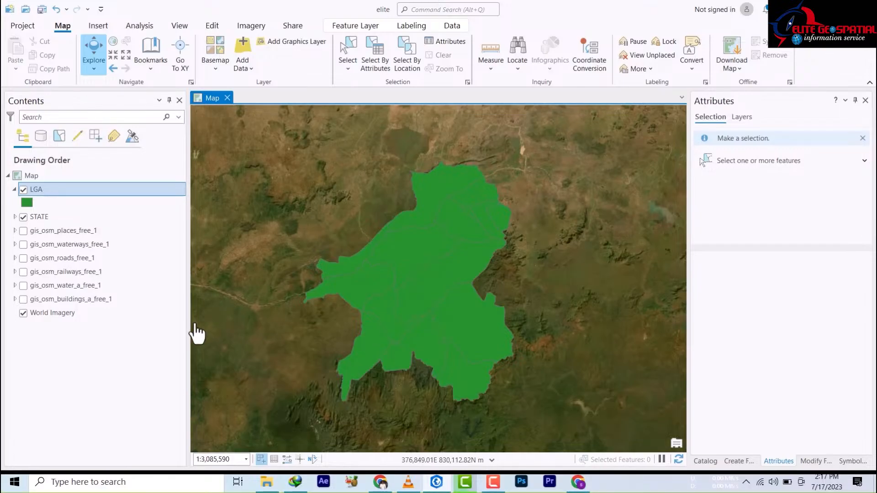
Step: Open the LGA attribute table, select only the TAKUM record (row 14), and close the table
right_click(39, 191)
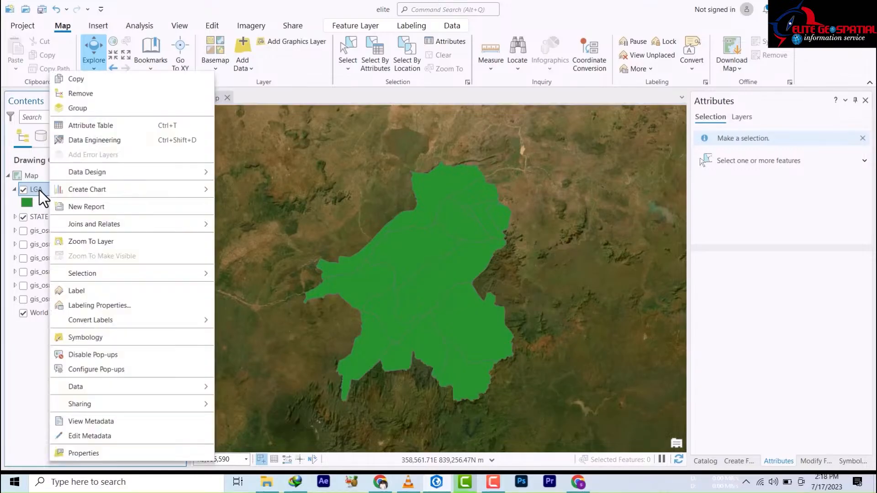
click(82, 125)
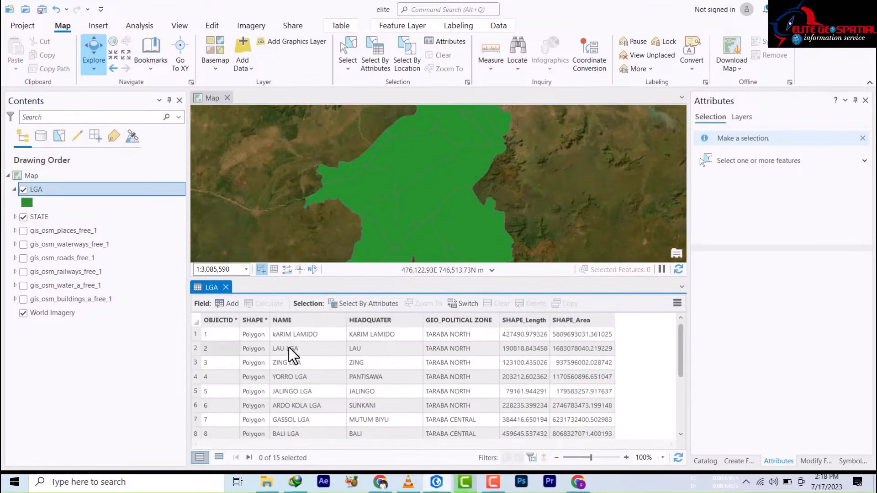
click(197, 362)
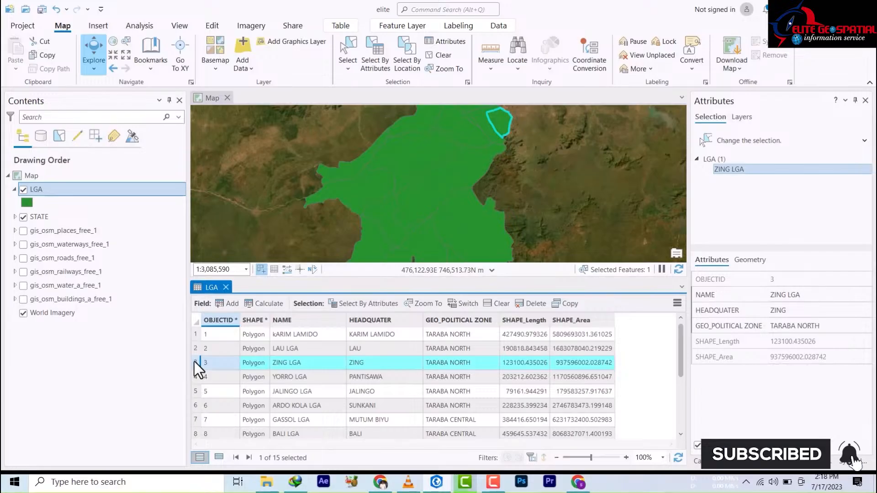
drag(195, 362, 198, 406)
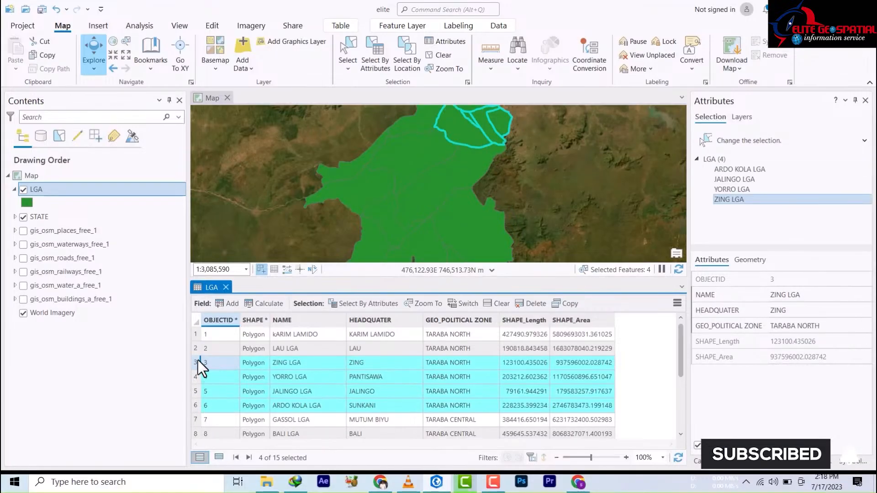
drag(198, 359, 193, 417)
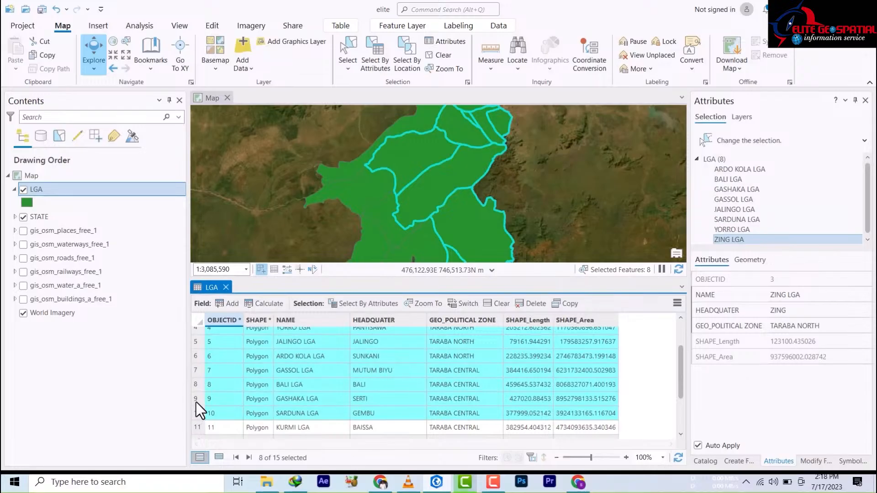
scroll(219, 383, up, 2)
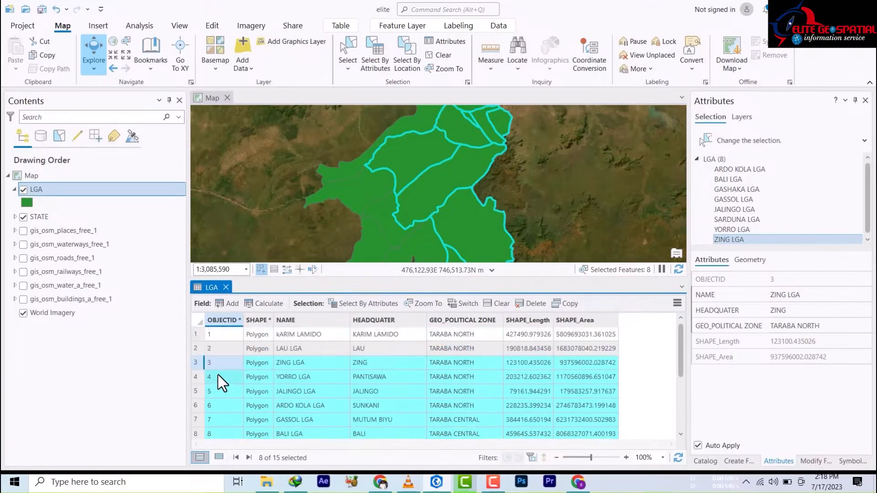
click(196, 348)
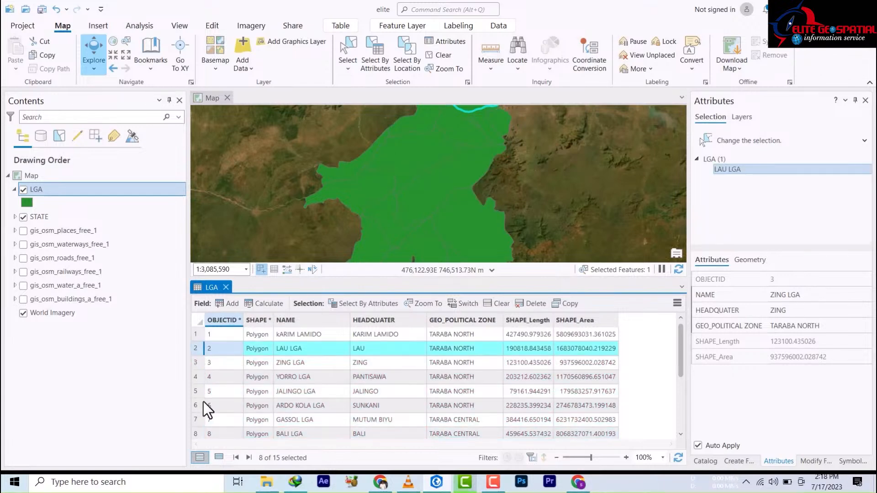
scroll(208, 388, down, 3)
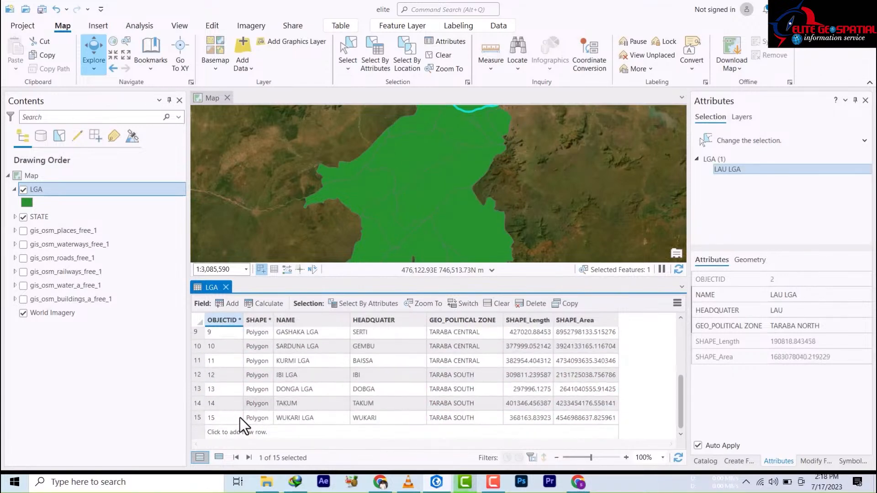
click(197, 404)
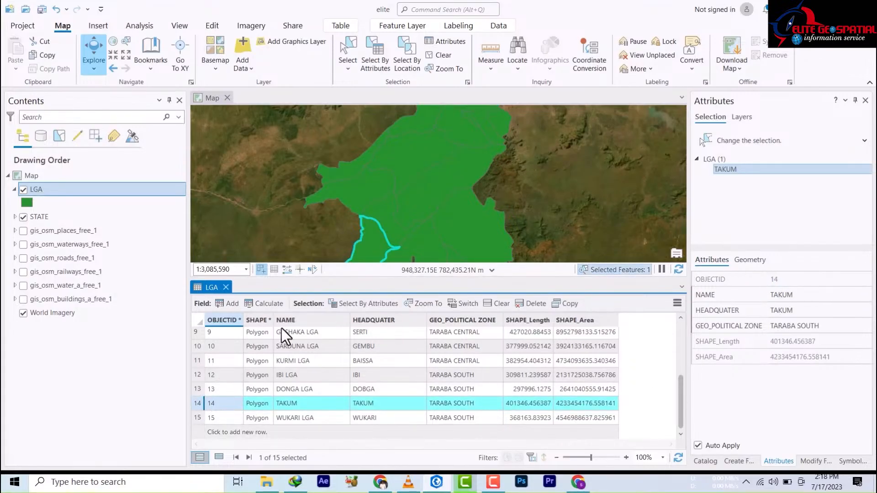
click(225, 287)
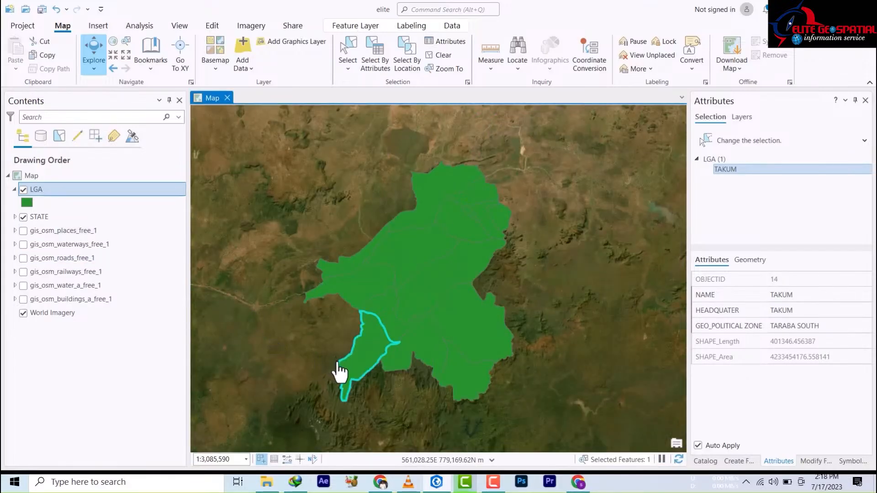
Step: Start Export Features for the LGA layer's one selected feature, with output LGA_ExportFeatures1
right_click(67, 187)
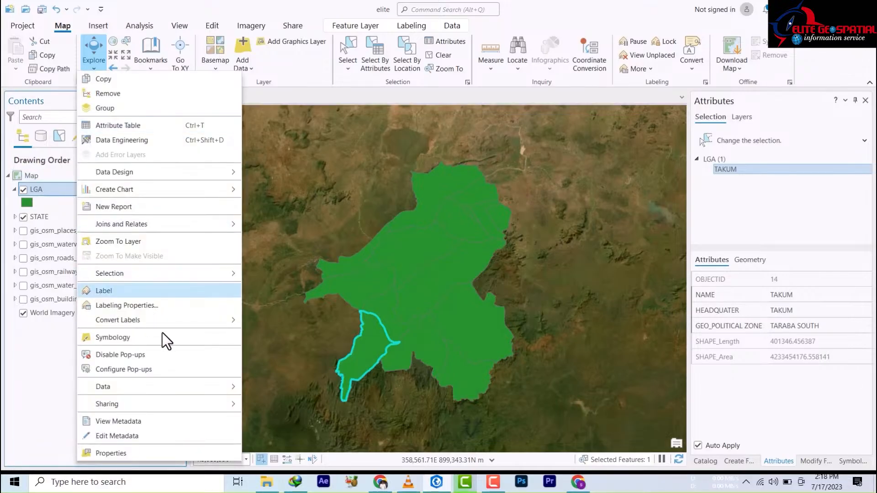
mouse_move(135, 391)
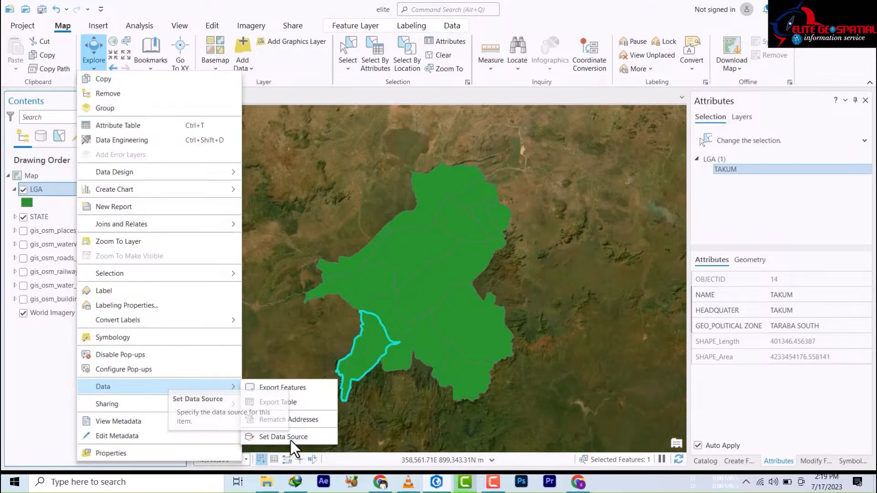
click(285, 387)
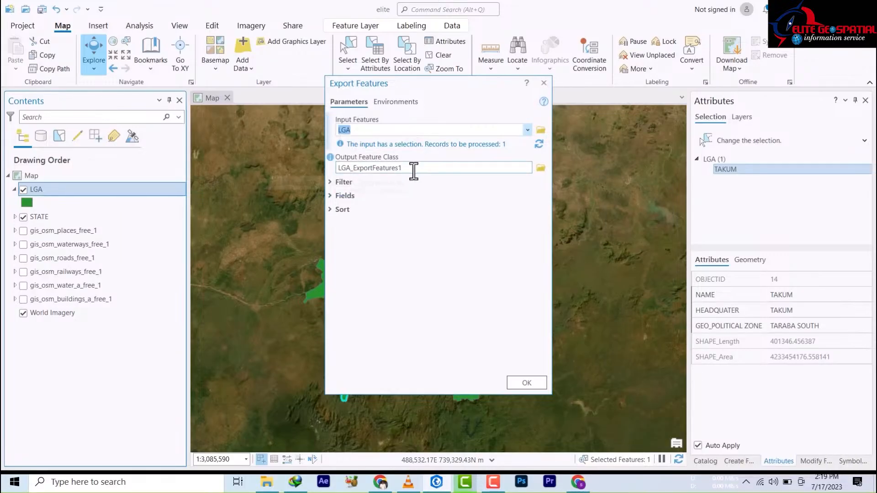
click(331, 195)
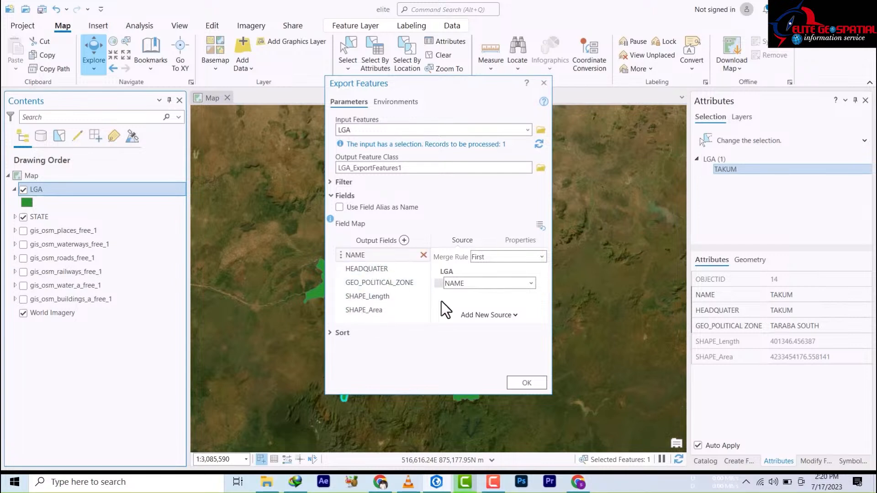
click(332, 195)
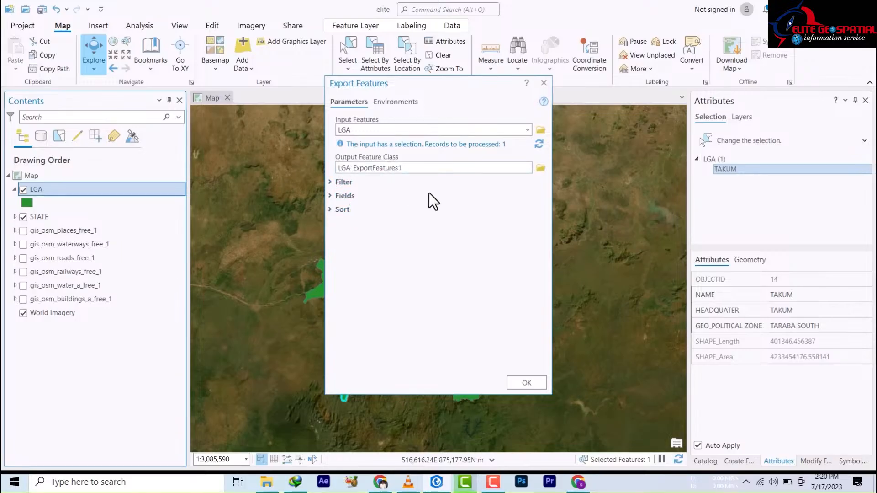
Step: Browse the export output location to the New Folder inside the taraba folder connection
click(541, 170)
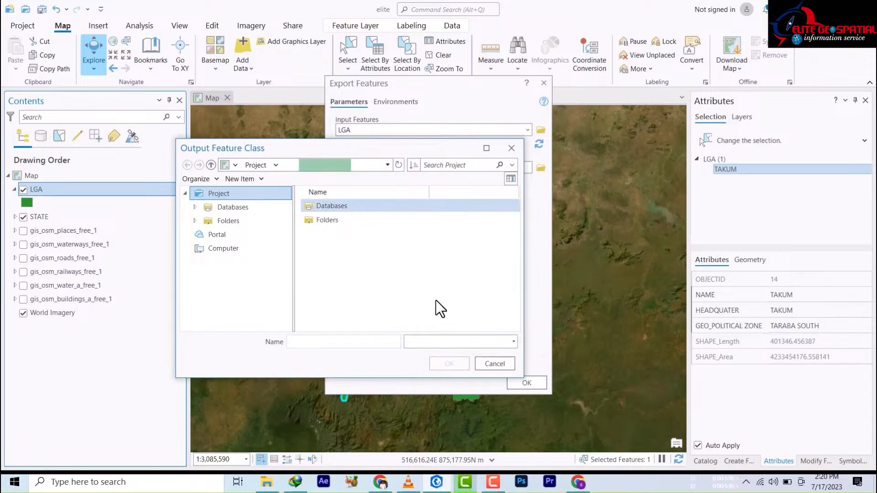
click(316, 221)
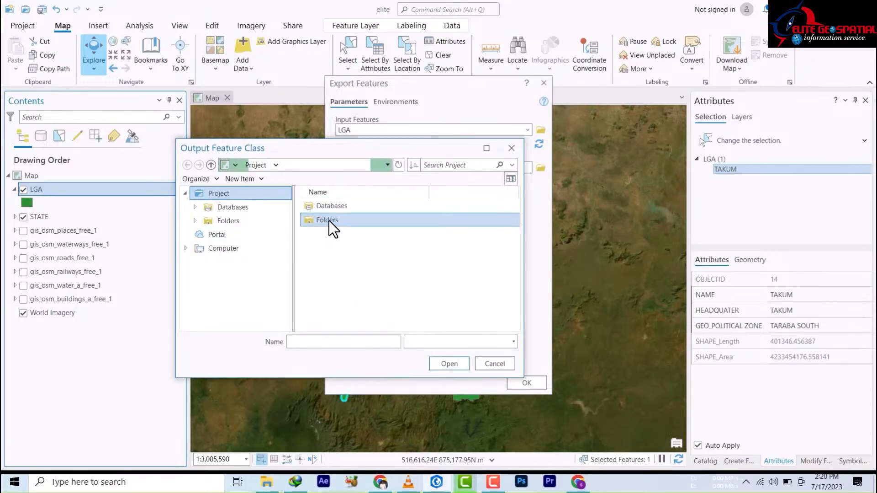
double_click(329, 220)
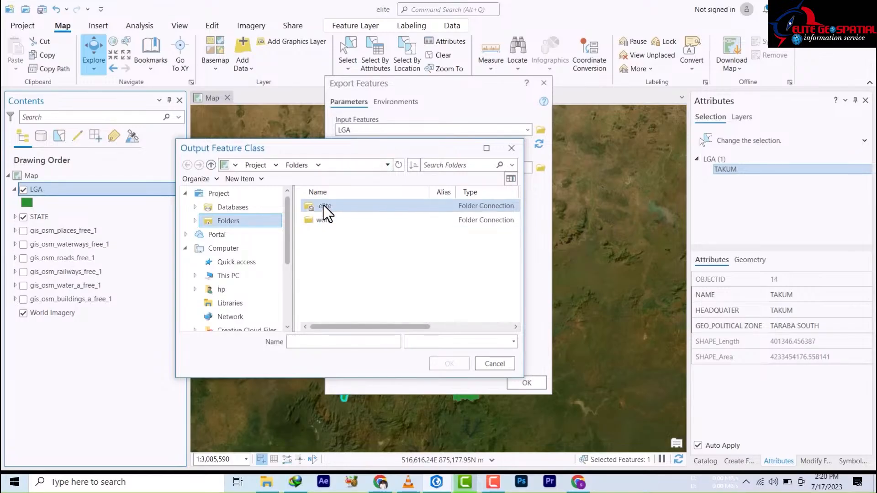
double_click(323, 206)
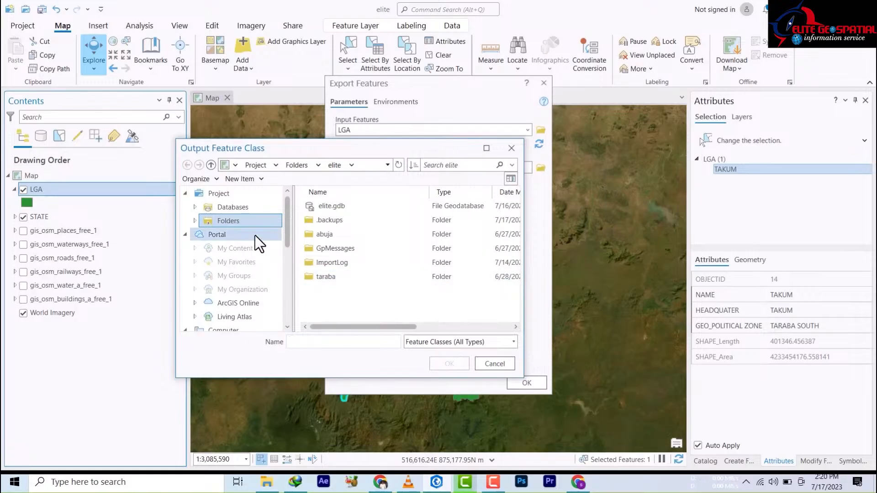
double_click(320, 276)
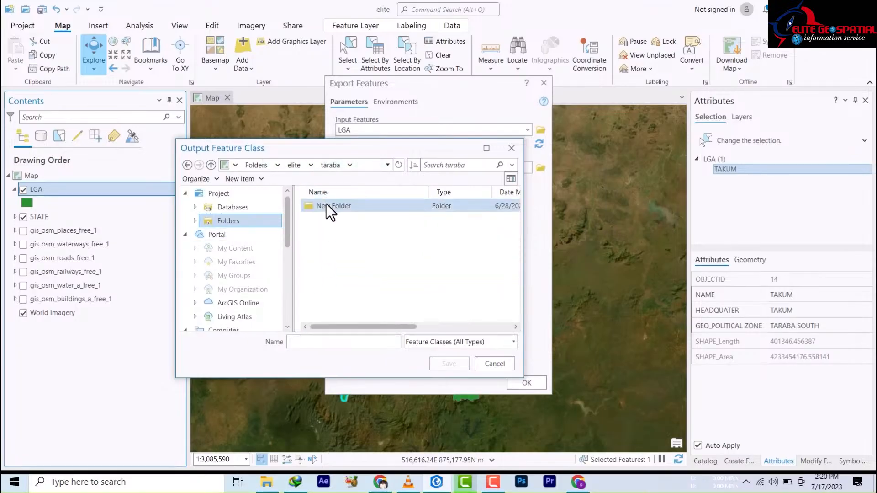
double_click(328, 207)
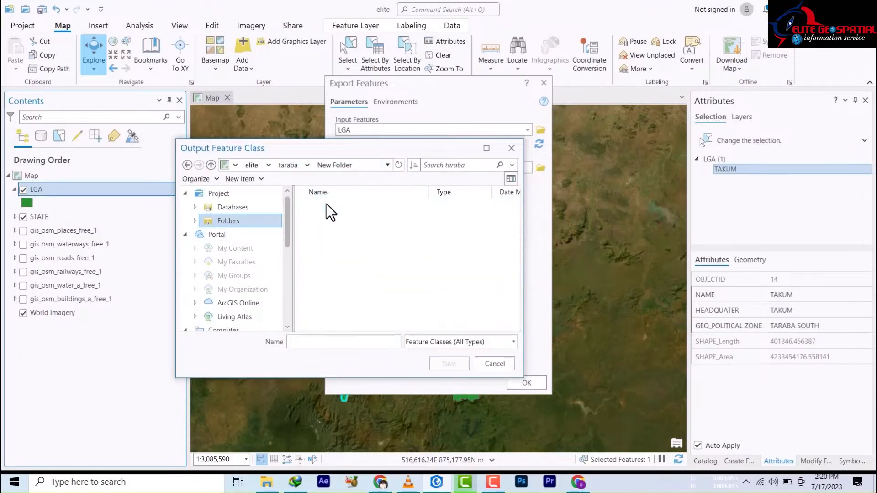
Step: Name the output feature class takum so it is saved as takum.shp
click(454, 344)
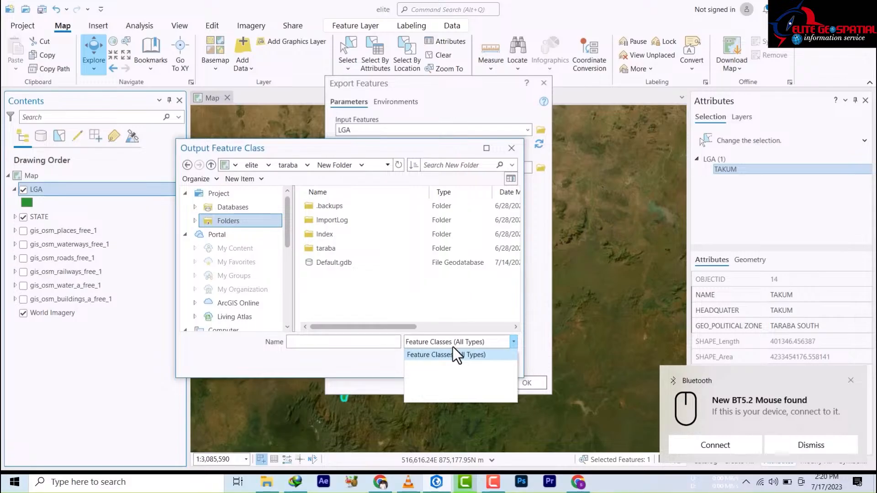
click(465, 355)
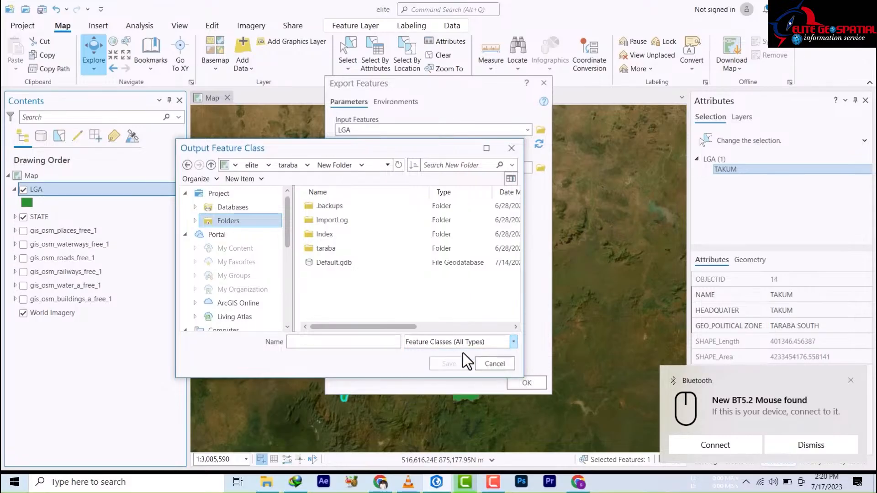
click(361, 343)
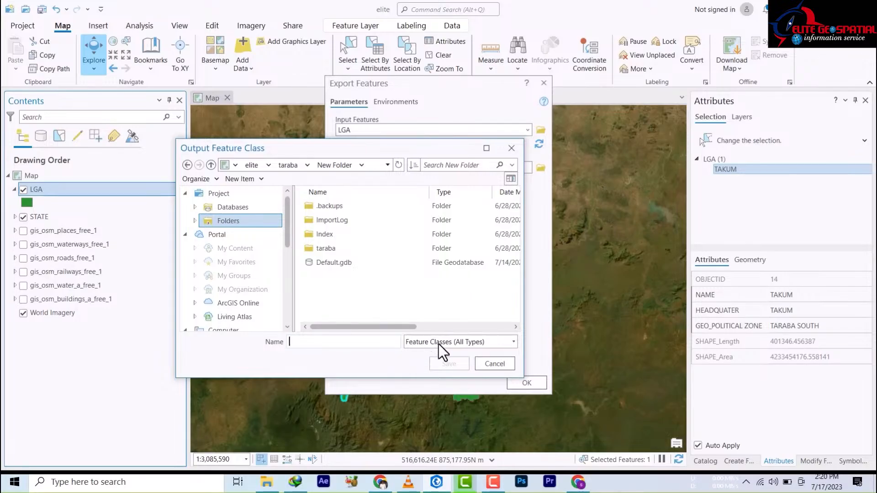
click(498, 346)
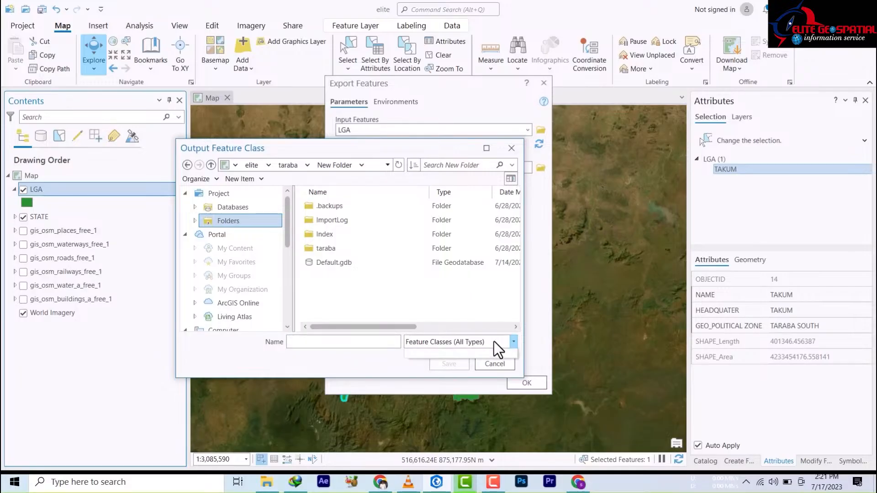
click(498, 353)
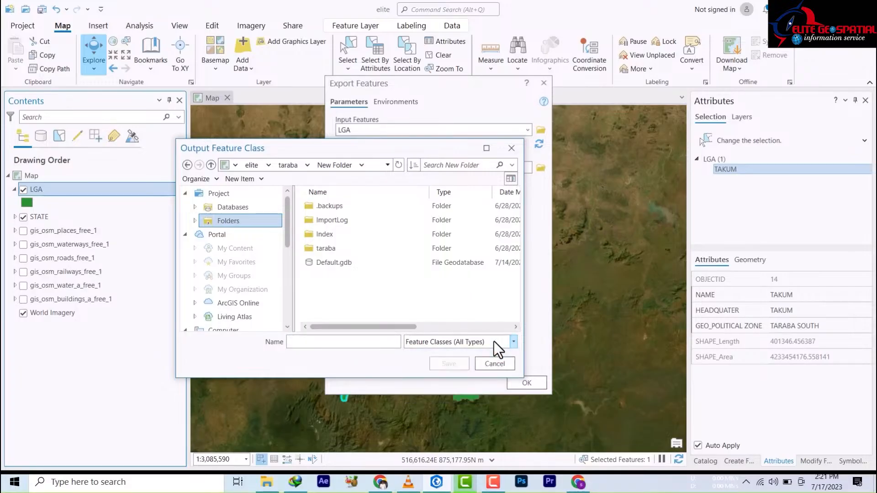
click(347, 339)
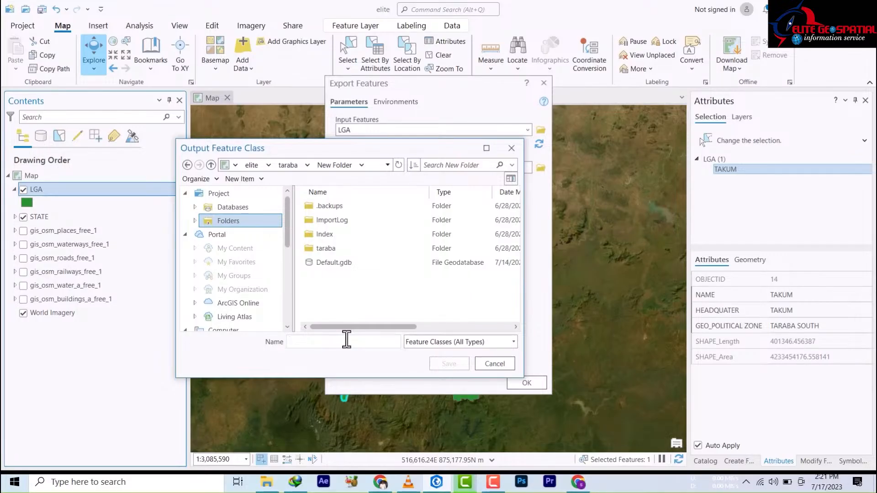
click(329, 264)
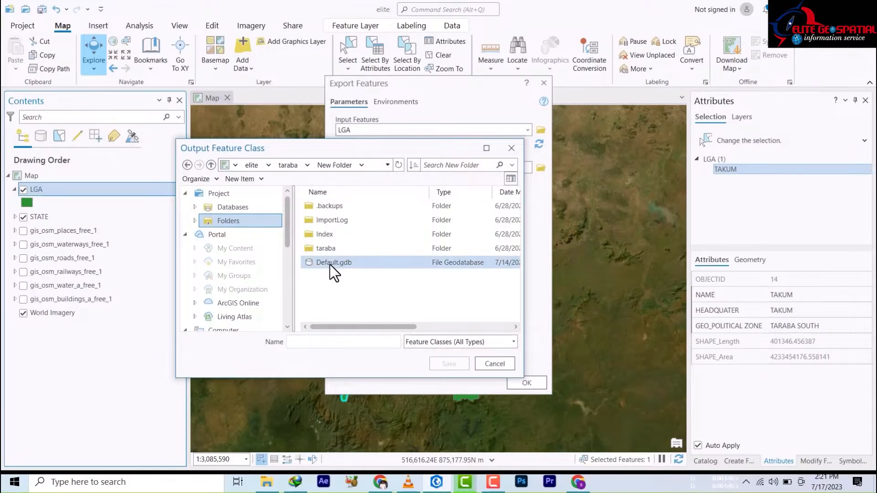
click(330, 286)
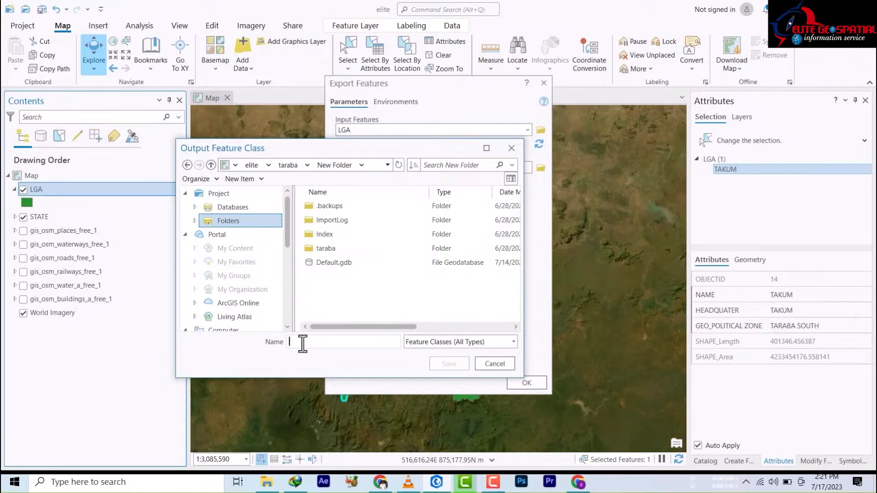
text(tak)
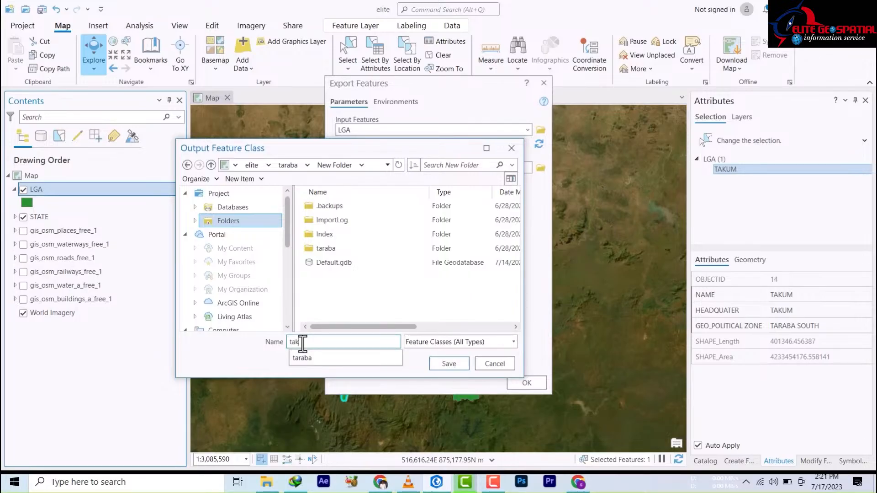
text(um)
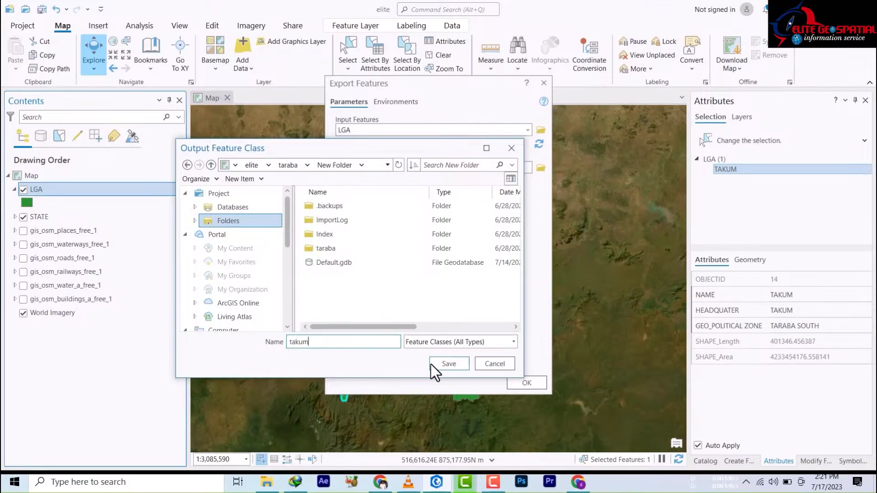
click(445, 364)
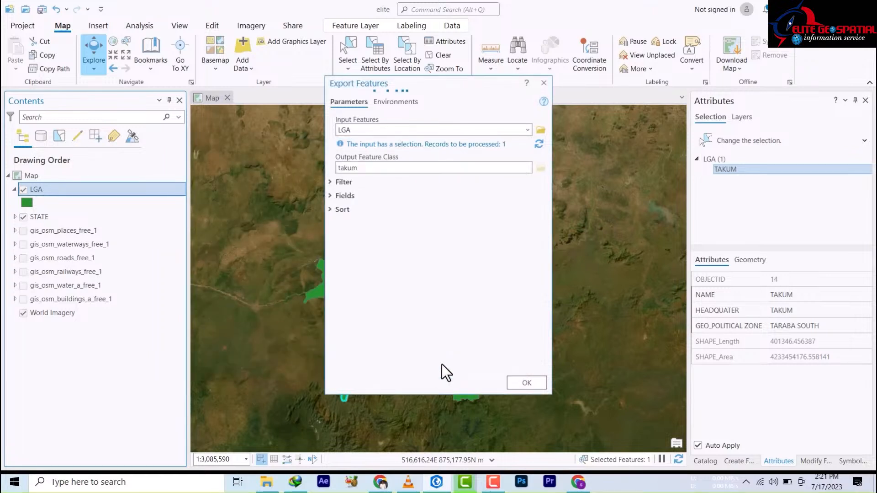
Step: Run the TAKUM export to create the takum layer, then hide STATE while keeping LGA visible
click(521, 382)
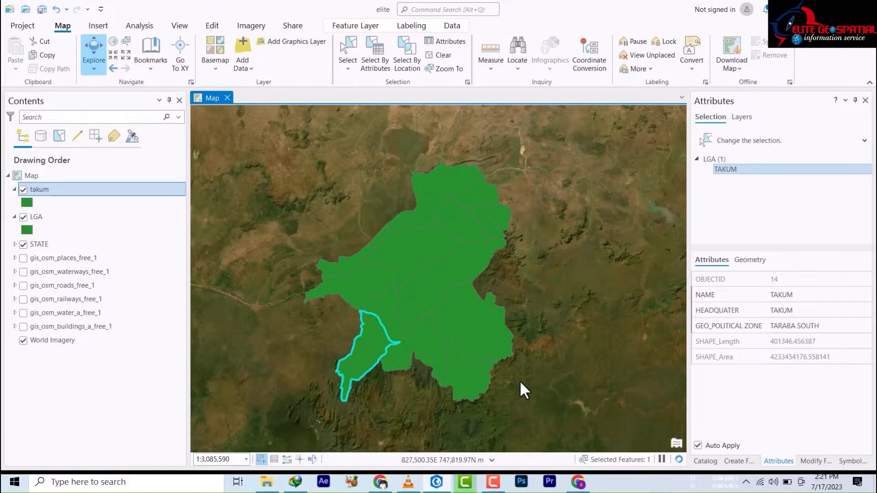
click(23, 216)
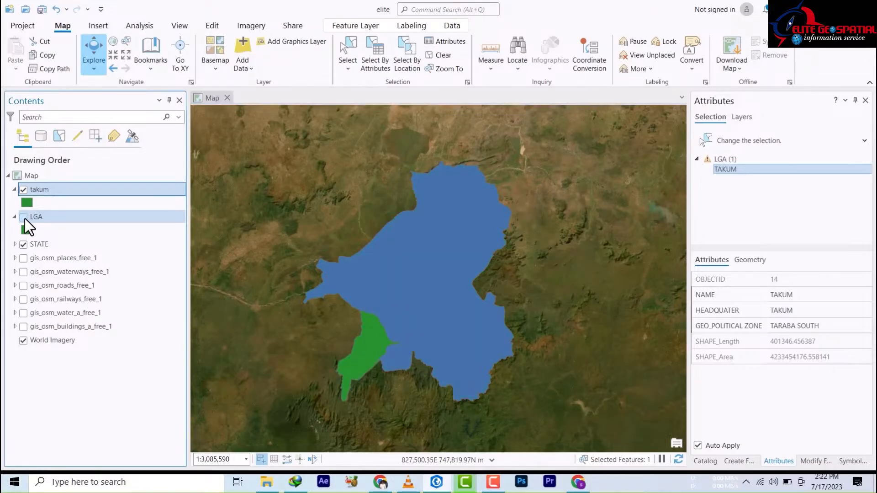
click(23, 244)
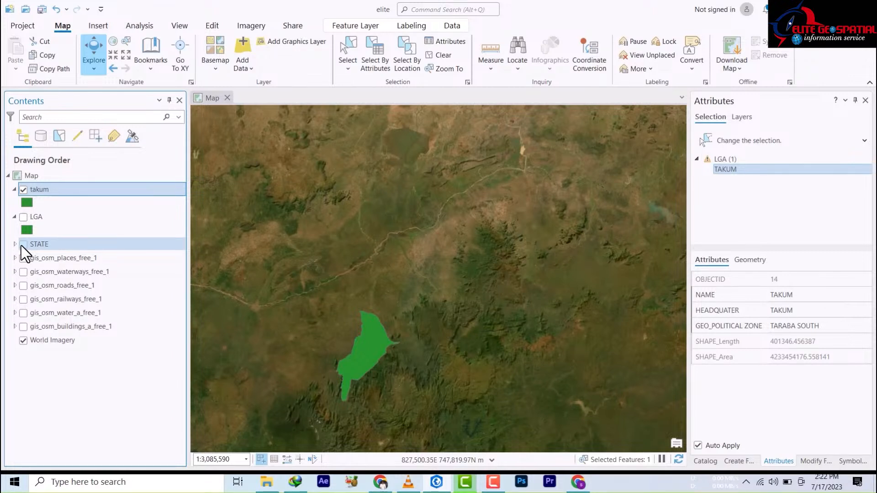
click(24, 216)
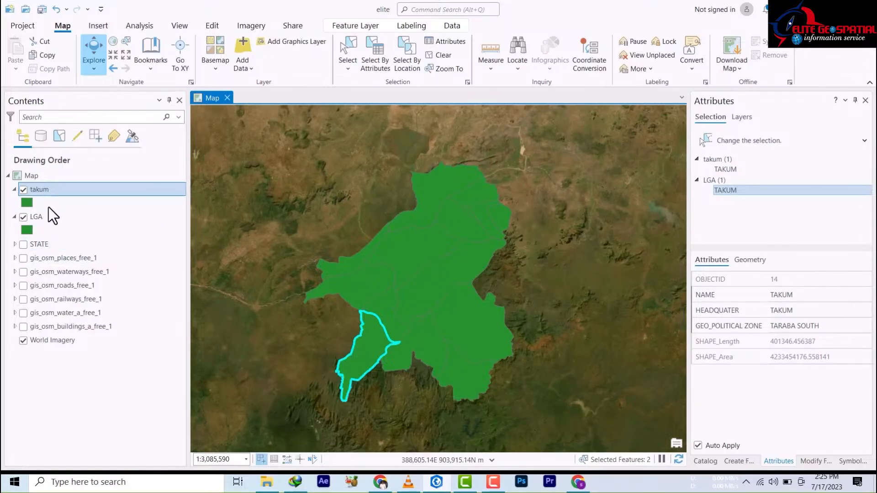
Step: Open the LGA attribute table and clear the TAKUM selection
click(40, 218)
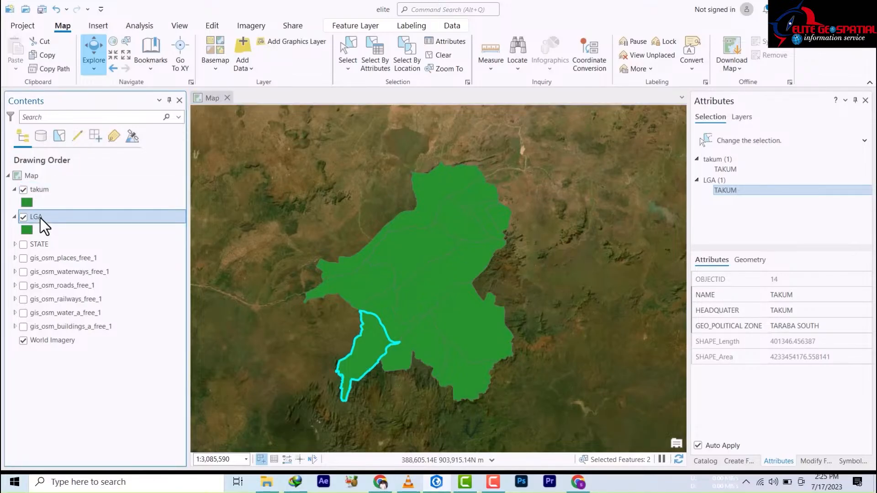
right_click(40, 217)
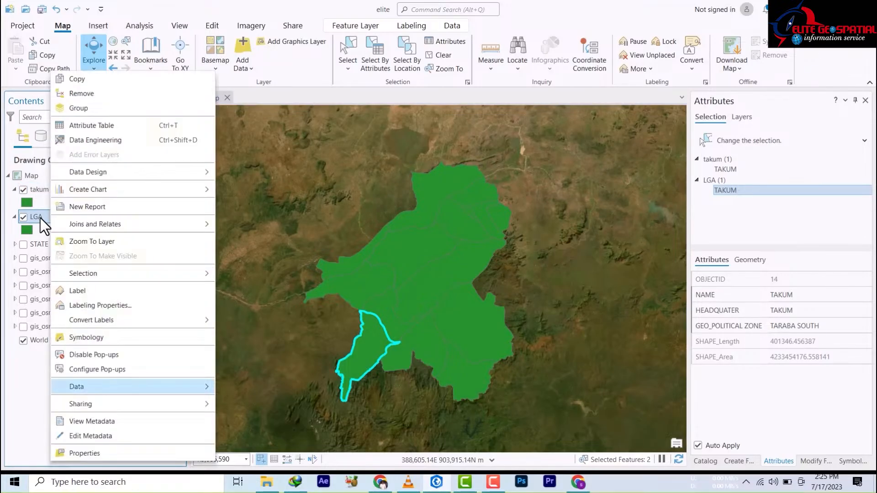
click(90, 127)
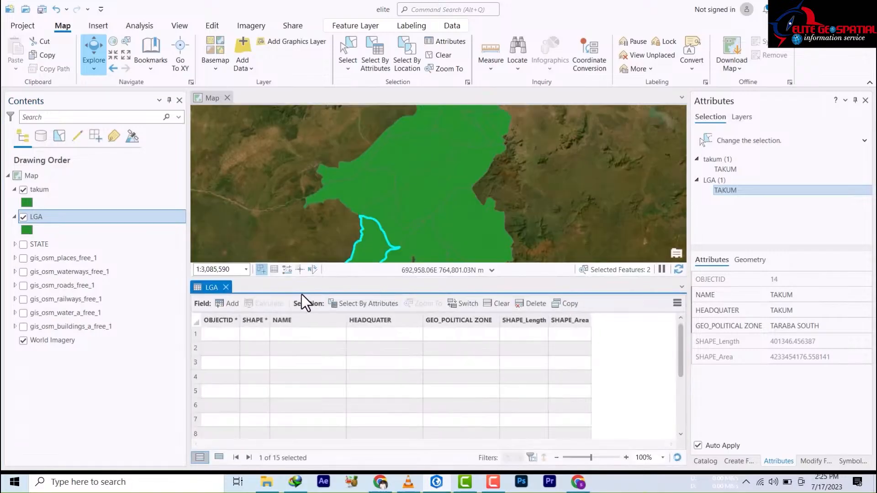
scroll(304, 379, down, 3)
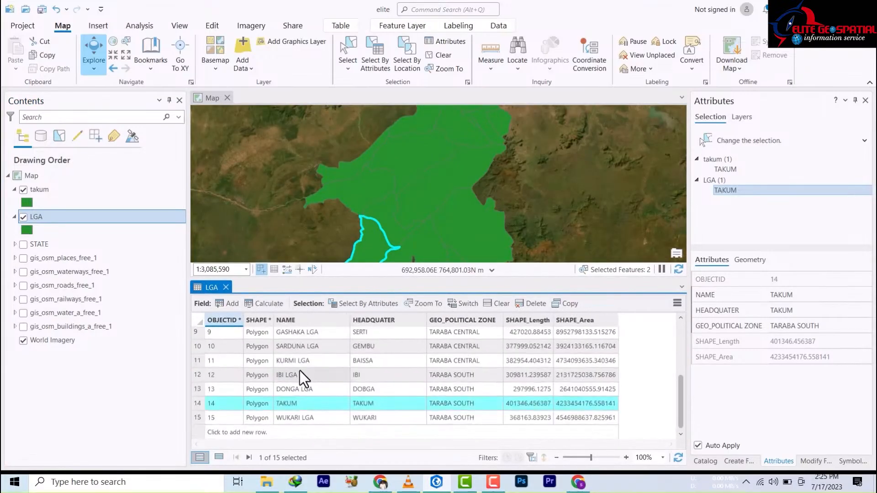
scroll(314, 416, up, 3)
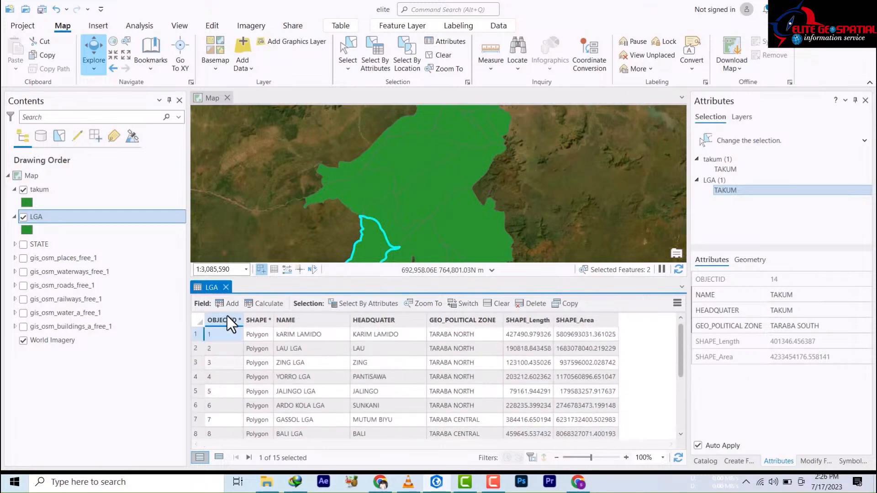
scroll(221, 418, down, 3)
scroll(221, 406, up, 3)
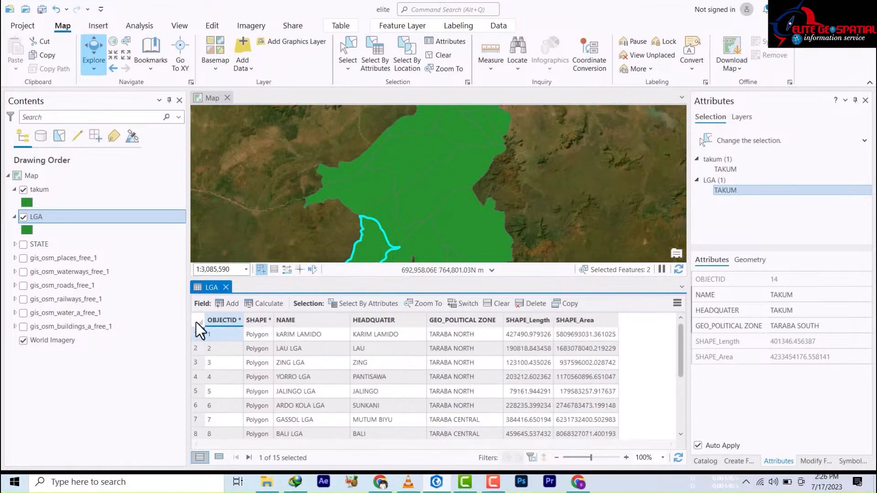
click(201, 328)
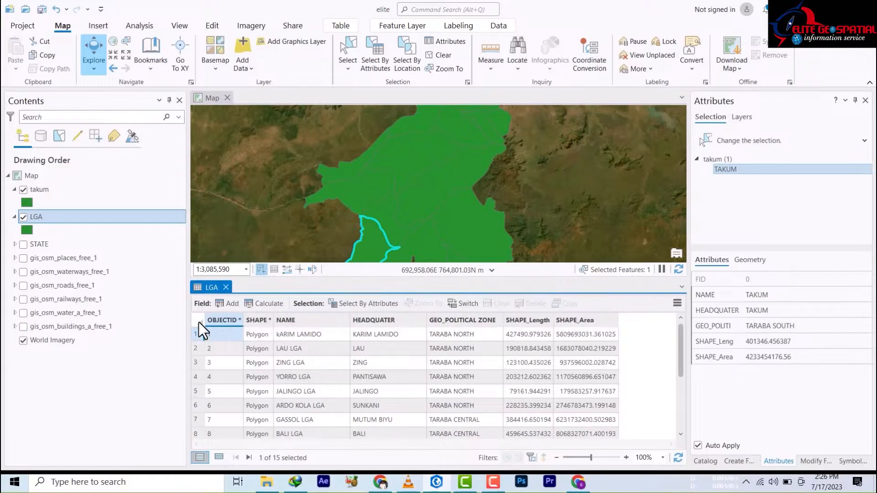
scroll(304, 423, down, 3)
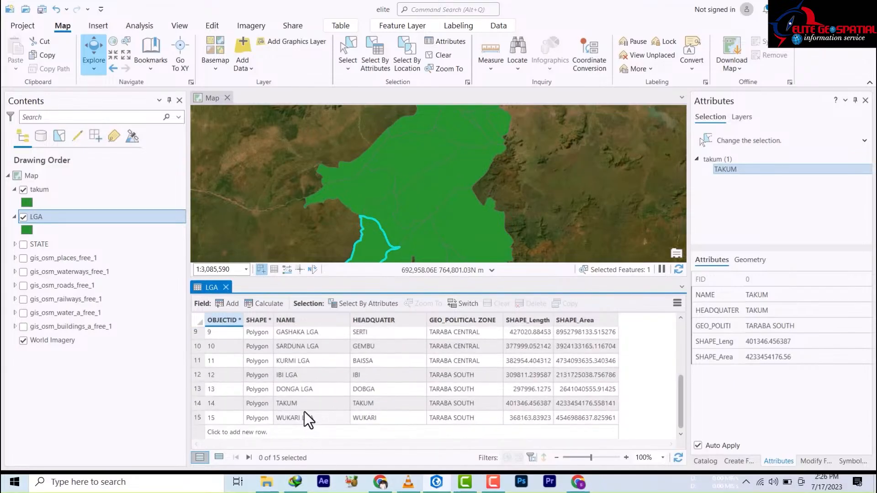
scroll(284, 396, up, 3)
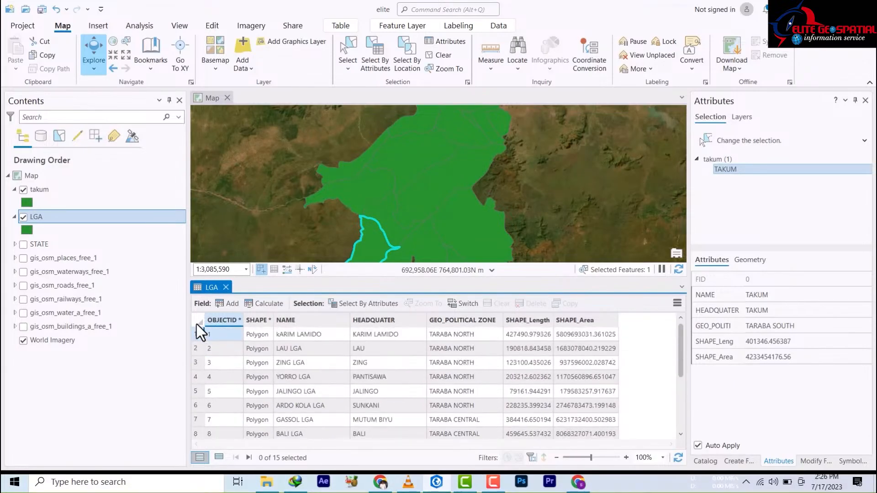
Step: Start a Select By Attributes query: GEO_POLITICAL ZONE 'contains the text', and validate it
click(368, 302)
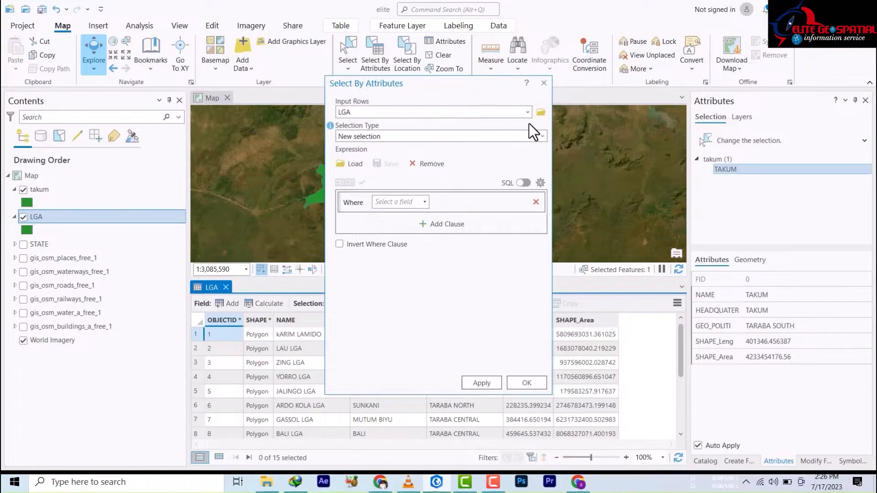
click(425, 201)
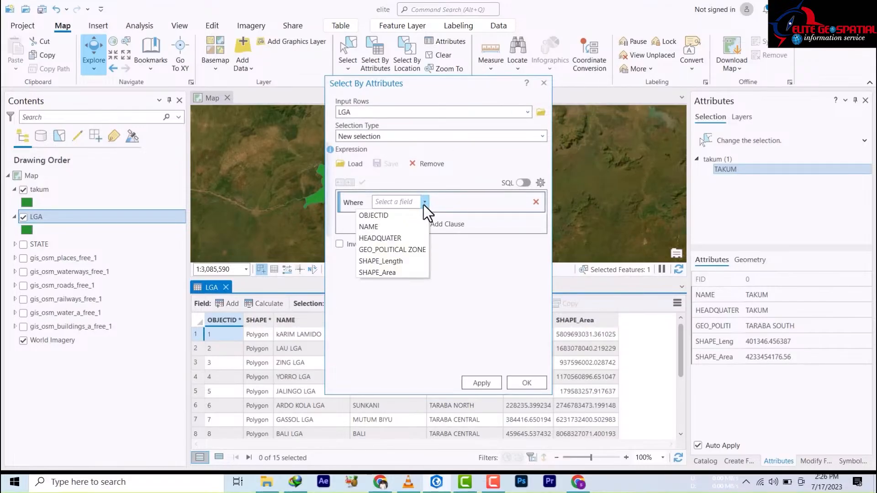
click(394, 249)
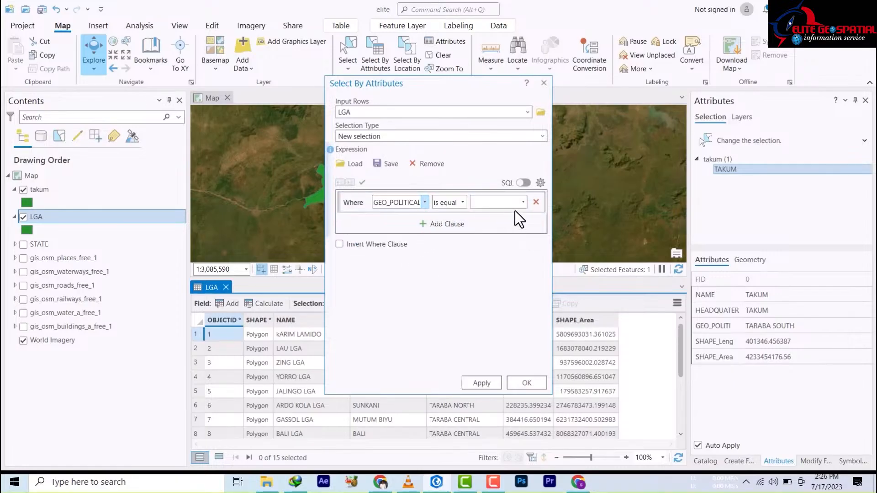
click(524, 202)
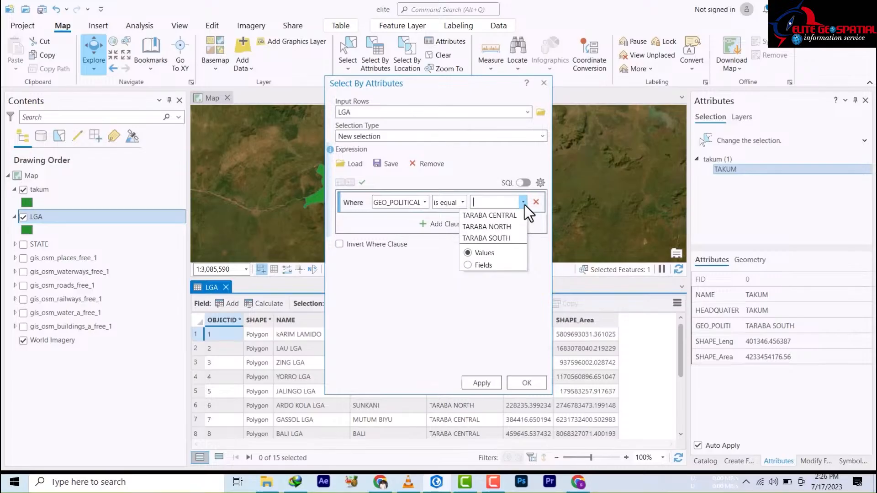
click(462, 202)
click(462, 202)
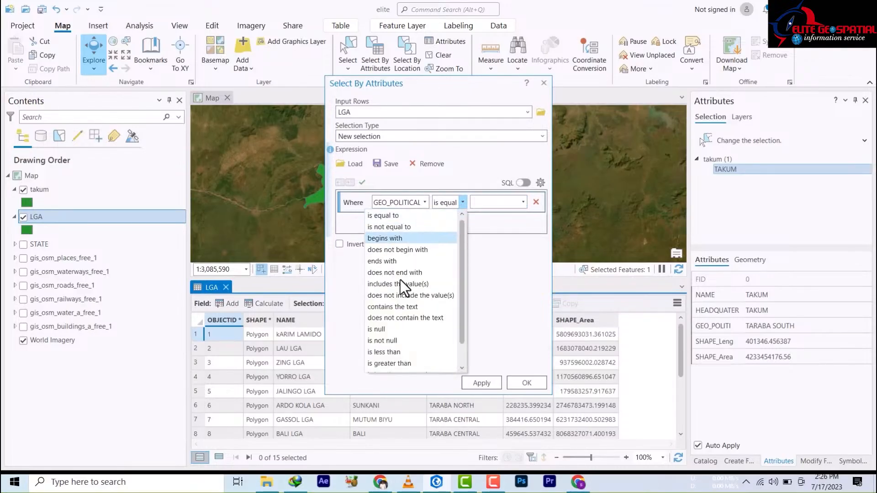
click(393, 307)
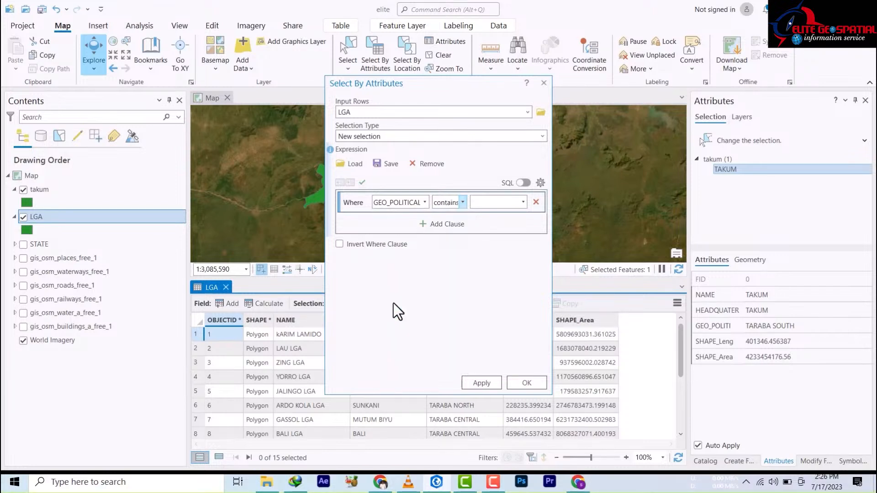
click(524, 202)
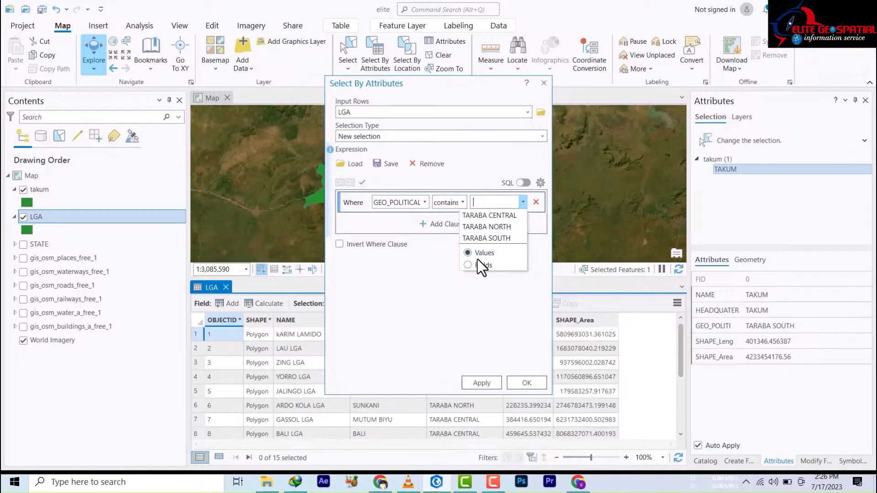
click(471, 273)
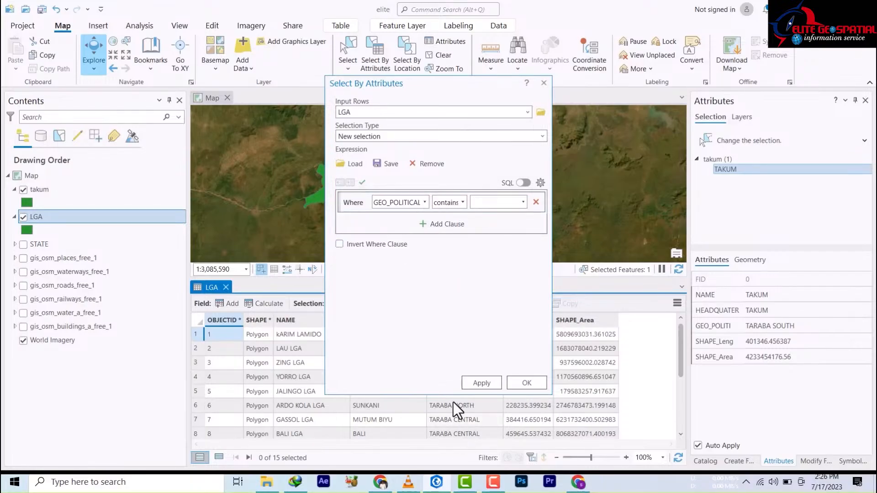
click(362, 182)
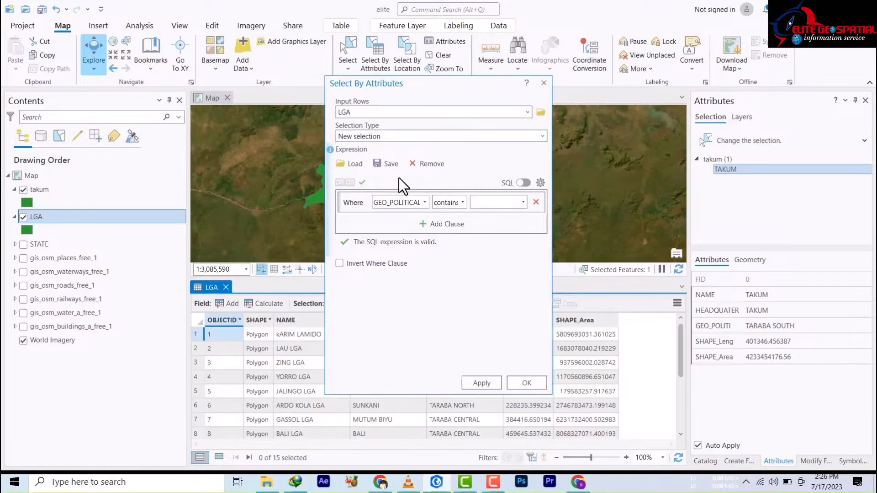
Step: Set the query value to TARABA CENTRAL, validate, and apply it to select 5 of 15 LGAs
click(523, 202)
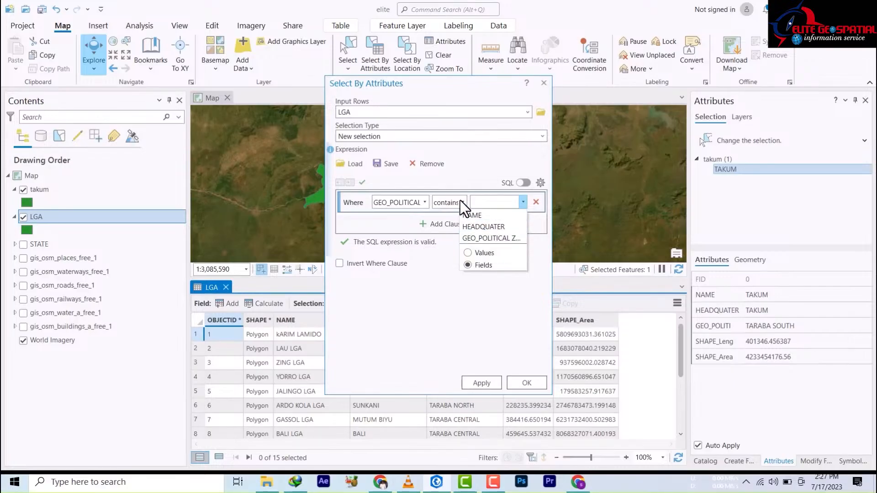
click(470, 252)
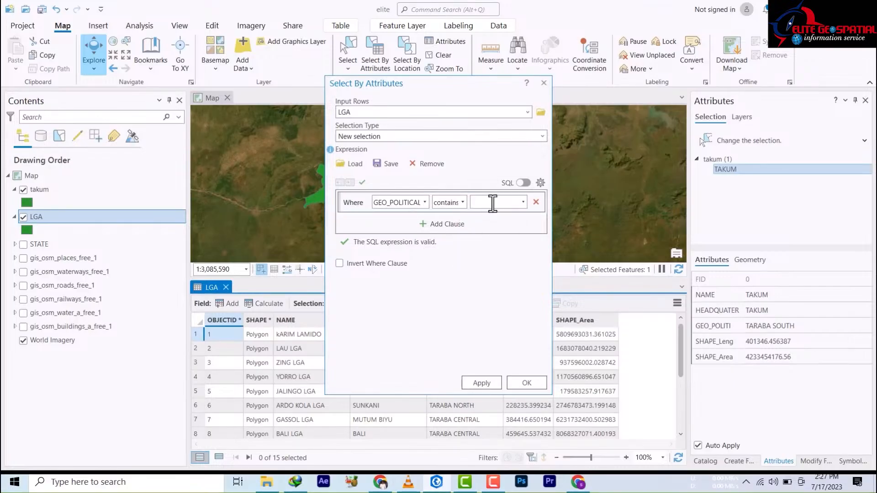
click(523, 202)
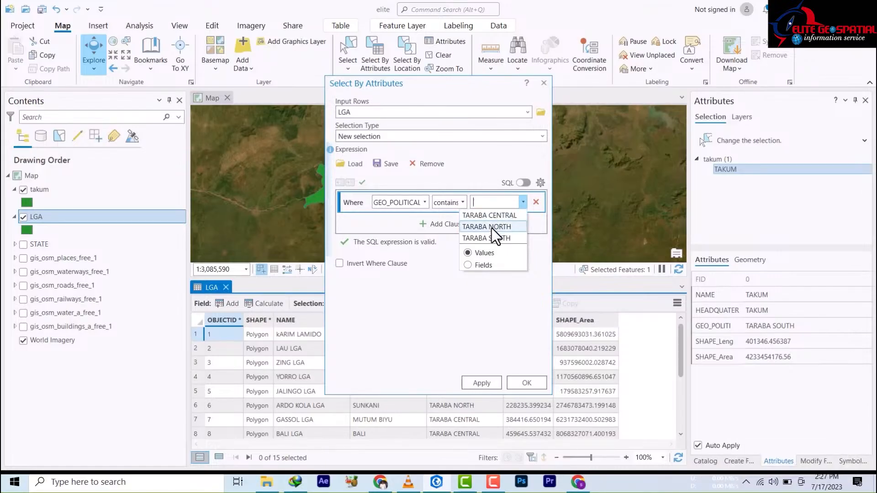
click(475, 215)
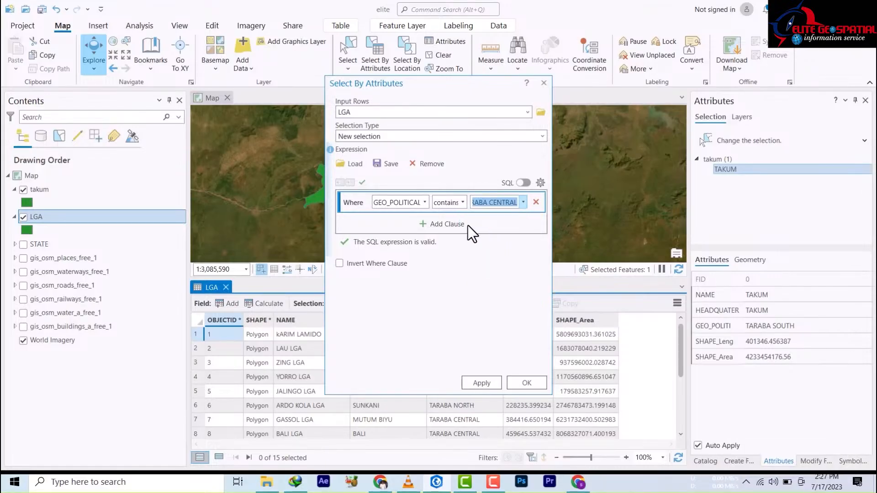
click(361, 183)
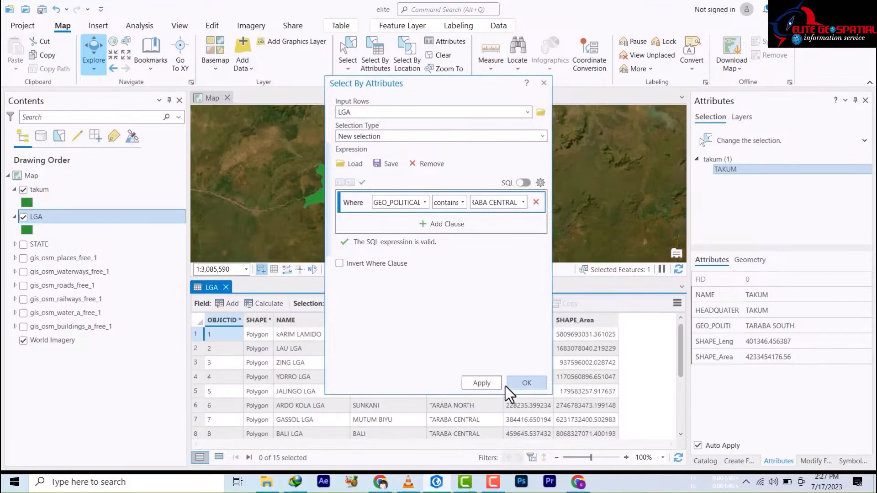
click(482, 383)
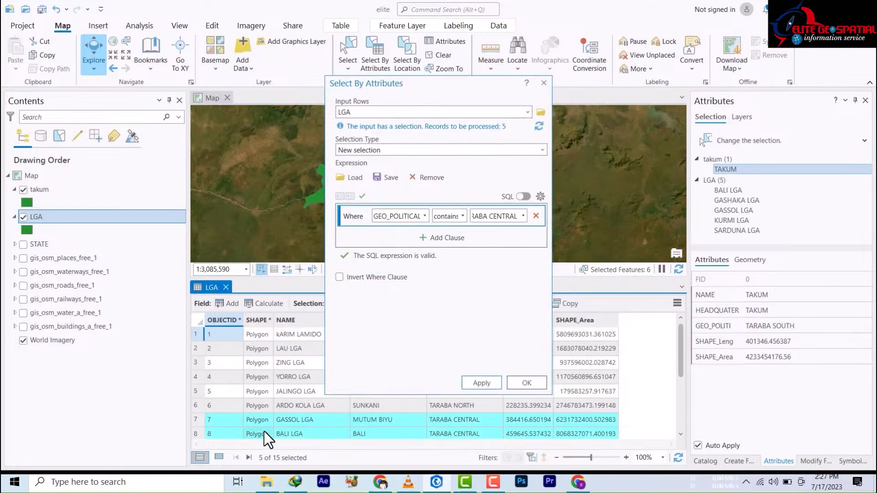
scroll(262, 425, down, 3)
scroll(258, 423, up, 2)
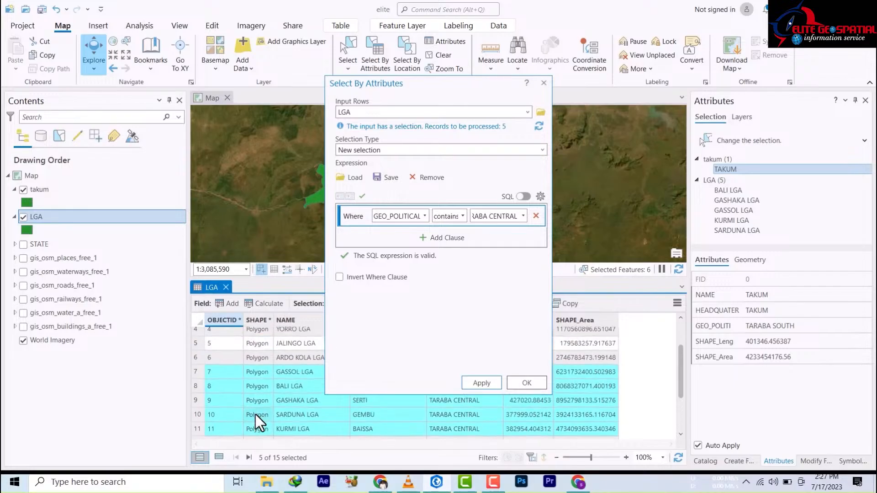
Step: Close the Select By Attributes window and the LGA attribute table
click(527, 382)
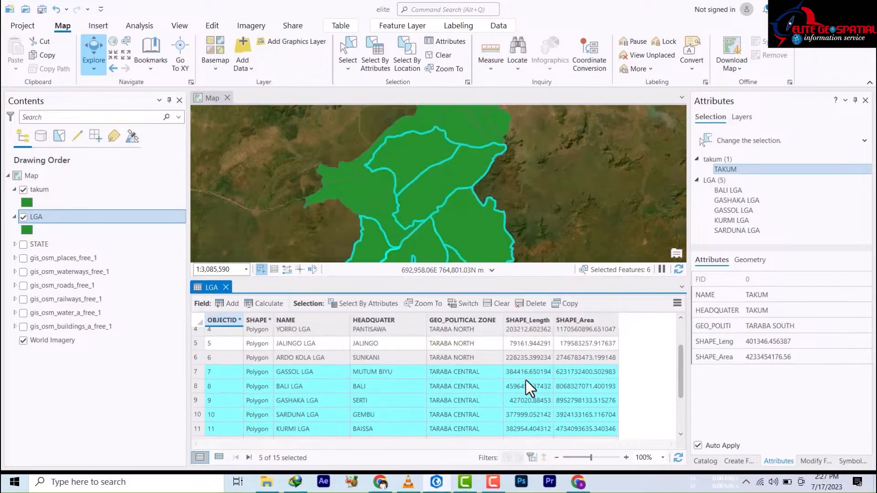
scroll(447, 385, down, 2)
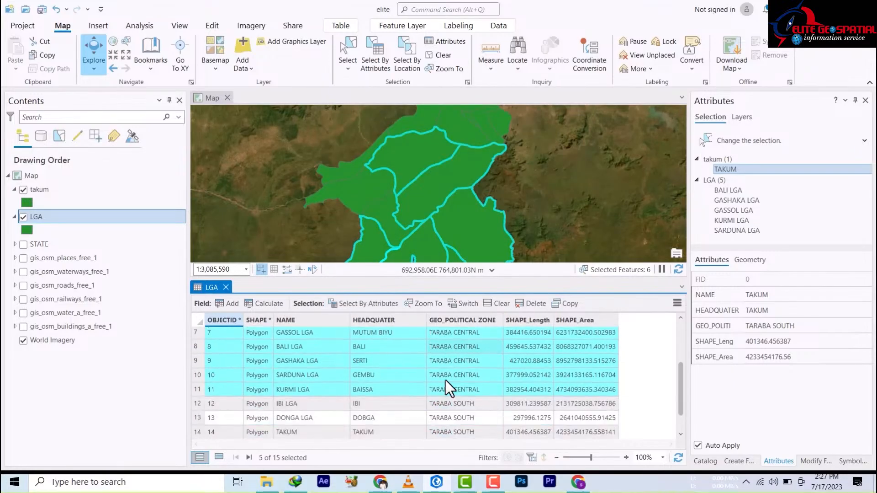
scroll(450, 387, up, 2)
scroll(450, 387, up, 2)
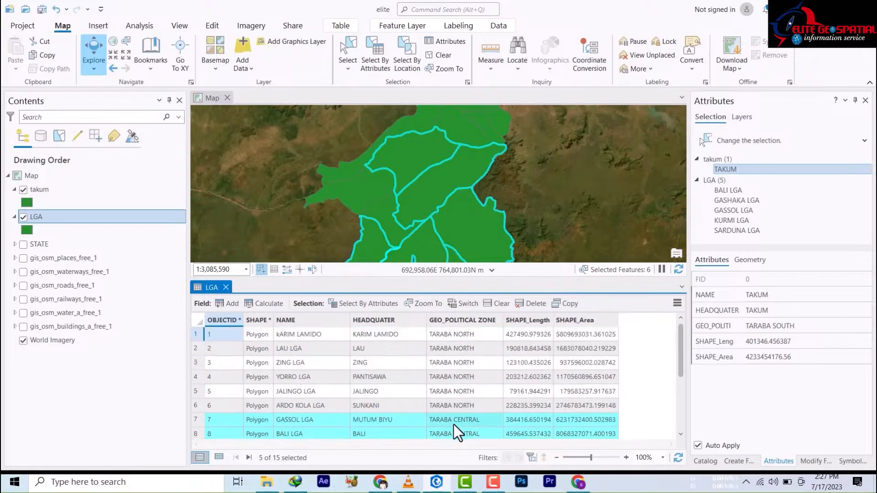
scroll(458, 427, down, 3)
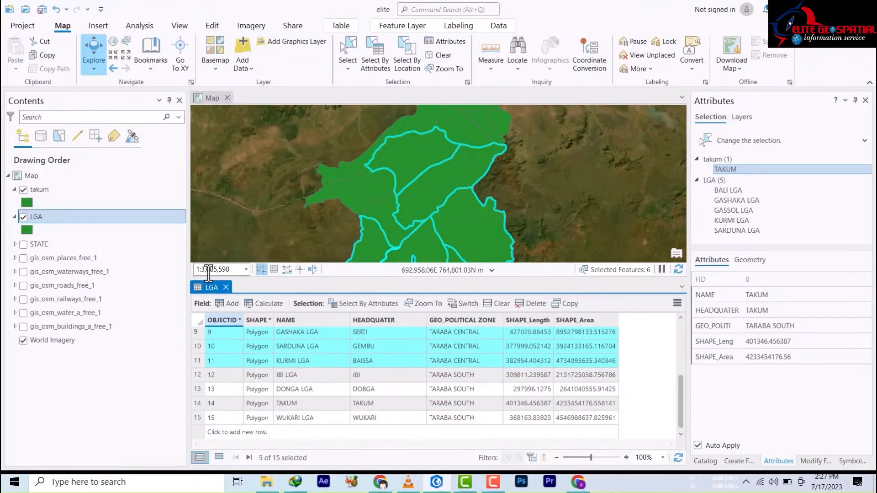
click(226, 287)
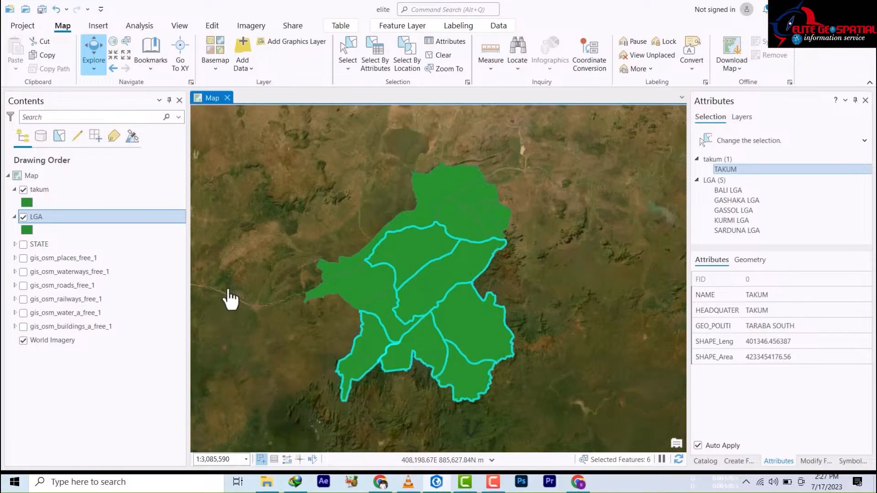
Step: Export the five selected LGAs to a new shapefile named taraba_central.shp in the project folder
right_click(52, 224)
mouse_move(125, 395)
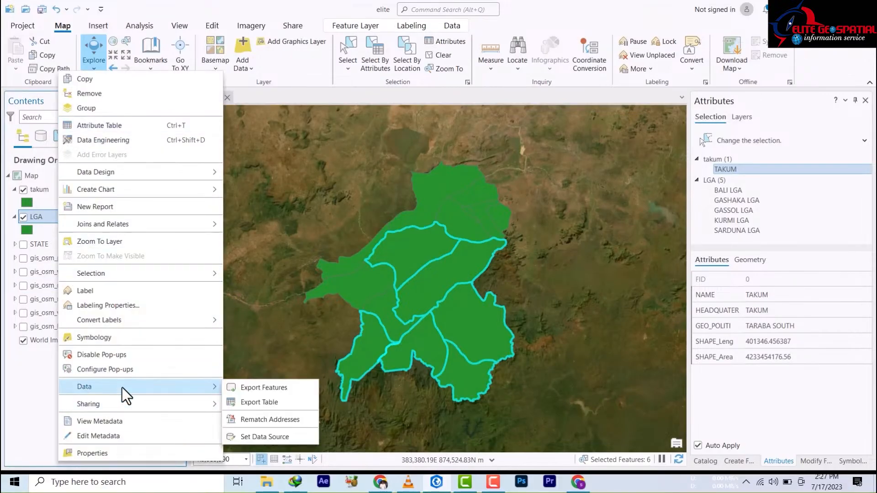
click(261, 387)
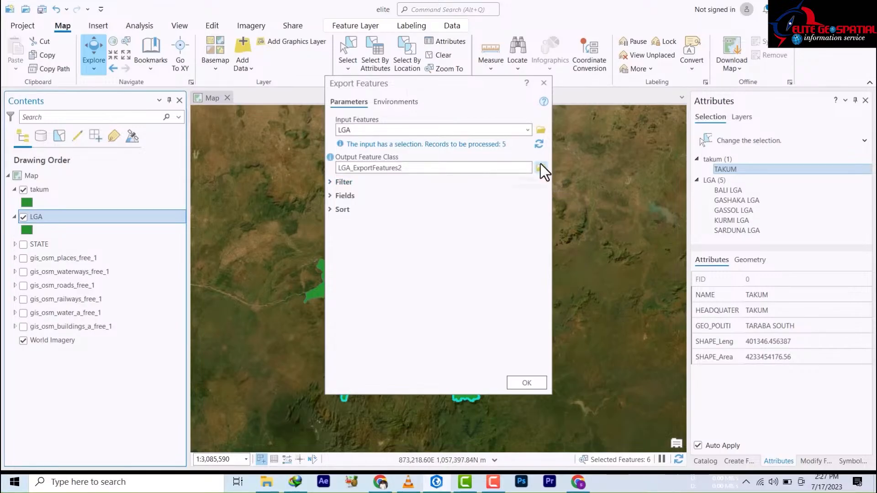
click(542, 168)
double_click(343, 222)
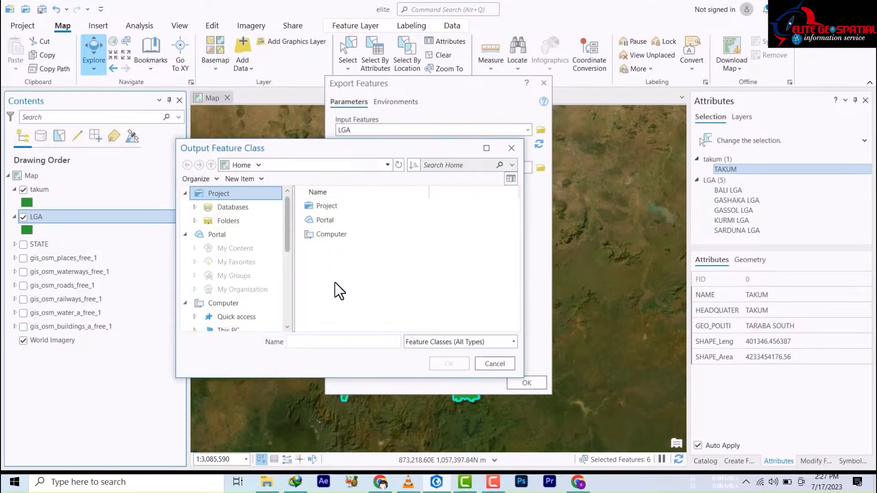
click(372, 342)
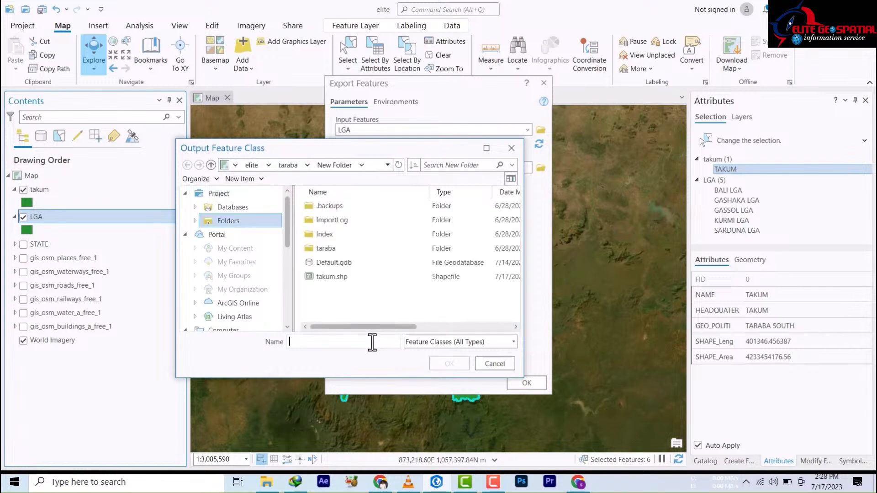
text(ta)
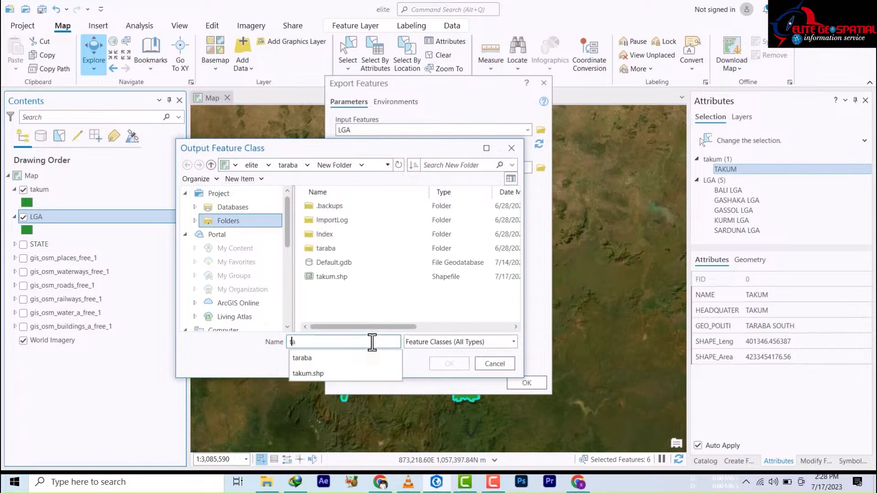
text(raba)
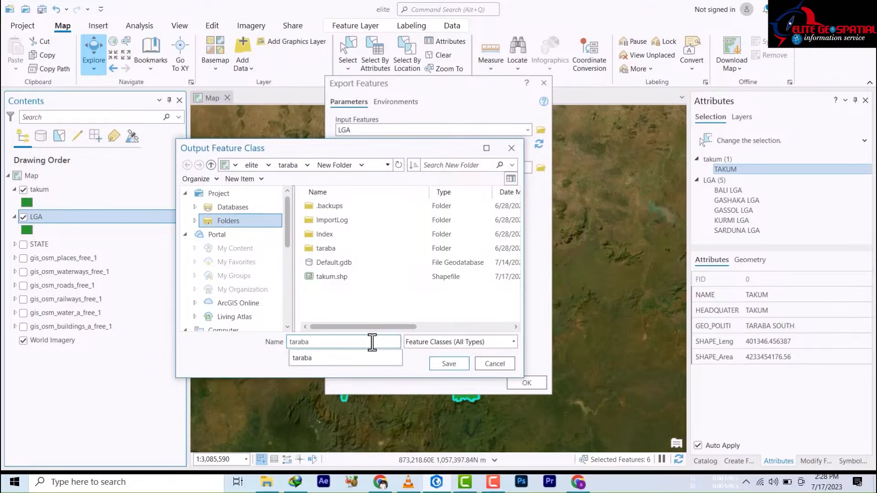
text(_)
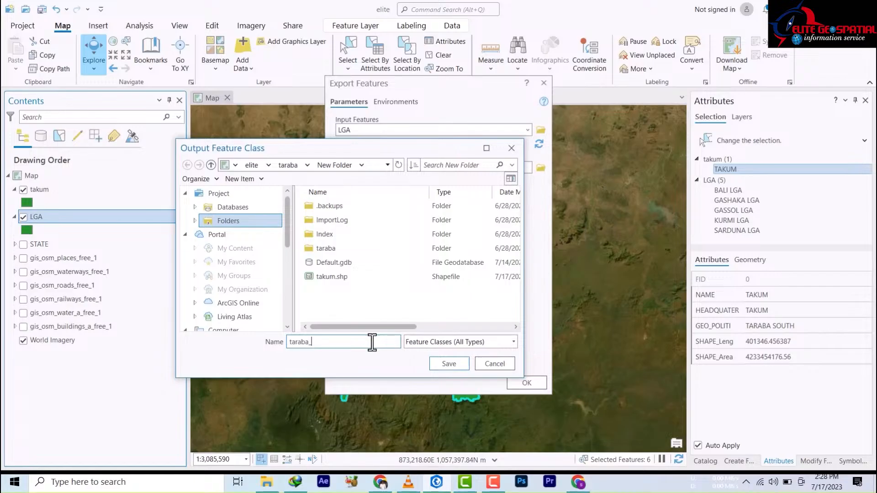
text(c)
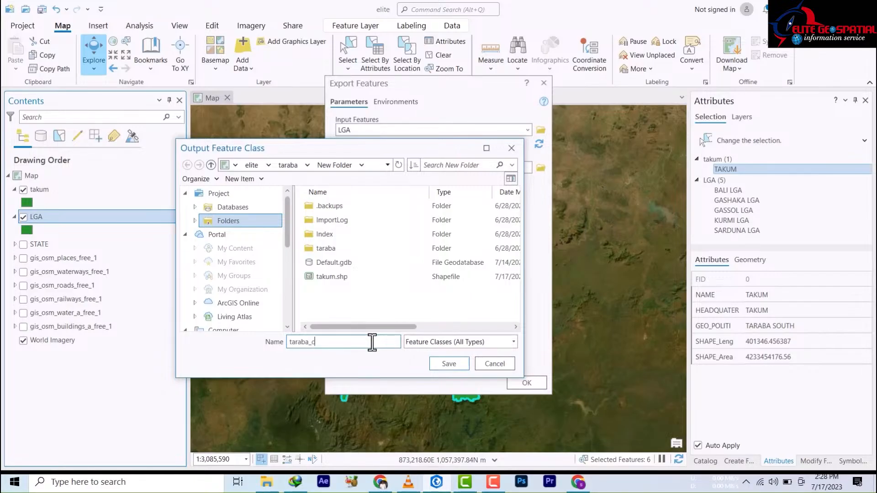
text(entral)
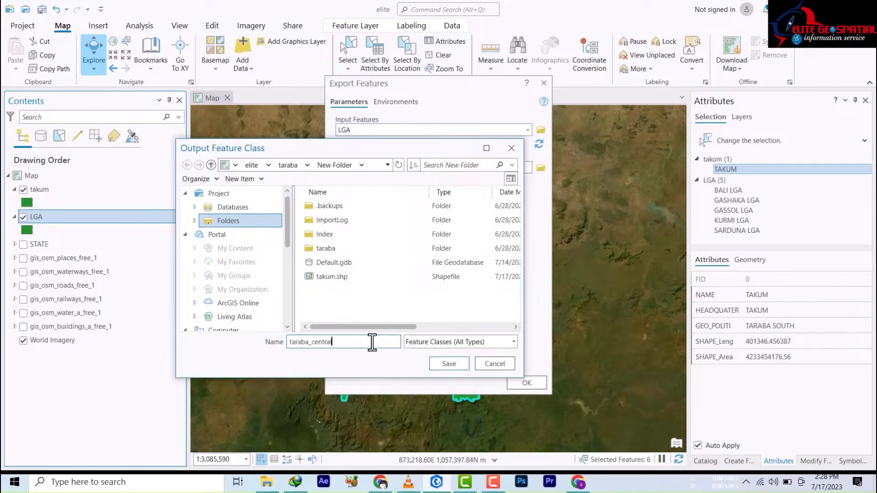
click(440, 364)
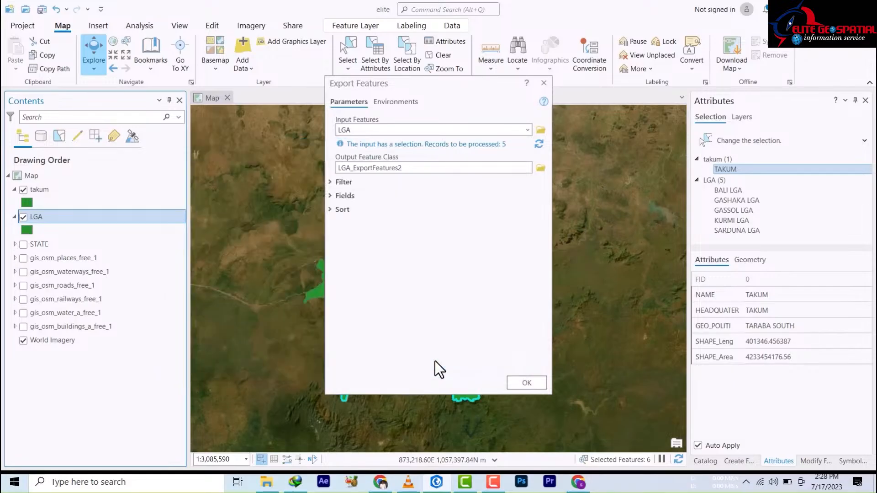
click(521, 381)
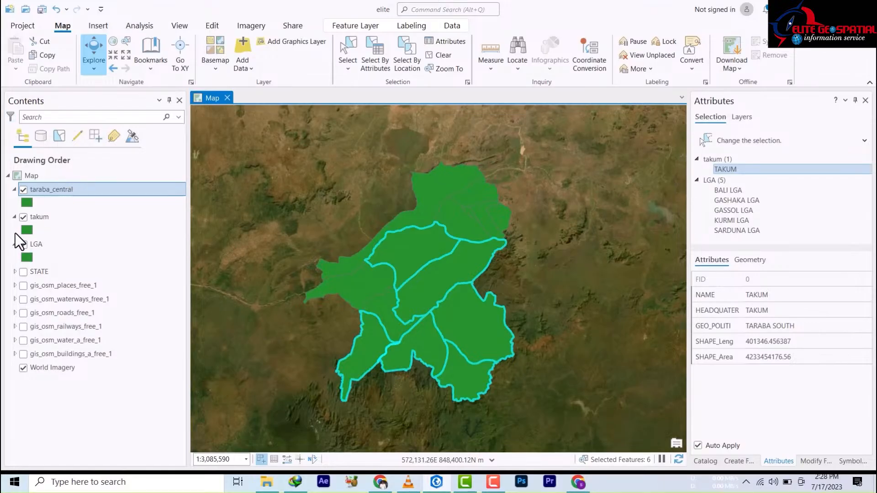
Step: Show the LGA layer again, clear all selected records in its attribute table, and close the table
click(24, 244)
right_click(35, 247)
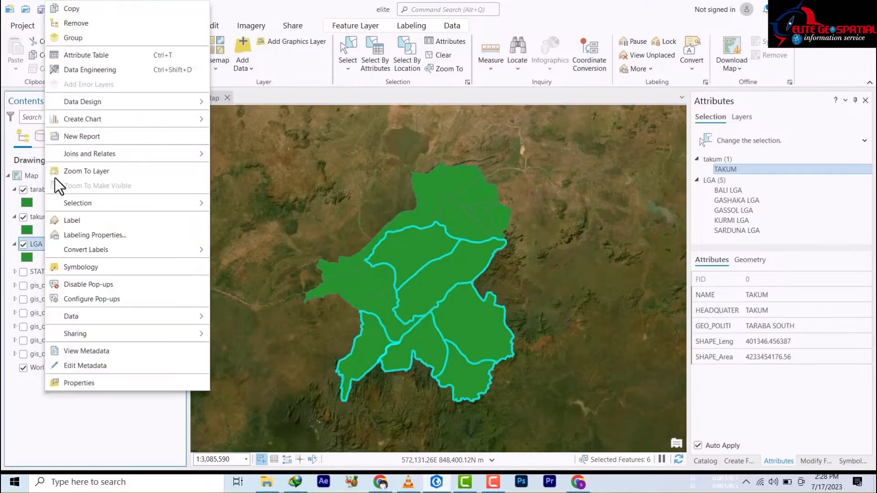
click(73, 55)
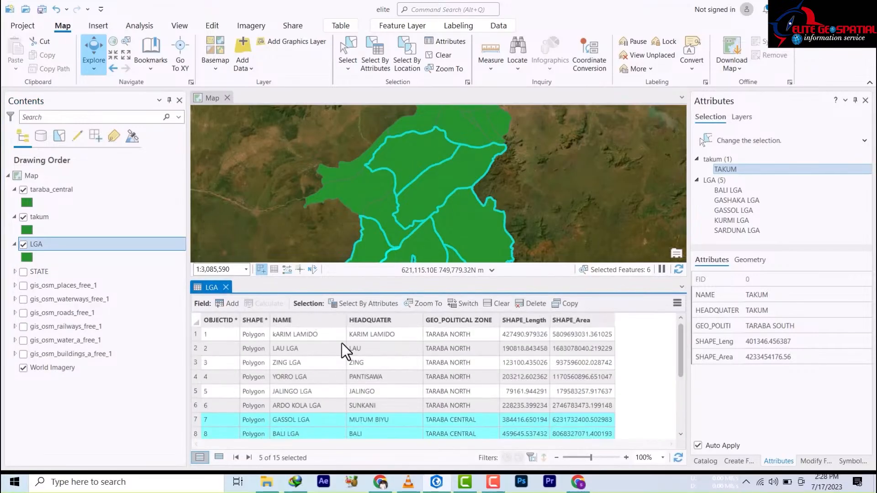
scroll(337, 411, down, 3)
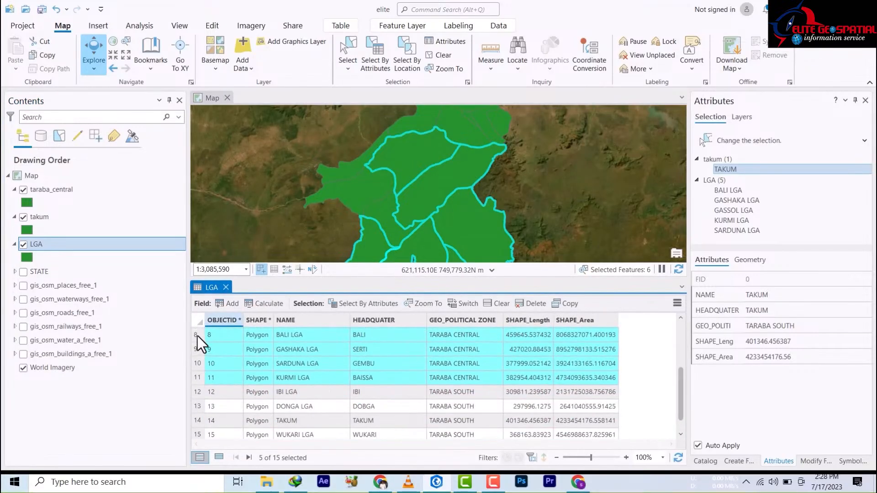
scroll(198, 327, up, 3)
click(198, 320)
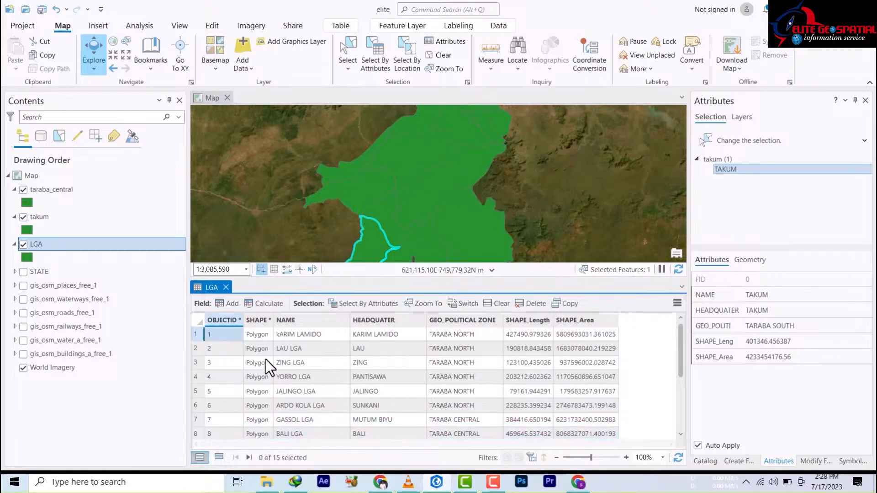
click(200, 321)
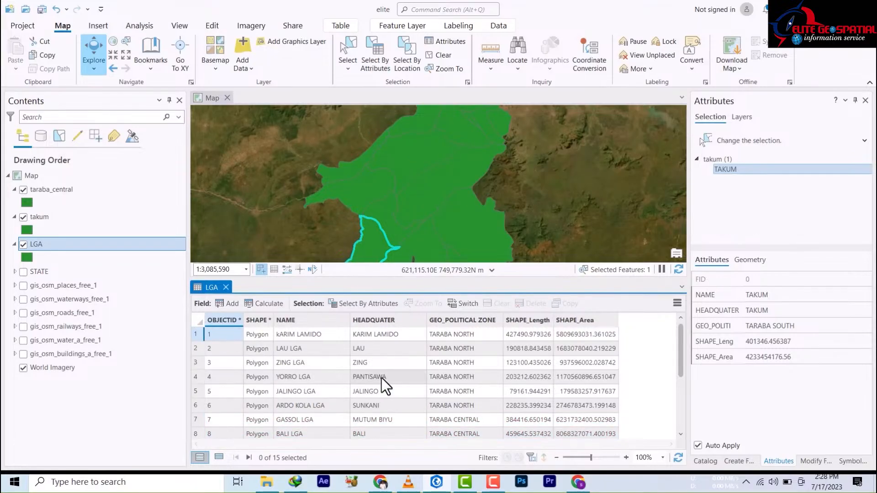
scroll(383, 385, down, 3)
scroll(375, 379, up, 3)
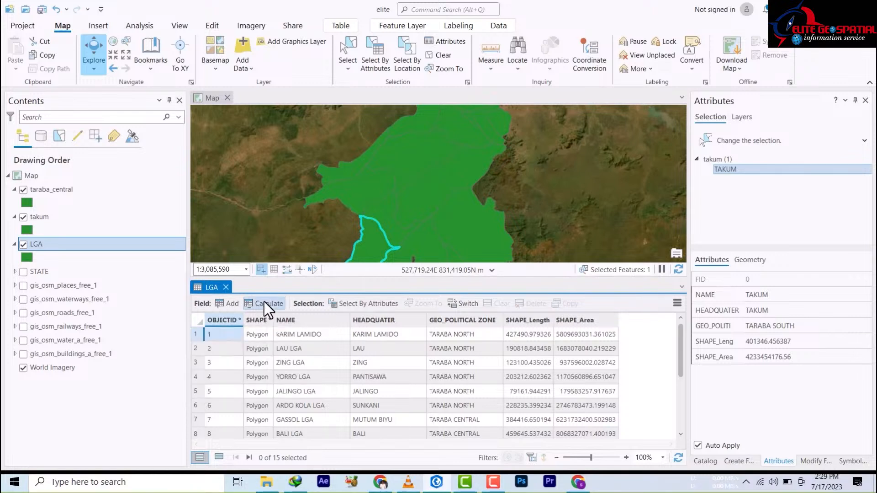
click(226, 286)
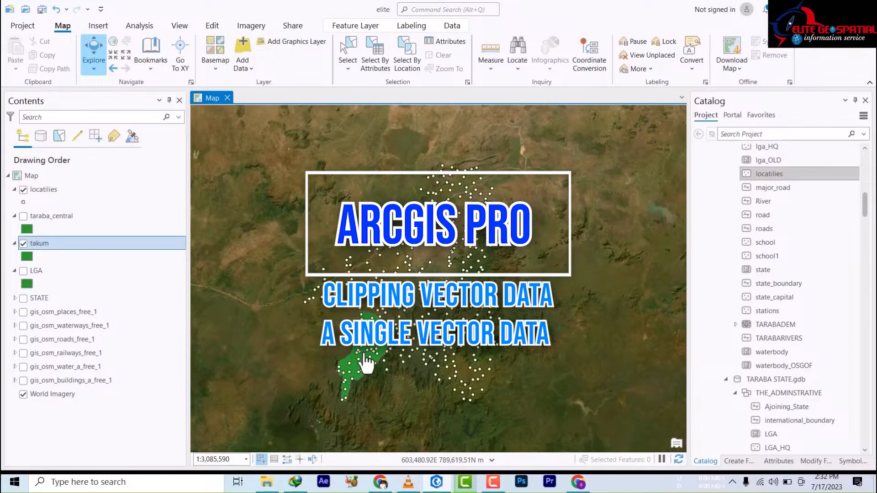
Step: Zoom in and out around the takum polygon to view the locatilies points
scroll(370, 364, up, 5)
scroll(372, 365, down, 5)
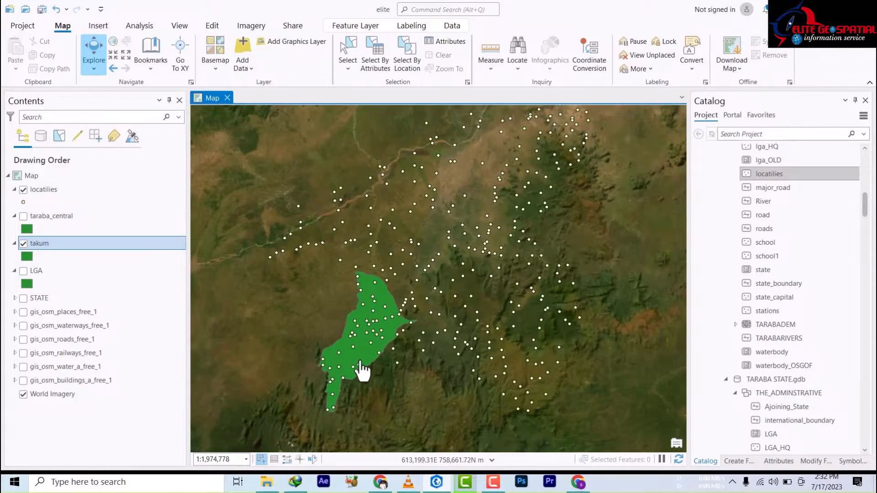
scroll(356, 366, down, 2)
scroll(356, 367, up, 4)
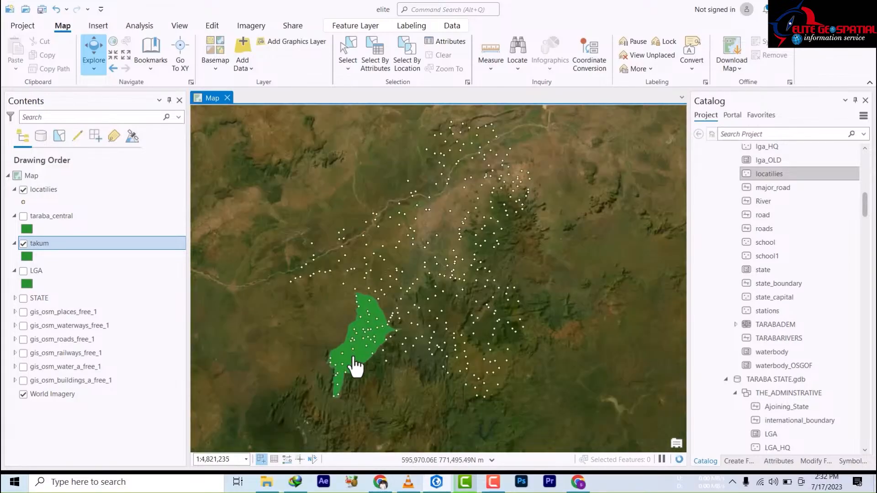
scroll(356, 367, up, 2)
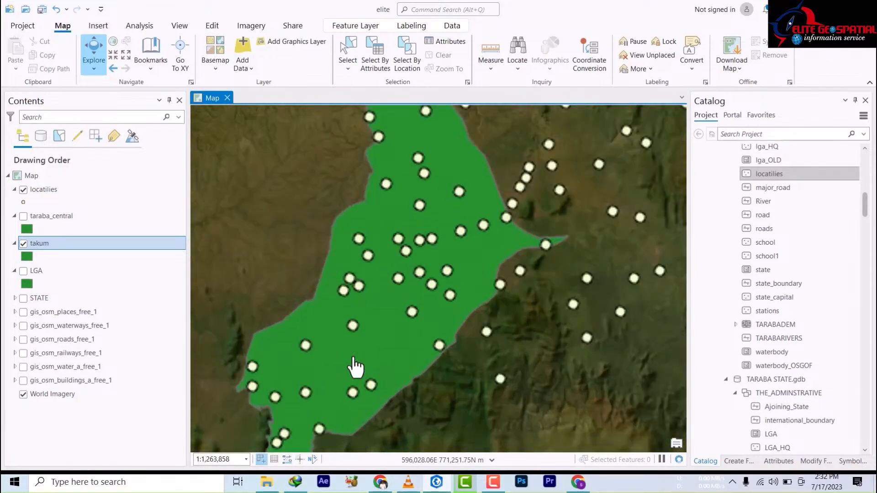
scroll(356, 367, down, 4)
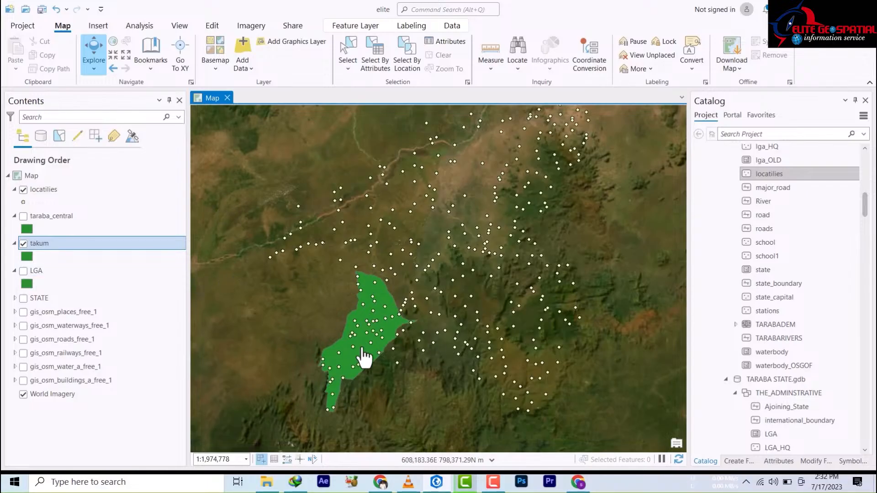
scroll(357, 360, up, 2)
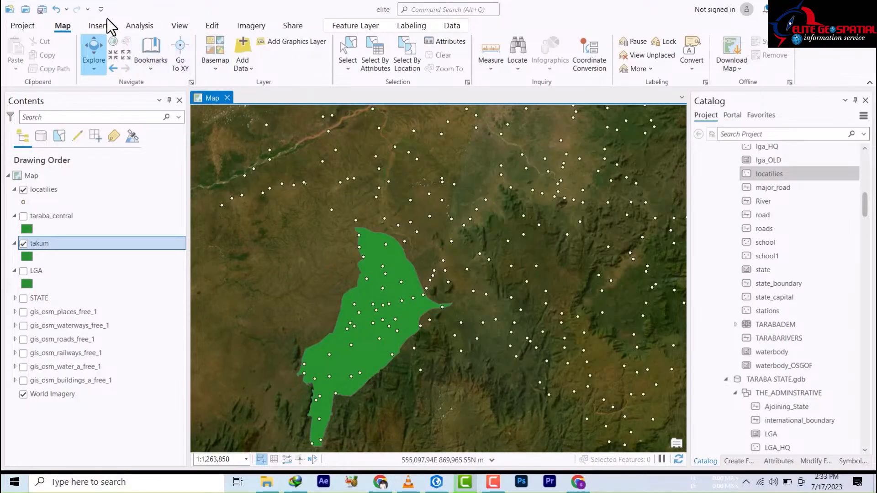
Step: Search the Analysis tools for 'clip' and open Clip (Analysis Tools)
click(138, 26)
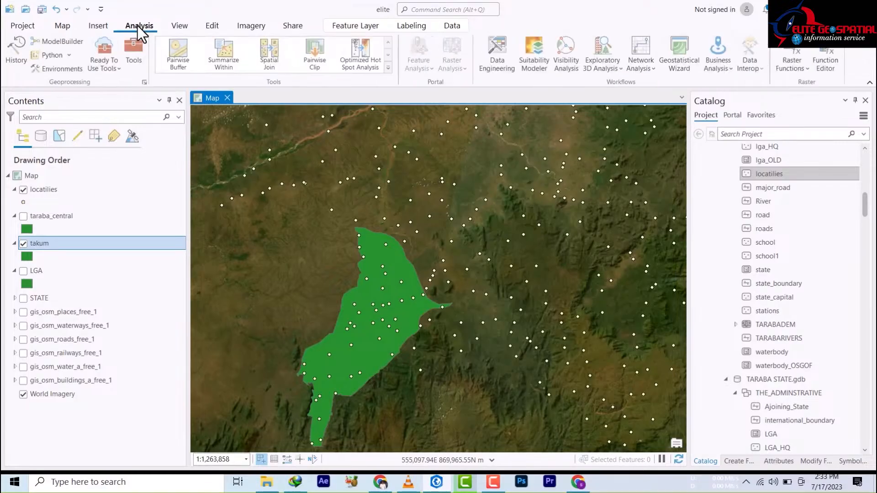
click(134, 55)
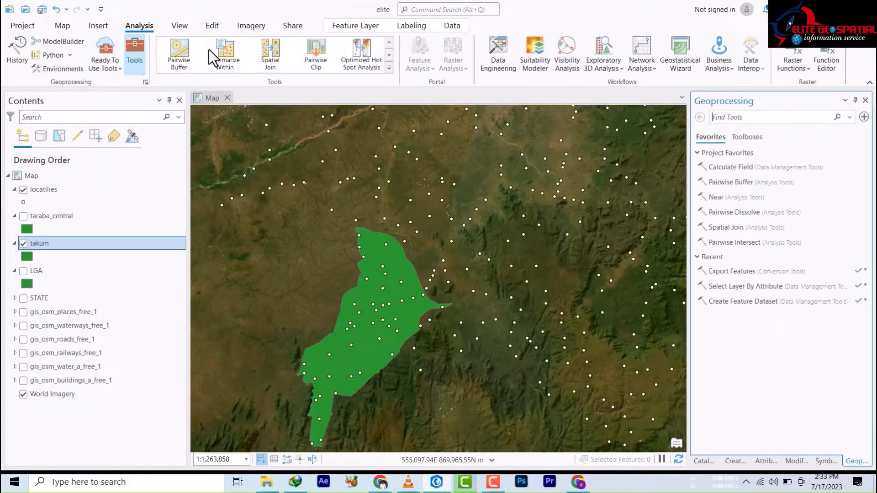
click(737, 118)
text(cli)
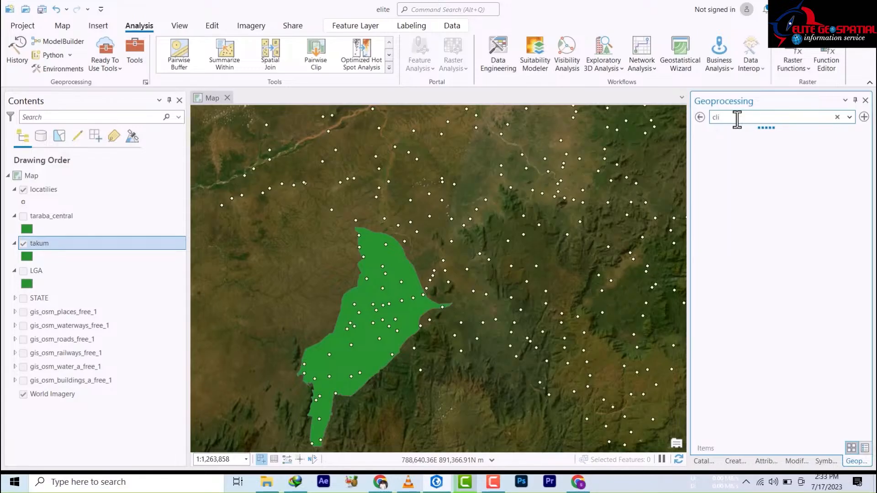
text(p)
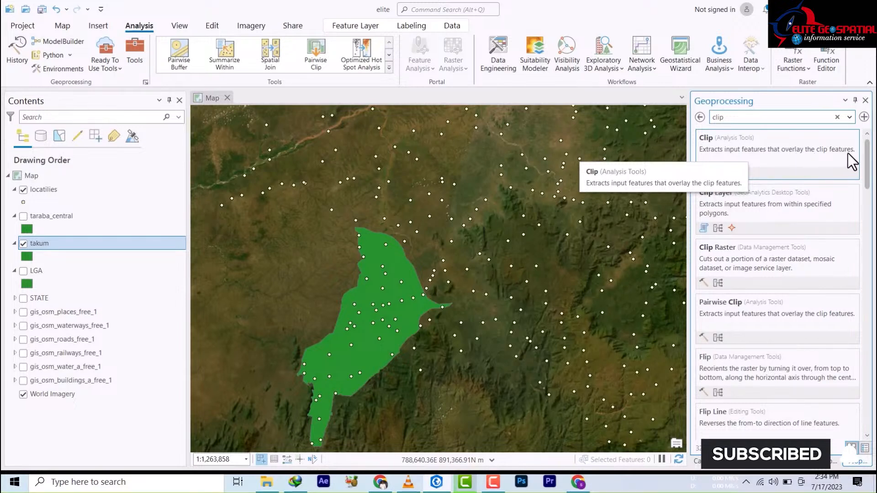
click(712, 145)
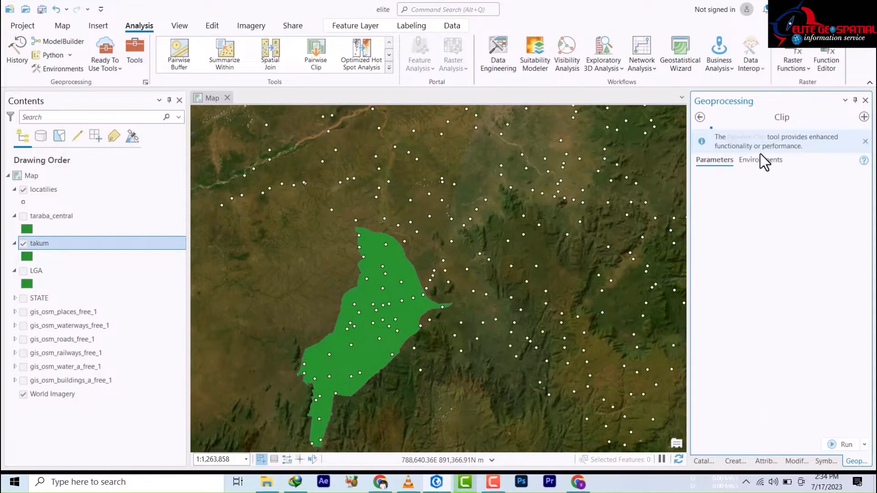
Step: Set the Clip input features to locatilies and the clip features to takum
click(739, 189)
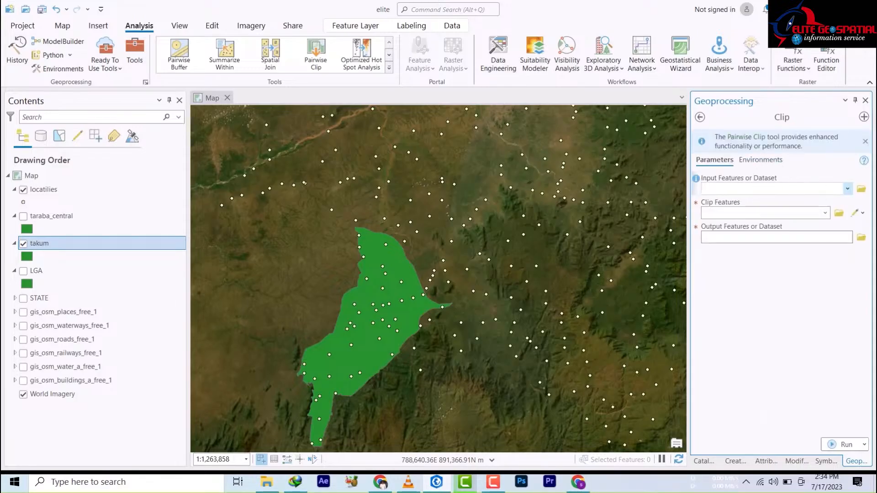
drag(26, 237, 849, 194)
click(848, 188)
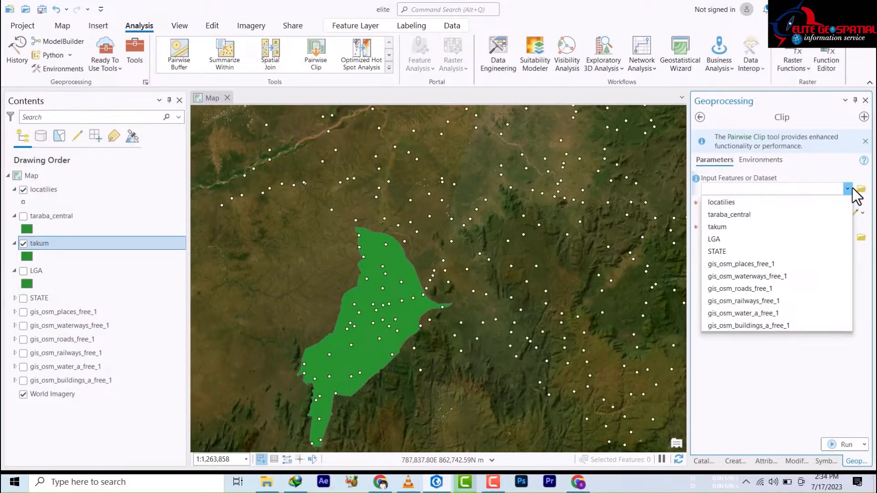
click(730, 203)
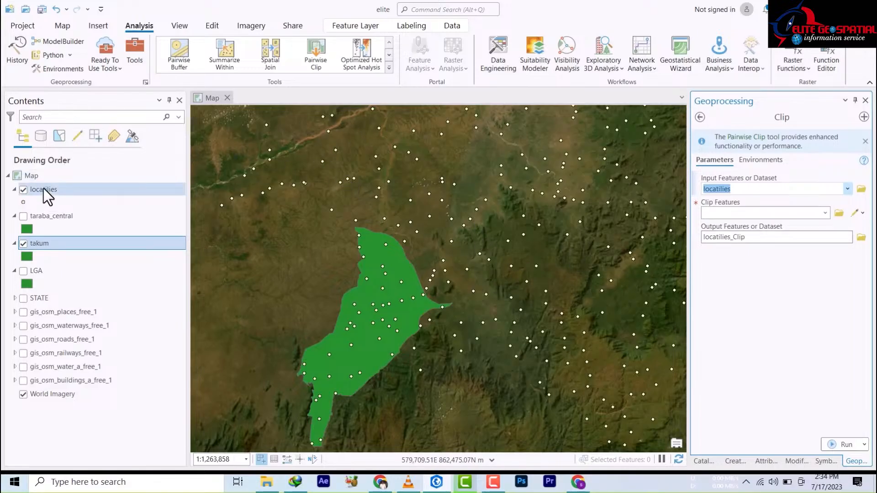
click(825, 213)
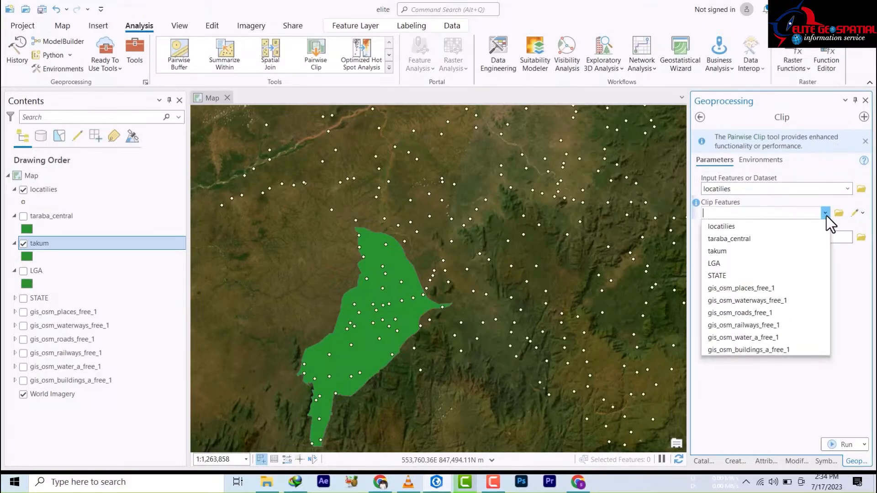
click(720, 251)
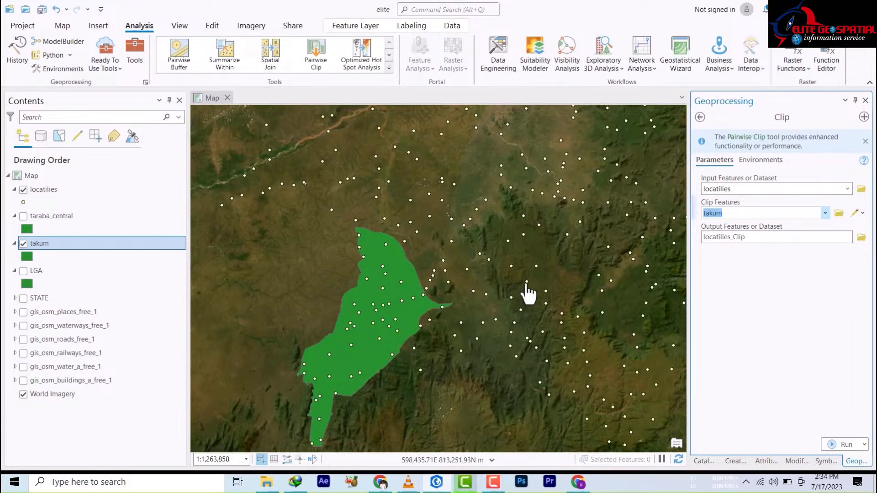
Step: Save the output as feature class takum_localities and run the clip
click(861, 237)
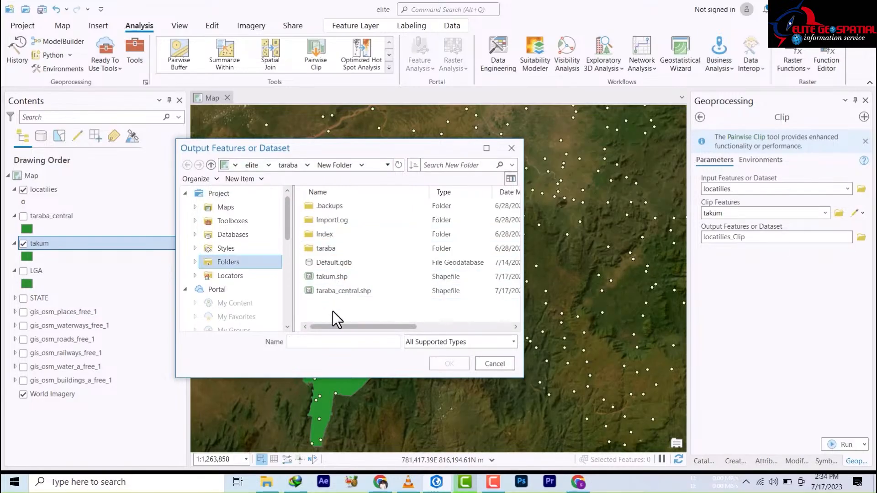
click(378, 342)
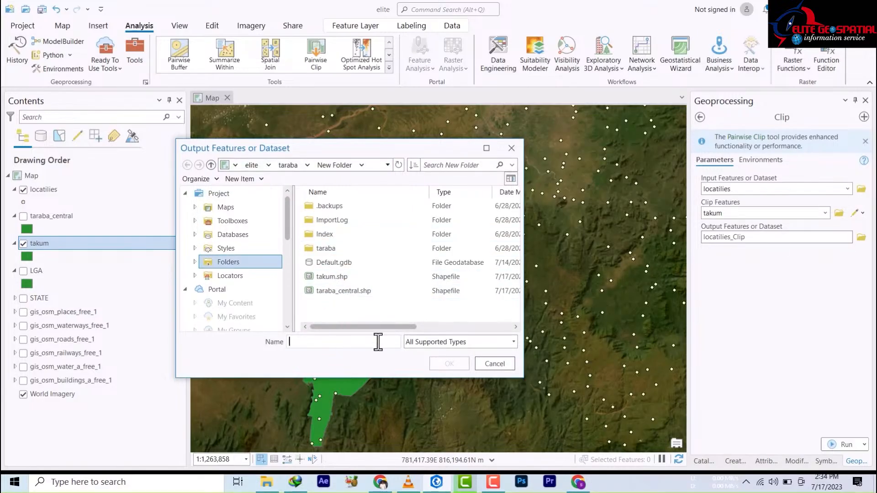
click(437, 342)
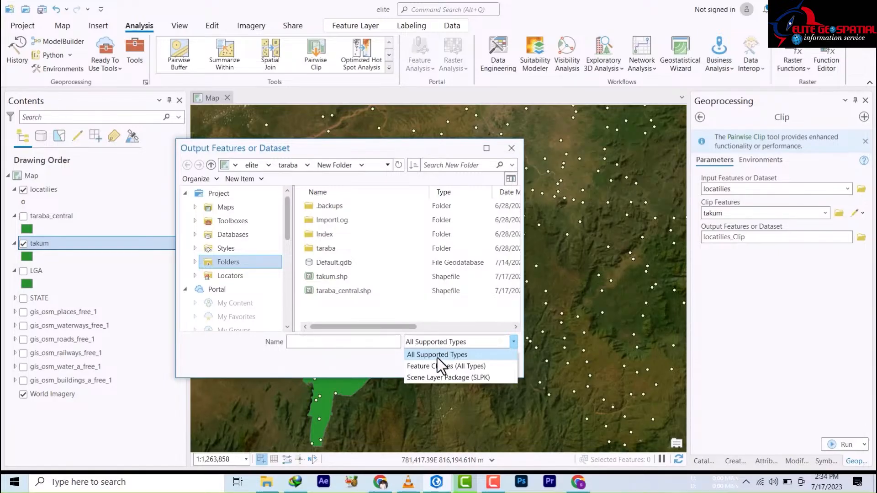
click(437, 367)
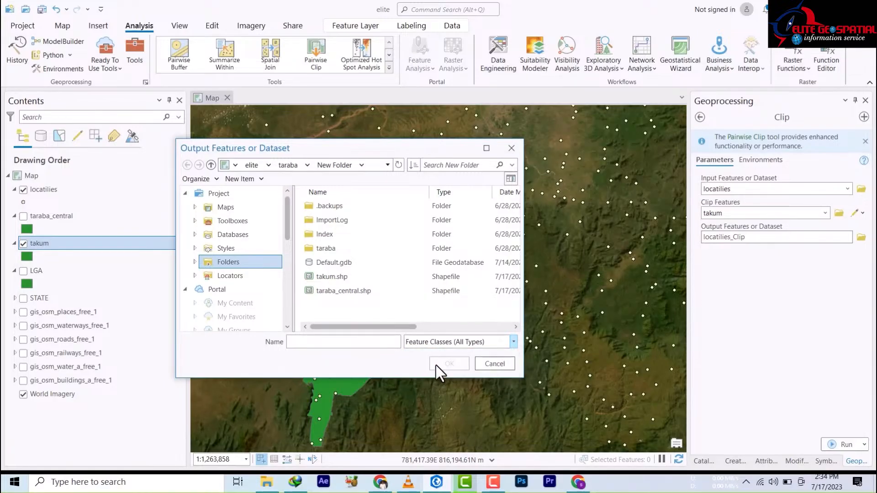
click(310, 342)
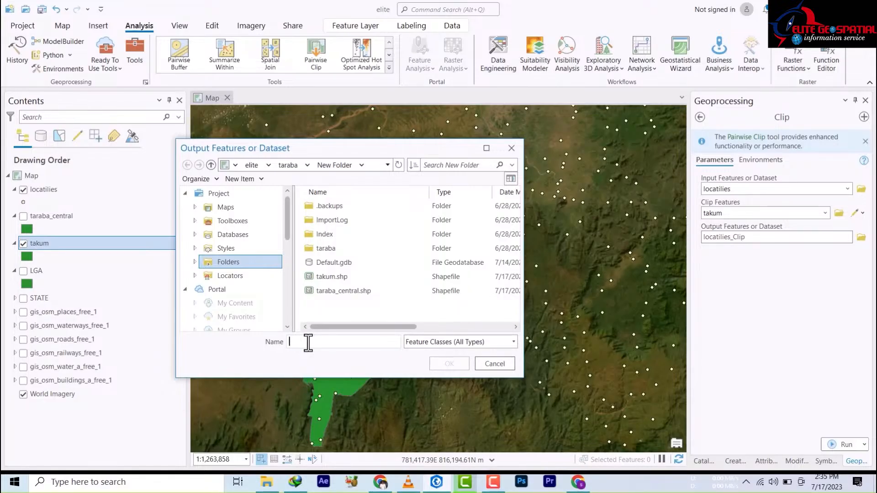
text(takum)
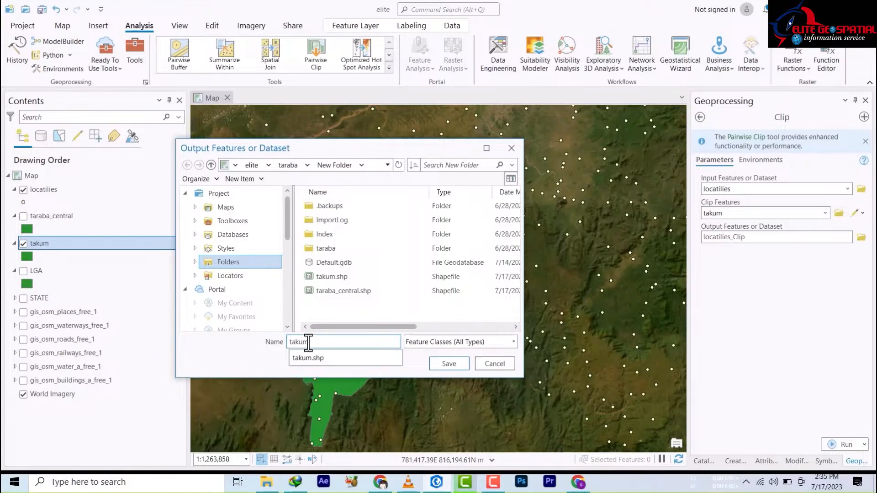
click(308, 342)
text(m_localities)
click(449, 364)
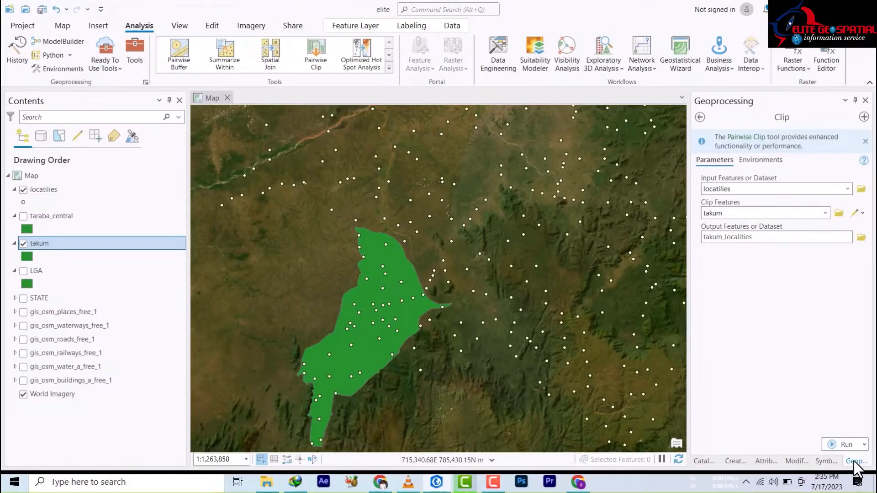
click(847, 444)
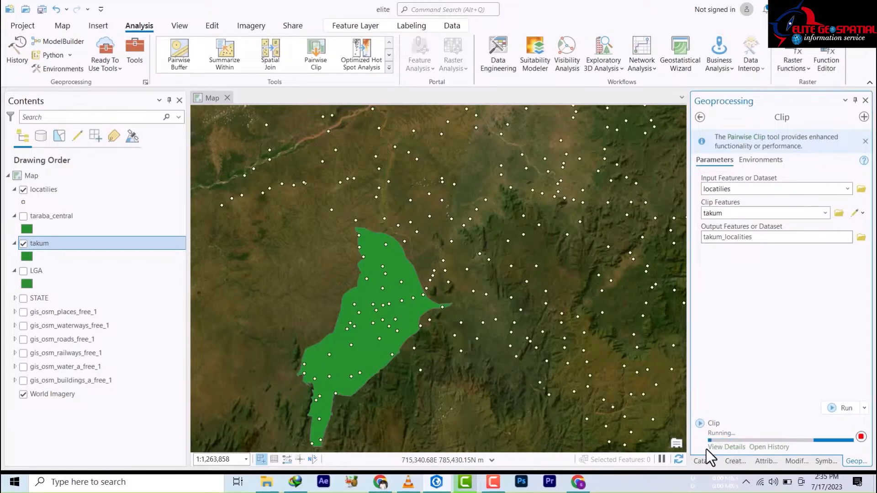
Step: Check the clip's progress, hide the original locatilies layer, and zoom around takum to inspect the points
click(720, 444)
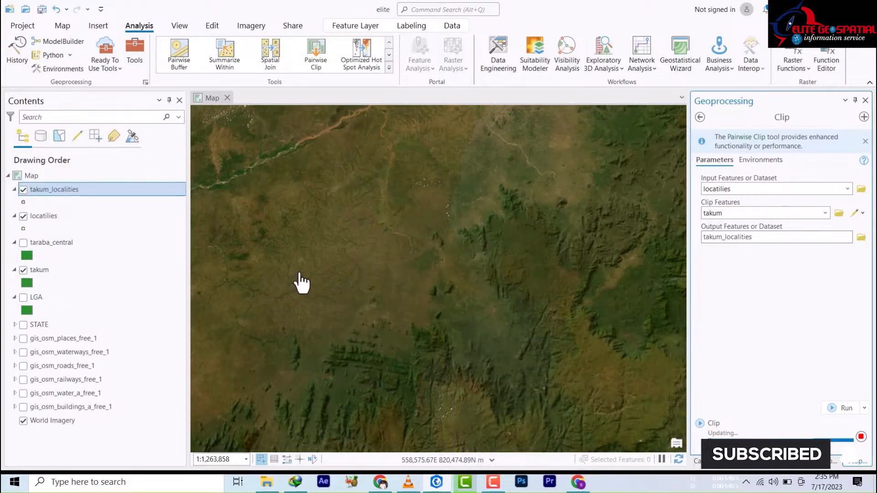
click(21, 216)
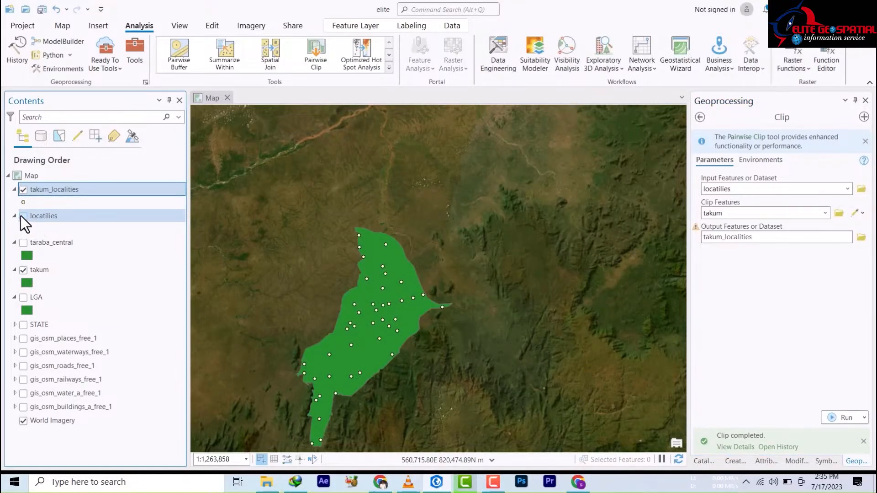
scroll(344, 356, down, 2)
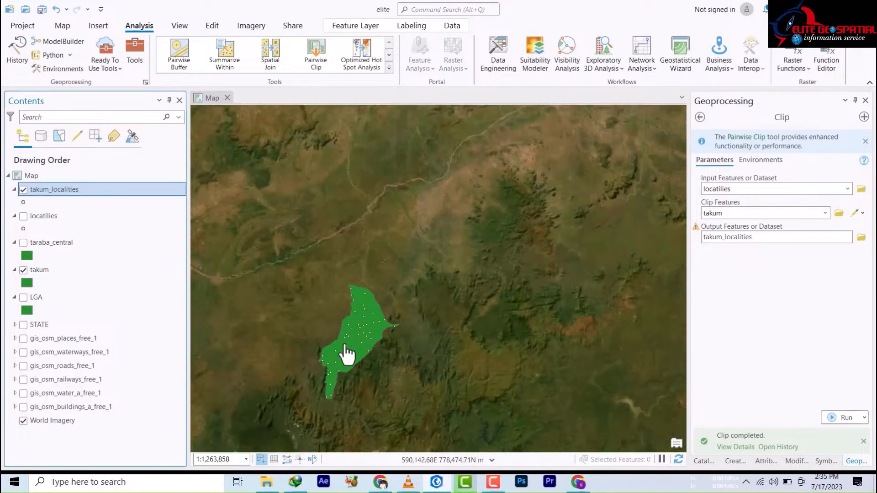
scroll(345, 353, up, 3)
scroll(347, 351, up, 3)
scroll(358, 333, down, 3)
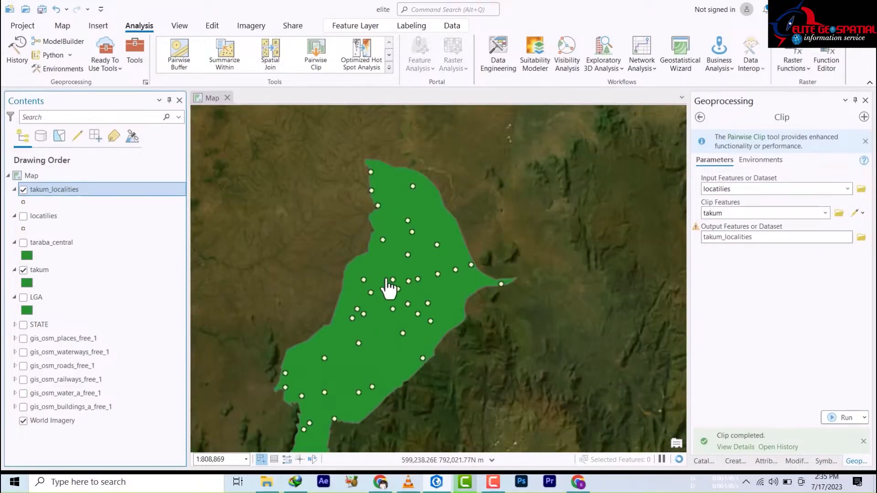
scroll(396, 279, down, 3)
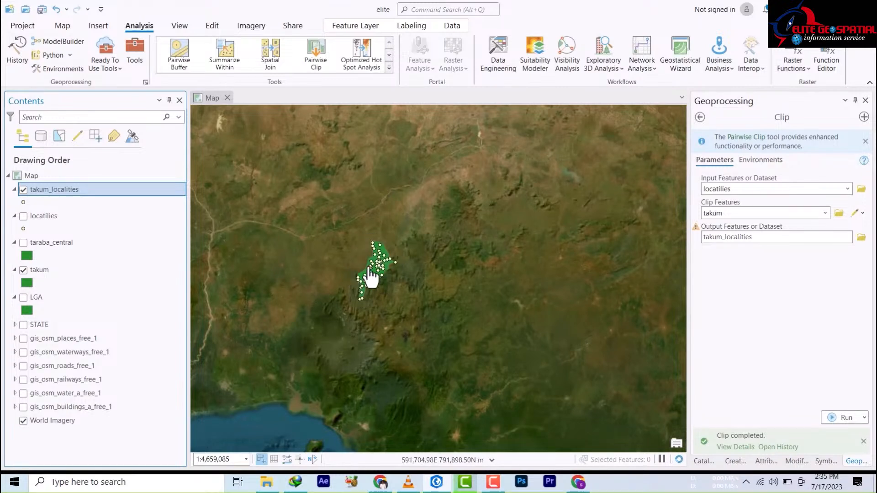
scroll(370, 274, up, 2)
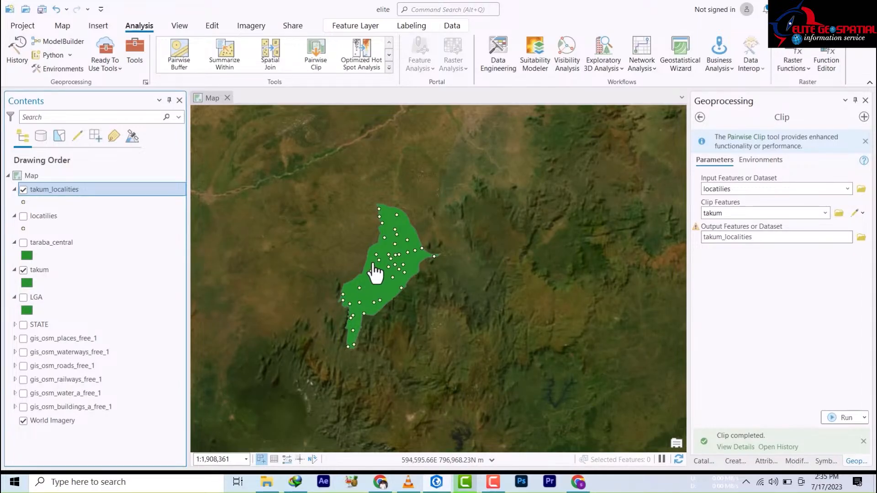
scroll(396, 229, up, 3)
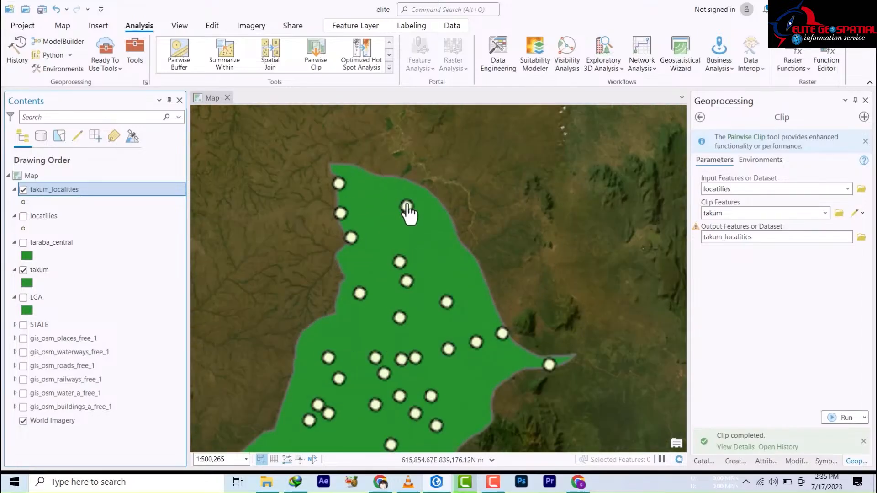
scroll(427, 233, down, 2)
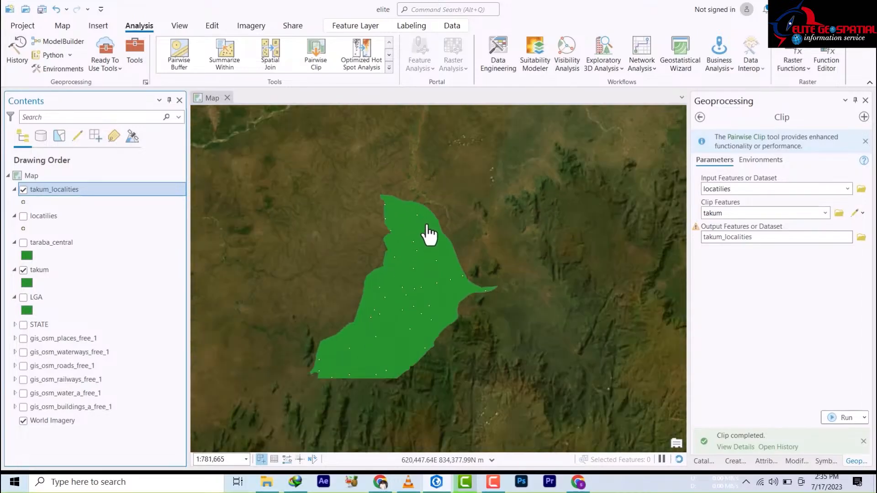
scroll(428, 234, down, 2)
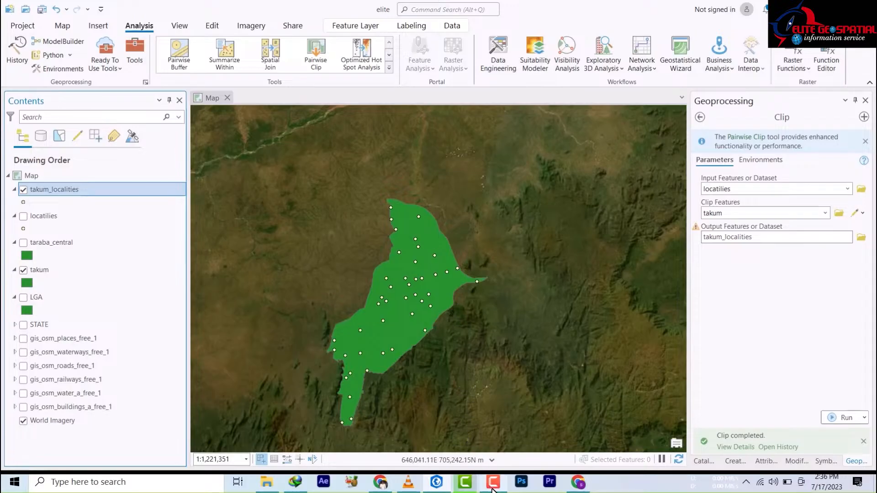
click(320, 236)
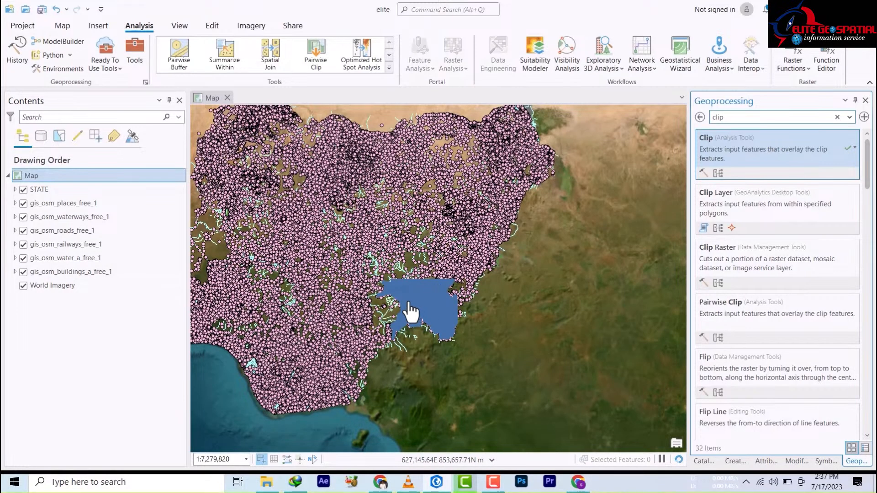
Step: Toggle the STATE layer off and back on to check the layers beneath
scroll(414, 318, up, 2)
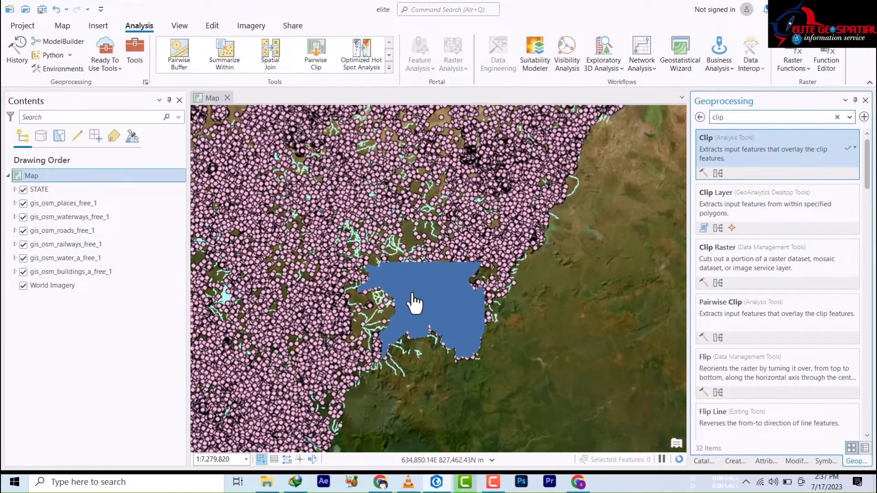
click(23, 190)
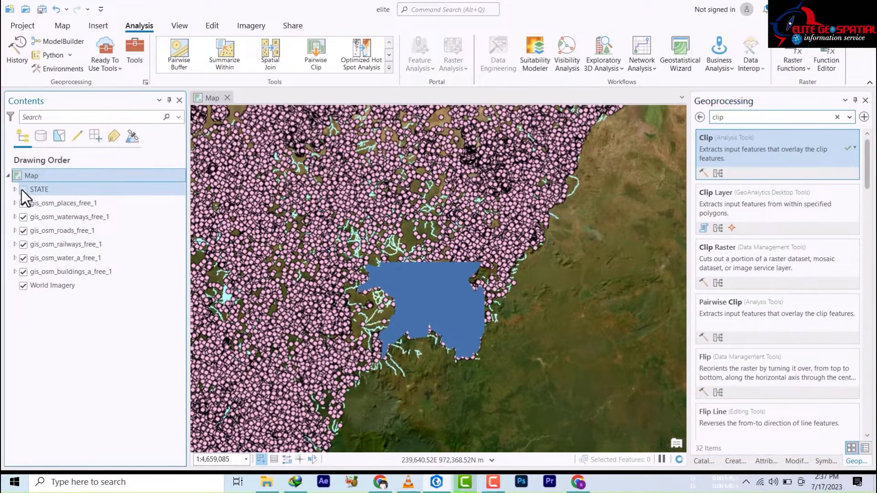
click(22, 190)
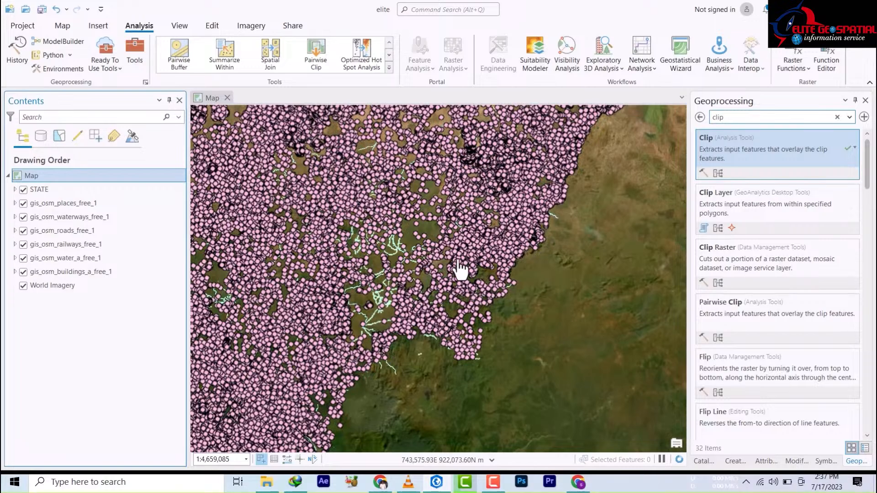
scroll(434, 278, down, 4)
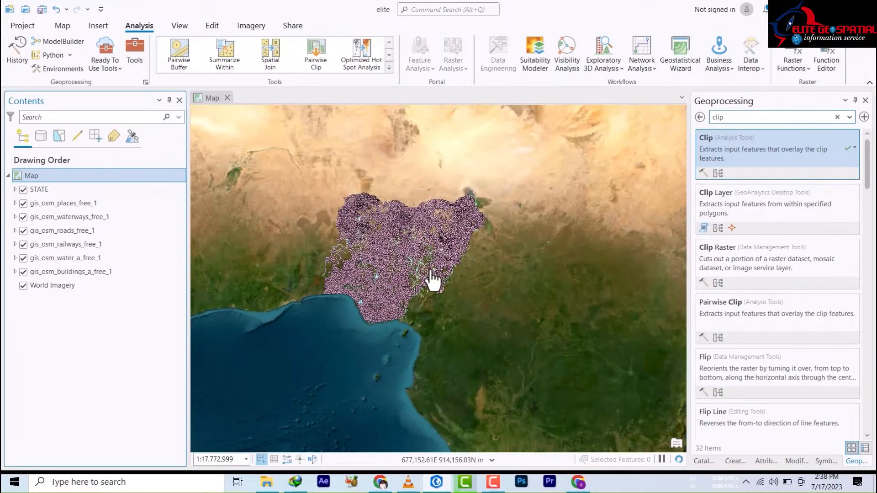
scroll(421, 264, up, 2)
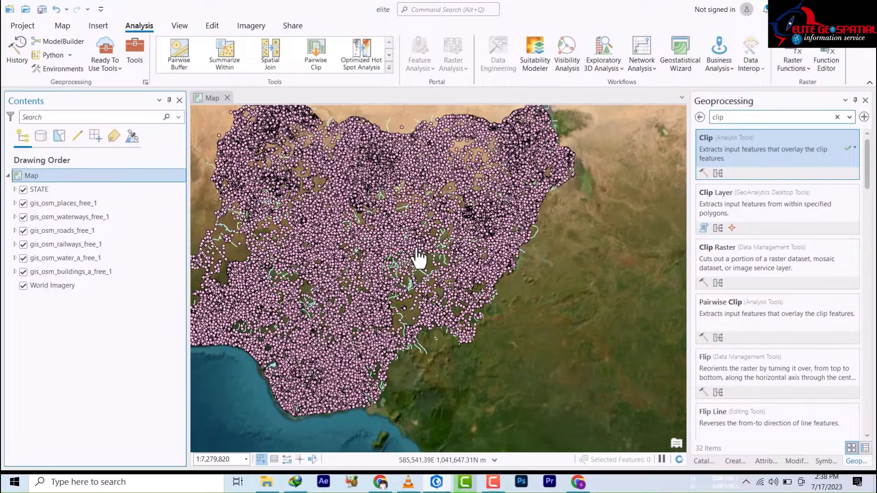
Step: Search the geoprocessing tools for 'clip'
click(134, 50)
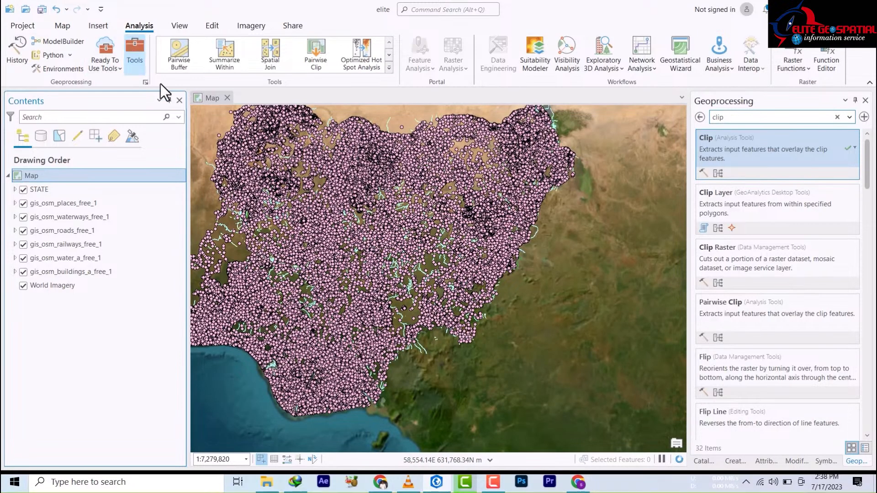
click(734, 117)
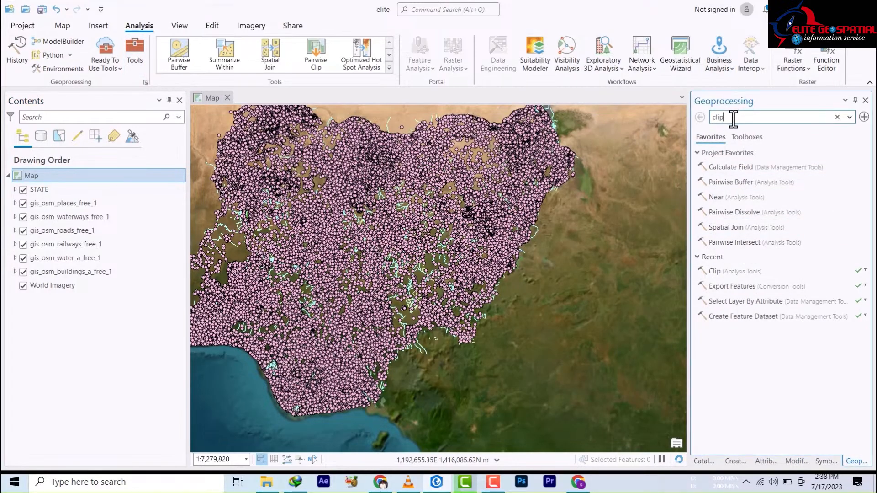
key(Return)
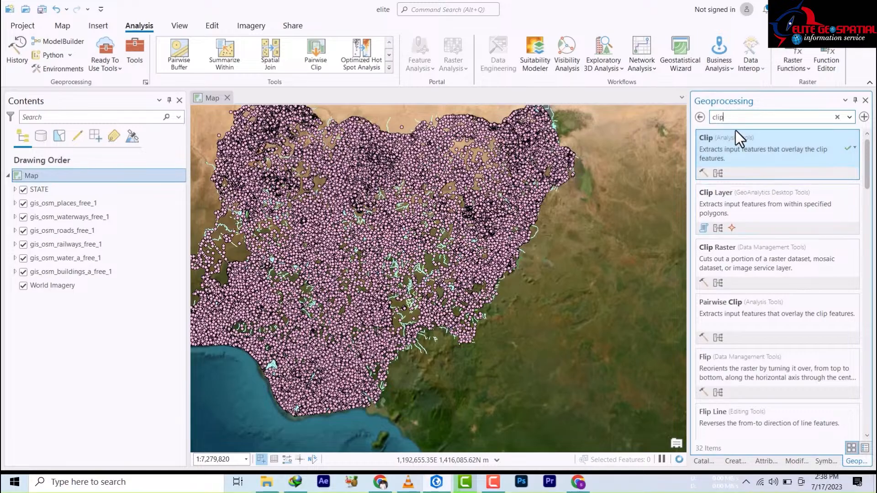
Step: Make Clip a batch tool with Input Features or Dataset as the batch parameter
right_click(719, 154)
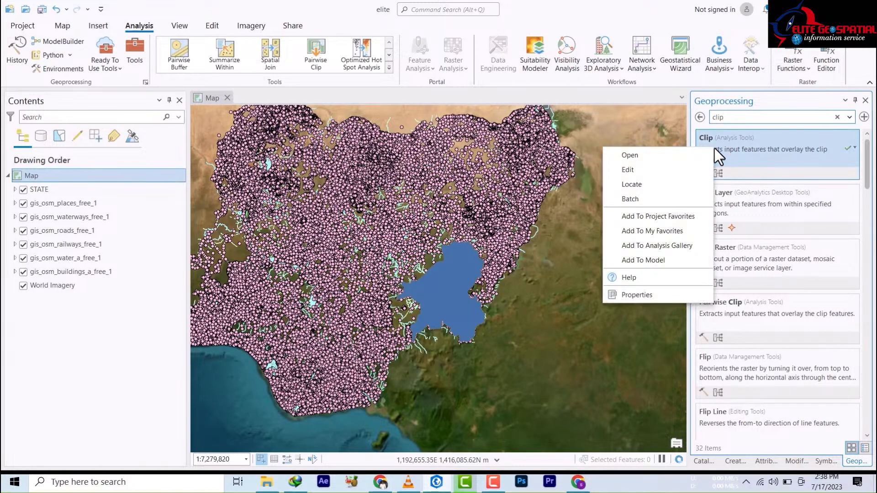
click(645, 198)
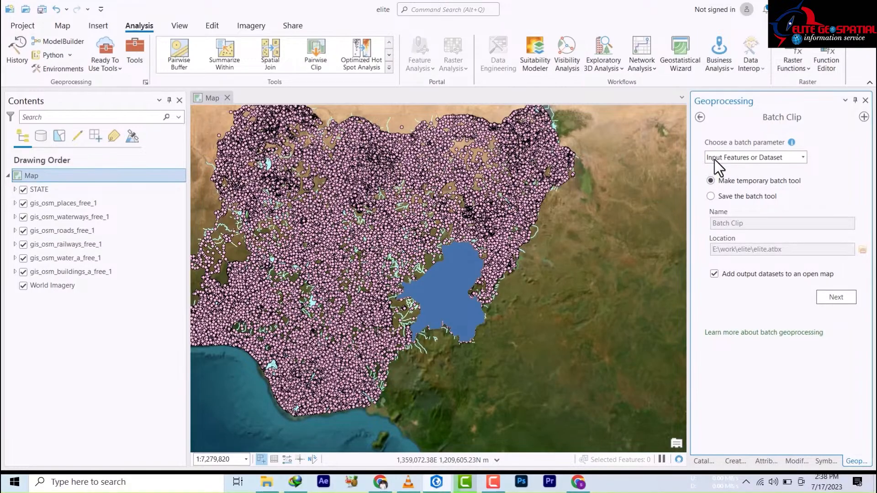
click(761, 161)
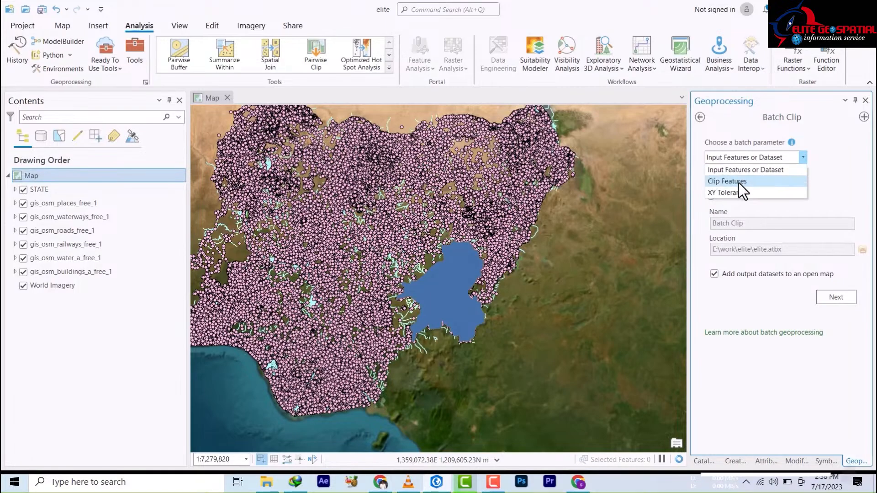
click(735, 170)
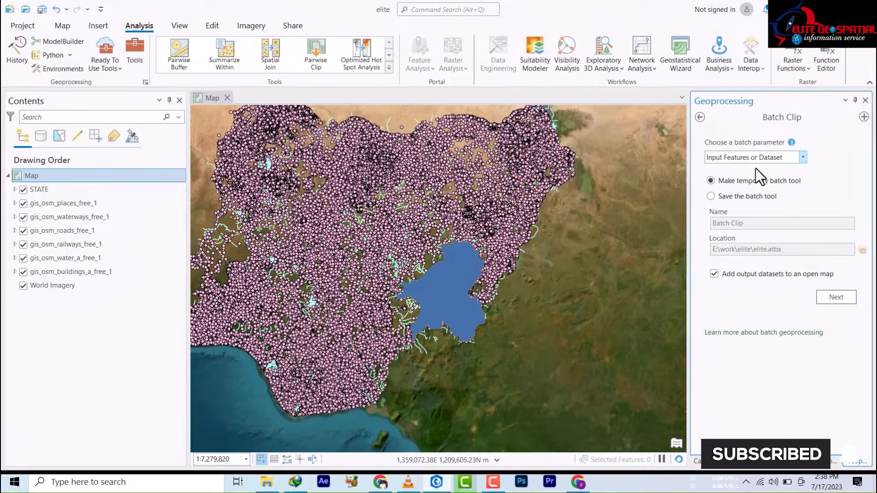
Step: Save the batch tool permanently as 'elite' in the elite.atbx toolbox and continue
click(713, 196)
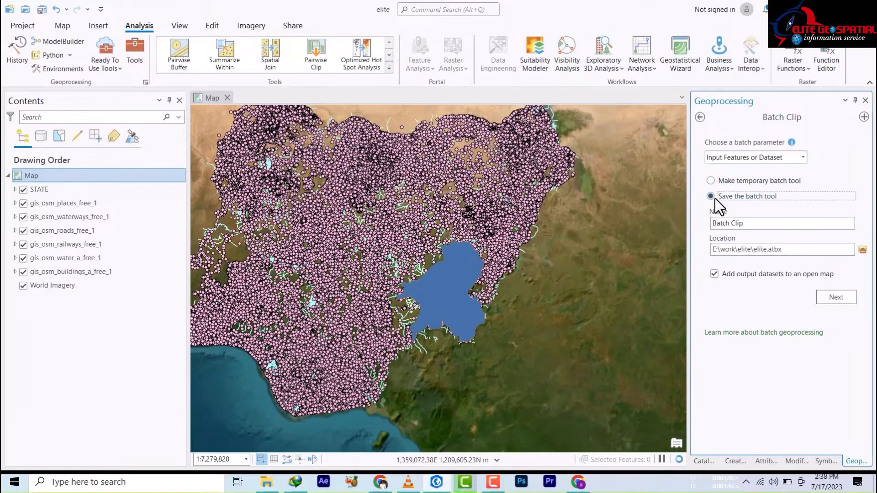
click(750, 224)
text(cl)
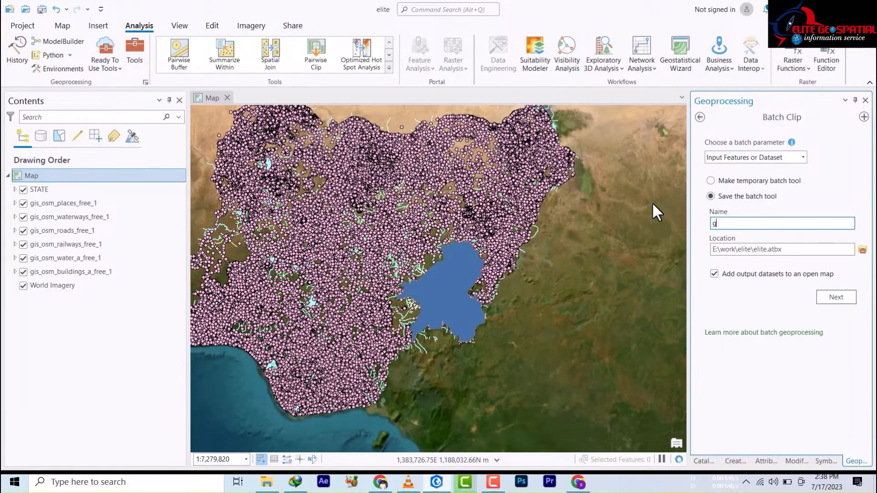
key(BackSpace)
key(BackSpace)
text(elit)
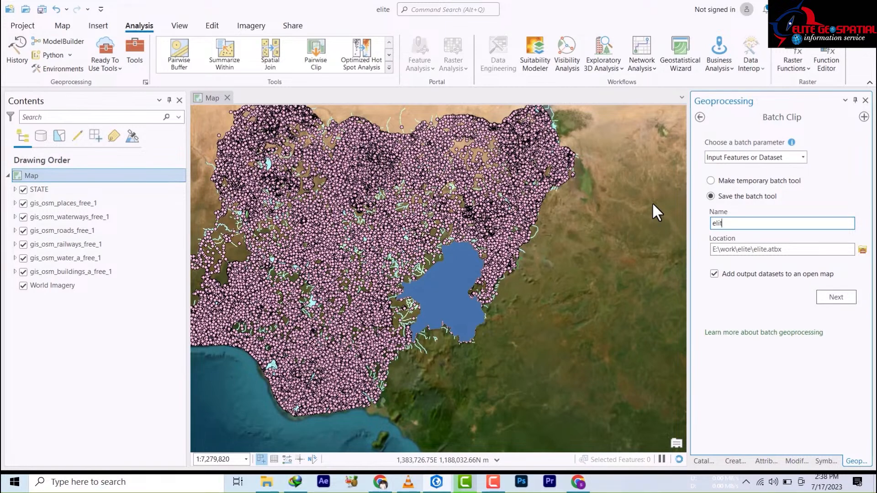
text(e)
click(864, 250)
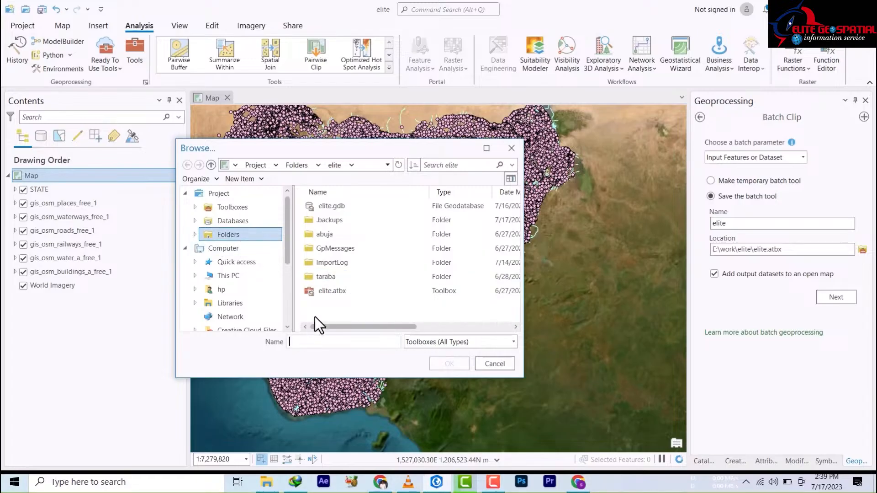
double_click(332, 292)
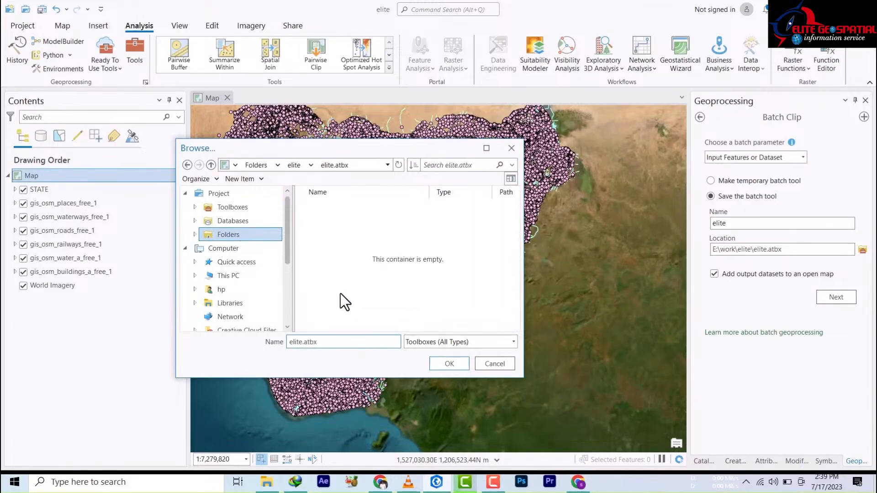
click(490, 364)
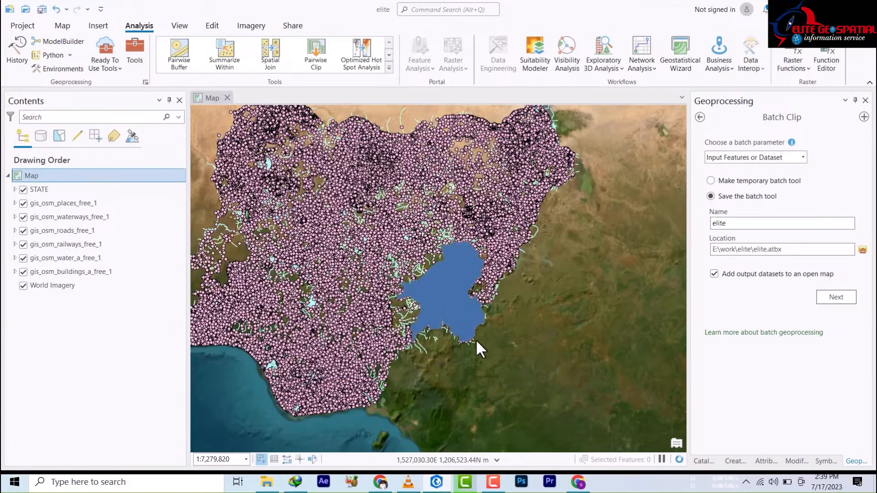
click(832, 297)
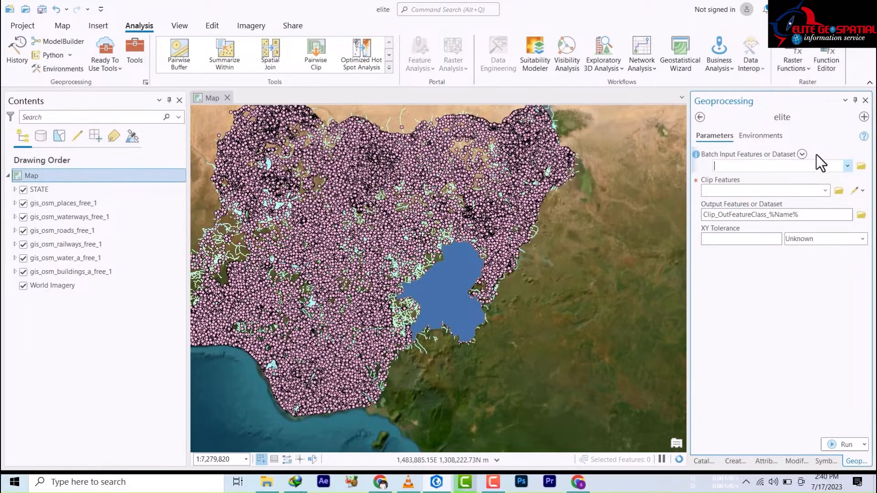
Step: Add gis_osm_places_free_1 as the first batch input layer
click(848, 165)
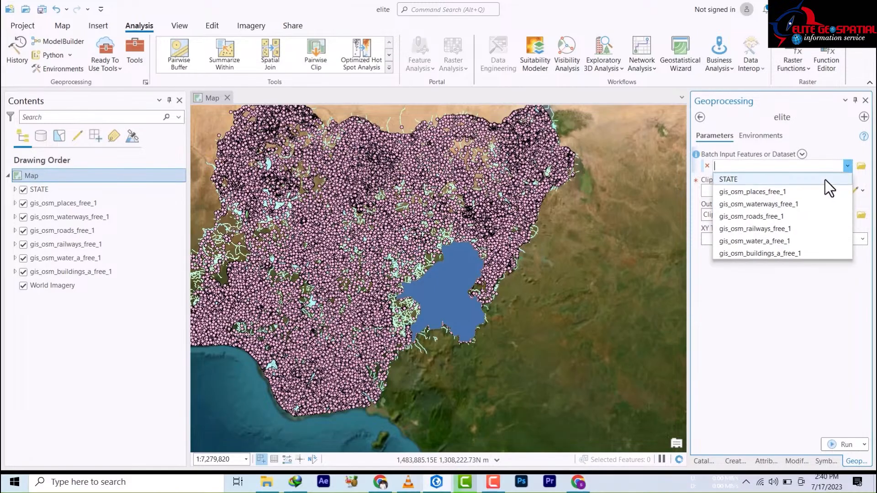
click(753, 193)
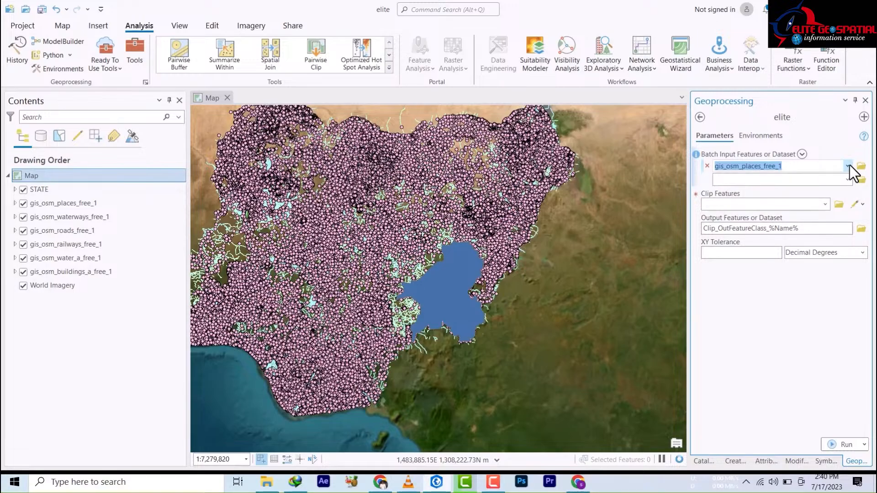
click(849, 166)
key(Escape)
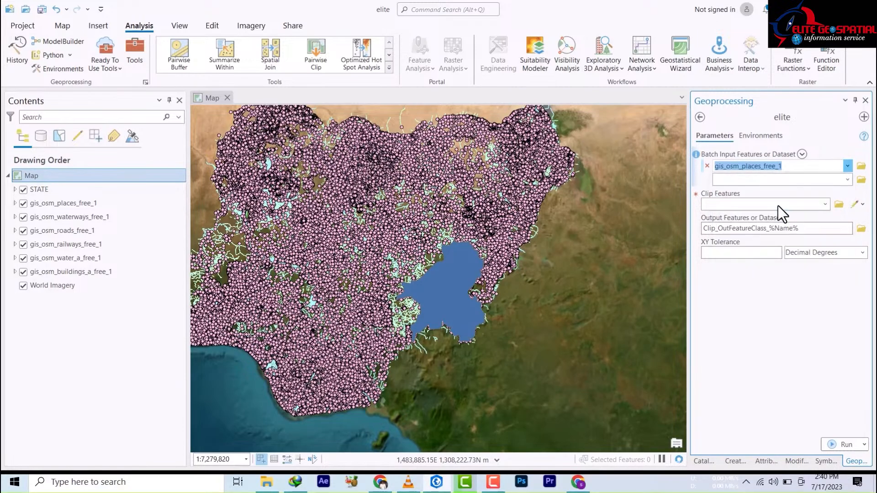
scroll(831, 178, down, 1)
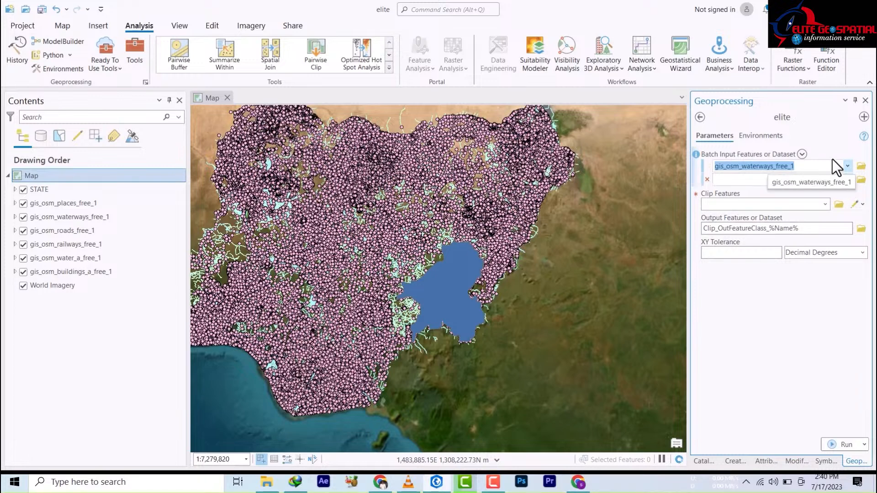
click(848, 166)
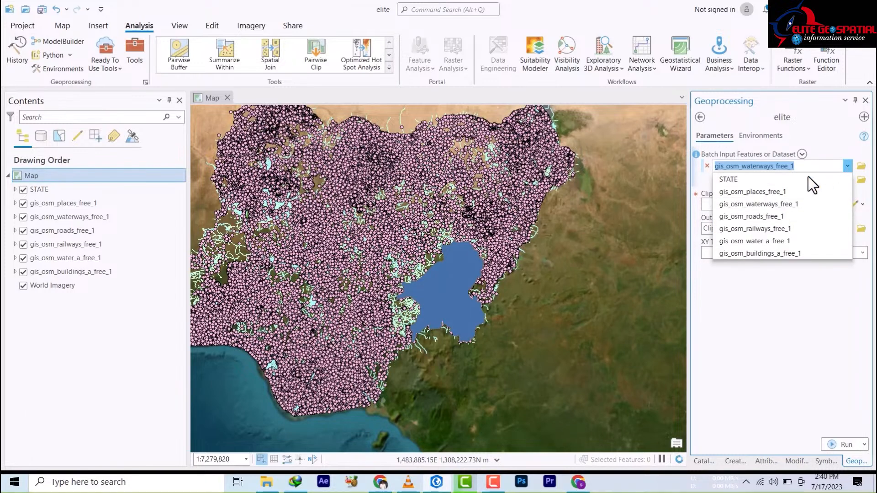
click(756, 194)
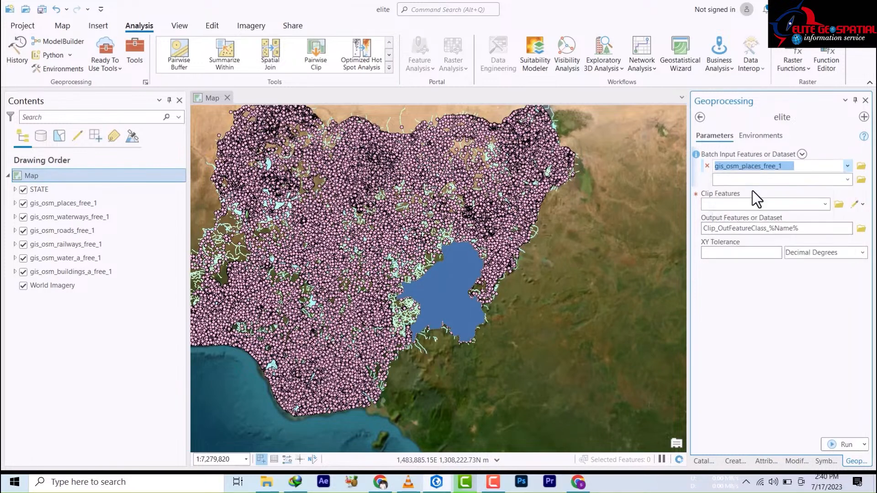
Step: Add the waterways, roads, railways, water_a and buildings_a OSM layers, and clip to STATE
click(848, 179)
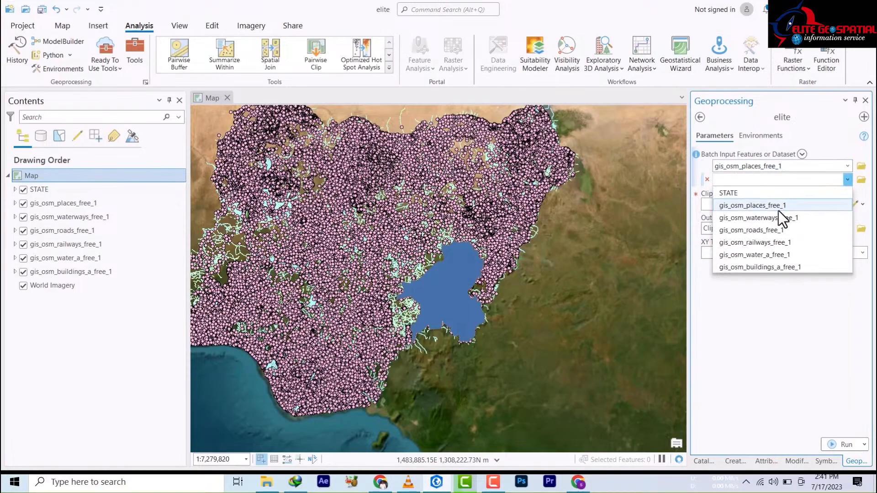
click(780, 219)
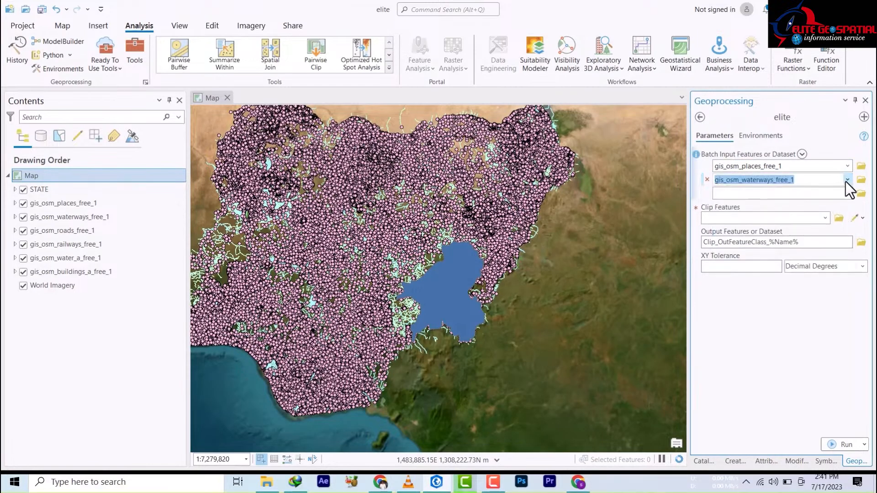
click(848, 193)
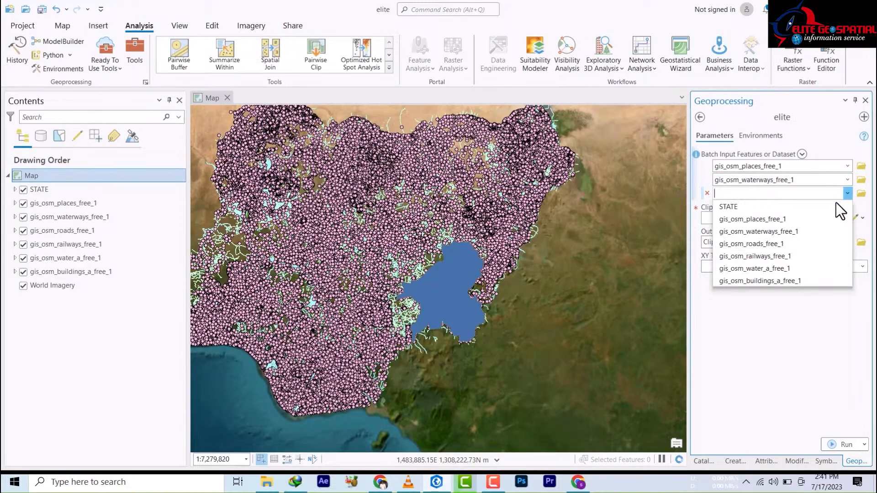
click(782, 244)
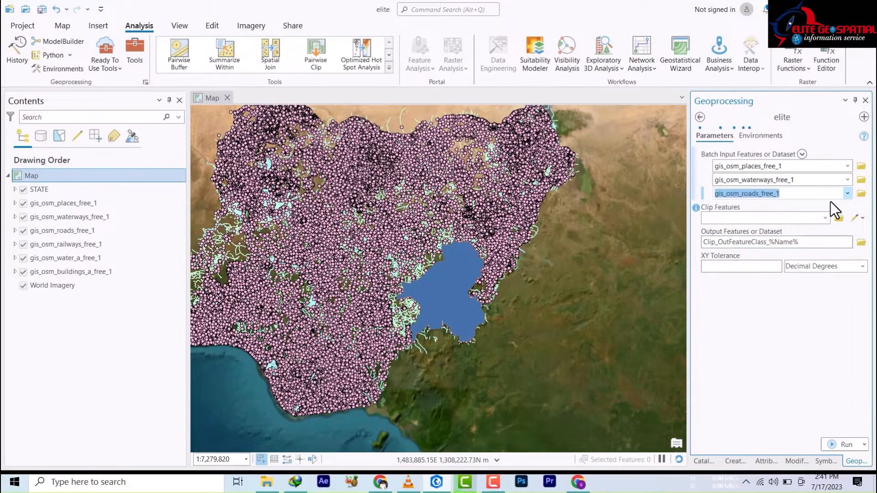
click(847, 206)
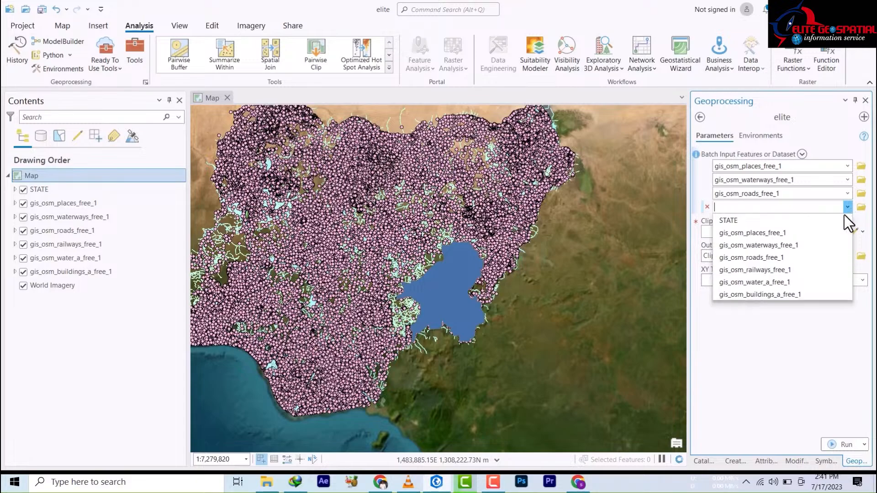
click(782, 269)
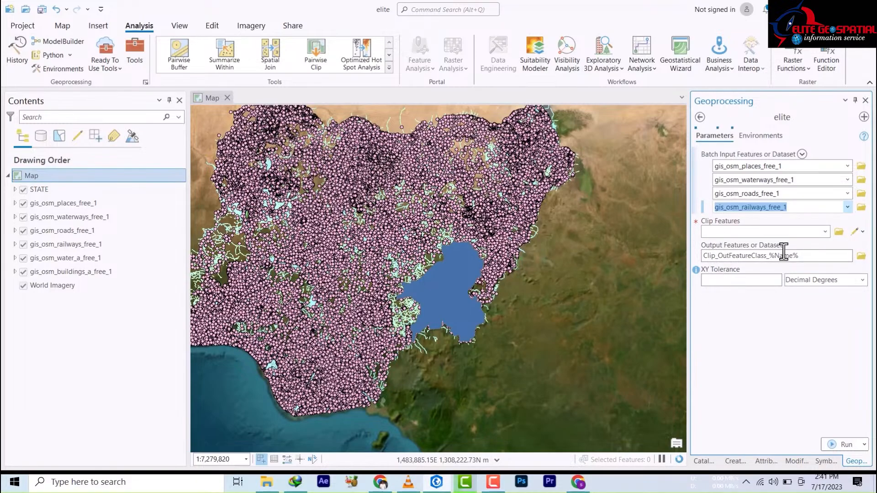
click(848, 220)
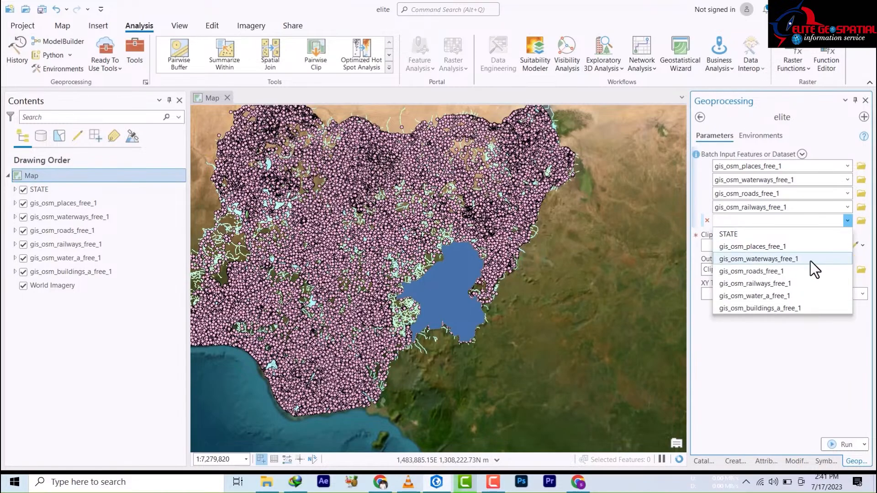
click(777, 295)
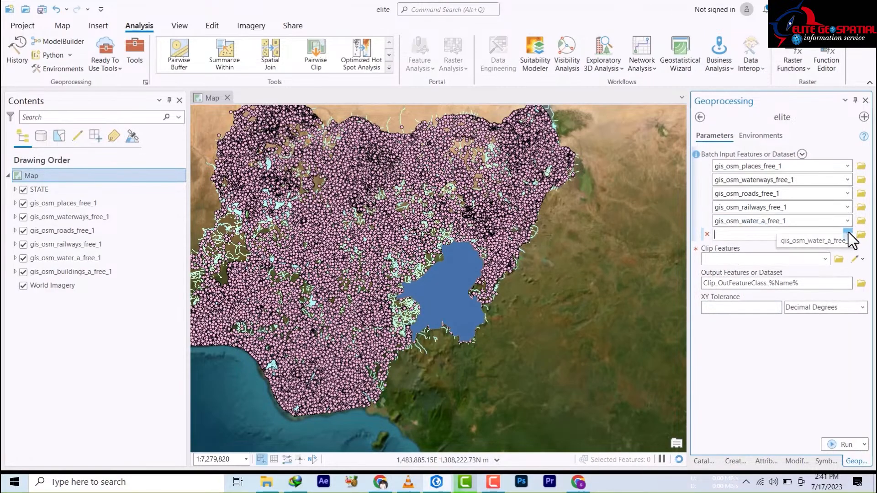
click(847, 234)
click(773, 323)
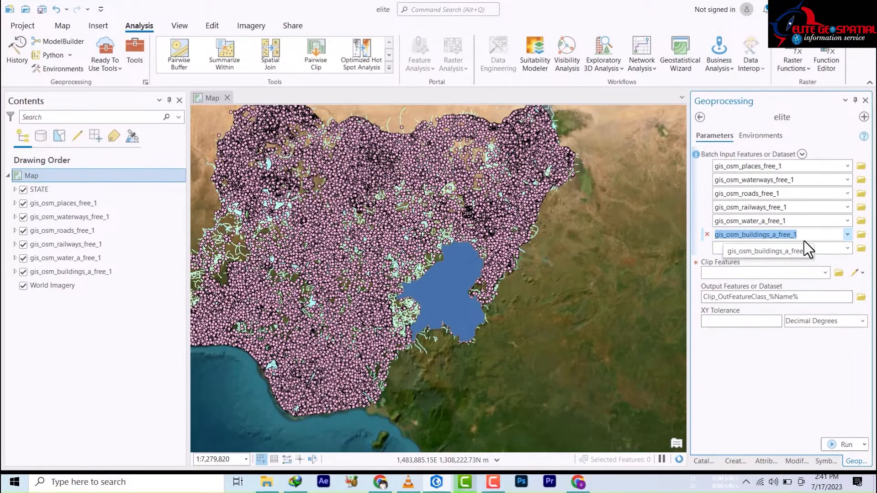
click(825, 272)
click(717, 286)
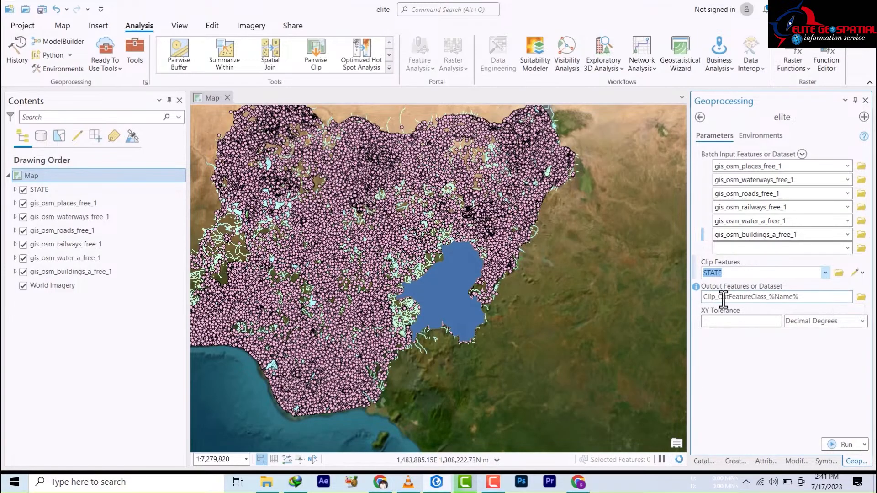
Step: Keep the output as Clip_OutFeatureClass_%Name% and run the elite batch clip
click(863, 299)
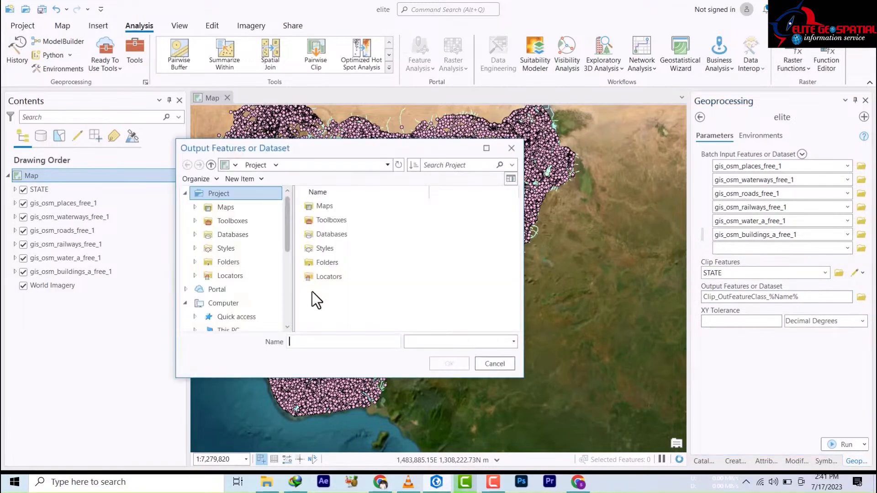
click(490, 364)
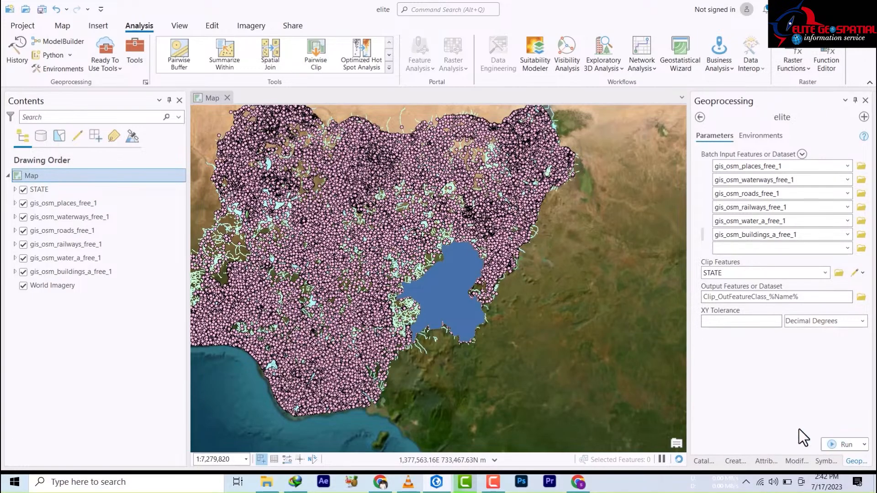
click(832, 442)
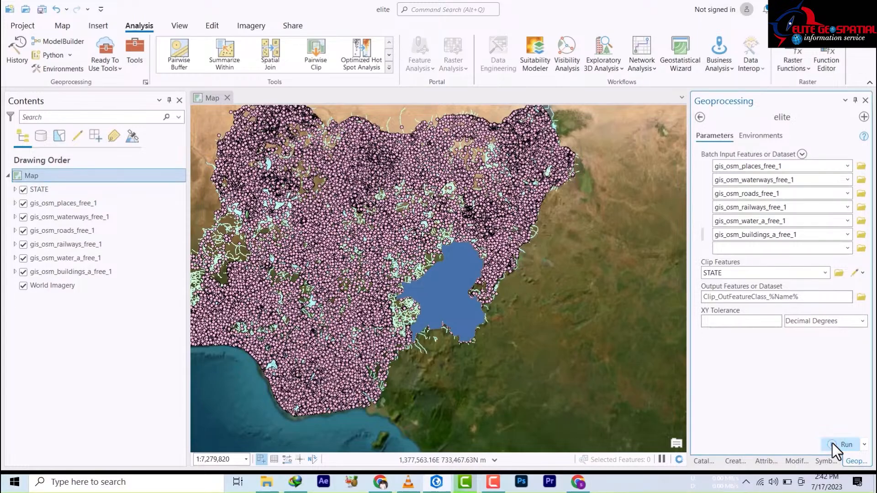
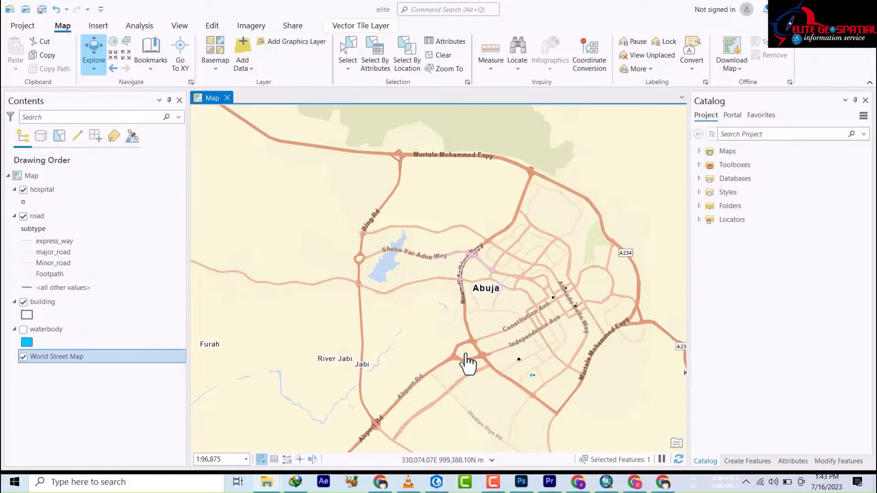
Step: Zoom out to show the outlying towns around Abuja, then back in to about 1:151,368
scroll(466, 361, down, 2)
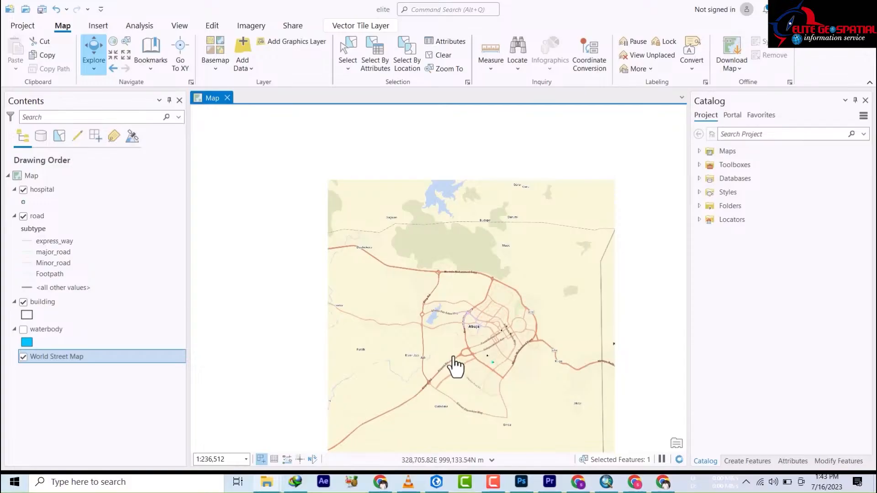
scroll(459, 379, up, 1)
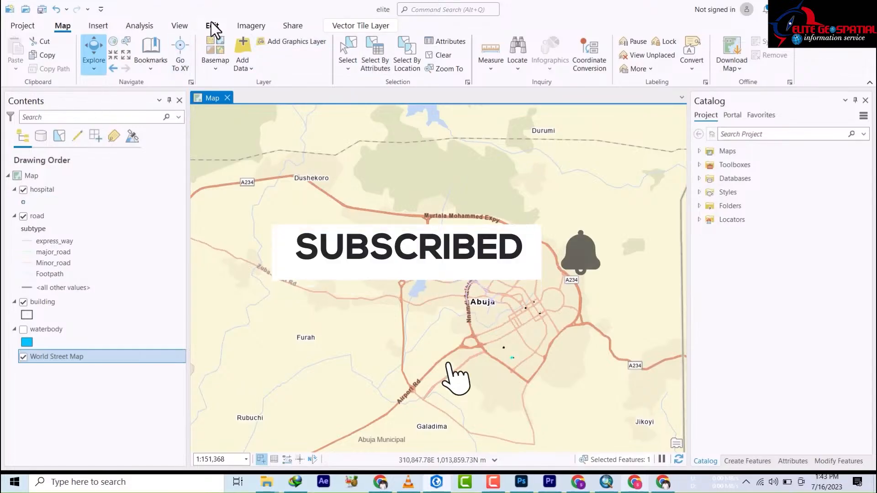
Step: Turn on Map Topology for editing
click(23, 202)
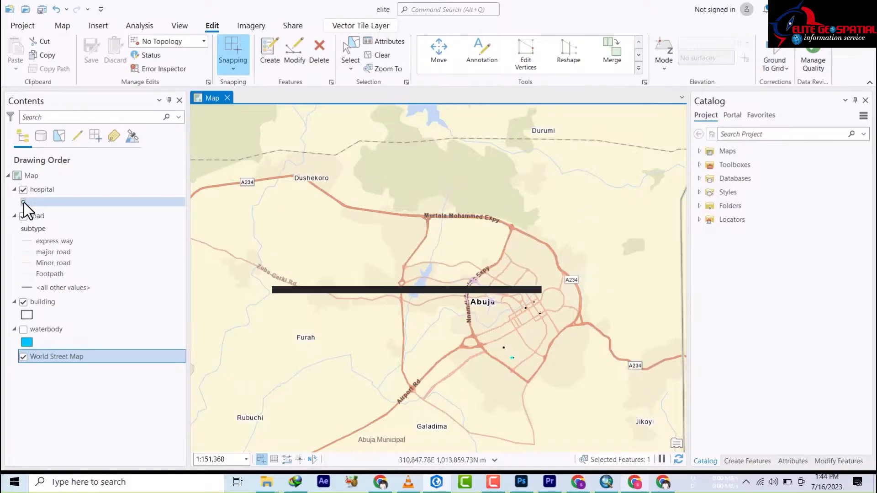
click(23, 203)
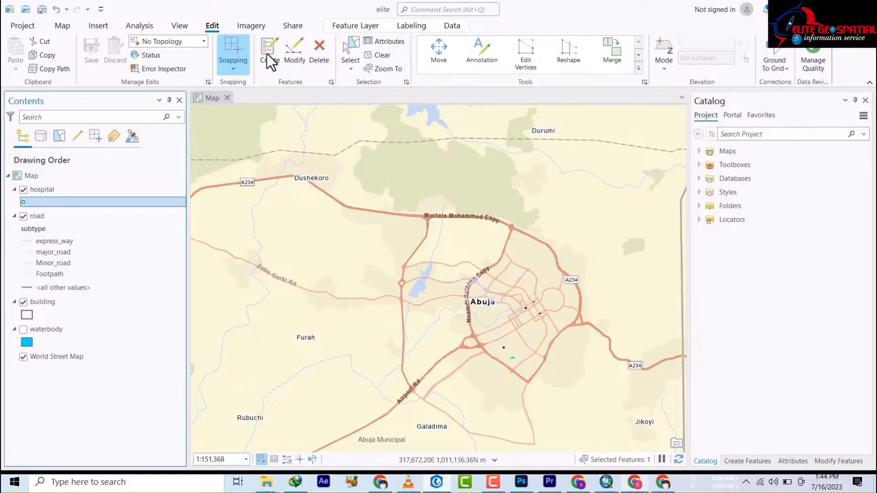
click(204, 41)
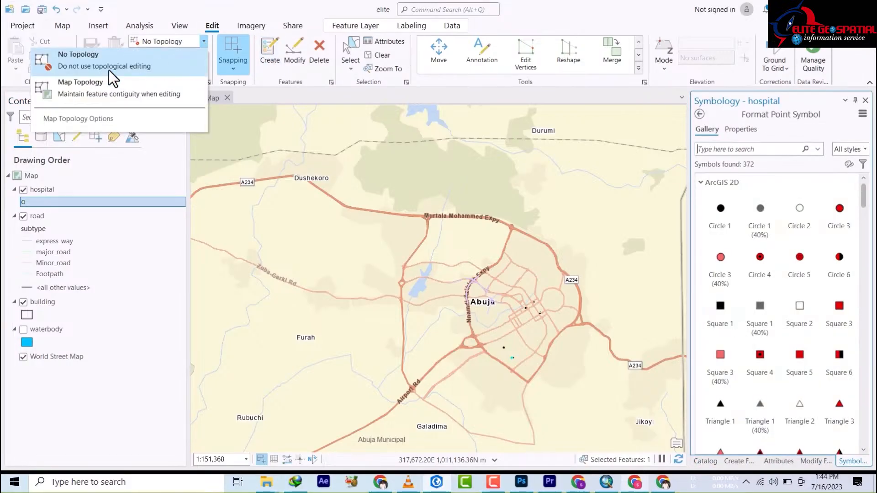
click(71, 86)
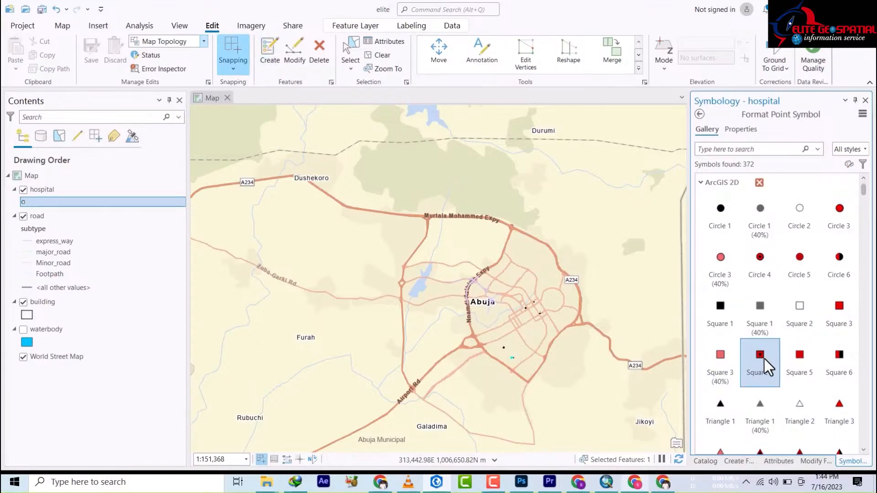
Step: Symbolize the hospital points with the dark red Square 4 symbol
scroll(793, 372, down, 1)
scroll(799, 405, down, 3)
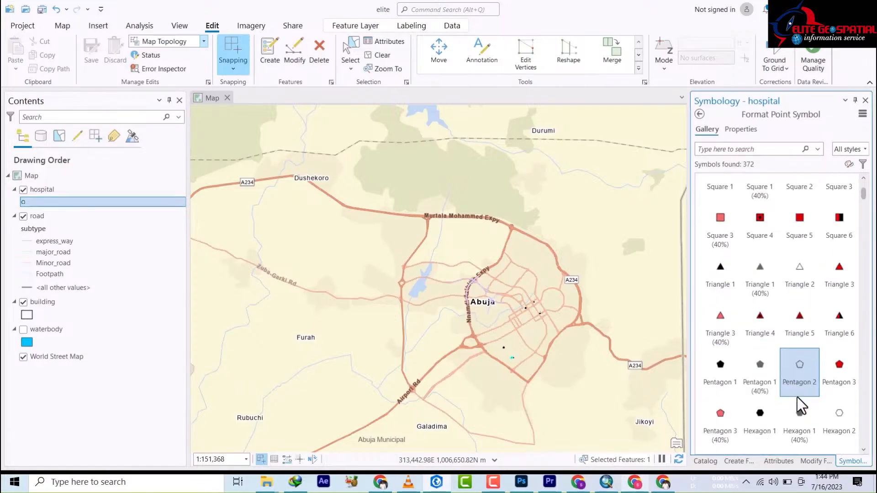
scroll(731, 334, up, 1)
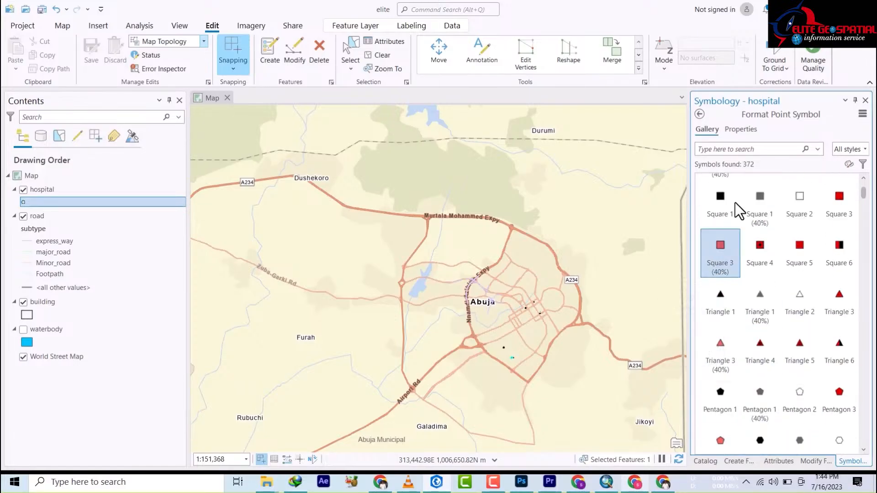
click(760, 249)
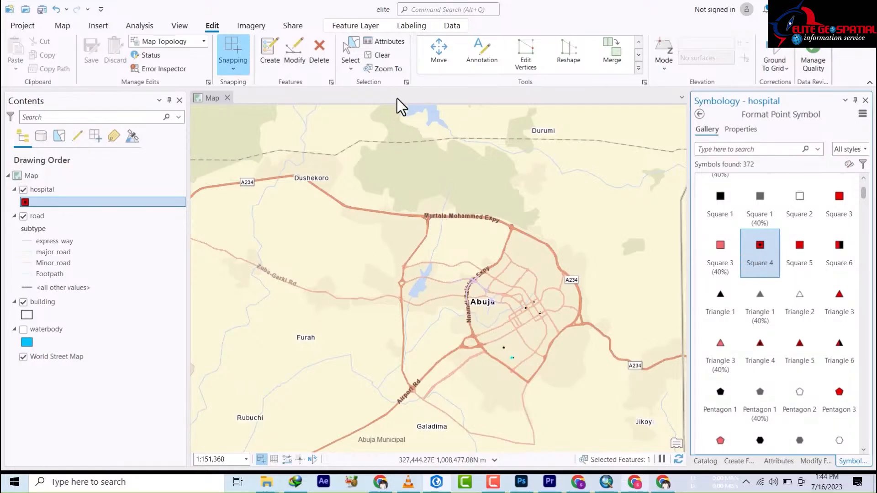
Step: Choose the hospital template's Point Tool and place the first hospital point at Furah
click(272, 58)
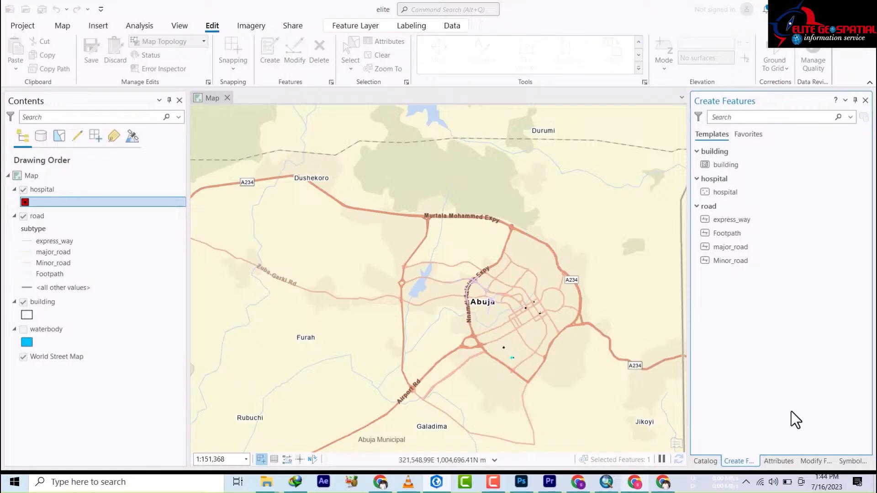
click(724, 213)
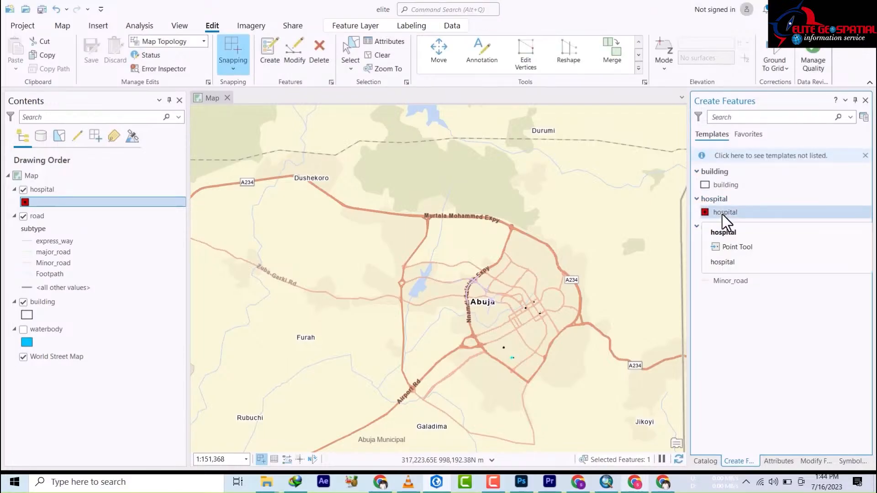
click(727, 212)
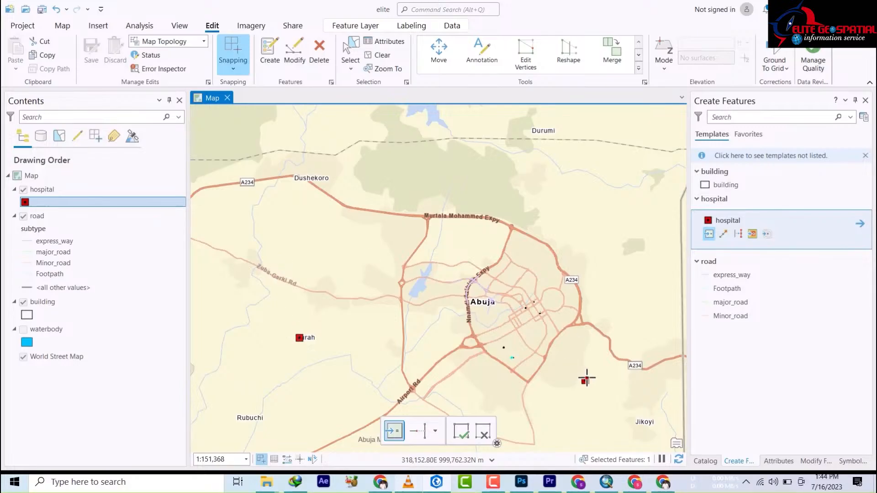
Step: Add hospital points at Durumi, Dushekoro, Jikoyi, south of Abuja, Galadima and Ligwai
key(F2)
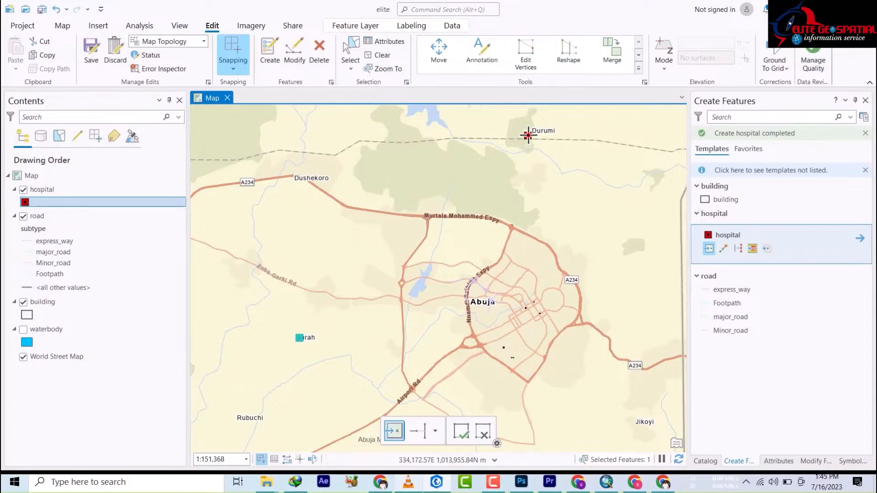
click(557, 131)
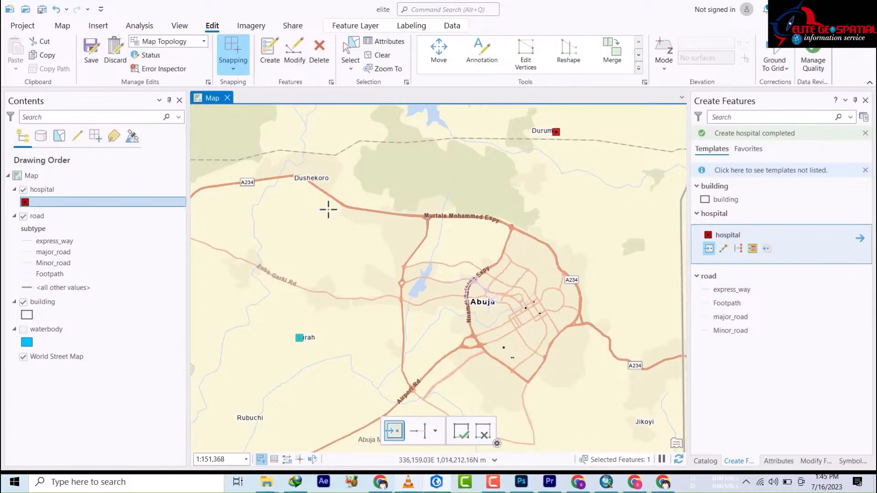
click(298, 176)
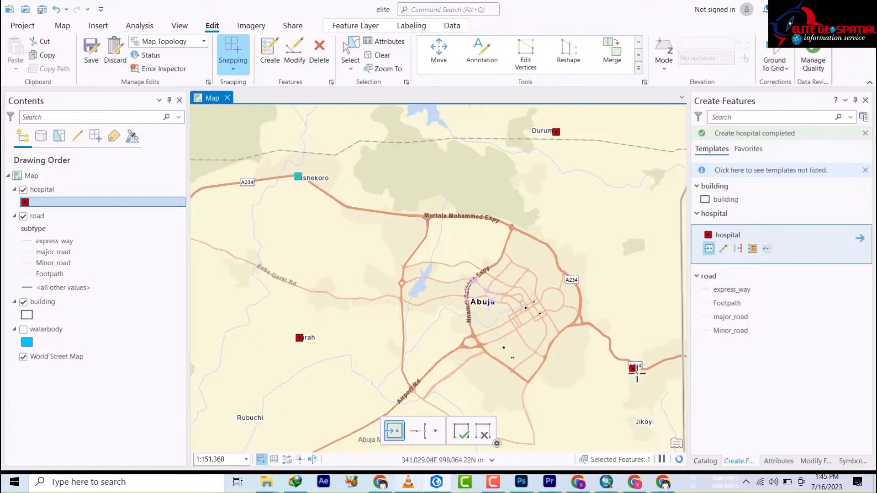
click(656, 432)
click(662, 420)
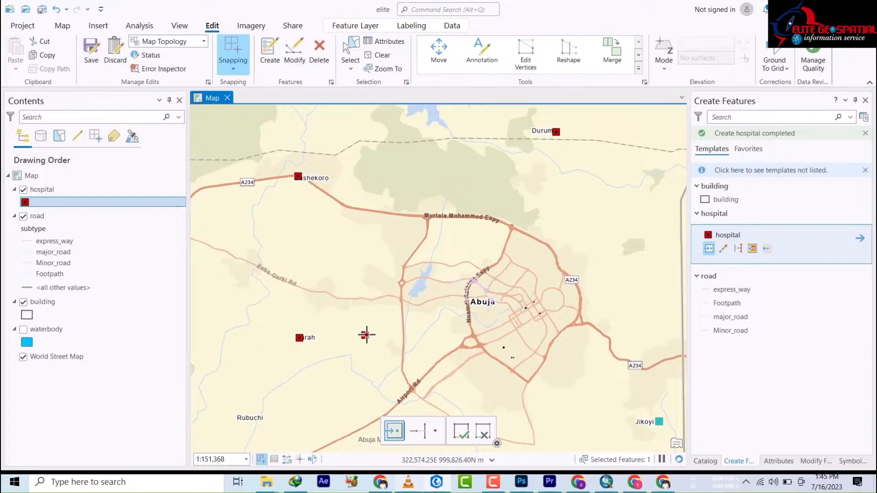
drag(367, 334, 376, 235)
click(376, 236)
click(411, 348)
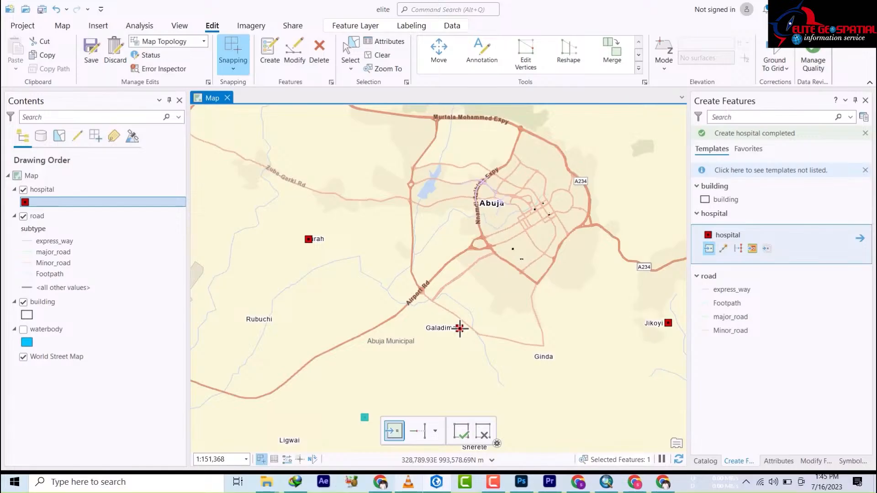
click(460, 327)
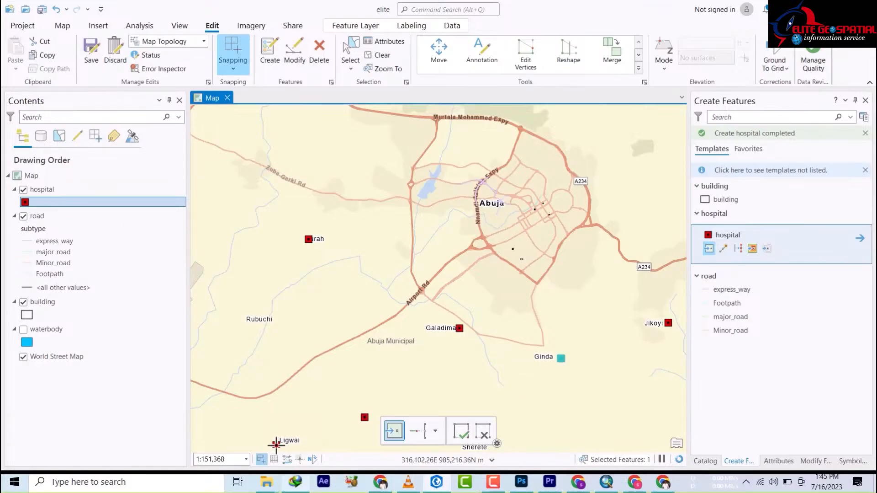
click(274, 440)
Step: Add hospital points at Sherete, Ashata, Kwaye, Tungan Ali, west of River Zuma and Bassa
drag(401, 362, 399, 185)
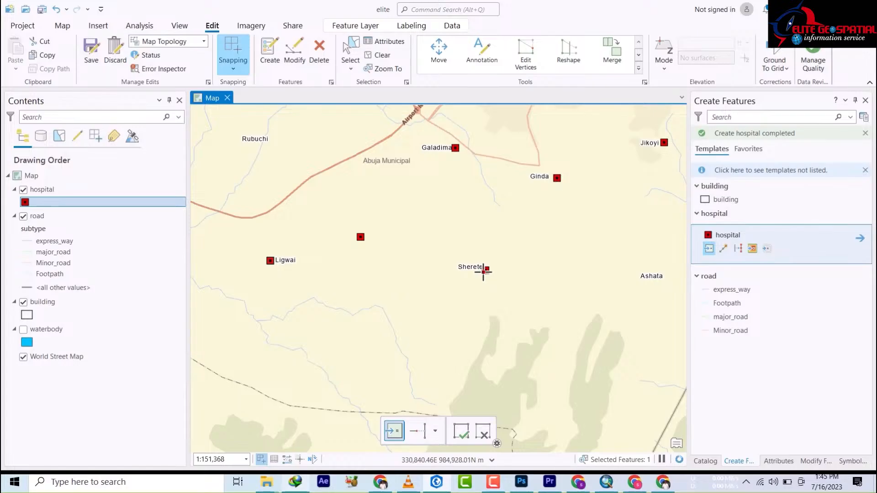
click(476, 272)
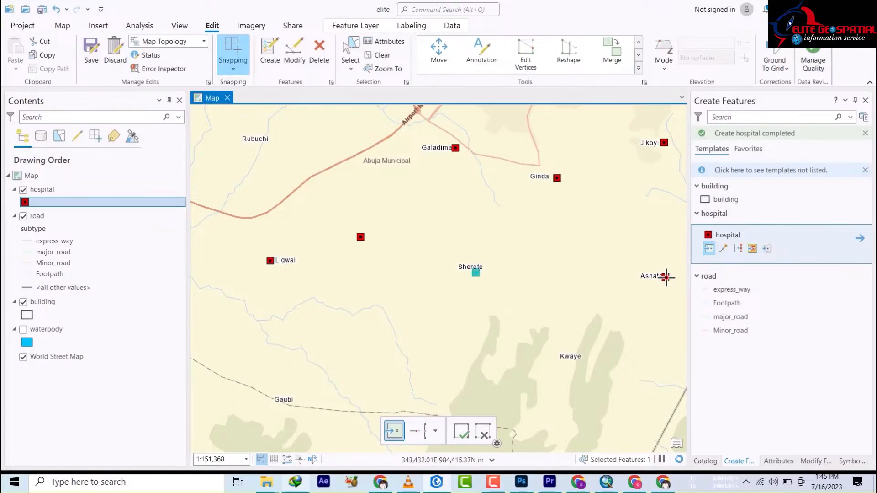
click(665, 277)
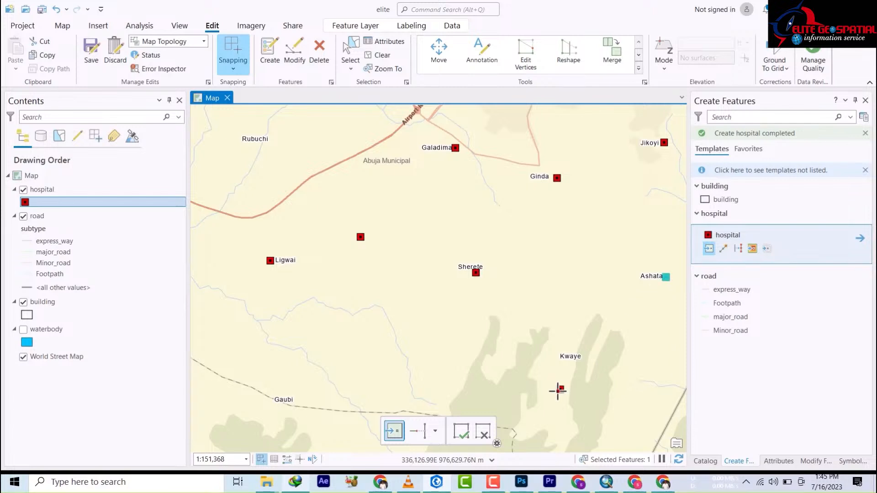
click(555, 356)
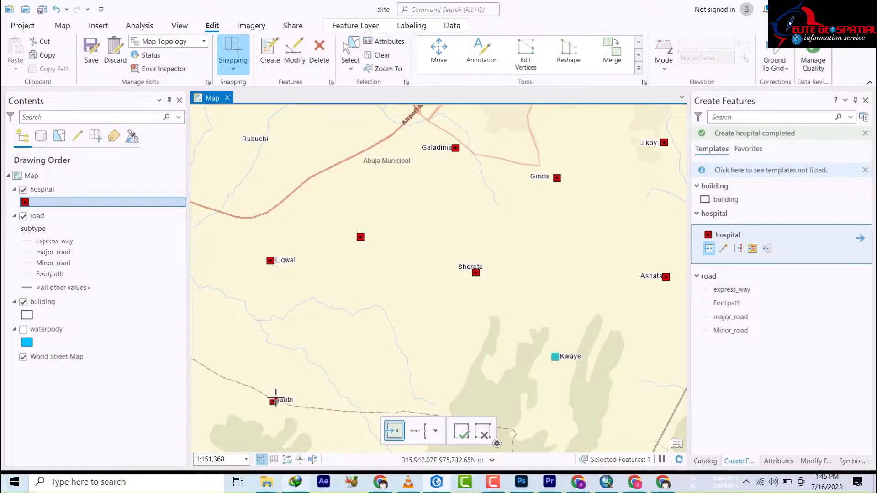
click(378, 290)
drag(384, 287, 687, 464)
key(ctrl+z)
click(469, 279)
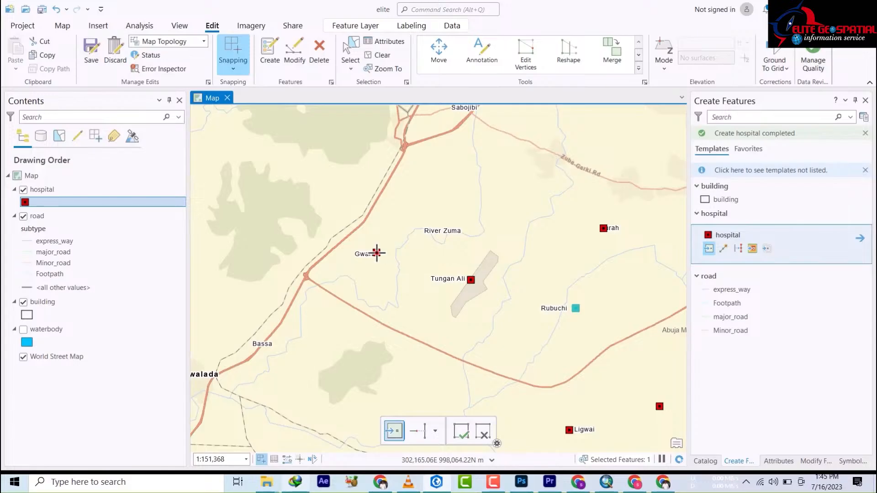
click(376, 252)
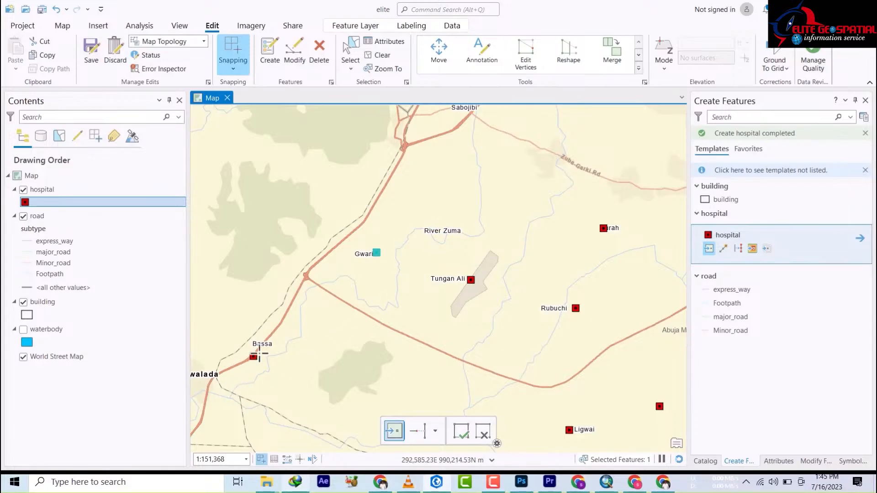
click(269, 345)
Step: Add hospital points at Sabojibi, Suleja and near Kwonkashe, undoing duplicate and misplaced ones
drag(427, 185, 398, 331)
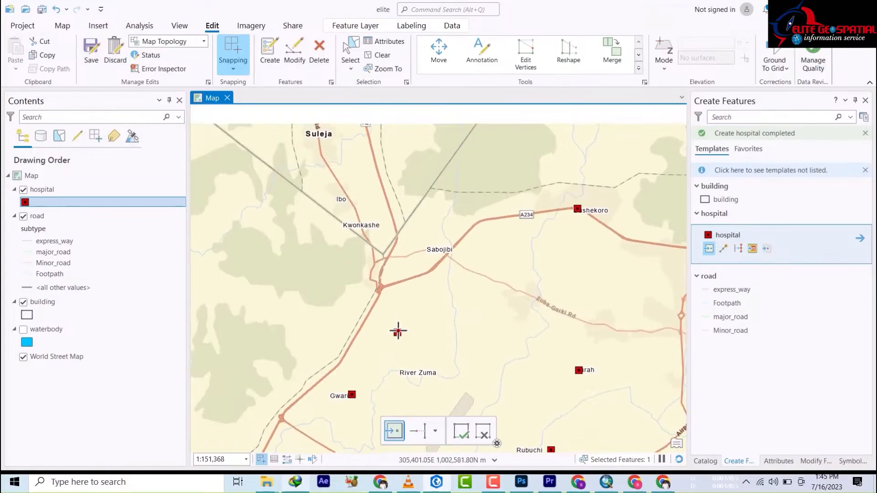
click(453, 252)
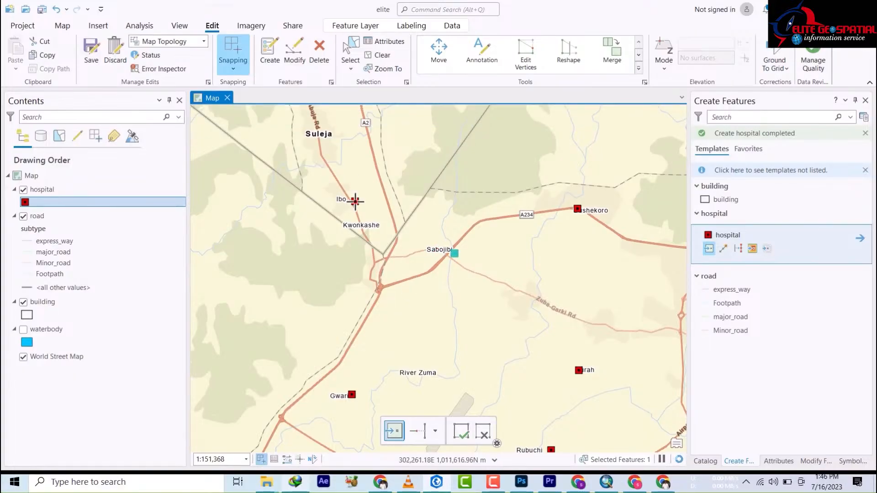
click(324, 140)
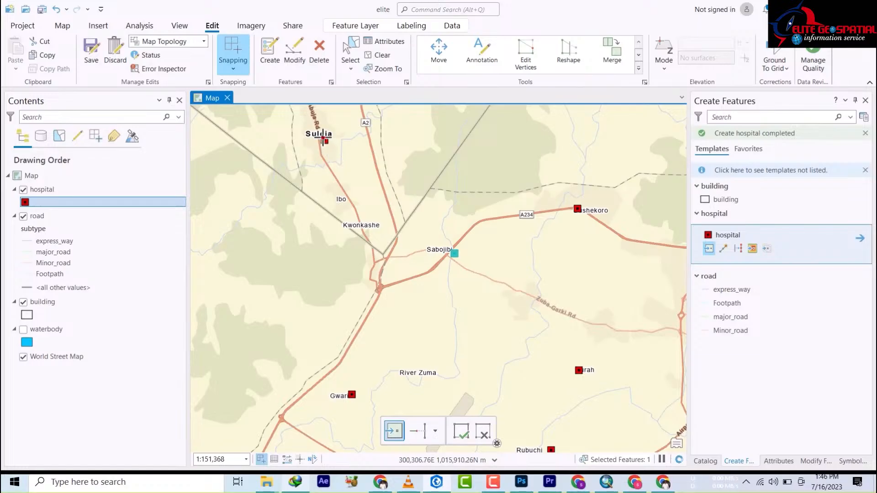
click(583, 210)
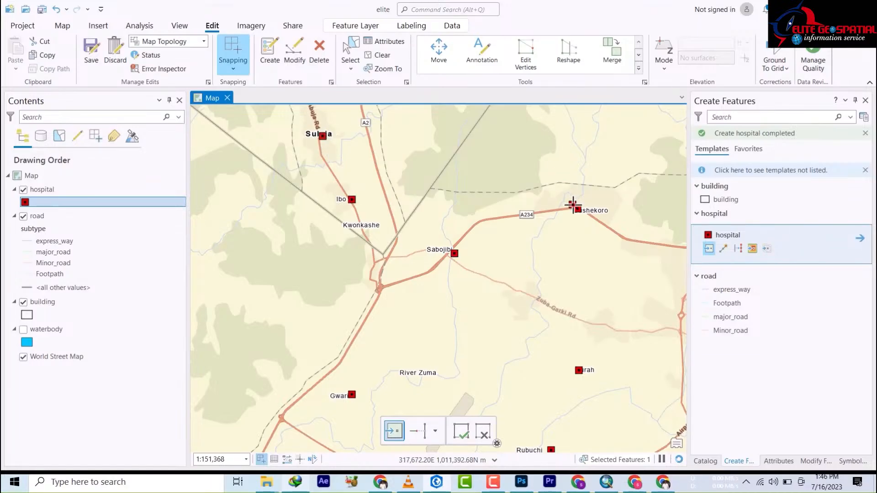
key(ctrl+z)
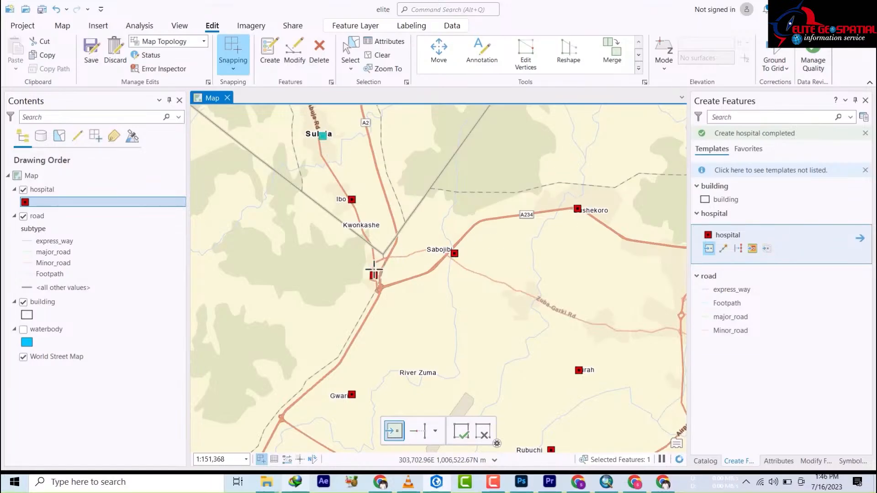
click(337, 207)
key(ctrl+z)
click(366, 226)
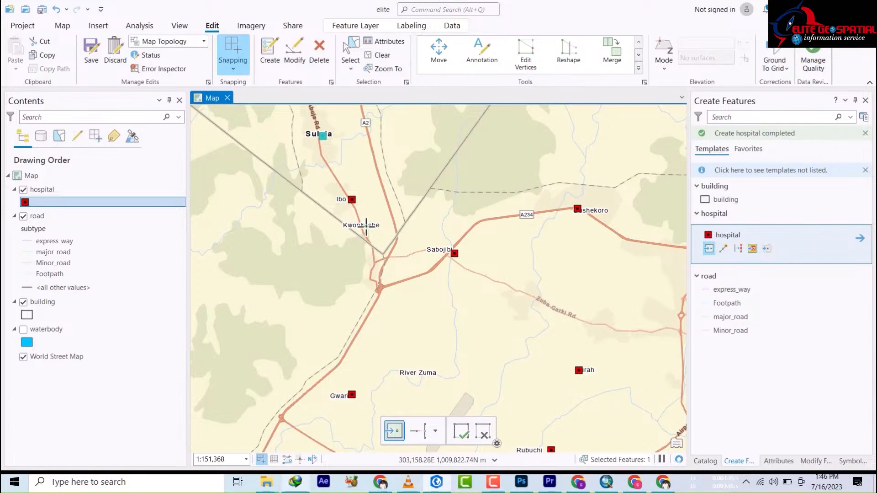
click(365, 236)
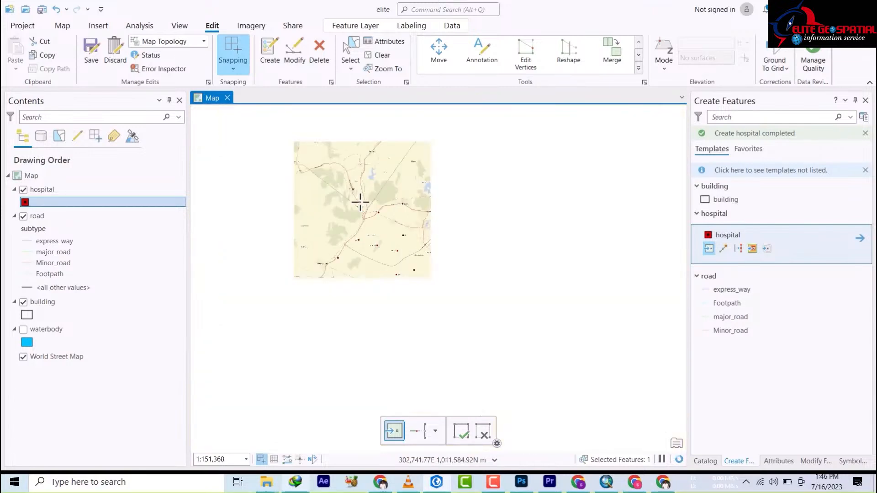
Step: Undo the last hospital point and place a replacement near Keffi
scroll(360, 202, down, 5)
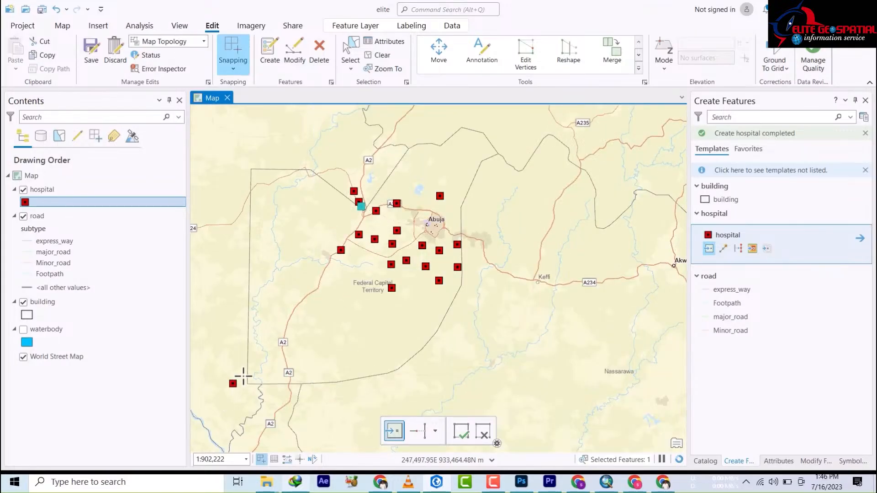
key(ctrl+z)
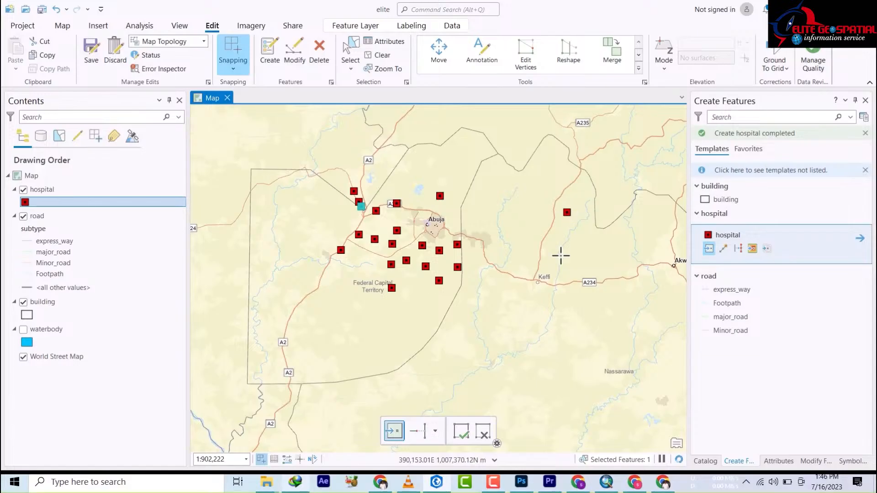
click(520, 287)
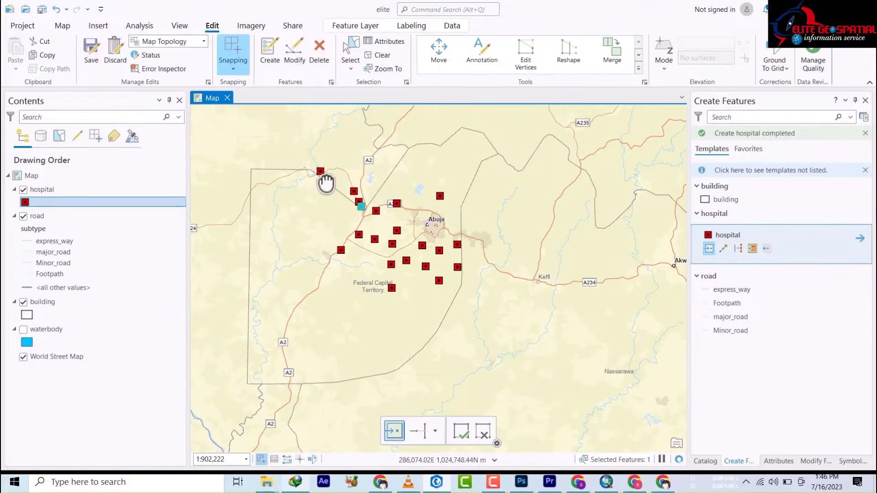
drag(321, 172, 361, 249)
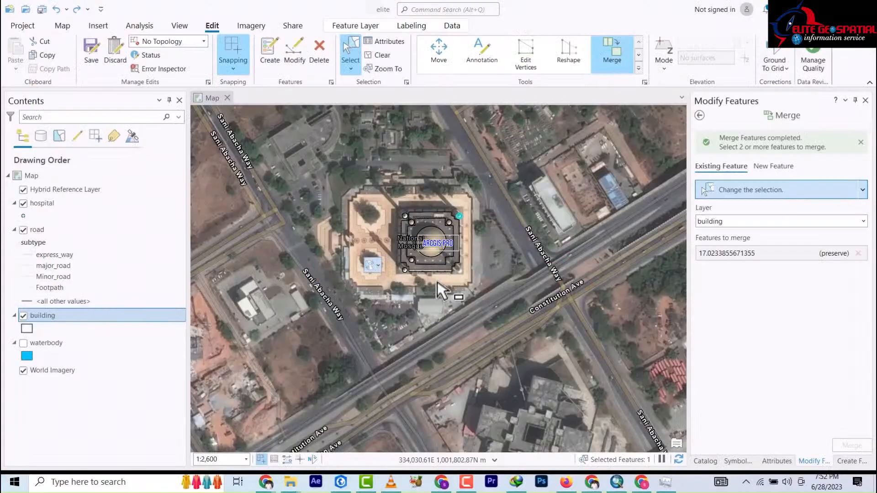
Step: Pick the building template's Rectangle tool in Create Features
scroll(480, 313, down, 3)
scroll(479, 312, down, 5)
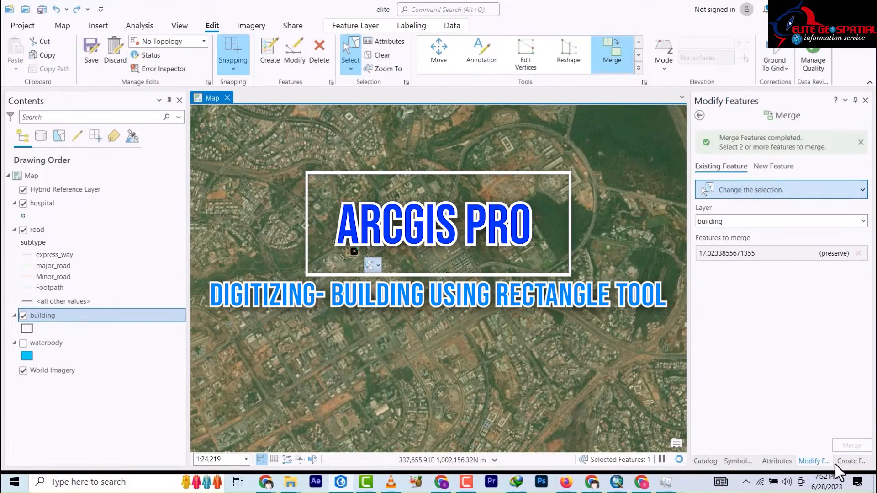
click(851, 460)
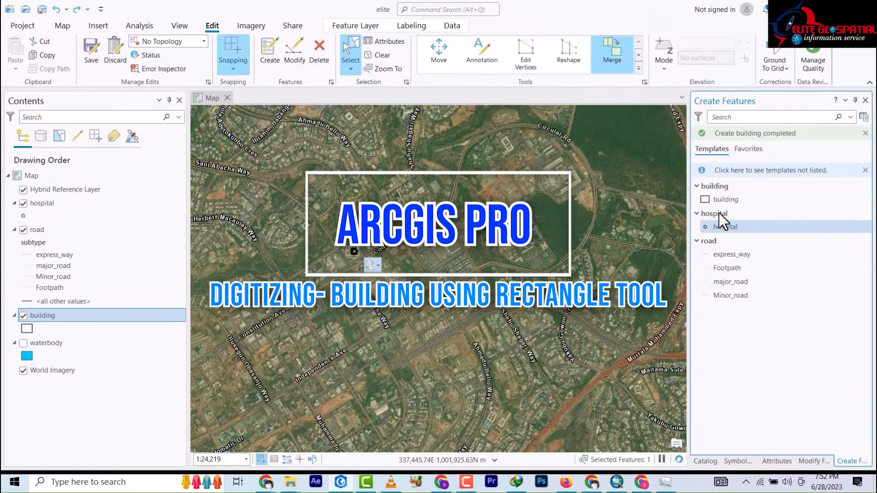
click(720, 201)
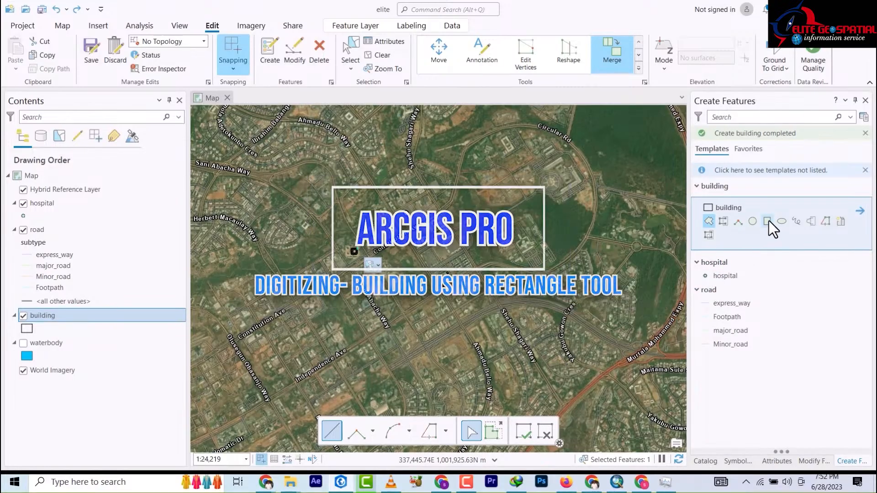
click(767, 229)
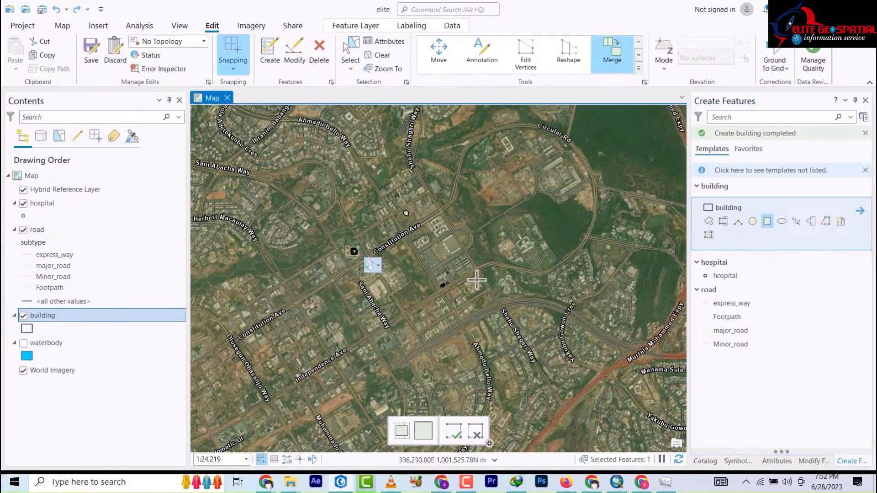
Step: Trace a rectangle around the long building on Bendel St
drag(446, 308, 525, 151)
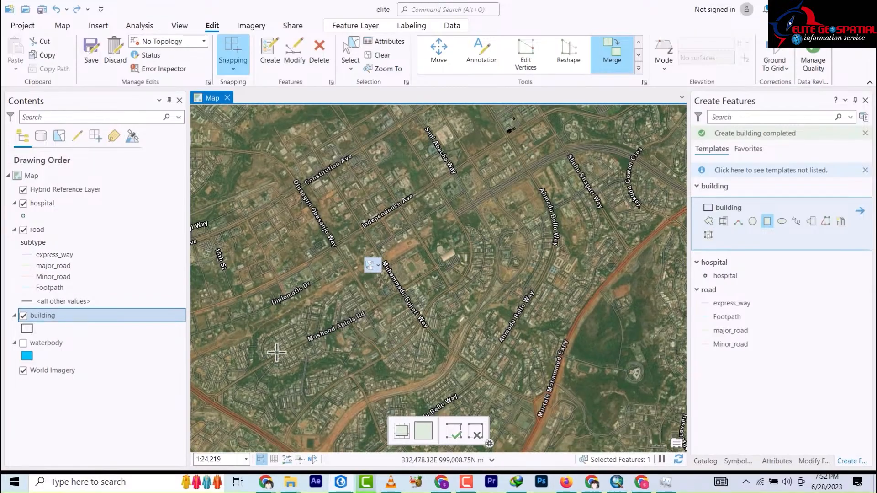
scroll(341, 337, down, 3)
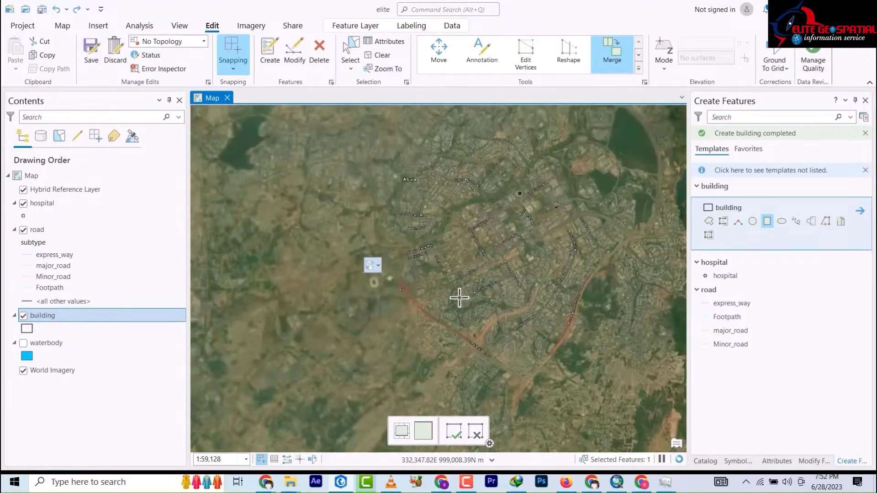
scroll(460, 298, up, 3)
scroll(464, 298, up, 5)
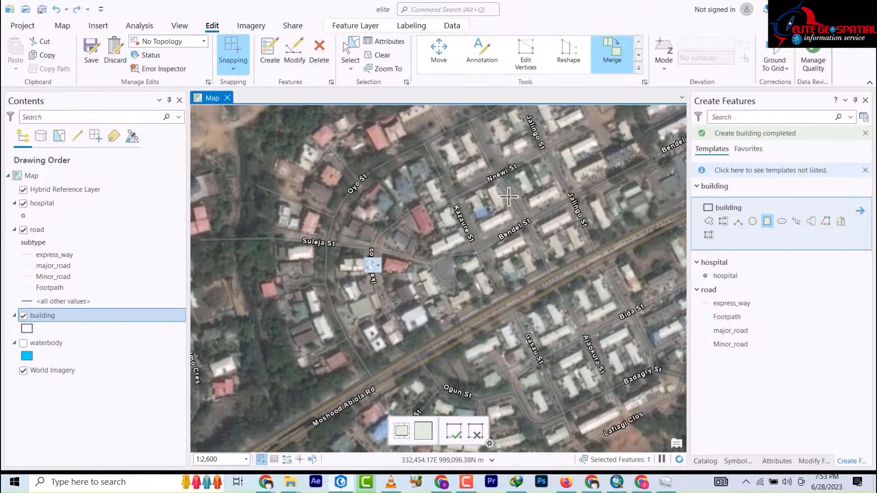
scroll(494, 210, up, 2)
scroll(479, 233, up, 1)
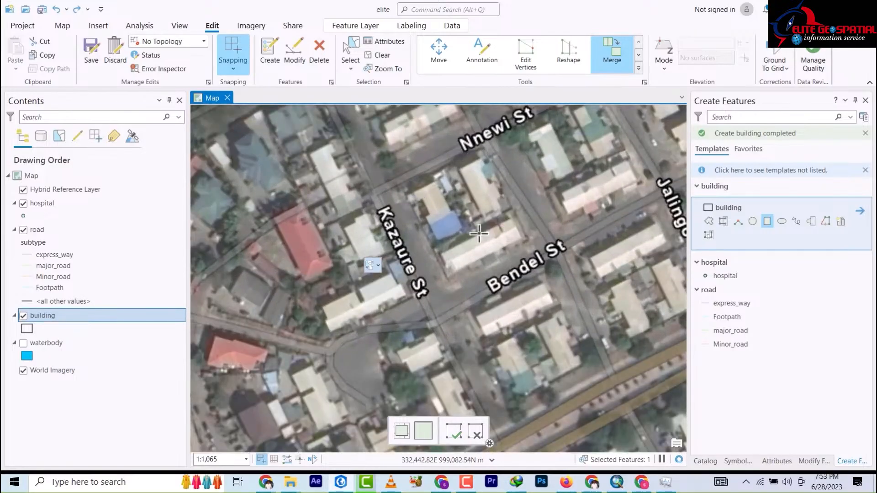
scroll(515, 233, up, 1)
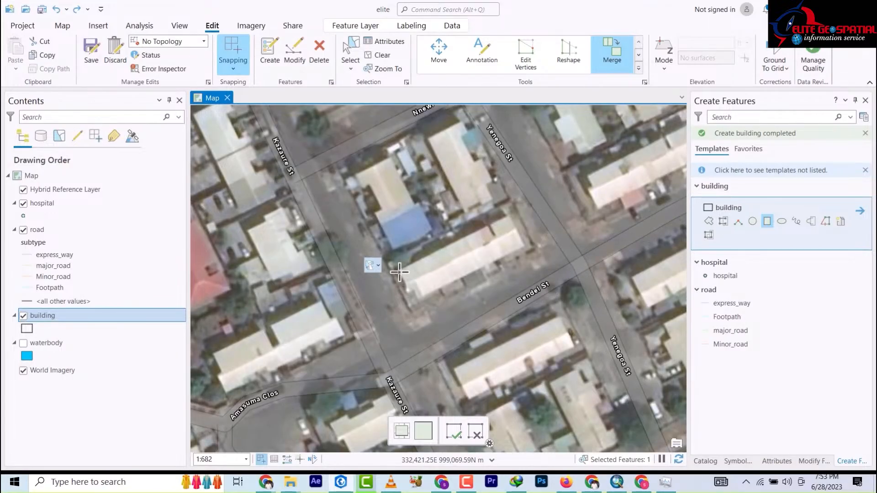
click(508, 216)
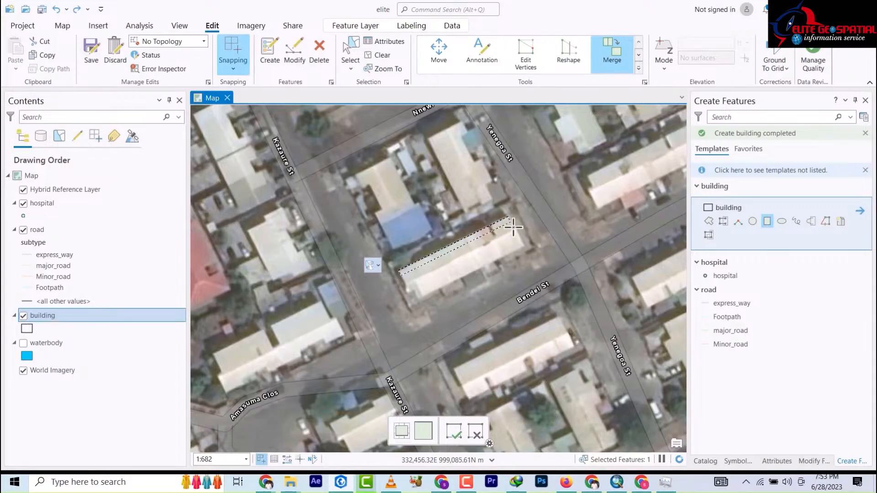
click(524, 247)
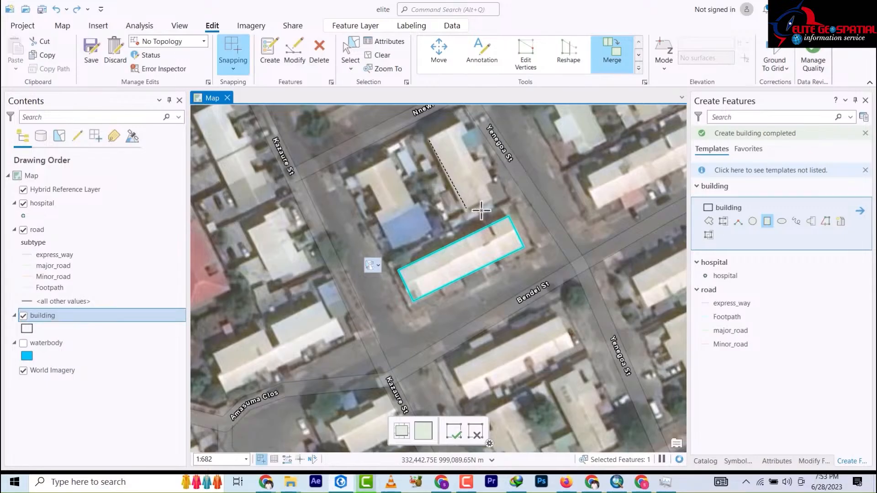
Step: Trace the building by Yenegoa St and a small block at its north corner
click(467, 209)
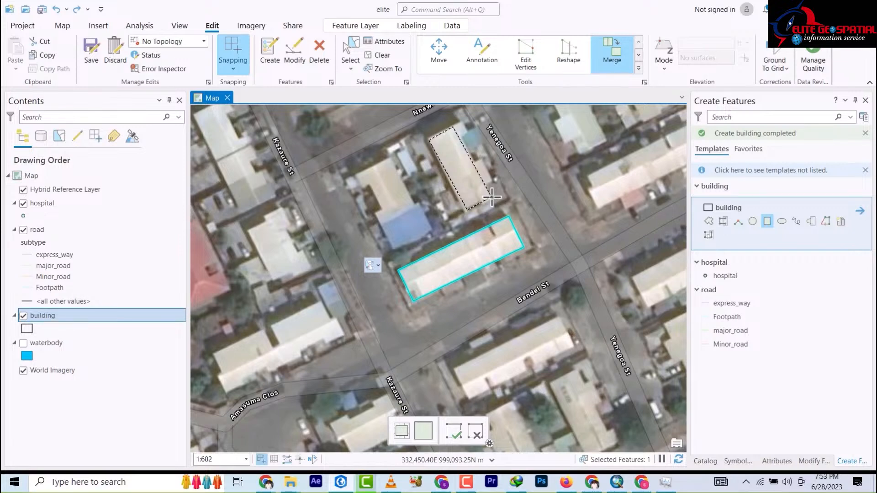
click(491, 198)
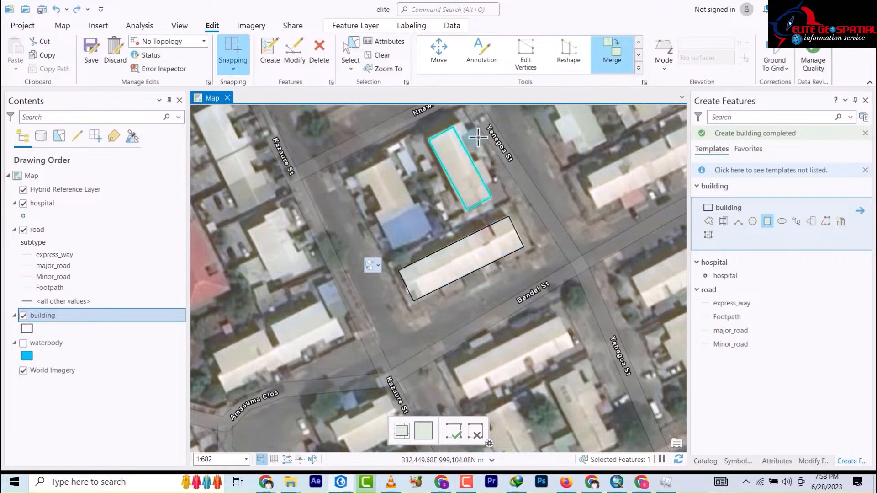
scroll(466, 128, down, 4)
scroll(469, 124, up, 6)
scroll(469, 123, up, 4)
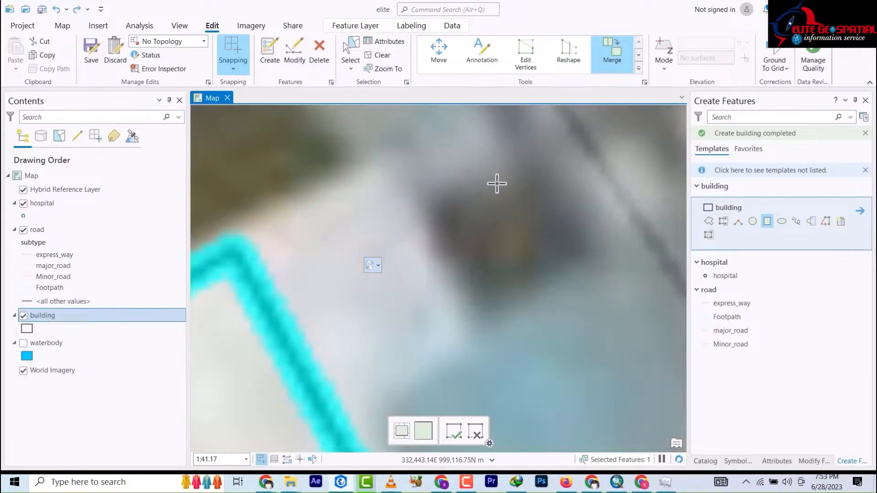
scroll(497, 162, up, 4)
scroll(497, 162, down, 5)
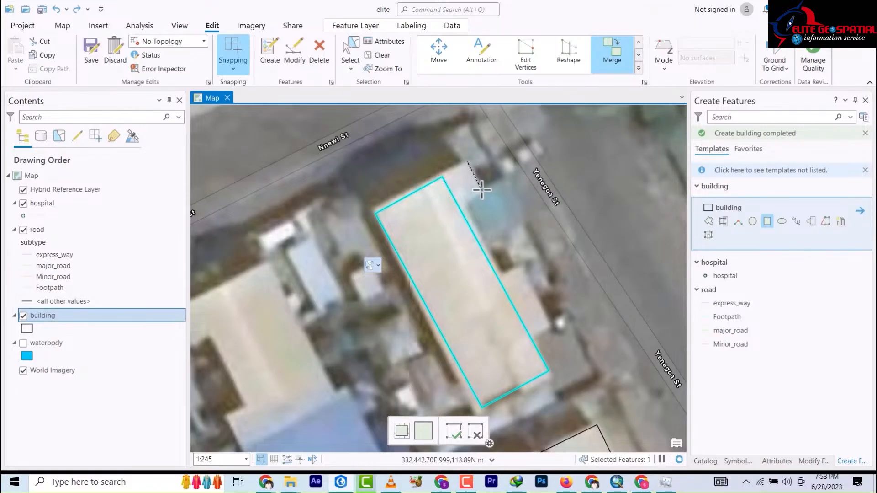
click(456, 213)
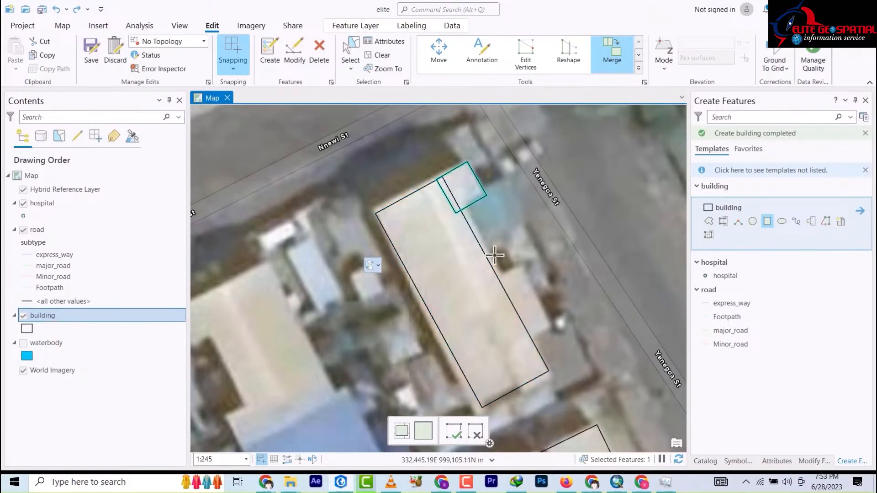
Step: Add a small rectangle on the east side of the Yenegoa St building
click(523, 266)
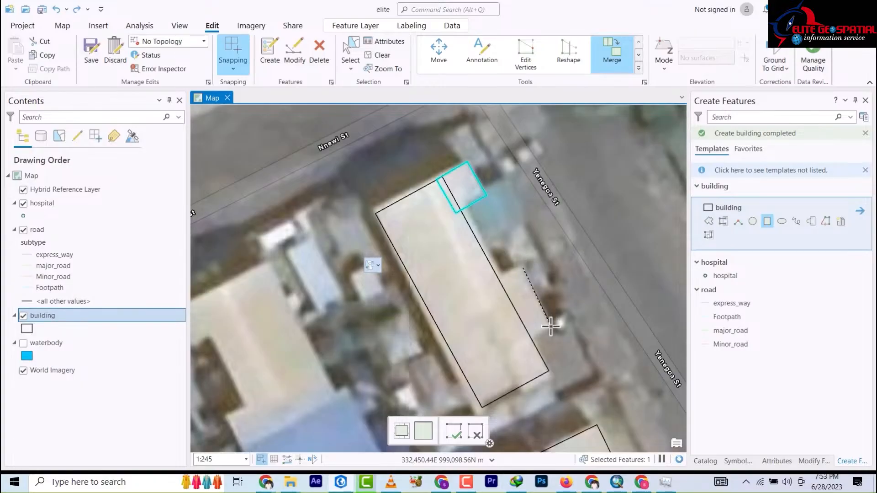
click(549, 325)
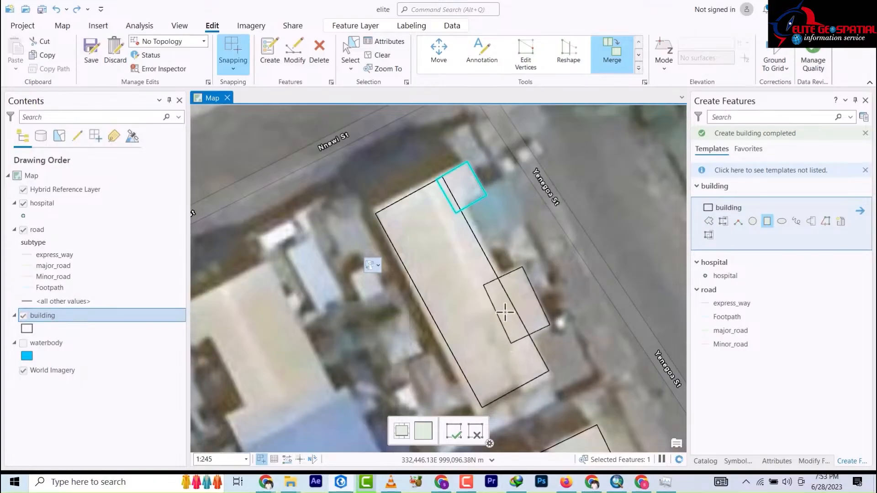
click(505, 313)
scroll(470, 187, down, 3)
scroll(473, 190, down, 5)
scroll(473, 190, up, 5)
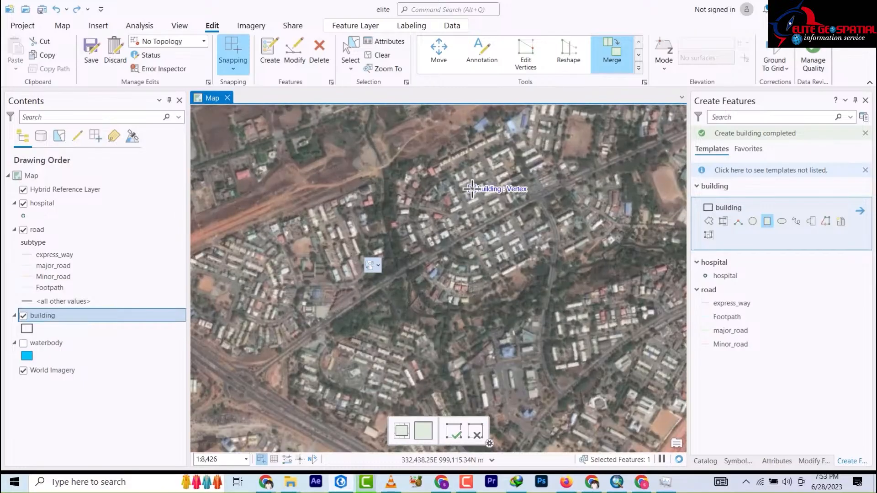
scroll(475, 188, up, 3)
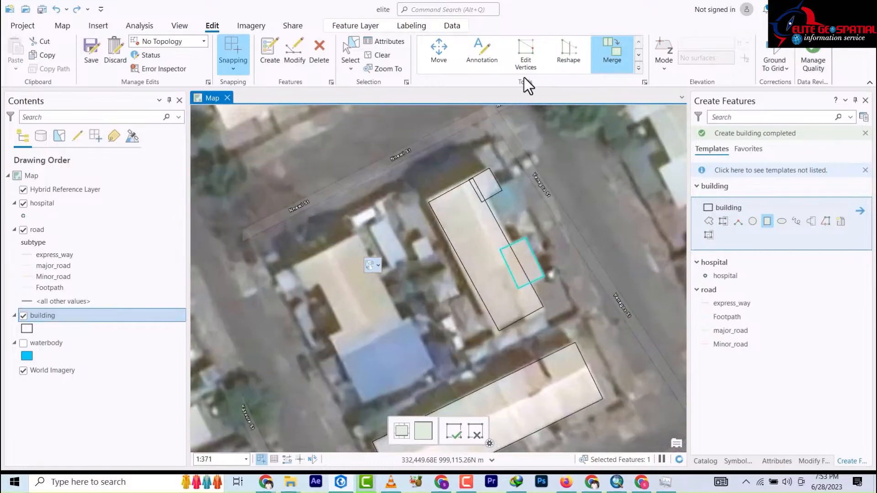
Step: Select the Yenegoa St building and its two small additions and merge them into one footprint
click(350, 57)
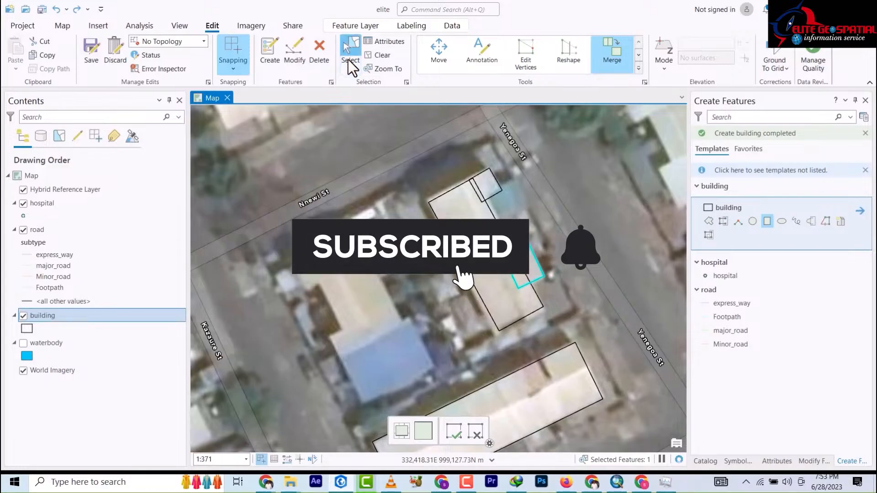
drag(435, 168, 521, 289)
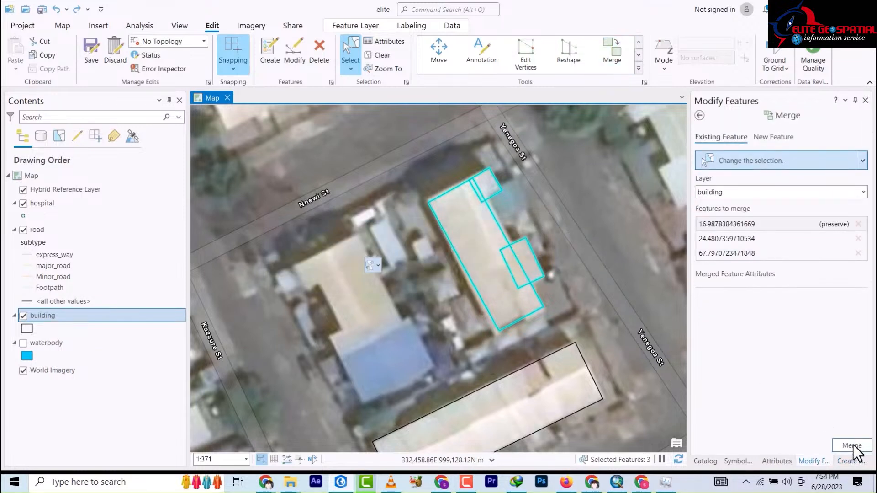
click(853, 445)
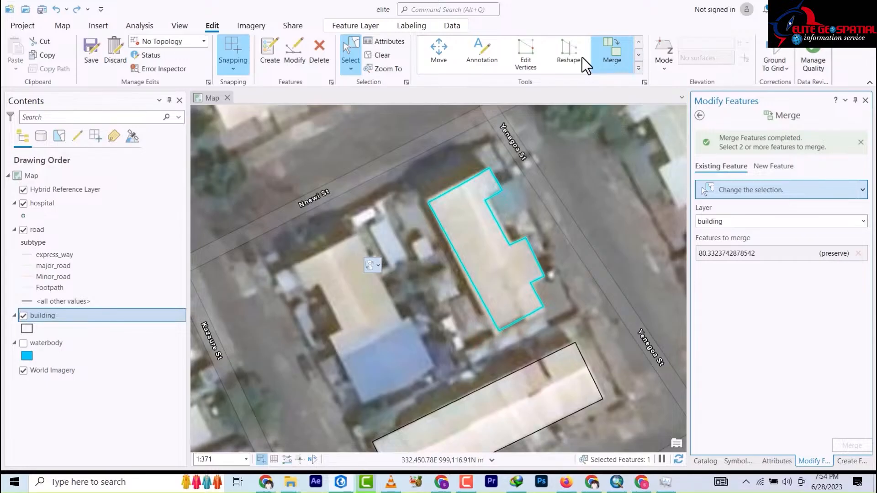
click(269, 61)
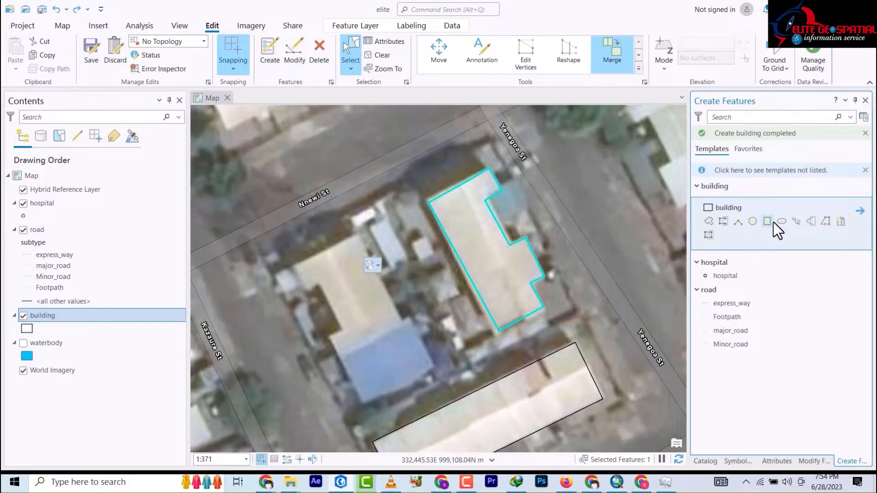
Step: Trace rectangular footprints for the roof east of Yenegoa St and two small buildings to its north
click(768, 221)
scroll(574, 203, down, 3)
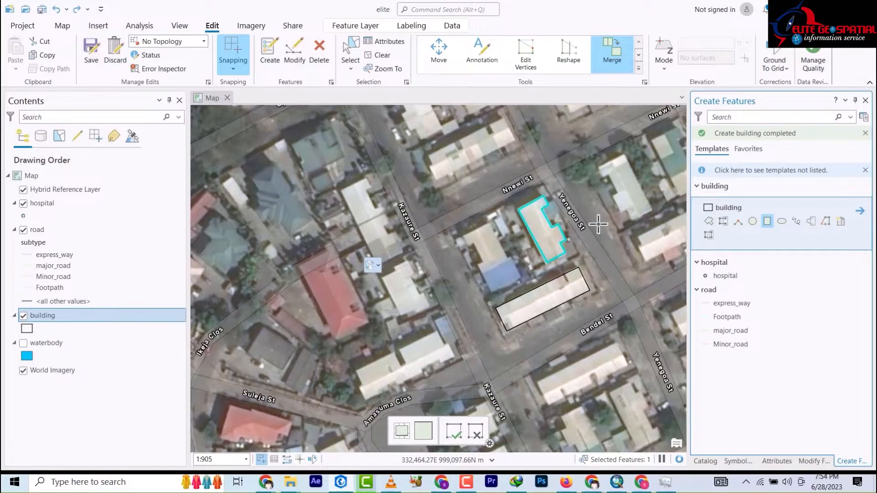
drag(603, 212, 451, 205)
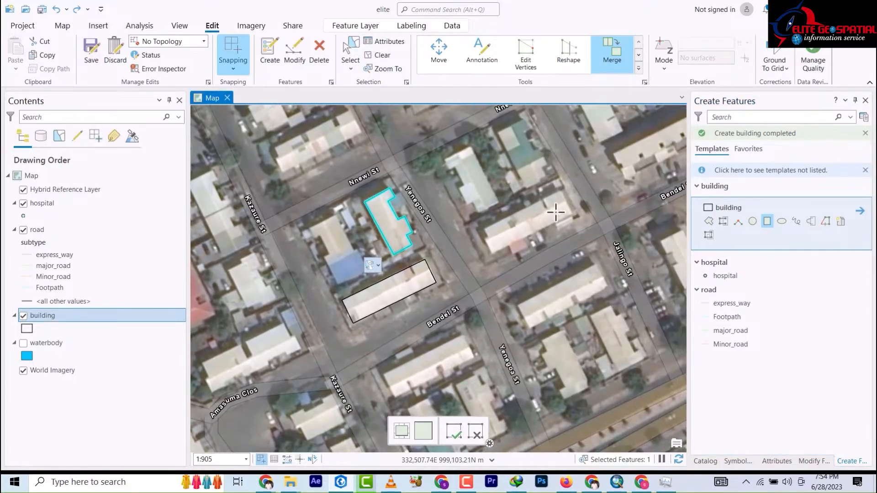
scroll(554, 219, up, 4)
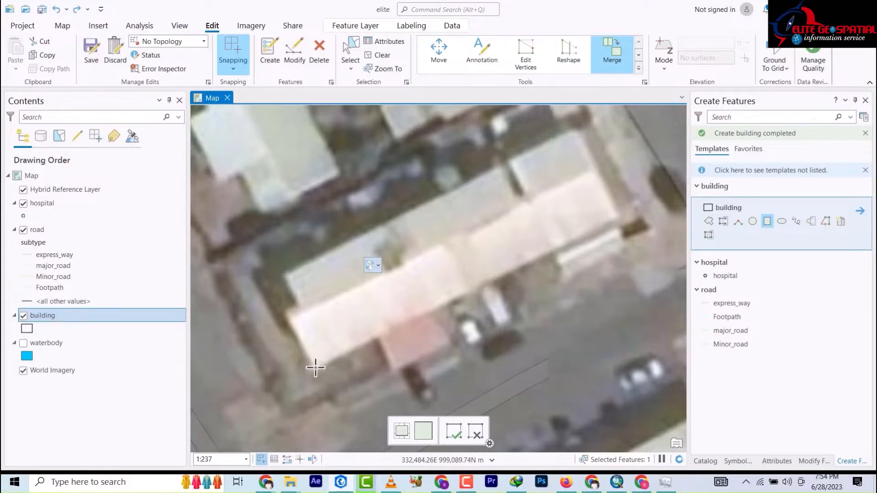
click(613, 219)
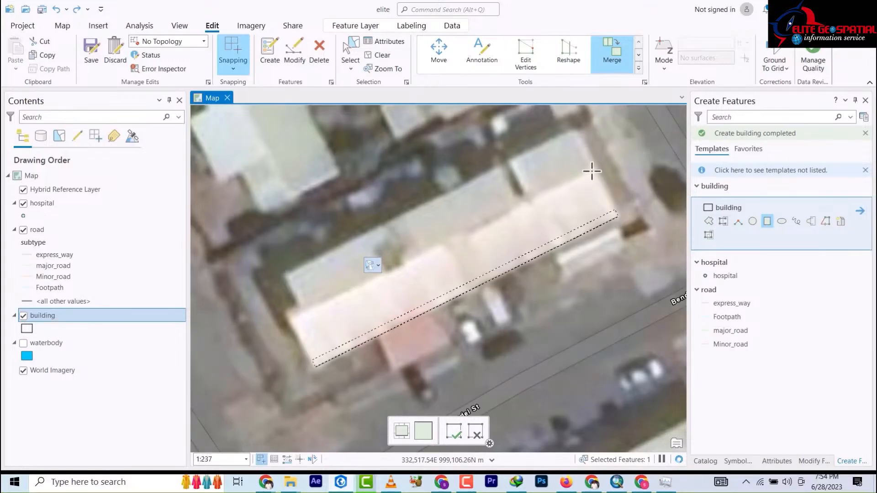
click(572, 134)
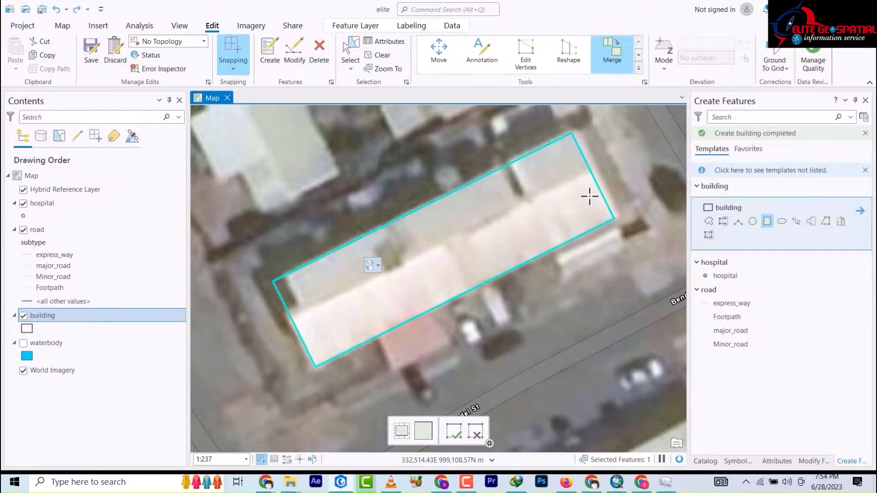
scroll(589, 197, up, 1)
scroll(590, 196, down, 3)
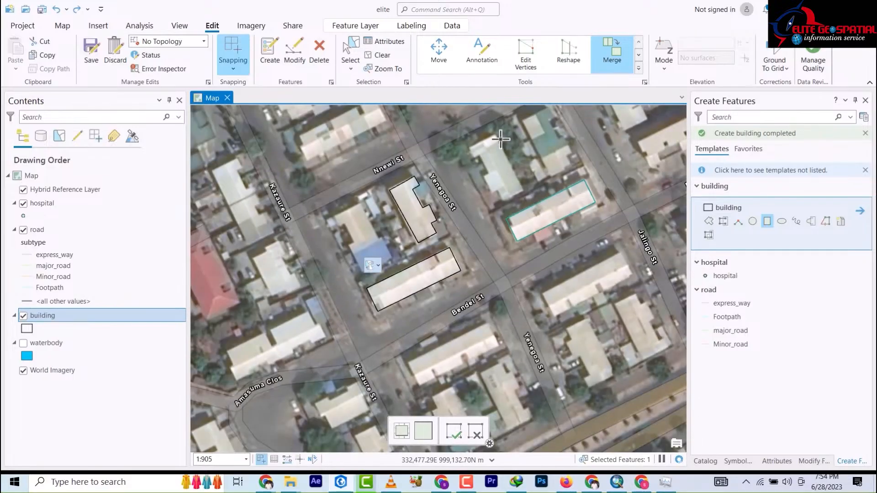
click(503, 202)
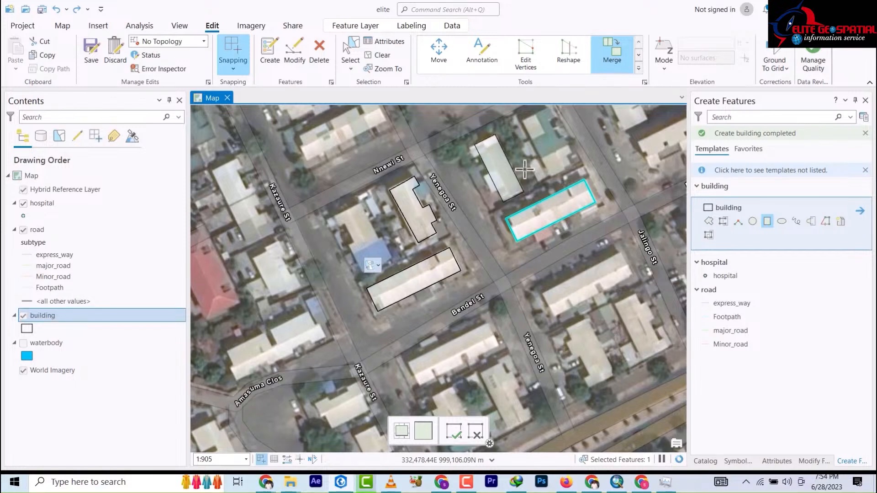
click(568, 164)
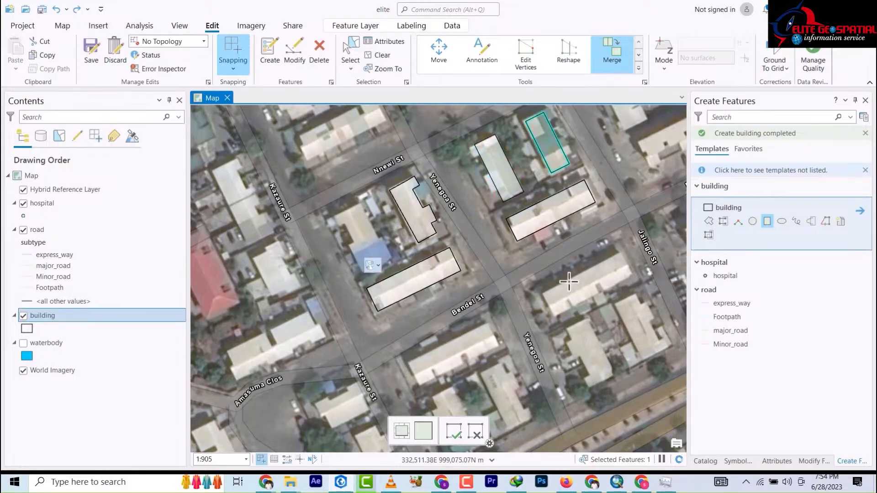
Step: Trace footprints near Jalingo St, south of Bendel St, and two smaller buildings to the southeast
click(543, 293)
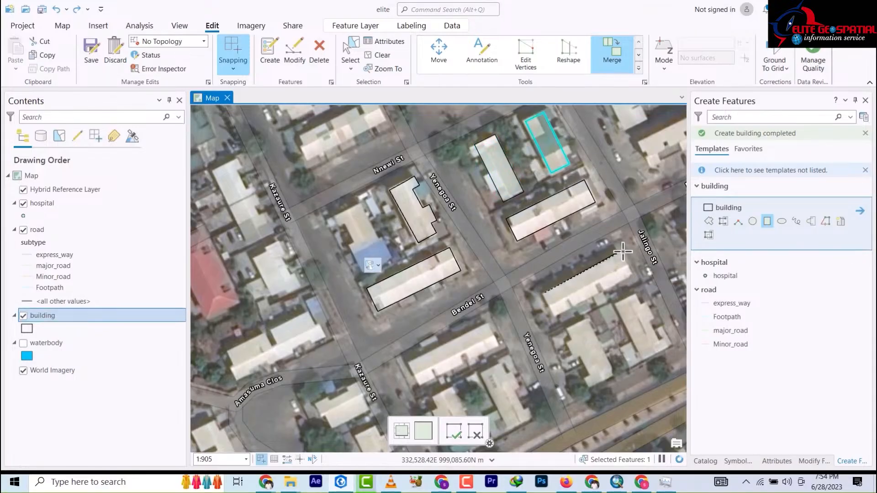
click(618, 253)
click(632, 276)
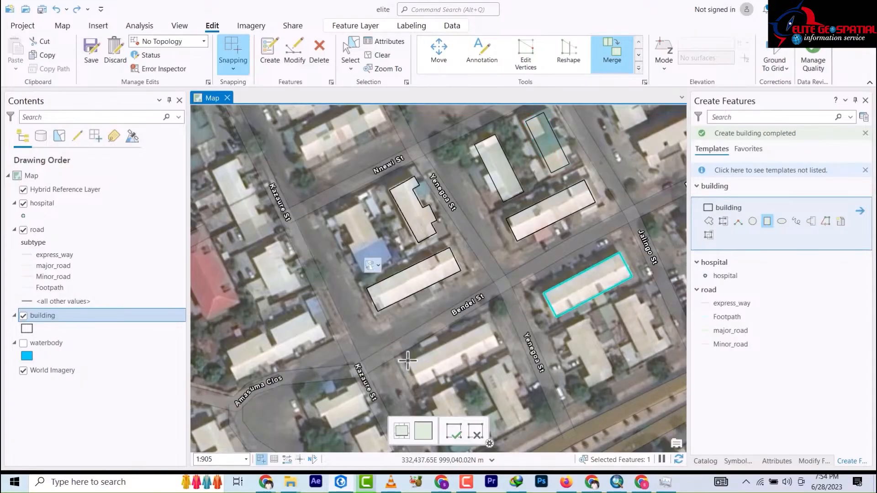
click(489, 322)
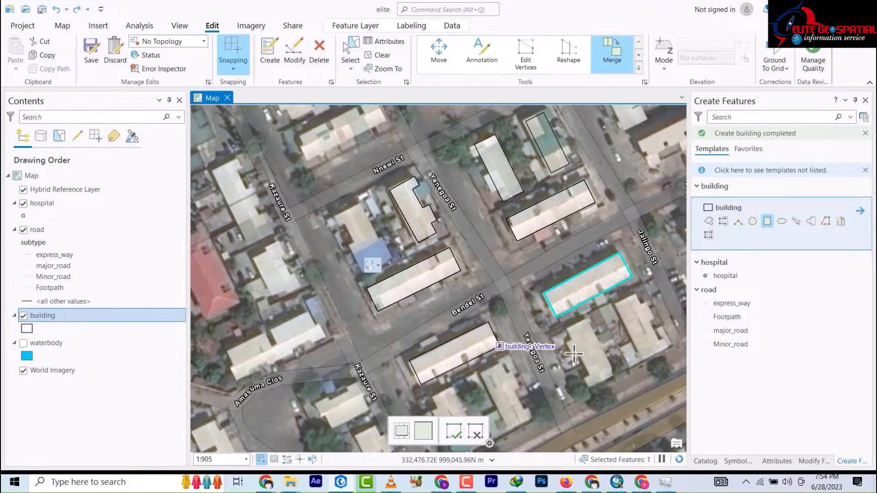
click(500, 344)
click(589, 320)
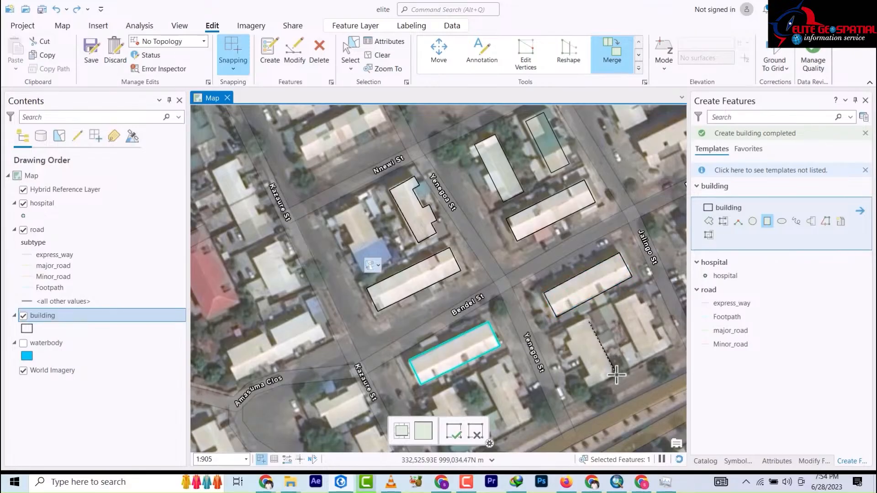
click(615, 375)
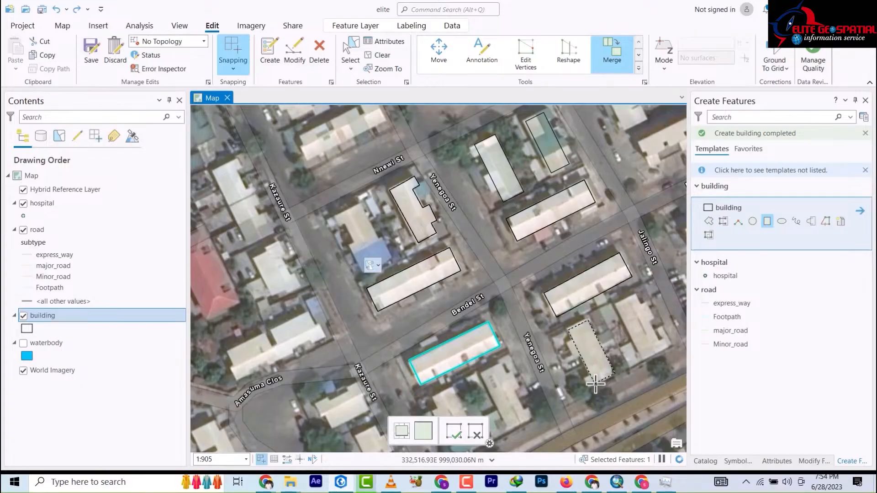
click(596, 383)
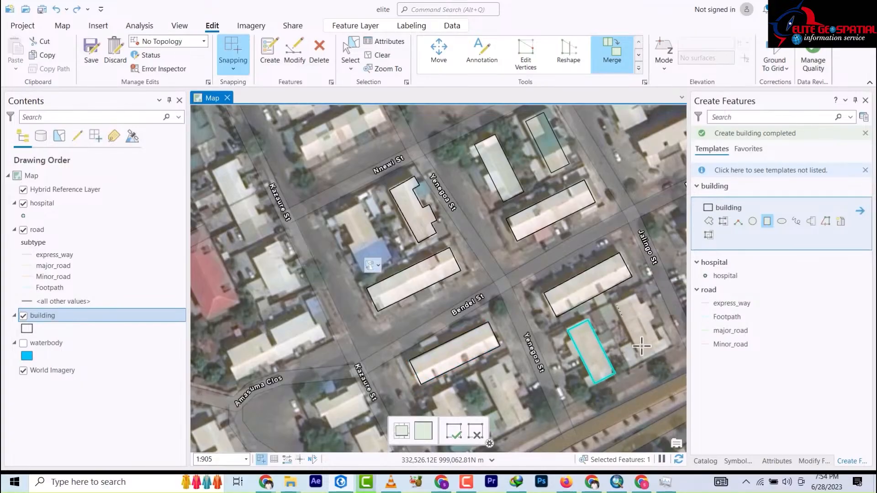
click(641, 357)
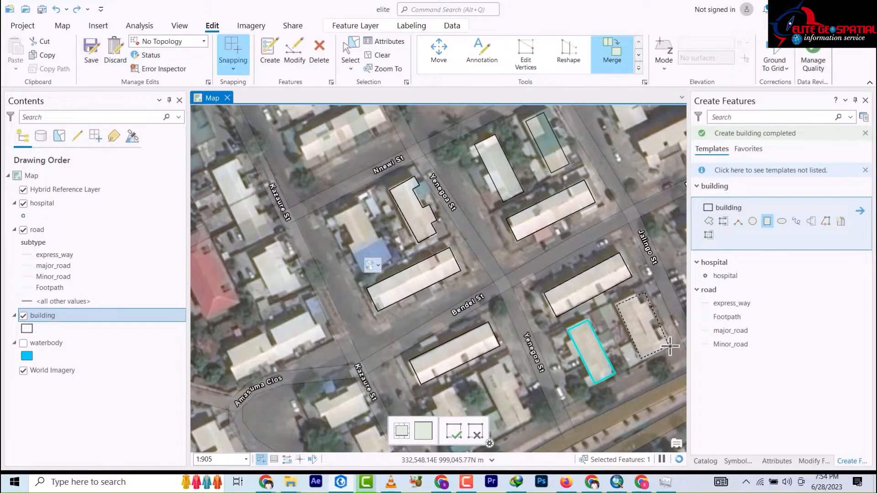
click(669, 345)
scroll(525, 255, up, 2)
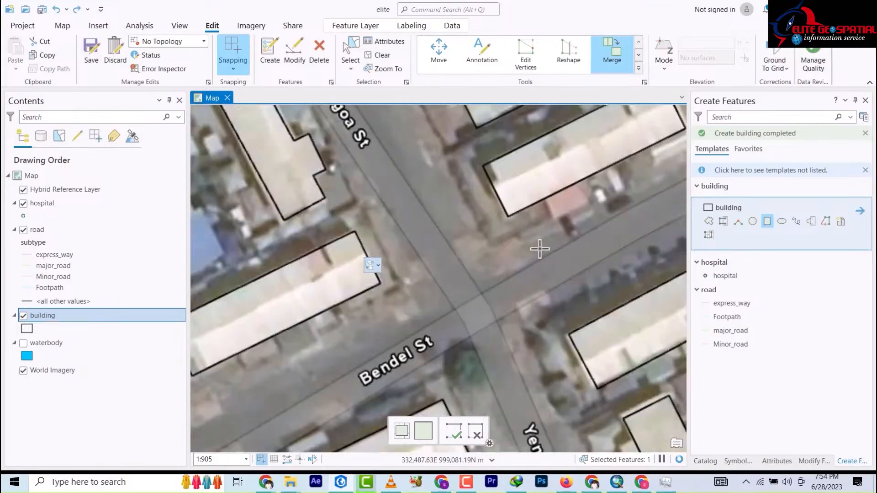
scroll(539, 247, down, 5)
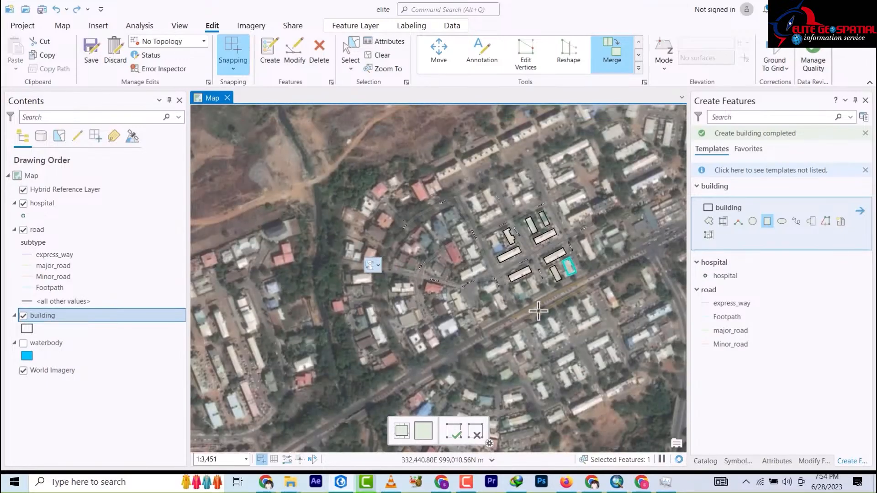
Step: Move to the courtyard building by the sports field and trace its top wing
key(Down)
key(Right)
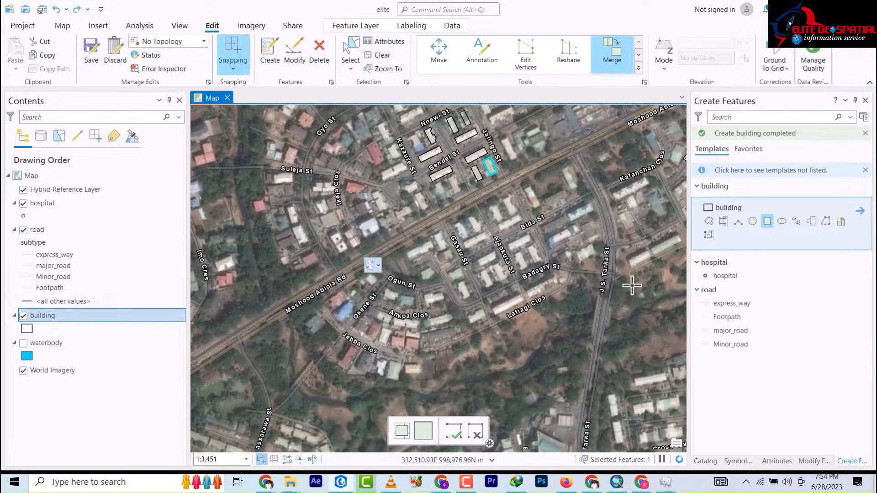
drag(632, 285, 494, 197)
drag(610, 337, 429, 183)
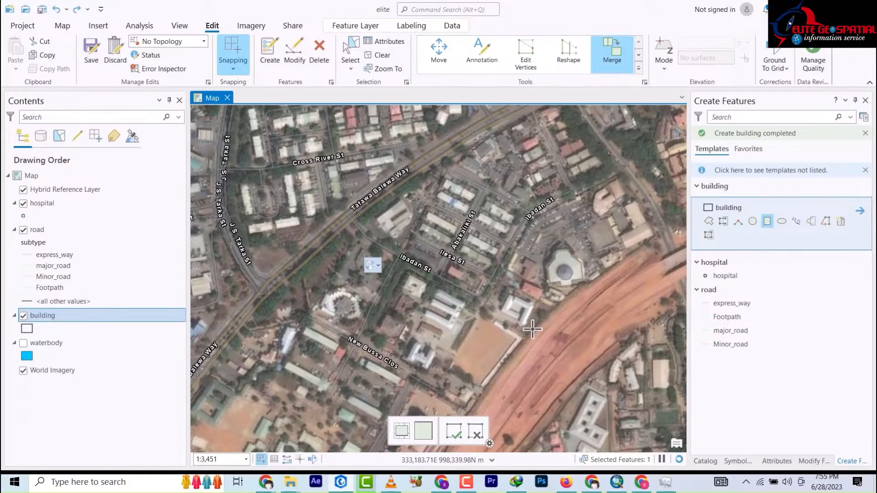
scroll(533, 328, up, 2)
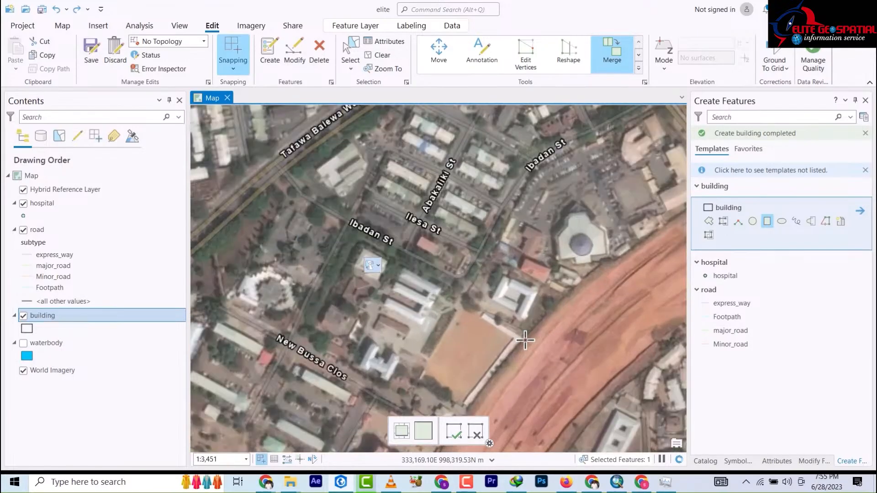
scroll(525, 339, up, 5)
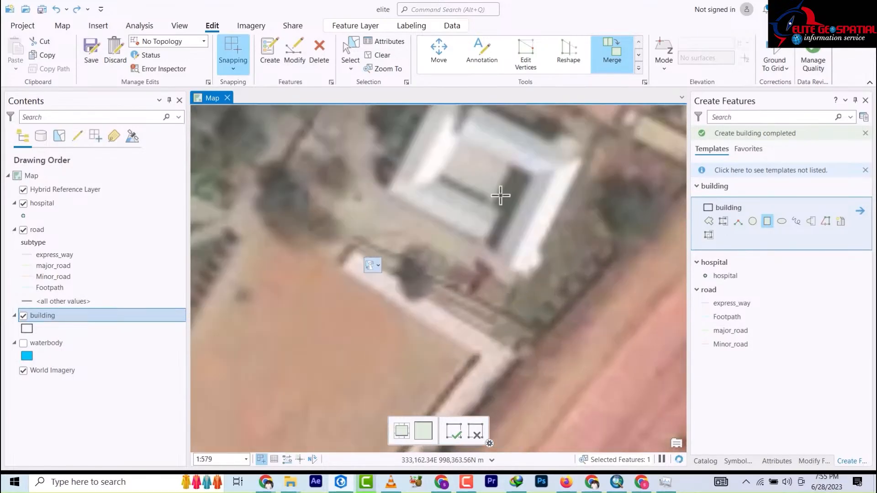
drag(495, 194, 486, 227)
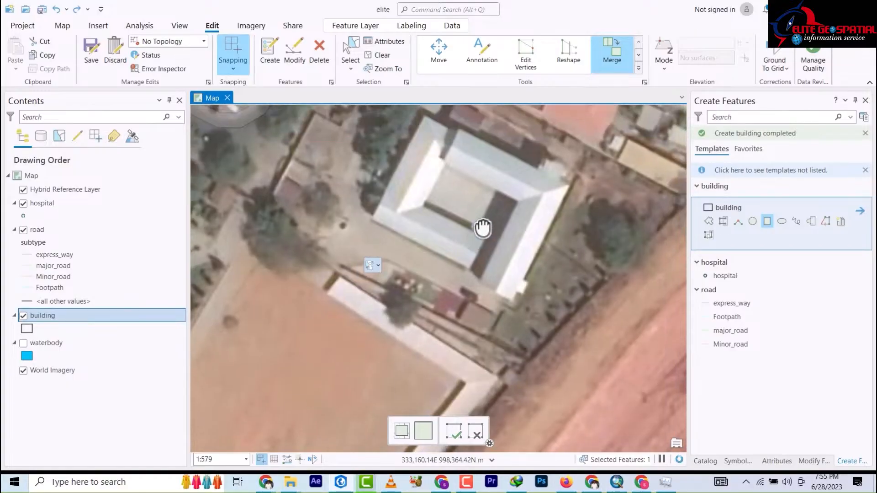
click(461, 130)
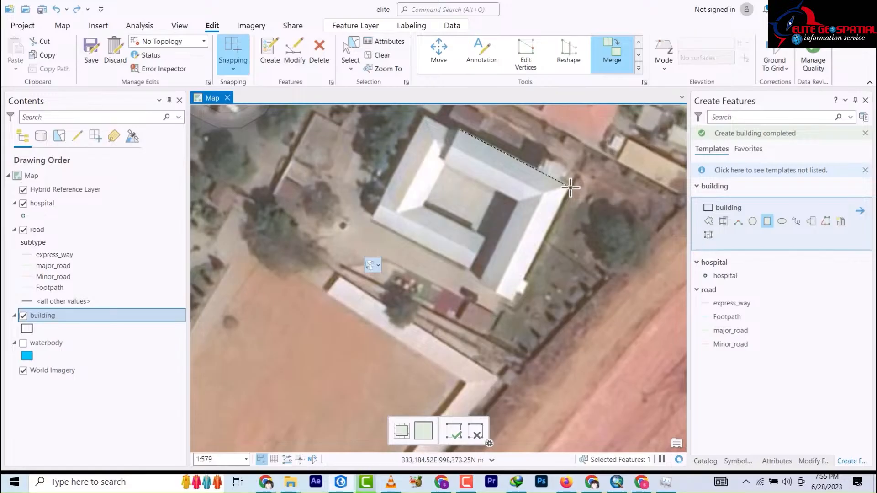
click(571, 187)
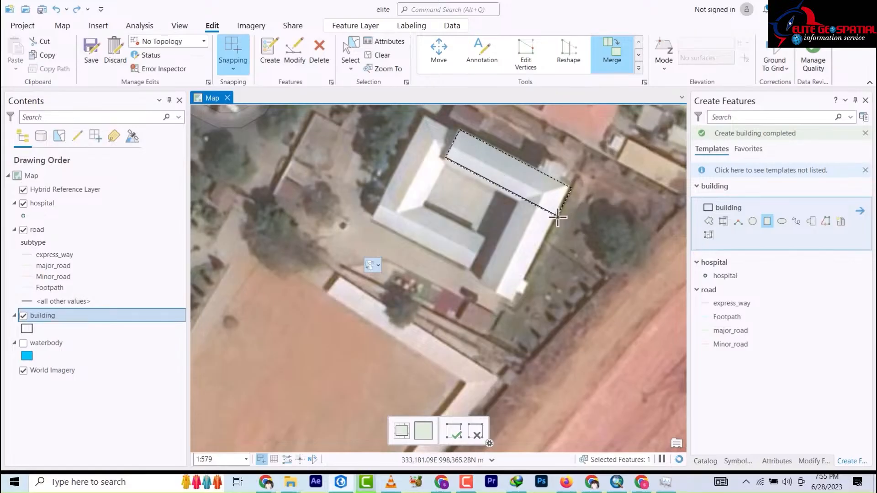
click(558, 218)
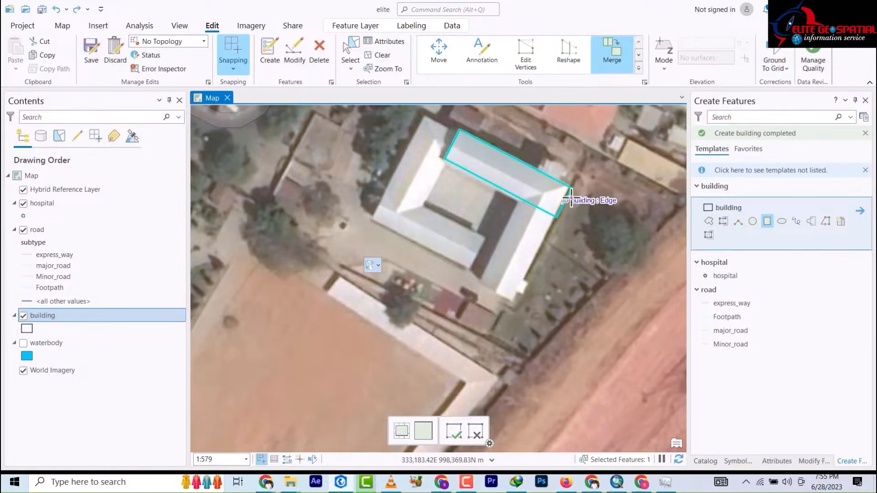
Step: Trace rectangles over the courtyard building's east and west wings
click(572, 188)
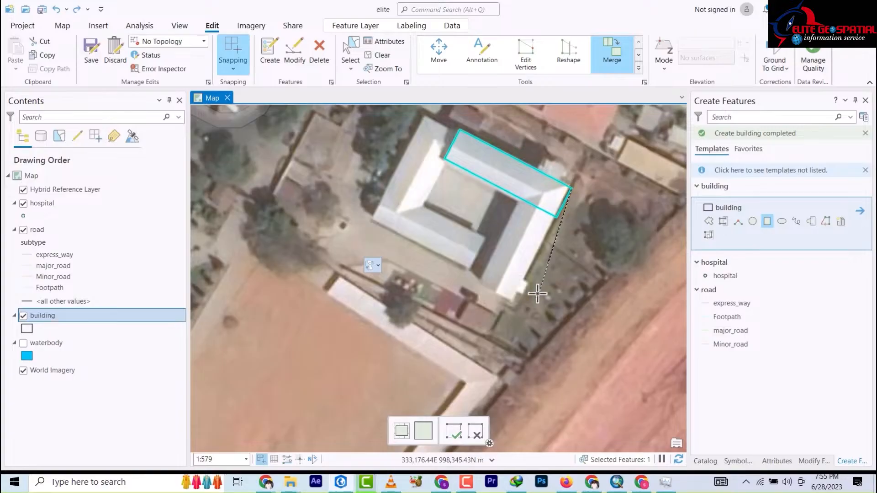
click(514, 303)
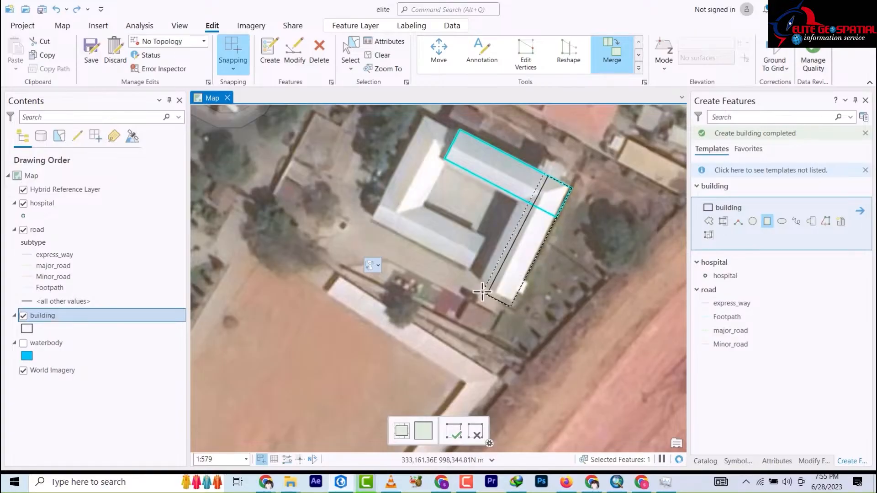
click(481, 288)
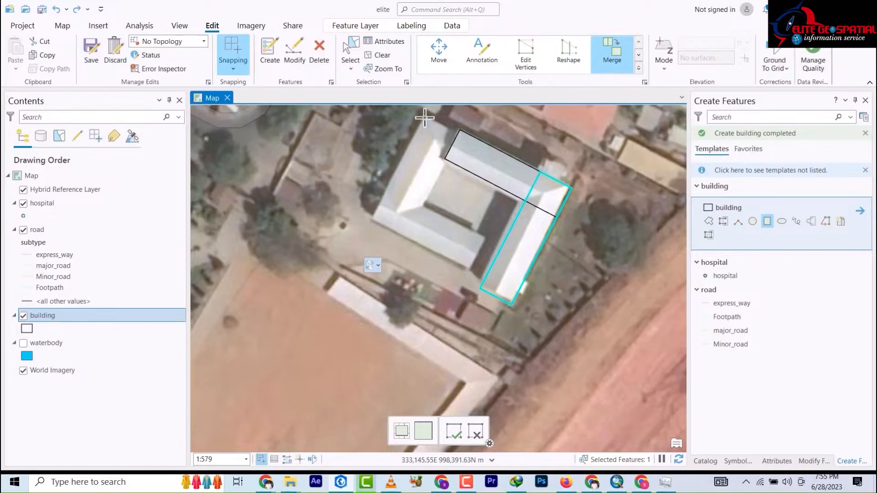
click(425, 118)
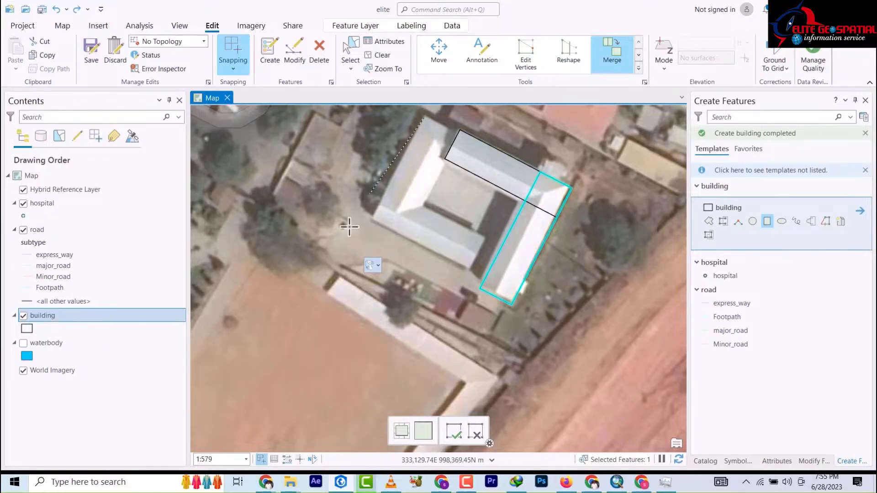
click(373, 219)
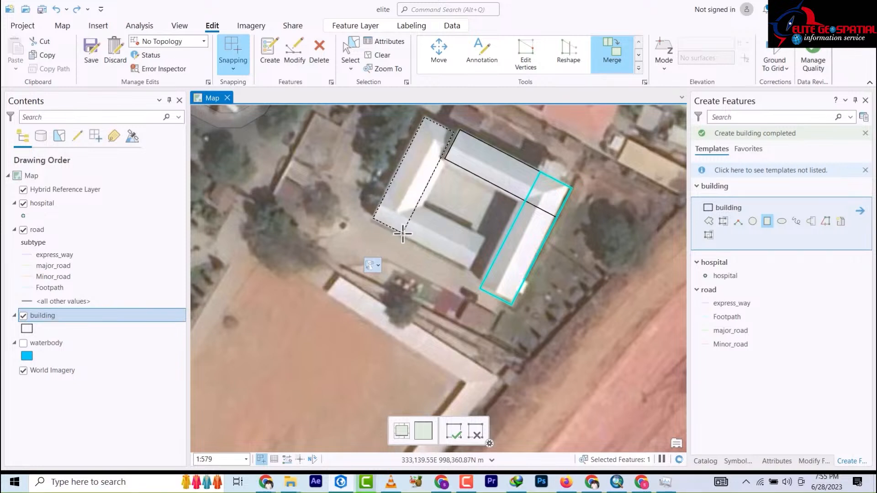
click(403, 233)
Step: Trace the southern wing and the inner roof section across the courtyard
click(374, 219)
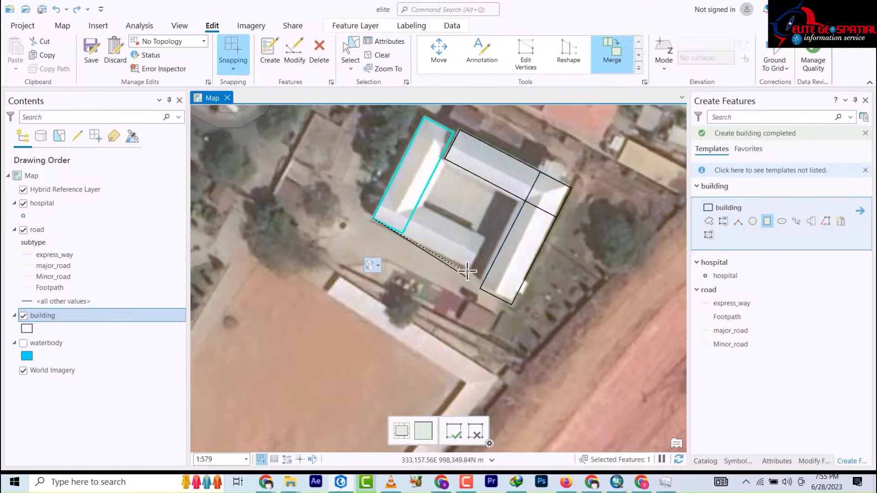
click(472, 267)
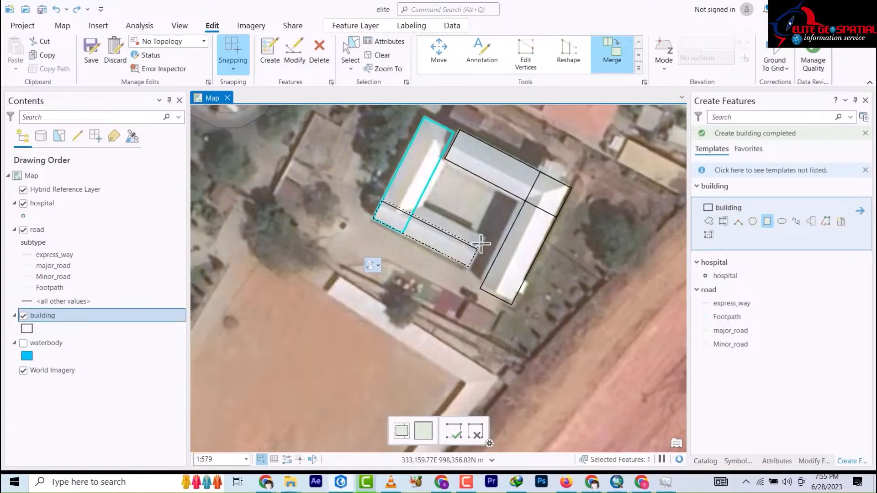
click(485, 240)
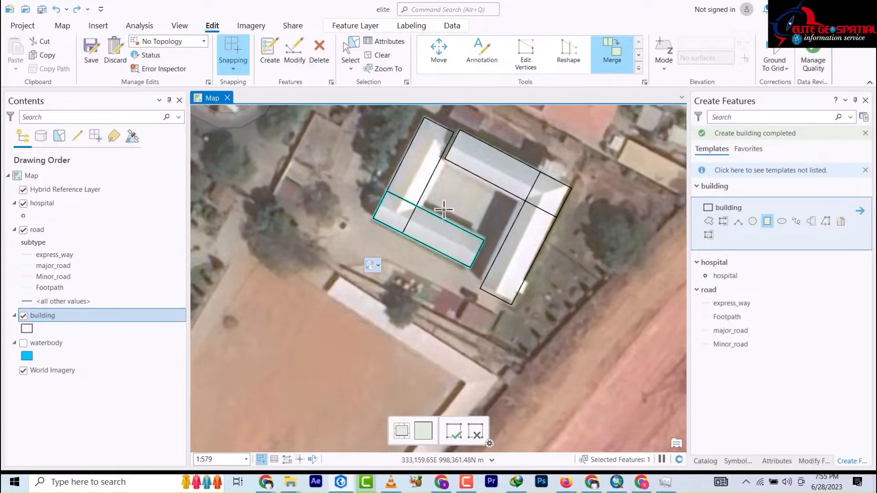
click(480, 224)
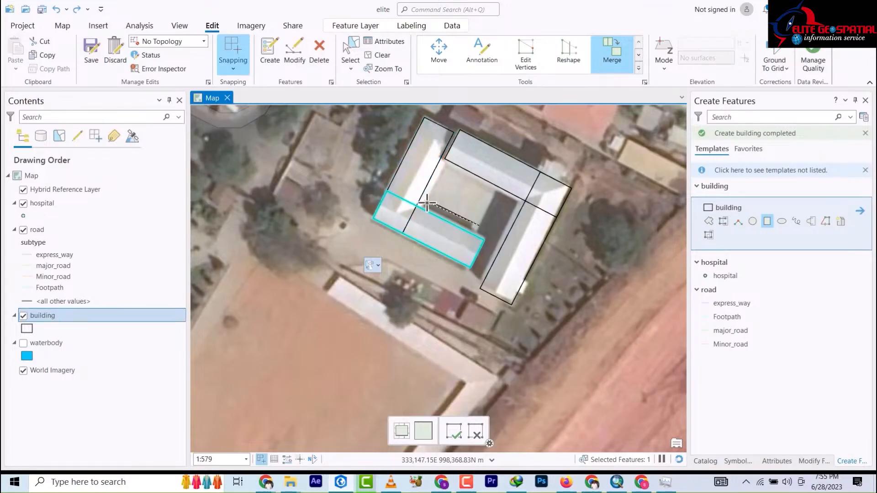
click(422, 201)
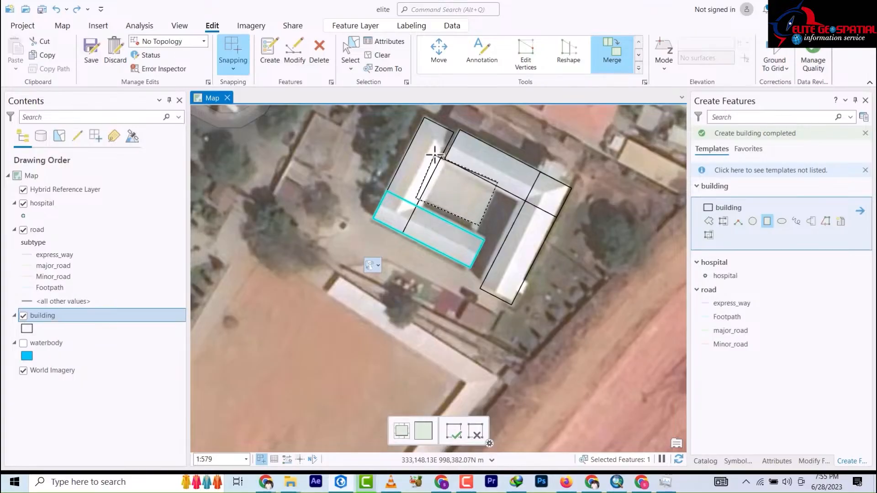
click(436, 156)
scroll(493, 255, down, 2)
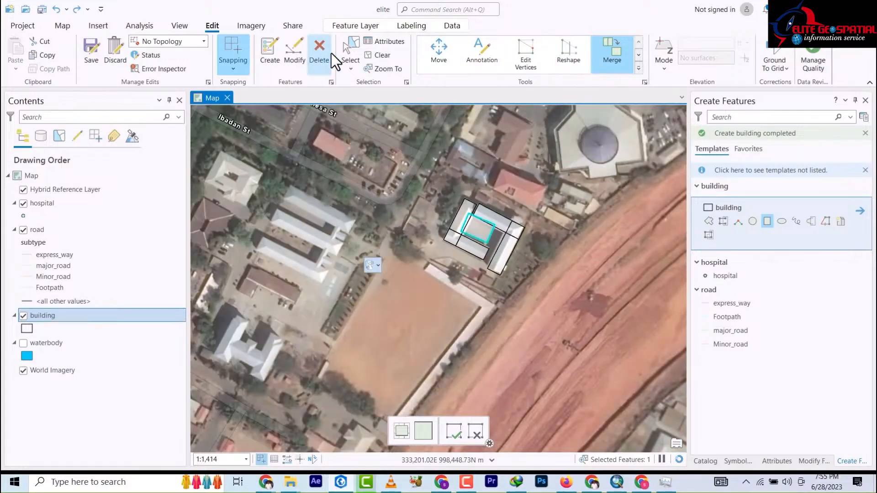
Step: Box-select the five courtyard building rectangles and merge them into one footprint
click(351, 55)
drag(441, 179, 505, 258)
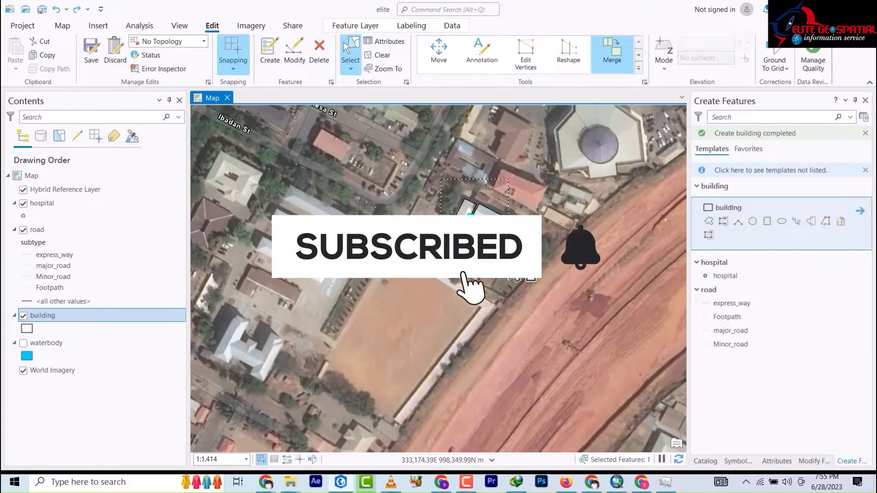
click(615, 62)
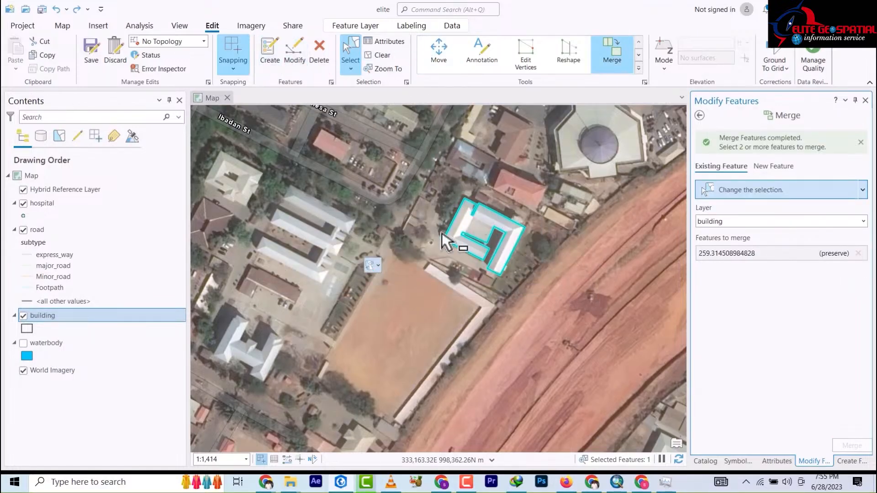
scroll(251, 204, down, 2)
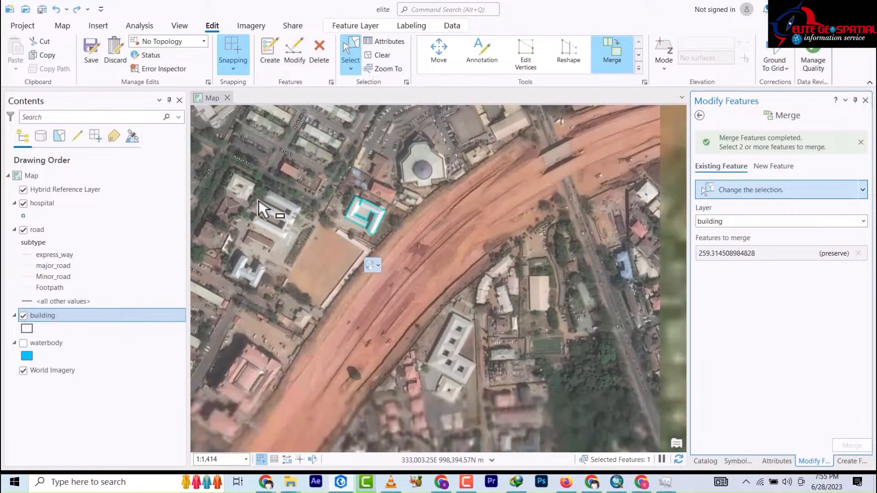
scroll(292, 215, up, 3)
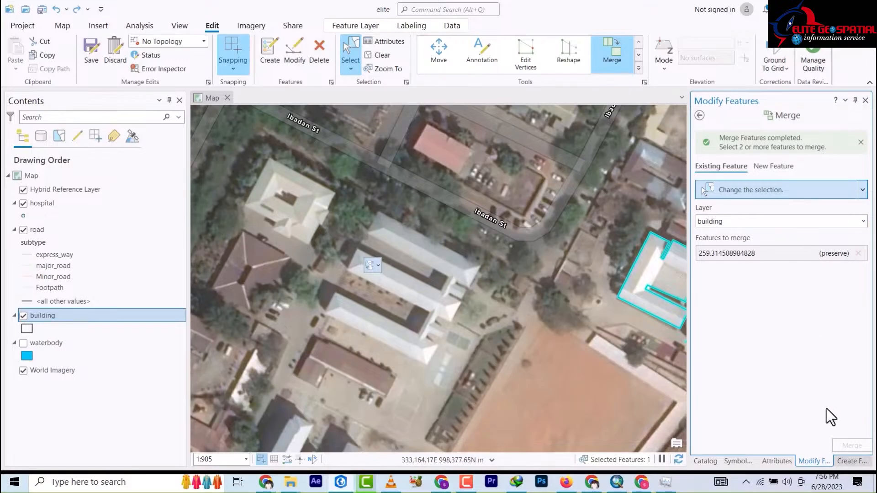
Step: Trace the northern, southern and middle long roof blocks as rectangular building footprints
click(852, 460)
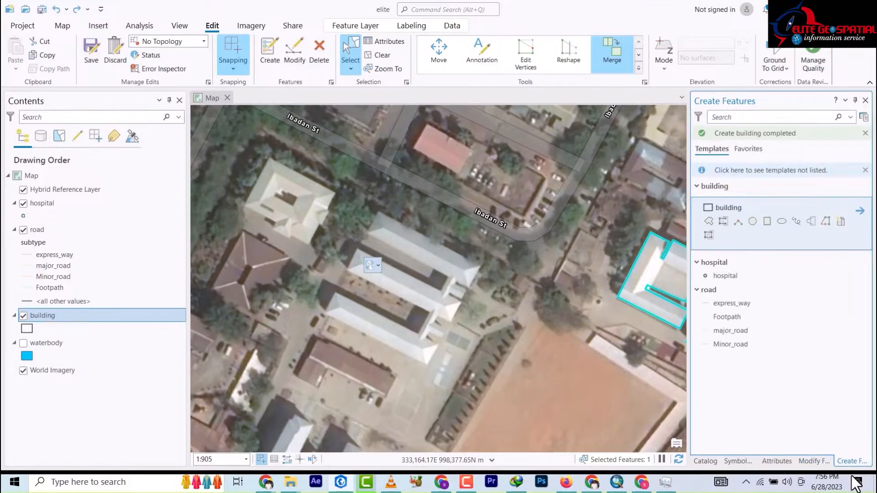
click(767, 222)
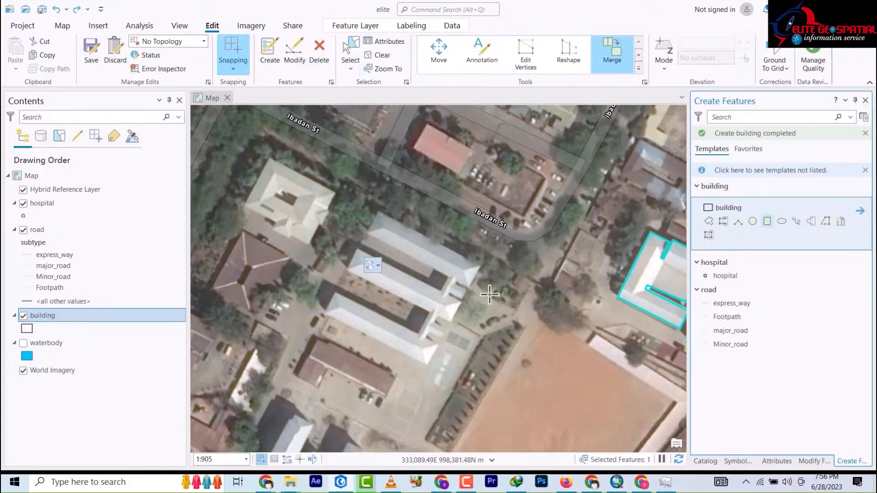
scroll(341, 357, down, 1)
scroll(341, 356, up, 3)
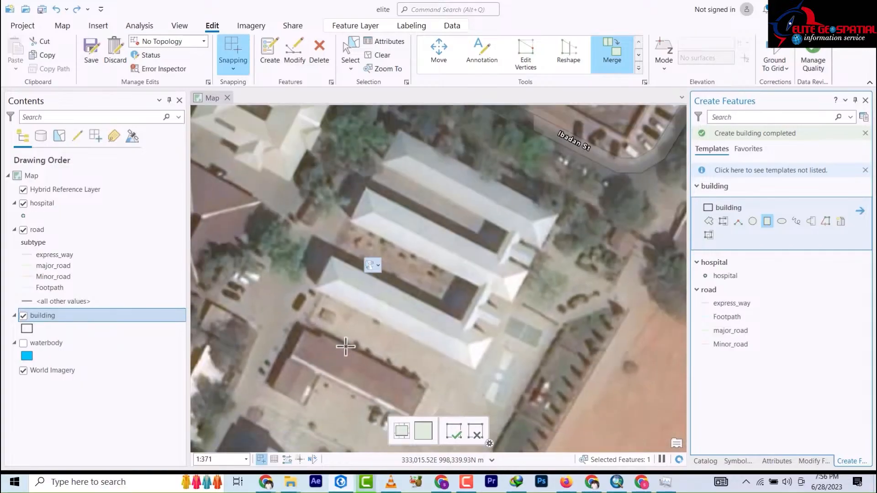
click(400, 132)
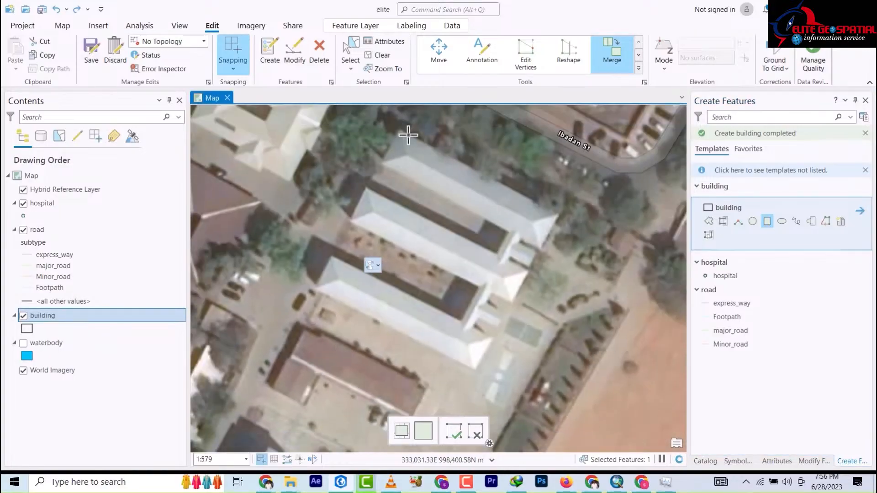
click(558, 215)
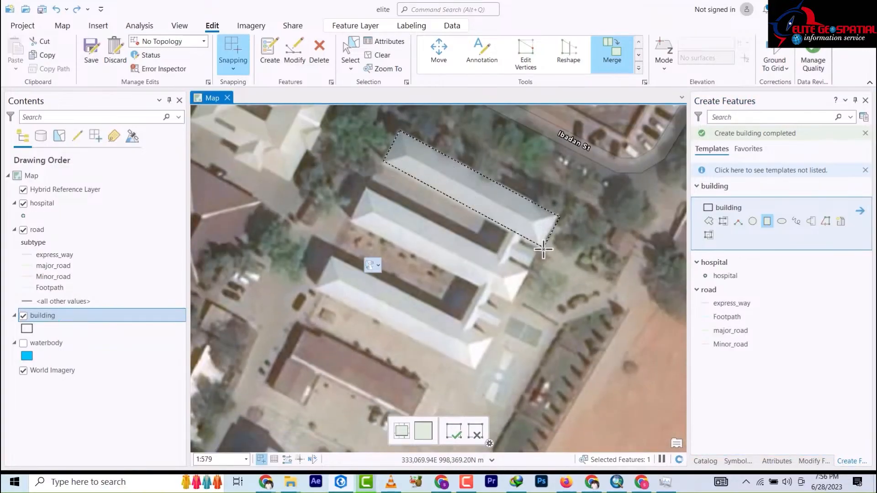
click(543, 249)
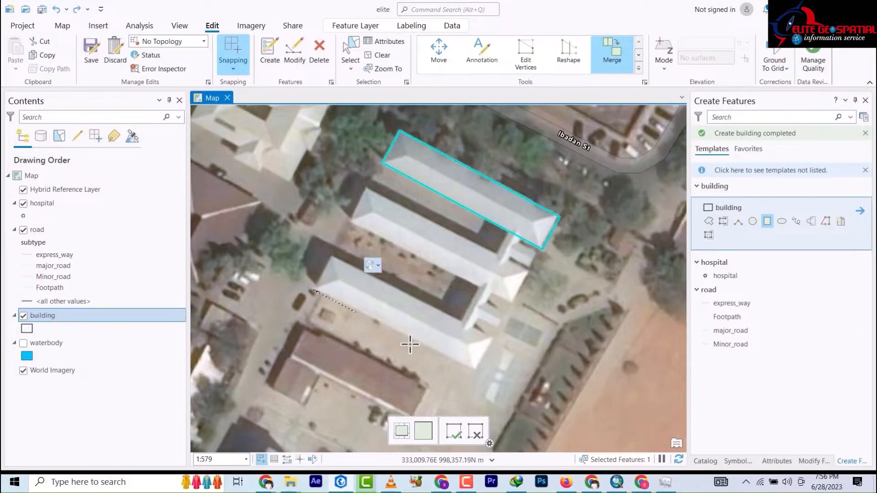
click(475, 368)
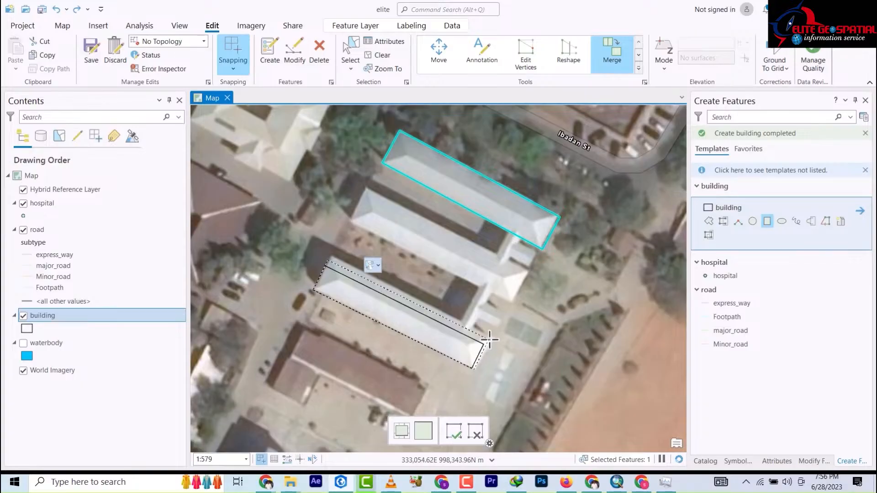
click(489, 338)
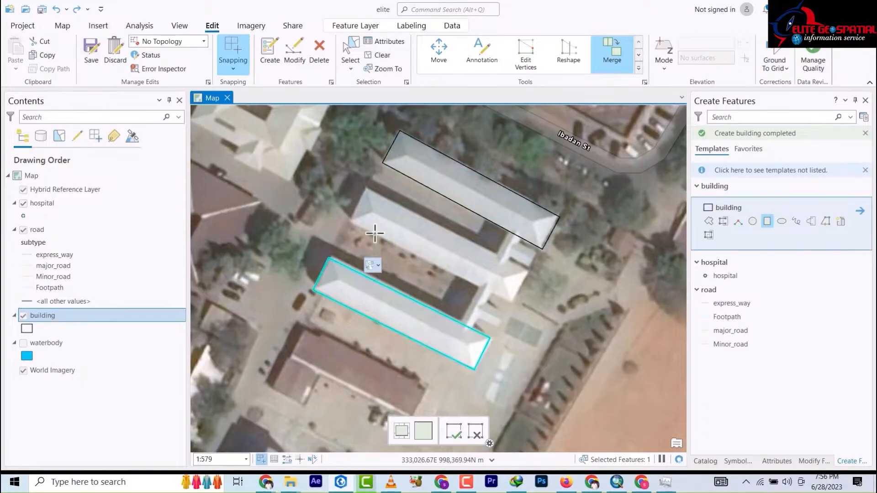
click(351, 223)
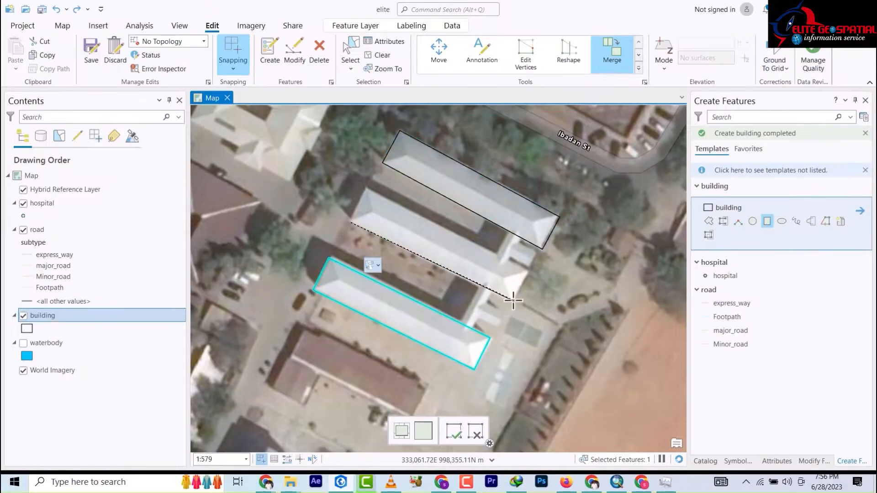
click(528, 271)
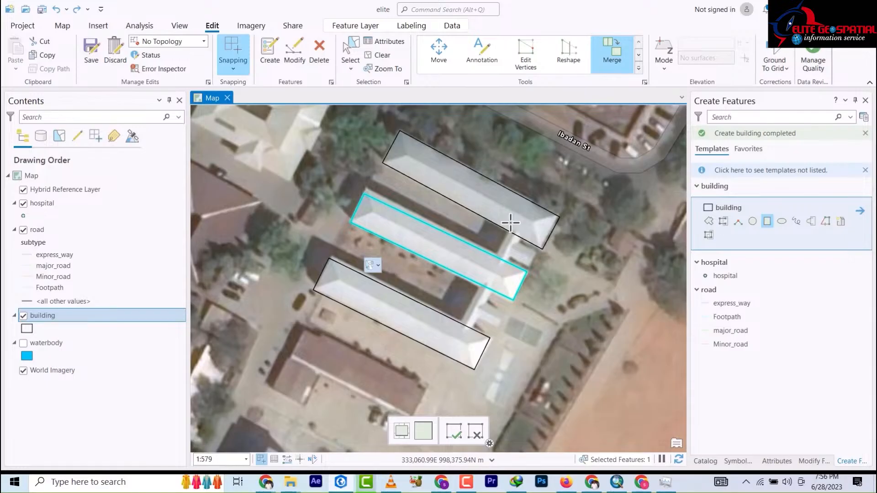
Step: Add the narrow connecting corridor, the small square section and the small rectangular building
click(510, 223)
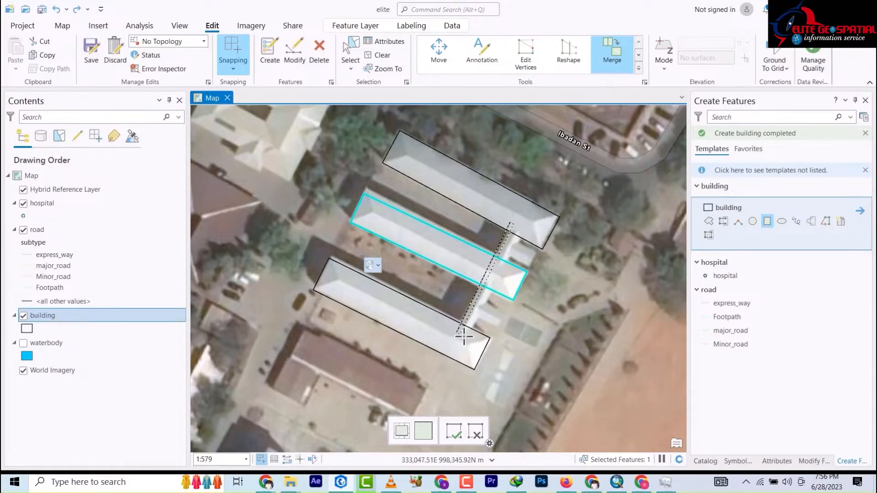
click(464, 336)
click(525, 230)
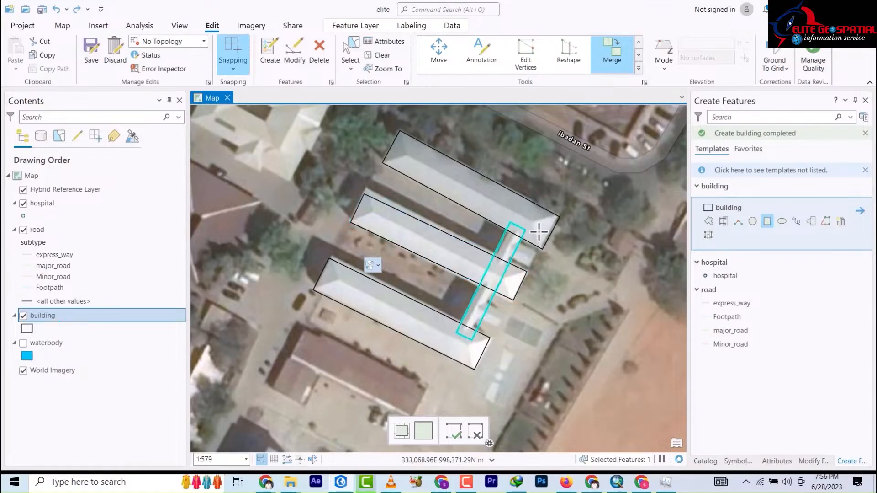
scroll(539, 231, down, 5)
scroll(532, 210, up, 10)
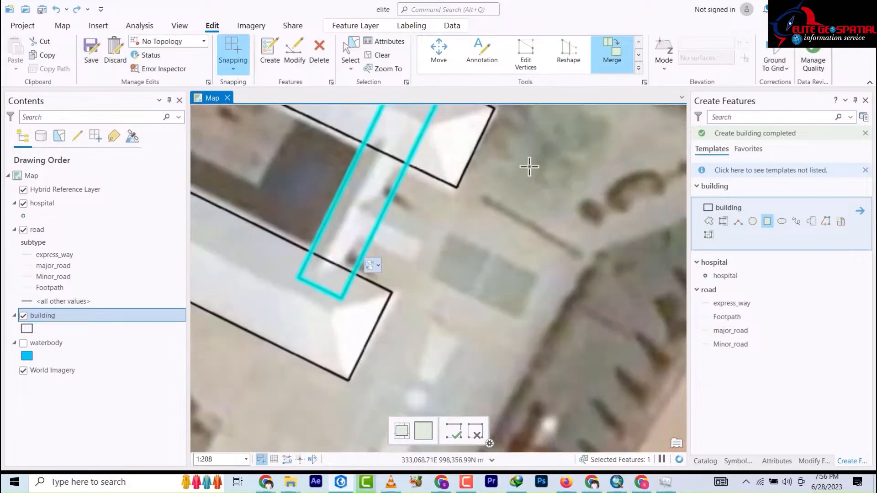
drag(529, 180, 571, 353)
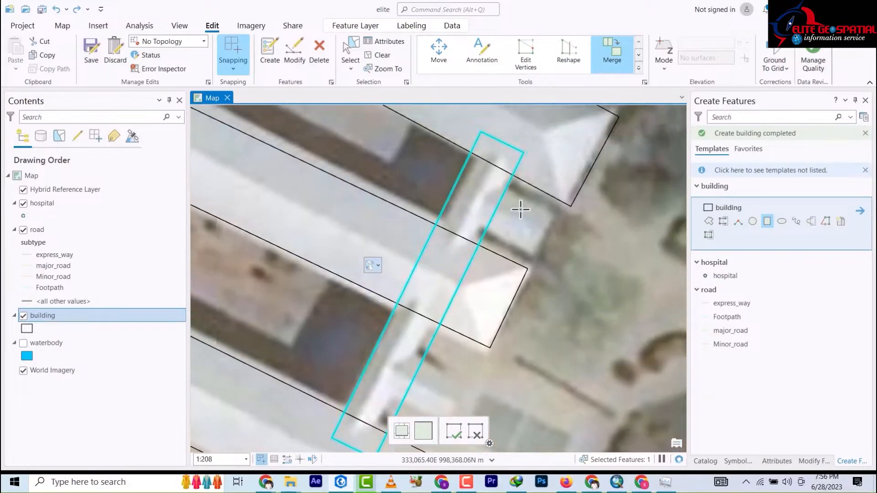
click(499, 184)
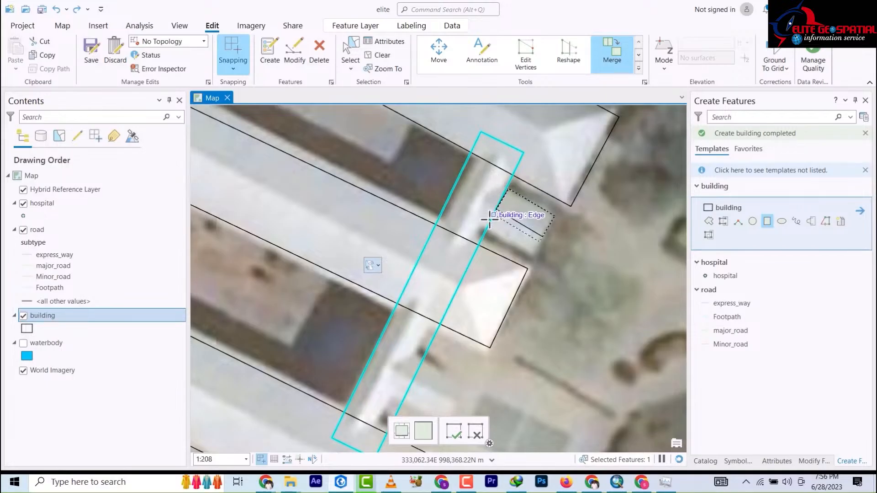
click(478, 231)
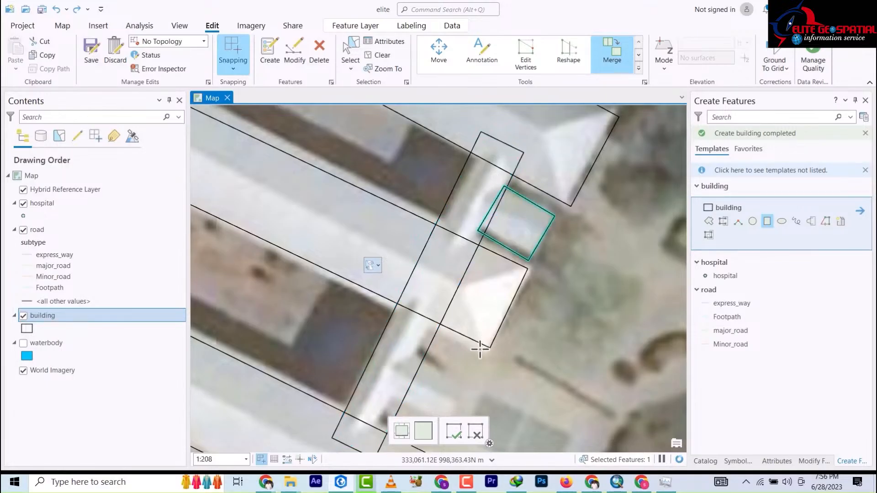
drag(478, 349, 427, 210)
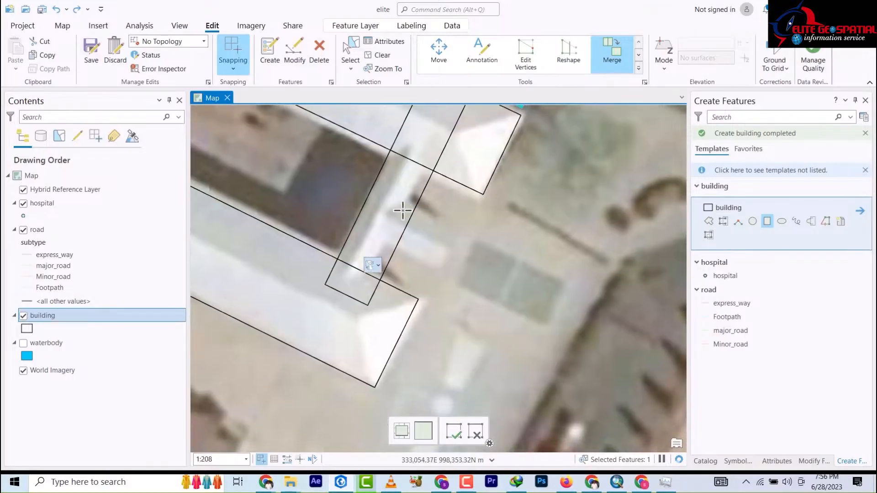
click(459, 230)
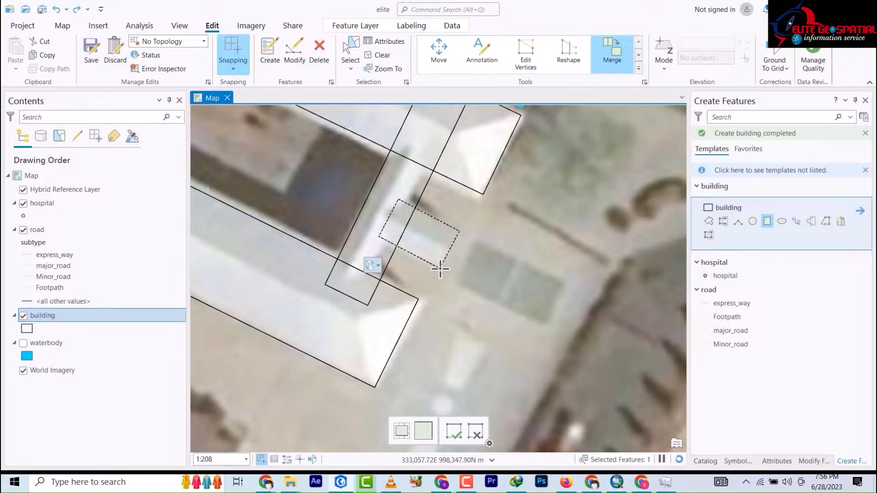
click(440, 269)
scroll(510, 267, down, 5)
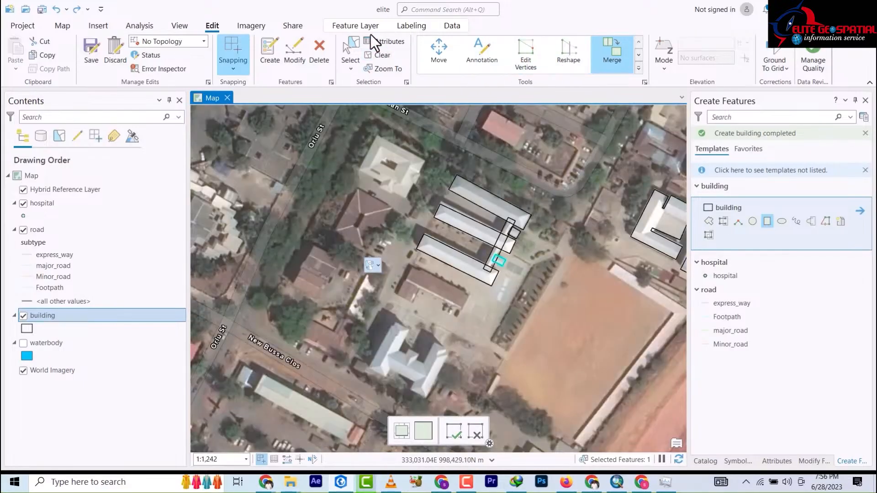
Step: Box-select the six parallel-block pieces and merge them into one building polygon
click(350, 59)
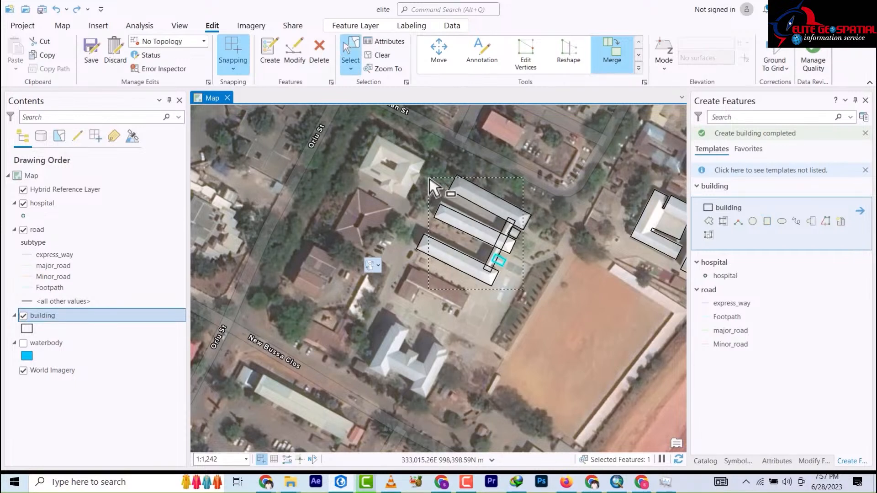
drag(431, 185, 522, 200)
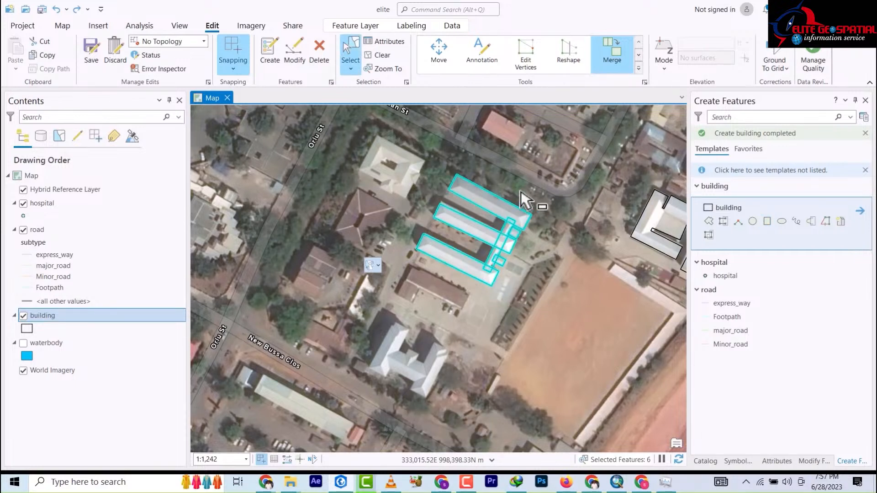
click(615, 59)
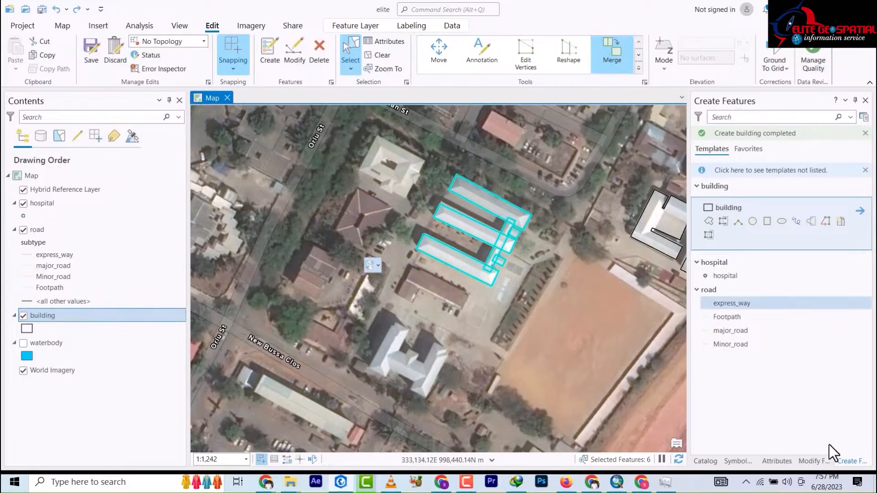
click(821, 462)
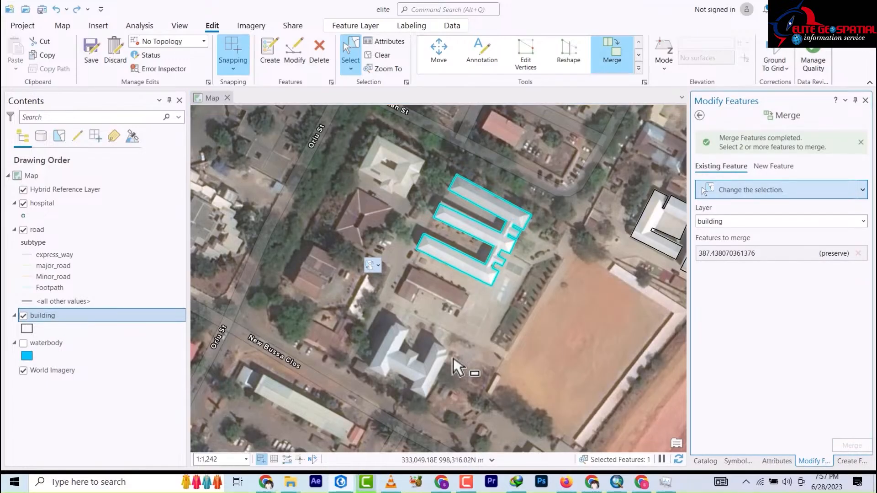
Step: Pan toward the hospital roofs and bring back the building creation templates
drag(447, 364, 486, 286)
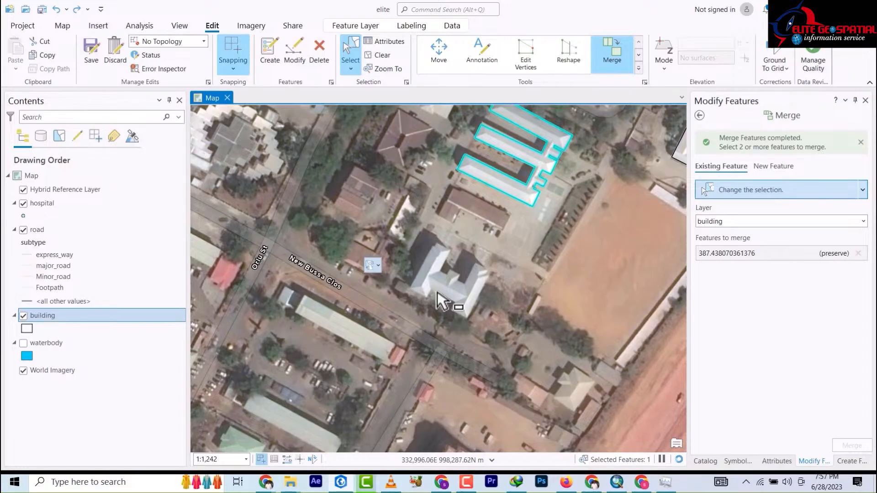
drag(455, 251, 543, 333)
scroll(315, 239, down, 4)
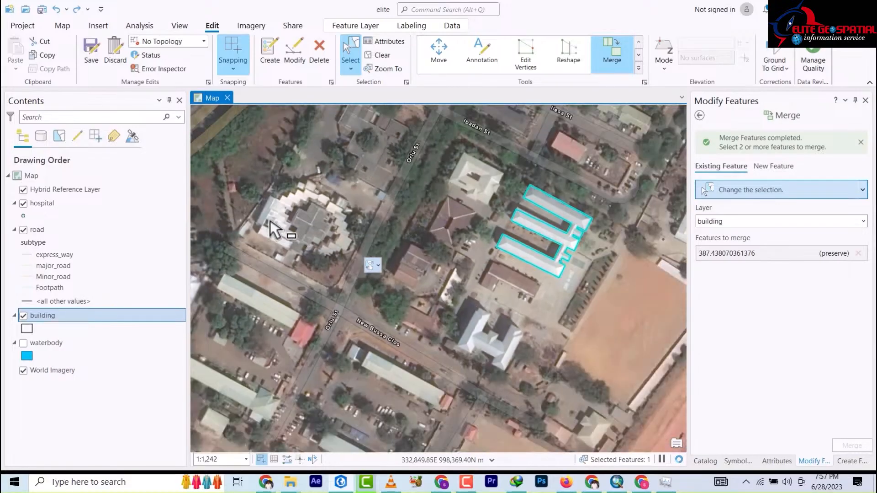
scroll(290, 265, up, 5)
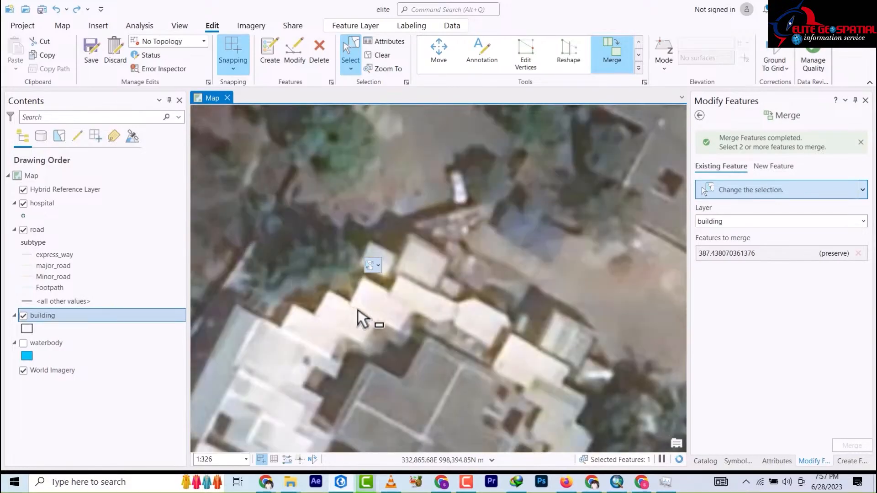
scroll(380, 238, up, 5)
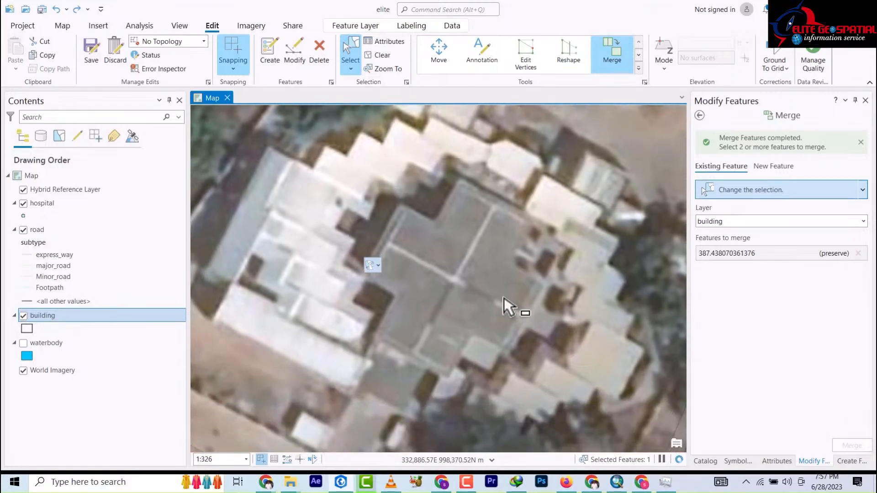
scroll(477, 239, down, 2)
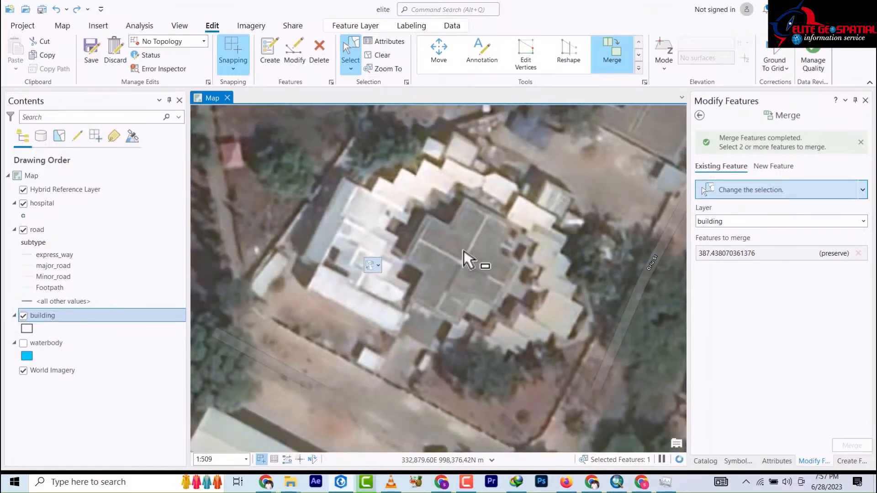
scroll(467, 255, down, 3)
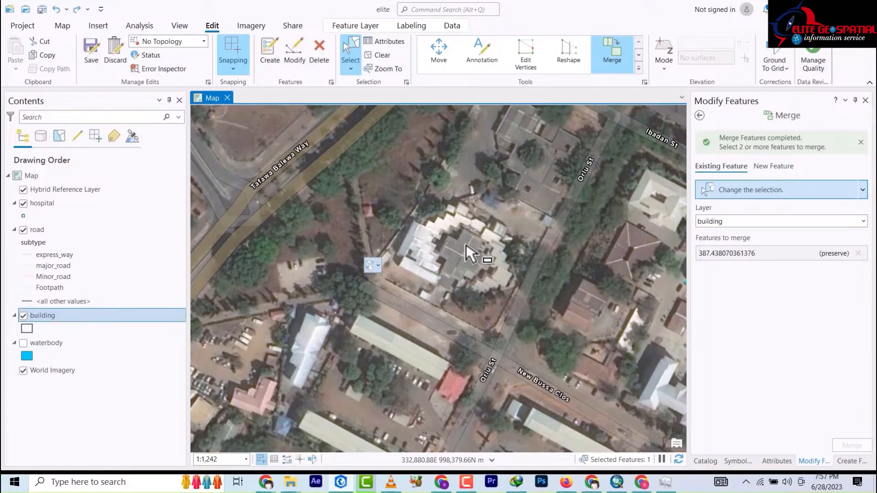
scroll(467, 253, down, 2)
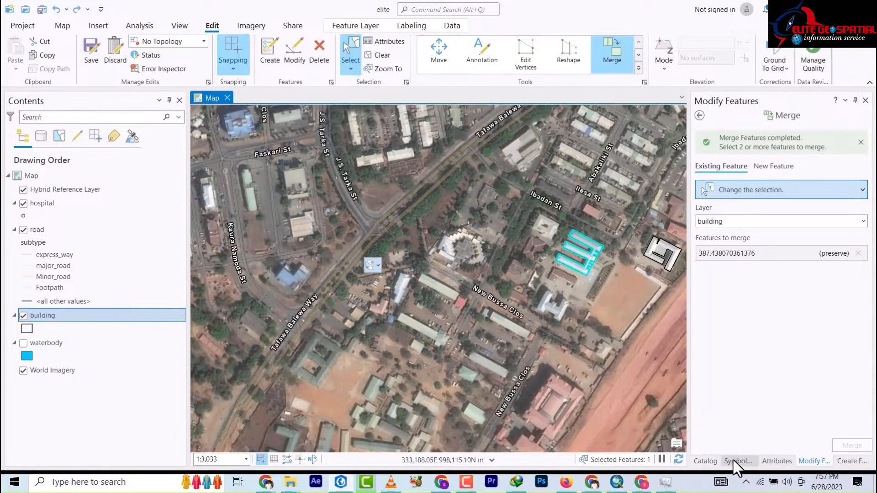
click(706, 460)
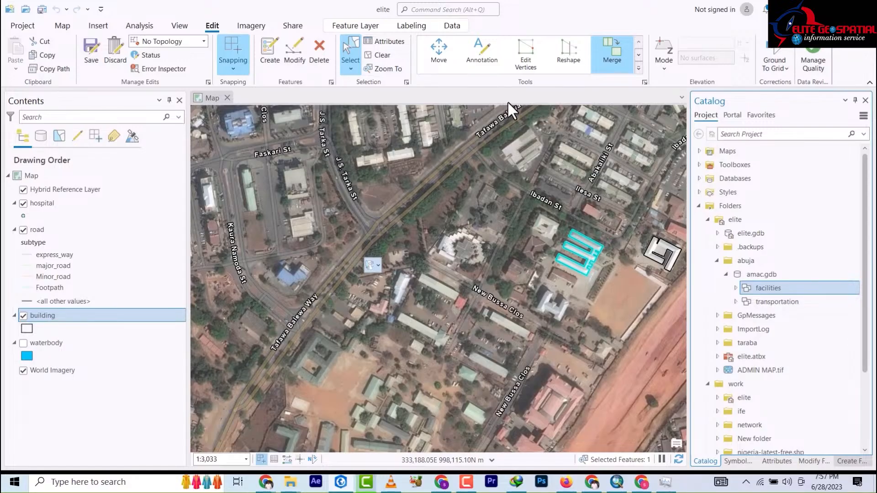
click(277, 64)
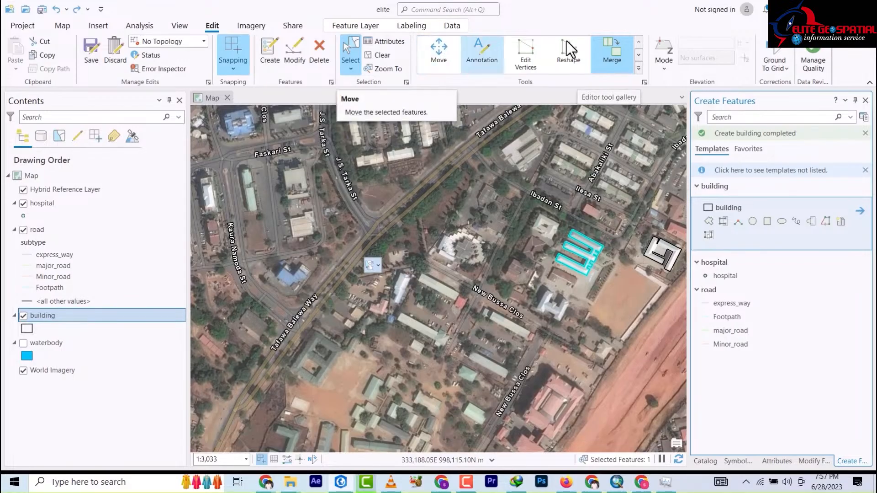
Step: Save all building edits, confirming Yes in the Save Edits dialog
click(96, 58)
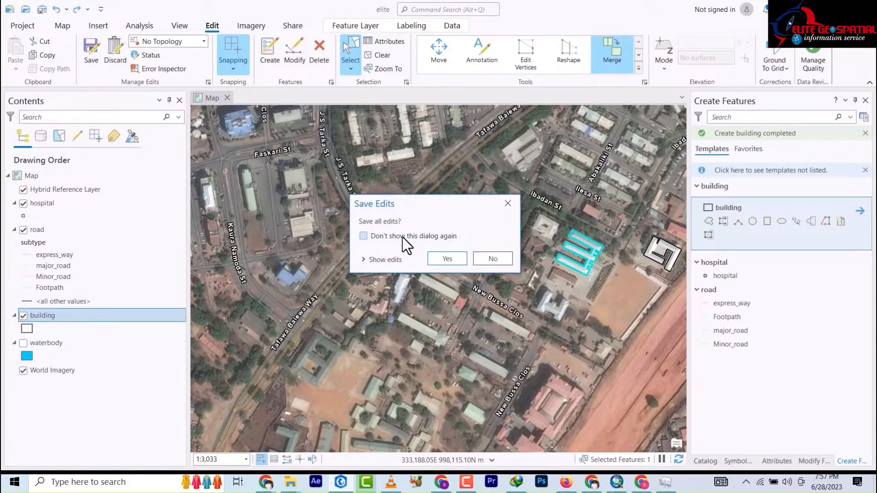
click(448, 262)
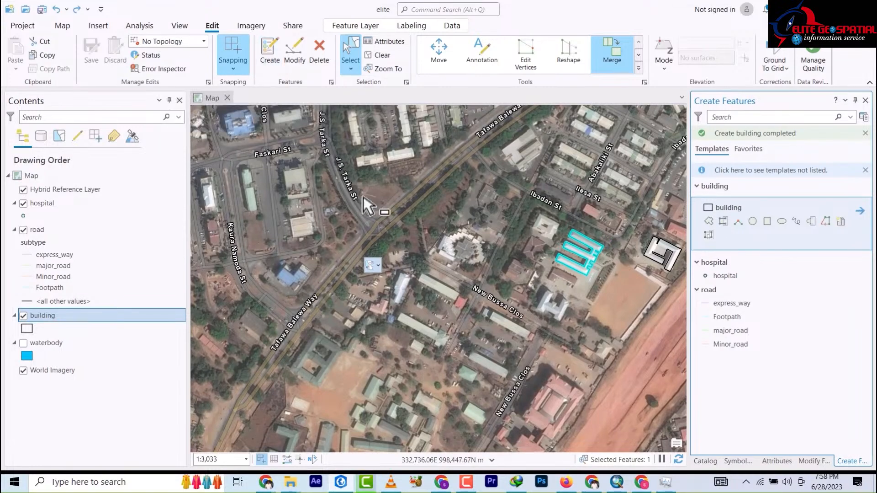
scroll(361, 201, up, 3)
scroll(361, 201, down, 5)
scroll(348, 197, down, 3)
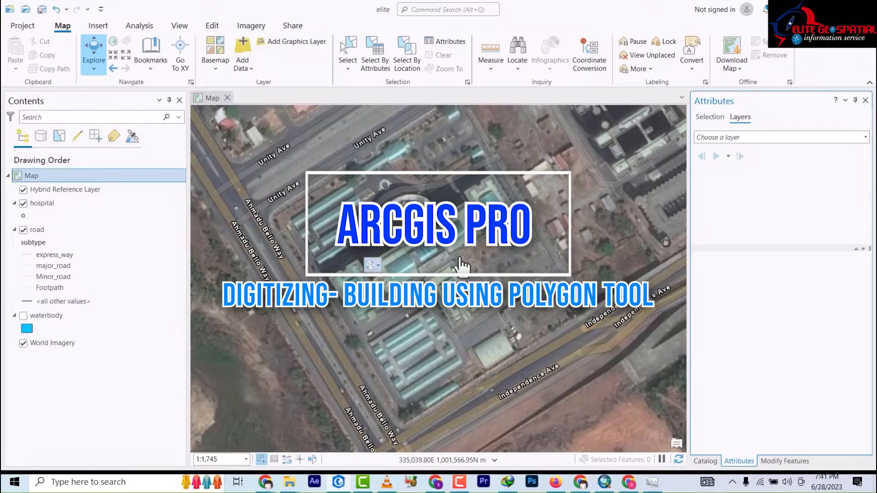
Step: Zoom out to frame the hospital complex by Unity Ave, Ahmadu Bello Way and Independence Ave
scroll(454, 267, down, 2)
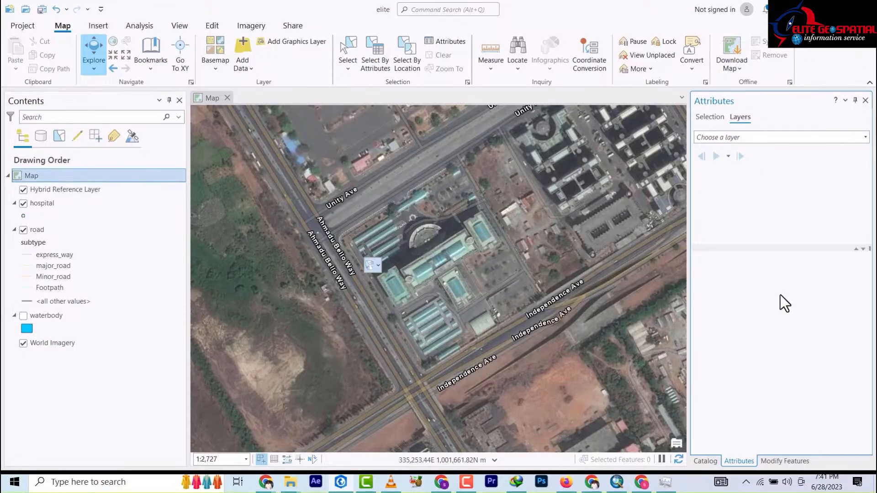
Step: In the Catalog, expand elite > abuja > amac.gdb and choose New Feature Class on facilities
click(706, 460)
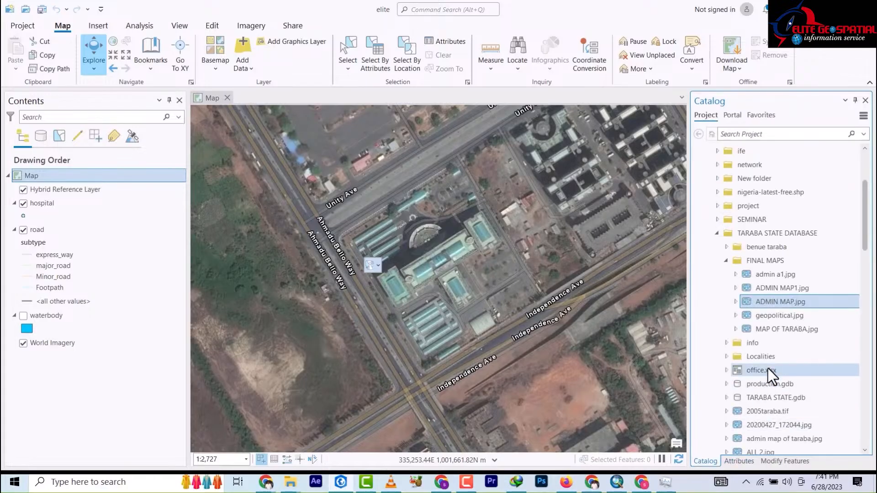
click(717, 232)
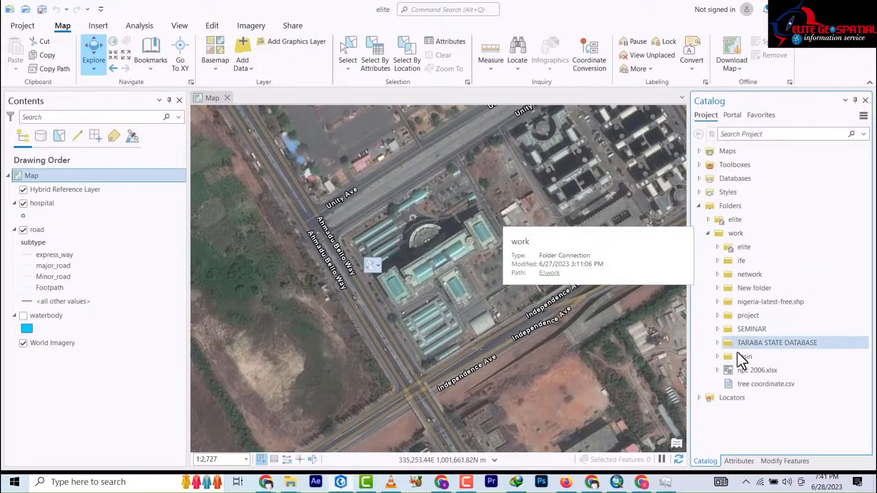
click(708, 219)
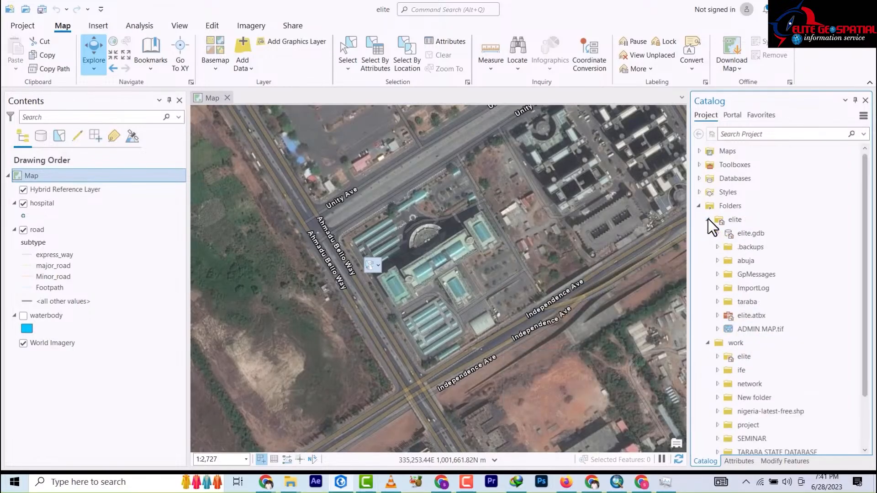
click(718, 260)
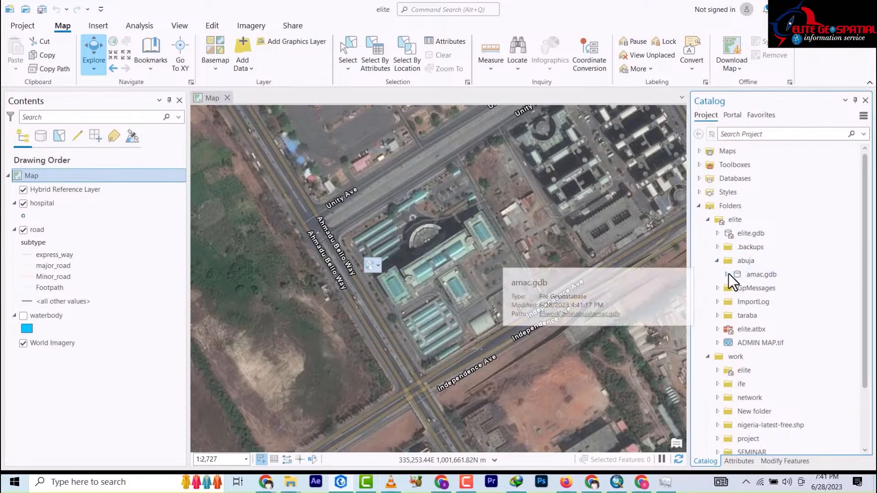
click(727, 274)
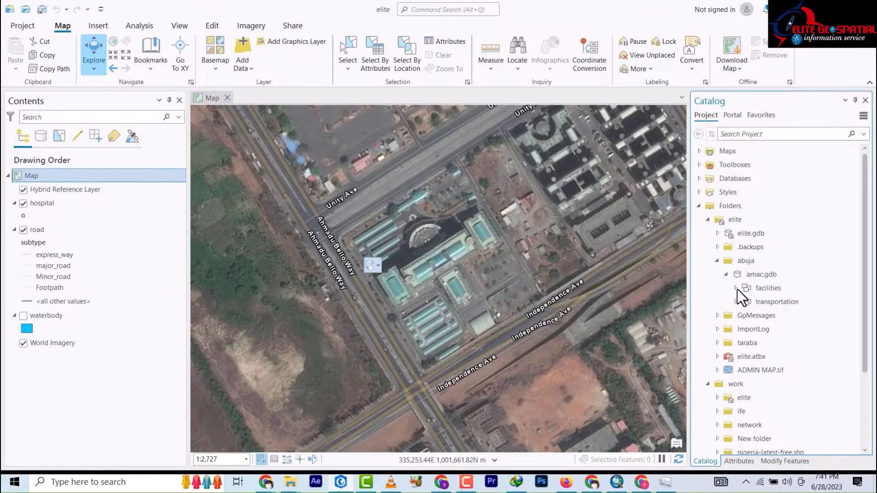
click(752, 289)
right_click(762, 290)
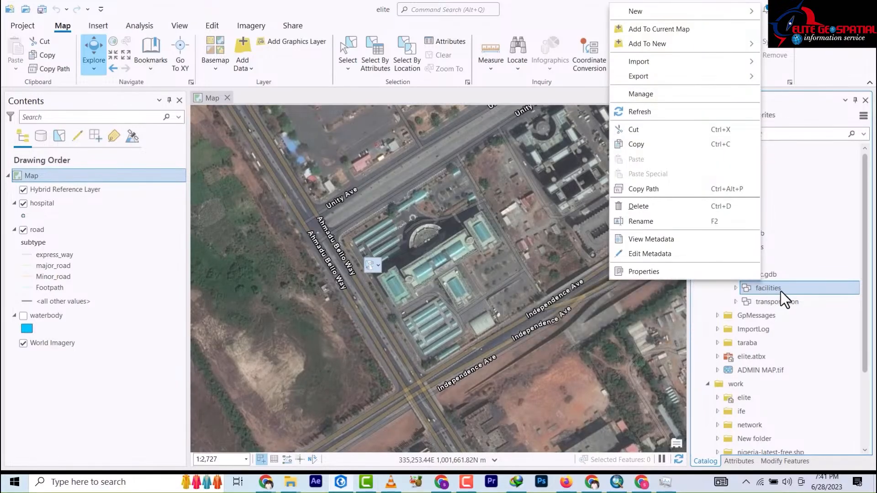
right_click(779, 289)
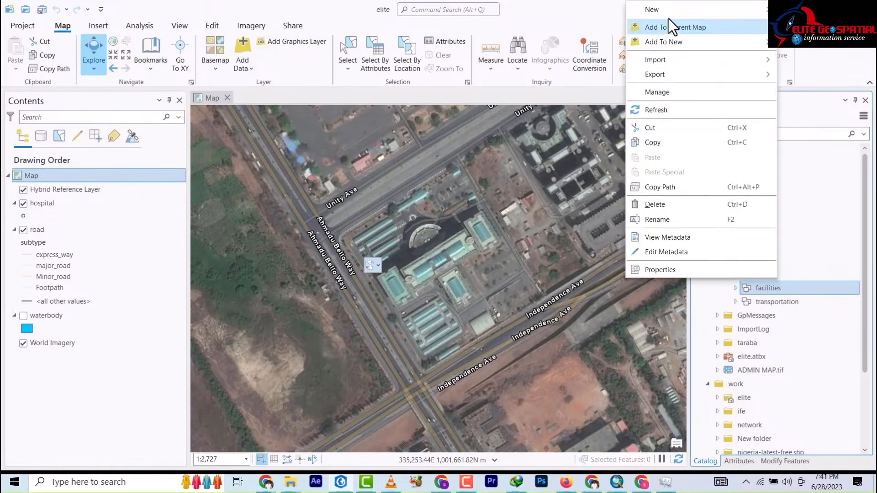
mouse_move(673, 14)
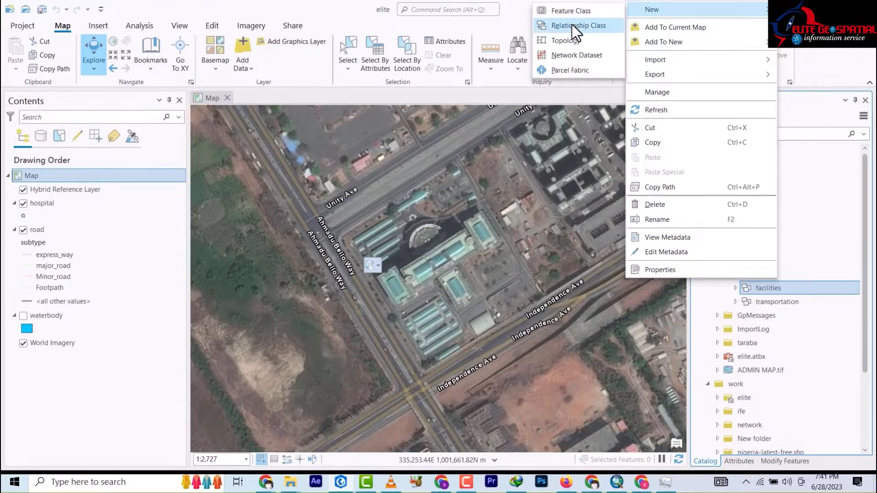
click(575, 12)
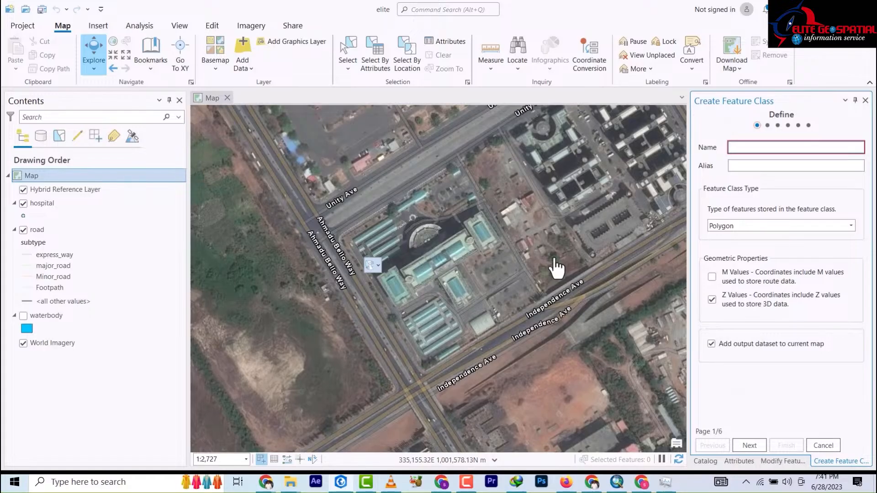
Step: Name the polygon feature class 'building' and step through the default pages to Finish
text(bu)
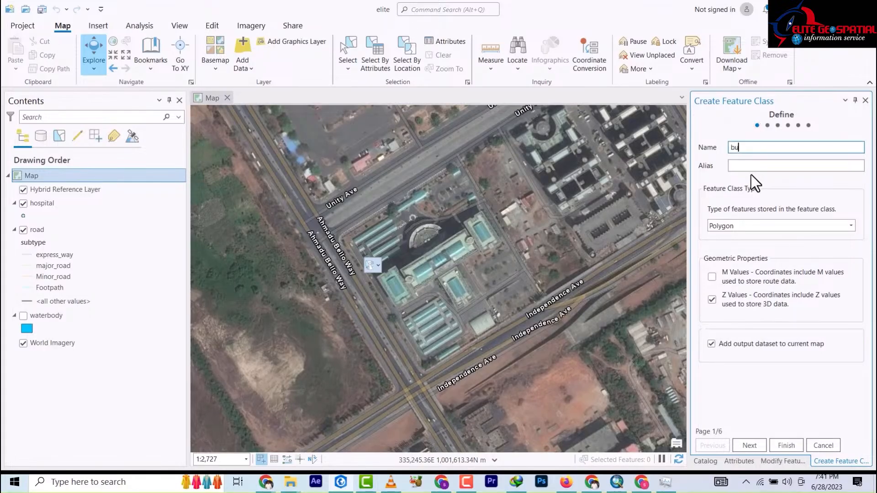
text(ilding)
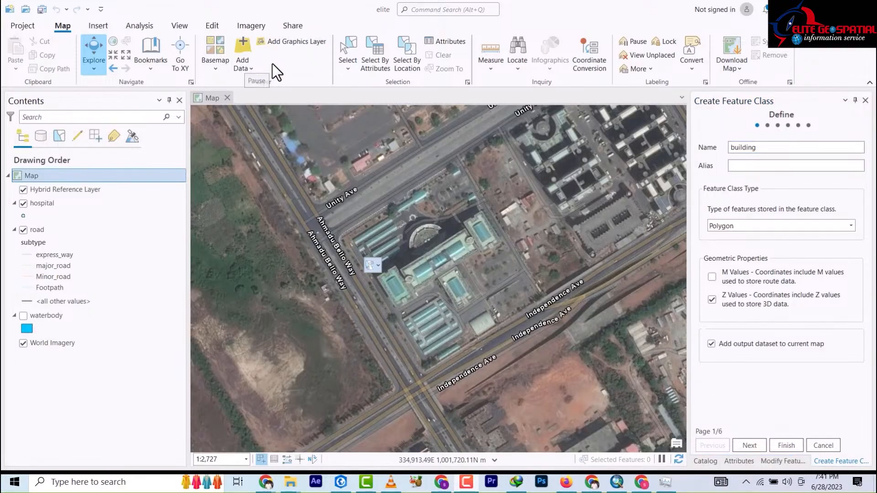
click(766, 152)
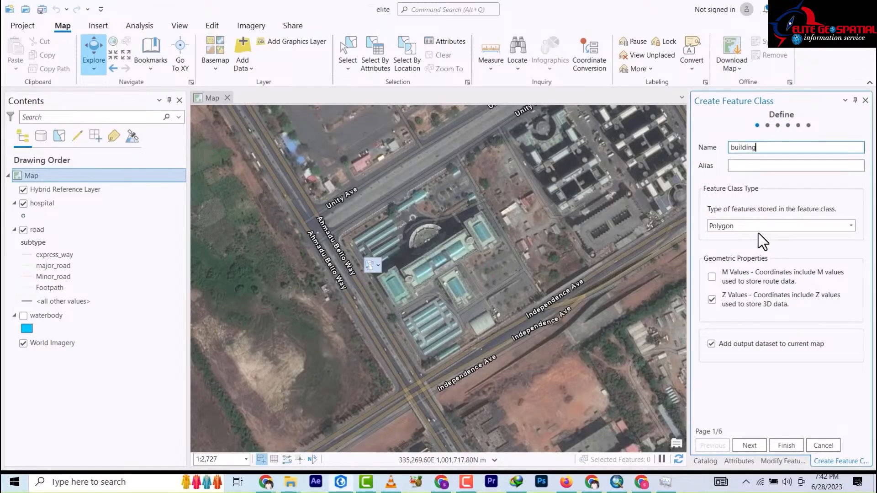
click(749, 445)
click(750, 446)
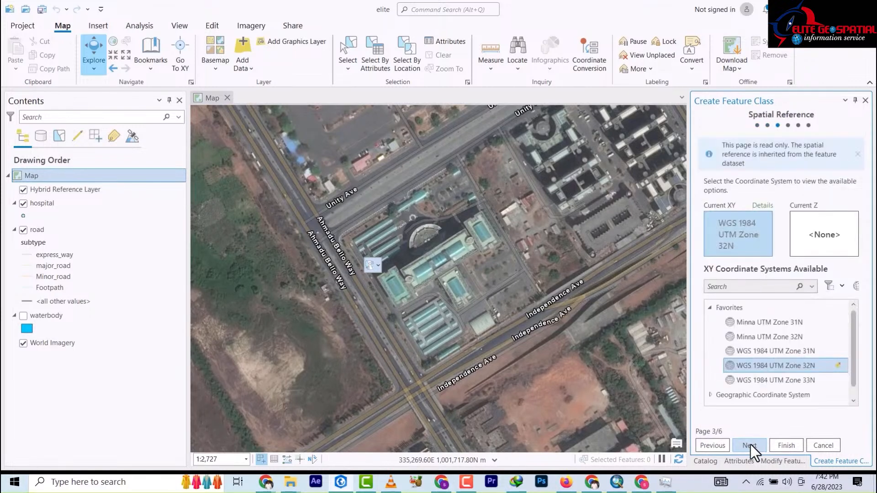
click(750, 446)
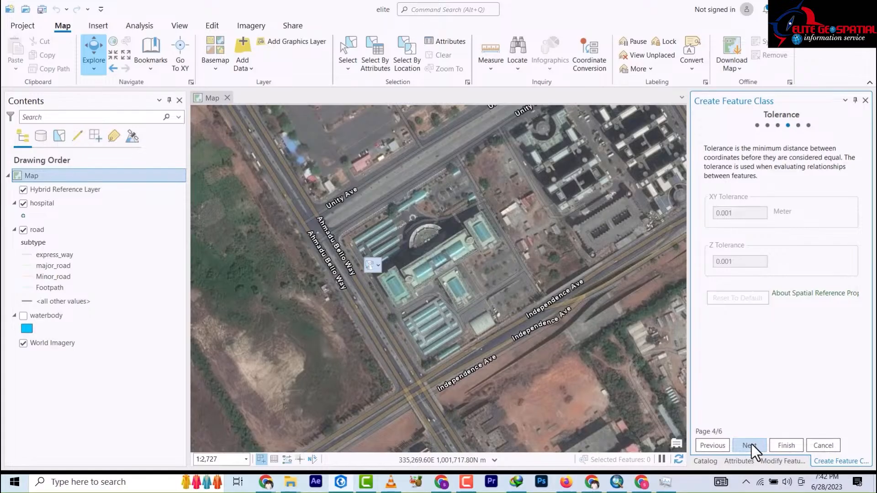
click(749, 445)
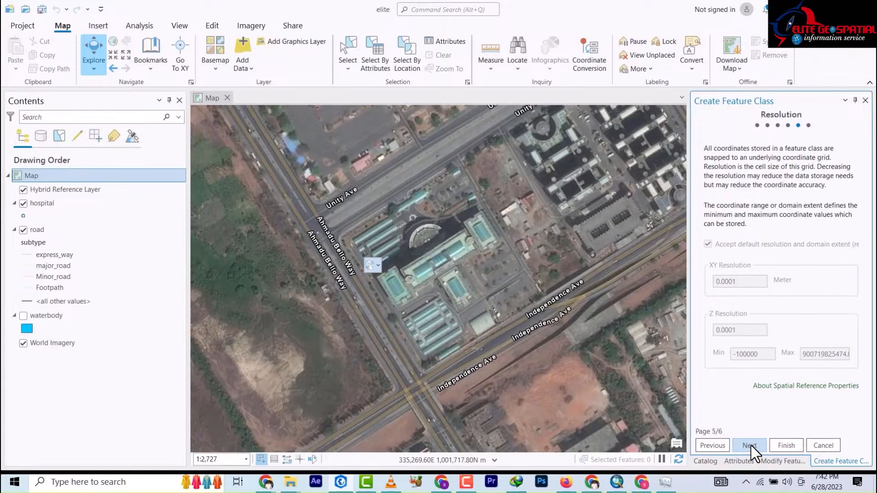
click(749, 445)
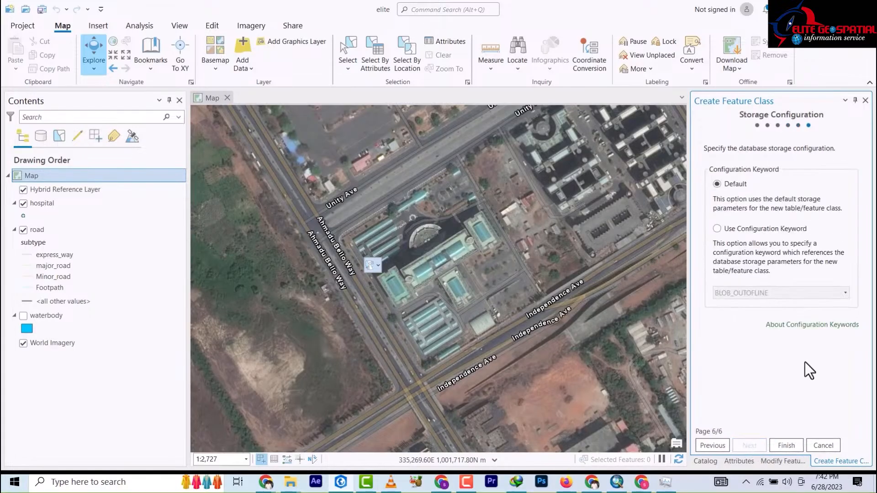
click(786, 445)
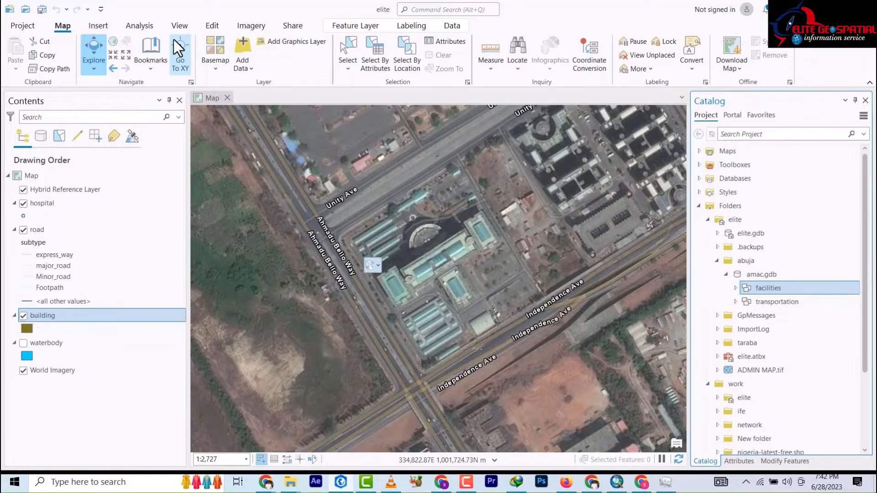
Step: Review snapping on the Edit tab and select the building template in Create Features
click(212, 26)
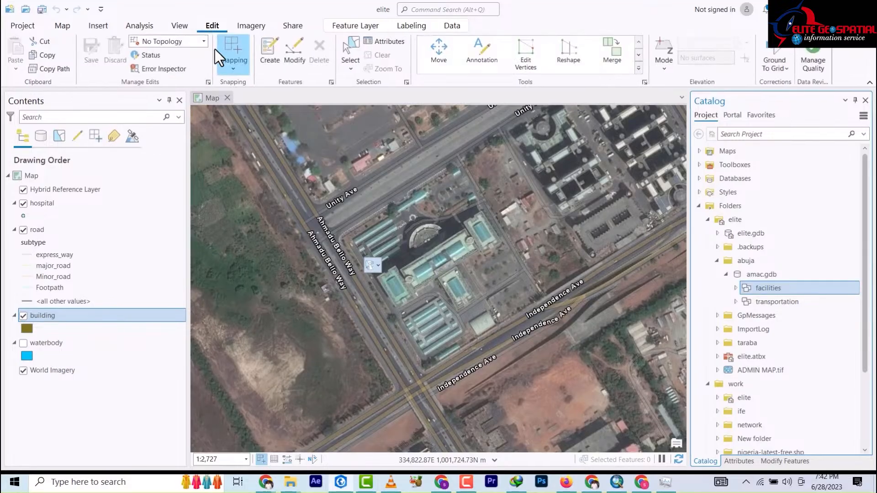
click(235, 70)
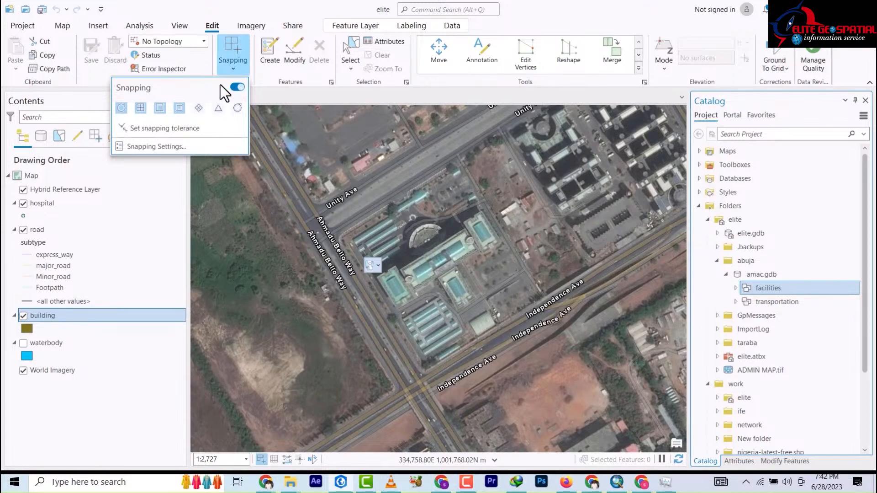
click(270, 58)
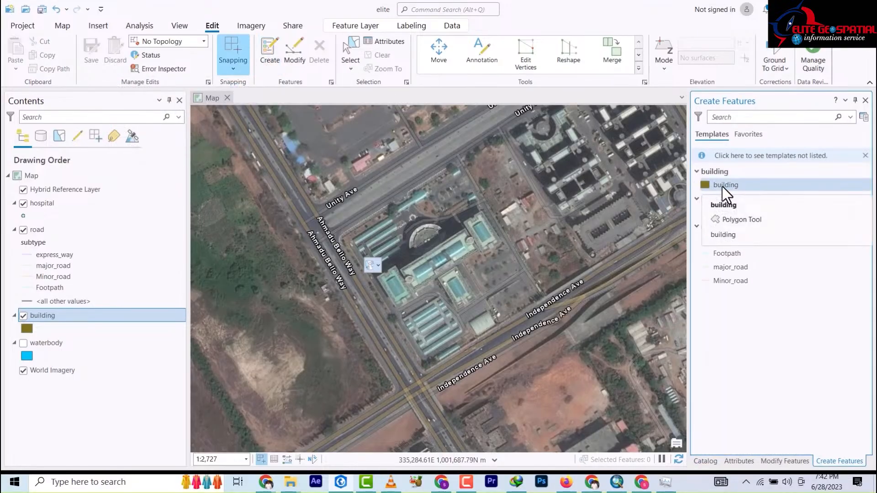
click(726, 191)
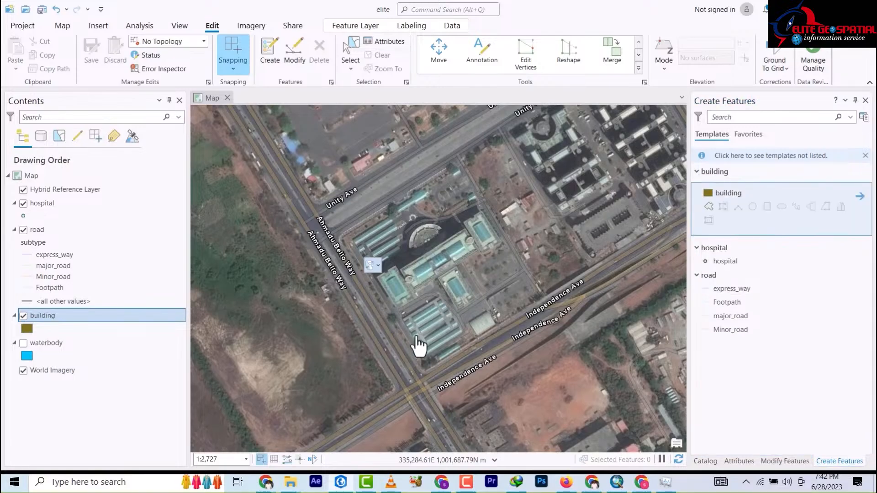
Step: With the Polygon tool, trace the four-corner pool building outline
scroll(417, 329, down, 2)
scroll(419, 323, up, 2)
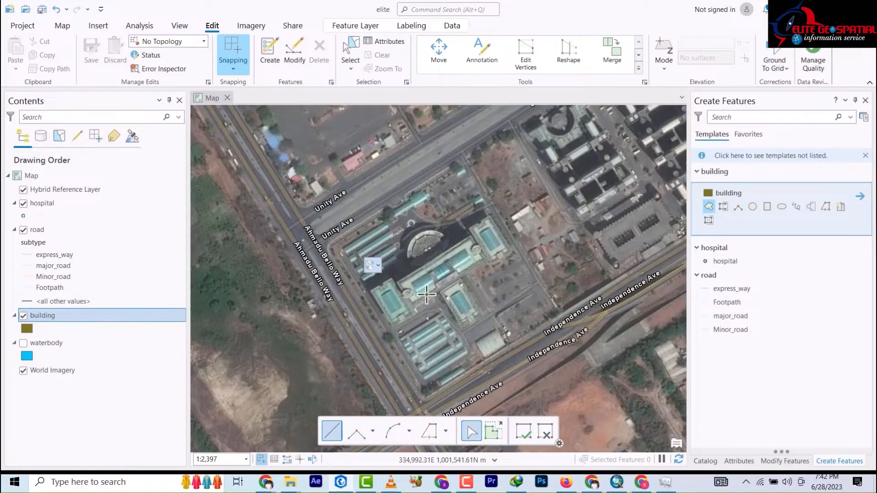
scroll(488, 249, up, 3)
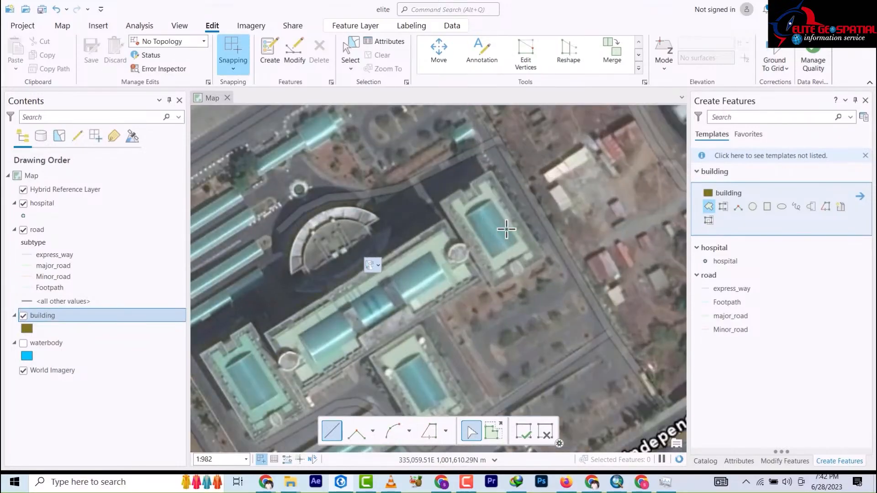
scroll(478, 239, up, 2)
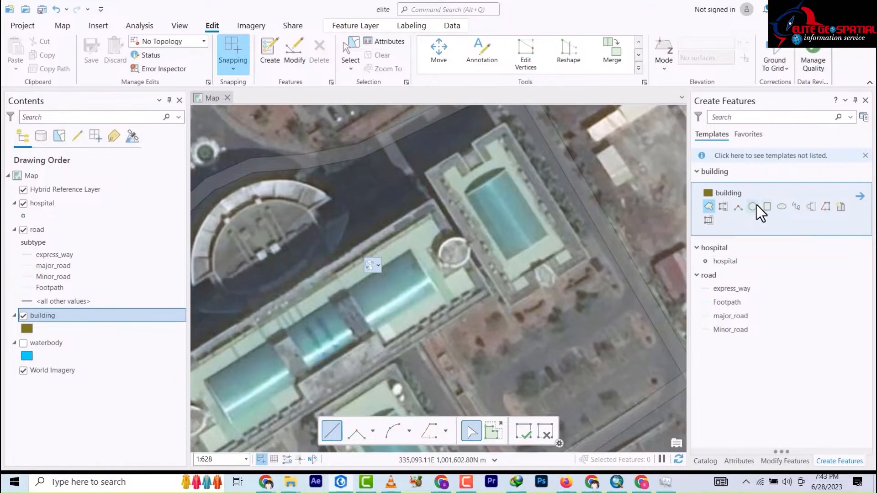
click(710, 206)
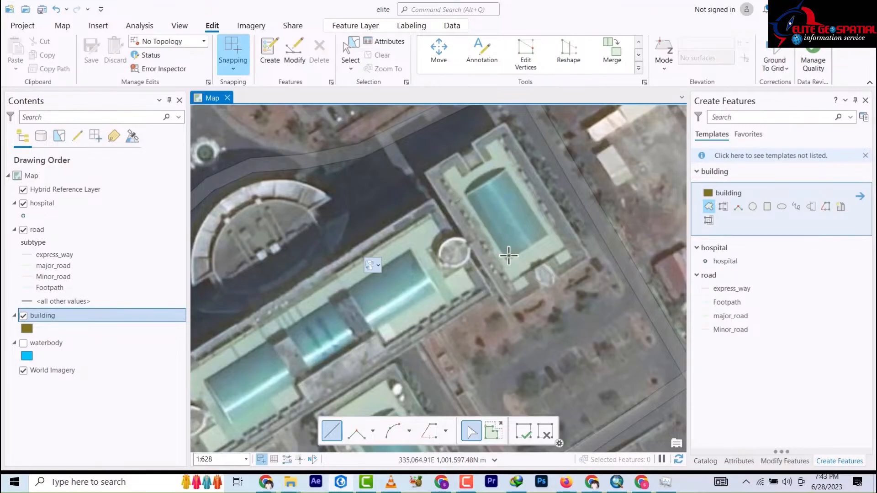
scroll(471, 200, down, 2)
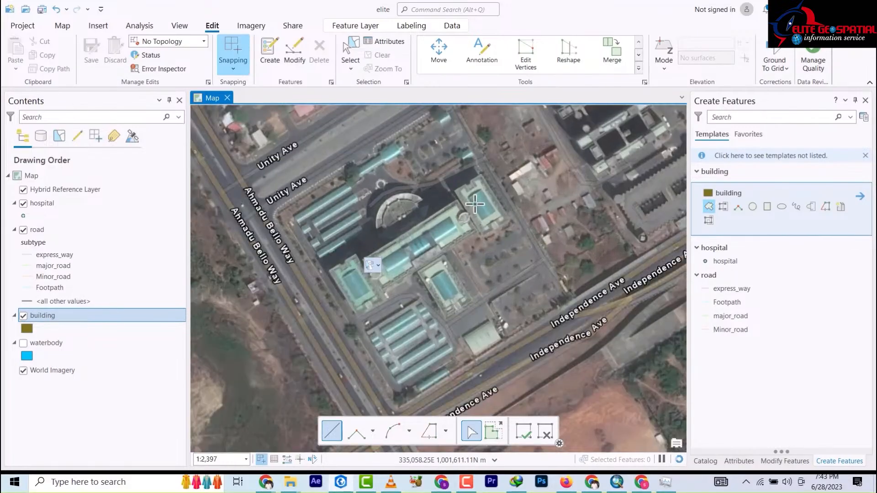
scroll(476, 196, up, 4)
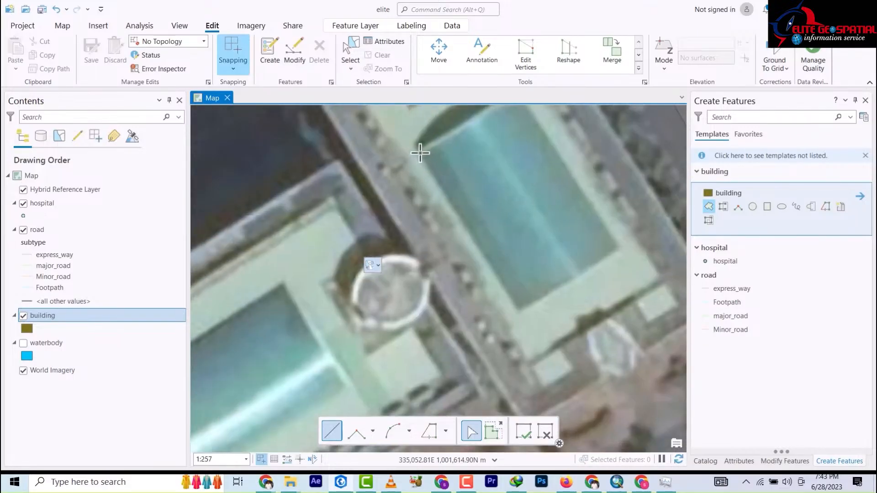
click(419, 152)
click(520, 312)
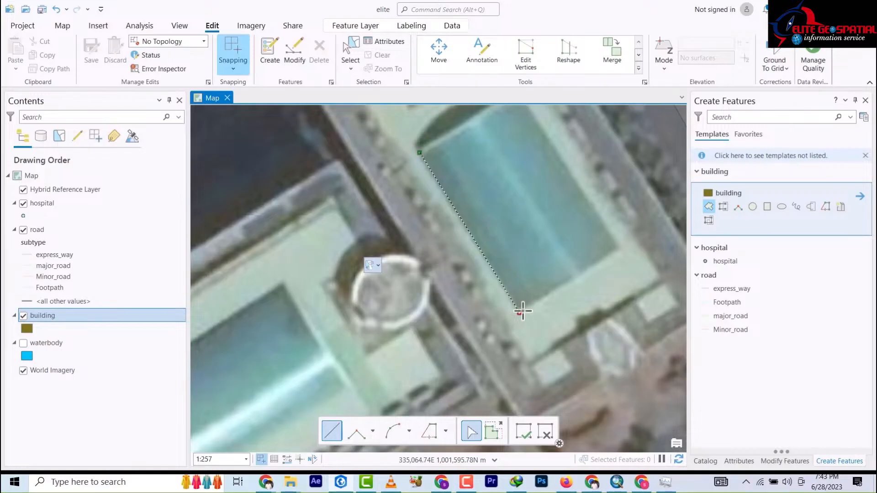
click(620, 249)
key(Up)
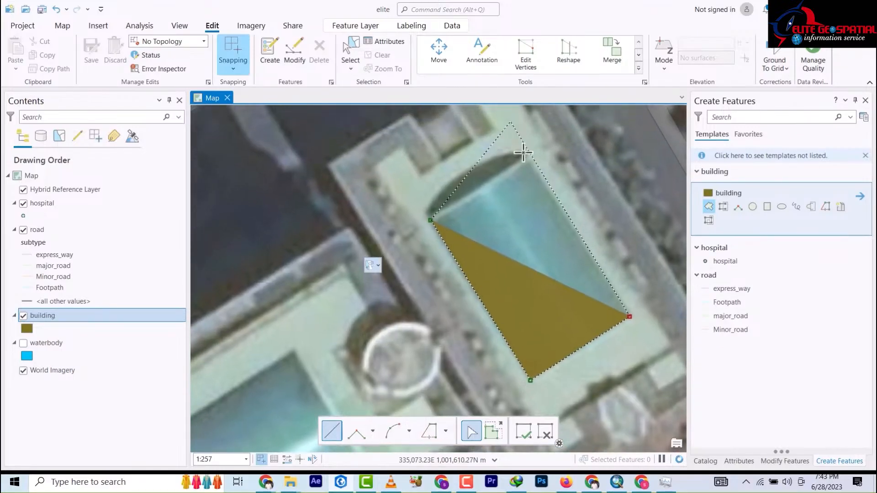
double_click(529, 158)
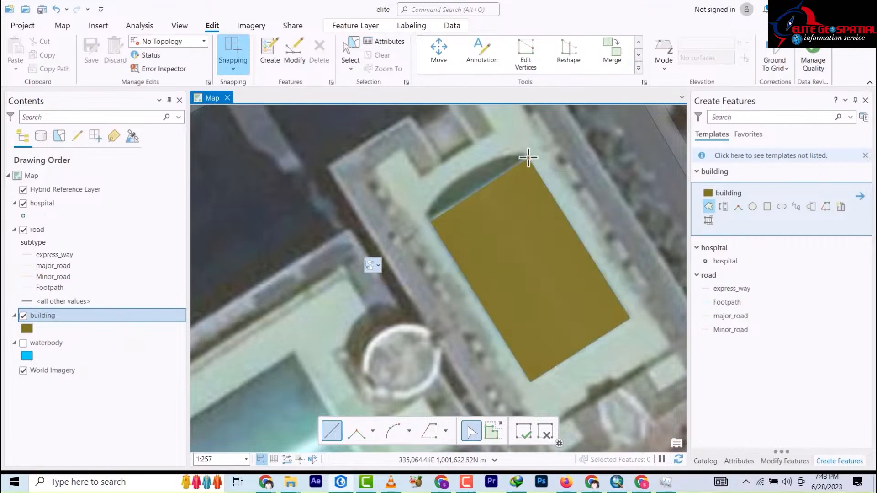
Step: Trace the roadside building and the long narrow building beside Independence Ave
scroll(515, 158, up, 8)
scroll(512, 160, down, 10)
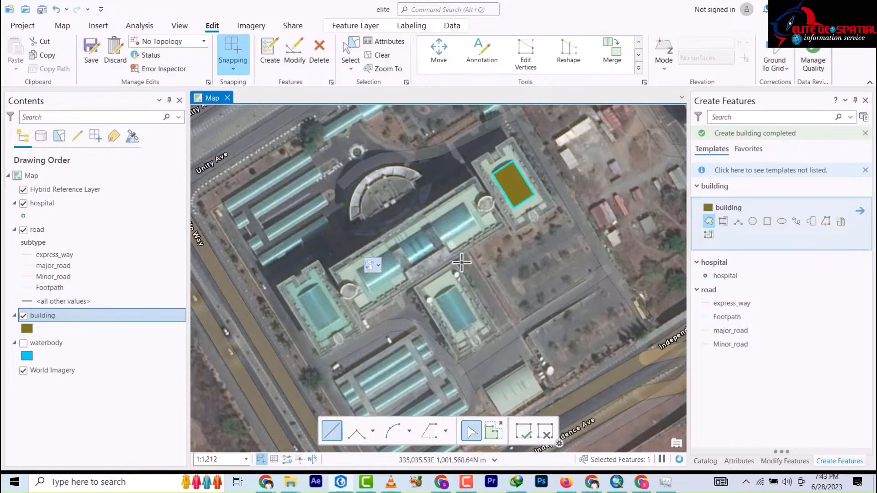
drag(474, 339, 466, 196)
scroll(514, 278, down, 2)
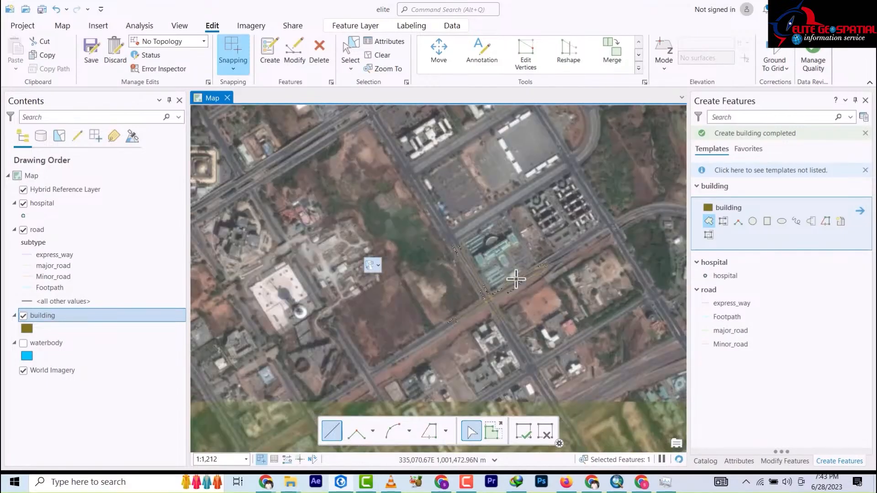
scroll(510, 280, up, 5)
scroll(503, 279, up, 5)
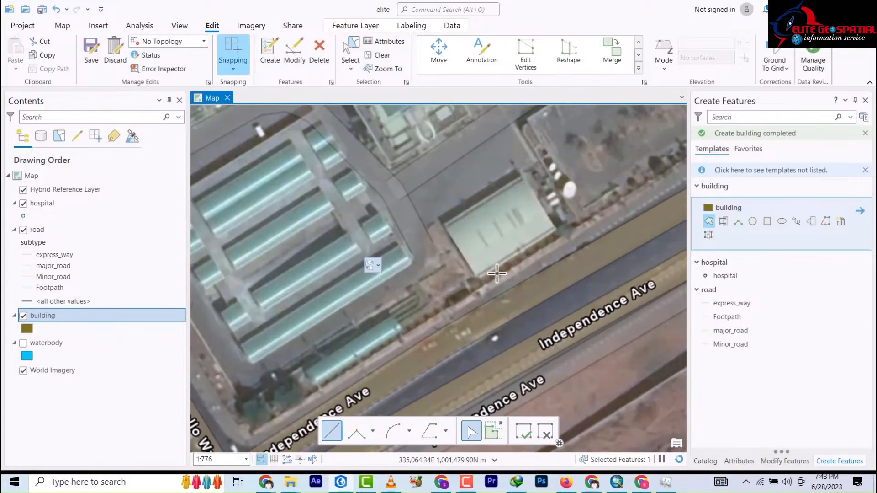
scroll(466, 277, down, 2)
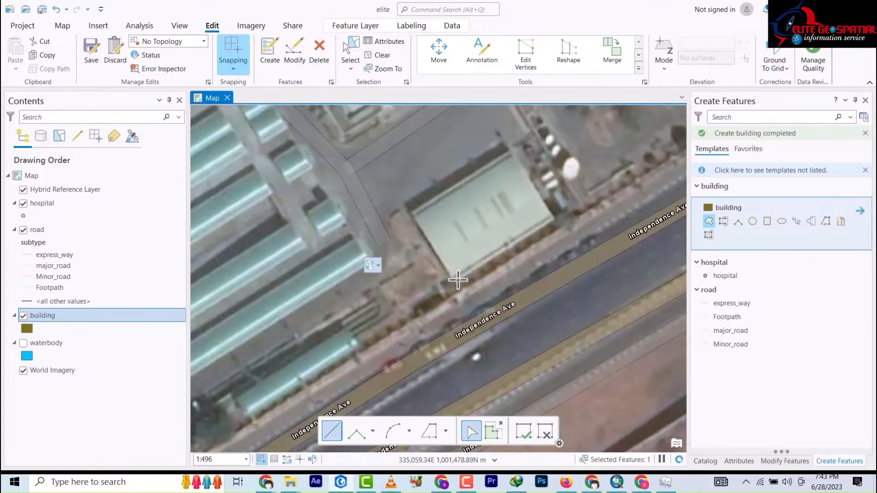
click(512, 152)
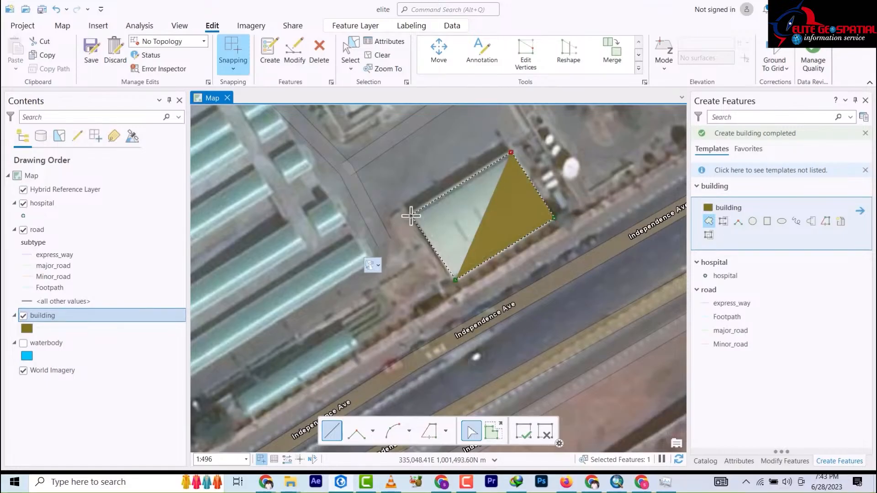
double_click(410, 215)
scroll(507, 228, up, 3)
scroll(502, 222, down, 5)
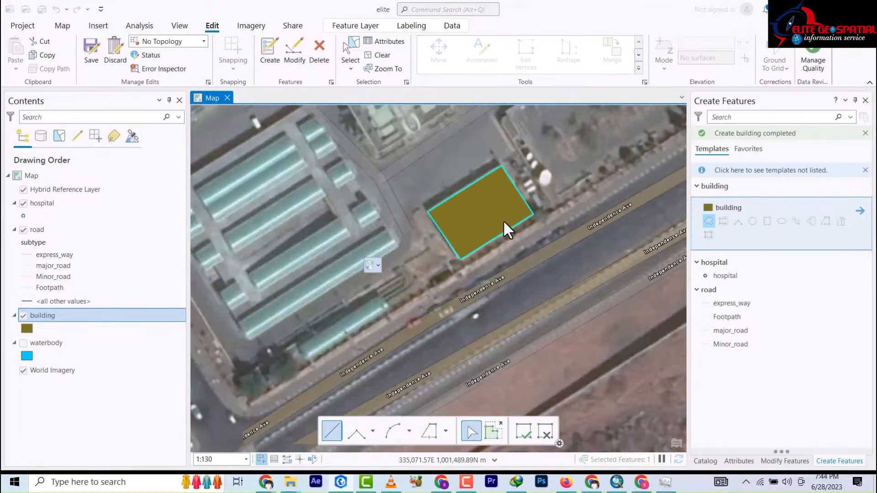
scroll(389, 220, down, 6)
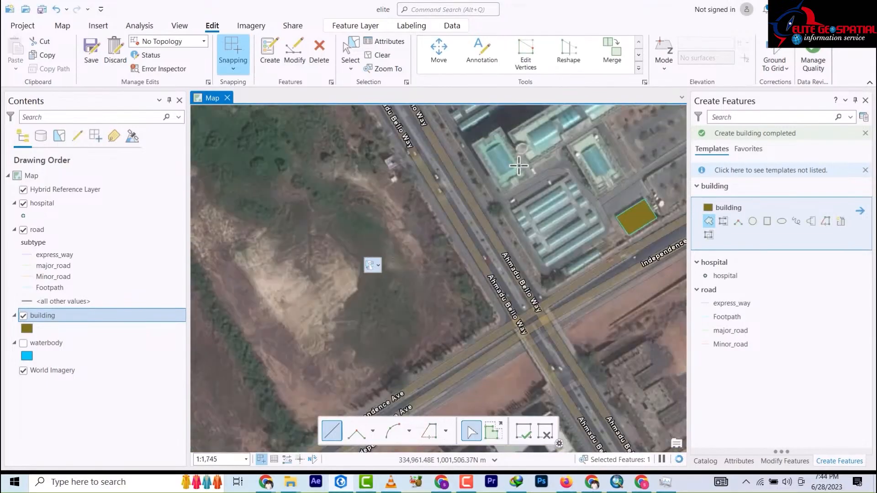
scroll(599, 273, up, 4)
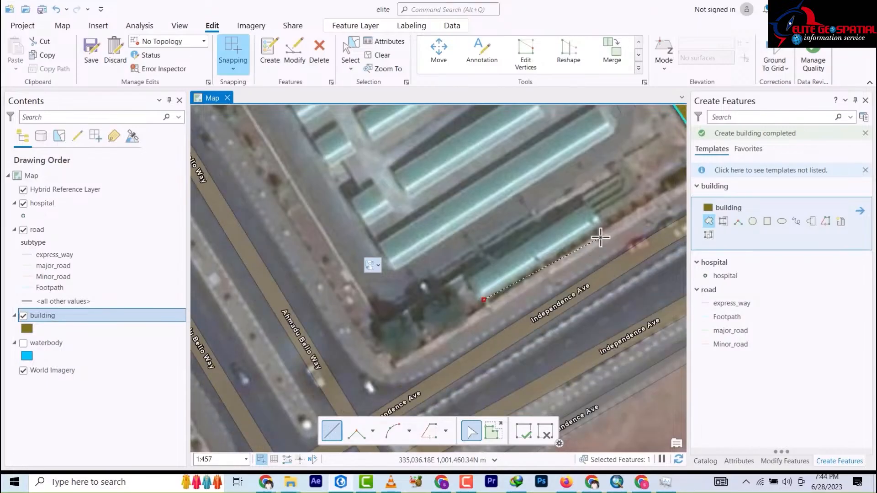
click(585, 206)
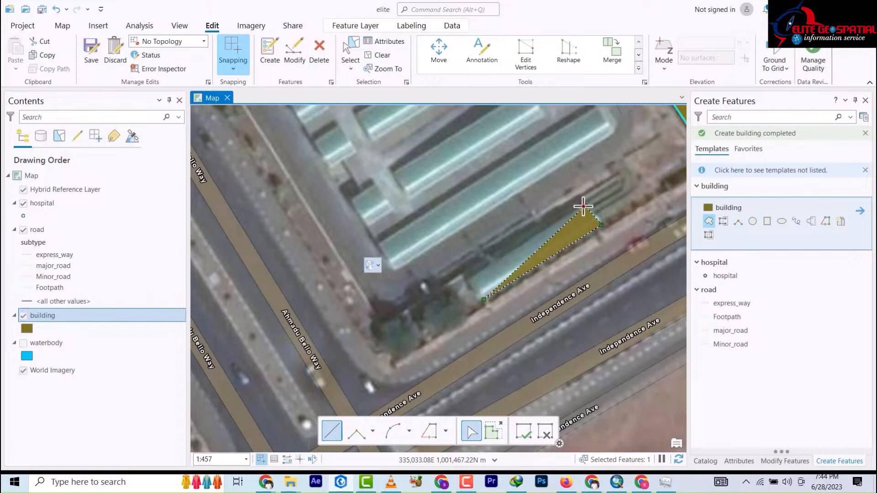
double_click(467, 281)
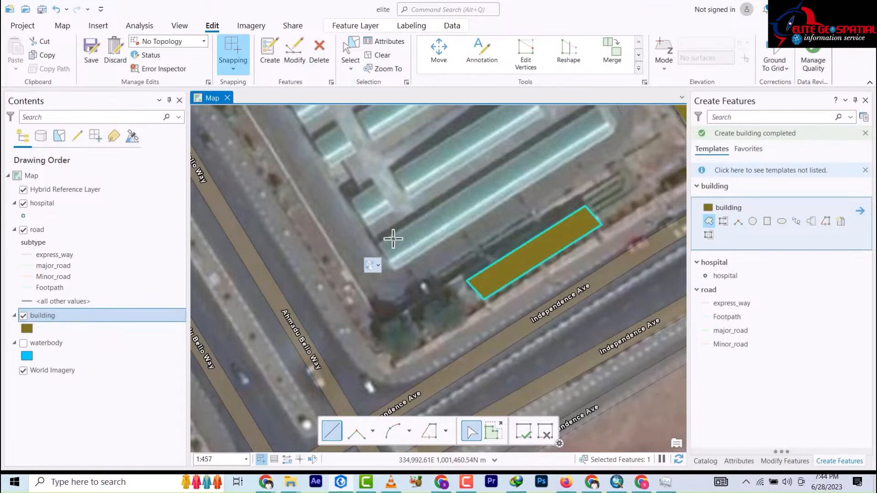
Step: Trace two more long roofs and a small four-sided building nearby
click(378, 245)
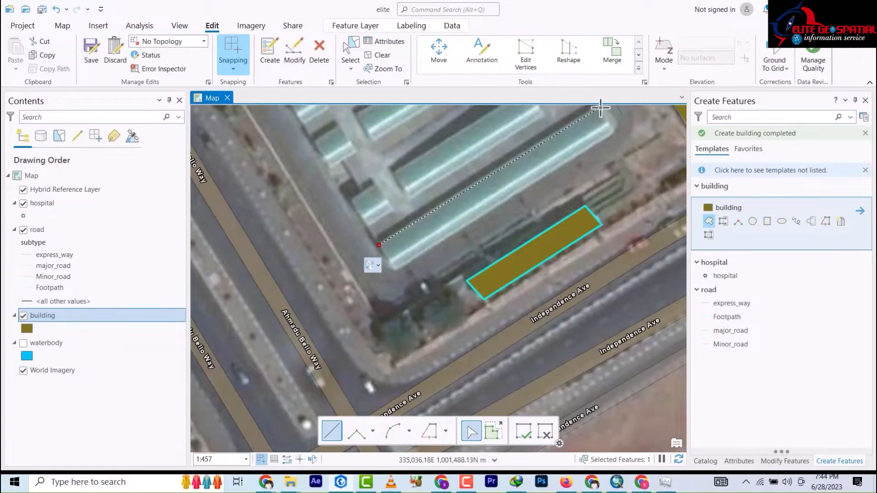
drag(601, 124, 598, 125)
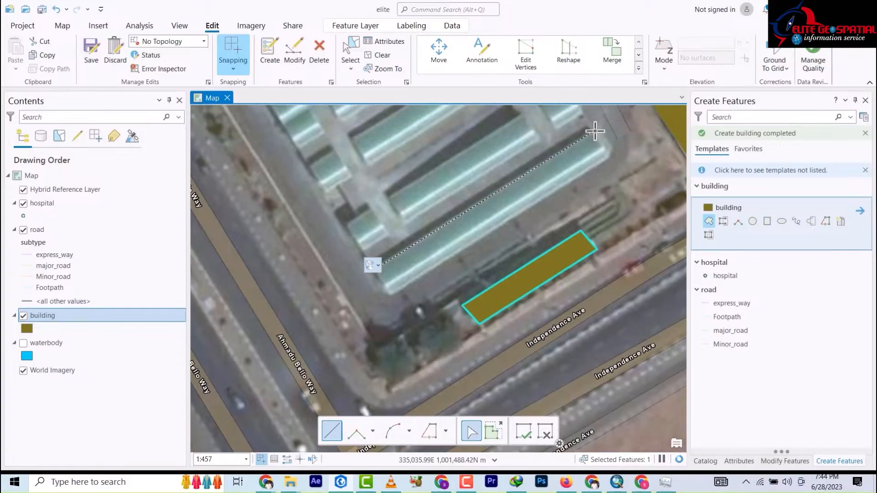
click(595, 131)
click(610, 154)
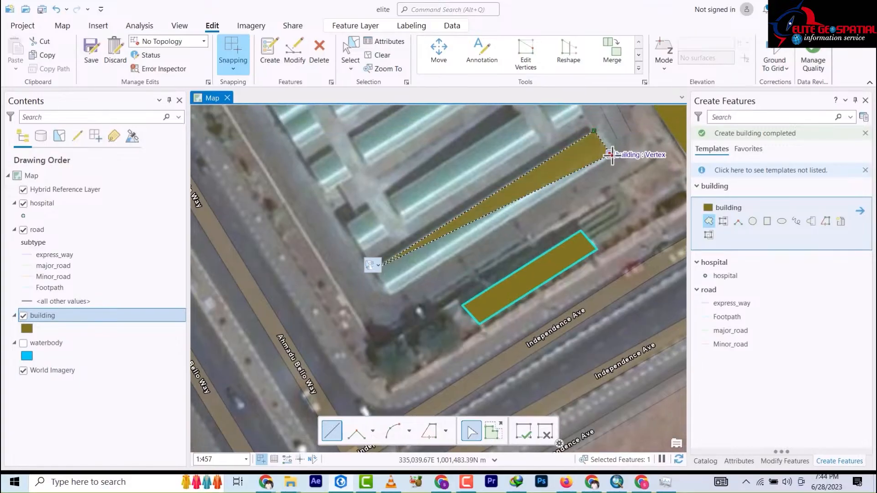
double_click(389, 298)
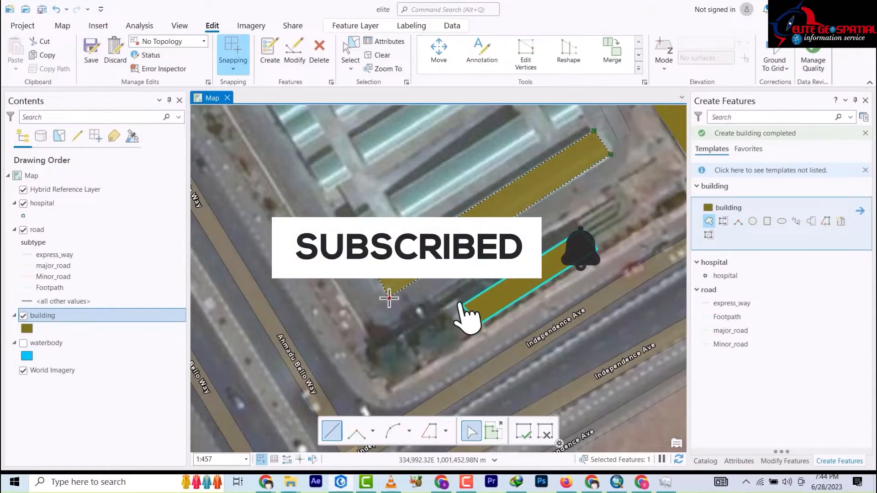
click(389, 198)
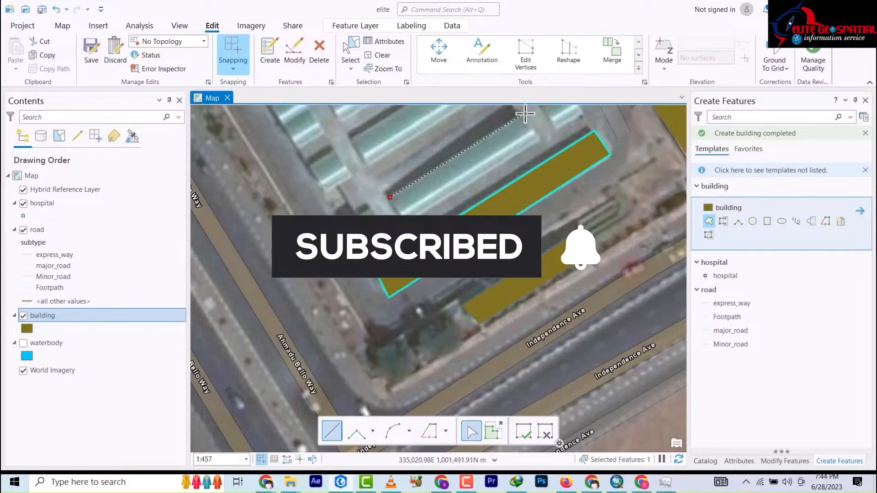
click(540, 139)
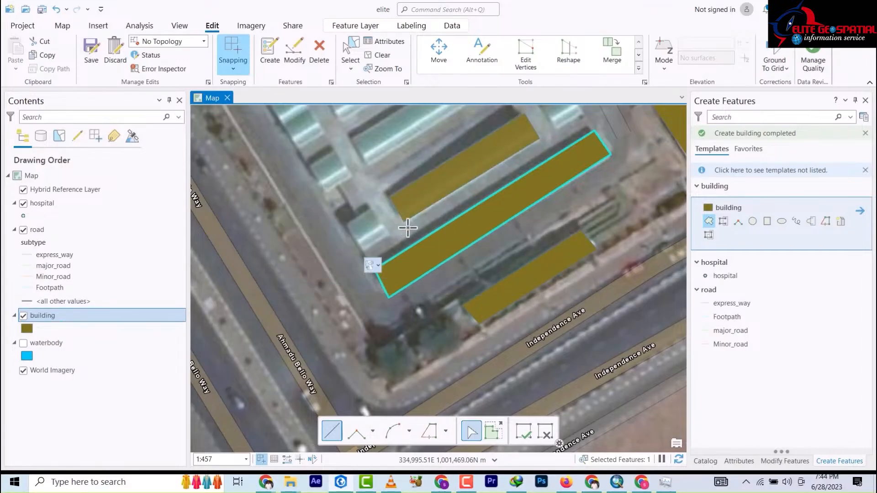
double_click(404, 220)
click(347, 224)
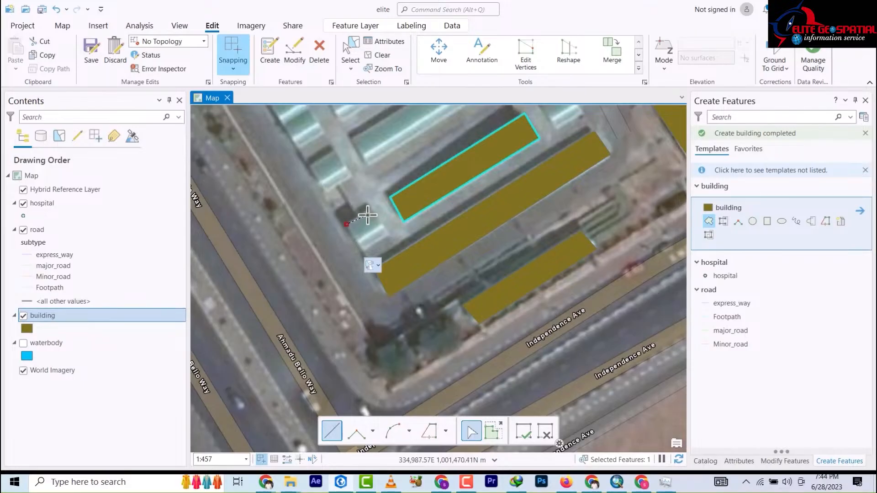
click(369, 211)
click(388, 231)
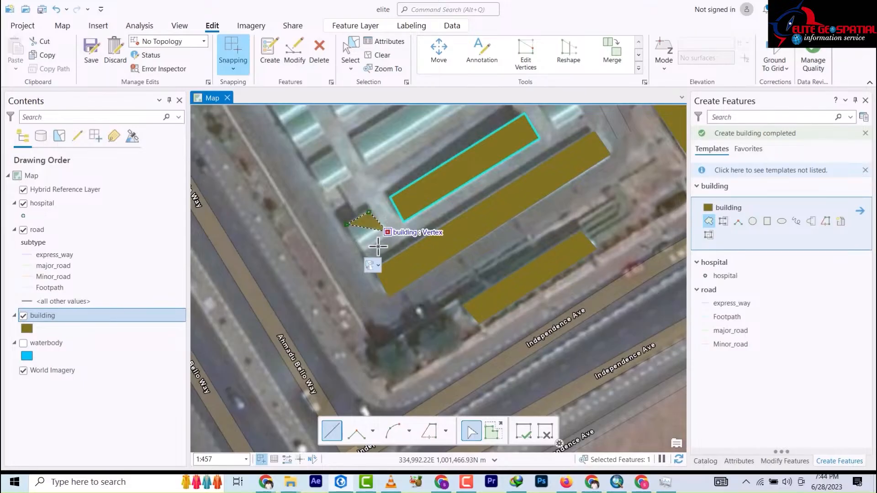
double_click(362, 250)
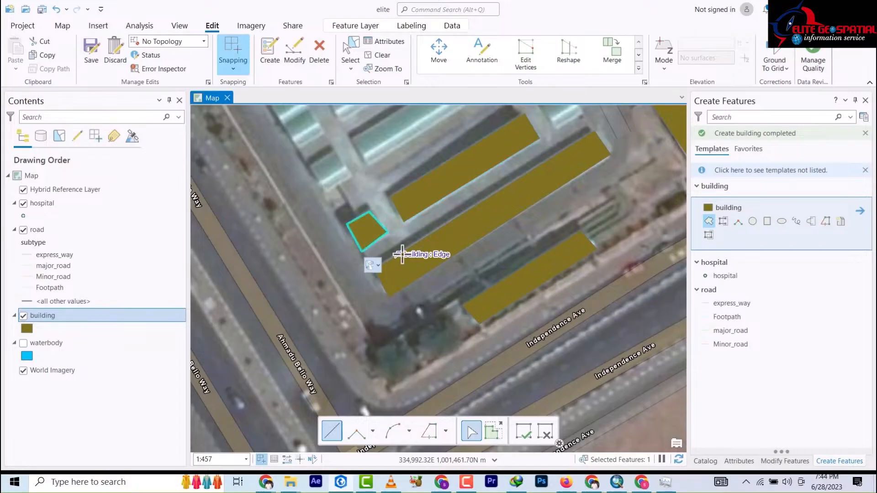
scroll(402, 251, down, 5)
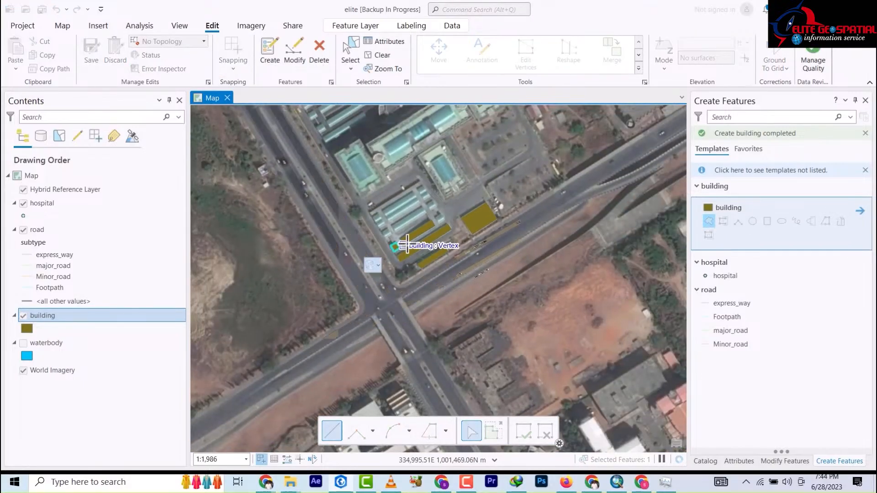
Step: Trace the round white roof as a circle from the dome centre to the roof edge
scroll(493, 216, down, 5)
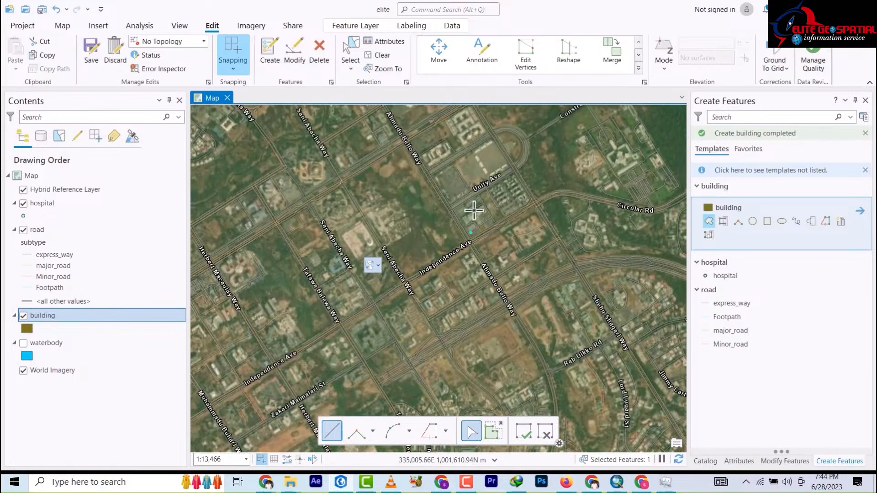
scroll(486, 204, up, 3)
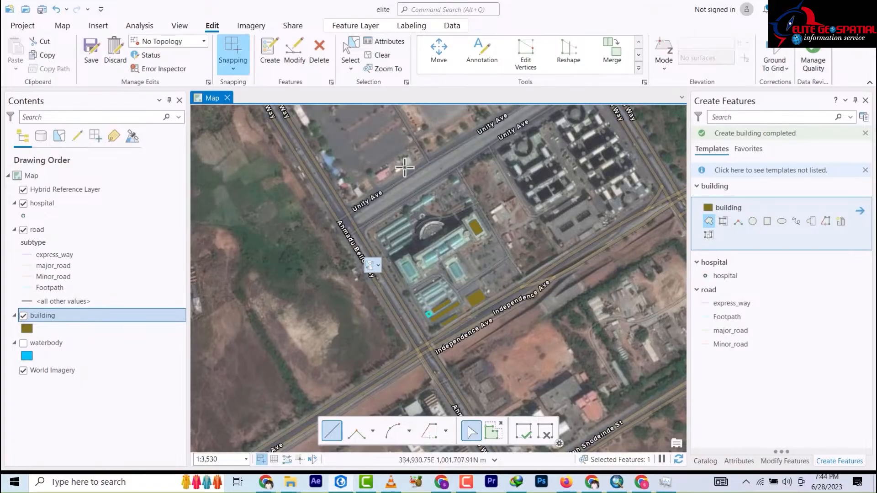
drag(454, 153, 451, 265)
mouse_move(249, 192)
mouse_down()
mouse_move(370, 207)
mouse_move(394, 202)
mouse_move(418, 229)
mouse_move(530, 197)
mouse_move(507, 215)
mouse_up()
click(752, 222)
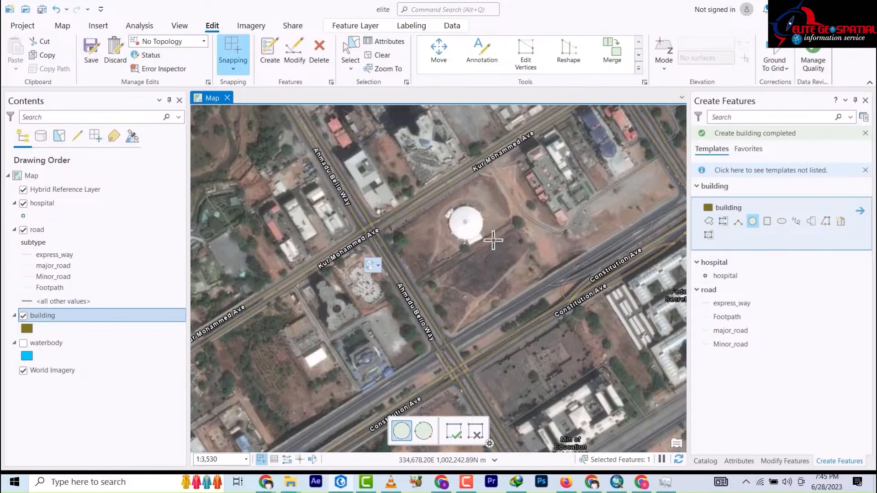
scroll(484, 235, up, 5)
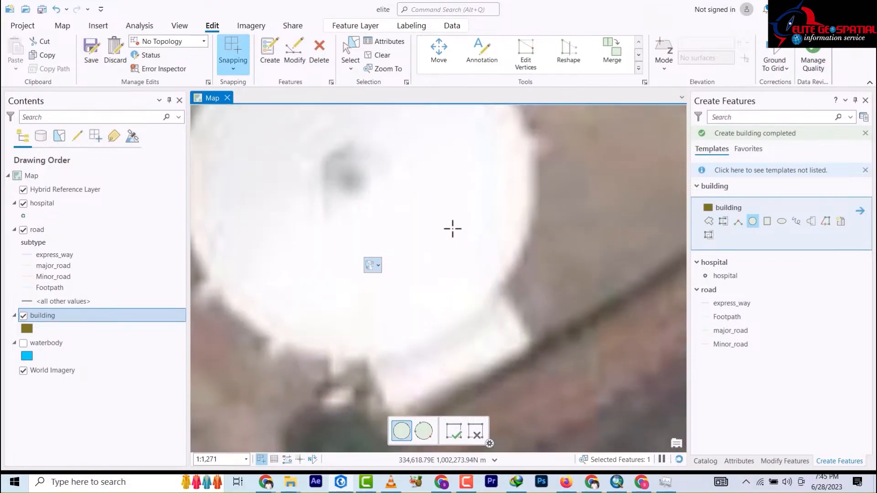
scroll(463, 223, down, 2)
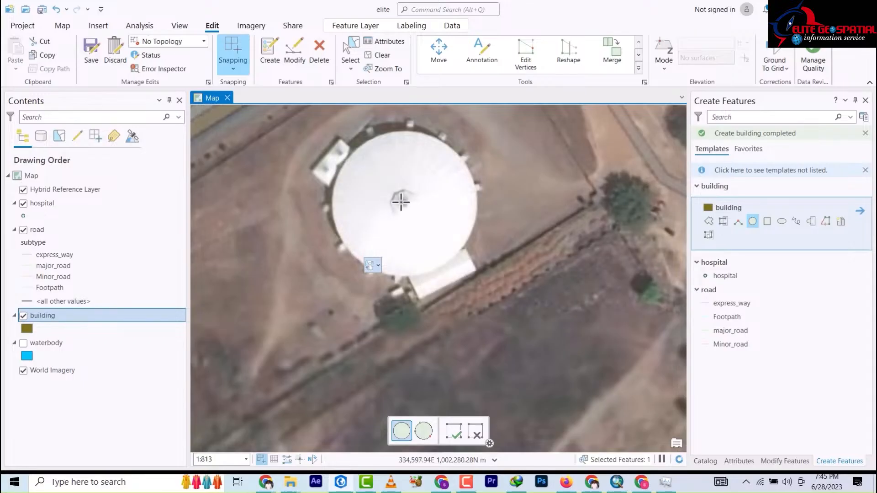
click(404, 201)
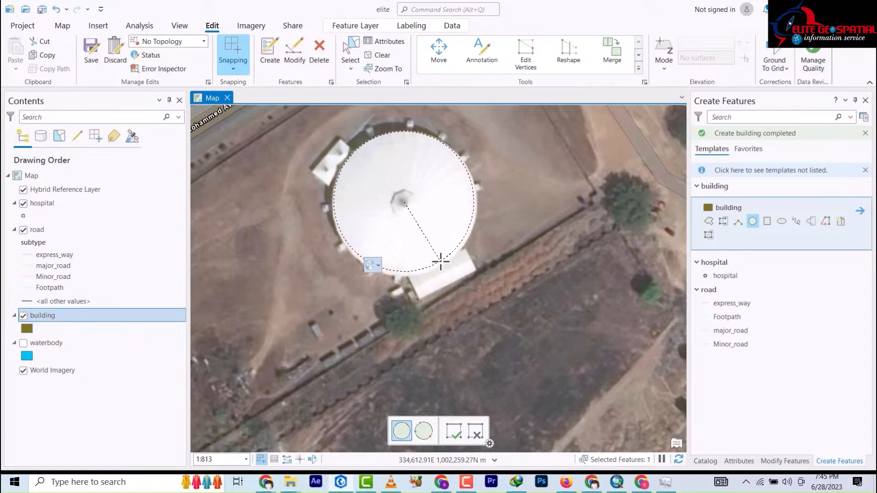
click(442, 262)
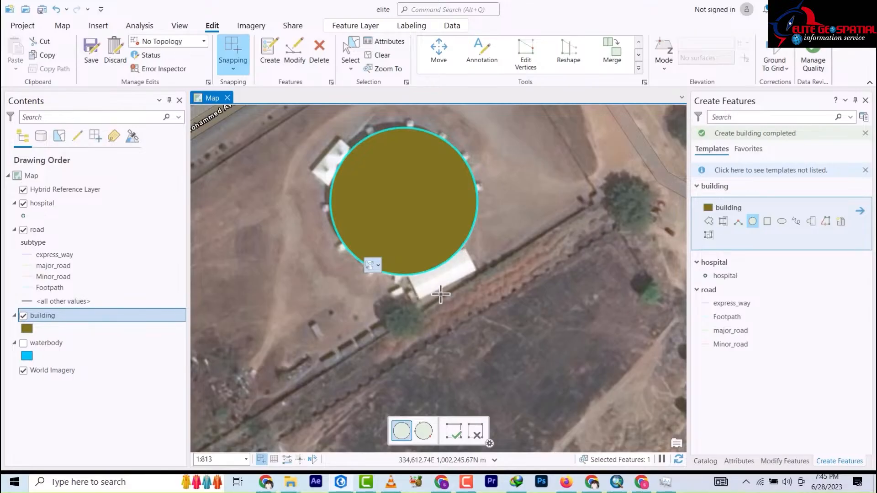
click(709, 221)
Step: Outline two annex footprints against the round building, one to the south and one northwest
scroll(429, 301, down, 5)
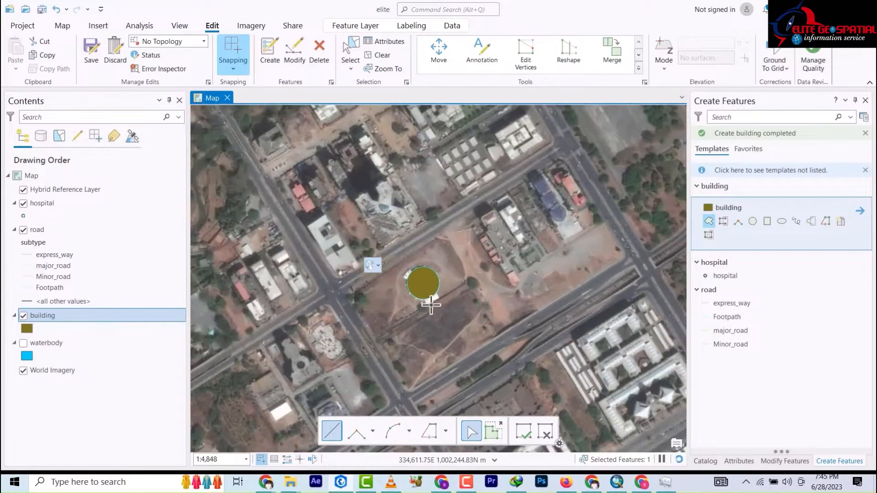
scroll(431, 305, up, 10)
scroll(425, 276, down, 3)
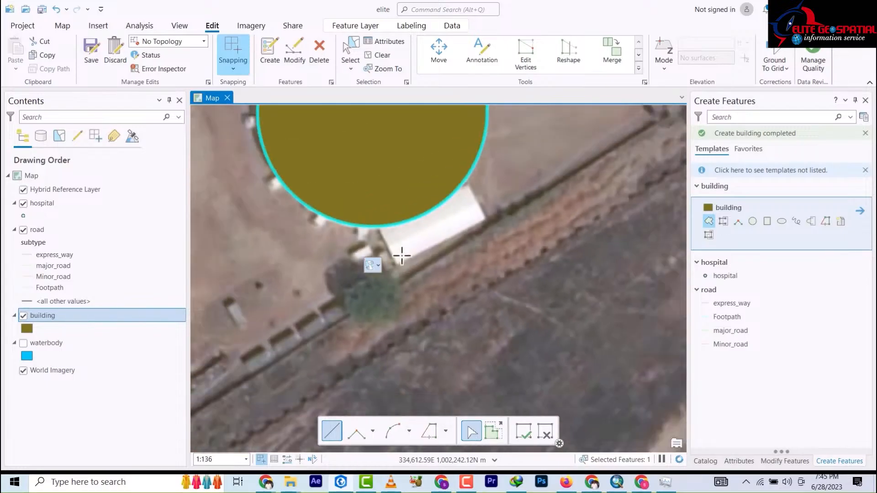
click(399, 264)
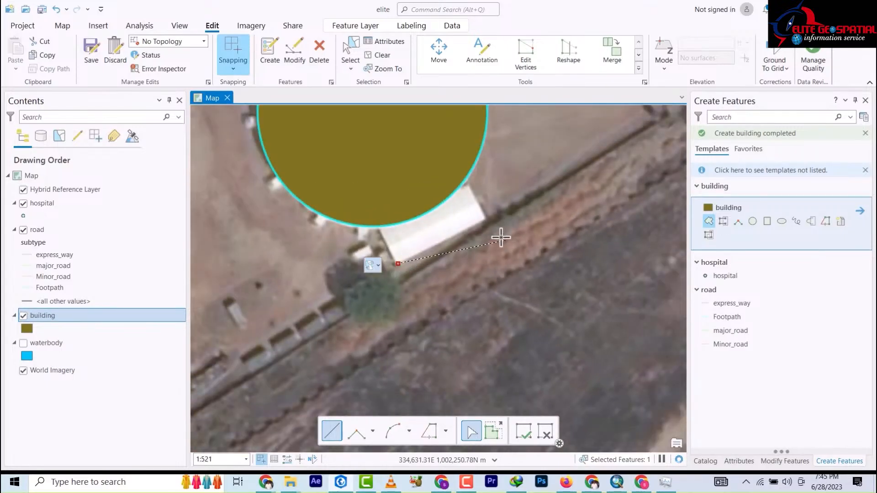
click(463, 173)
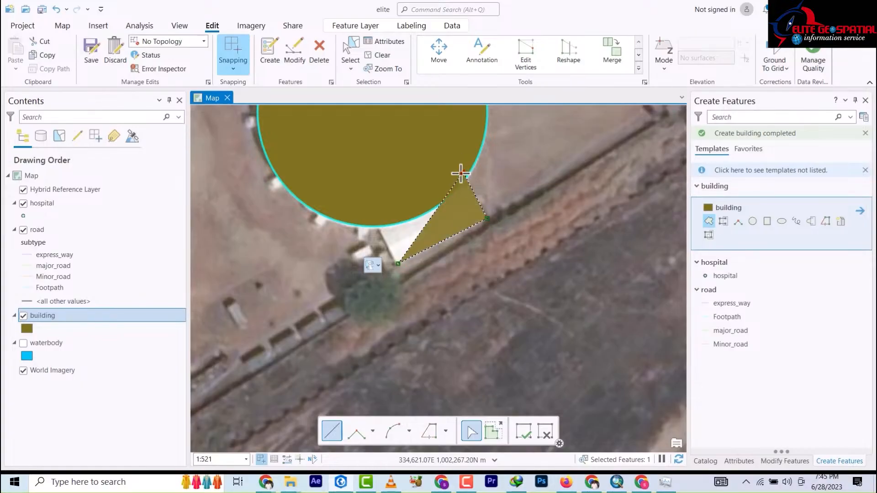
double_click(375, 221)
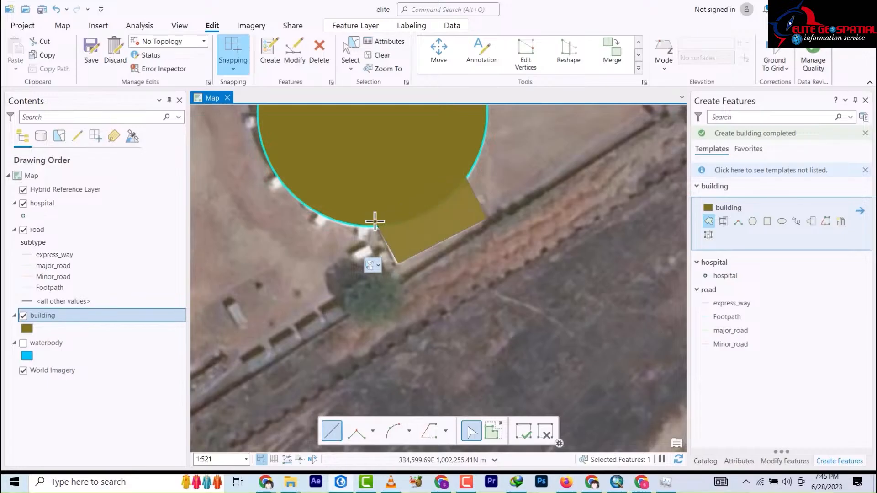
drag(469, 286, 477, 296)
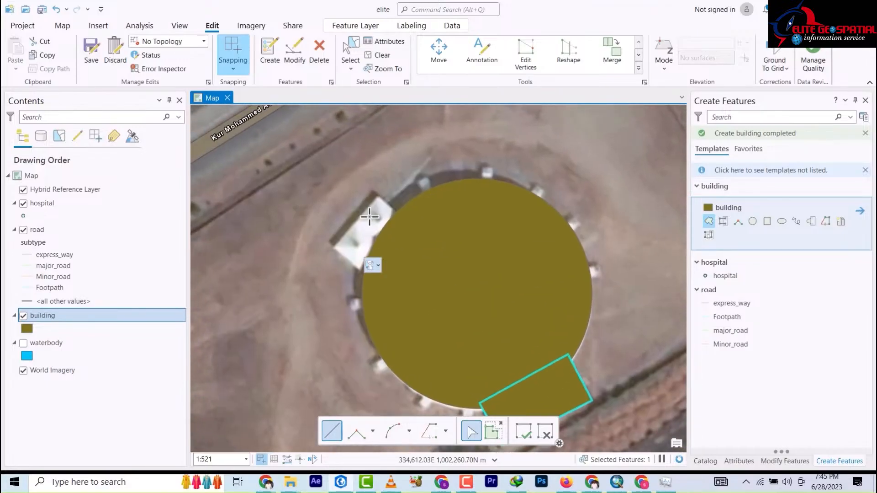
click(378, 197)
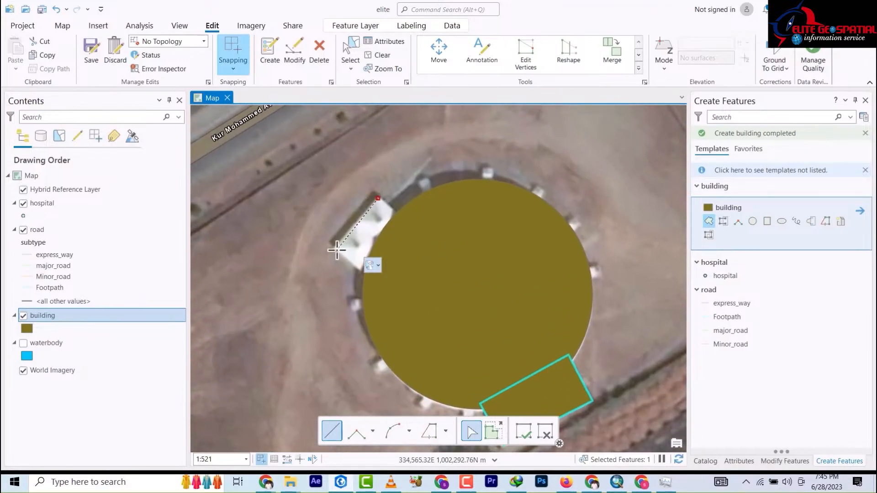
click(374, 278)
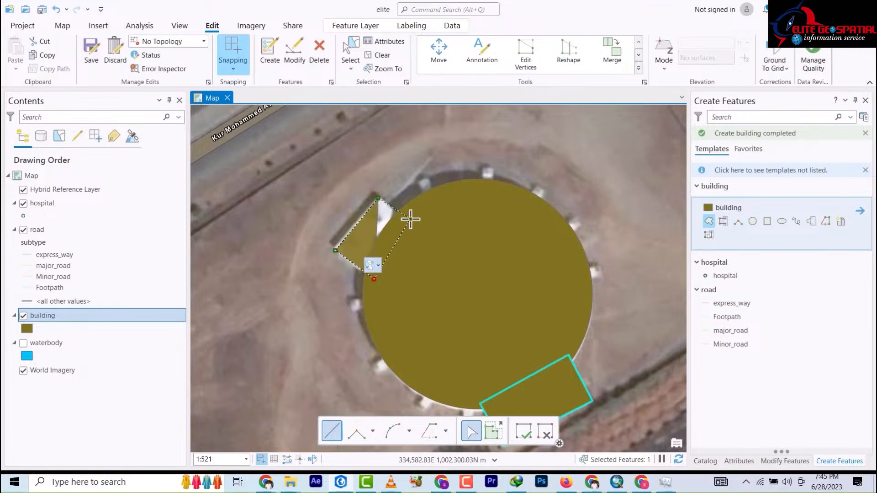
double_click(411, 219)
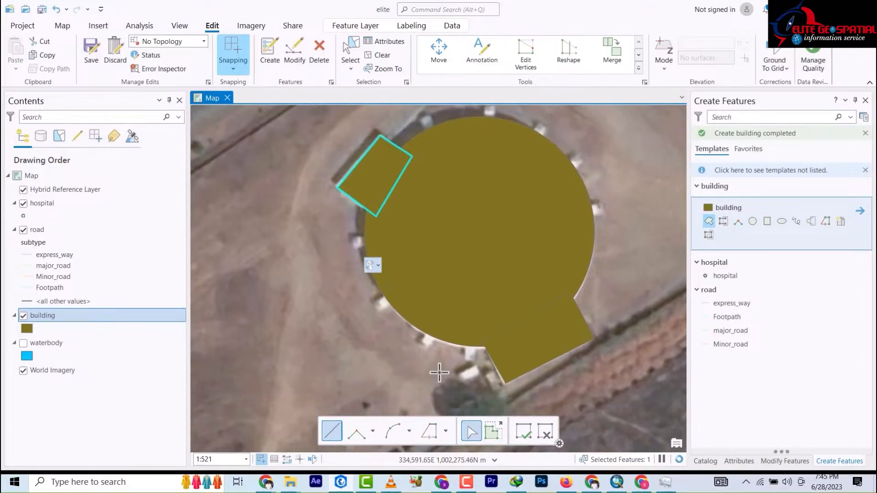
Step: Sketch a small gap footprint, then undo the unwanted triangle building it produced
scroll(466, 371, down, 2)
scroll(464, 368, down, 1)
scroll(466, 371, up, 3)
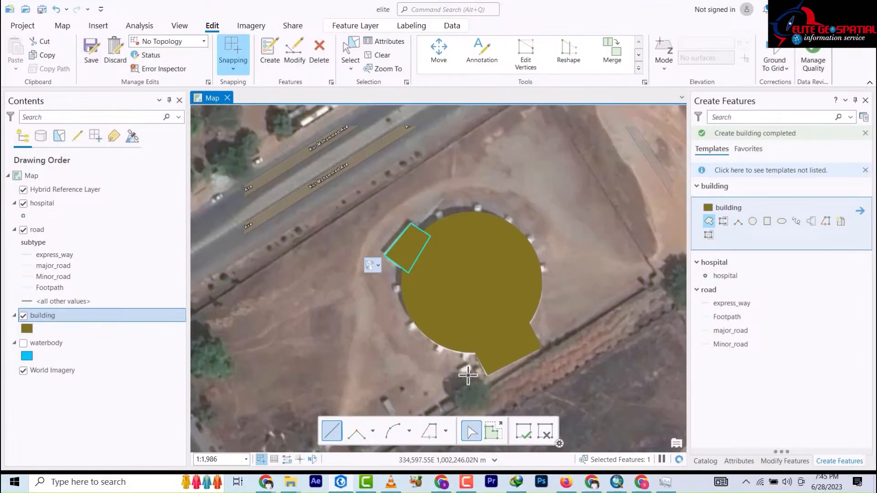
scroll(468, 375, up, 3)
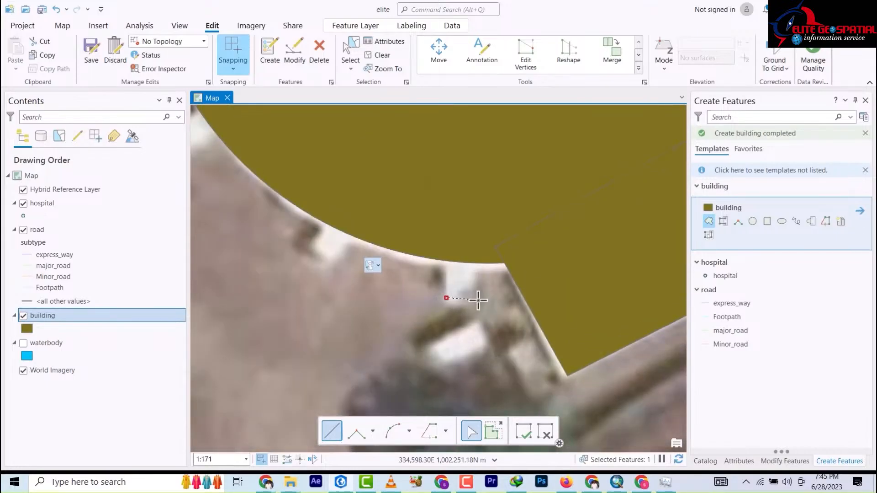
click(480, 251)
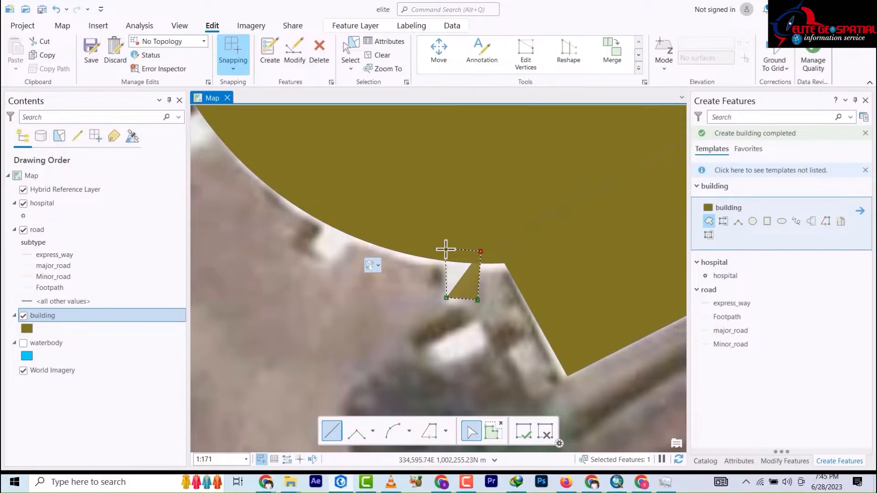
click(446, 249)
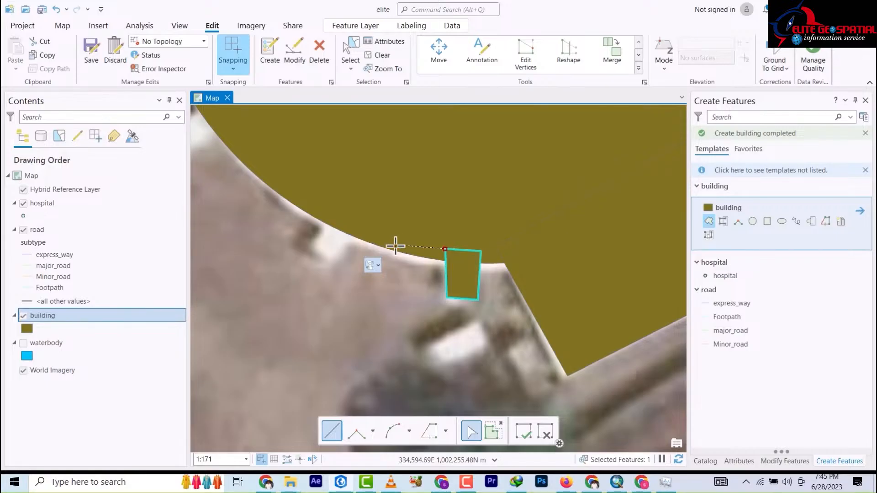
right_click(440, 245)
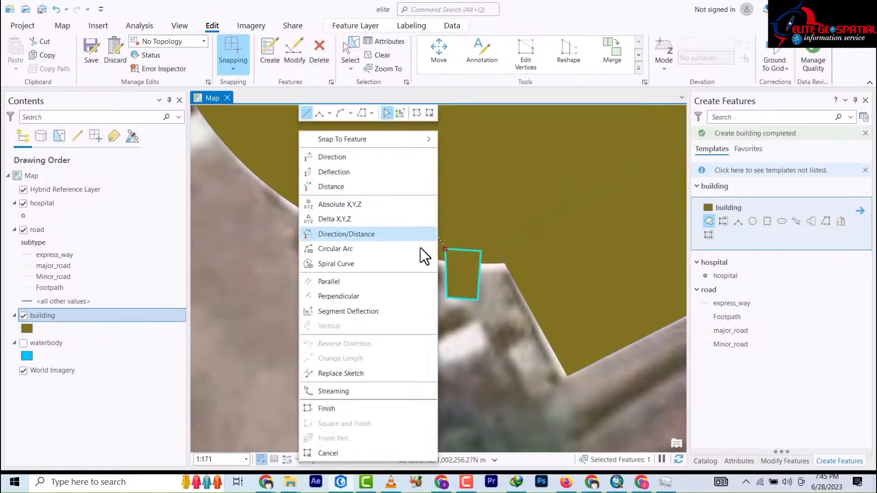
click(451, 382)
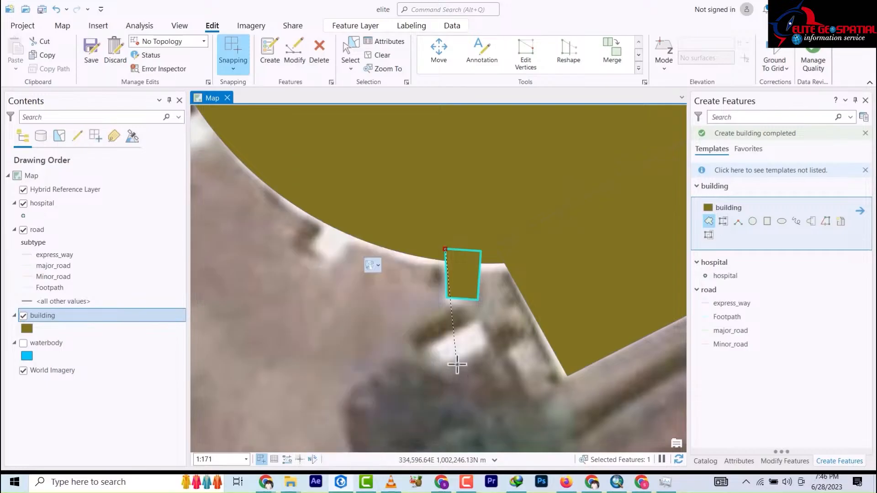
click(415, 339)
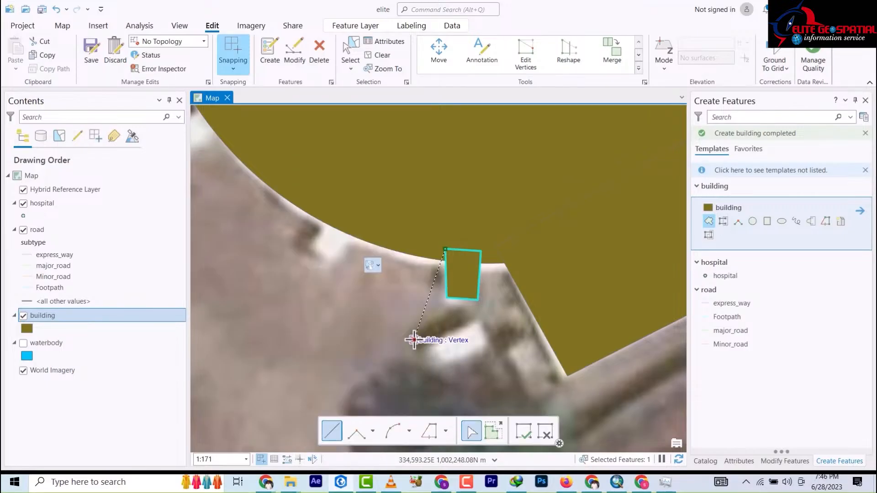
double_click(398, 316)
key(ctrl+z)
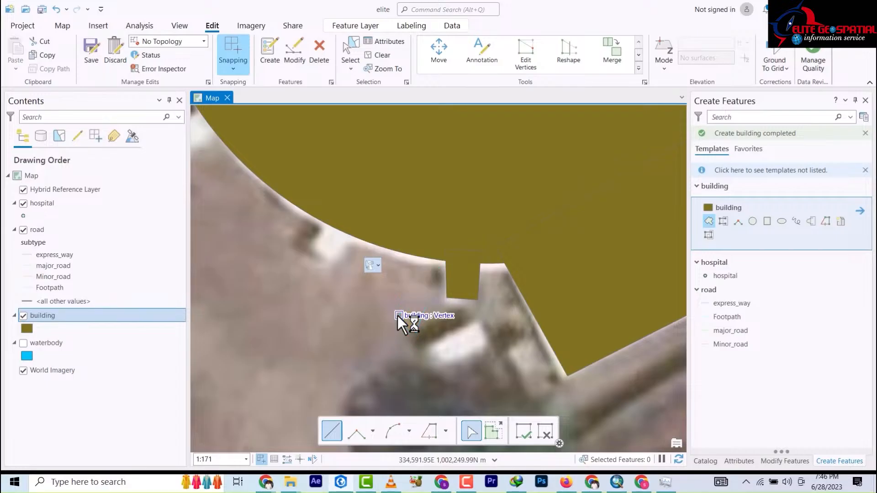
Step: Draw a small footprint polygon starting from the round building's edge vertex
click(315, 245)
click(335, 257)
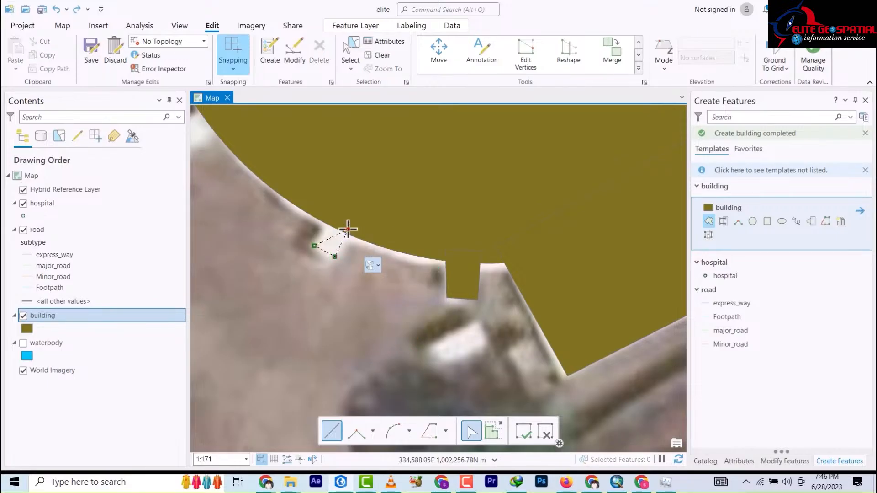
click(348, 228)
double_click(327, 219)
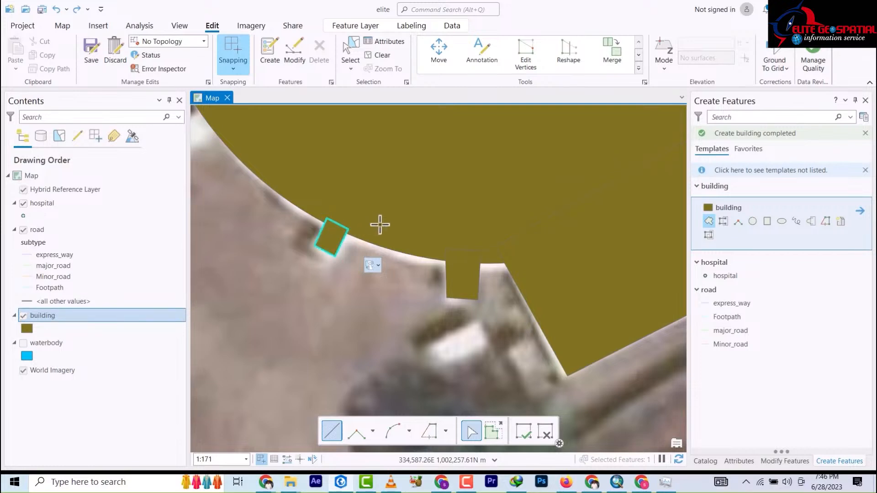
scroll(379, 223, down, 5)
scroll(380, 224, down, 8)
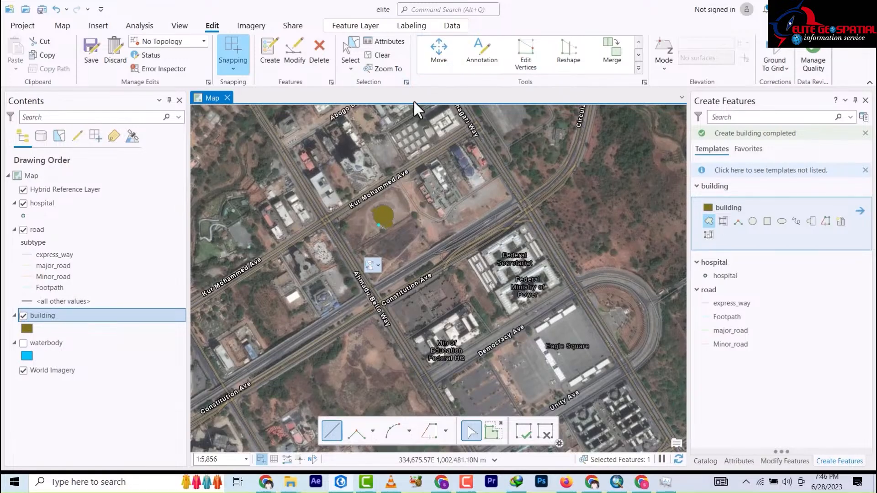
Step: Switch to the Select tool and bring up the Modify Features tools
click(349, 52)
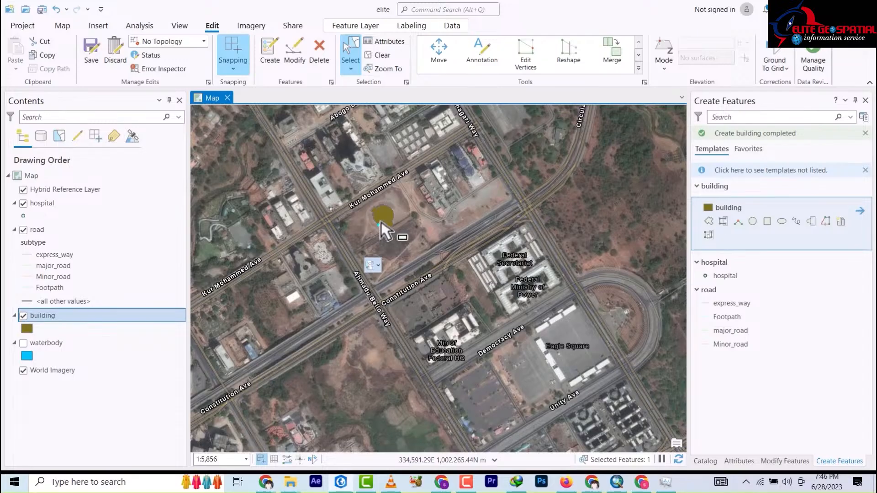
scroll(397, 228, up, 4)
scroll(423, 250, up, 4)
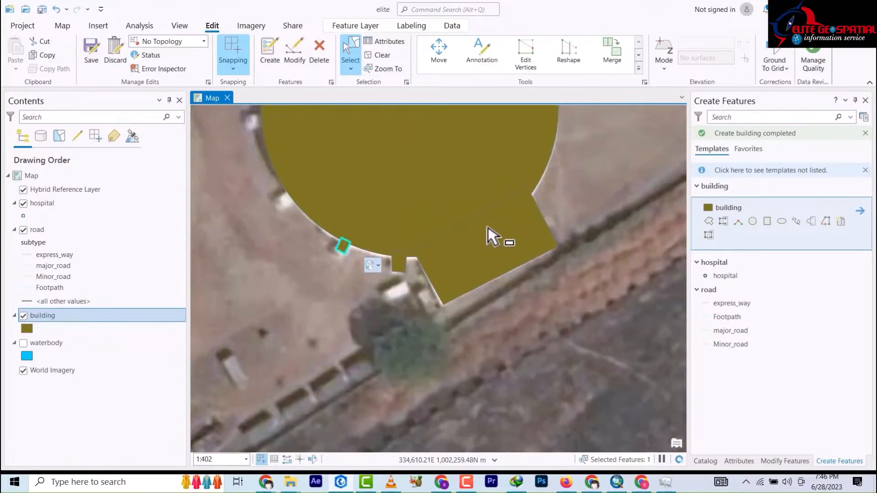
scroll(527, 230, down, 4)
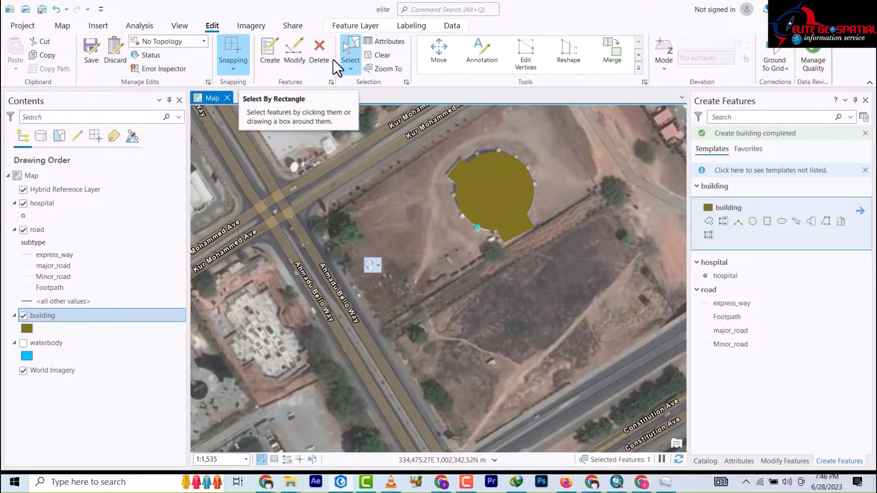
click(303, 64)
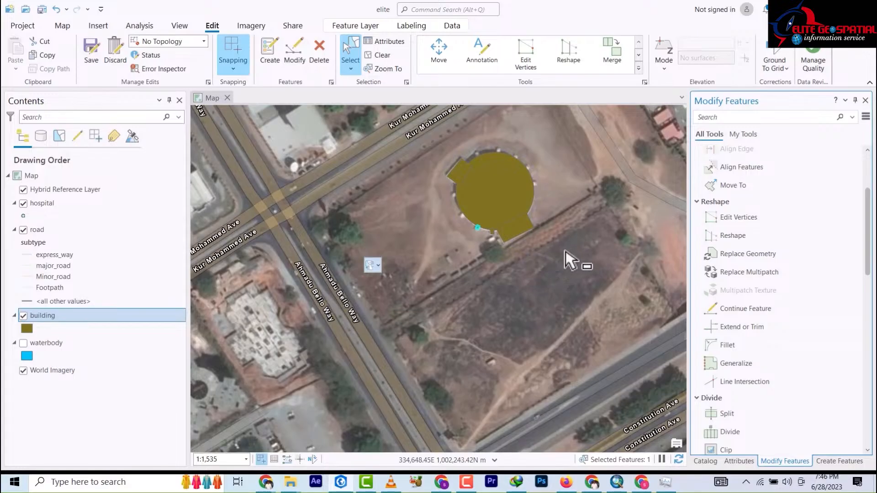
Step: Box-select the round building and its annex pieces and merge them into one polygon
drag(578, 268, 423, 144)
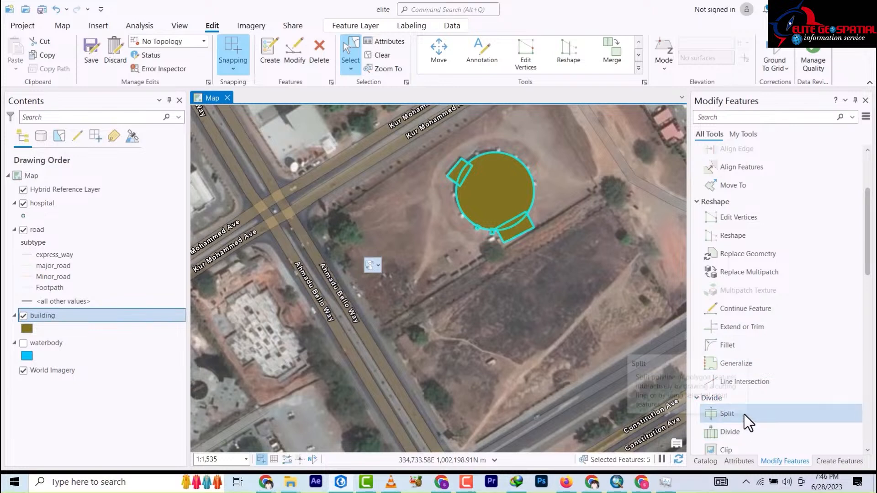
scroll(744, 224, down, 5)
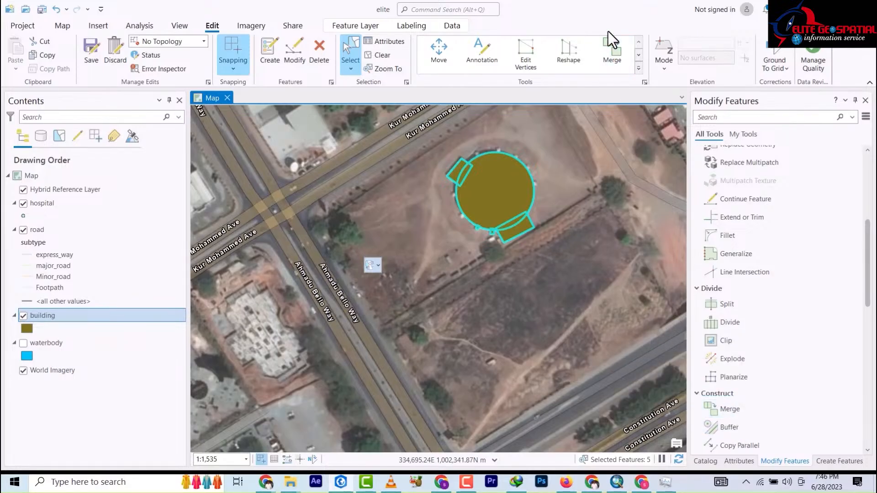
click(612, 47)
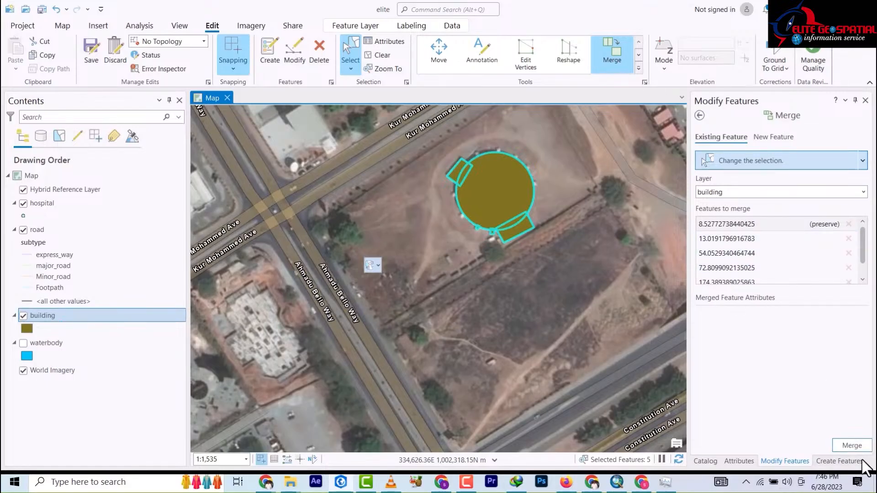
click(861, 445)
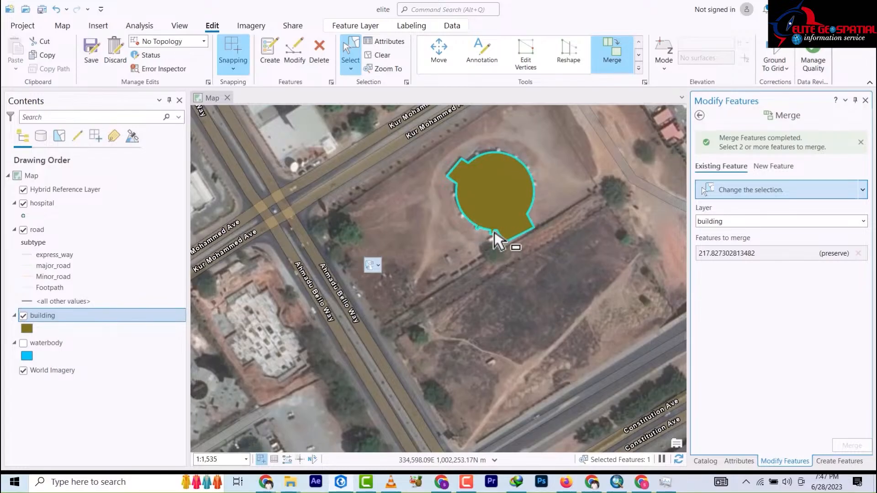
scroll(497, 236, up, 5)
scroll(497, 230, down, 7)
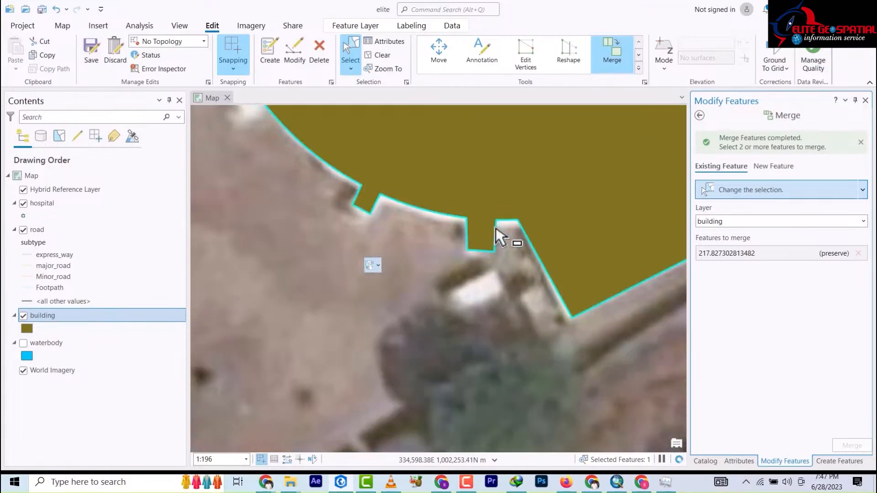
Step: Zoom out and back in to bring the National Mosque into view
scroll(497, 237, down, 3)
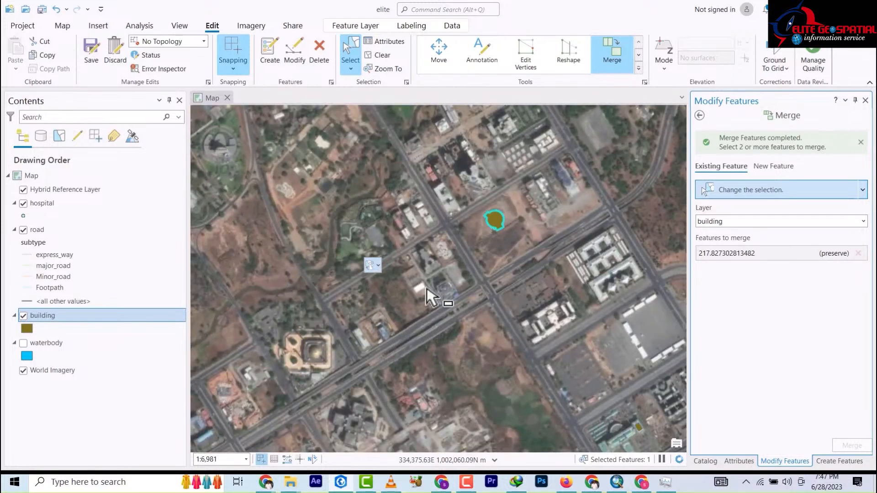
scroll(294, 377, up, 6)
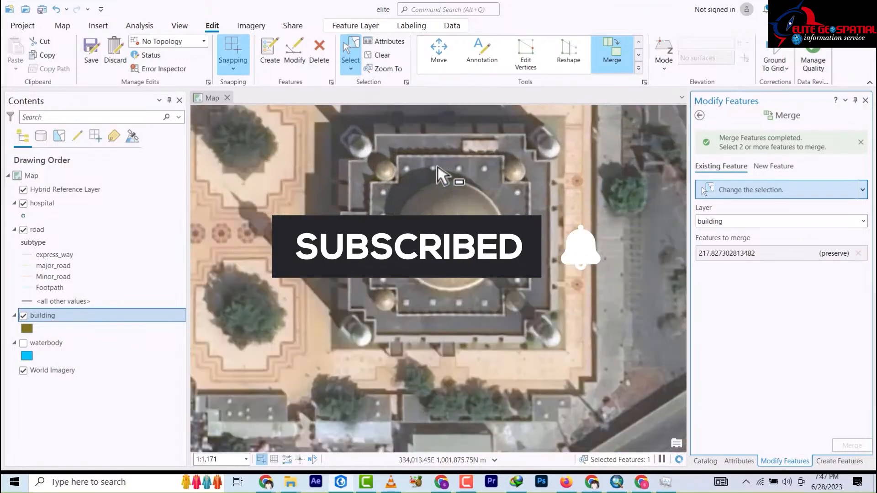
scroll(434, 176, down, 2)
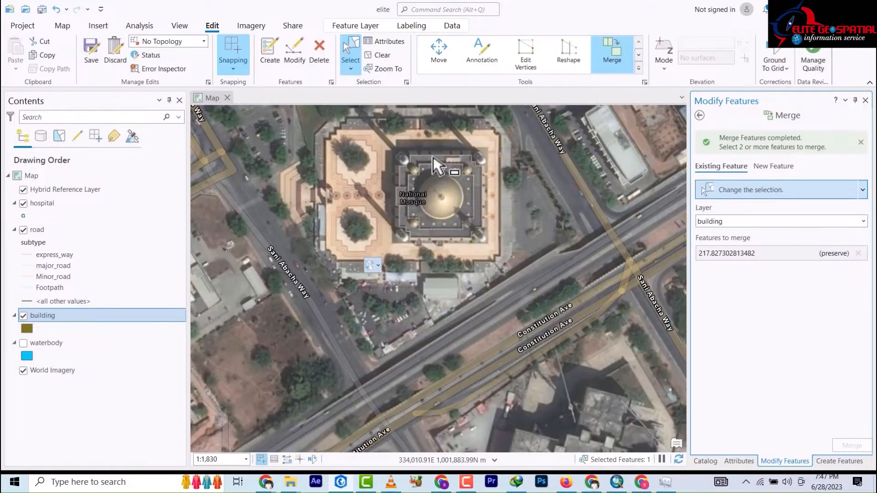
scroll(439, 155, up, 2)
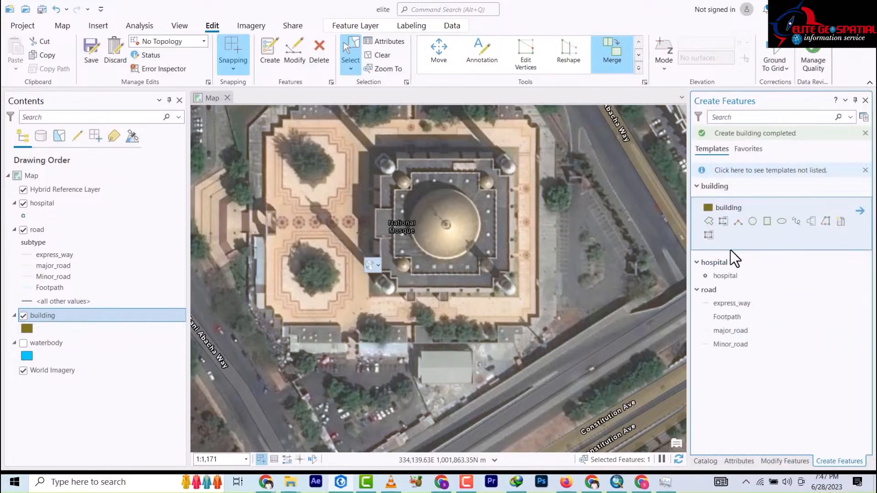
Step: Trace the mosque's cross-shaped central roof as a building polygon, finishing at its top-right corner
click(708, 222)
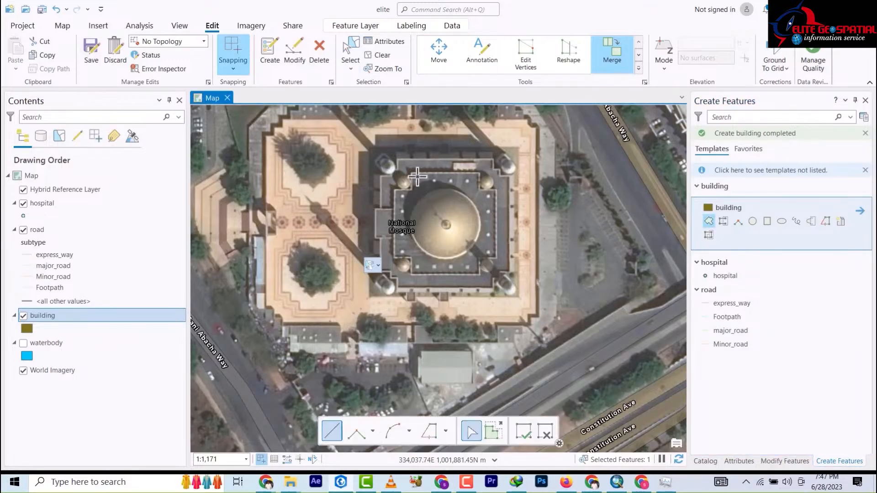
scroll(427, 186, up, 2)
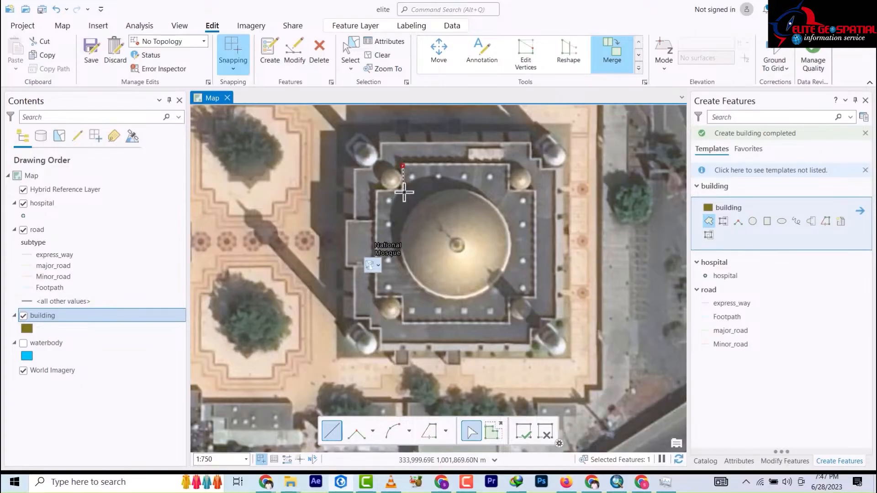
click(377, 191)
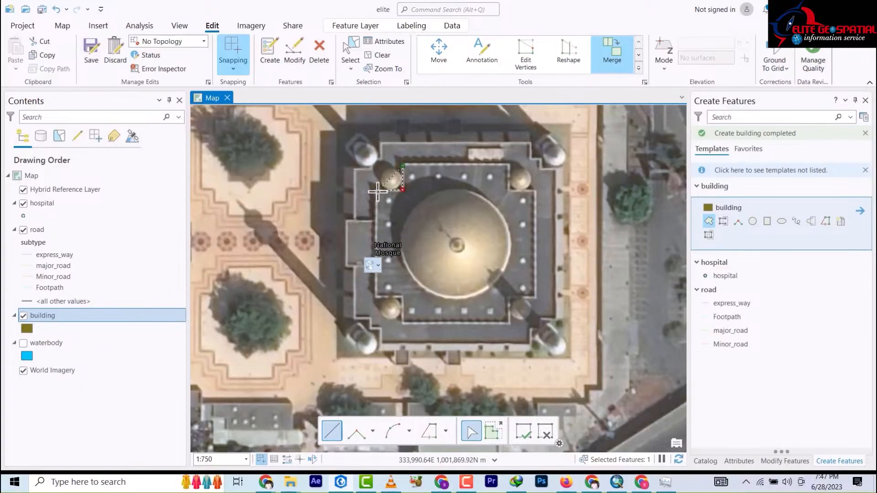
click(375, 297)
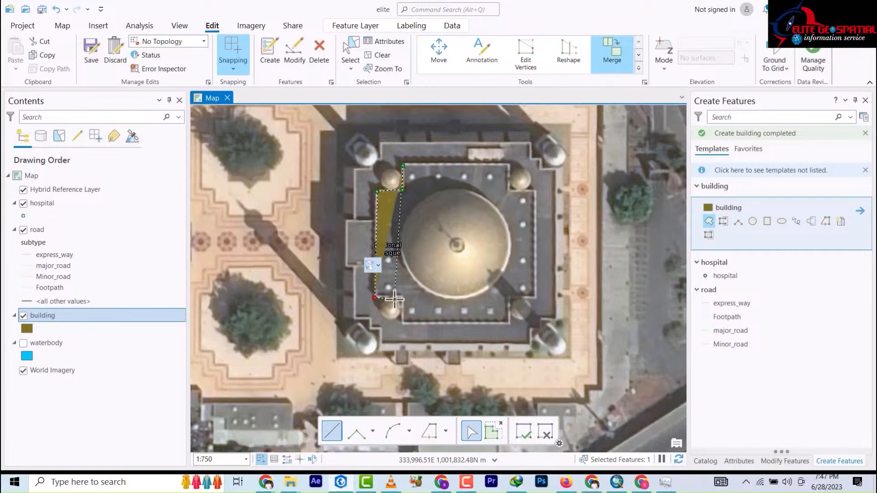
click(402, 297)
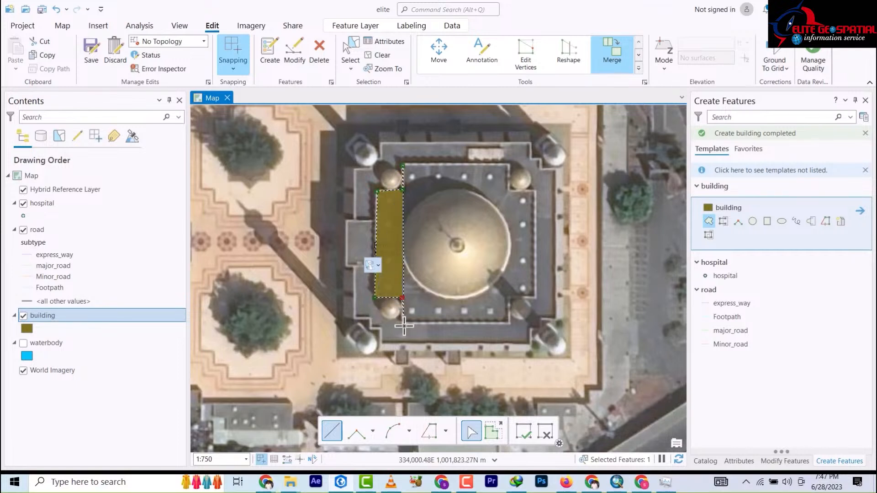
click(510, 323)
click(509, 298)
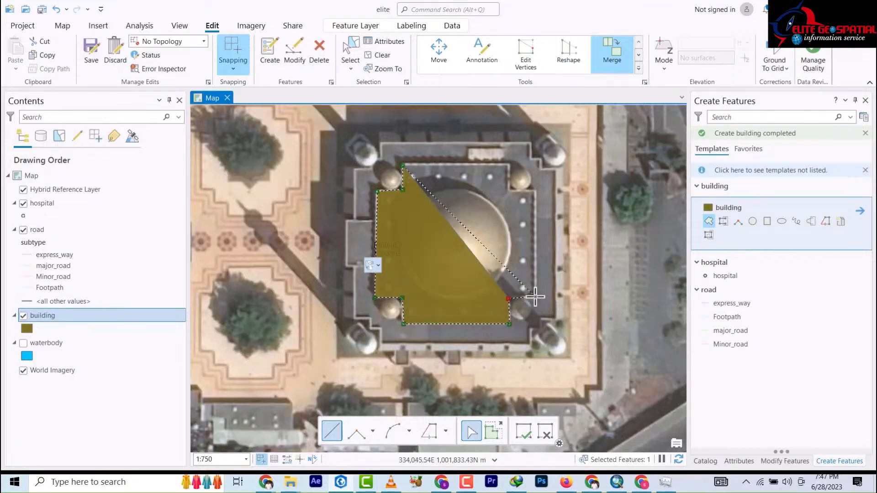
click(537, 296)
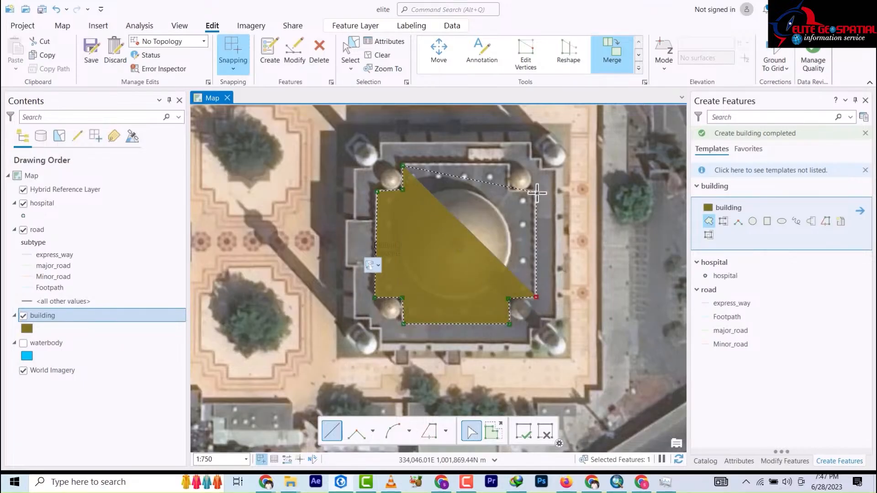
click(536, 190)
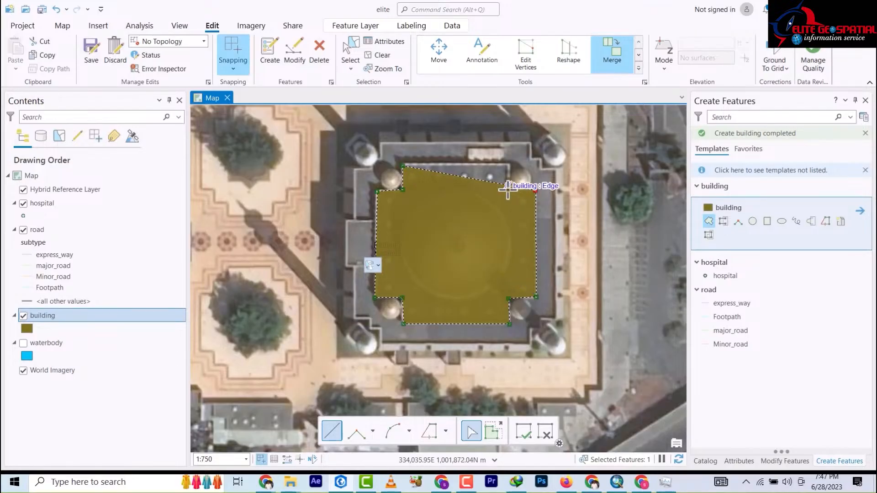
click(509, 189)
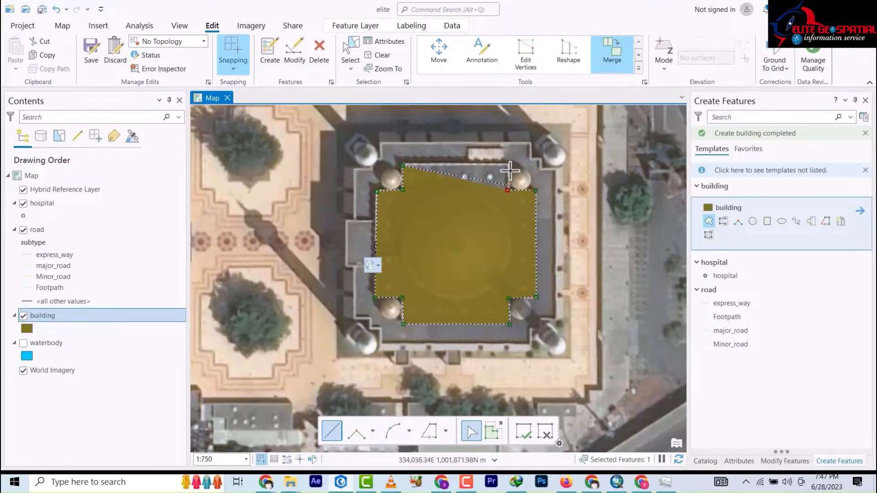
double_click(508, 163)
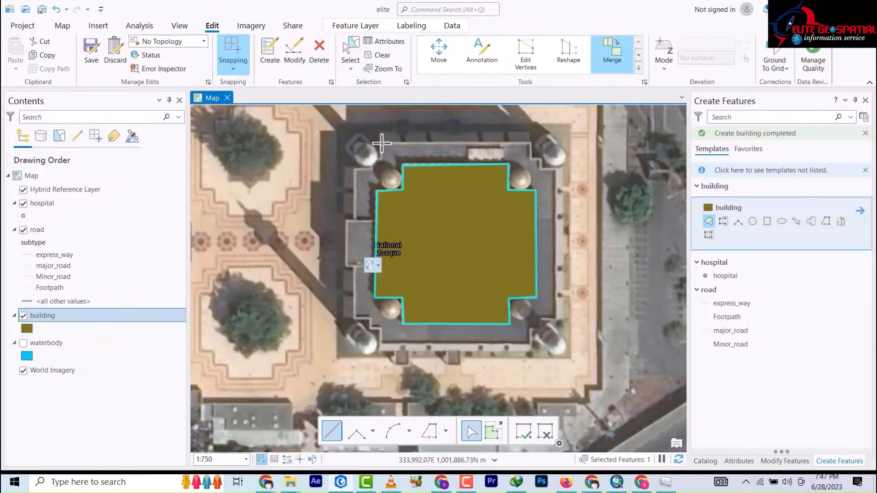
Step: Outline the outer roof's top edge and right side, stepping around the top-right and bottom-right domes
click(382, 143)
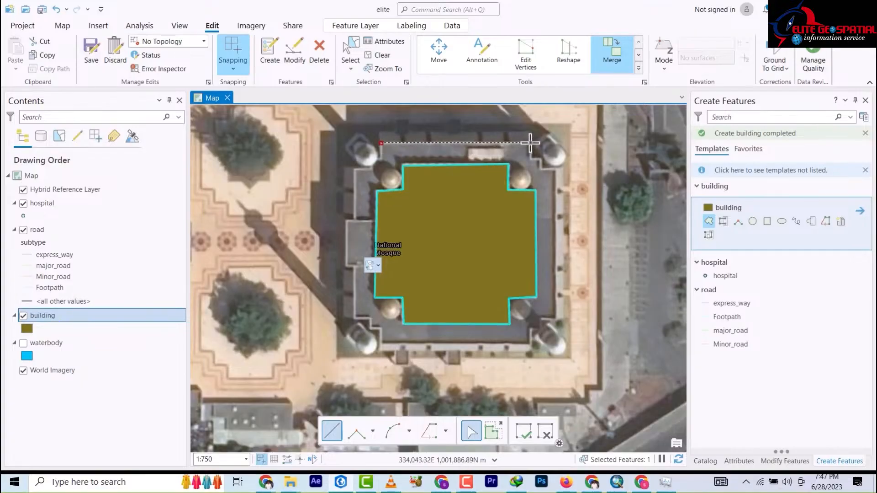
click(529, 143)
click(531, 156)
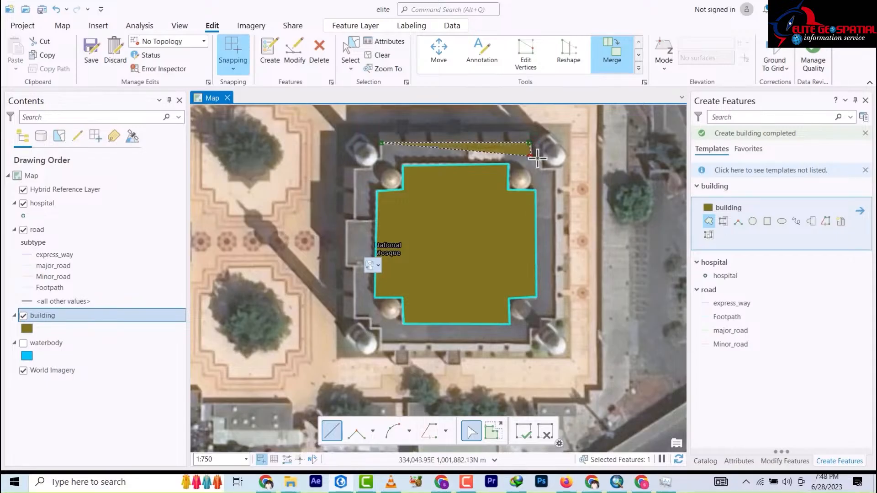
click(540, 158)
click(540, 167)
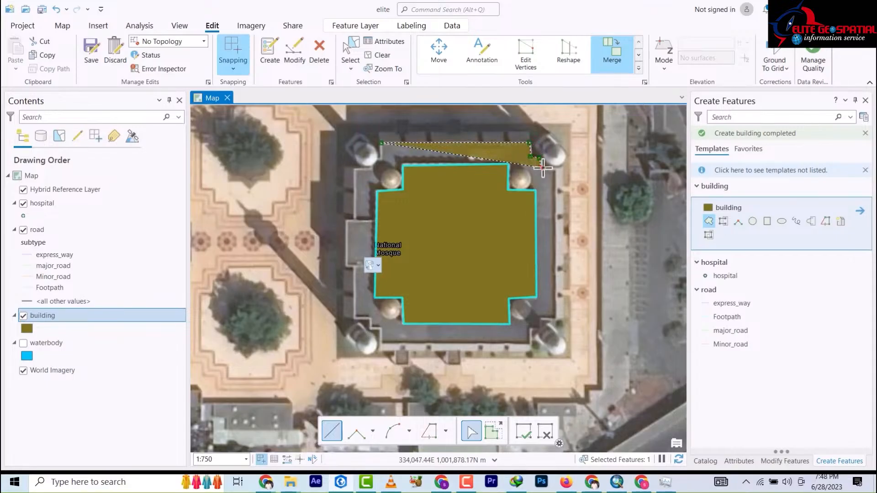
click(557, 169)
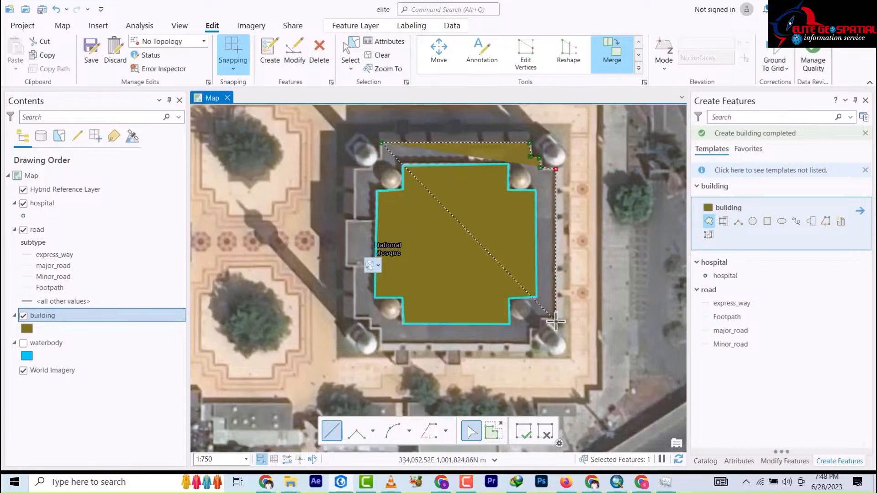
click(557, 318)
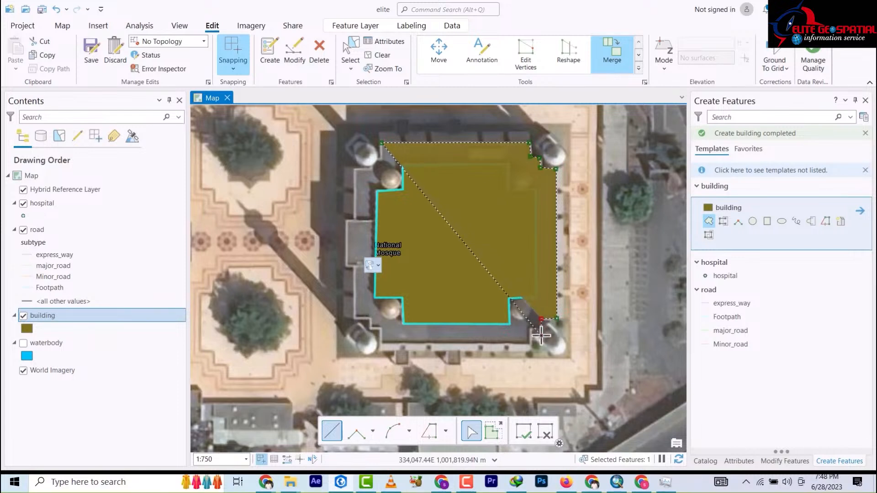
click(541, 318)
click(540, 330)
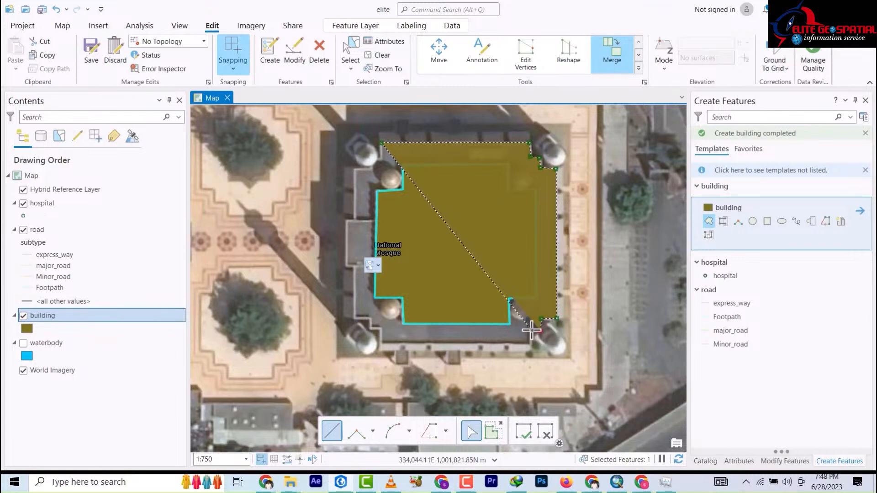
click(532, 330)
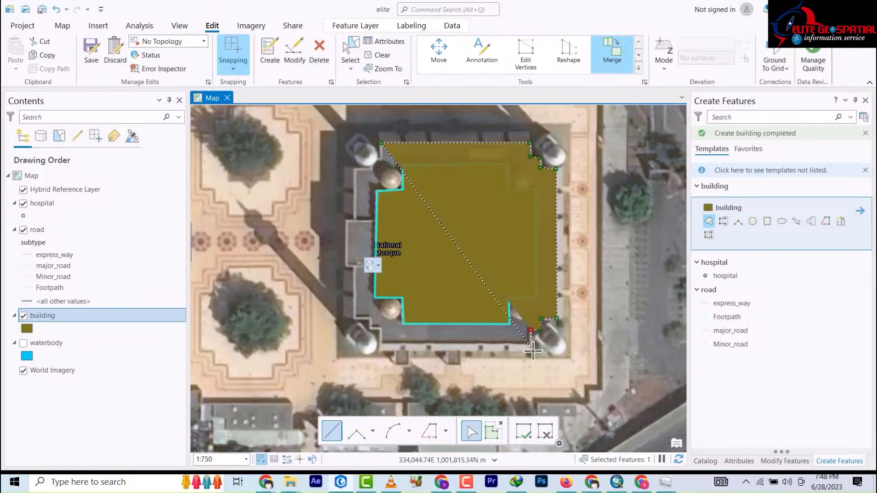
Step: Continue up the stepped left edge past the bottom-left dome and finish the outer roof polygon
click(382, 349)
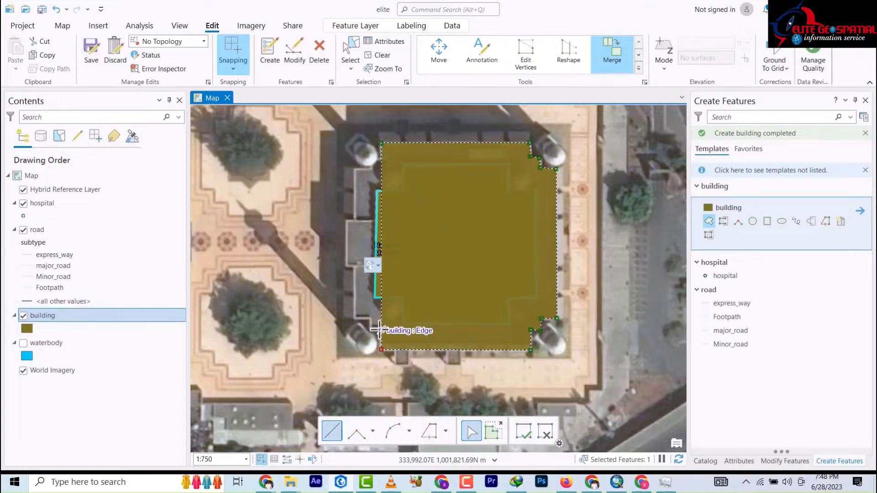
click(382, 330)
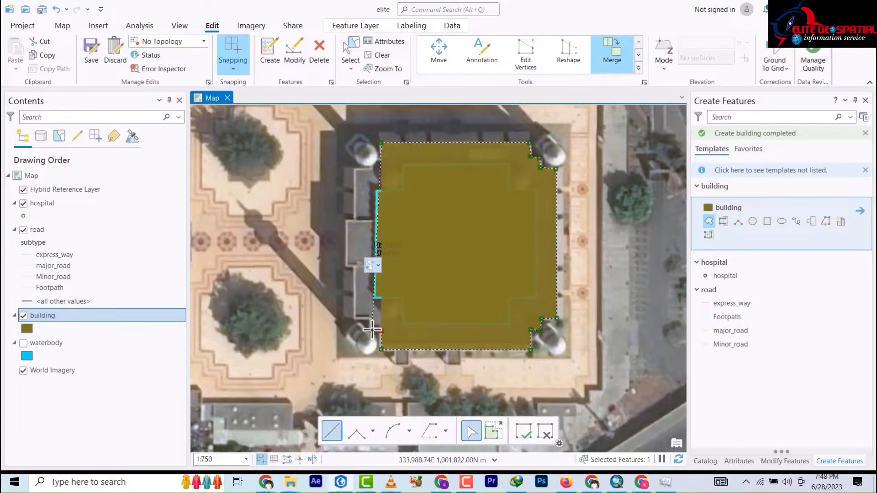
click(372, 328)
click(372, 318)
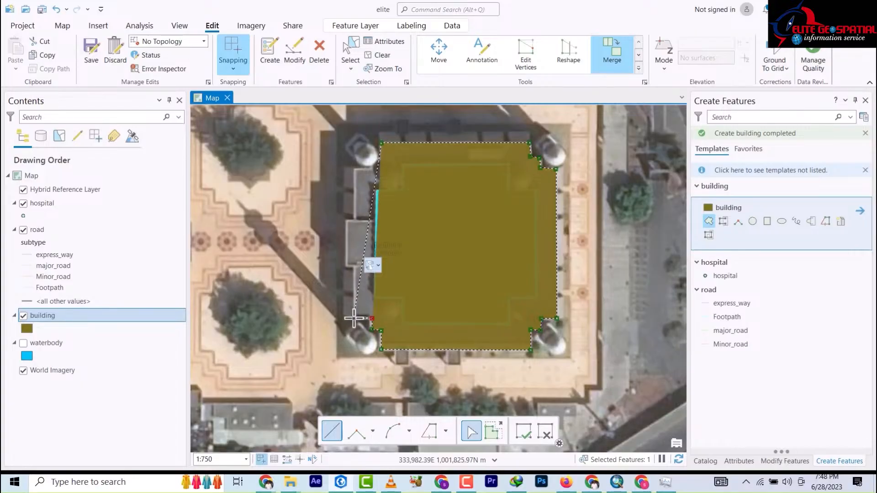
click(350, 268)
click(347, 267)
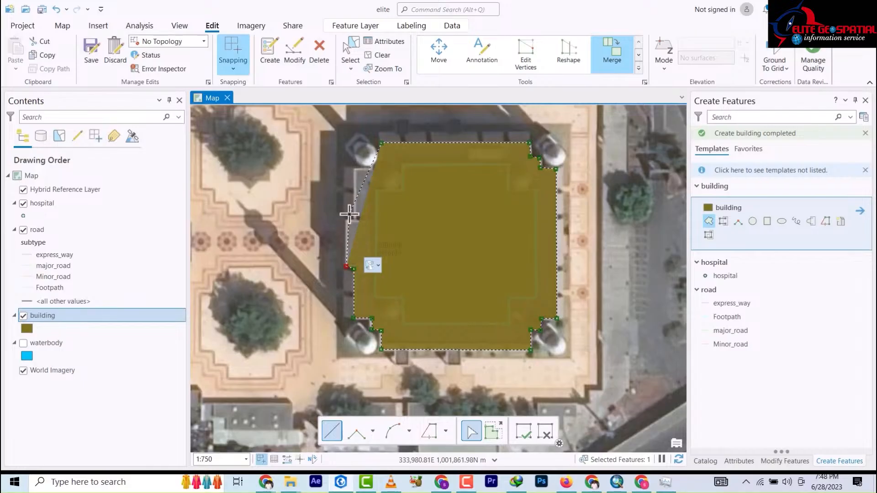
click(345, 224)
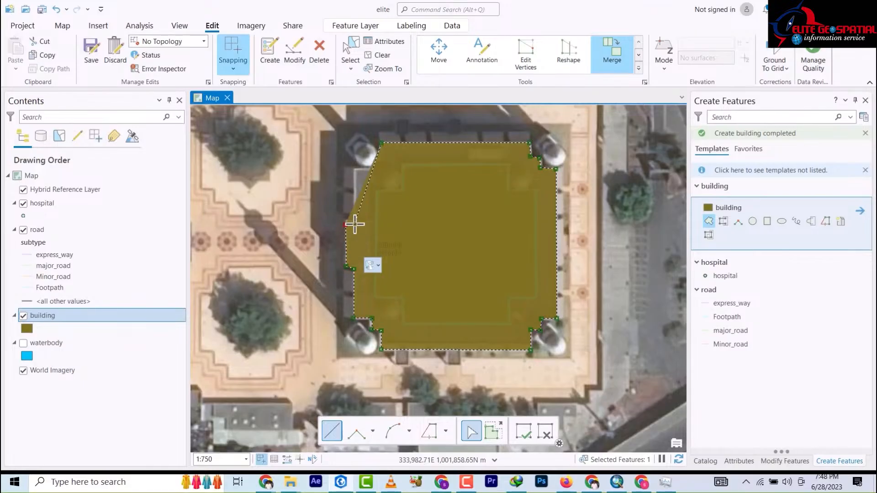
click(354, 224)
click(355, 172)
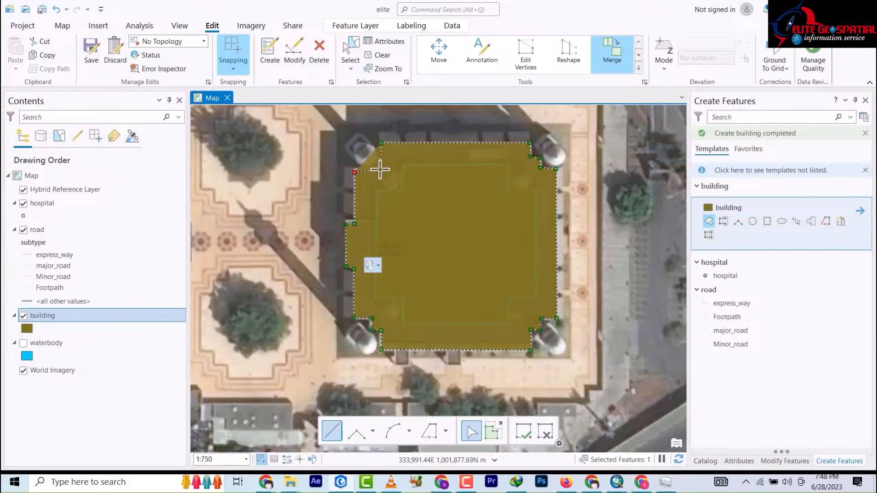
scroll(383, 165, down, 2)
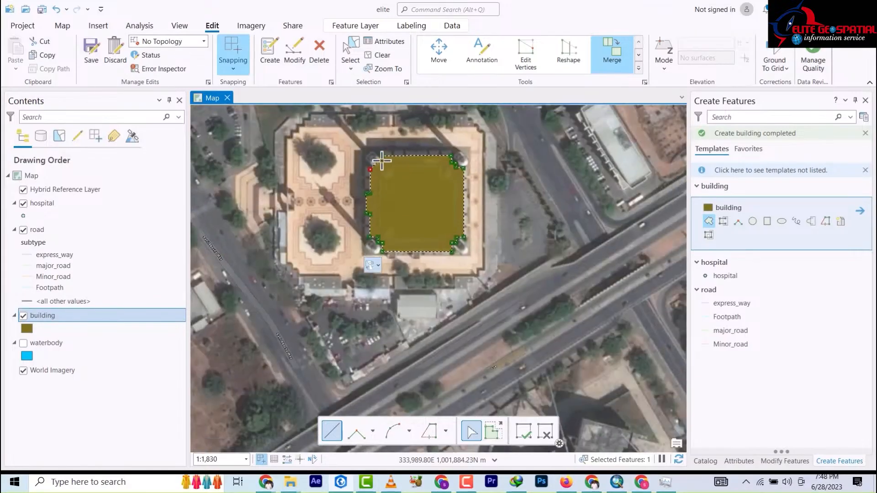
scroll(383, 159, up, 10)
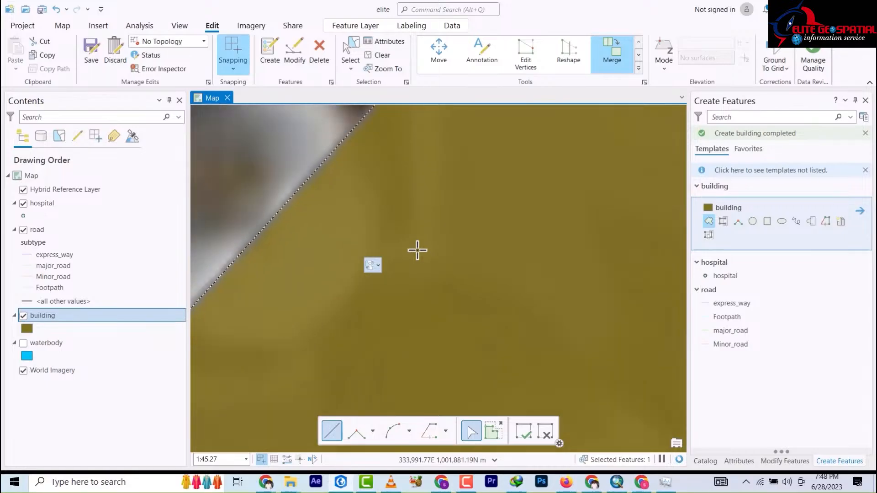
scroll(416, 261, down, 5)
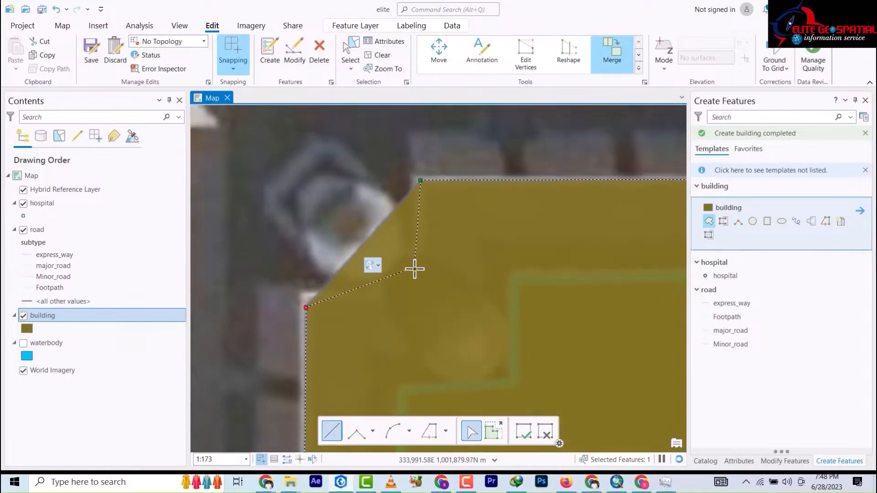
double_click(419, 301)
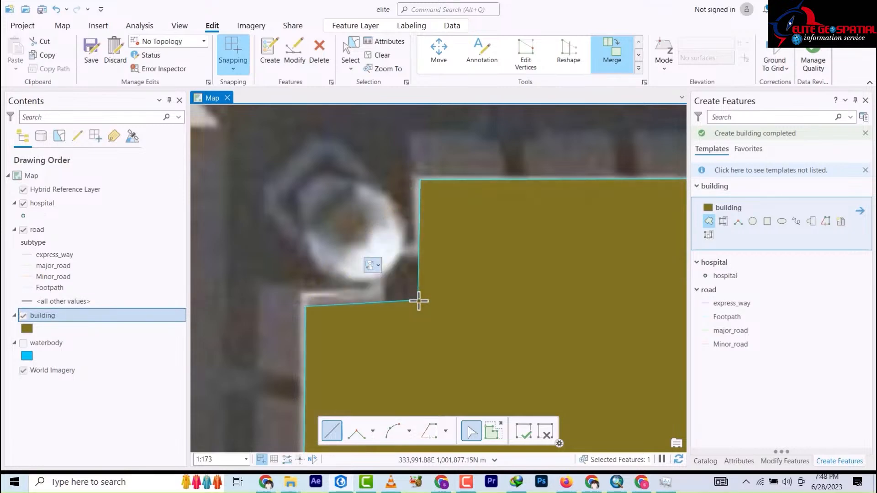
scroll(400, 235, up, 4)
scroll(392, 227, down, 5)
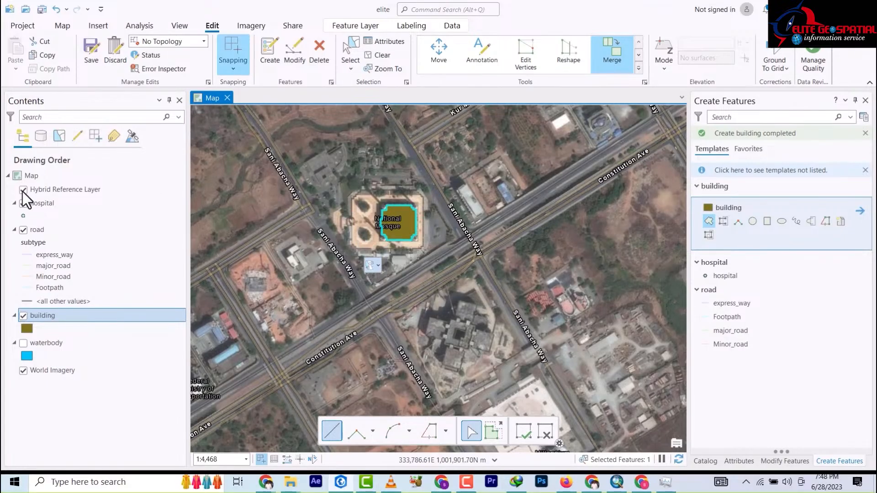
click(28, 328)
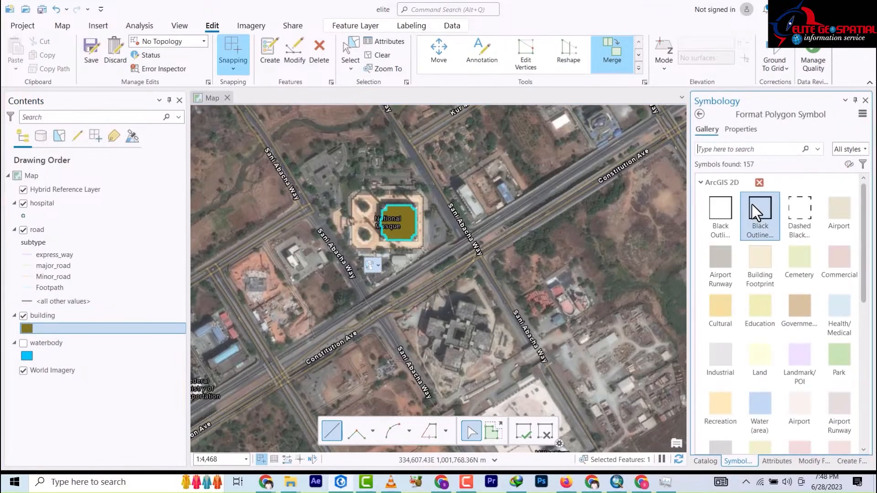
Step: Give the building layer the hollow Black Outline symbol and zoom in on the mosque
click(721, 213)
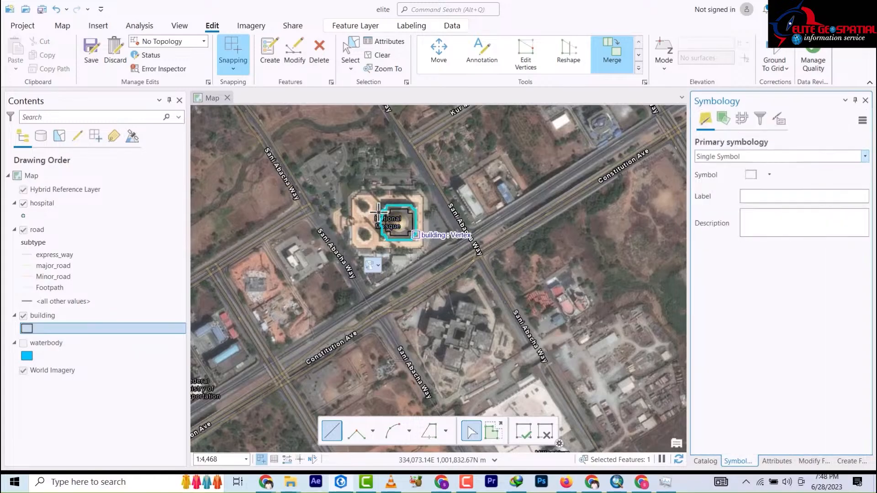
scroll(400, 224, up, 2)
scroll(400, 224, up, 3)
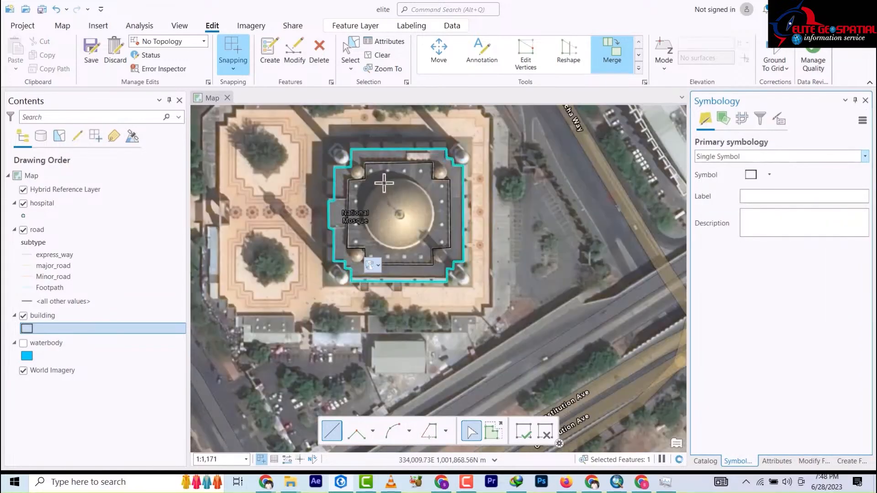
scroll(393, 179, up, 4)
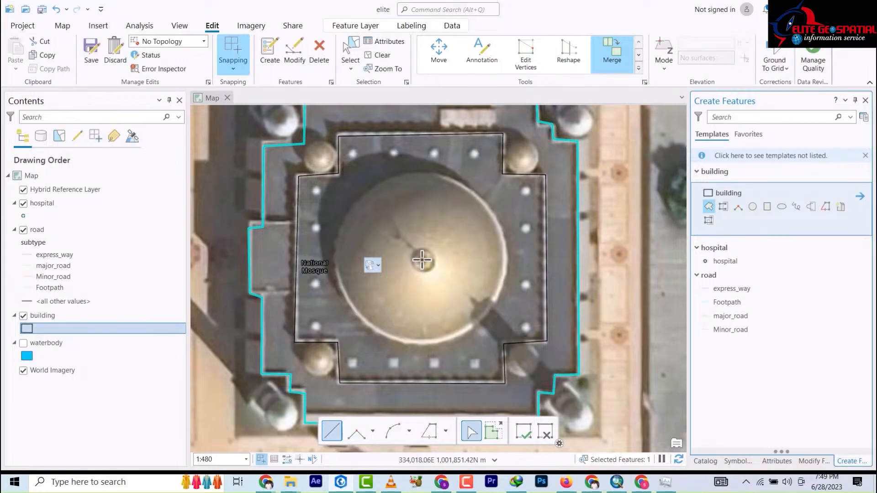
Step: Draw a circular building feature over the mosque's main dome
click(421, 259)
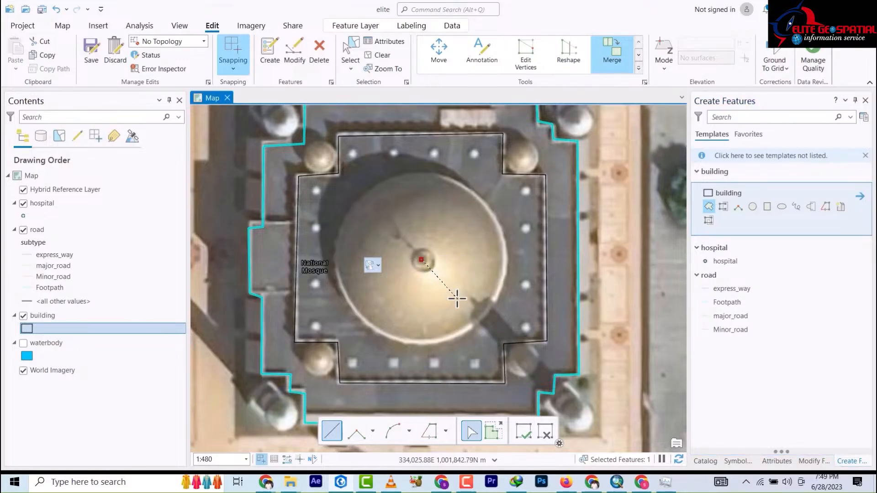
click(753, 207)
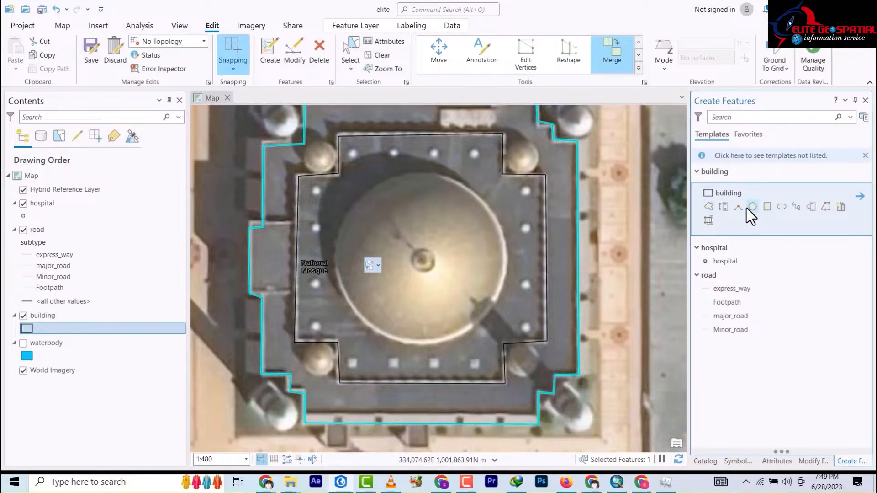
click(424, 260)
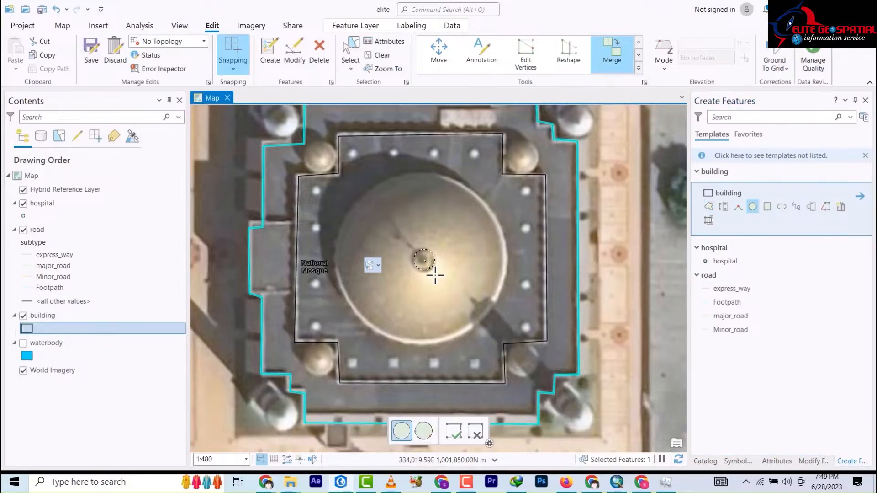
click(465, 332)
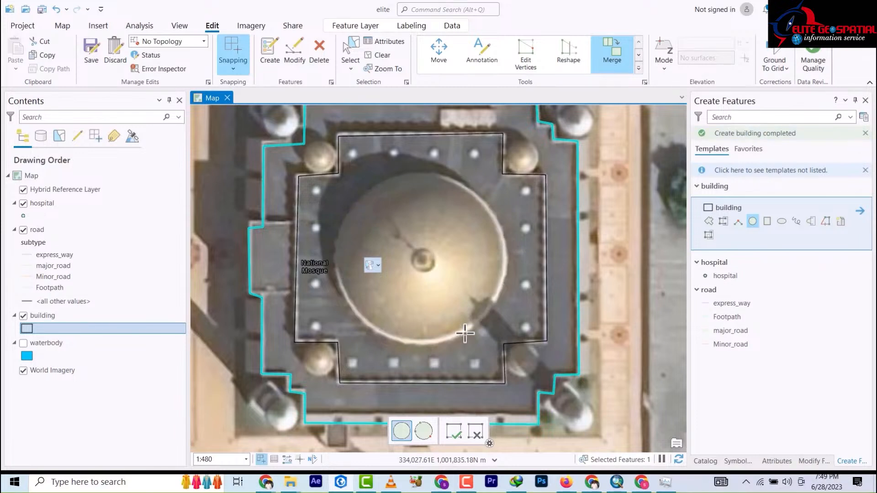
Step: Add circles over the top-right, top-left, lower-left and outer small domes
click(531, 169)
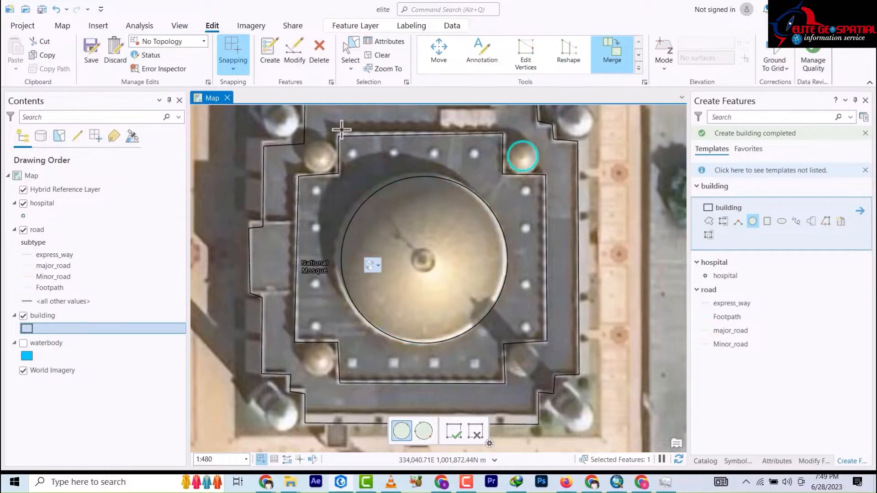
click(332, 166)
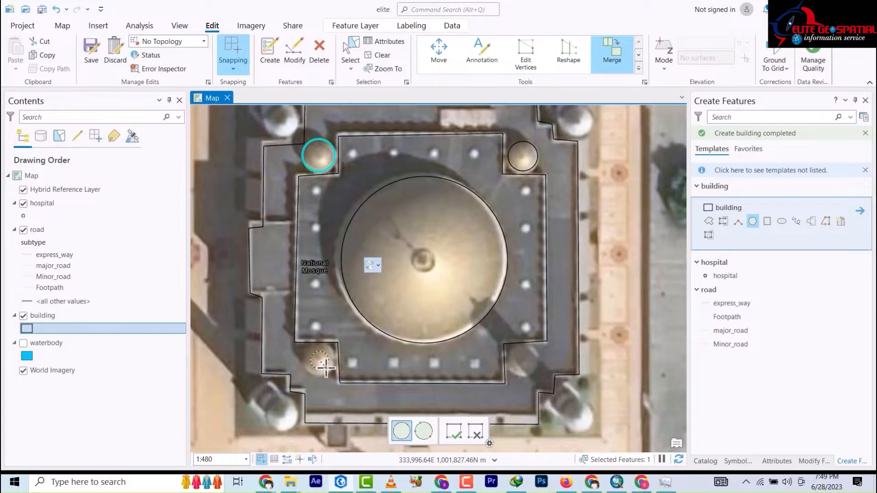
click(328, 370)
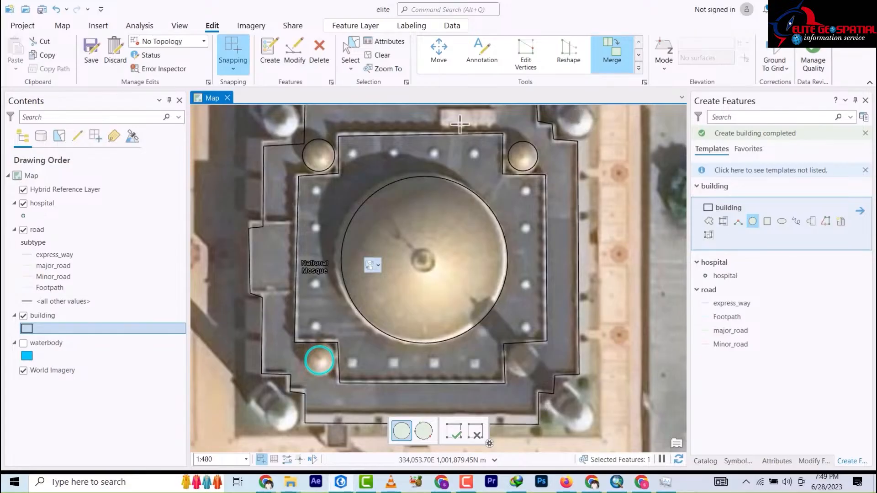
click(292, 132)
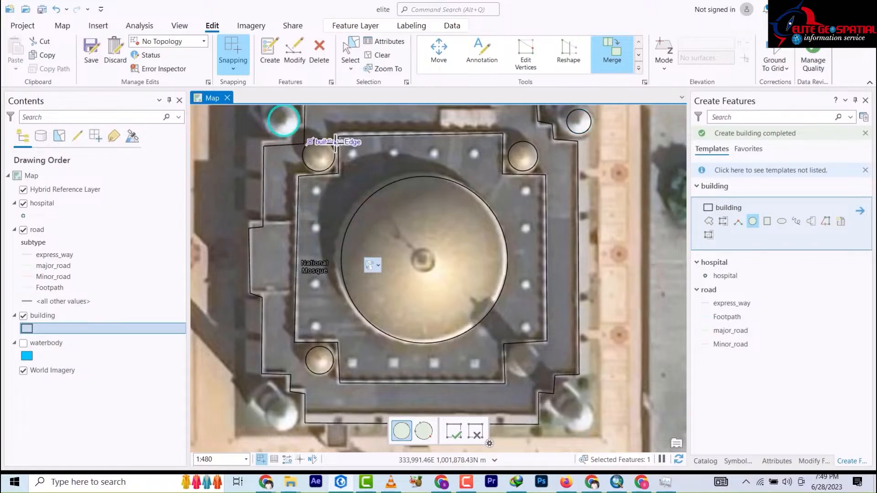
scroll(343, 139, up, 3)
scroll(344, 141, down, 3)
scroll(342, 143, down, 8)
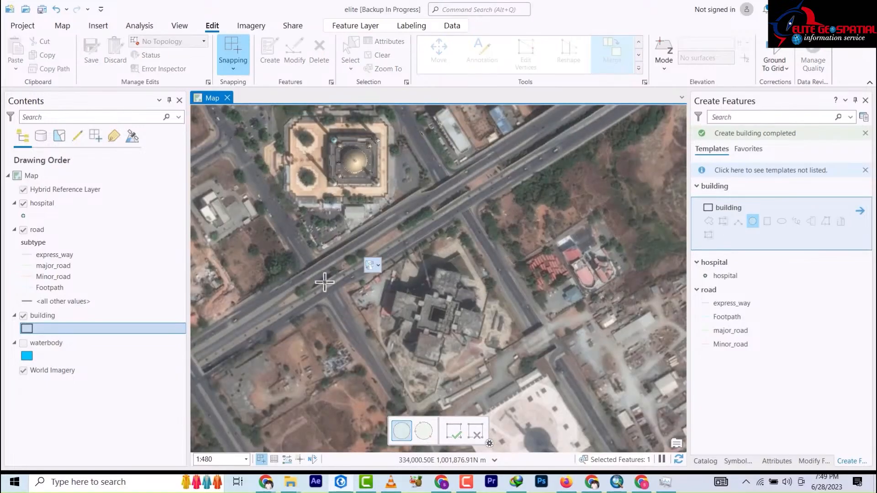
scroll(315, 183, up, 5)
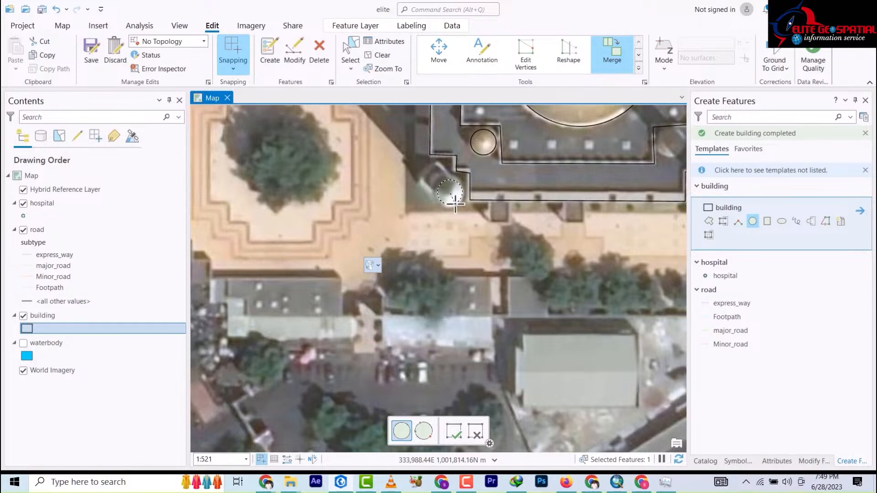
click(455, 203)
scroll(453, 206, down, 2)
scroll(448, 209, up, 3)
scroll(453, 211, down, 5)
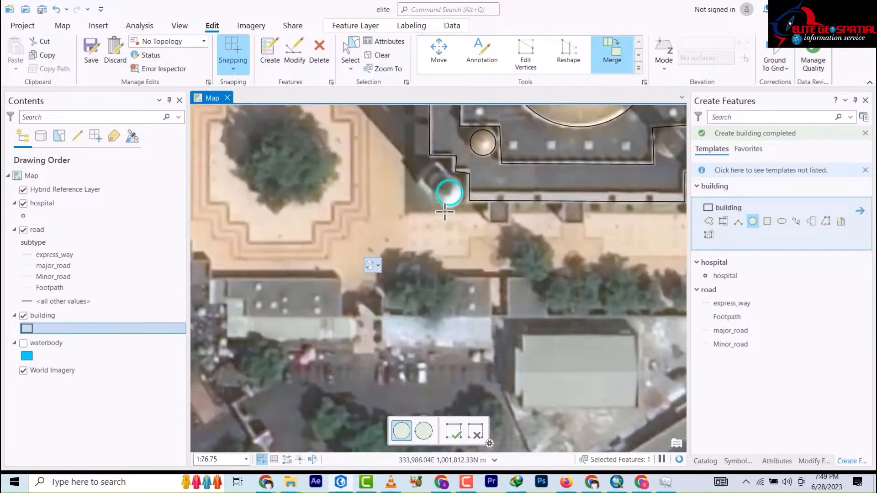
scroll(450, 169, down, 3)
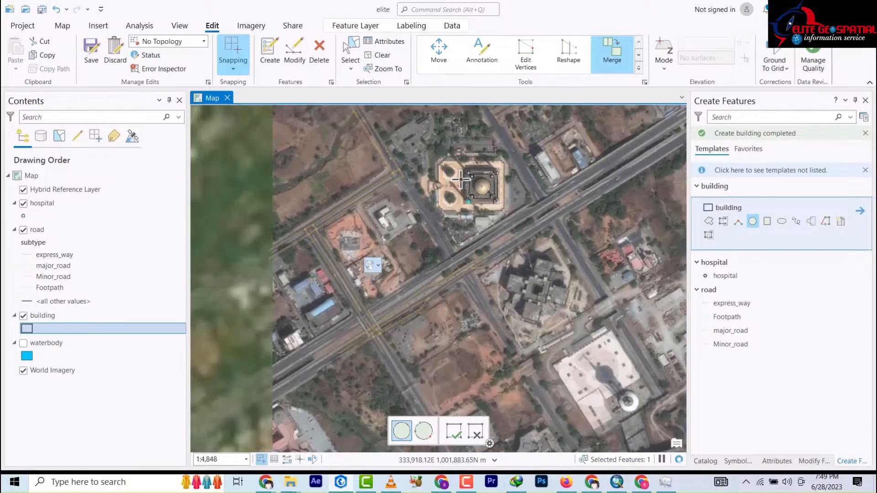
scroll(498, 169, up, 4)
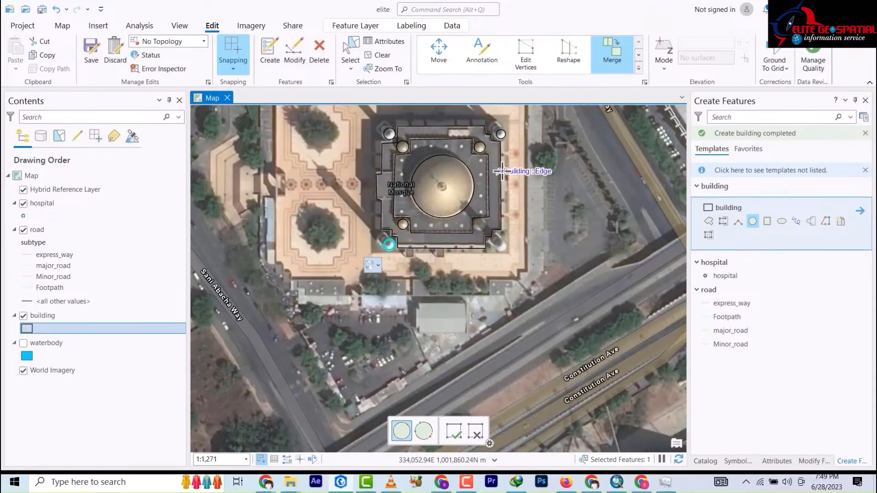
Step: Change the building layer symbol to the solid grey Airport Runway fill
drag(499, 168, 521, 228)
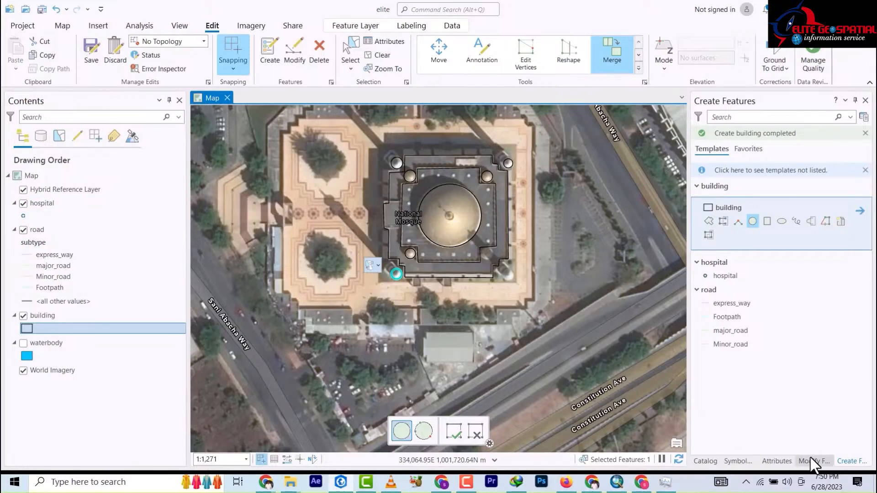
click(737, 460)
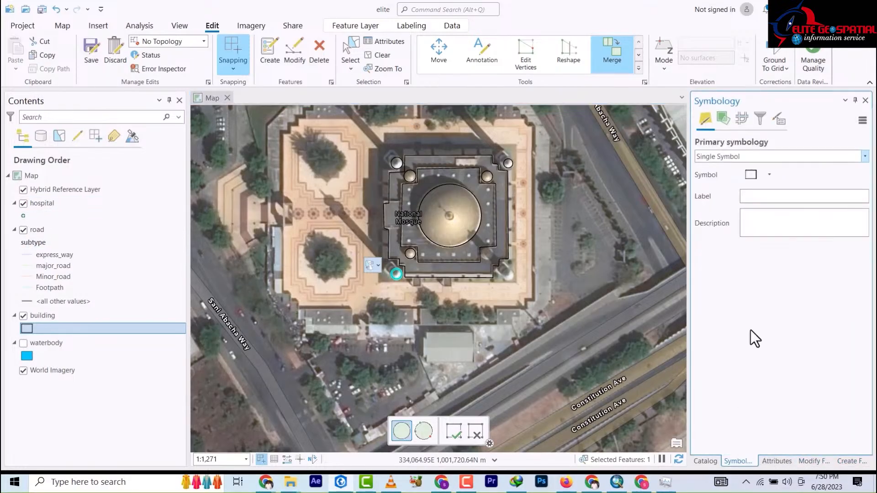
click(750, 175)
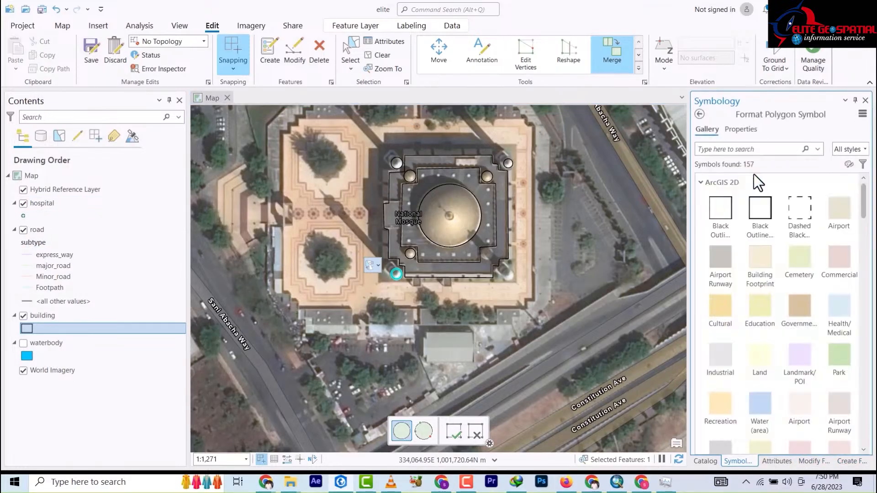
click(730, 258)
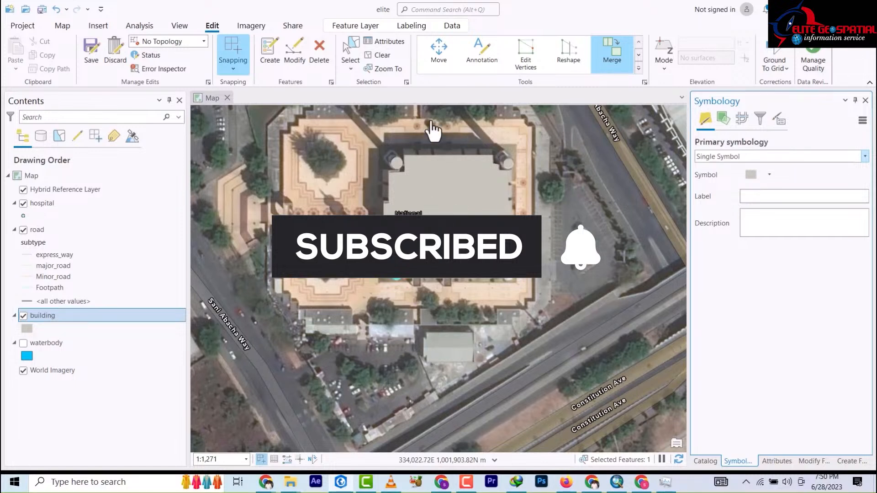
click(351, 53)
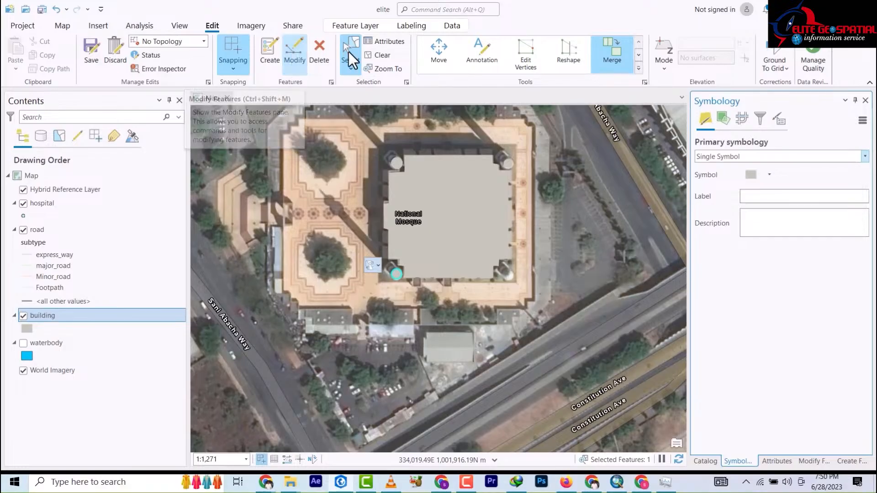
Step: Box-select all the mosque's roof, dome and minaret pieces and merge them into one feature
drag(548, 284, 356, 145)
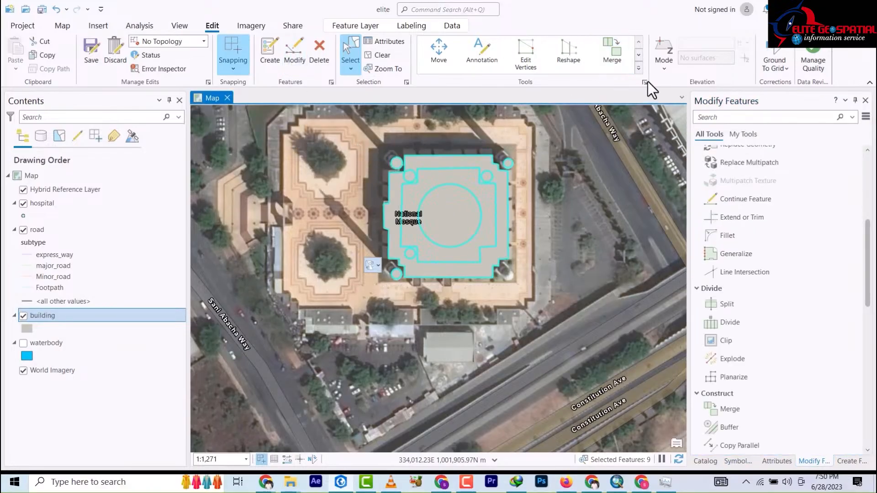
click(614, 59)
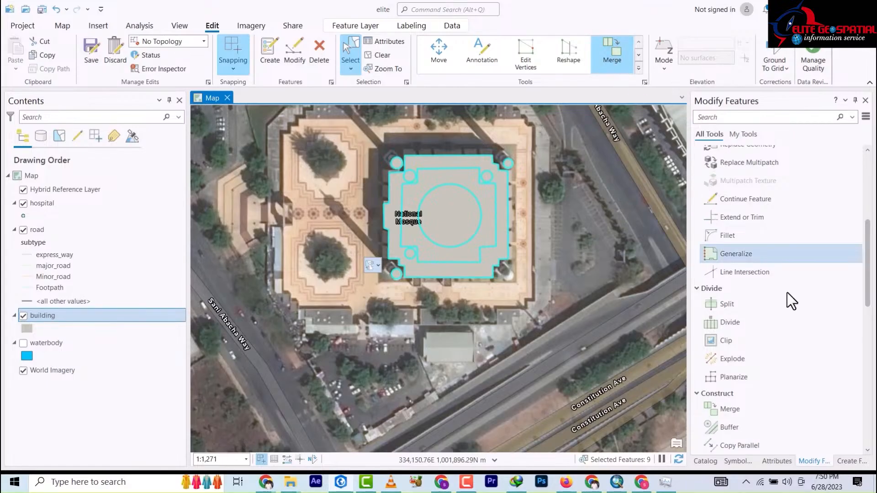
click(855, 446)
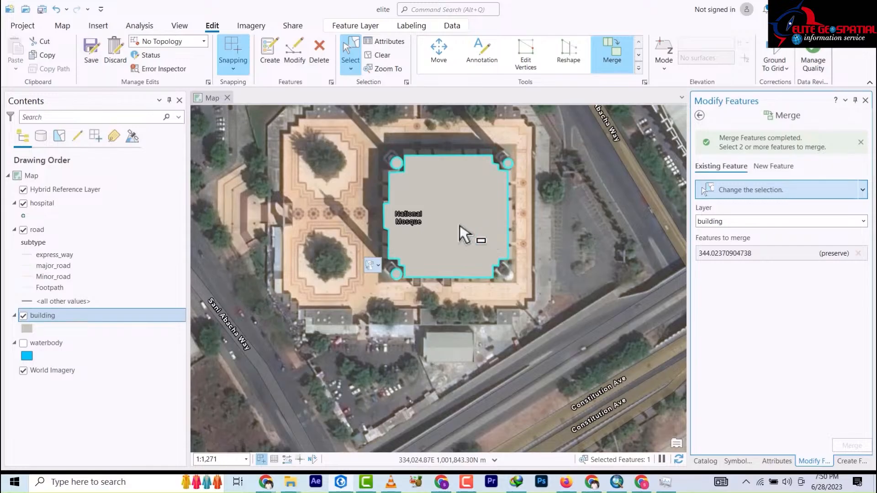
scroll(447, 209, down, 3)
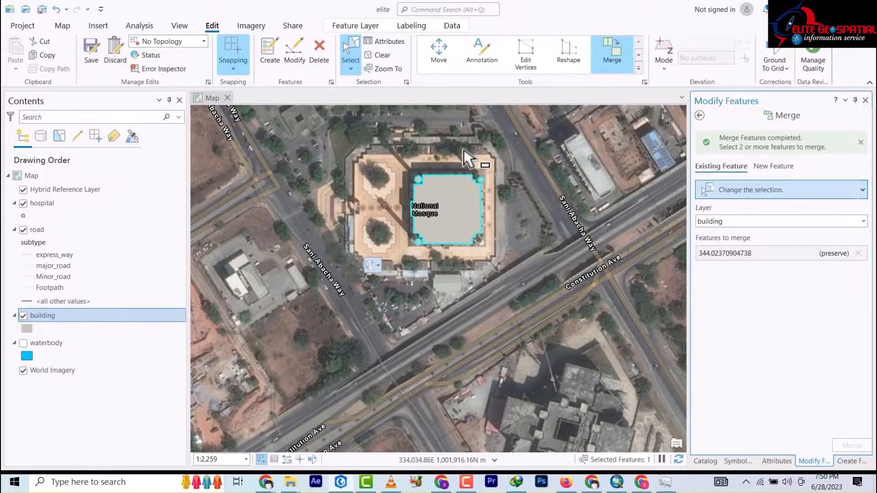
scroll(456, 219, up, 2)
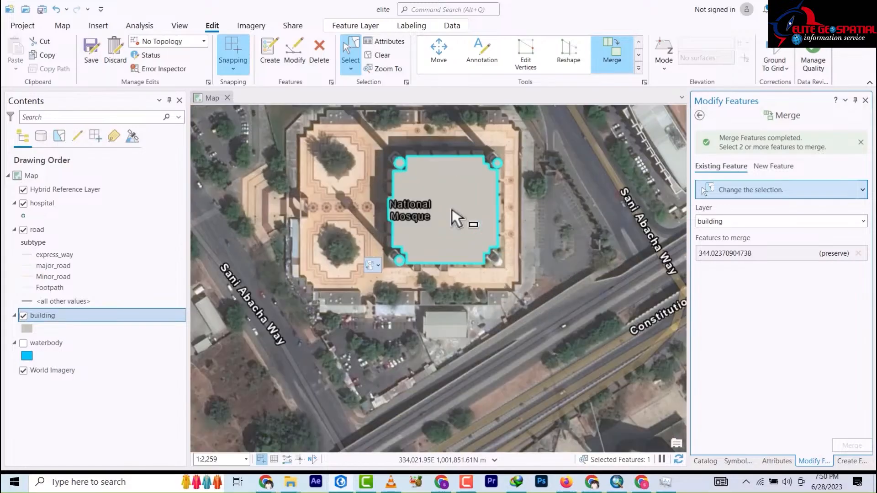
scroll(456, 213, down, 2)
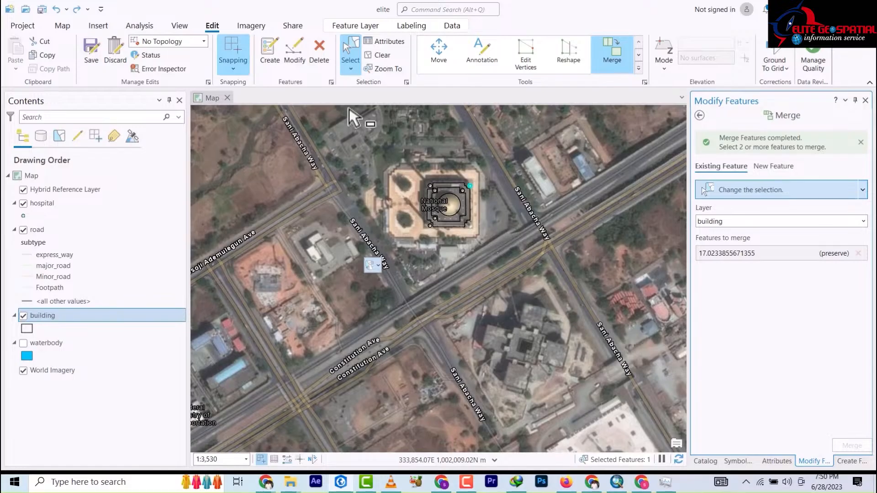
Step: Zoom in and out on the National Mosque to inspect the merged outline footprint
scroll(446, 203, down, 3)
scroll(450, 207, up, 5)
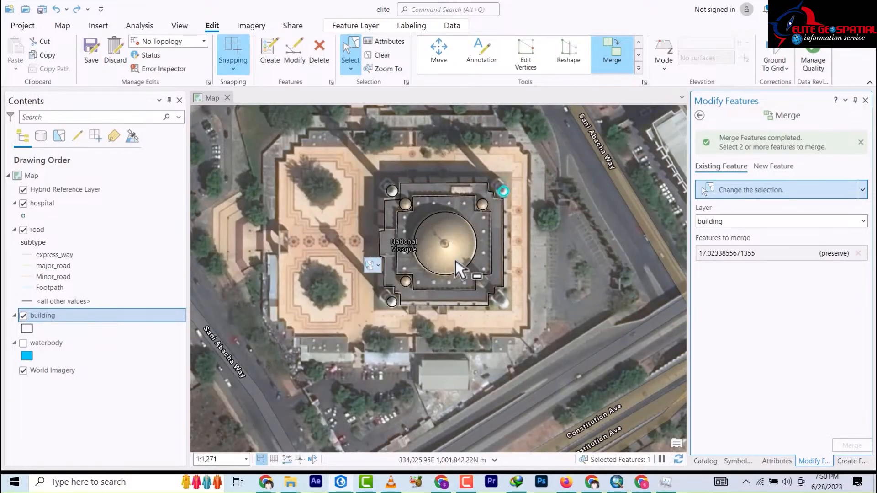
scroll(455, 247, up, 2)
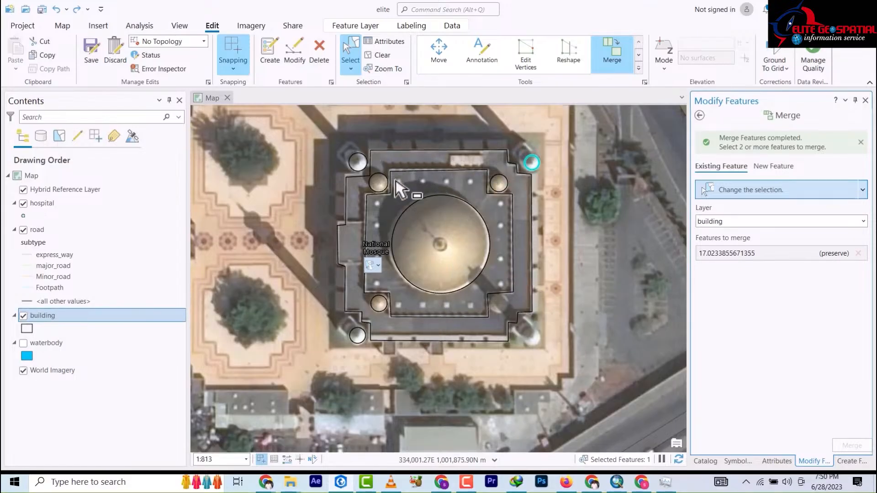
scroll(413, 215, up, 2)
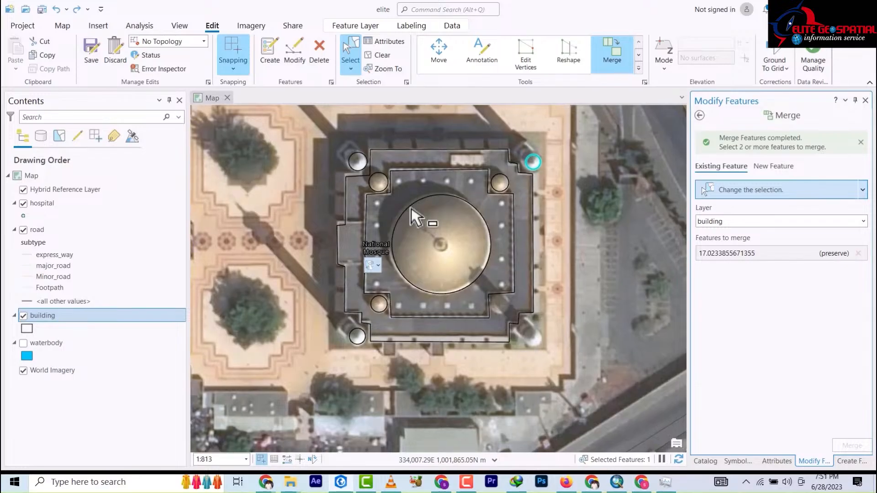
scroll(413, 214, down, 2)
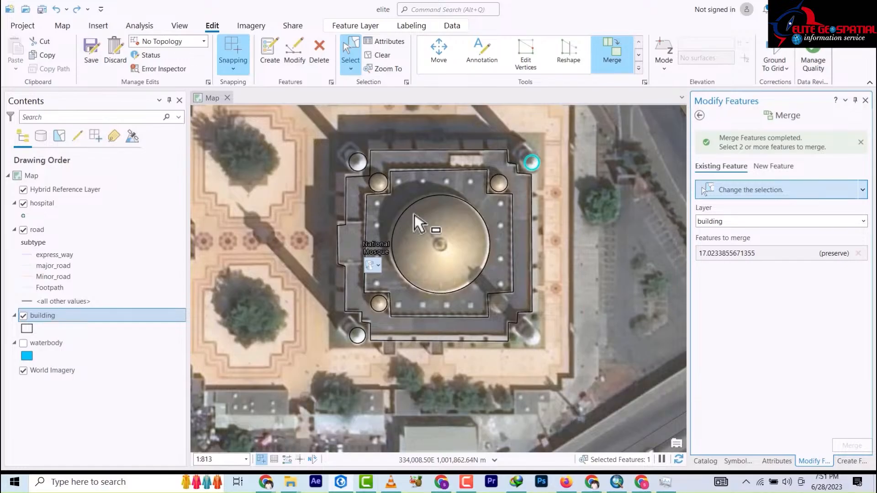
scroll(415, 222, down, 6)
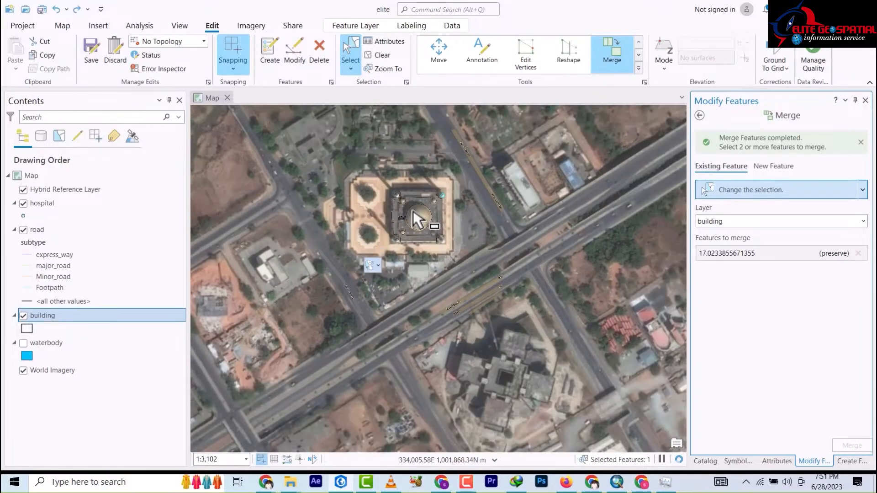
scroll(415, 219, up, 4)
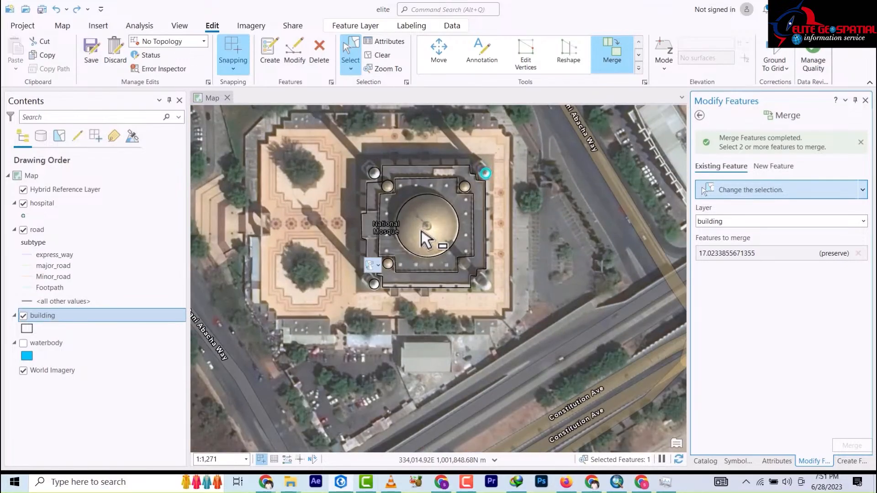
scroll(427, 238, up, 2)
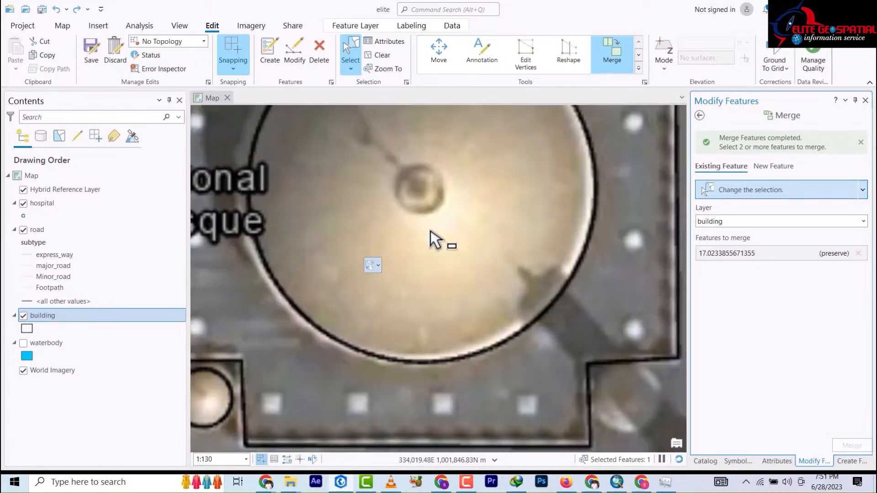
scroll(434, 239, down, 9)
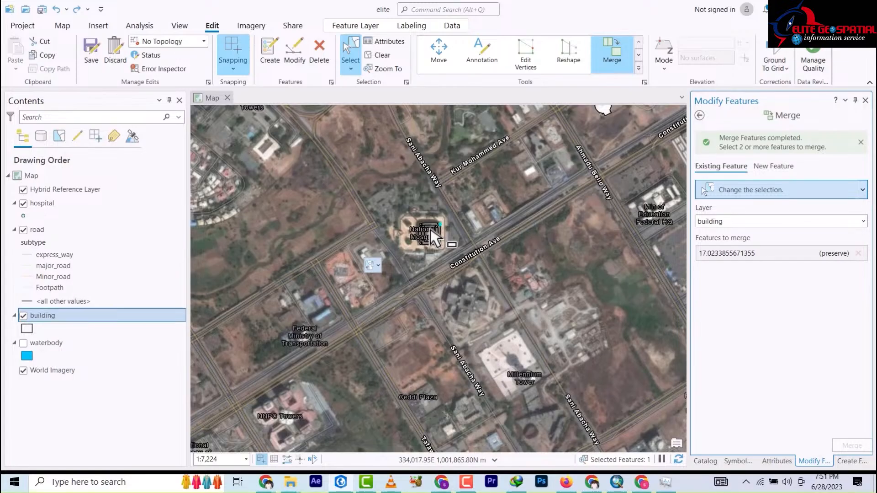
scroll(433, 237, up, 6)
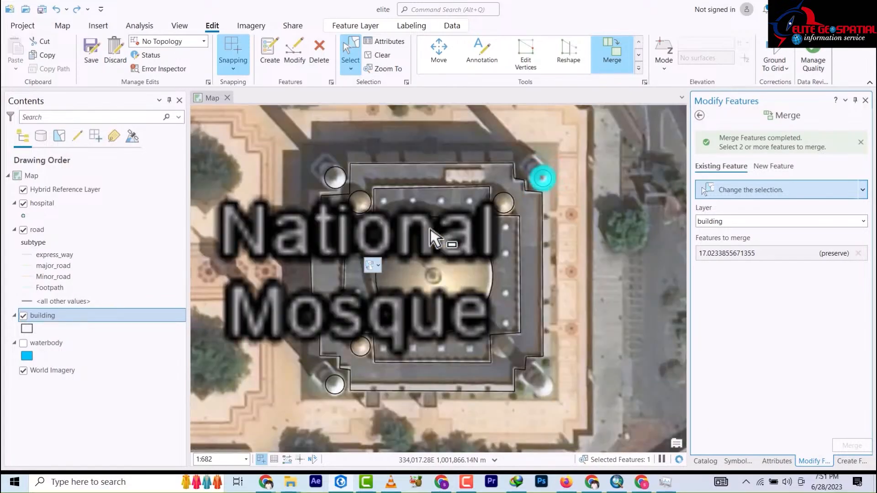
scroll(434, 237, down, 3)
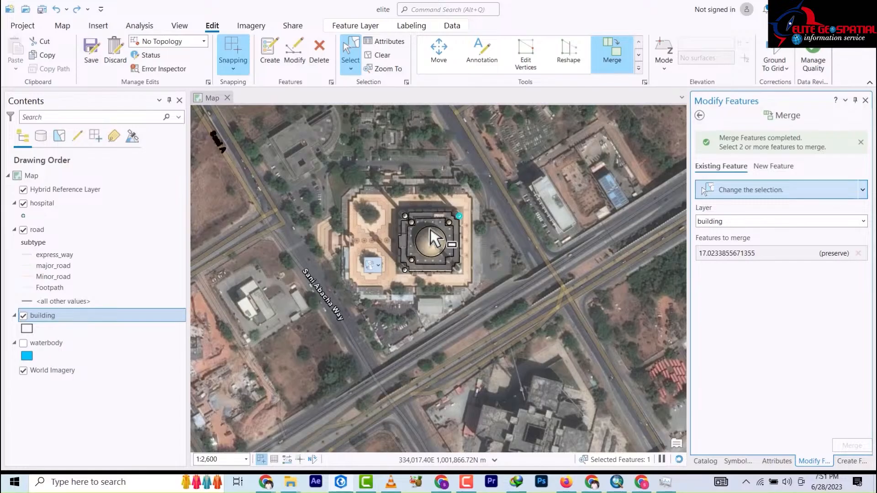
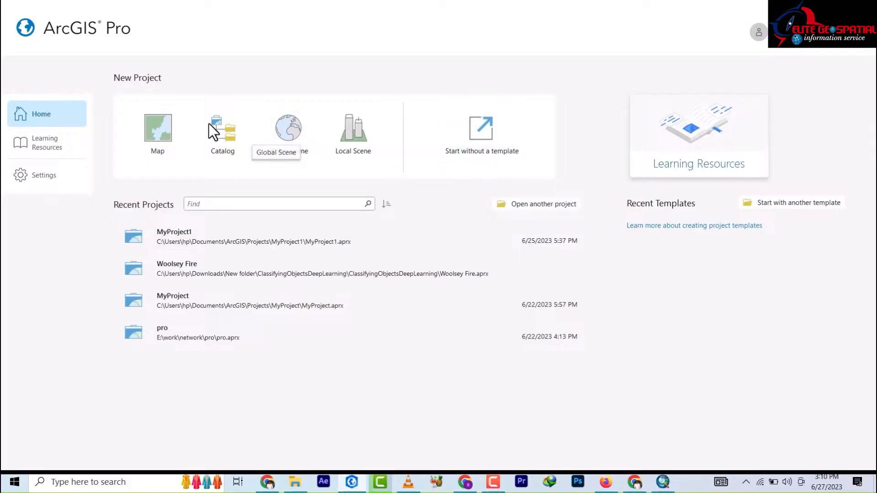
Step: Start a new Map project and name it elite
click(151, 137)
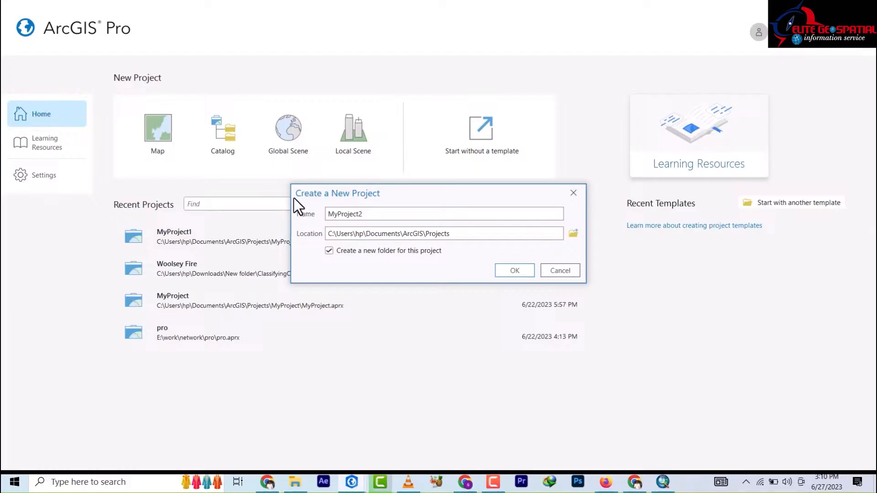
click(378, 215)
double_click(338, 214)
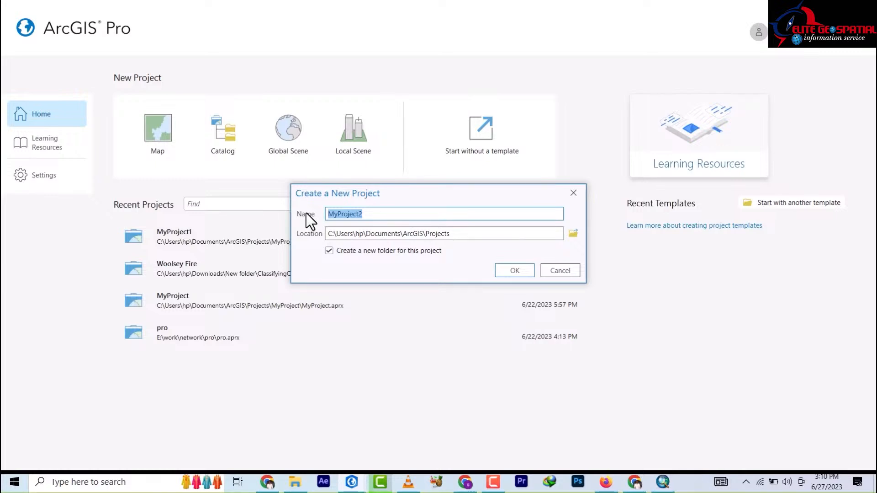
text(s)
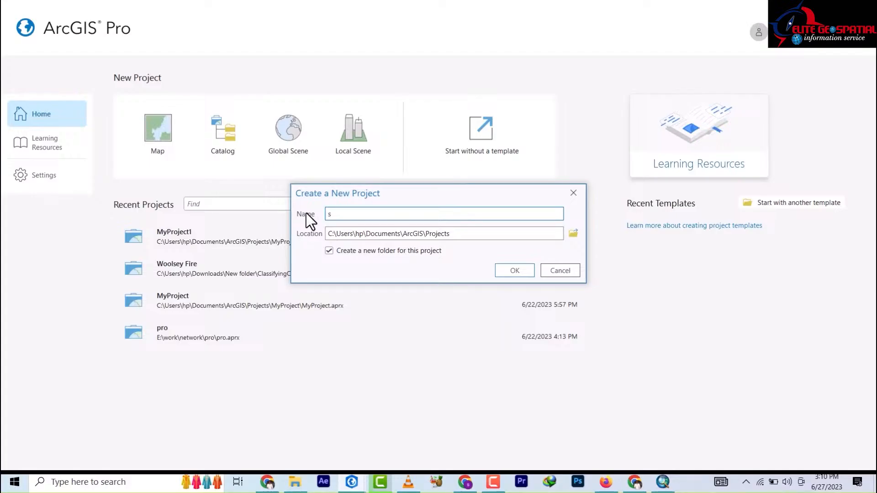
text(elite)
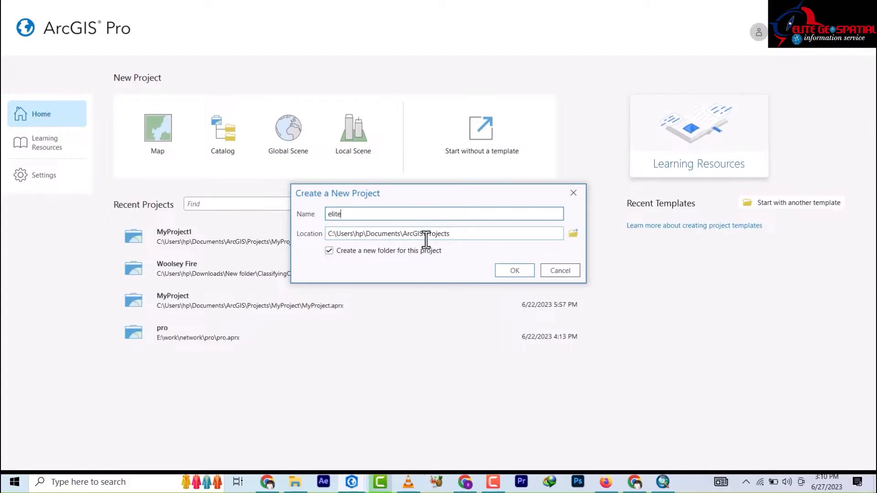
Step: Set the project location to the E:\work folder and create the project
click(572, 233)
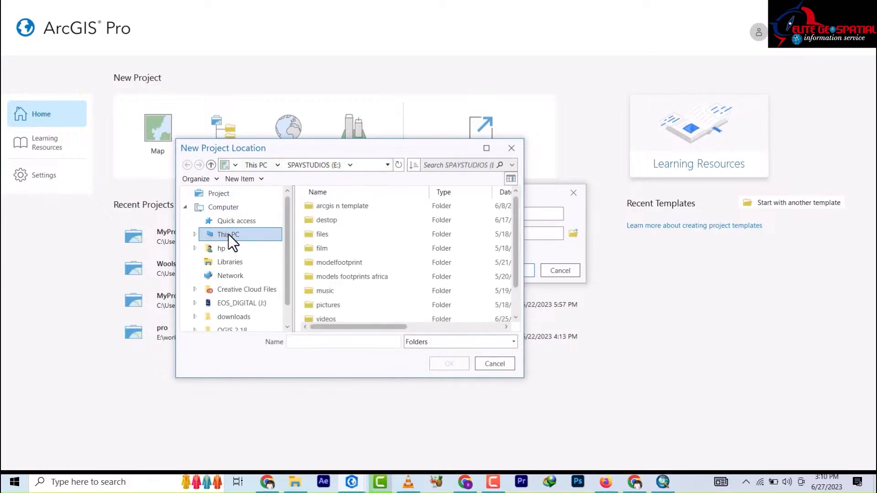
click(229, 236)
scroll(388, 304, down, 1)
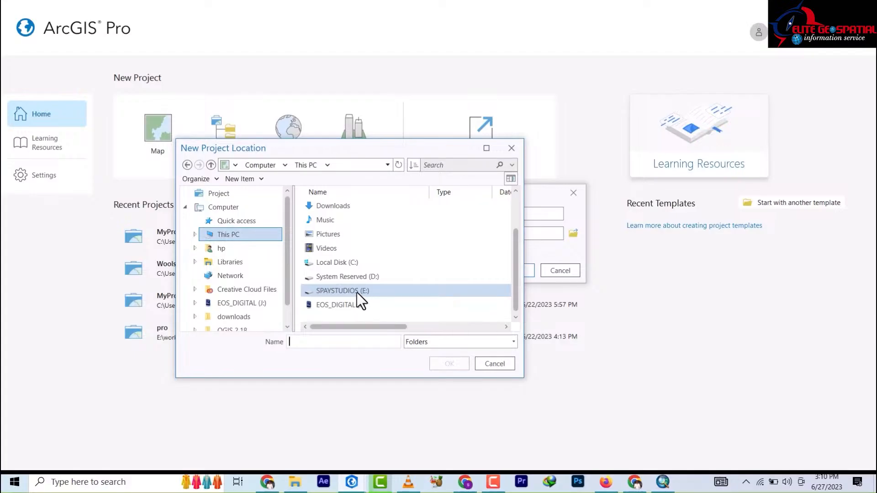
double_click(347, 291)
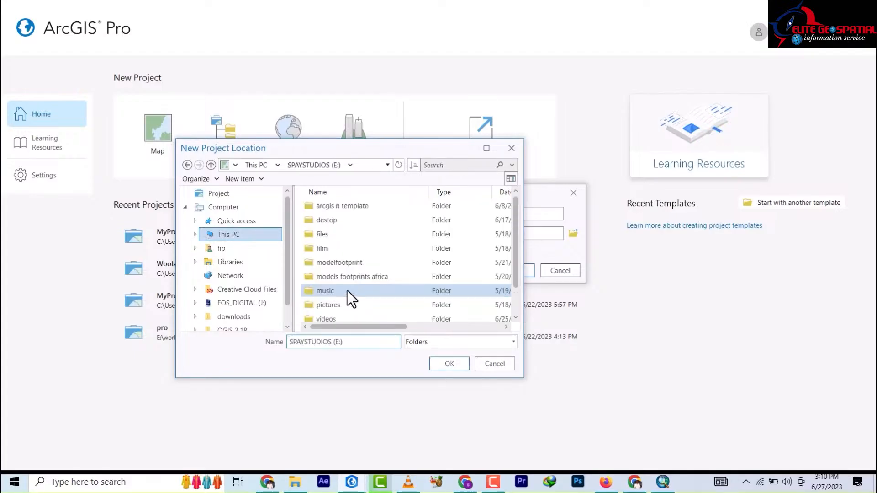
scroll(352, 300, down, 1)
click(324, 305)
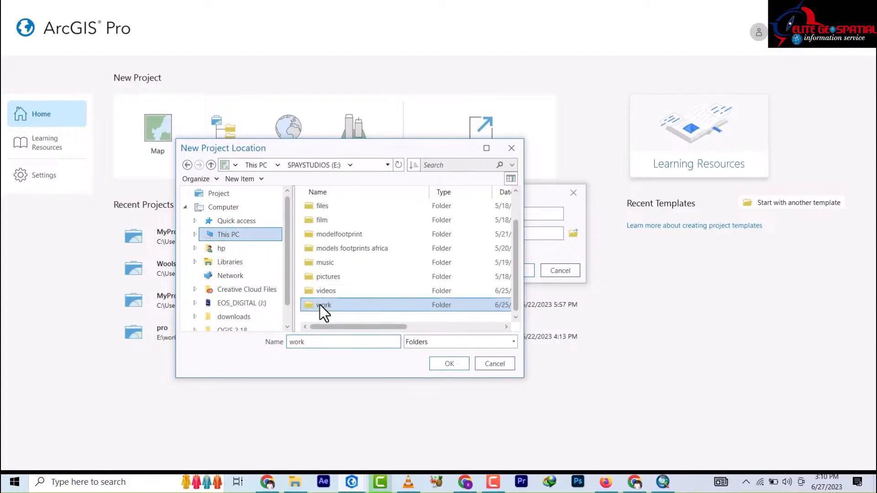
click(452, 368)
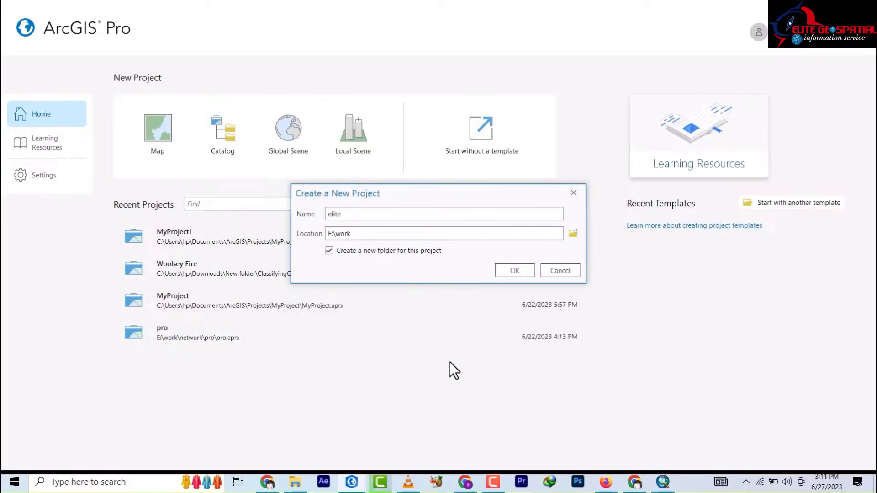
click(514, 273)
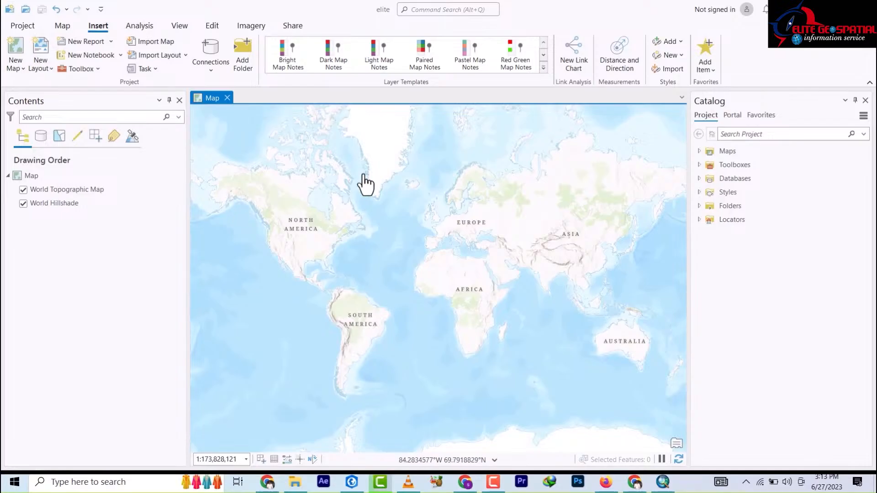
Step: Zoom the topographic map in and out until Africa sits centred with Europe and South America
scroll(364, 176, down, 2)
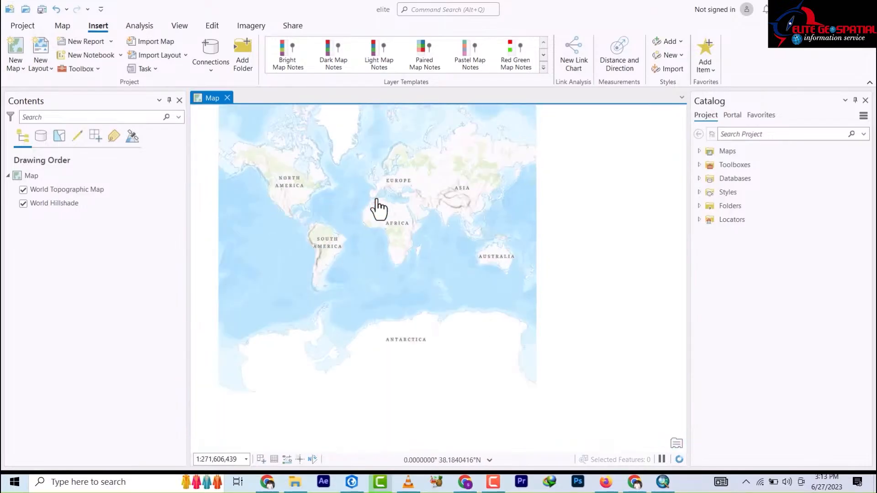
scroll(427, 269, up, 3)
scroll(437, 310, down, 1)
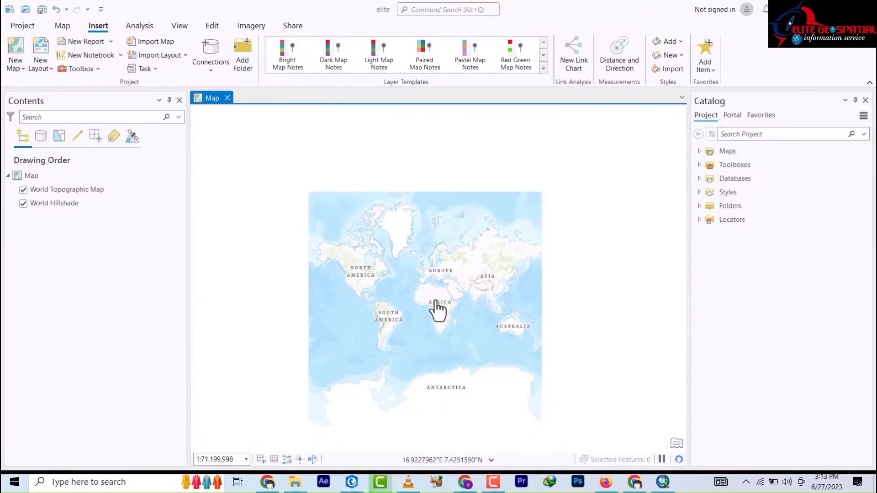
scroll(436, 310, up, 3)
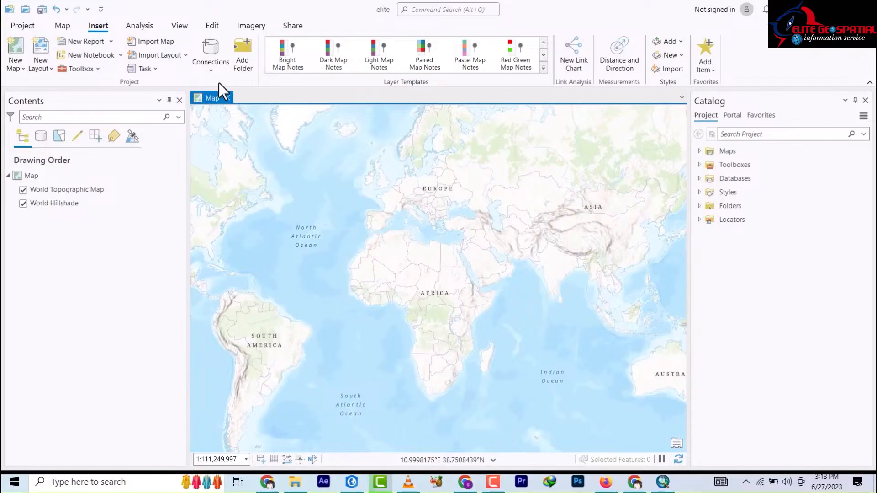
Step: Look through the Map, Insert and Analysis tabs, then check the Explore pop-up layer options
click(62, 27)
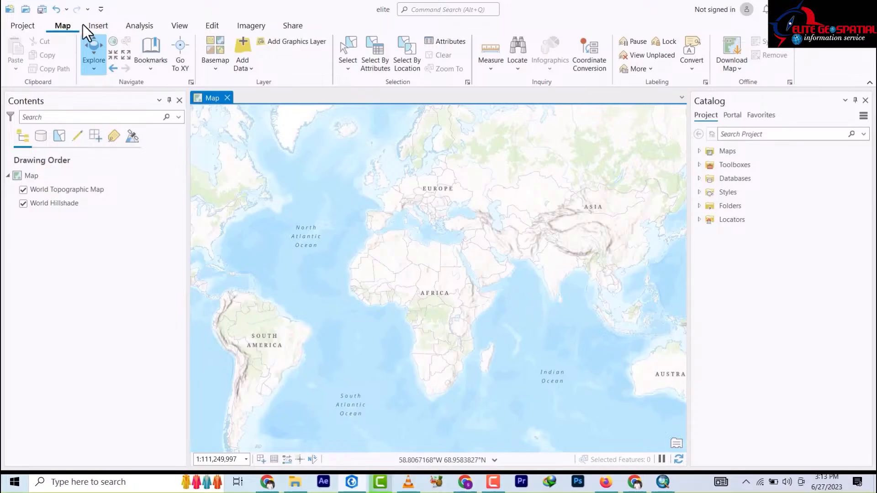
click(98, 28)
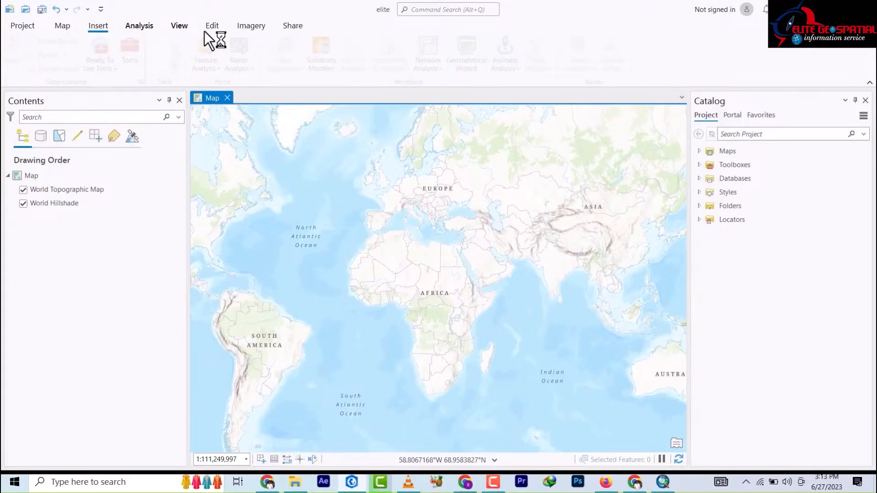
click(59, 24)
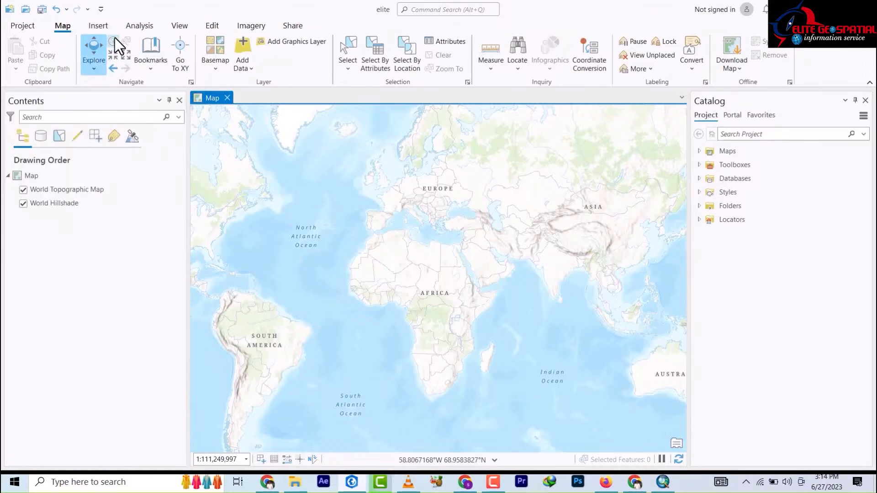
click(94, 70)
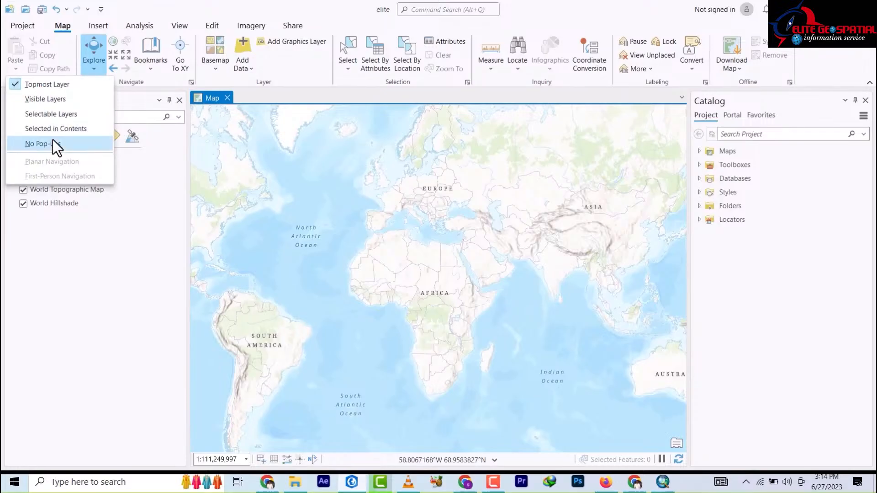
click(223, 22)
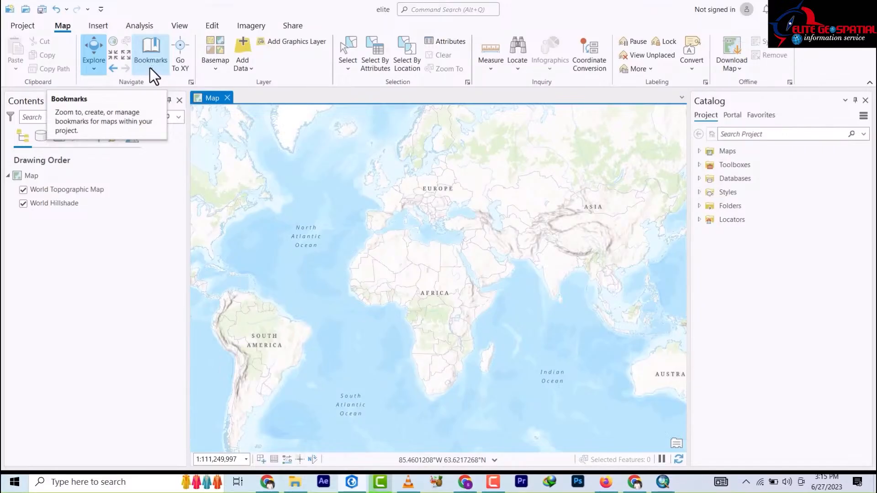
Step: Use Go To XY to jump to longitude 7.22, latitude 9.34
click(181, 68)
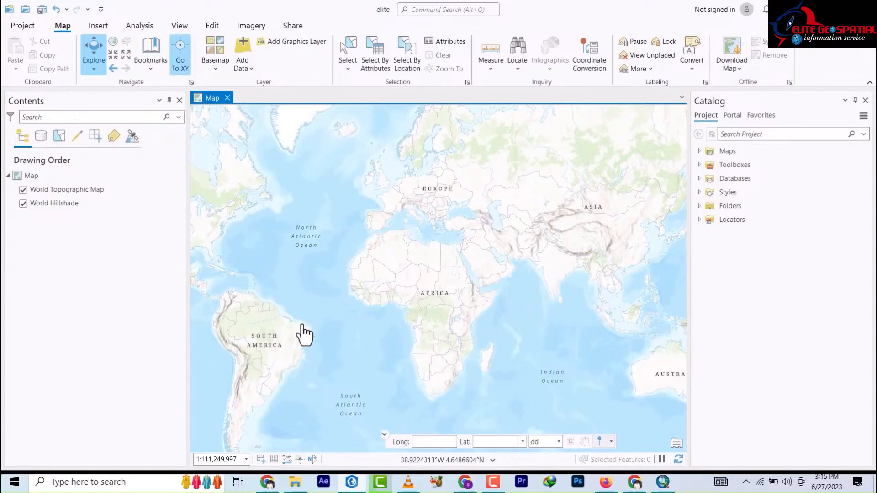
click(430, 442)
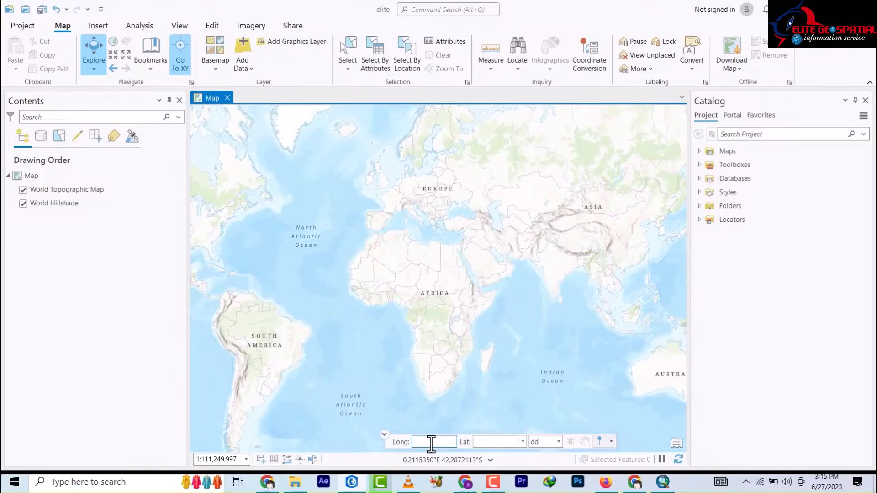
text(7.22)
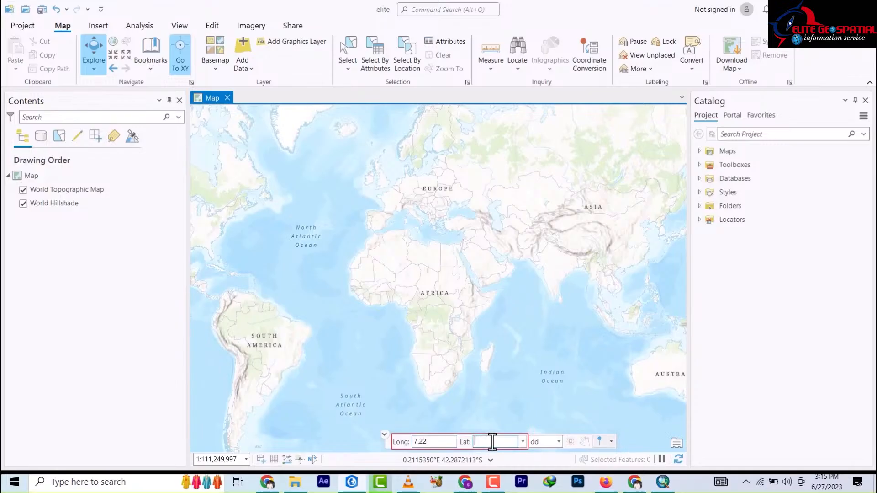
text(9.34)
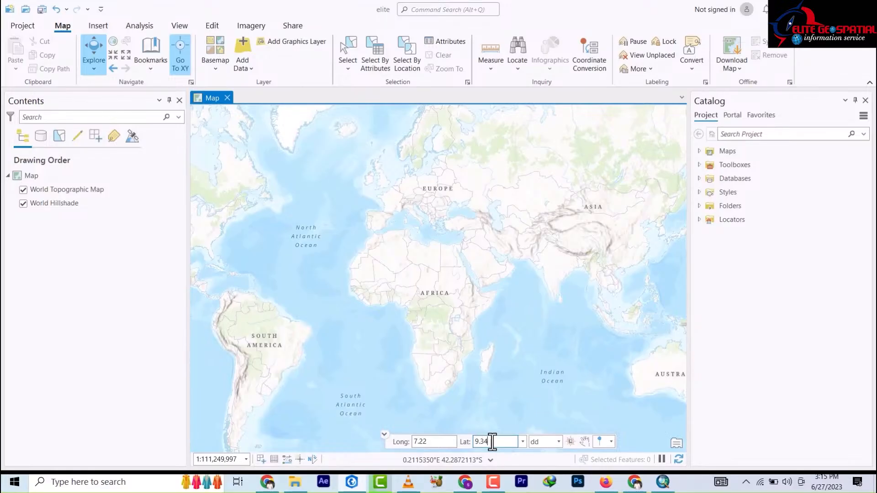
key(Return)
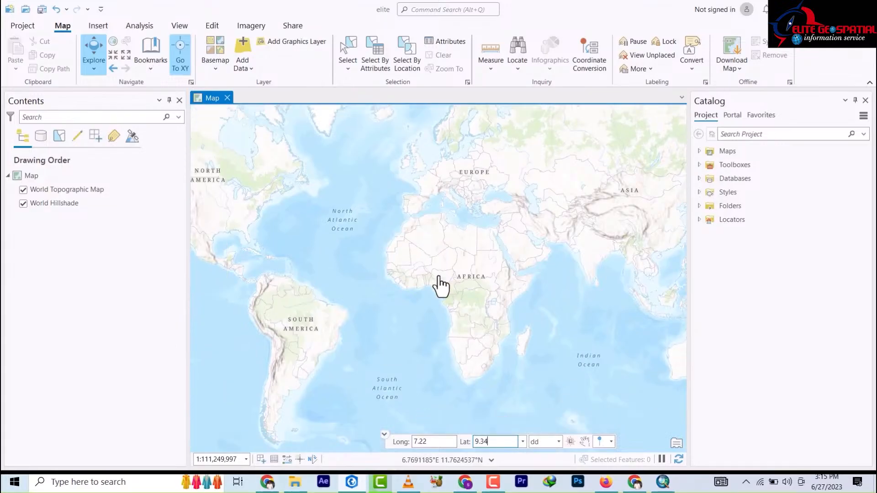
Step: Pan around central Nigeria from Abuja toward Nassarawa, Keffi, Lafia and Doma
scroll(447, 279, up, 3)
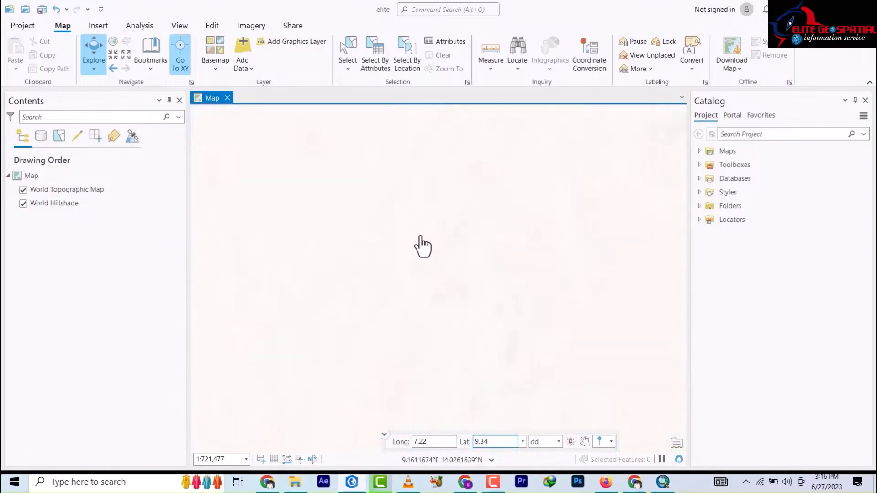
scroll(425, 250, down, 8)
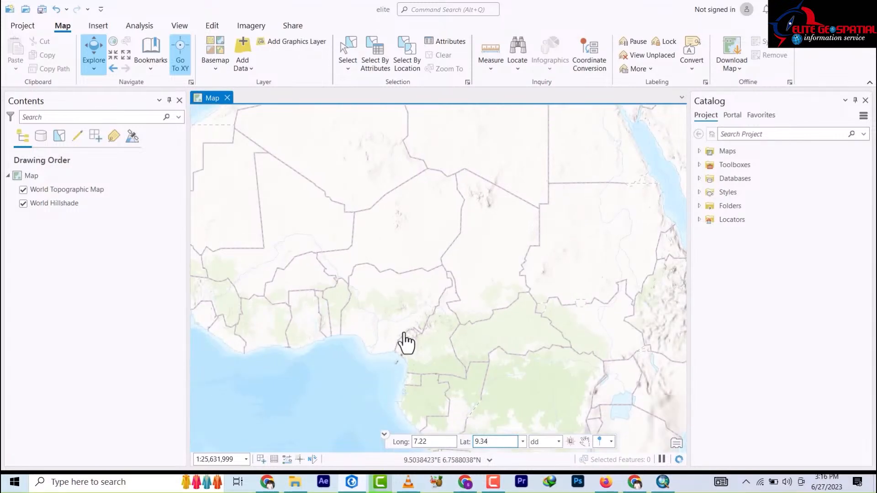
scroll(392, 343, up, 4)
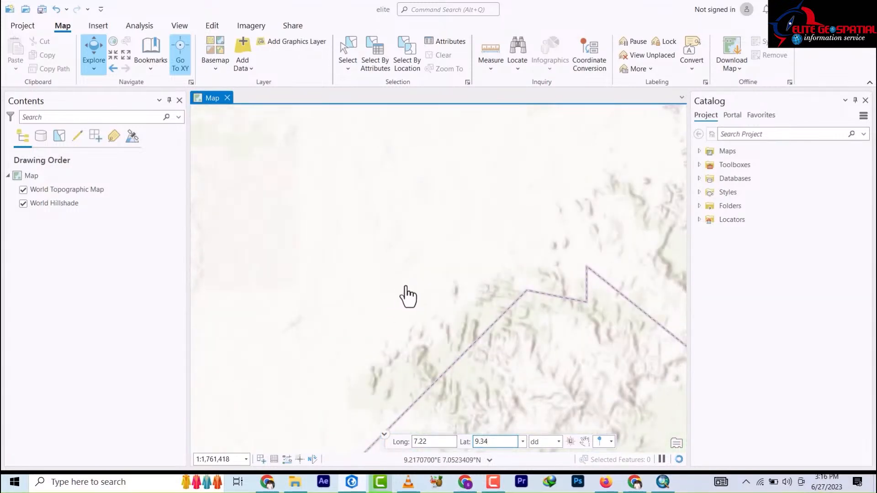
scroll(408, 296, down, 2)
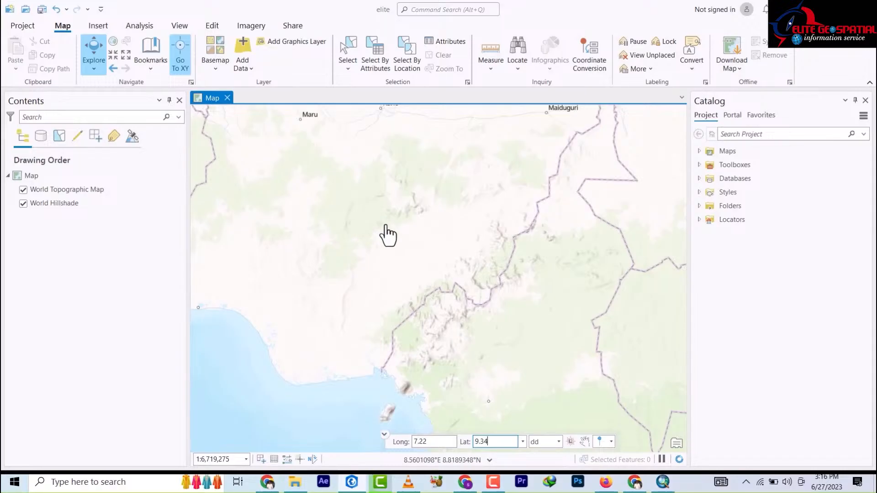
scroll(387, 235, up, 2)
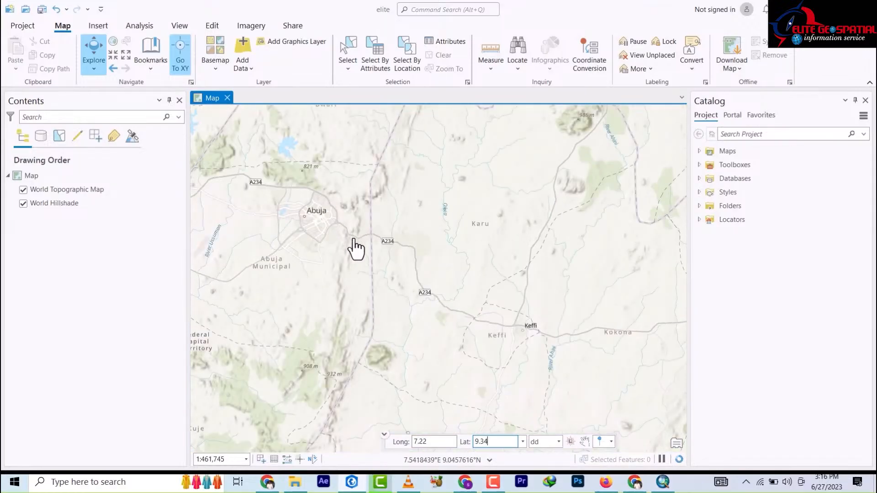
drag(355, 251, 335, 225)
drag(397, 288, 360, 219)
mouse_move(428, 391)
mouse_down()
mouse_move(392, 271)
mouse_move(366, 235)
mouse_up()
drag(416, 142, 388, 318)
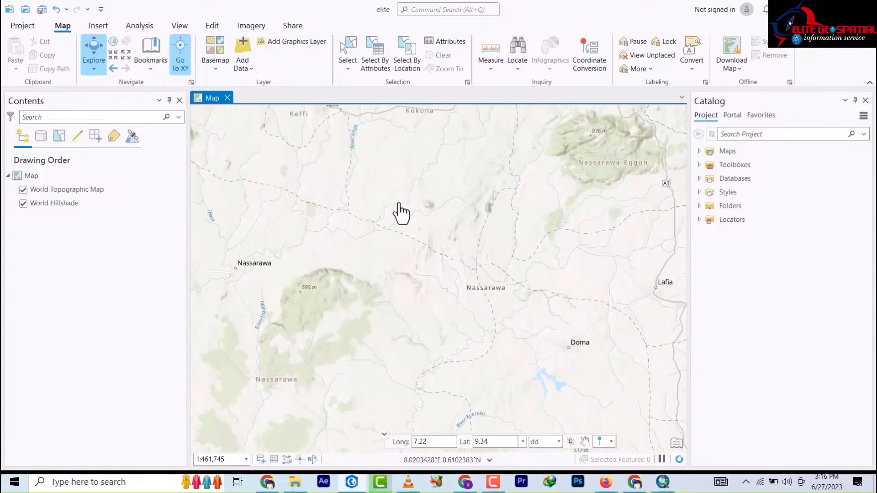
drag(423, 234, 478, 372)
drag(400, 219, 321, 212)
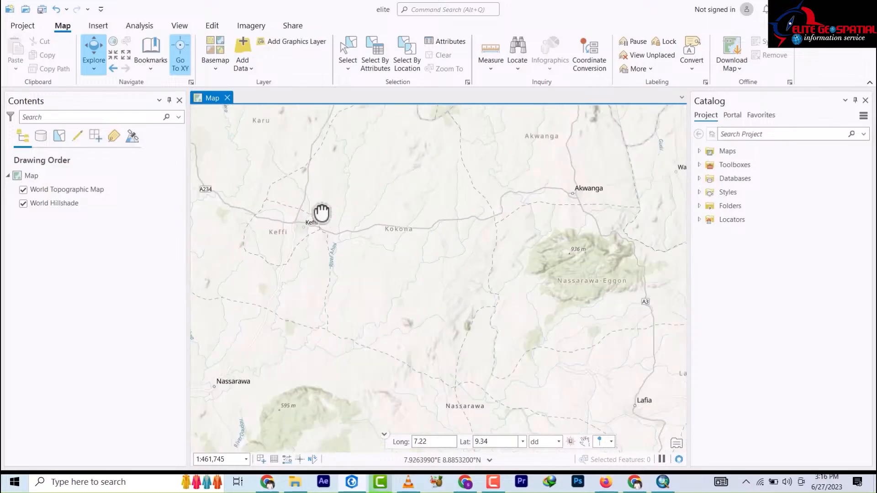
drag(440, 229, 339, 212)
drag(392, 222, 347, 198)
drag(426, 243, 359, 189)
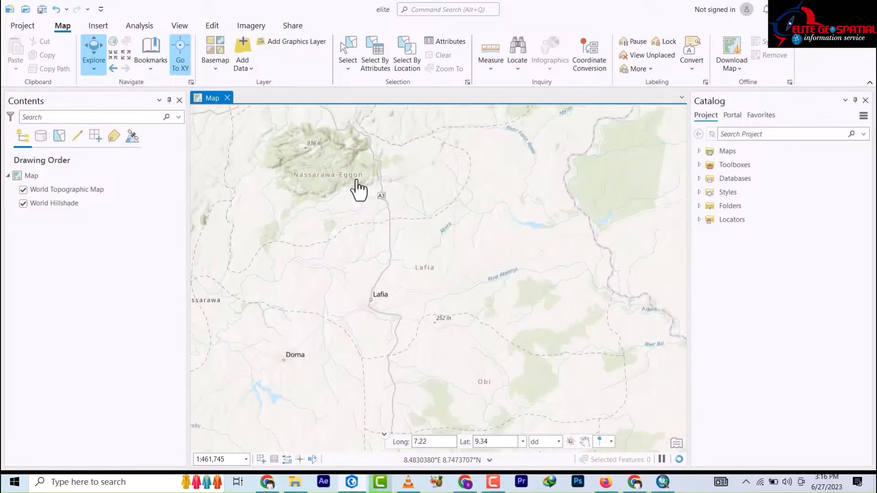
drag(516, 361, 340, 200)
scroll(413, 206, down, 4)
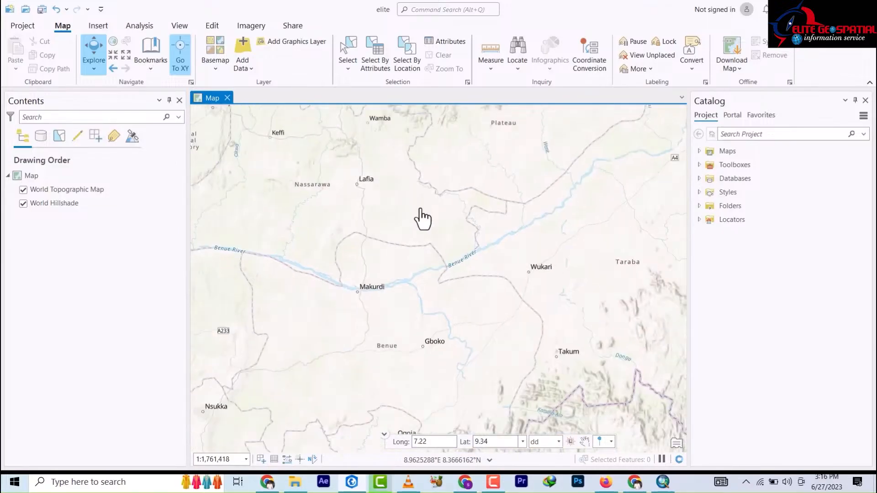
Step: Drop a pin at 7.22, 9.34 and zoom in close to it near Gurara
click(612, 440)
click(603, 453)
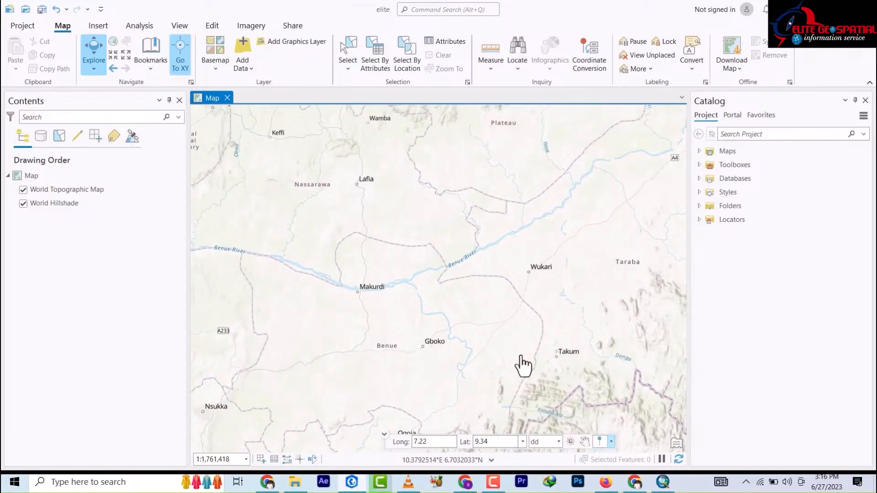
scroll(470, 253, up, 4)
scroll(470, 253, down, 9)
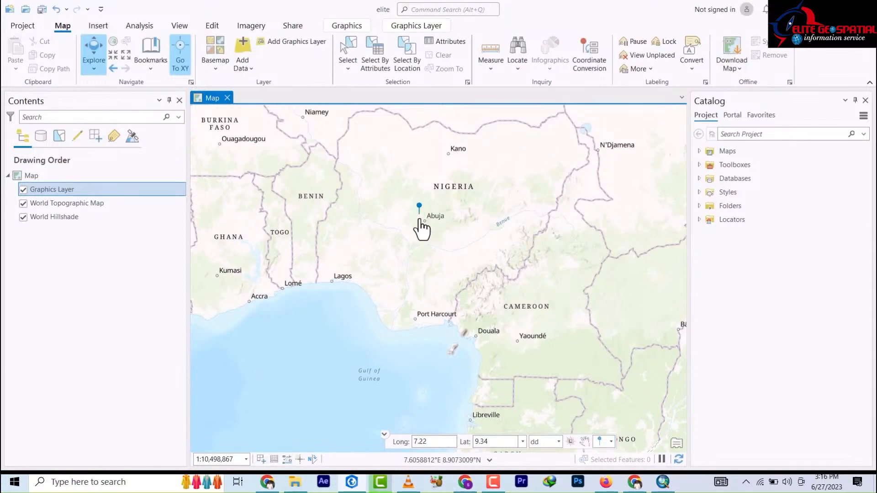
scroll(422, 225, up, 7)
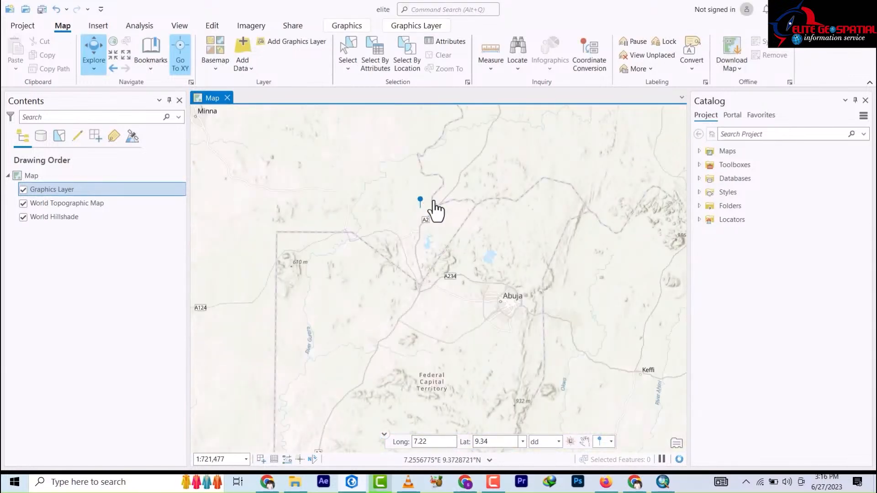
scroll(419, 197, up, 3)
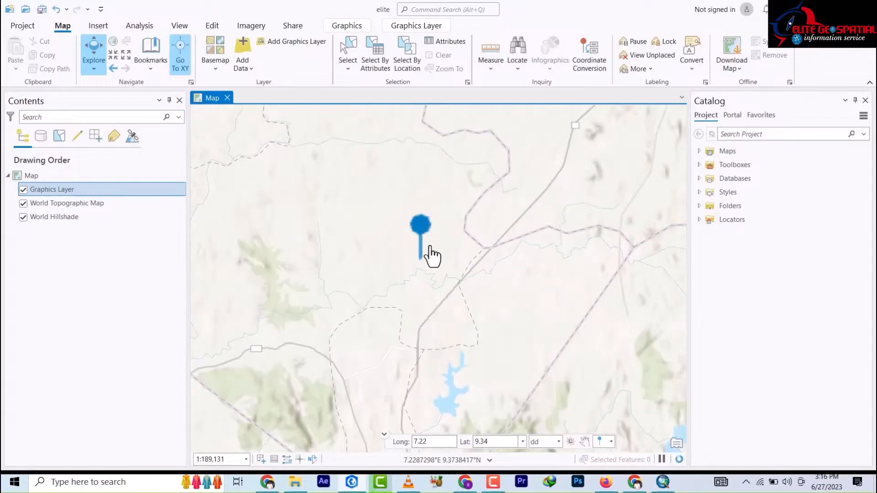
scroll(421, 262, up, 2)
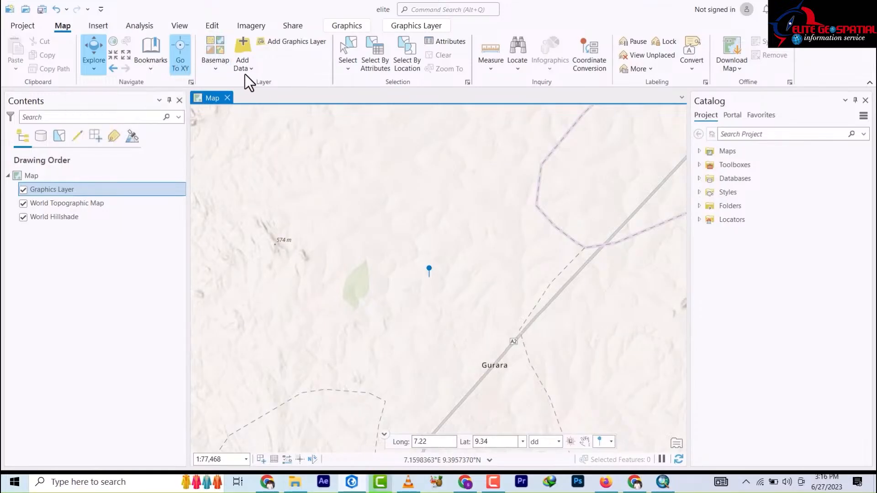
Step: Scroll through the basemap gallery from Imagery and Streets to Enhanced Contrast Dark Map
click(215, 69)
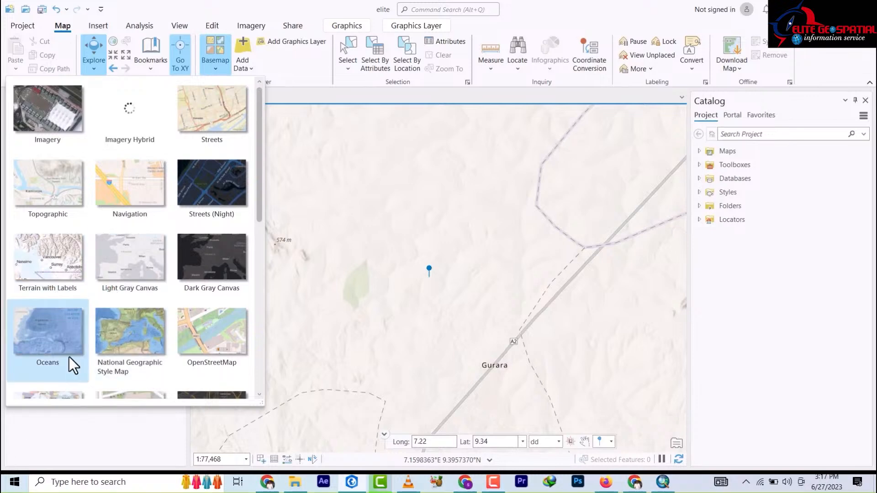
scroll(70, 357, down, 5)
scroll(117, 303, down, 5)
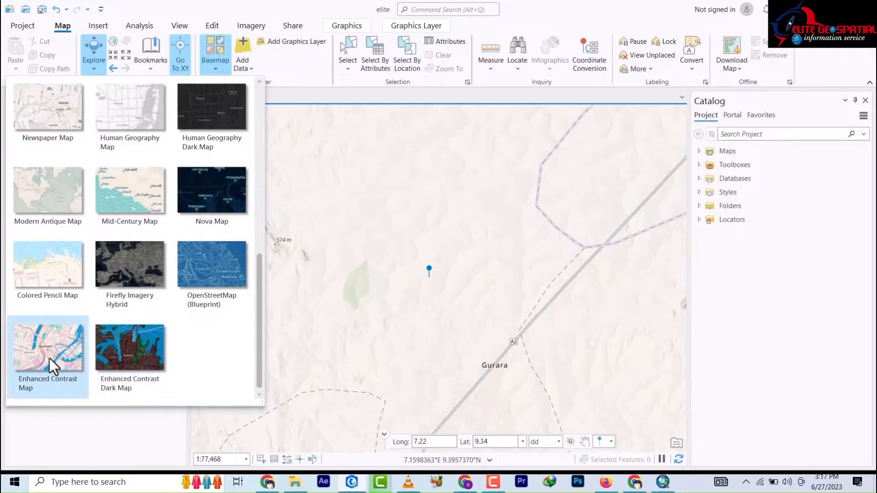
scroll(52, 325, up, 8)
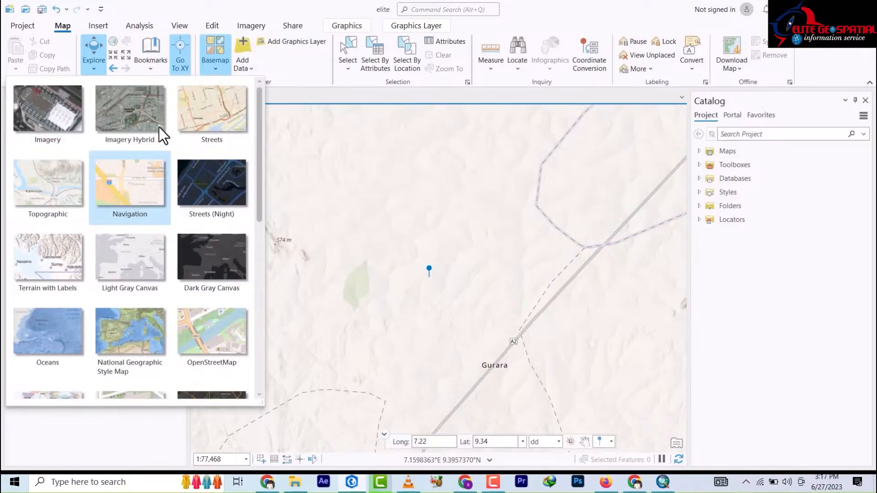
Step: Apply the Imagery Hybrid basemap and zoom in and out over the satellite imagery
click(129, 115)
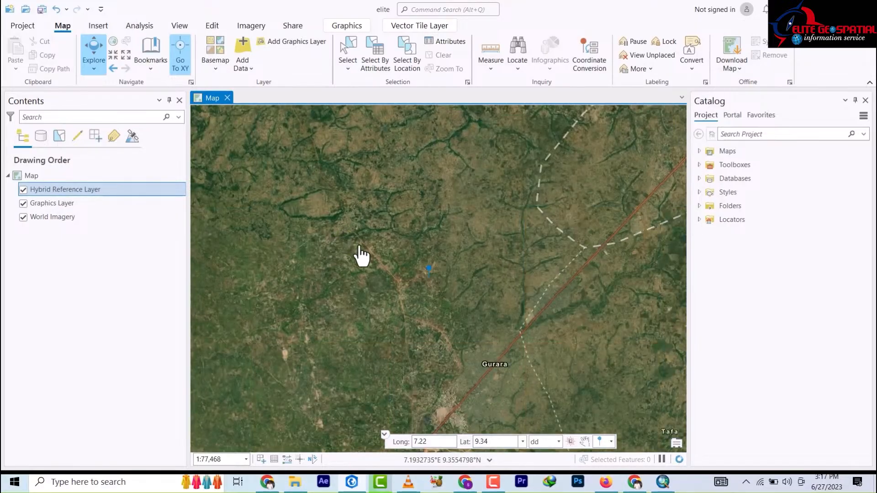
scroll(373, 256, down, 1)
scroll(373, 258, up, 5)
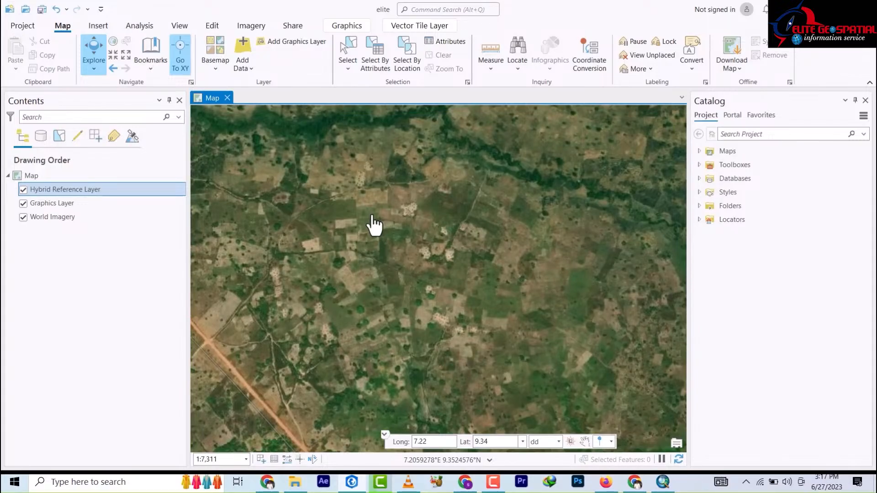
scroll(358, 228, down, 5)
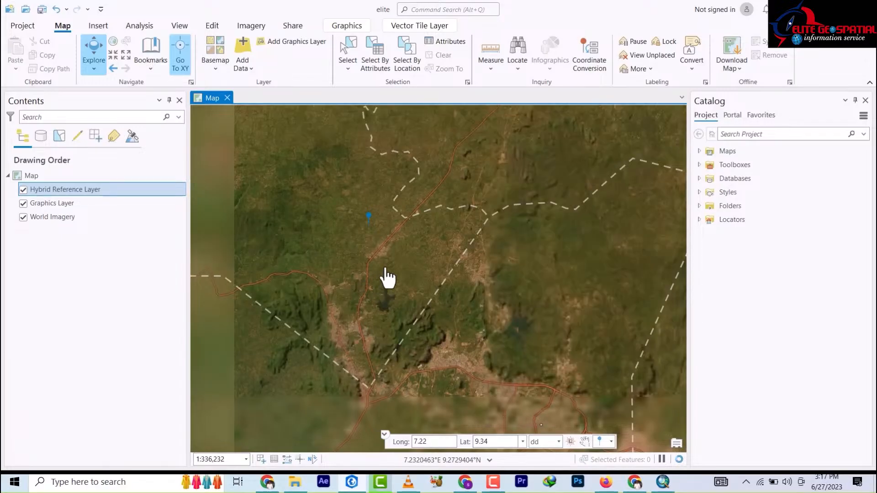
scroll(361, 229, up, 4)
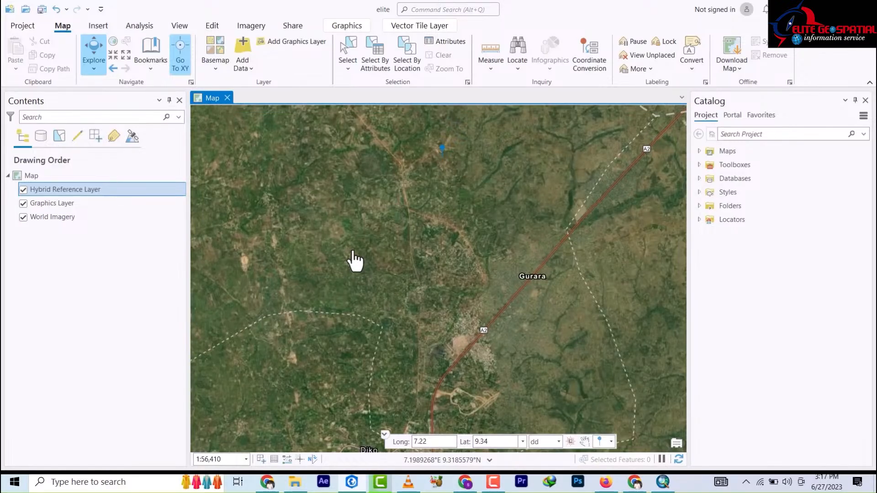
scroll(356, 259, down, 8)
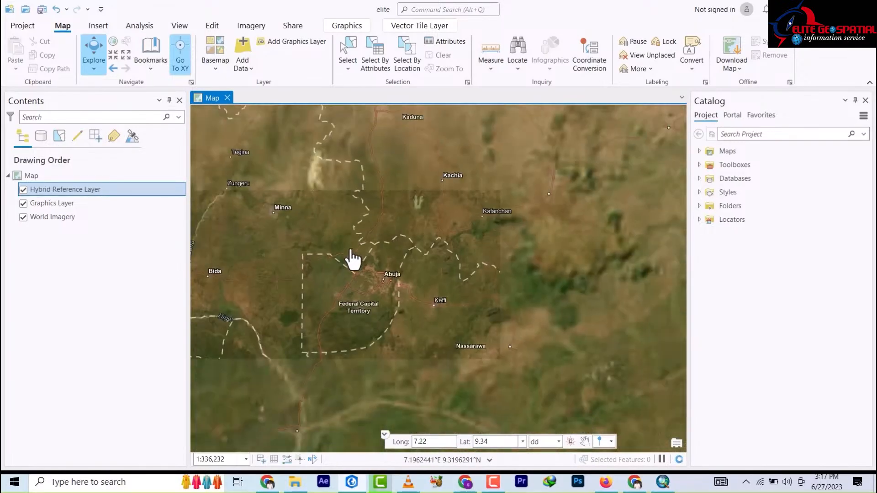
scroll(353, 243, down, 3)
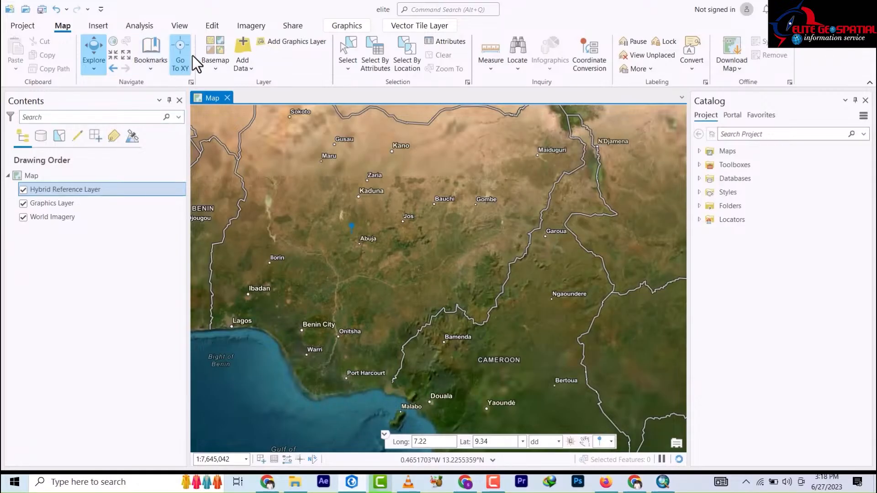
Step: Pick OpenStreetMap from the Basemap gallery as the map's background
click(217, 68)
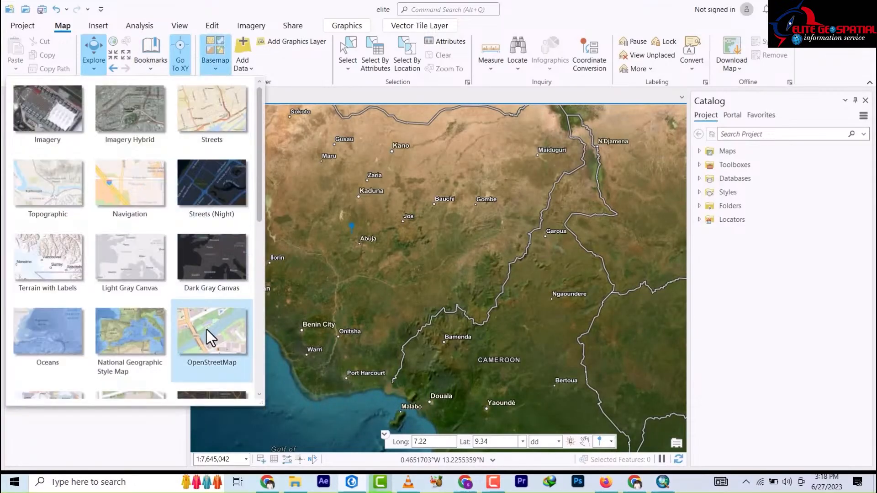
scroll(209, 336, down, 1)
click(206, 264)
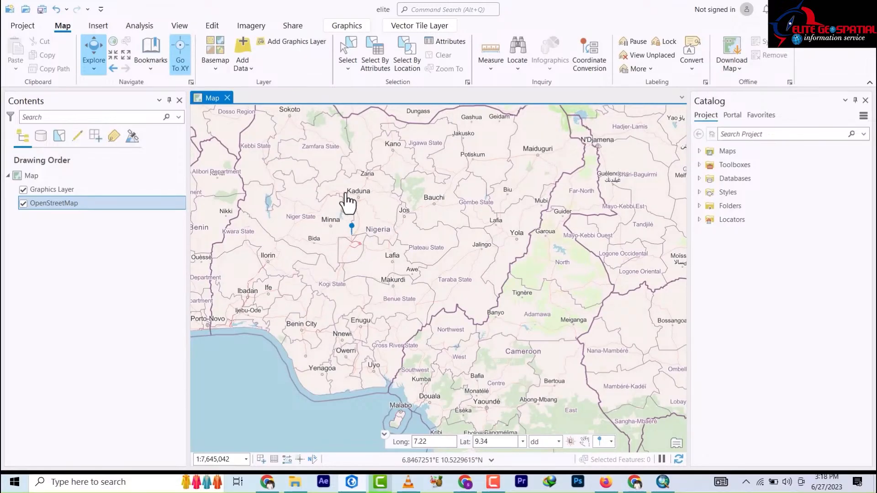
Step: Zoom in on Zaria and pan around Hanwa, GRA and central Zaria
scroll(361, 181, up, 10)
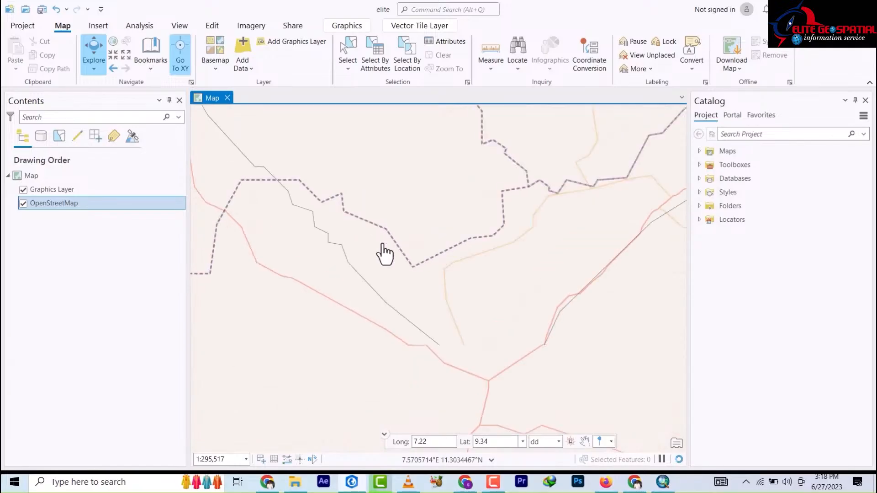
drag(475, 385, 360, 233)
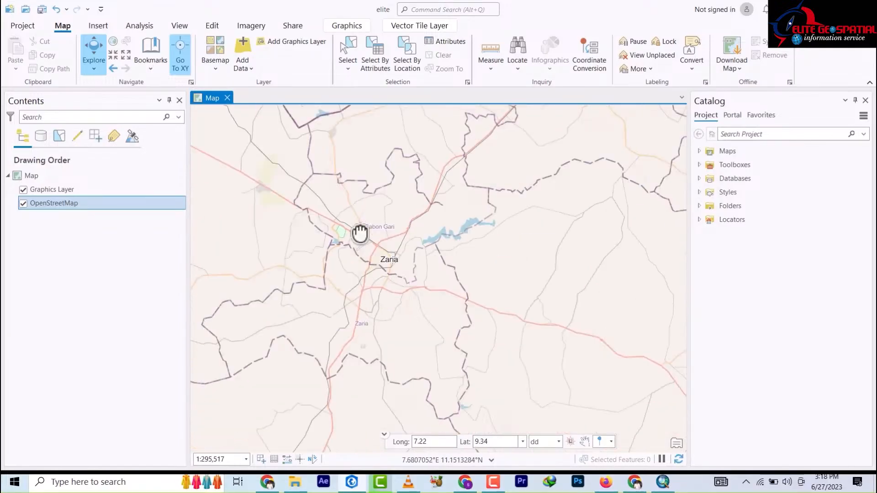
scroll(382, 262, up, 12)
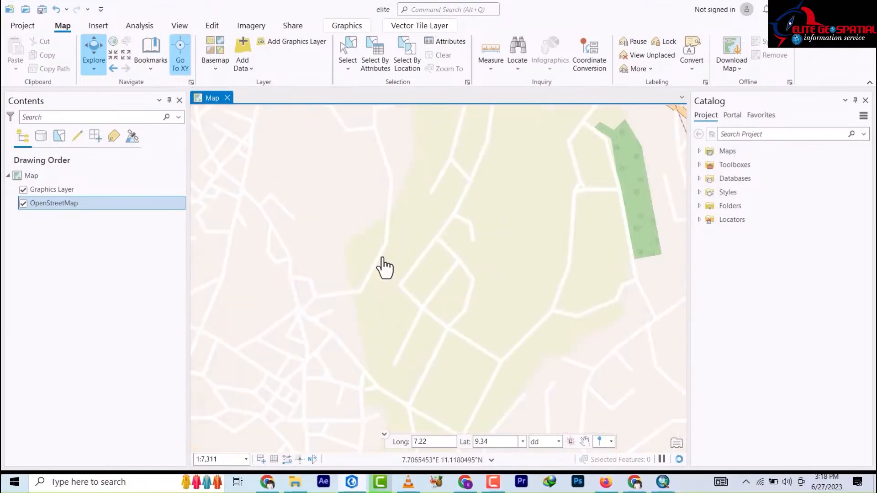
drag(392, 258, 447, 247)
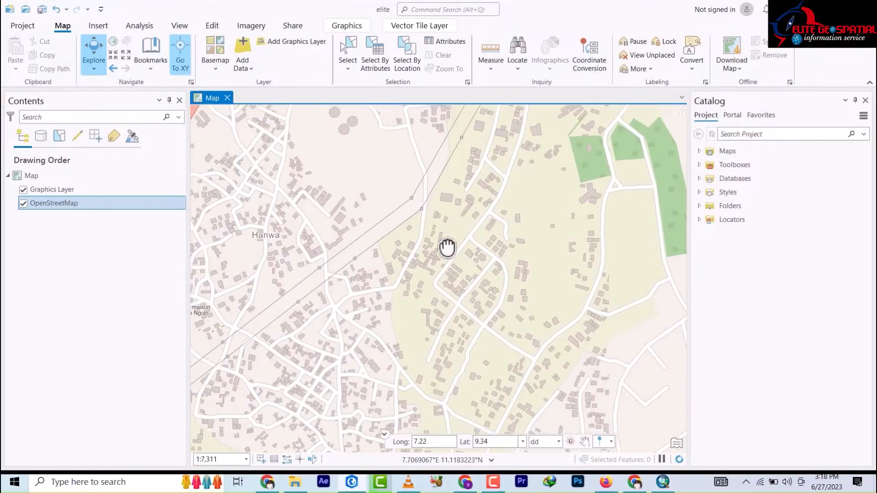
scroll(447, 248, down, 3)
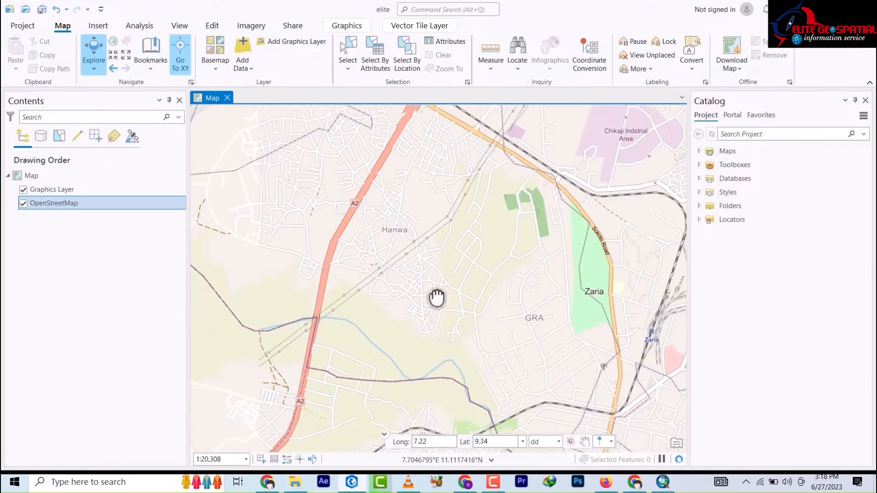
drag(436, 297, 412, 292)
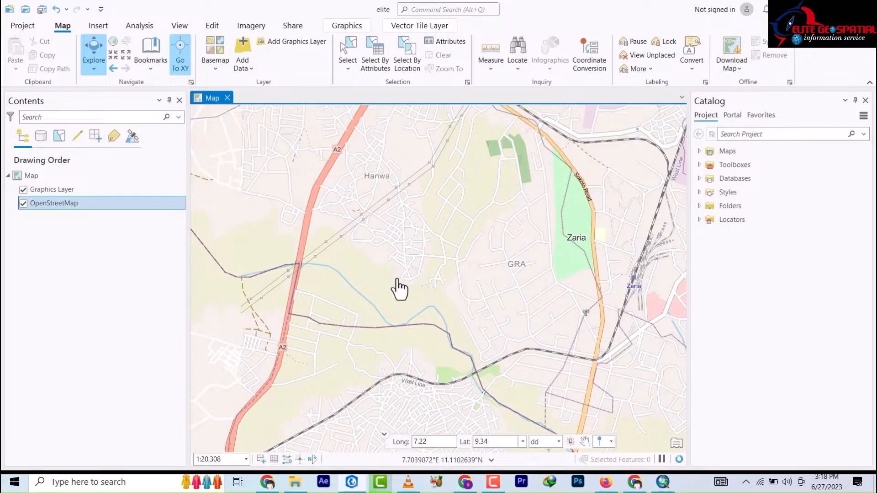
drag(434, 220, 345, 268)
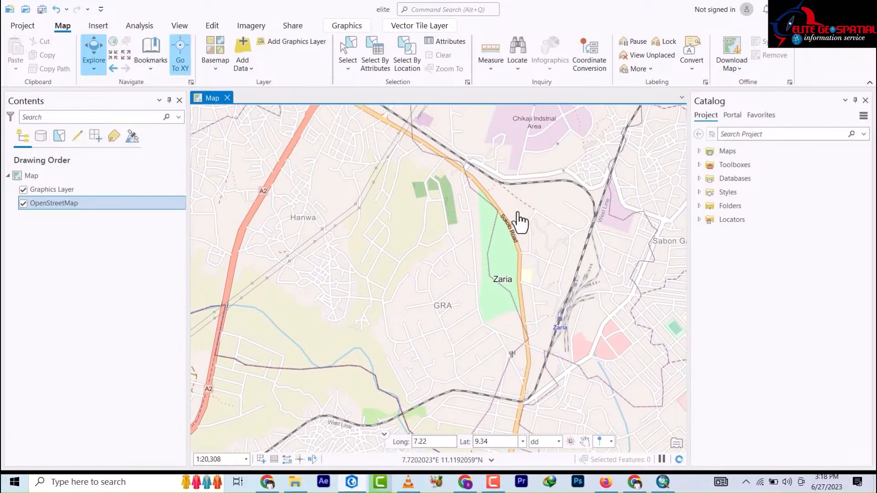
scroll(521, 222, up, 3)
Step: Pan along Sokoto Road, Zaria station, High Street and BATC Road, then zoom out to about 1:49,579
drag(492, 210, 508, 293)
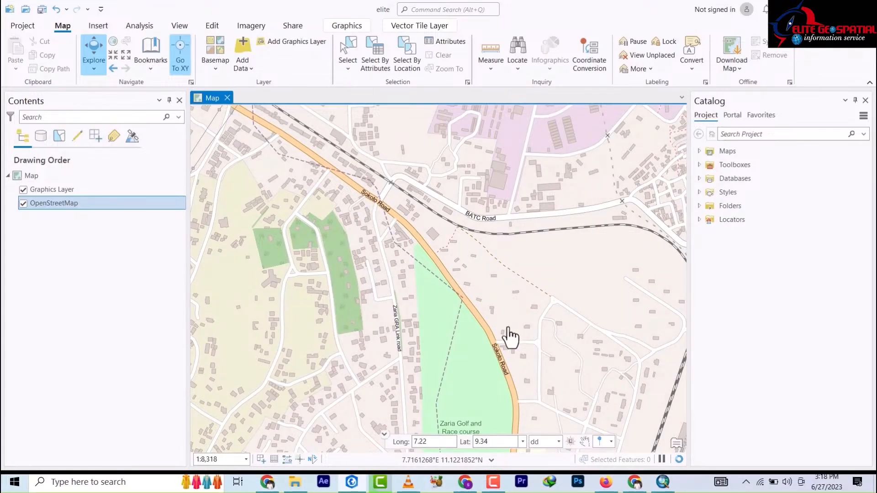
drag(510, 337, 456, 221)
drag(491, 425, 479, 237)
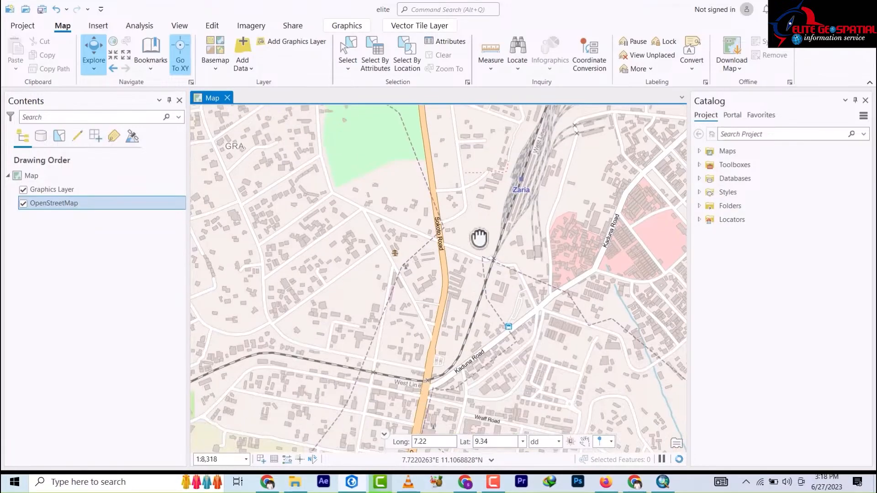
drag(473, 340, 468, 272)
drag(467, 325, 470, 250)
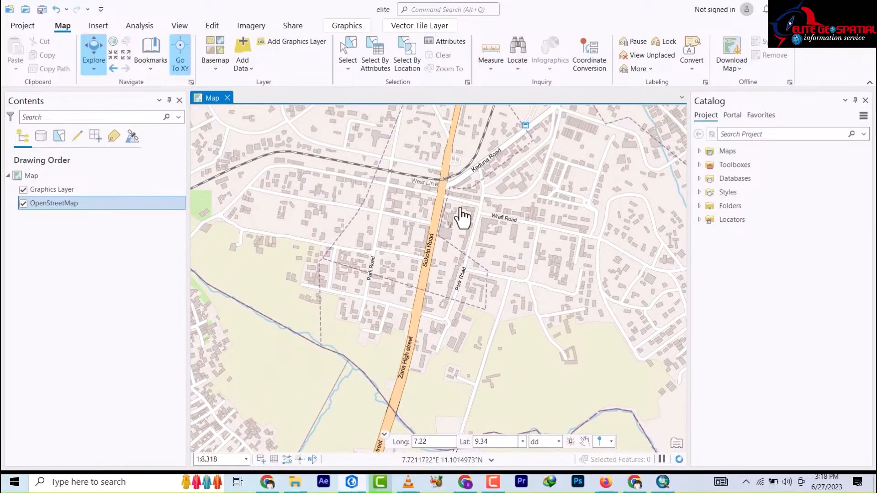
drag(470, 166, 476, 219)
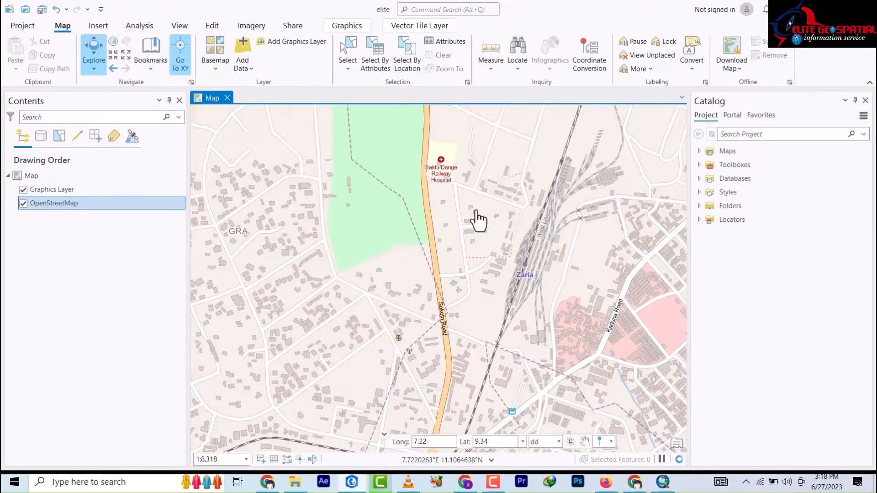
drag(477, 118, 478, 204)
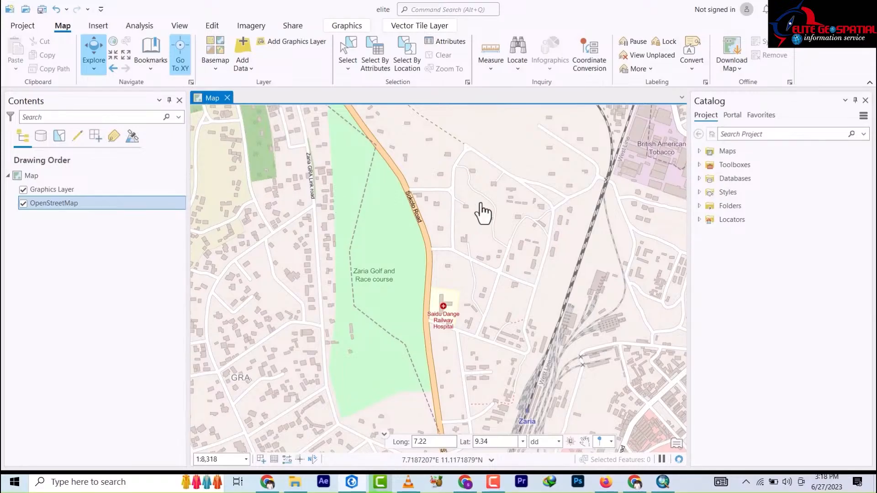
drag(457, 204, 482, 280)
drag(488, 241, 503, 276)
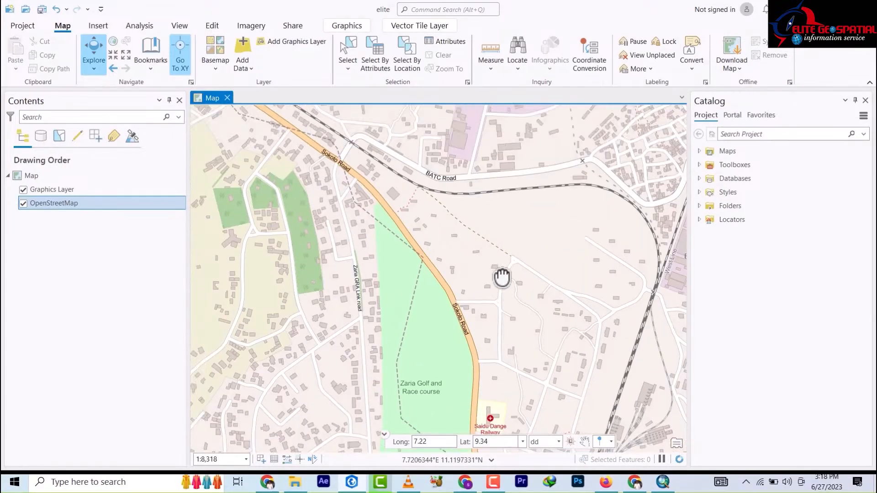
drag(420, 140, 435, 180)
drag(372, 176, 421, 231)
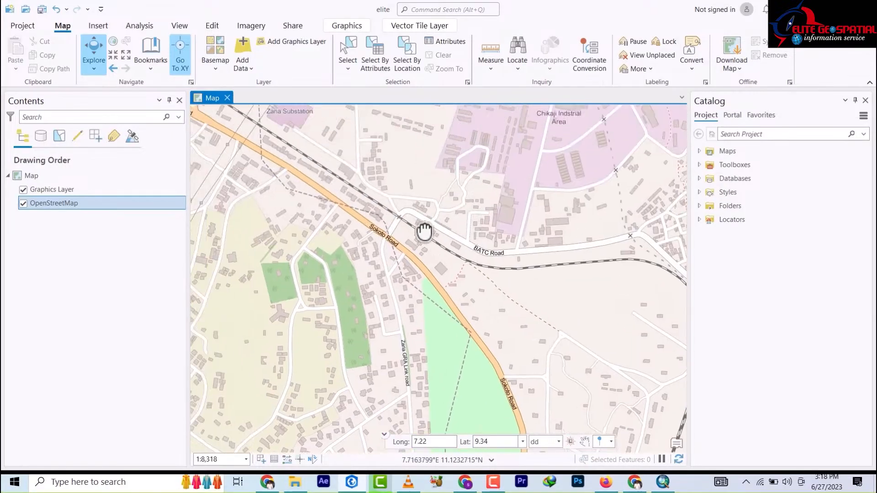
scroll(425, 208, down, 3)
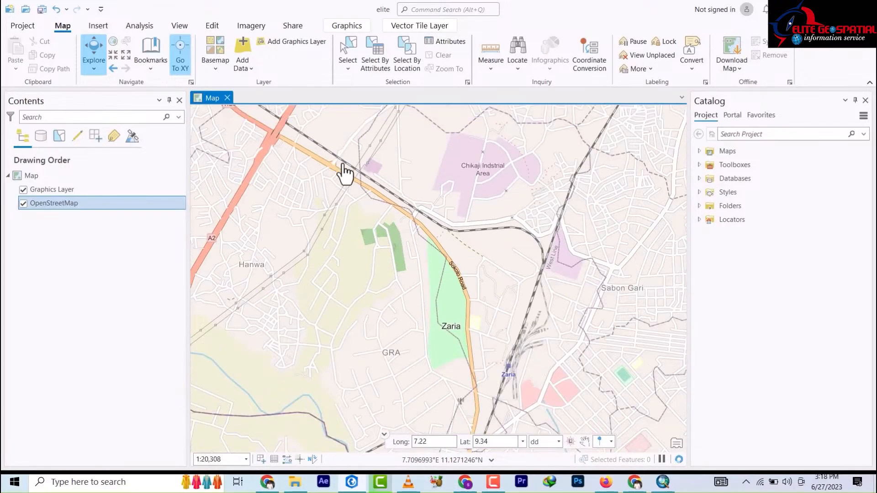
scroll(345, 173, down, 3)
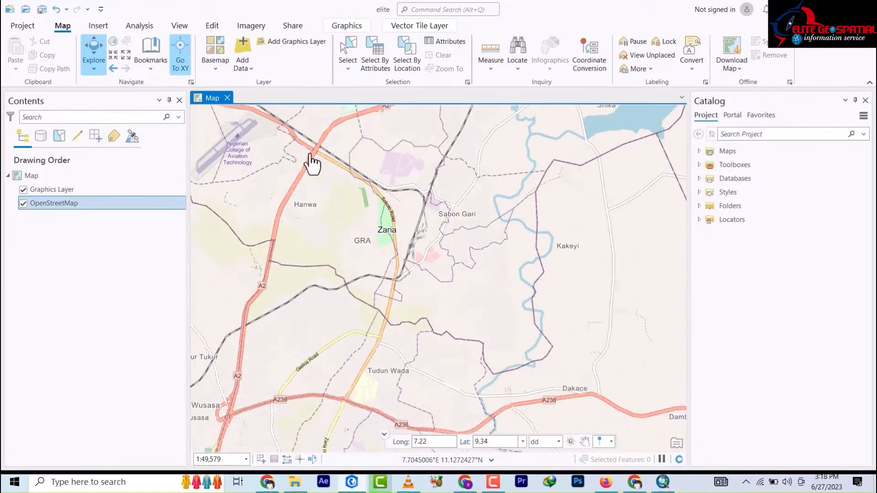
Step: Open the Add Data dropdown on the Map tab
click(251, 73)
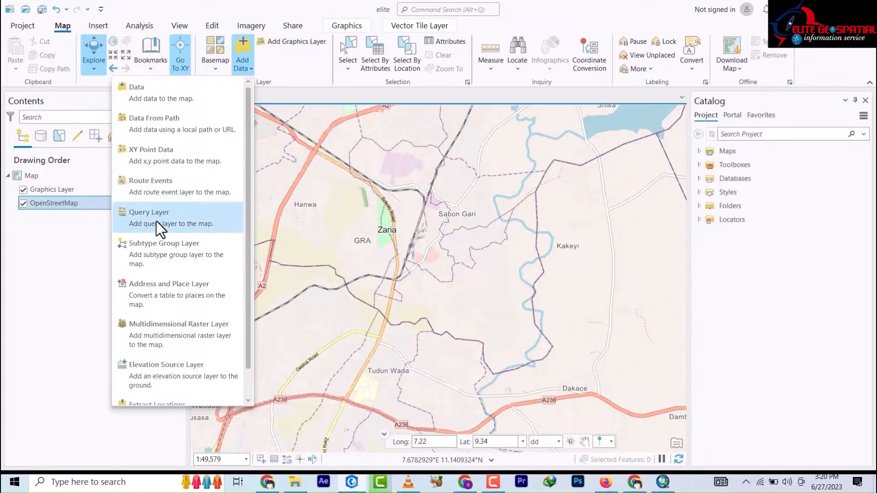
Step: Dismiss the Add Data list and add Graphics Layer 2 above Graphics Layer and OpenStreetMap
scroll(181, 263, down, 1)
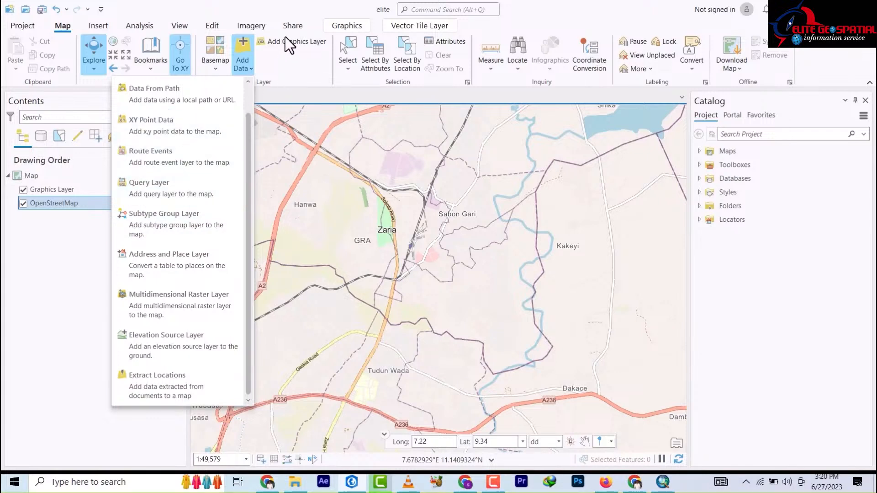
click(311, 81)
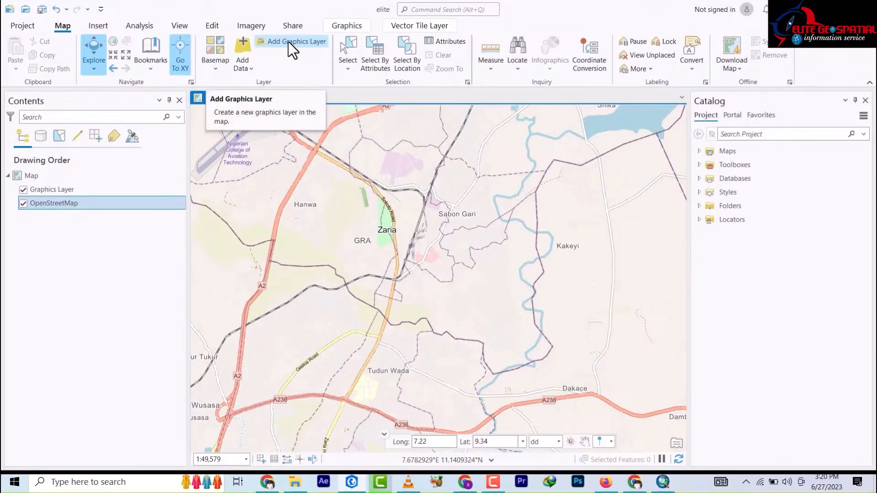
click(289, 43)
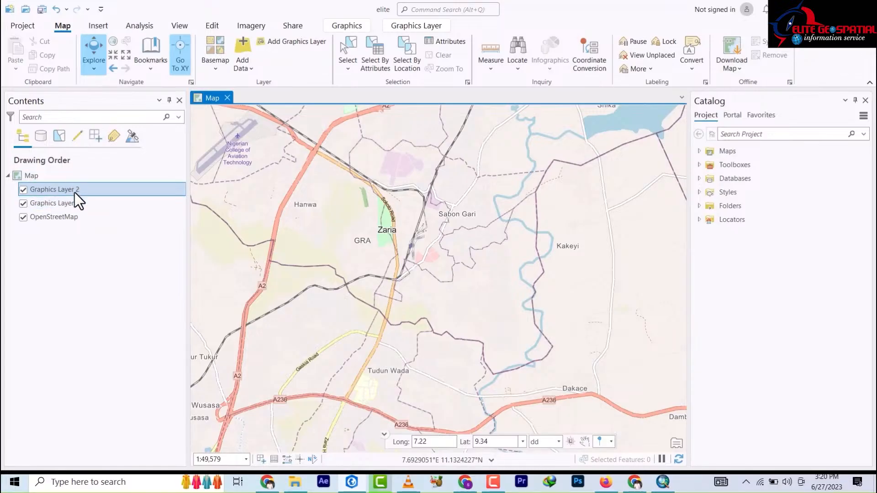
Step: Activate the Select tool from the Select dropdown and launch Select By Attributes
click(349, 69)
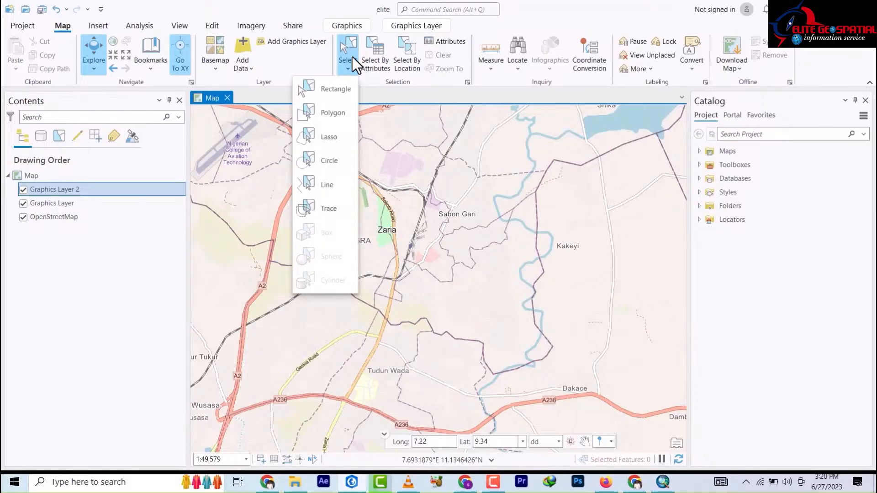
click(351, 62)
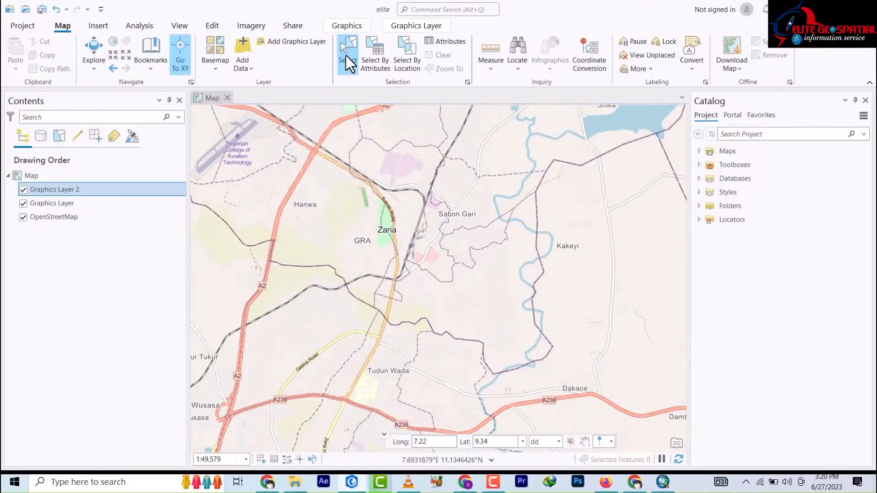
click(348, 70)
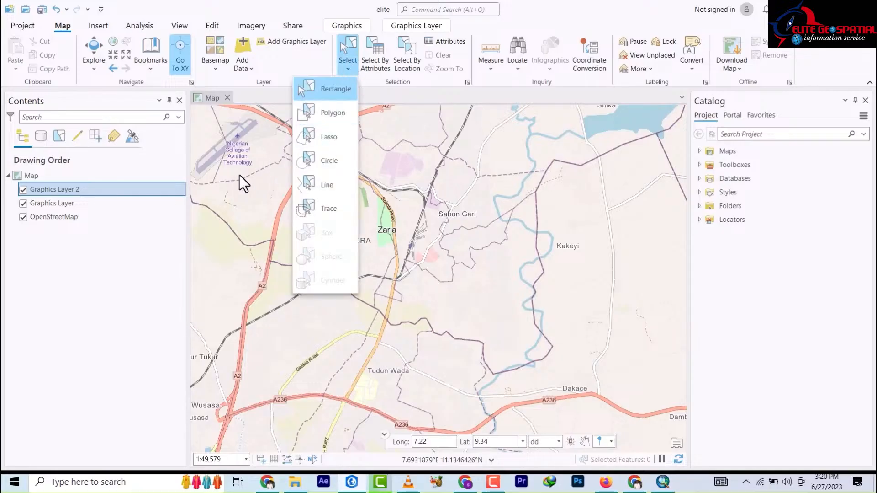
click(479, 224)
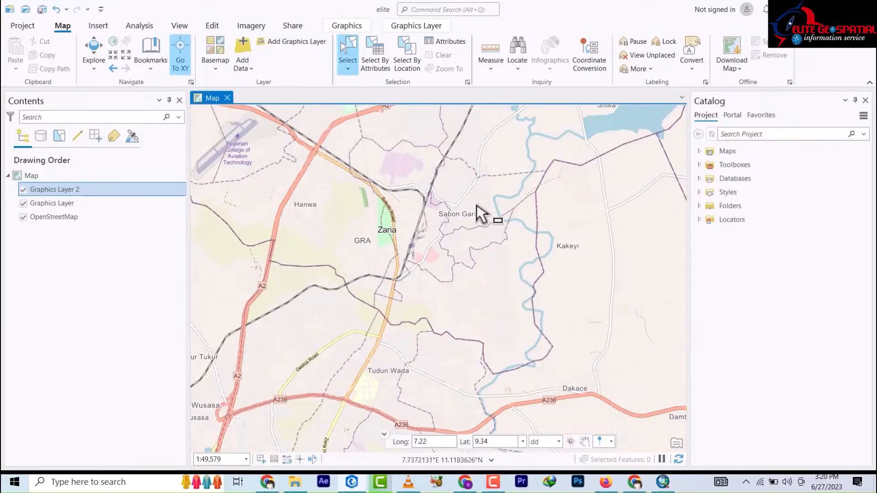
click(349, 69)
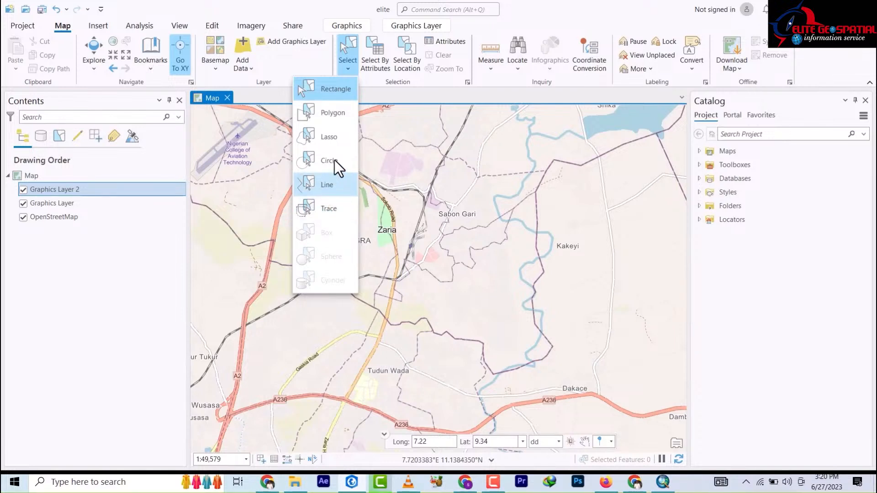
click(382, 68)
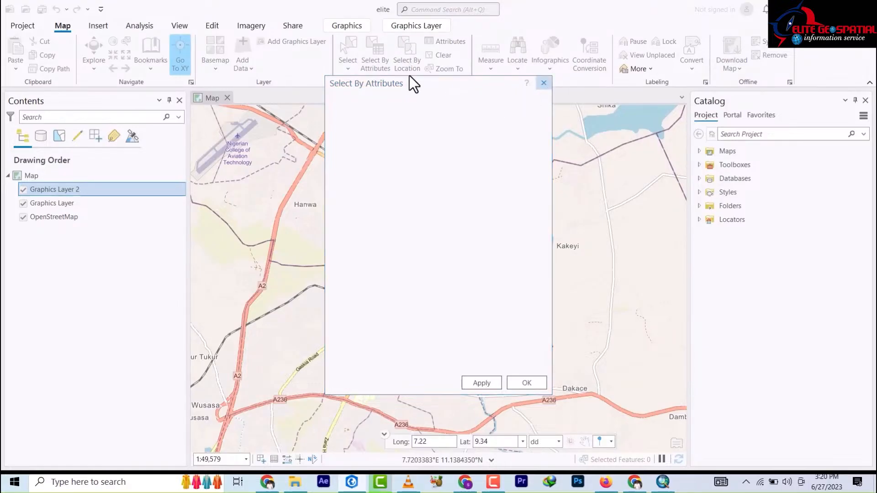
Step: Dismiss Select By Attributes with OK and list the Measure tools, Measure Distance through Measure Angle
click(517, 382)
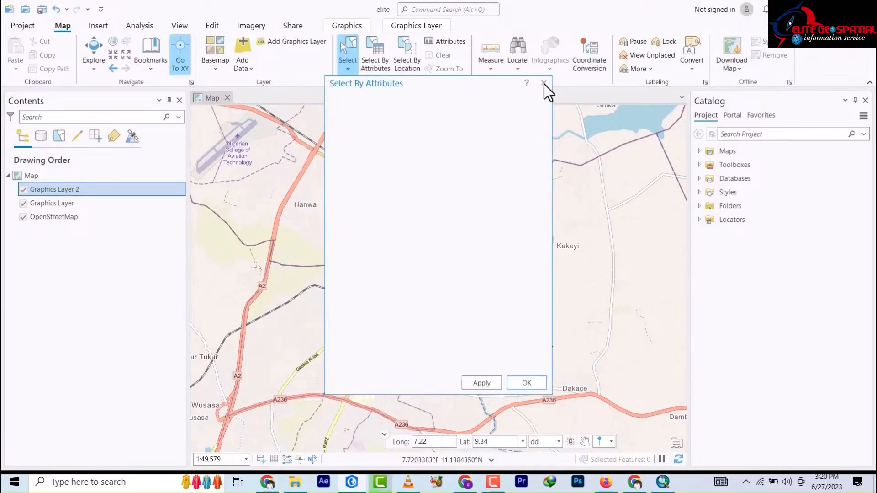
click(523, 382)
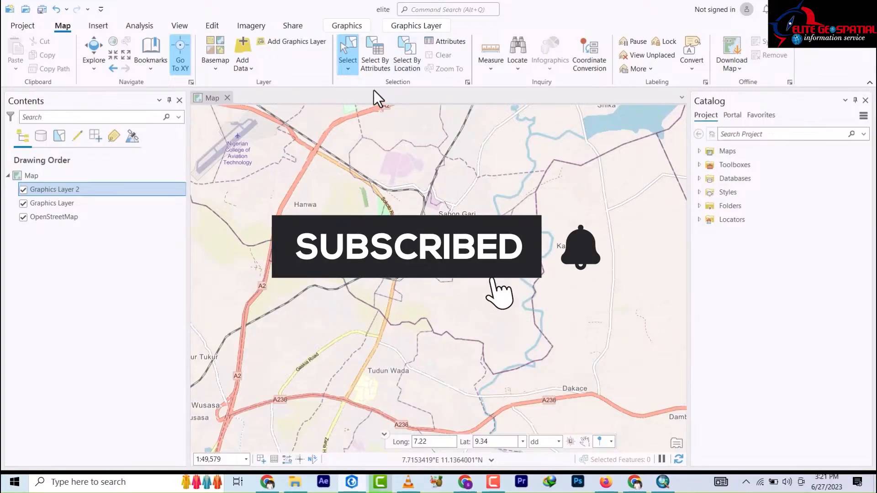
click(490, 69)
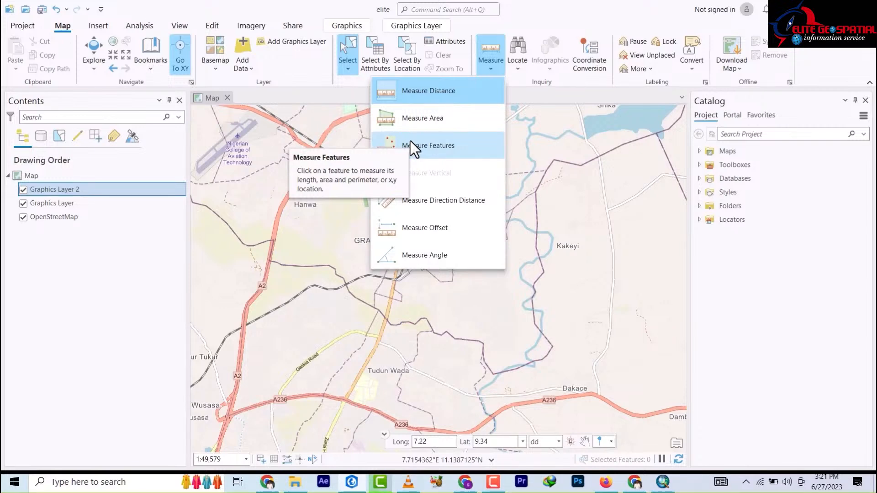
Step: Start Measure Distance (Planar, Metric) and zoom onto the lake near Shagunu and New Bussa
key(Return)
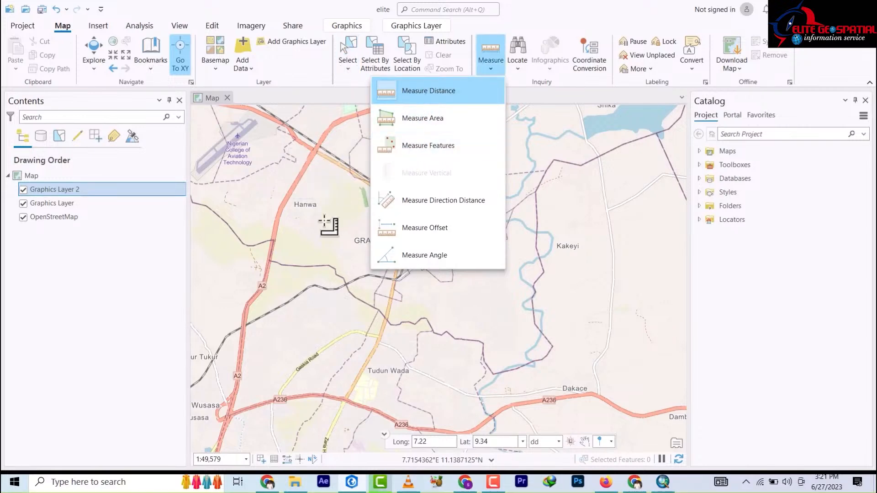
scroll(372, 219, down, 5)
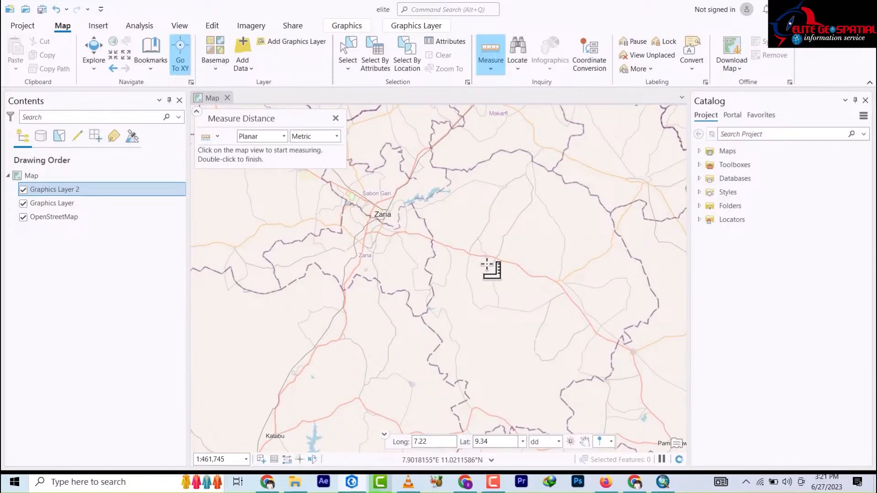
scroll(470, 231, down, 4)
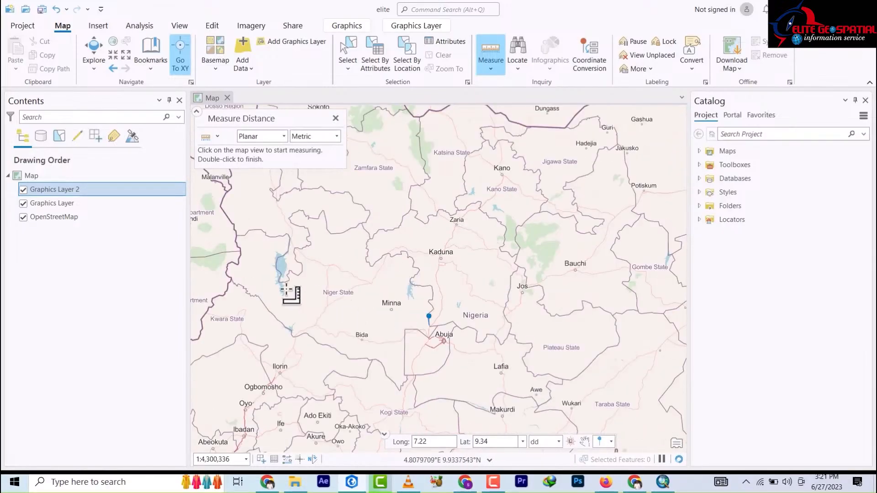
scroll(274, 274, down, 6)
scroll(272, 273, up, 8)
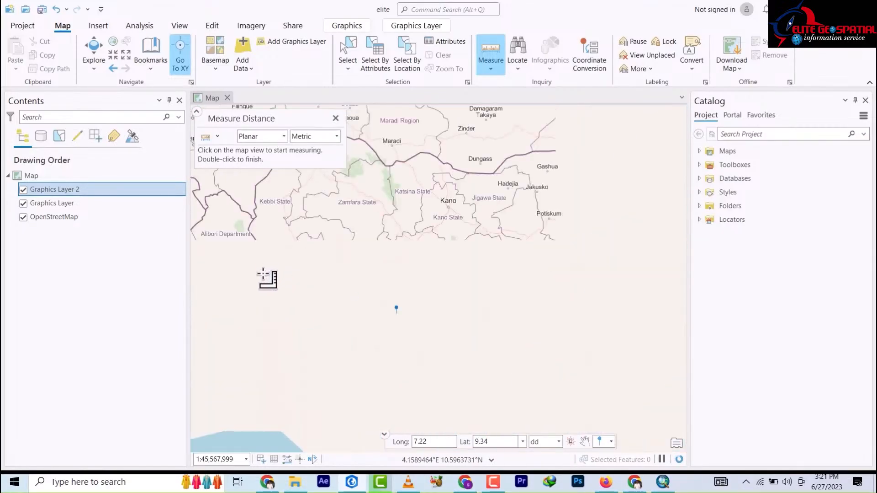
scroll(358, 268, up, 4)
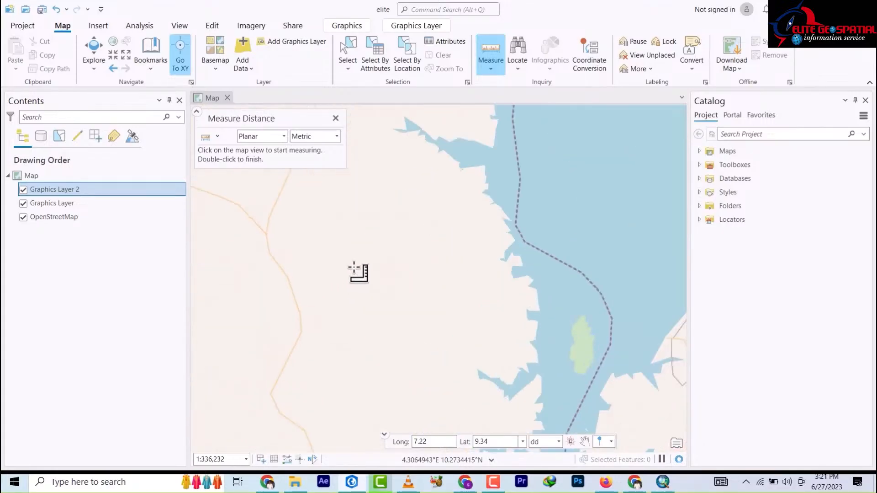
scroll(358, 268, down, 3)
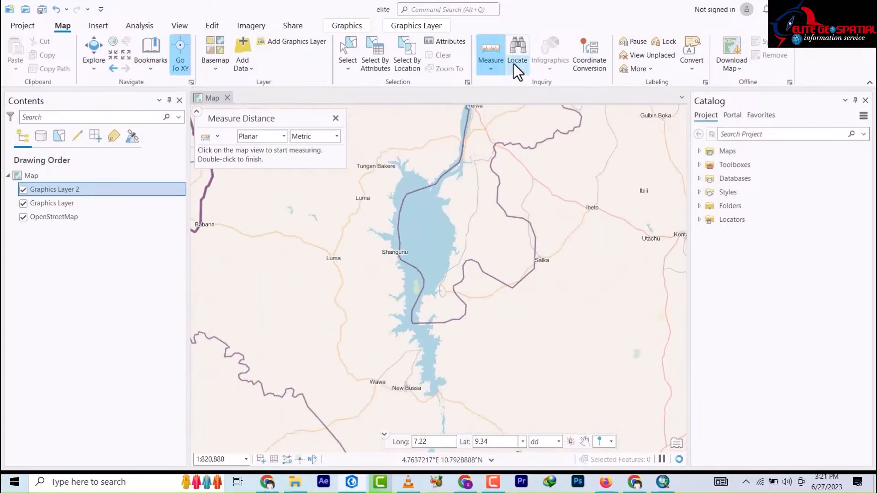
click(491, 69)
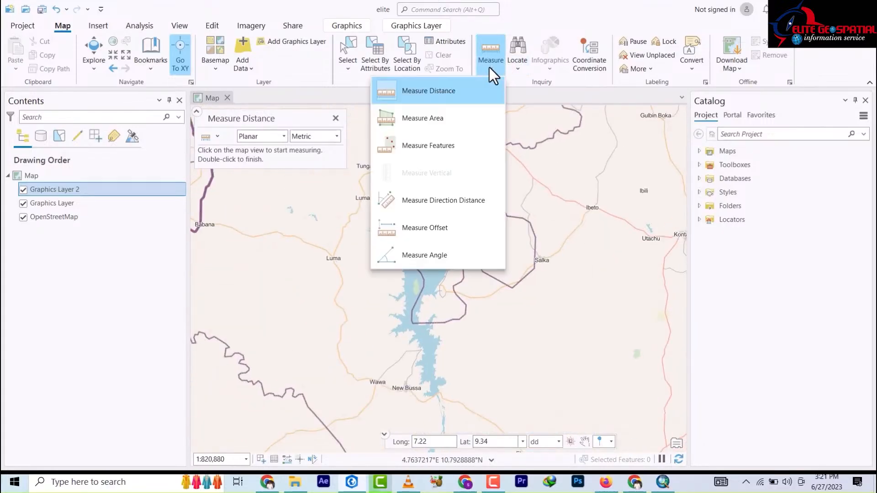
Step: Switch to Measure Area and trace the lake's west shore down to its southern narrows
click(427, 119)
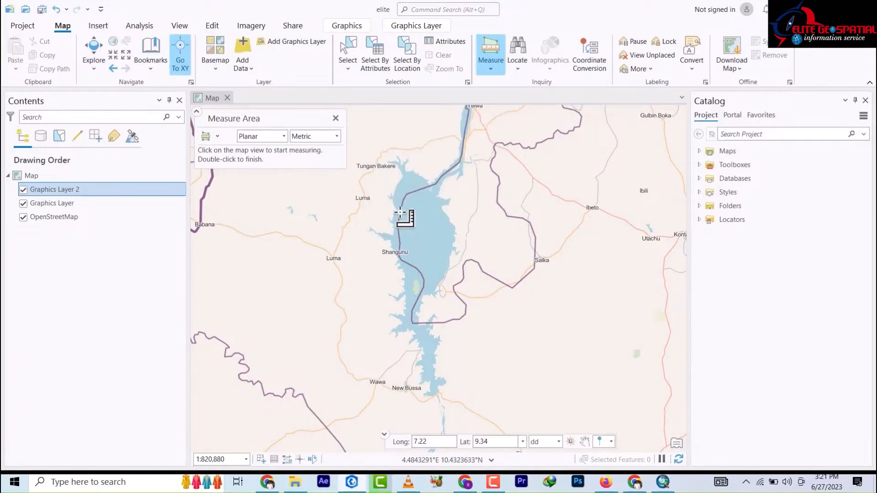
scroll(398, 187, down, 3)
scroll(399, 196, up, 3)
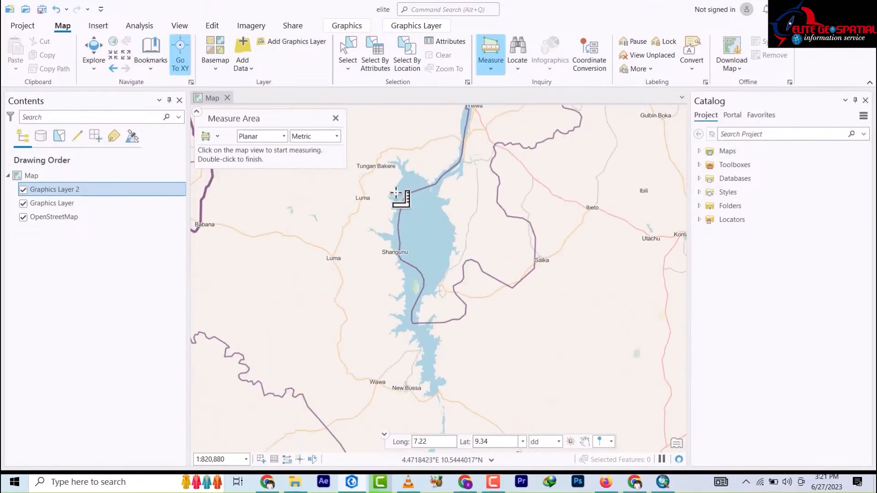
click(402, 175)
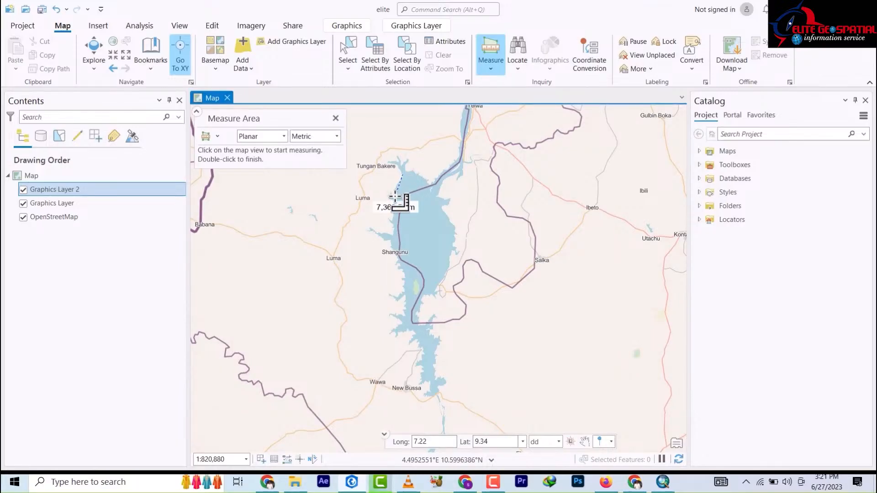
click(396, 195)
click(396, 231)
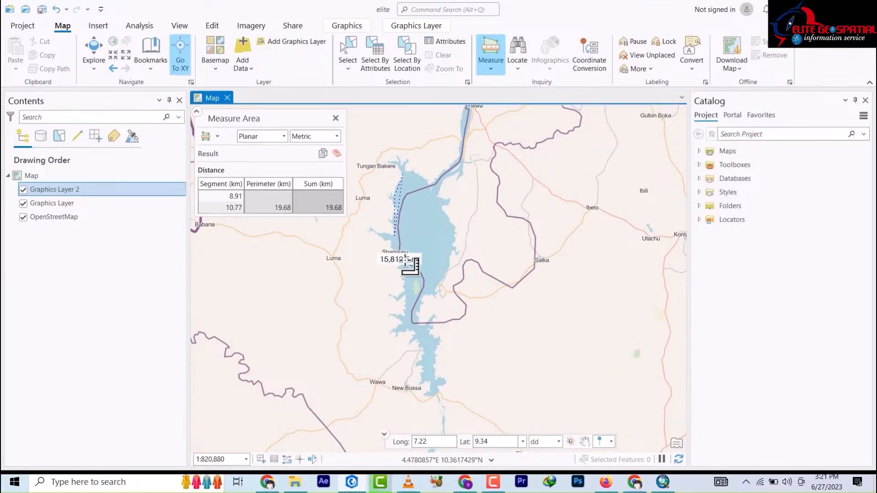
click(402, 255)
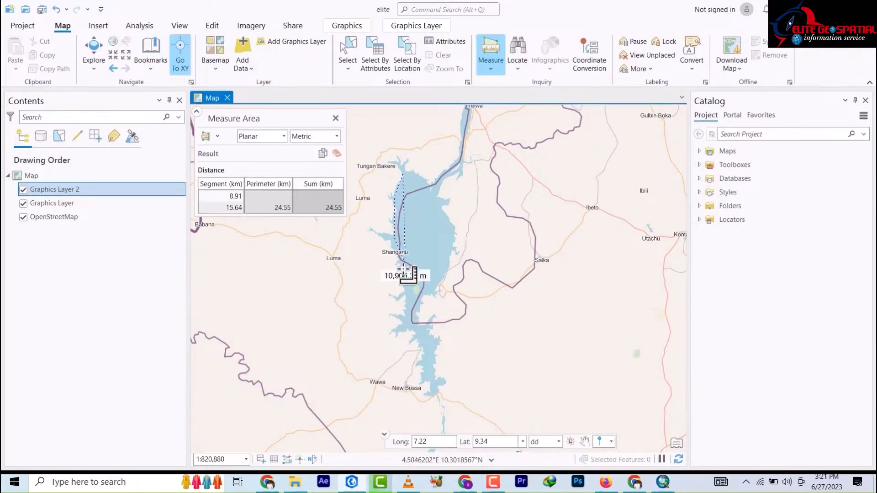
click(404, 310)
click(402, 328)
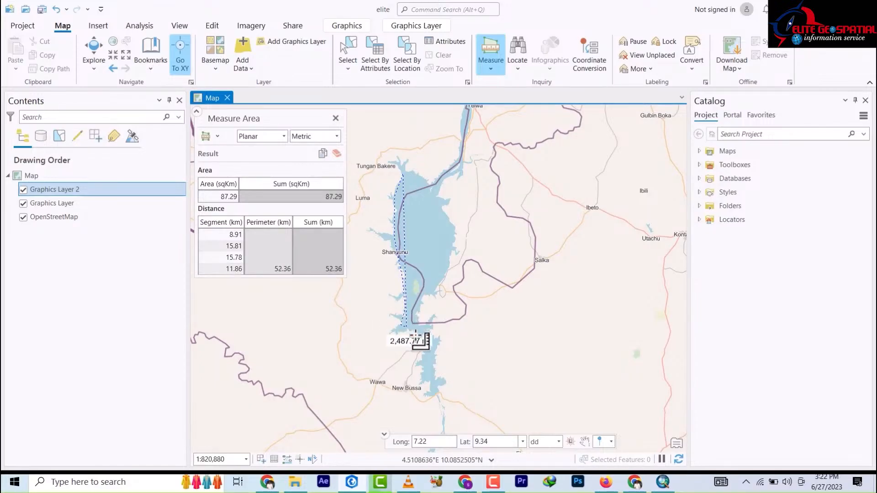
click(415, 339)
click(428, 341)
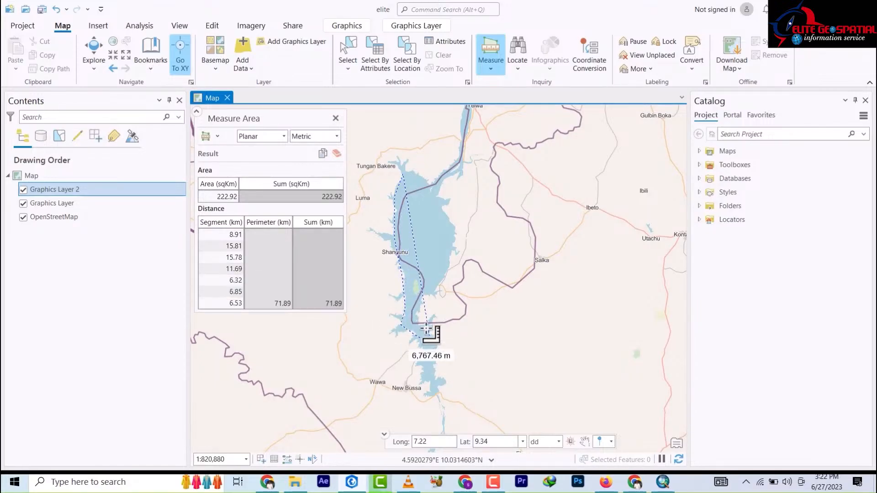
Step: Trace the east and north shores to close the polygon: 830.32 sq km, 153.56 km perimeter
click(422, 307)
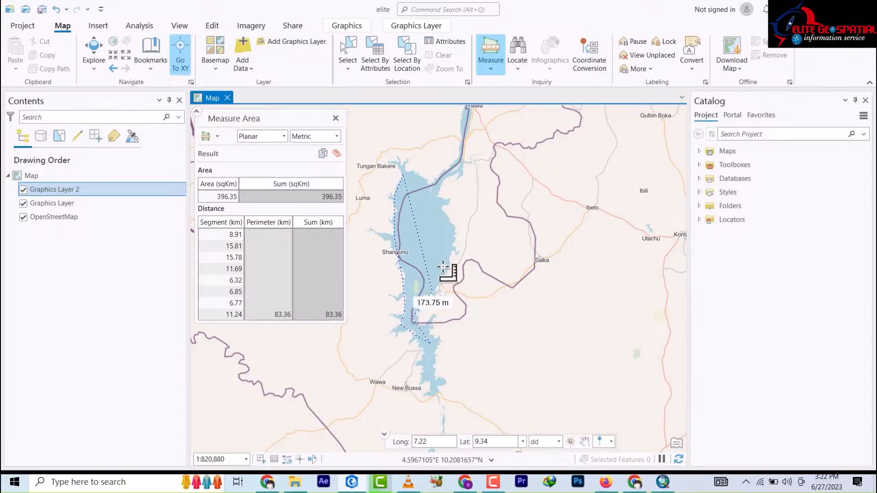
click(444, 275)
click(451, 254)
click(449, 226)
click(439, 196)
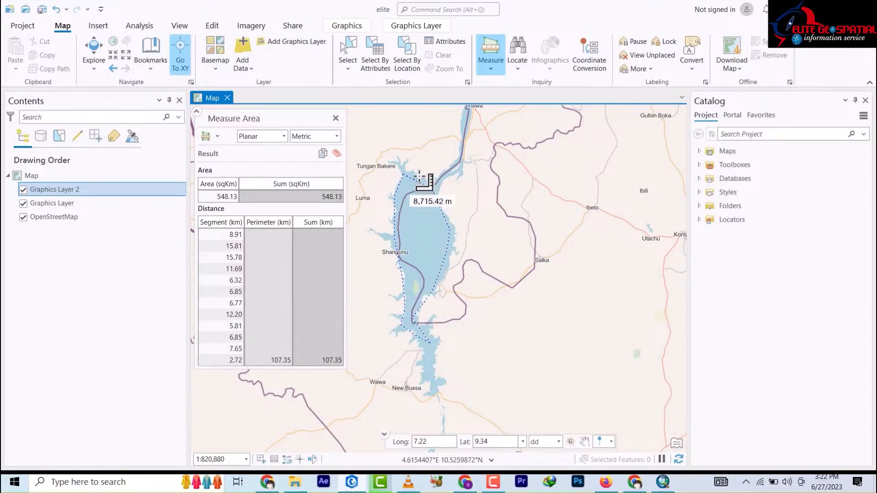
click(417, 177)
click(412, 147)
click(412, 120)
double_click(411, 169)
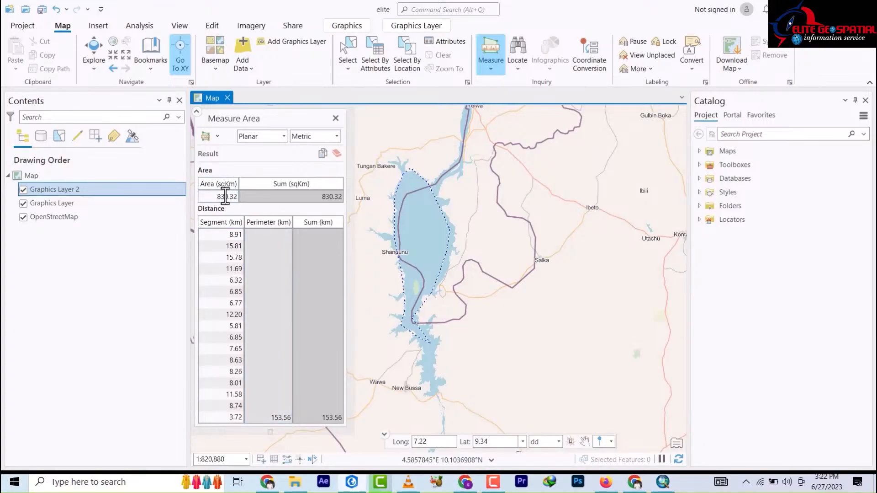
click(336, 196)
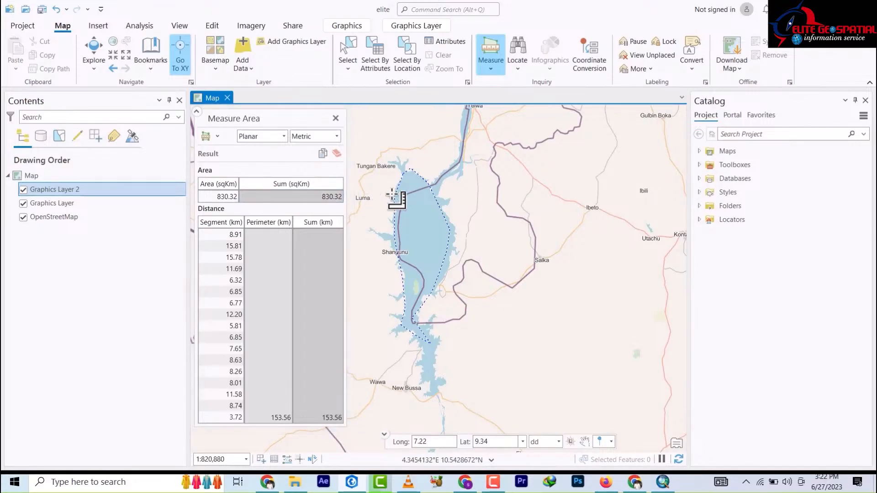
click(490, 70)
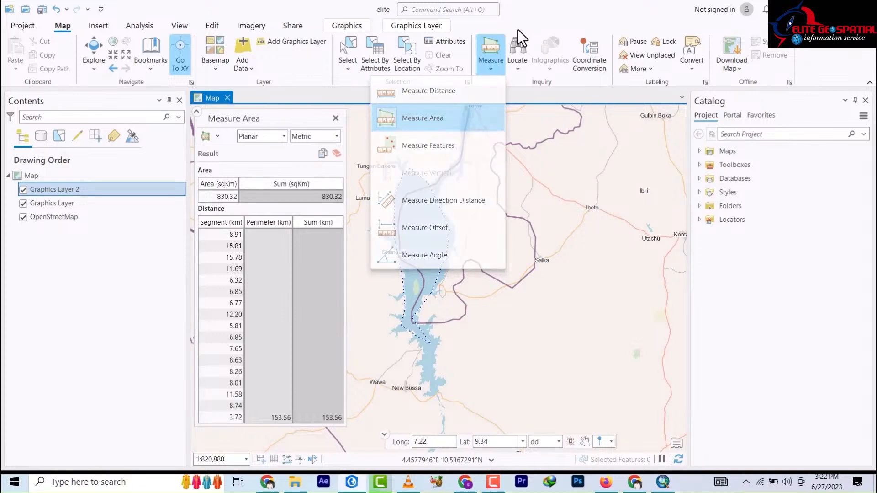
Step: Zoom out and back in on central Africa around the DRC, briefly checking the Locate options
click(441, 300)
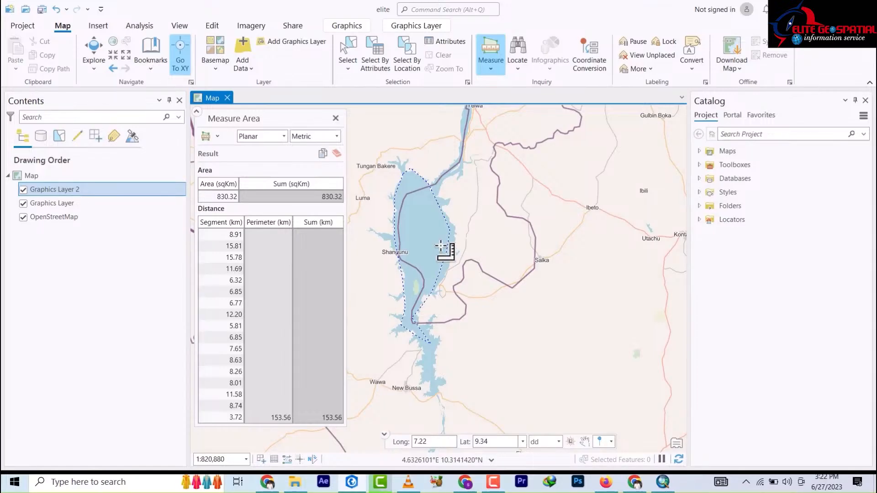
scroll(445, 256, down, 5)
scroll(446, 255, down, 5)
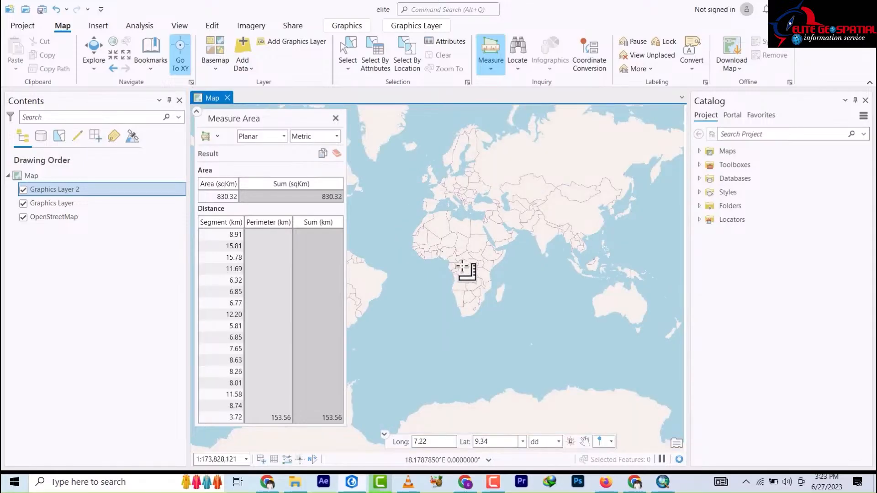
scroll(457, 261, up, 3)
scroll(420, 226, up, 3)
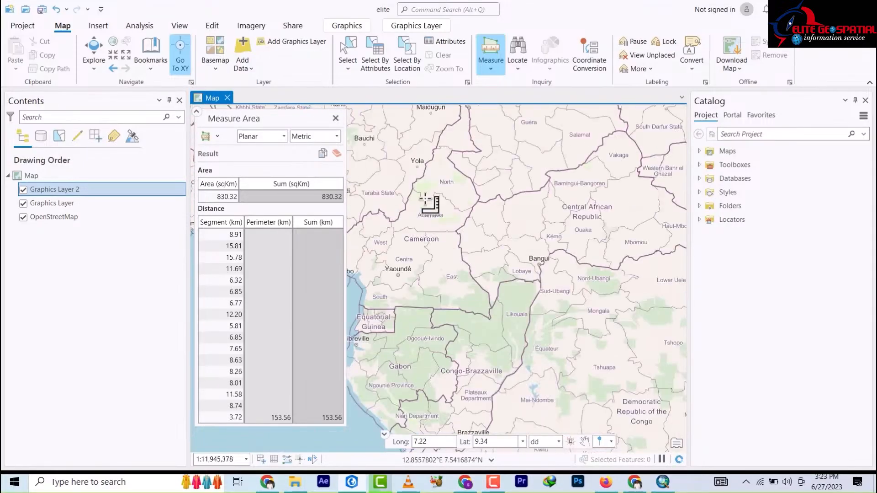
scroll(526, 272, down, 3)
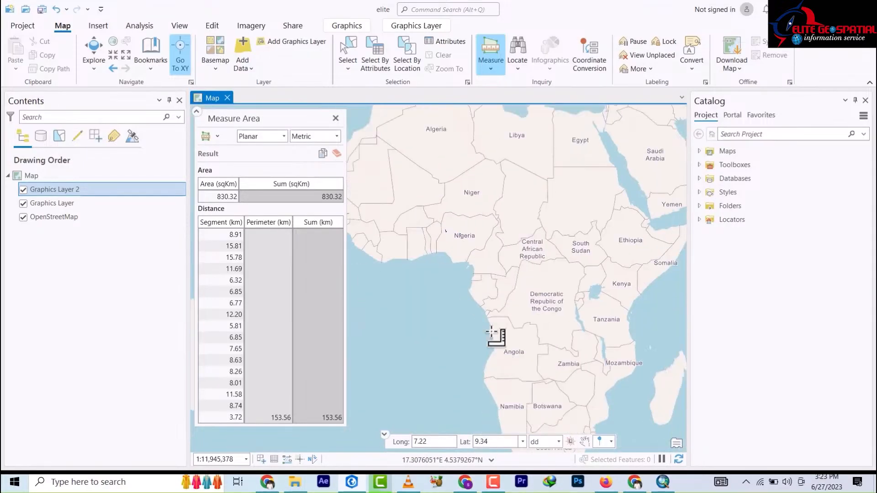
scroll(526, 304, up, 3)
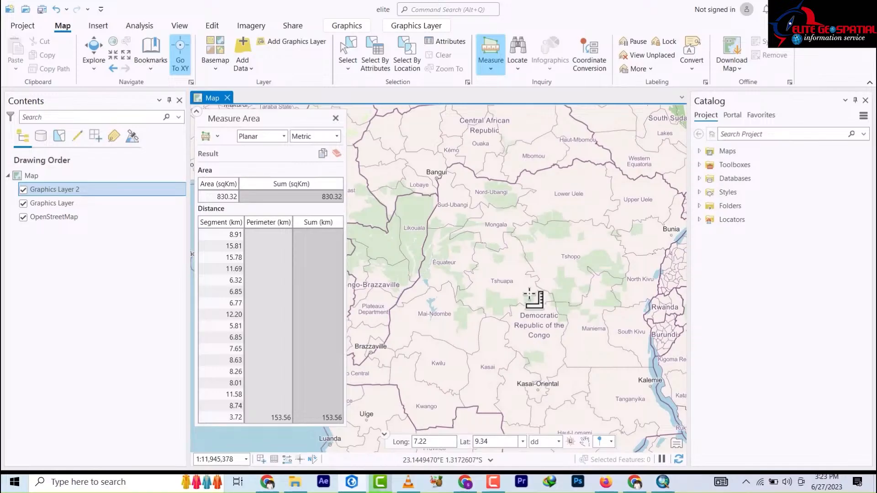
click(520, 68)
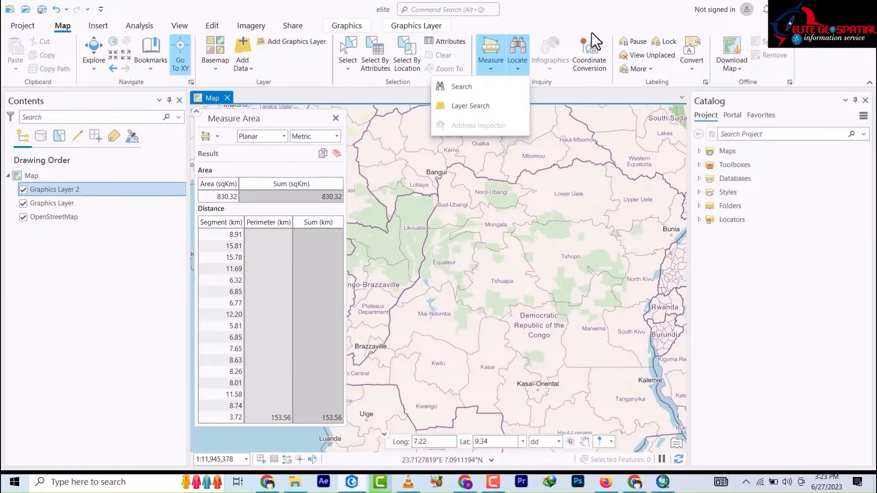
click(563, 64)
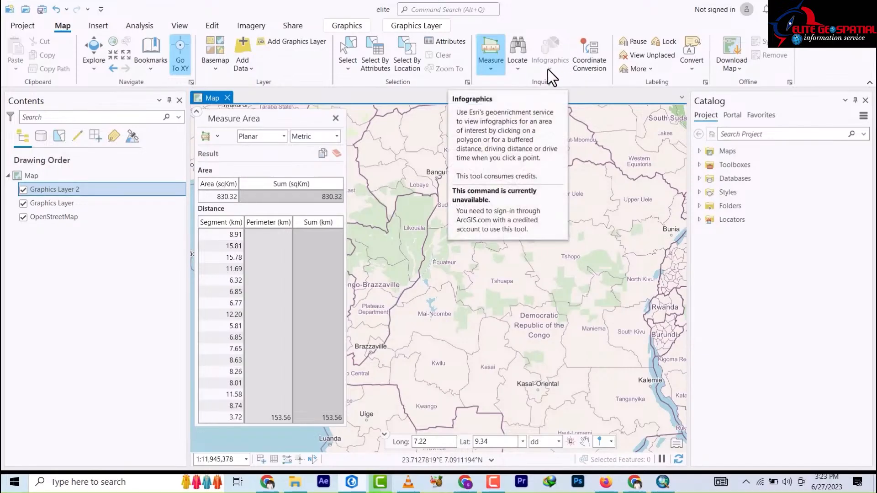
Step: Convert a picked map point in Coordinate Conversion, clear the list, then show Download Map options
click(599, 71)
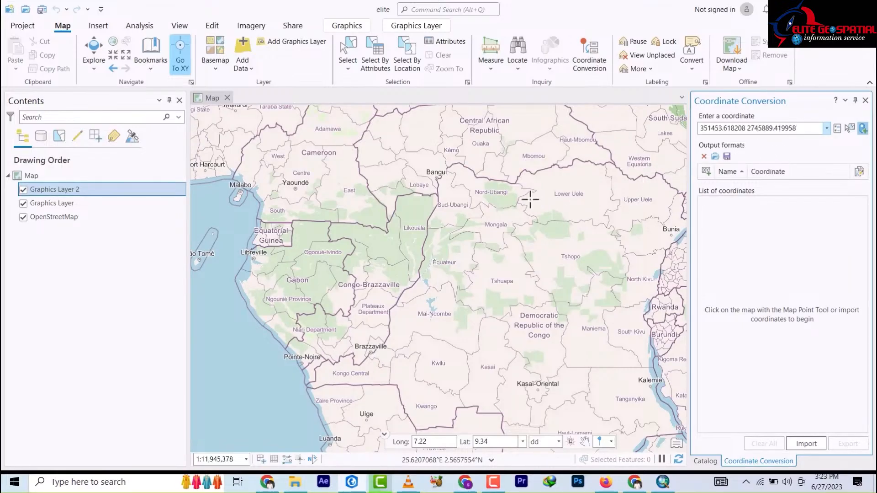
click(545, 180)
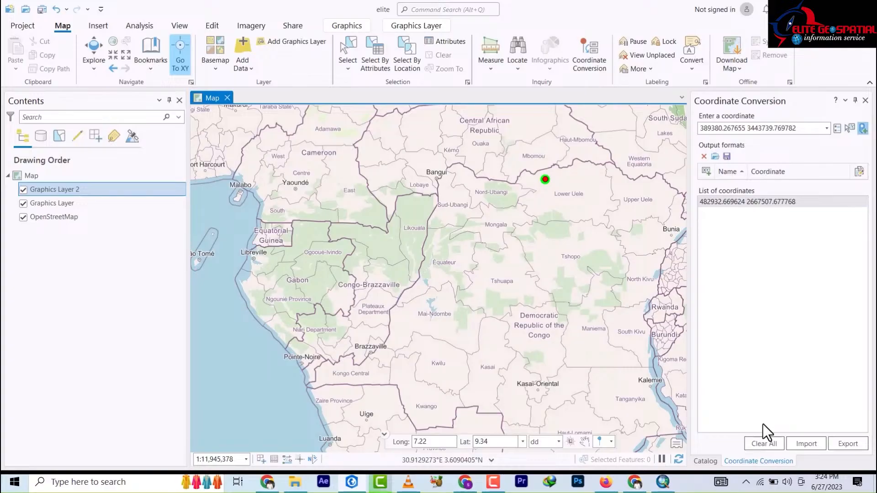
click(764, 443)
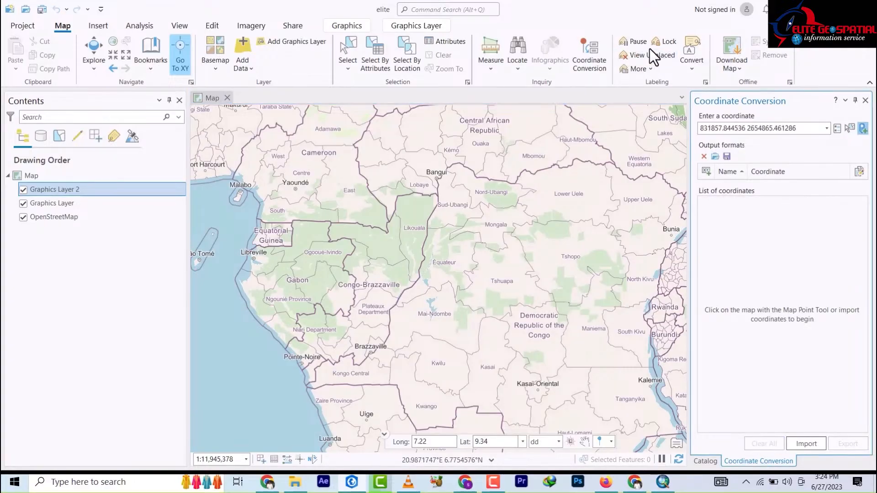
click(741, 70)
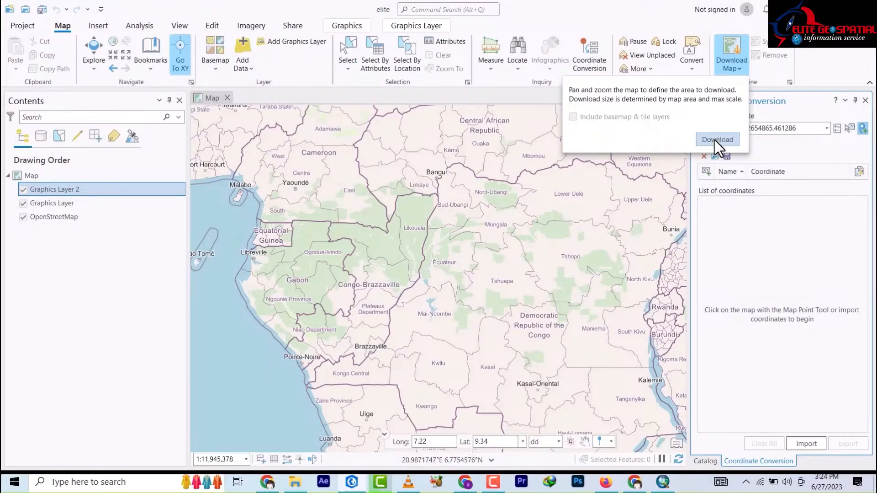
Step: On the Insert tab, look over the Connections types, then list the New Map types
click(663, 15)
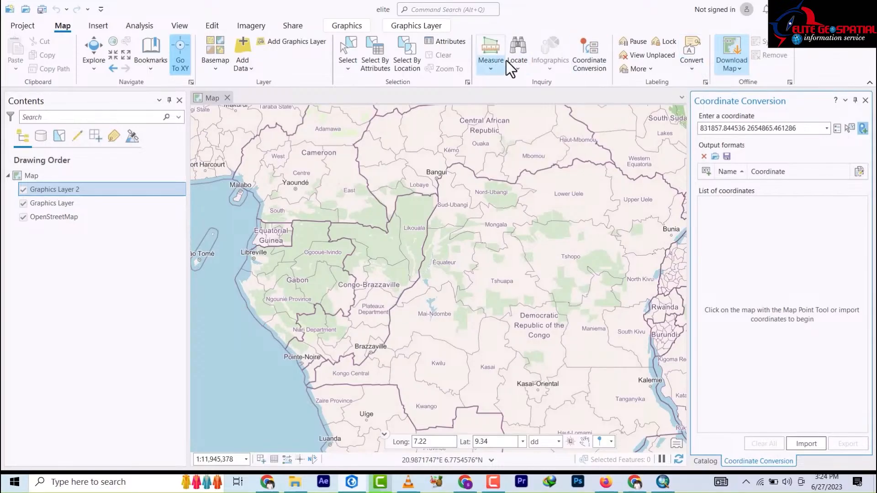
click(98, 28)
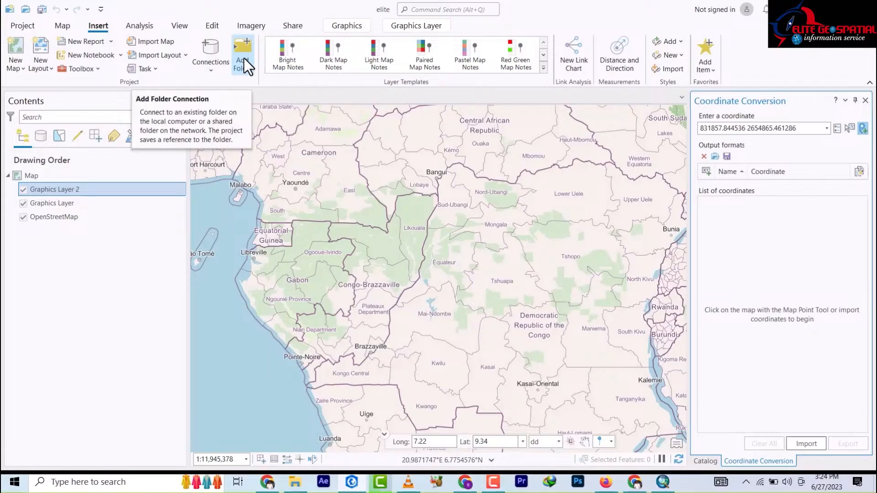
click(216, 74)
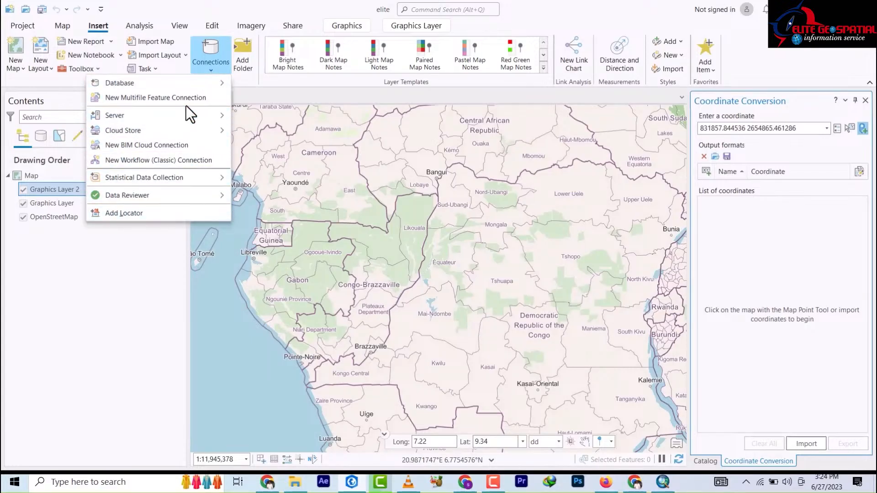
mouse_move(174, 89)
click(23, 70)
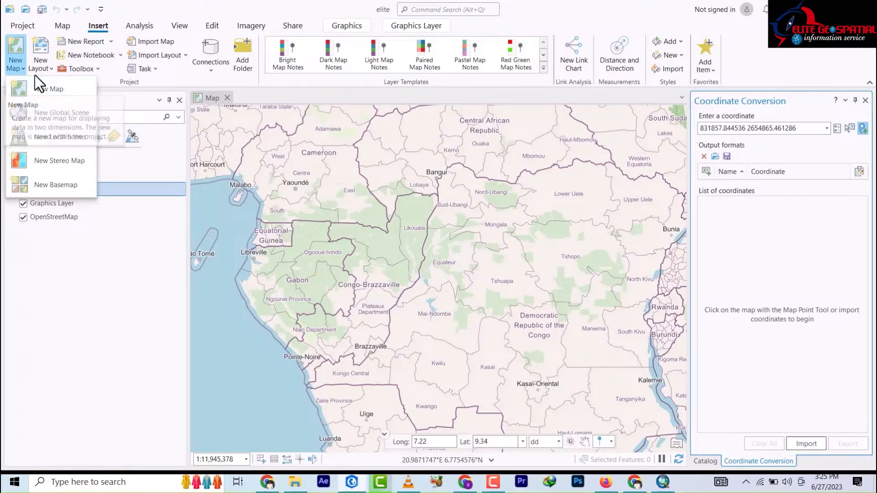
Step: View the New Layout page sizes, then switch to the Analysis tab's geoprocessing tools
click(45, 68)
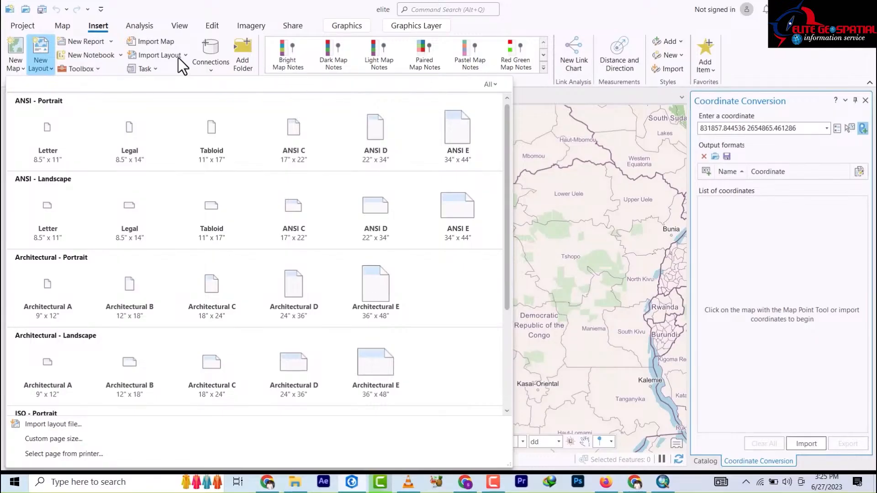
click(137, 27)
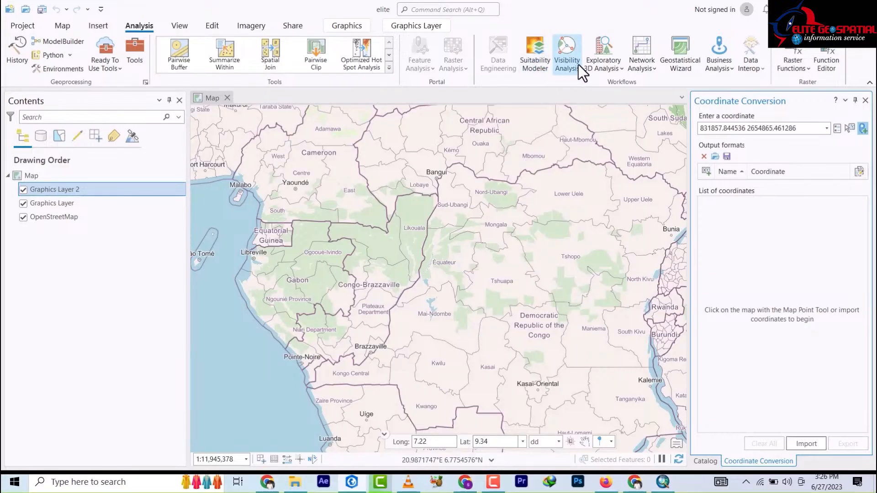
click(654, 69)
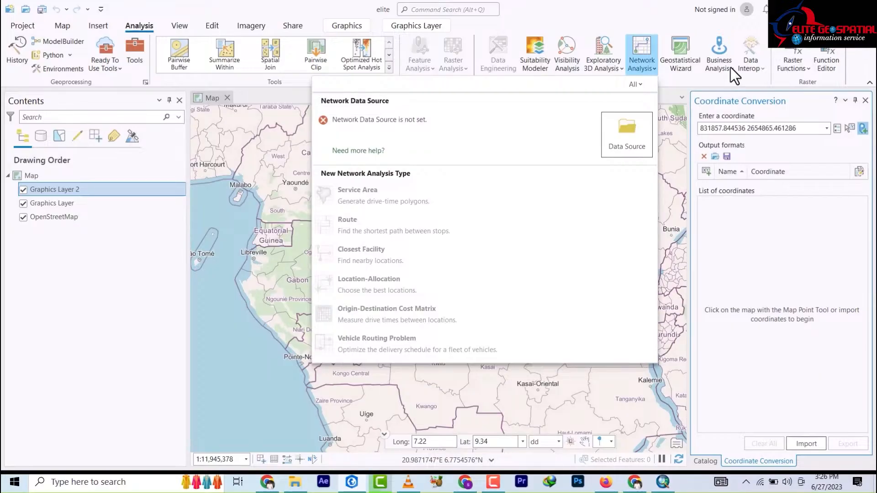
click(765, 68)
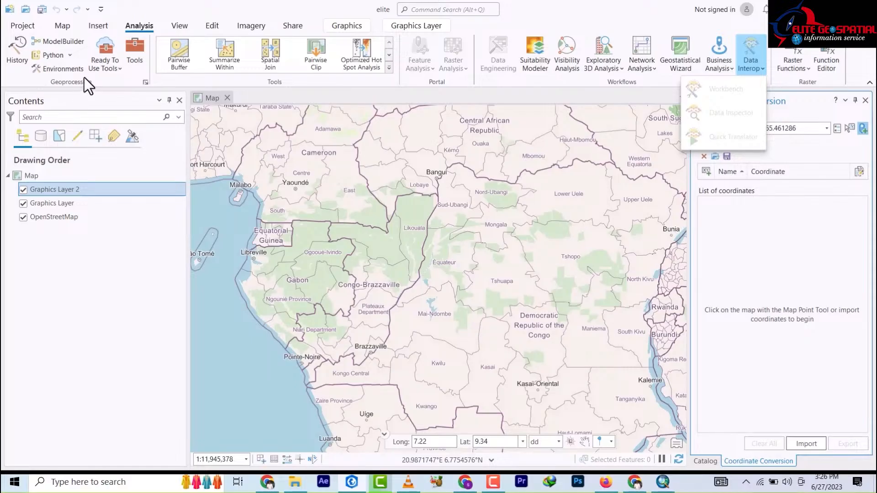
click(145, 82)
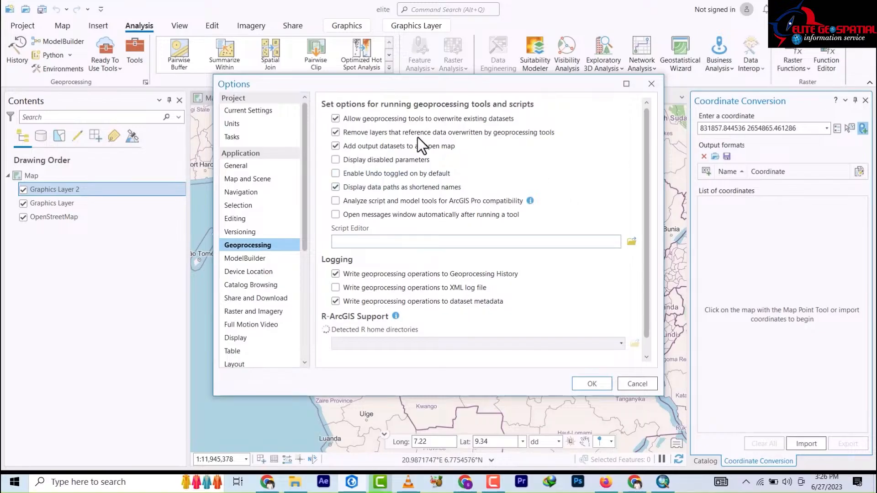
click(652, 84)
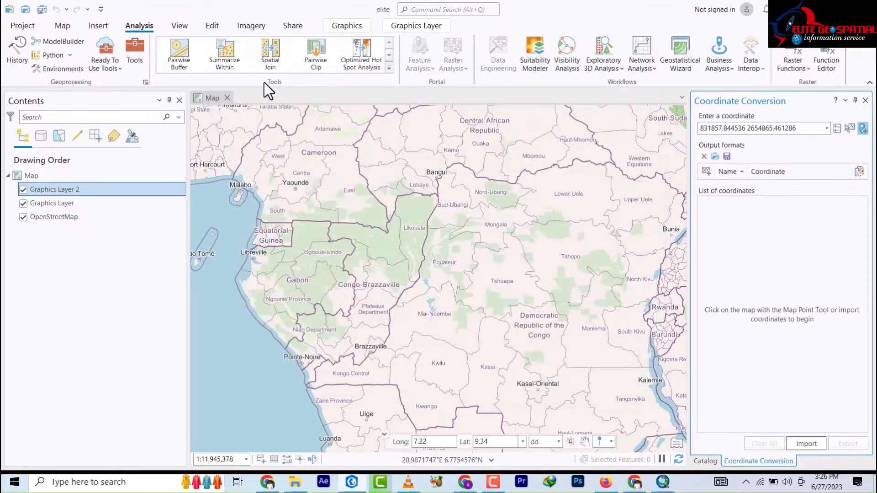
Step: From the View tab's Convert menu, show the Catalog View, then close it back to the map
click(180, 26)
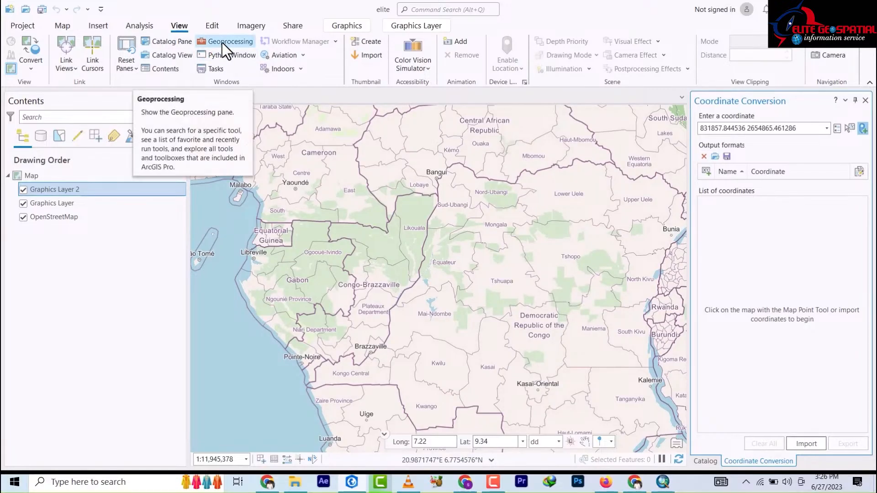
click(32, 64)
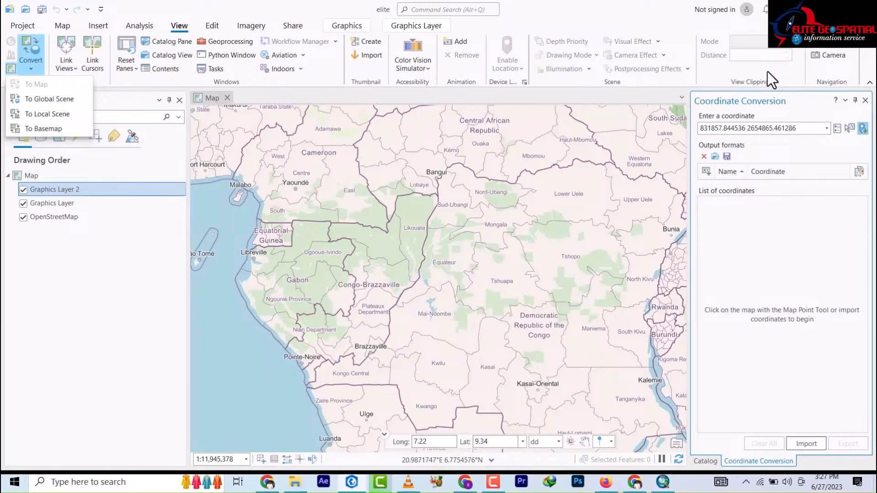
click(170, 56)
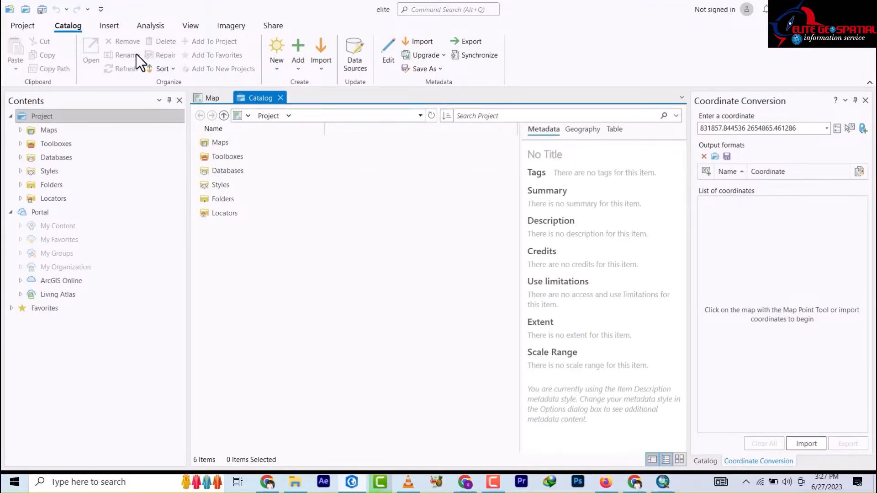
click(281, 98)
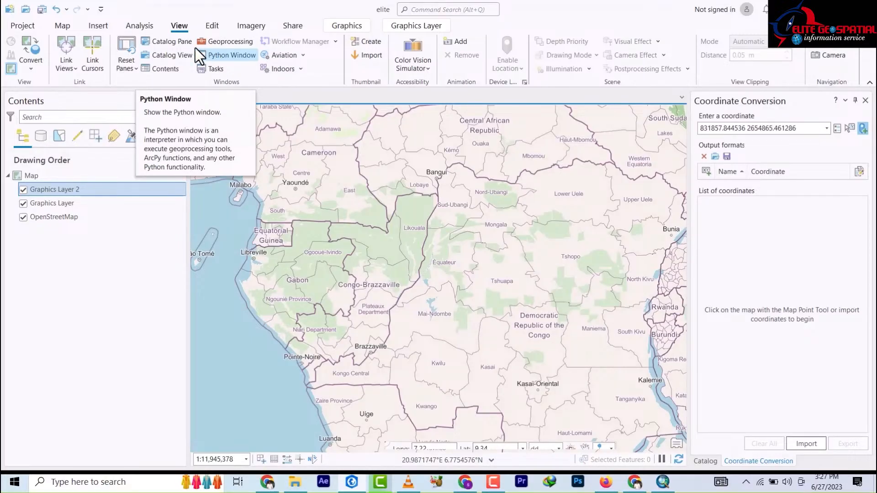
Step: Glance at the Aviation and Indoors options, then switch to the Edit tab's editing commands
click(303, 56)
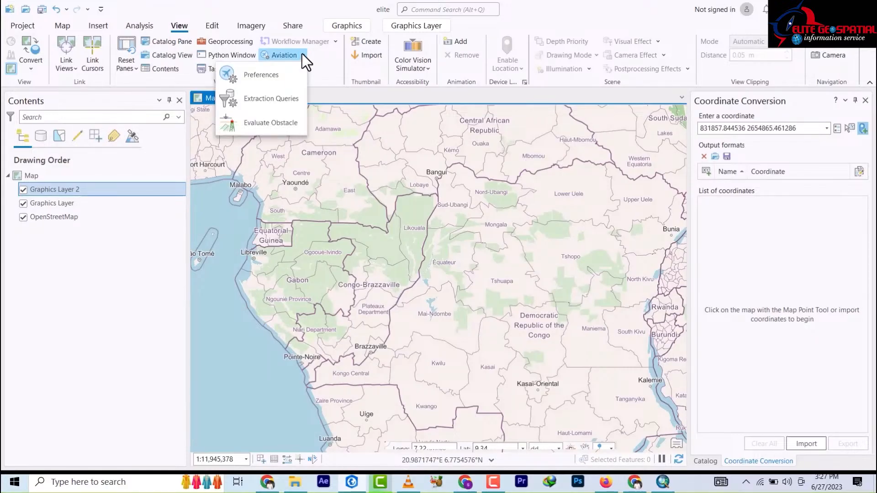
click(302, 55)
click(302, 68)
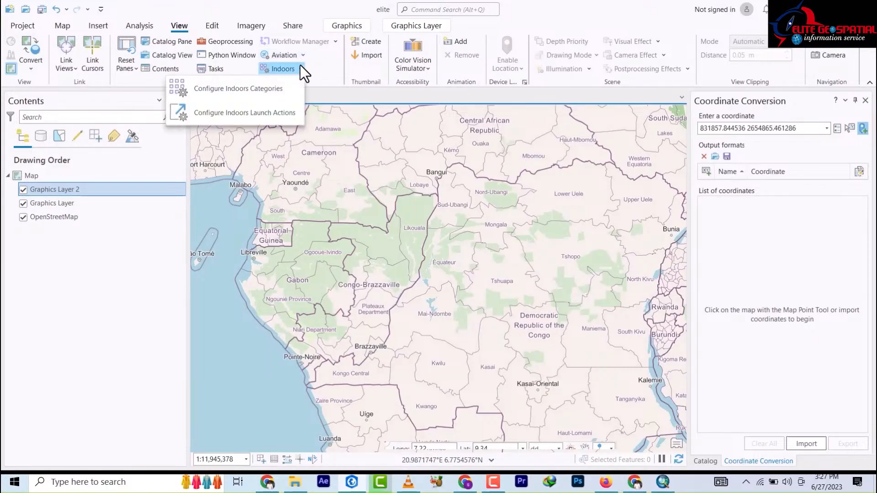
click(345, 68)
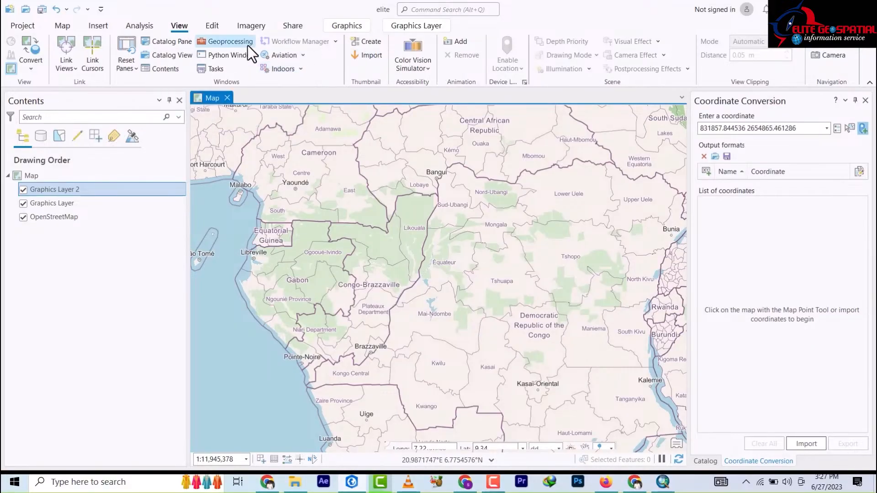
click(211, 29)
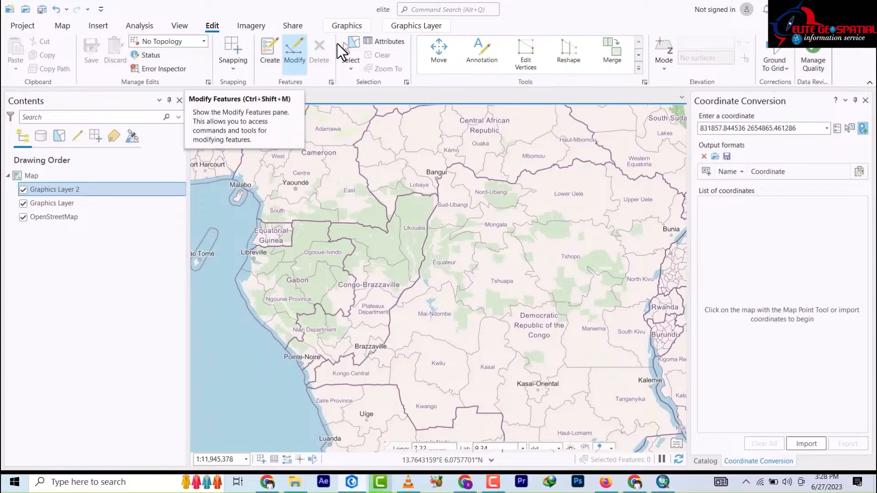
Step: Check the selection shape choices, toggle snapping on then off, and show the Imagery commands
click(352, 67)
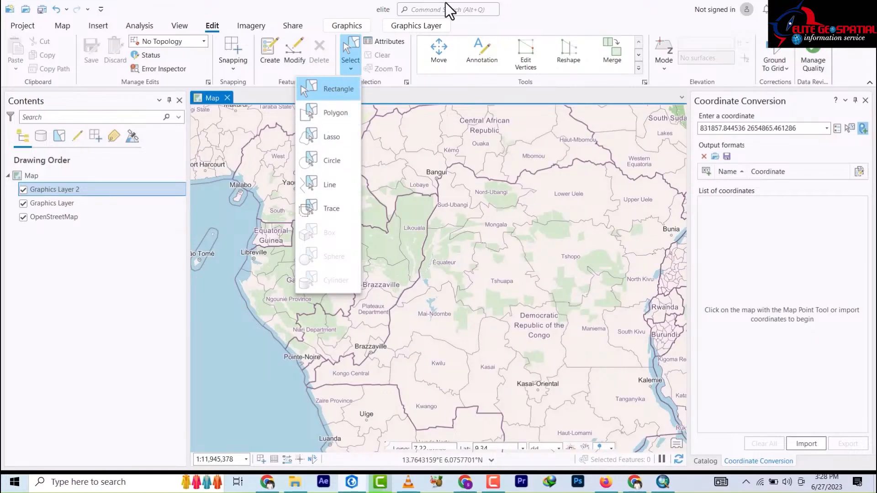
click(496, 26)
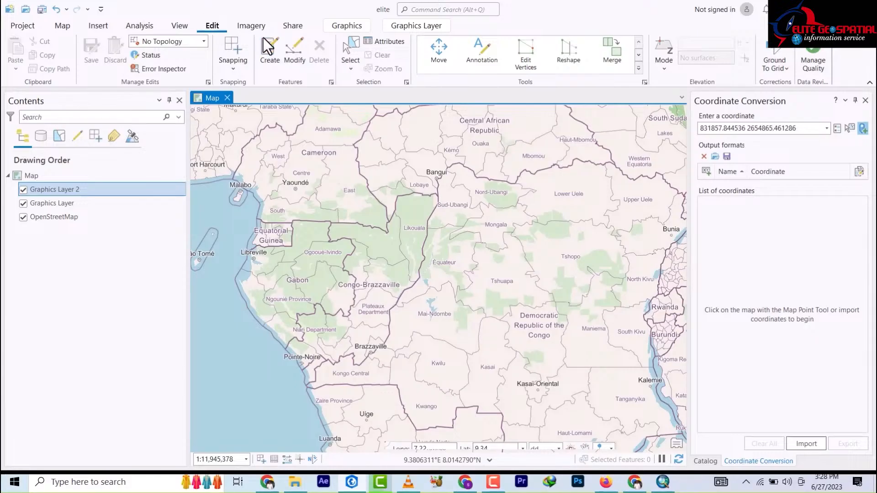
click(237, 70)
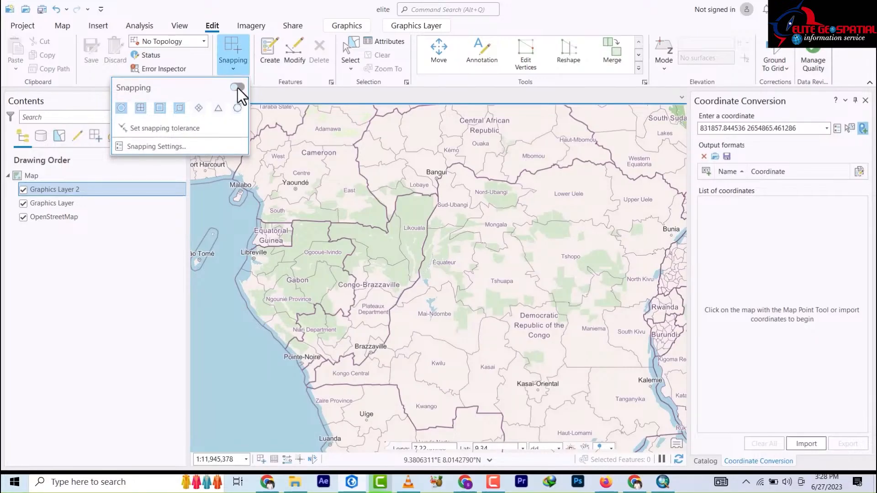
click(237, 88)
click(237, 88)
click(248, 26)
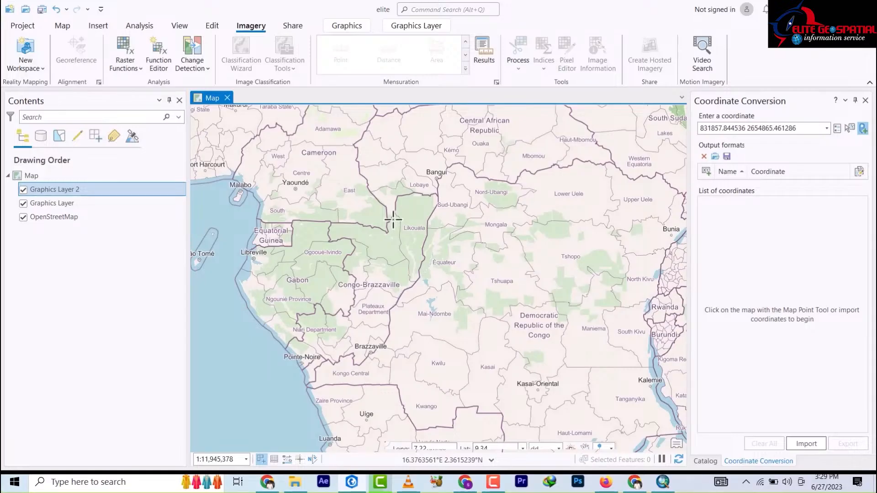
Step: Show the Share commands: the Share As, Manage, Save As and Output groups
click(292, 27)
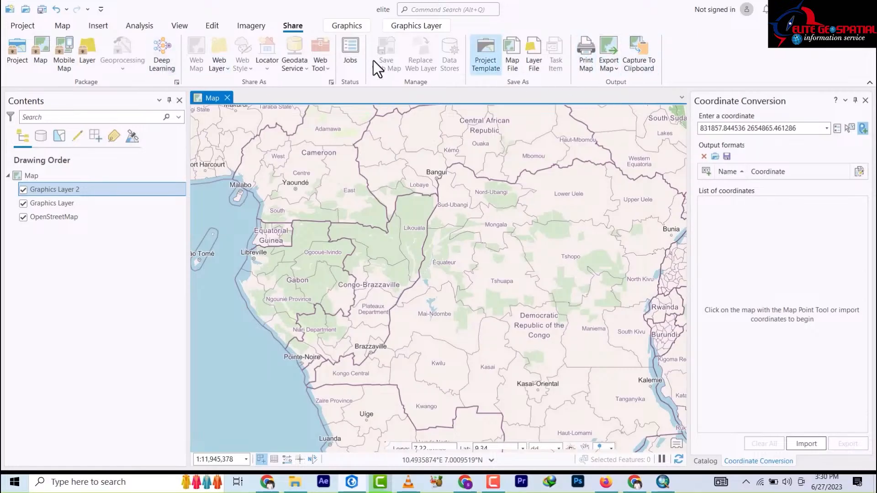
Step: Pick the freehand graphic tool from the Graphics Insert gallery to draw on Graphics Layer
click(350, 28)
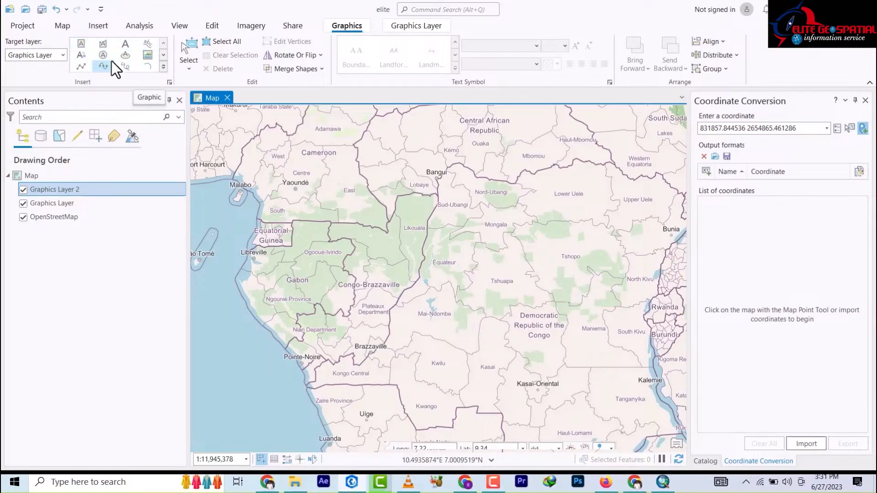
click(125, 67)
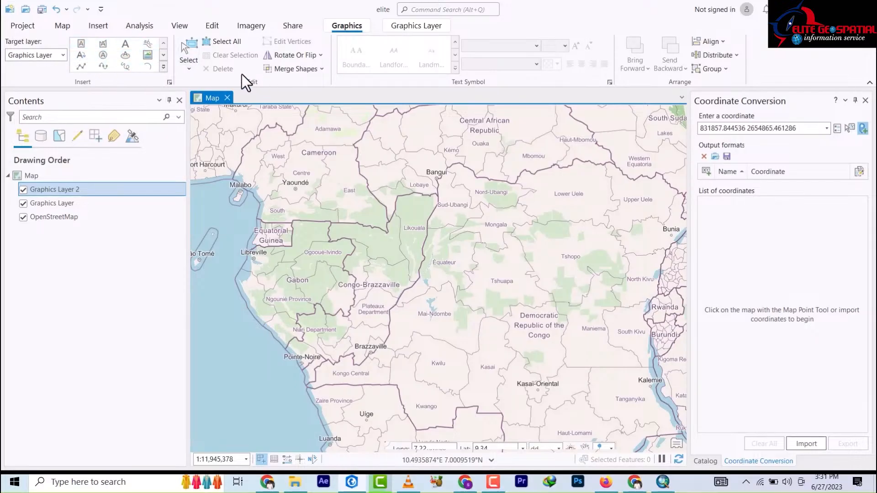